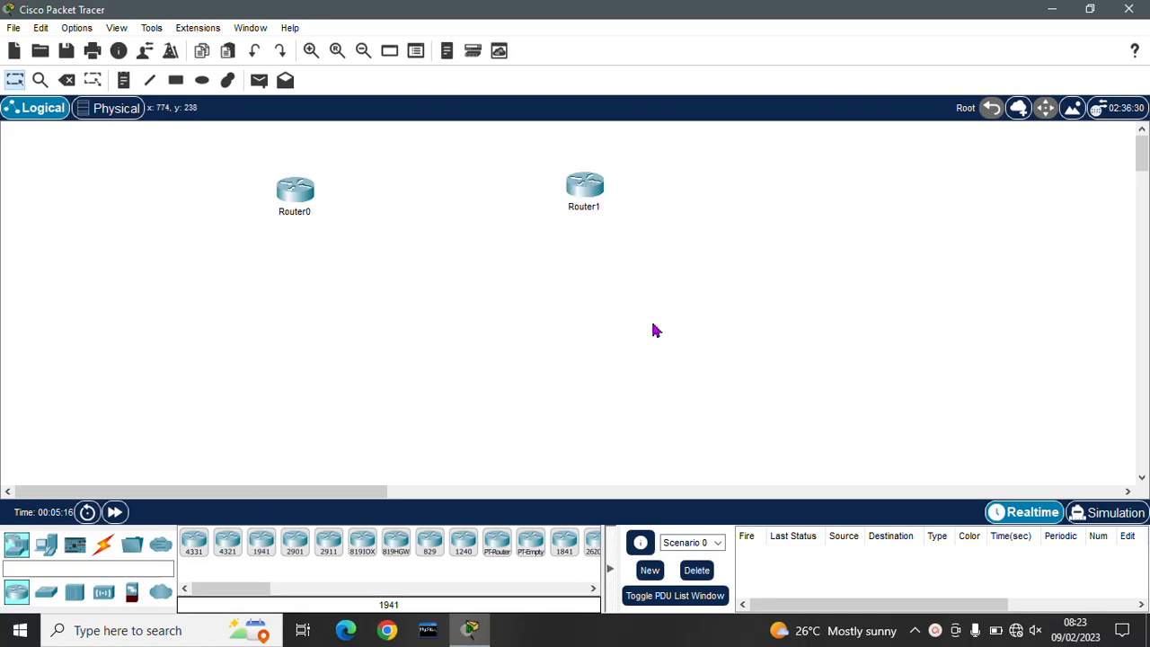
Place two 2960 switches in the workspace, one below Router0 and one below Router1.
left_click(47, 594)
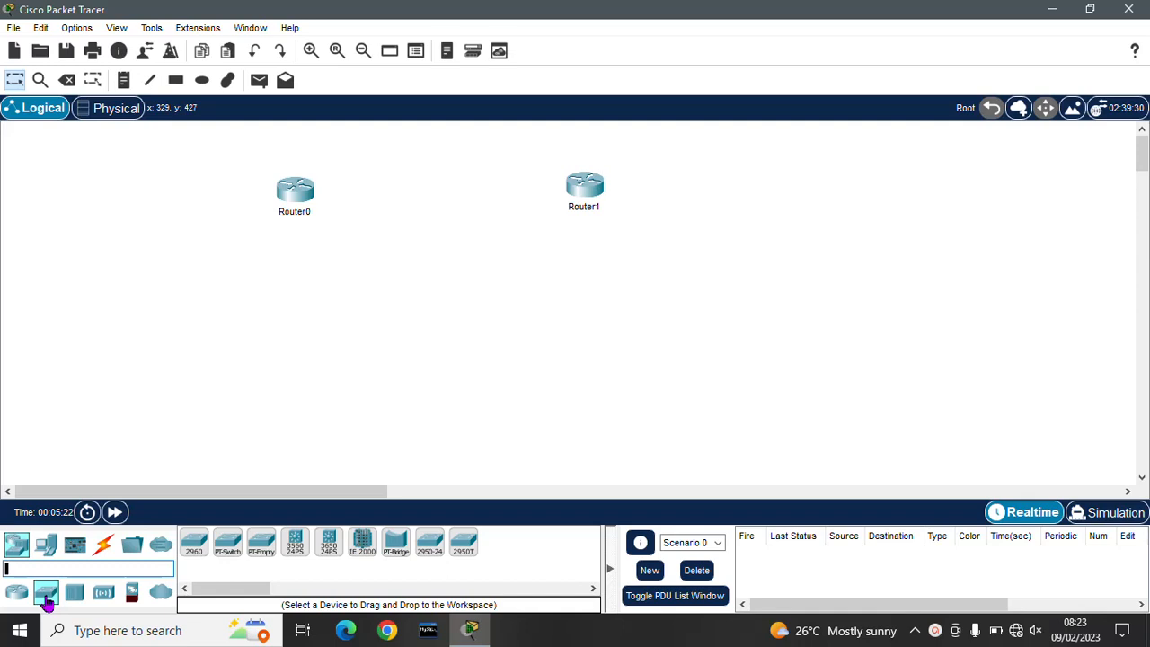
key("super+plus")
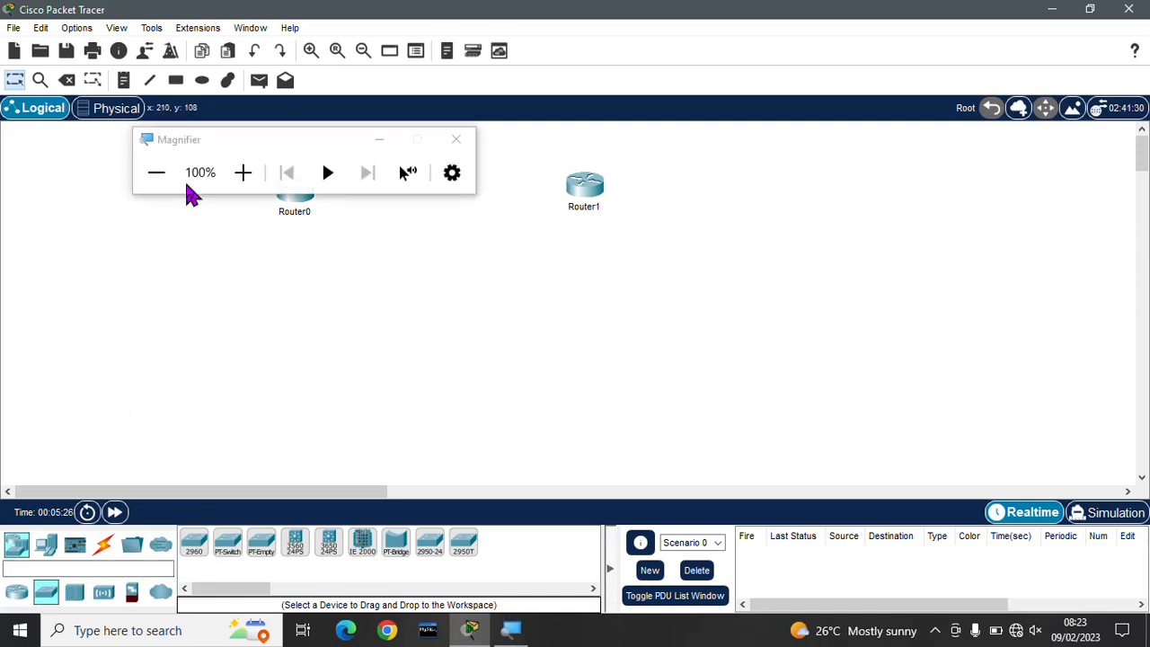
left_click(377, 140)
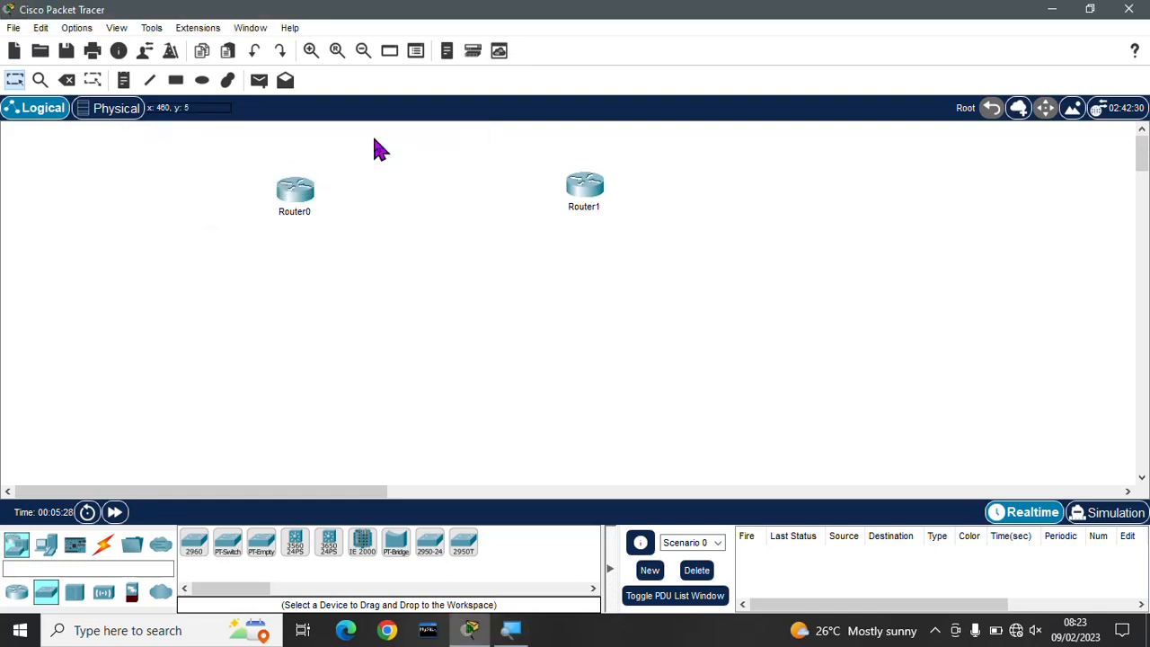
key("super+plus")
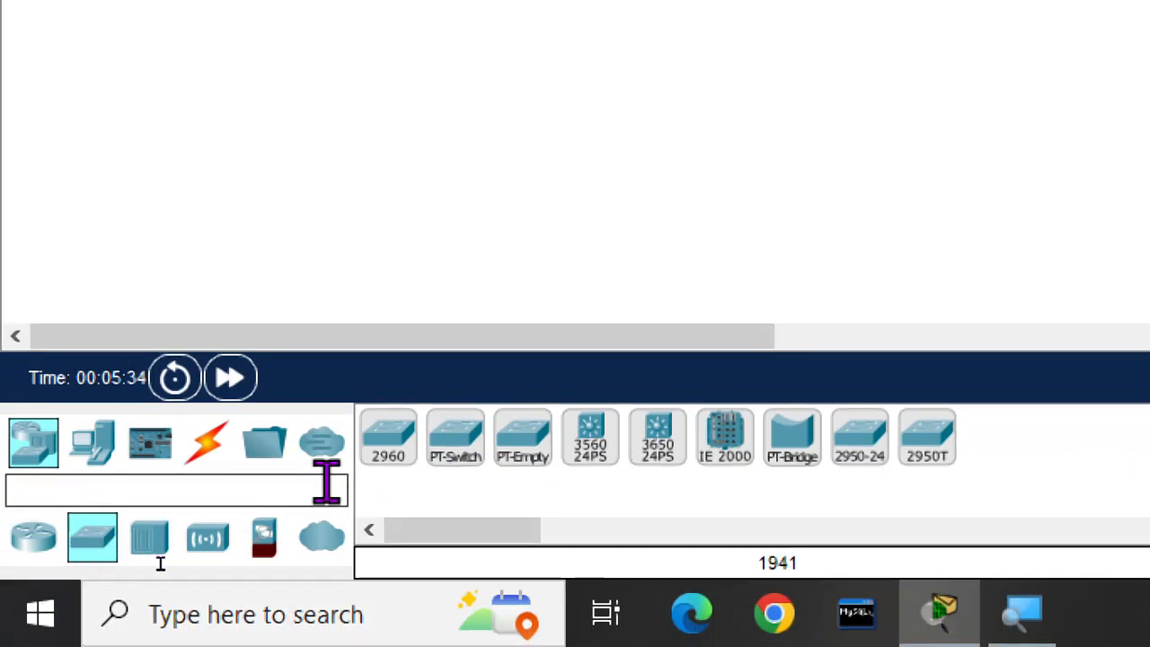
left_click(405, 462)
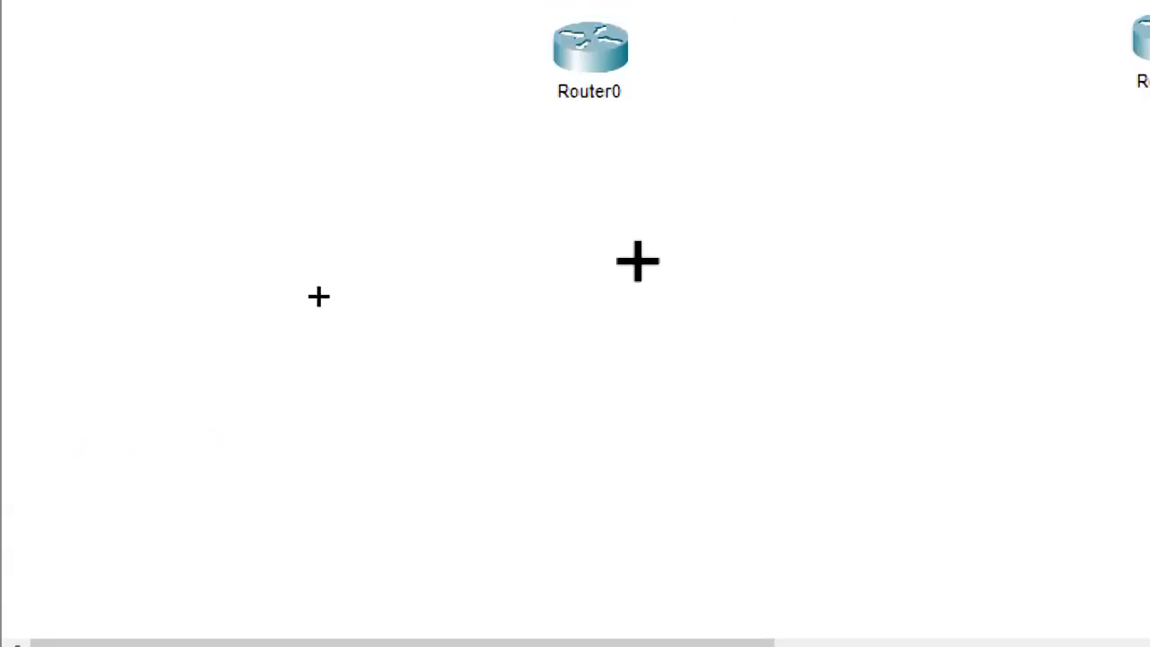
left_click(567, 275)
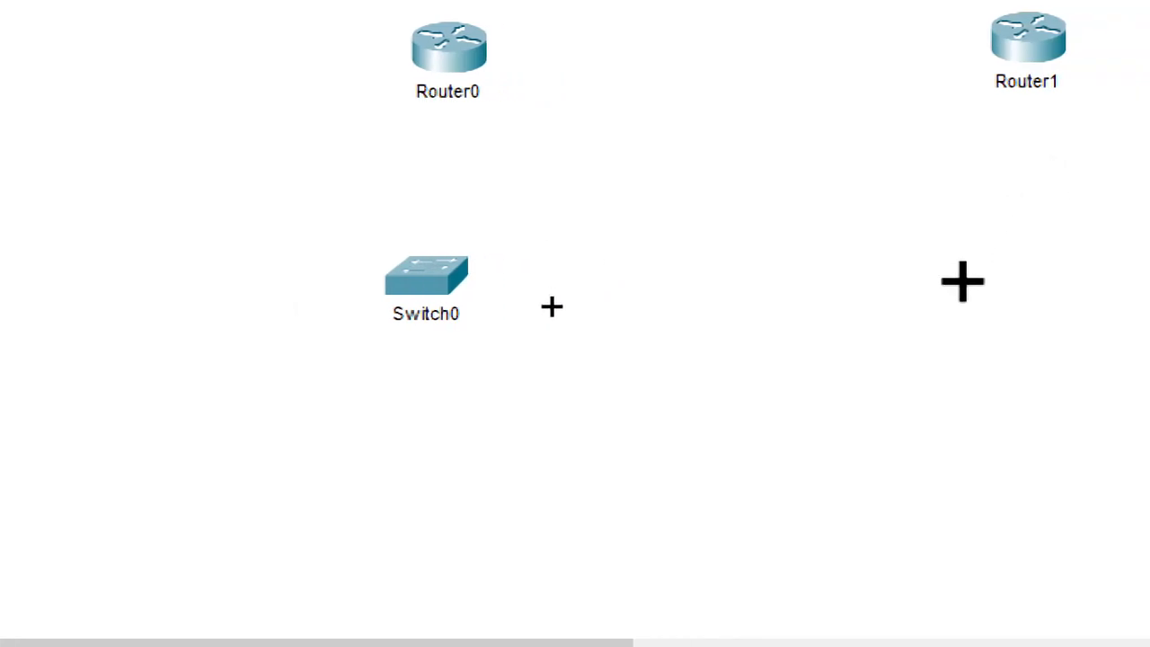
left_click(1102, 281)
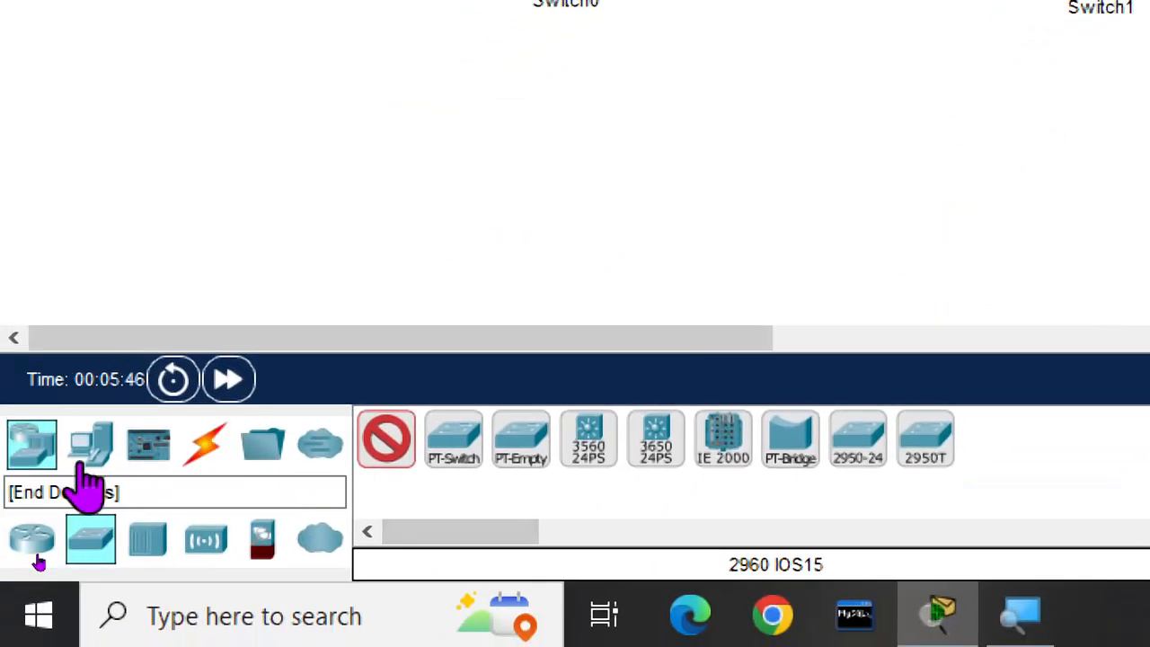
Add four PCs to the workspace, two below Switch0 and two below Switch1.
left_click(94, 452)
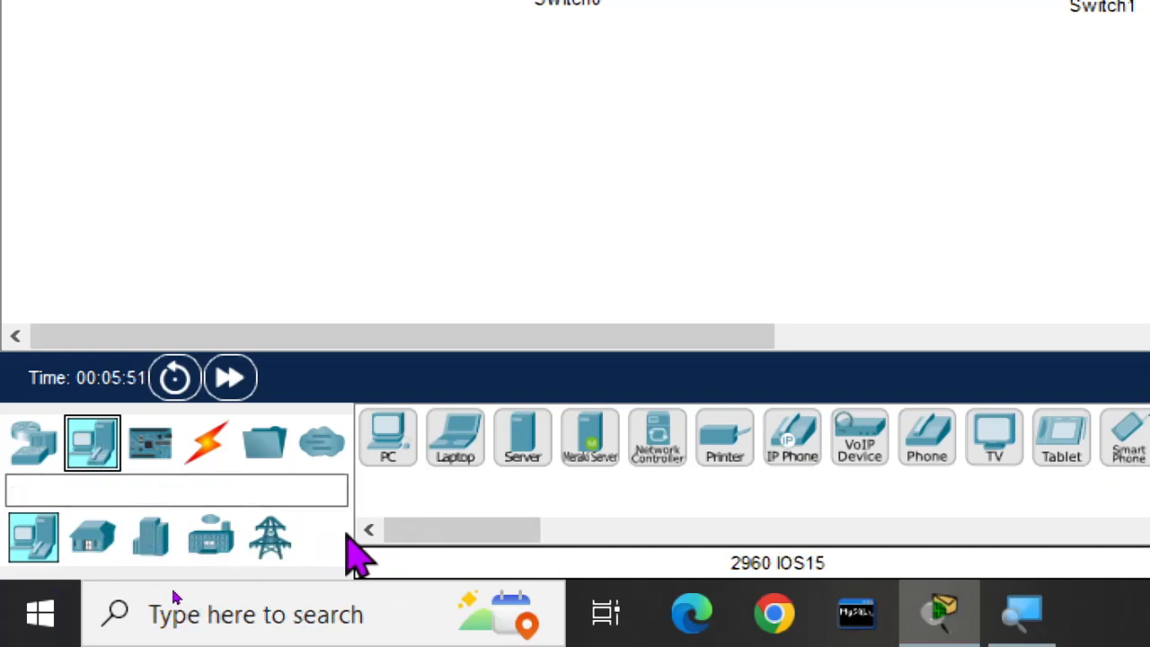
left_click(391, 422)
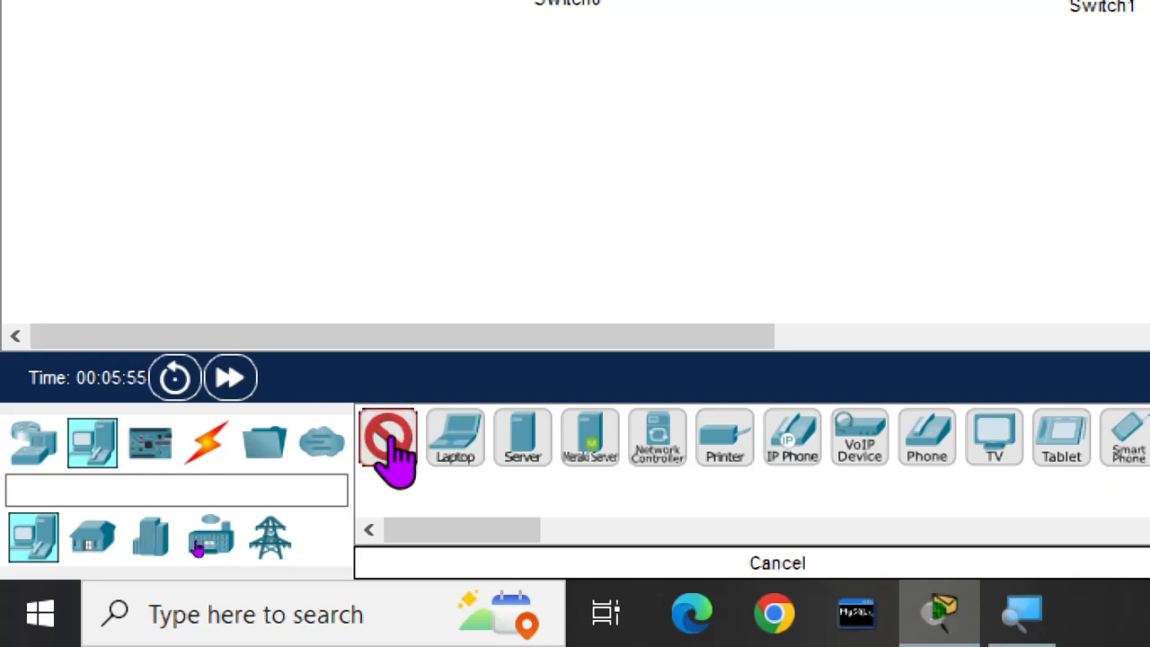
left_click(393, 440)
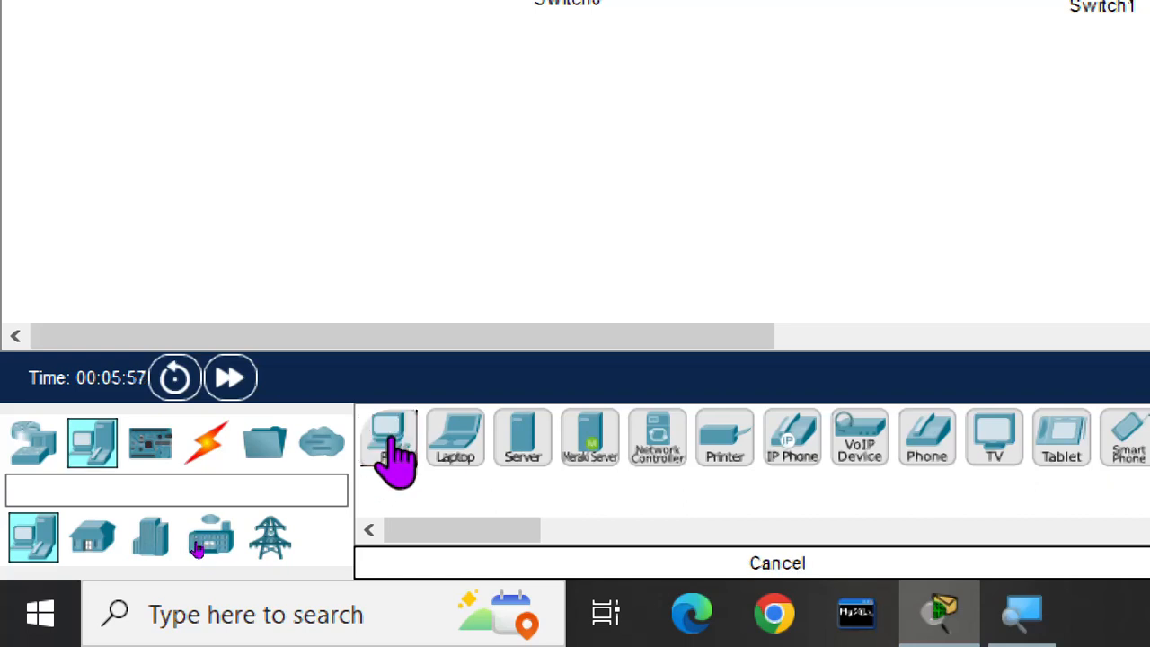
left_click(393, 444)
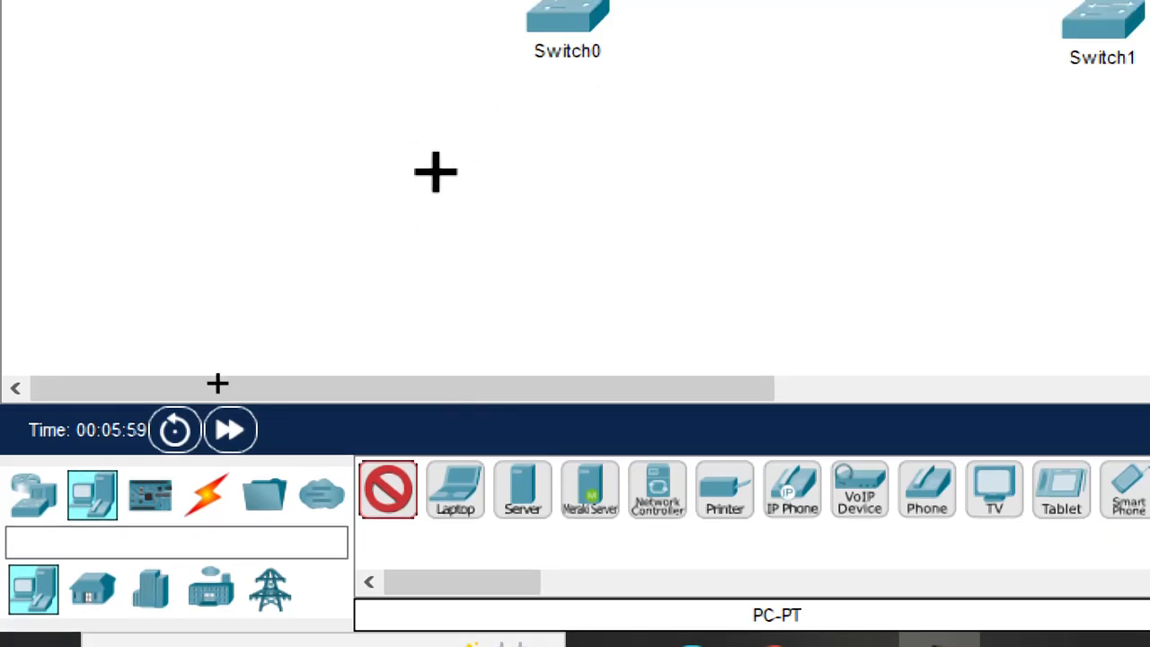
left_click(435, 172)
left_click(548, 186)
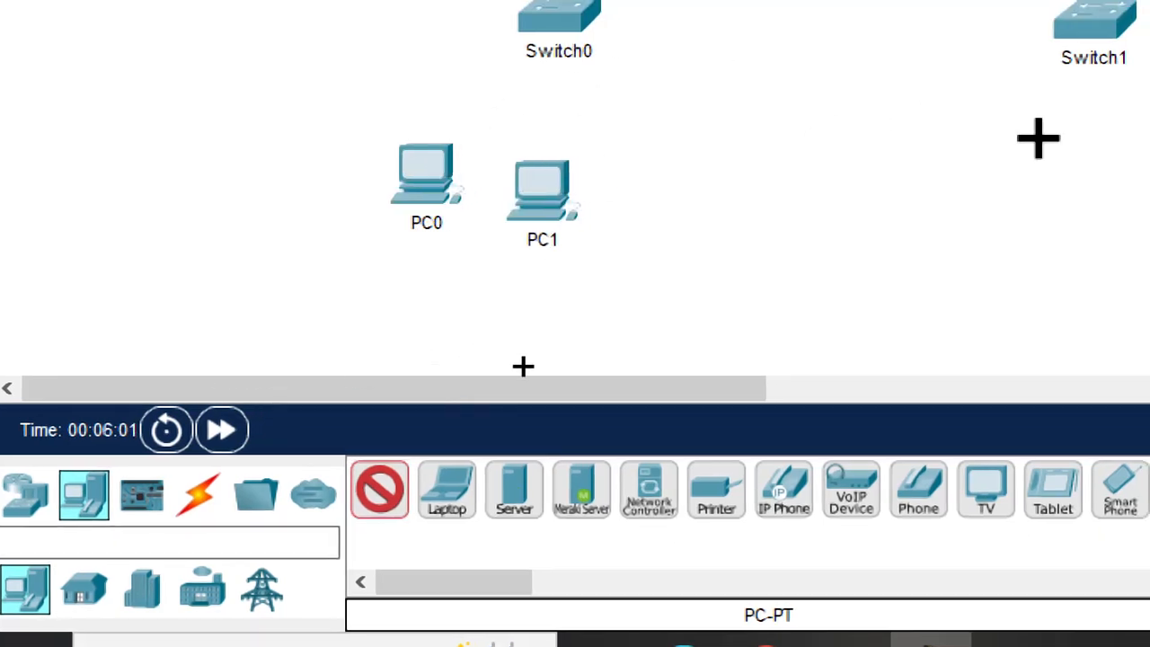
left_click(1033, 182)
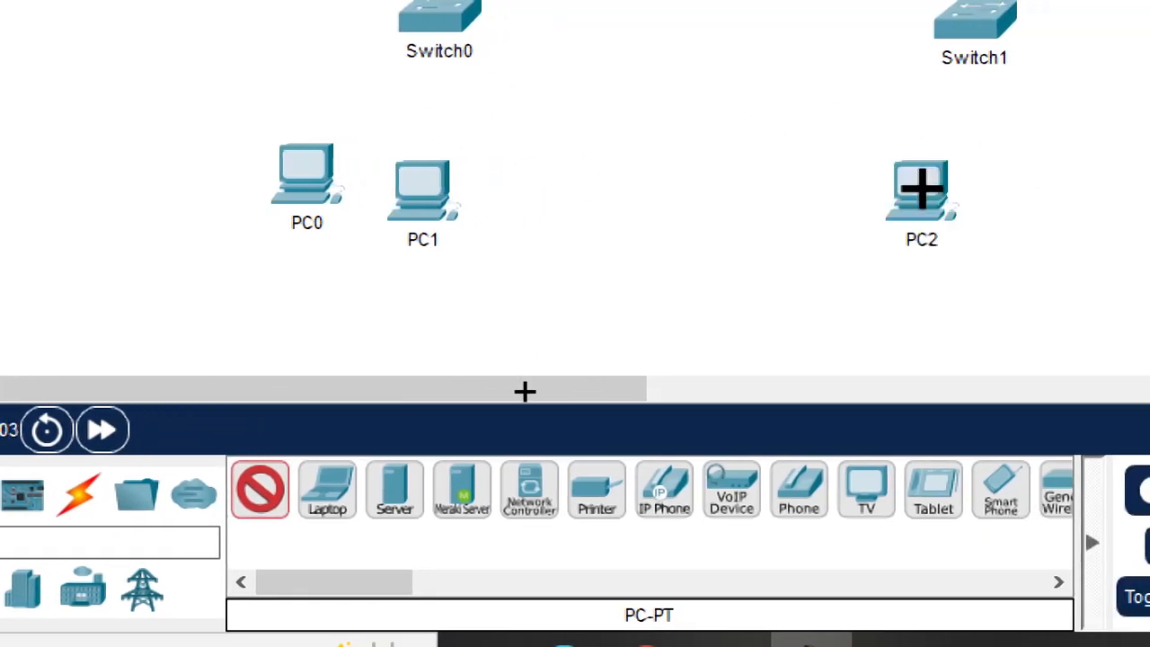
left_click(999, 182)
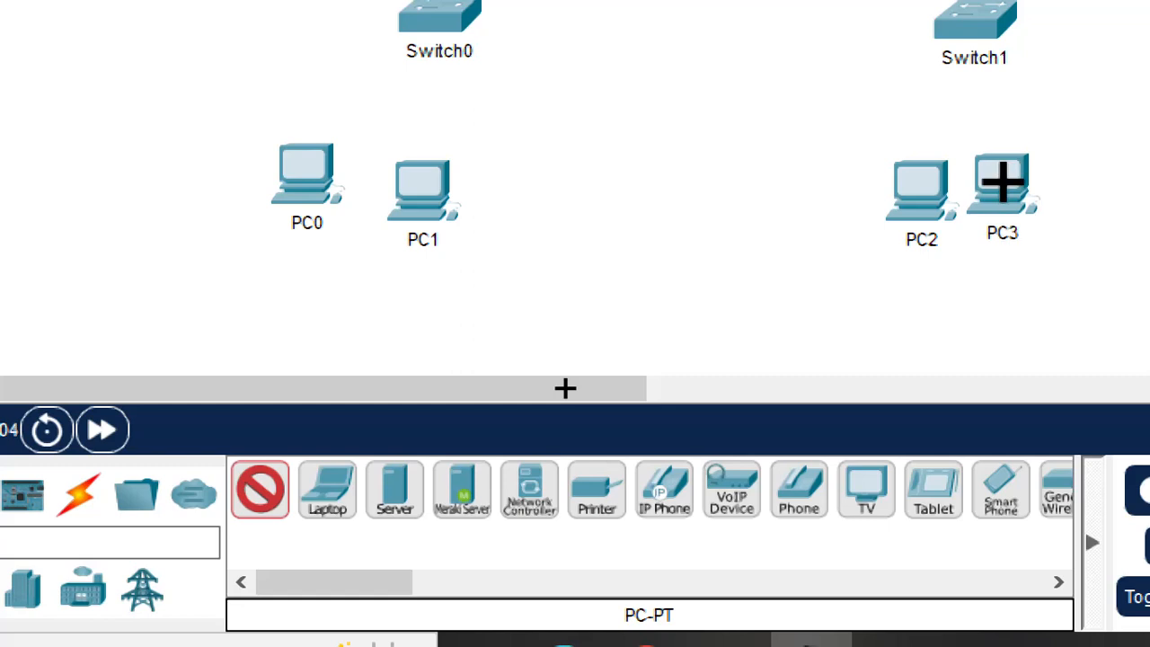
Add four laptops, two beside the PCs under Switch0 and two beside the PCs under Switch1.
left_click(332, 502)
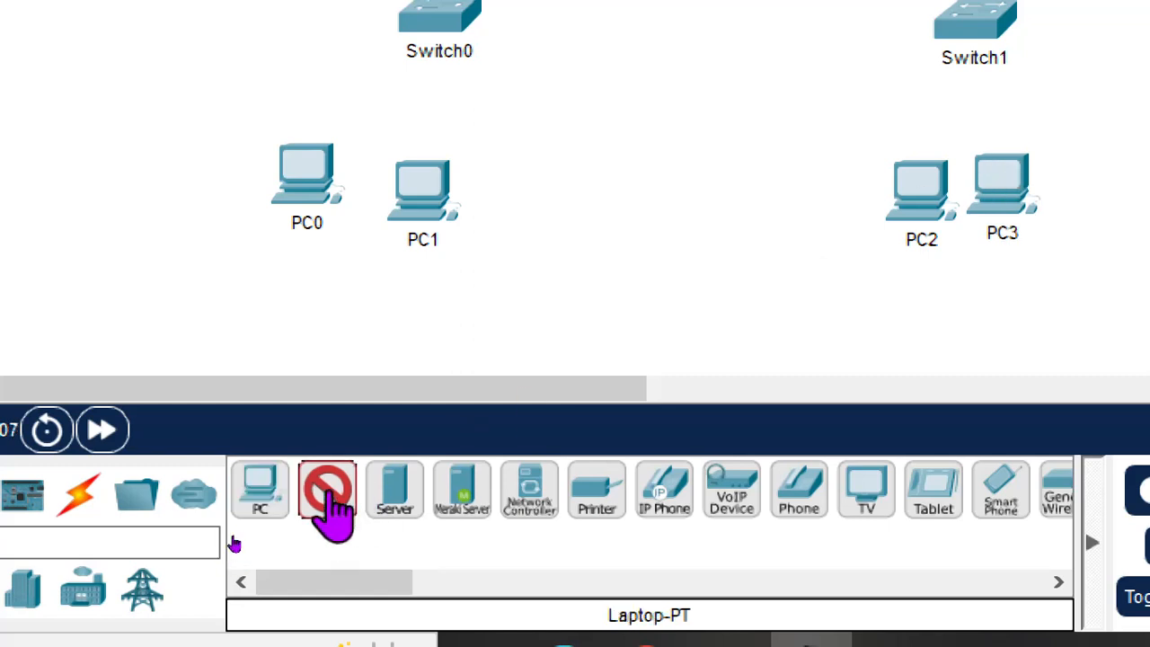
left_click(498, 210)
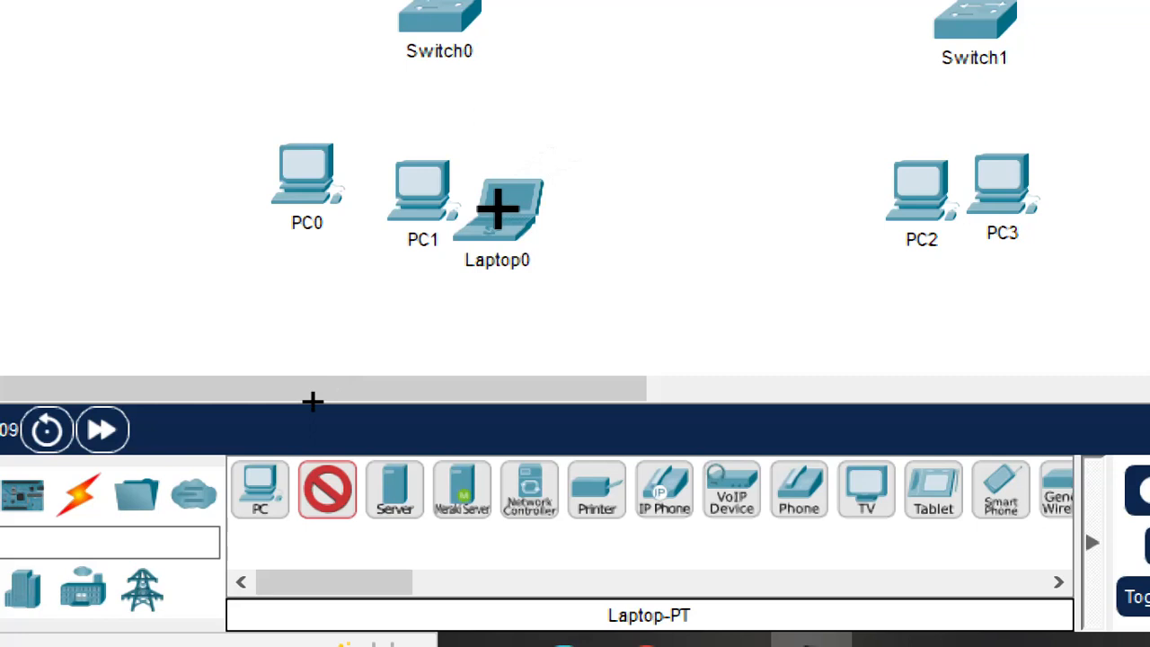
left_click(582, 218)
left_click(1099, 171)
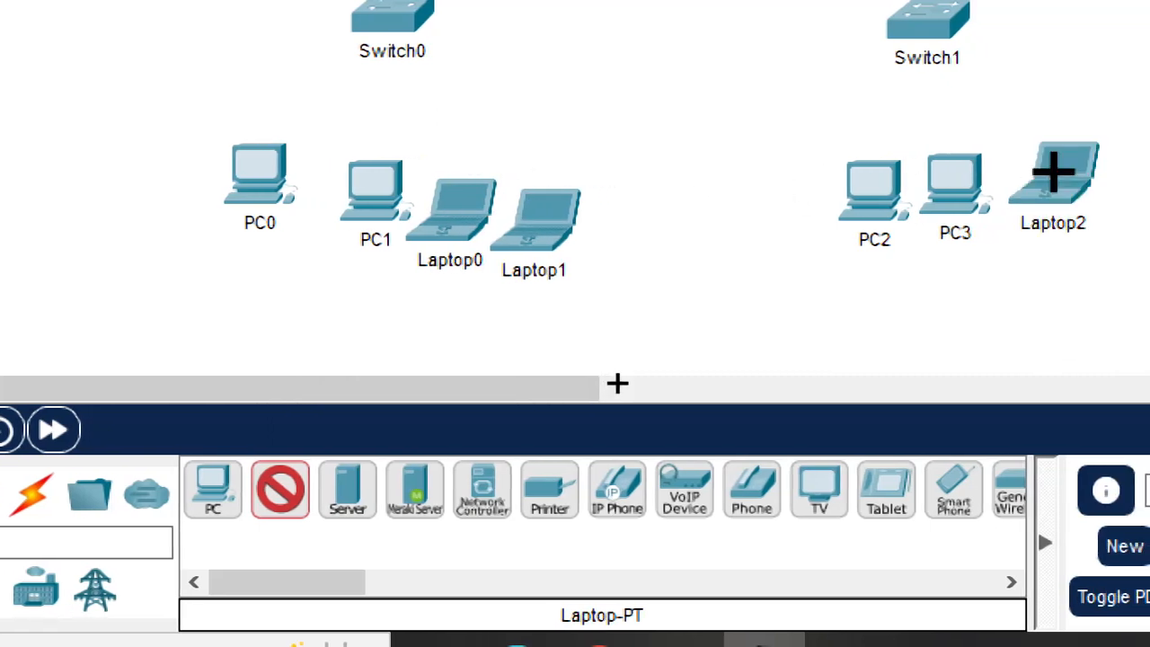
left_click(1060, 172)
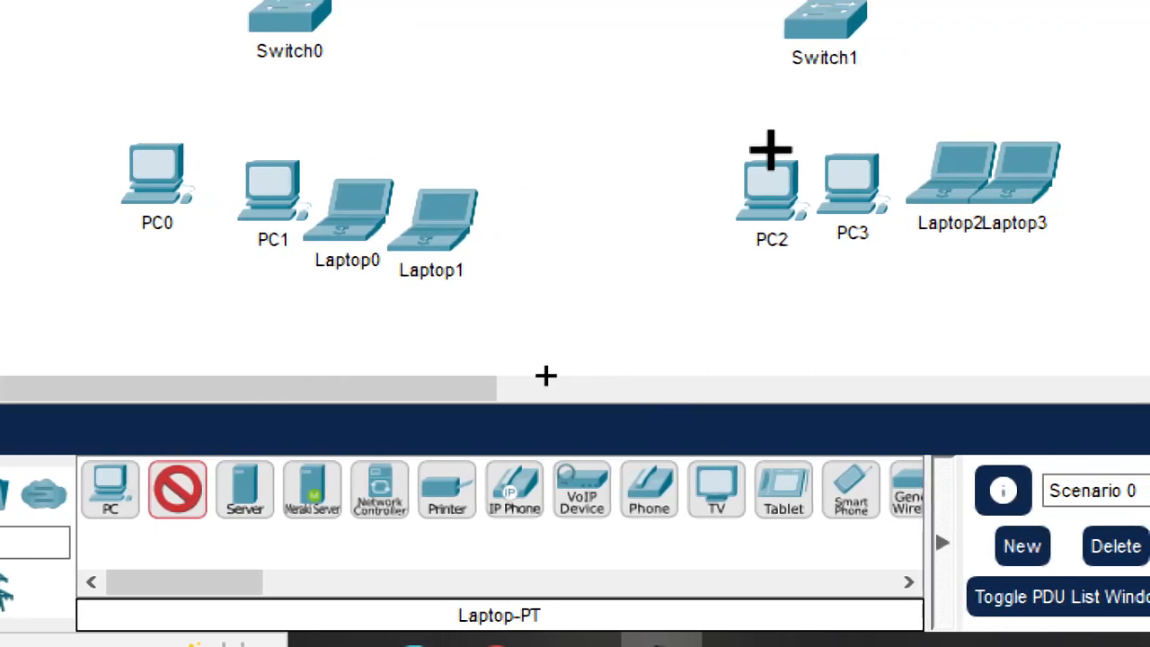
key("Escape")
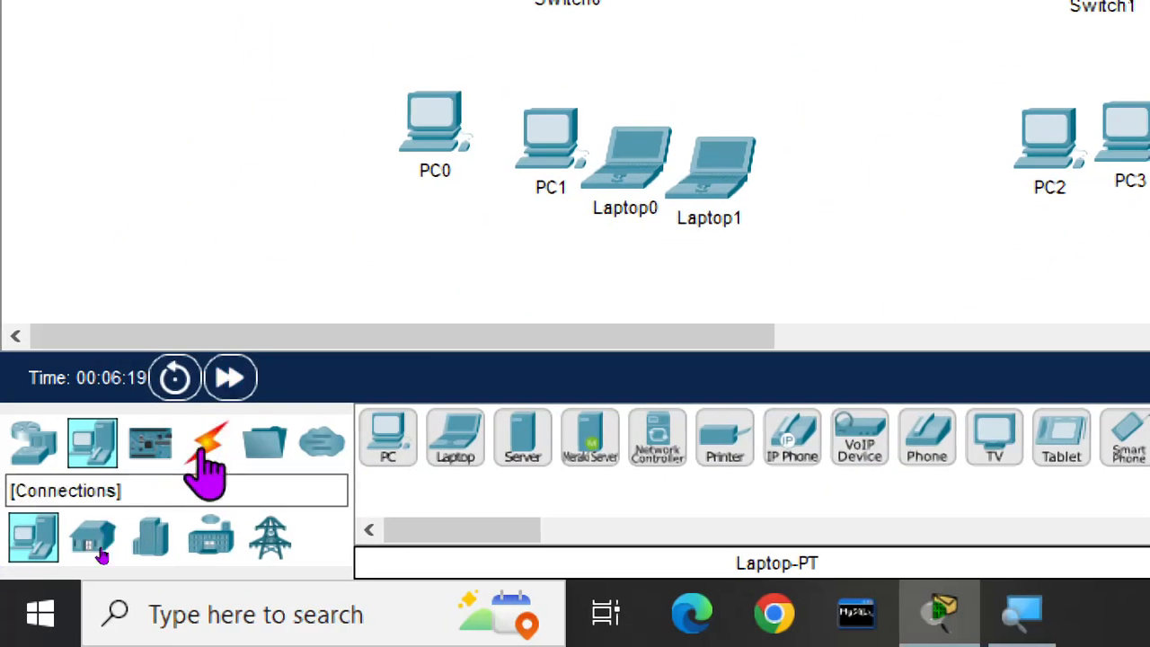
Connect PC0's FastEthernet0 port to Switch0's FastEthernet0/1 port with a copper straight-through cable.
left_click(204, 449)
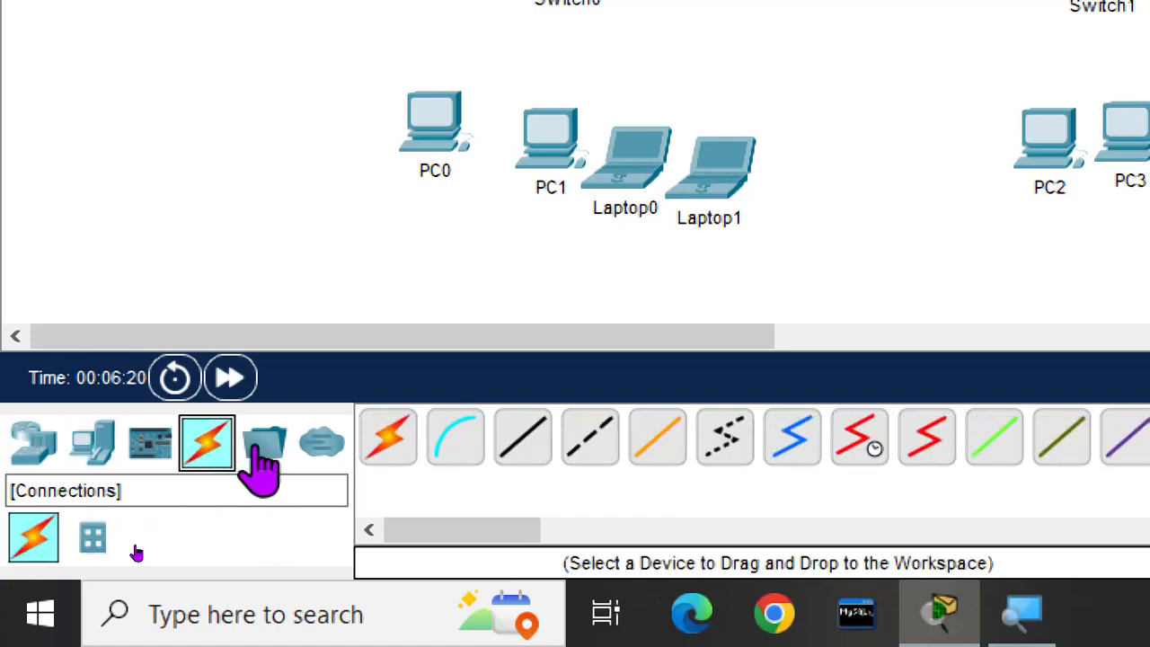
left_click(536, 445)
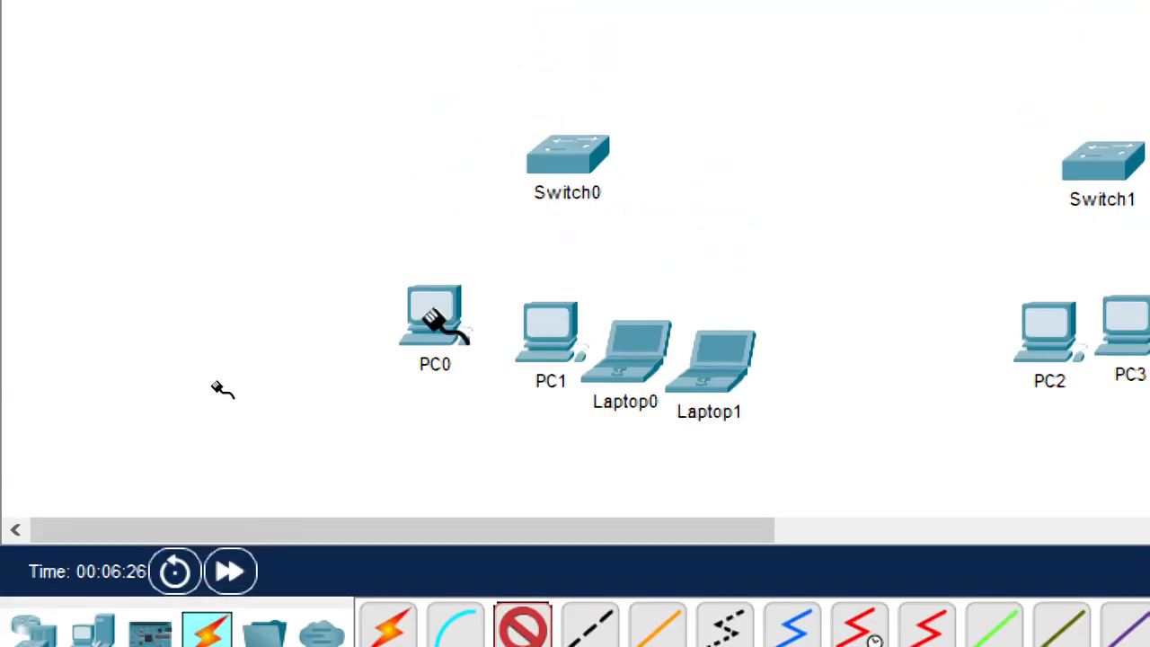
left_click(436, 320)
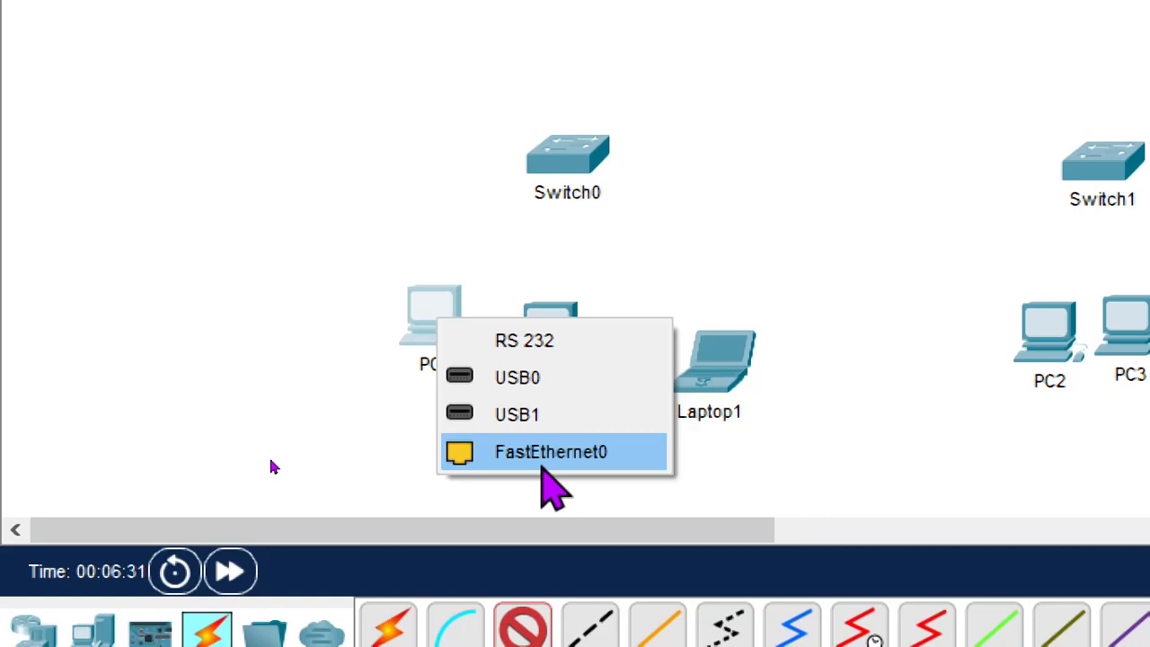
left_click(548, 454)
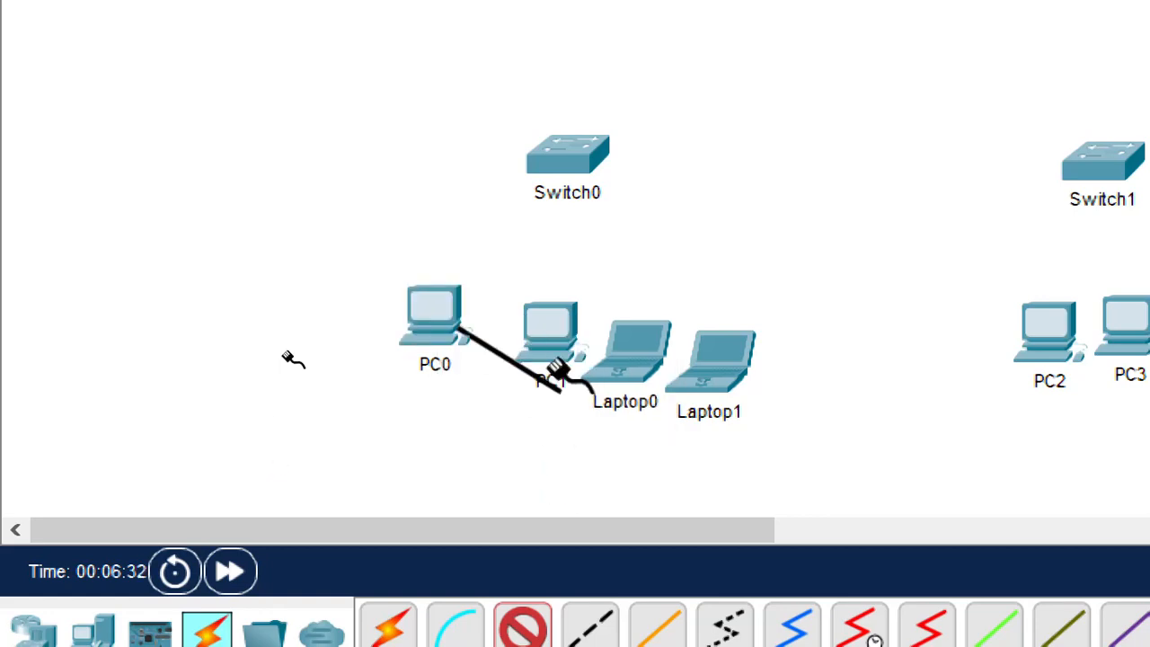
left_click(568, 157)
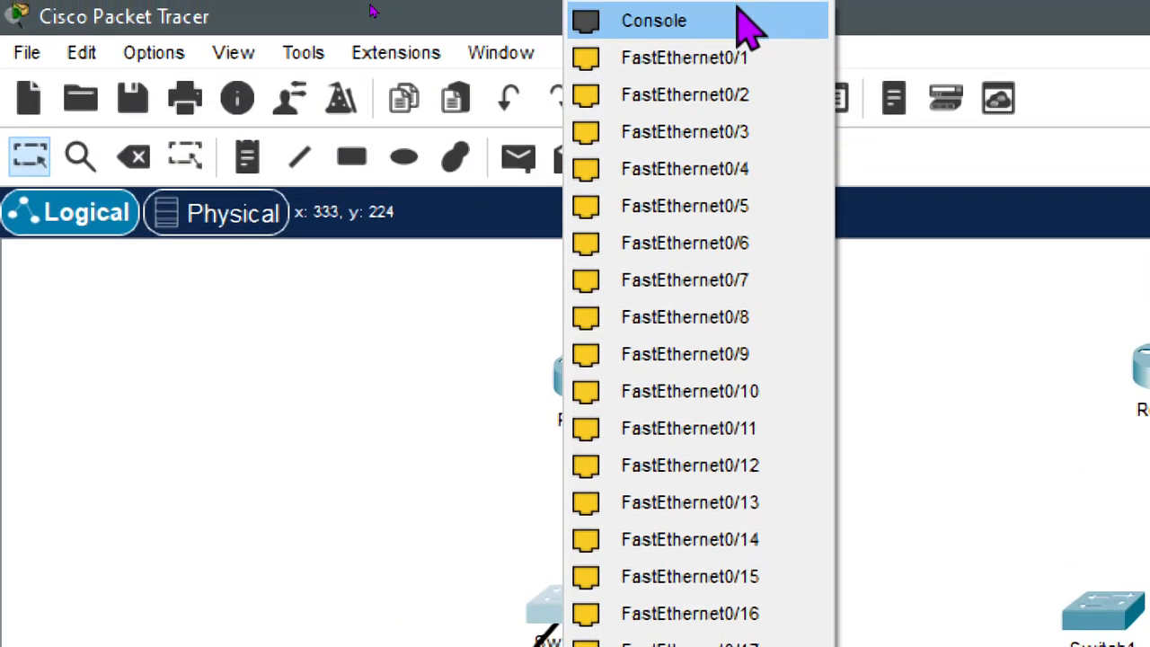
left_click(691, 16)
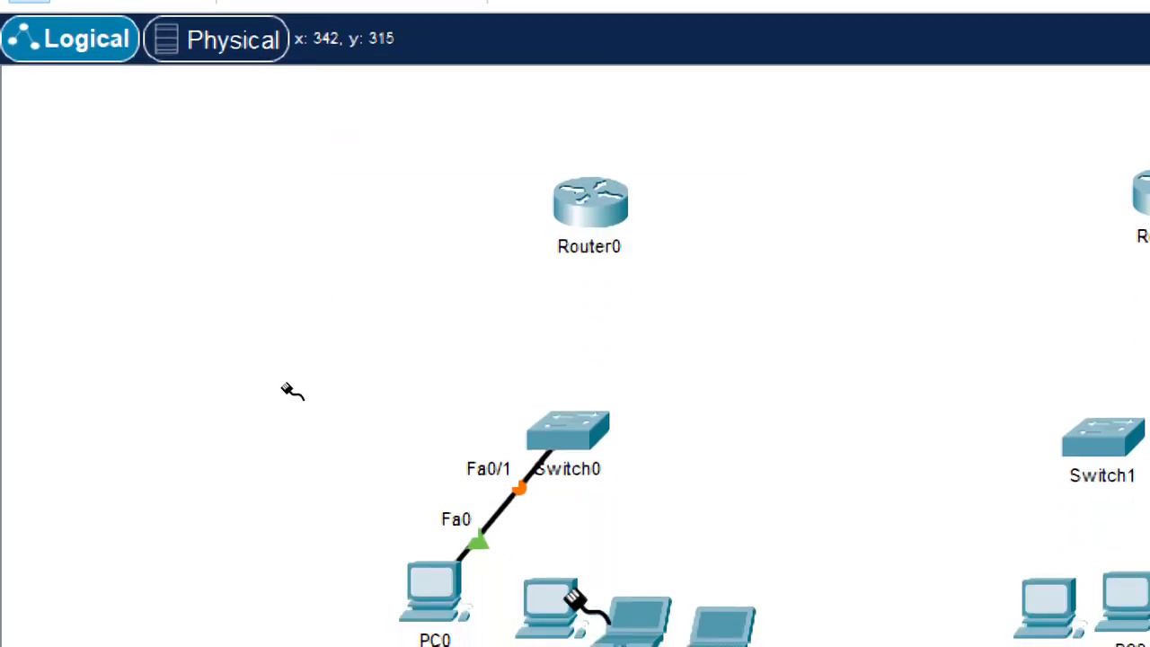
Connect PC1's FastEthernet0 port to FastEthernet0/2 on Switch0 with the same cable type.
left_click(557, 611)
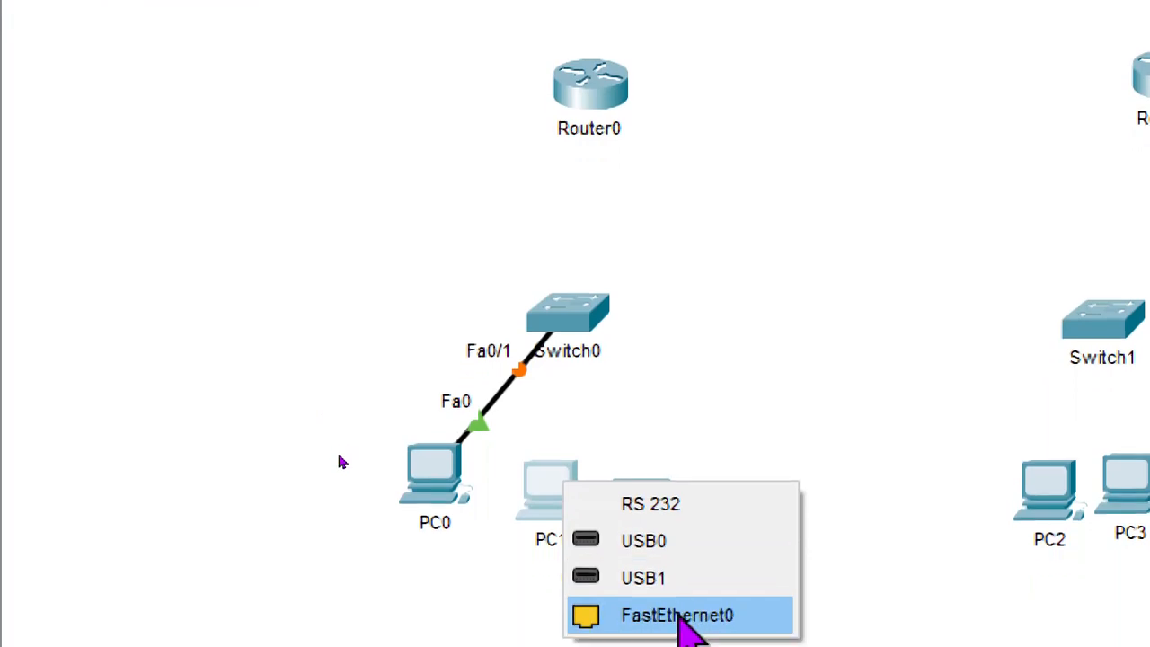
left_click(678, 636)
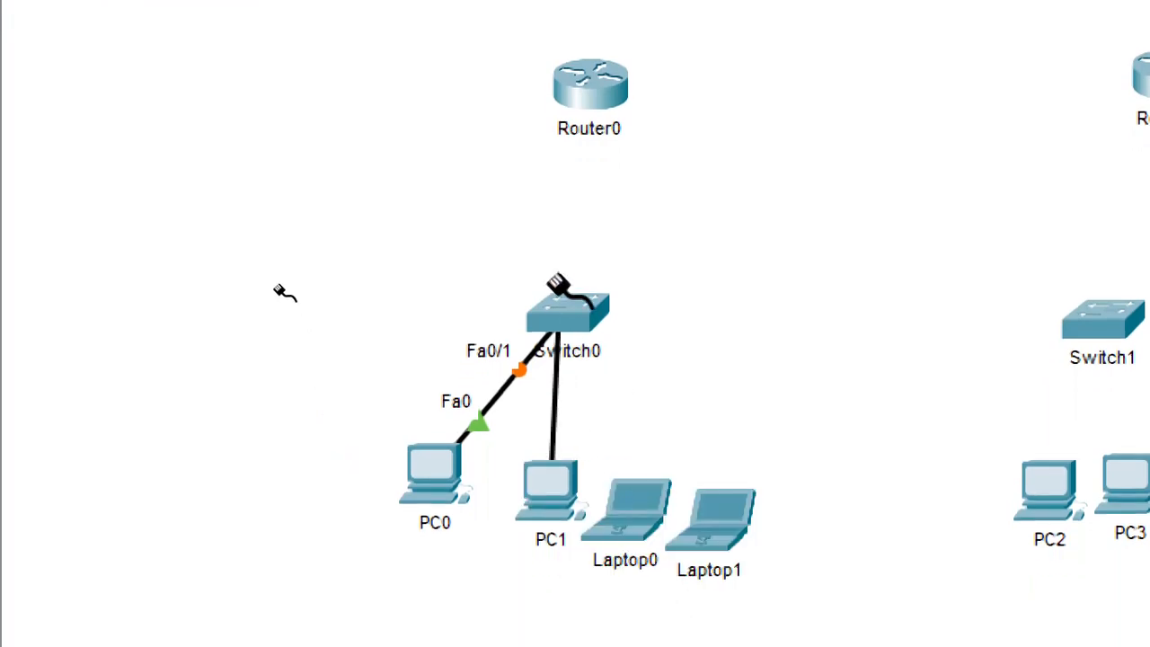
left_click(566, 336)
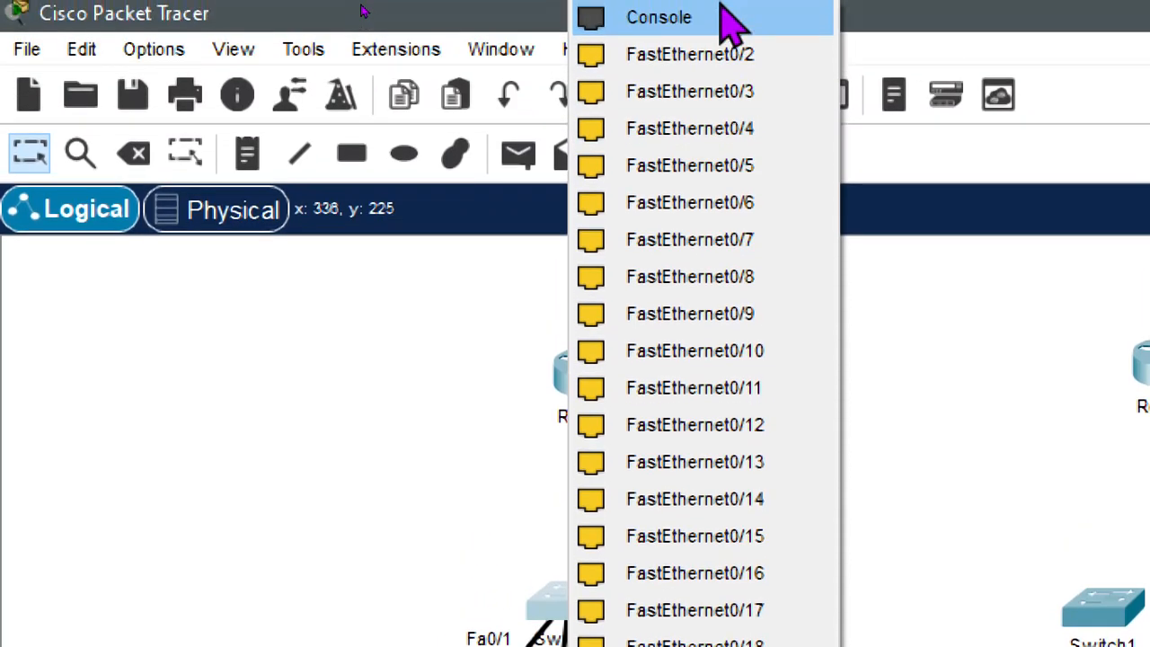
left_click(699, 63)
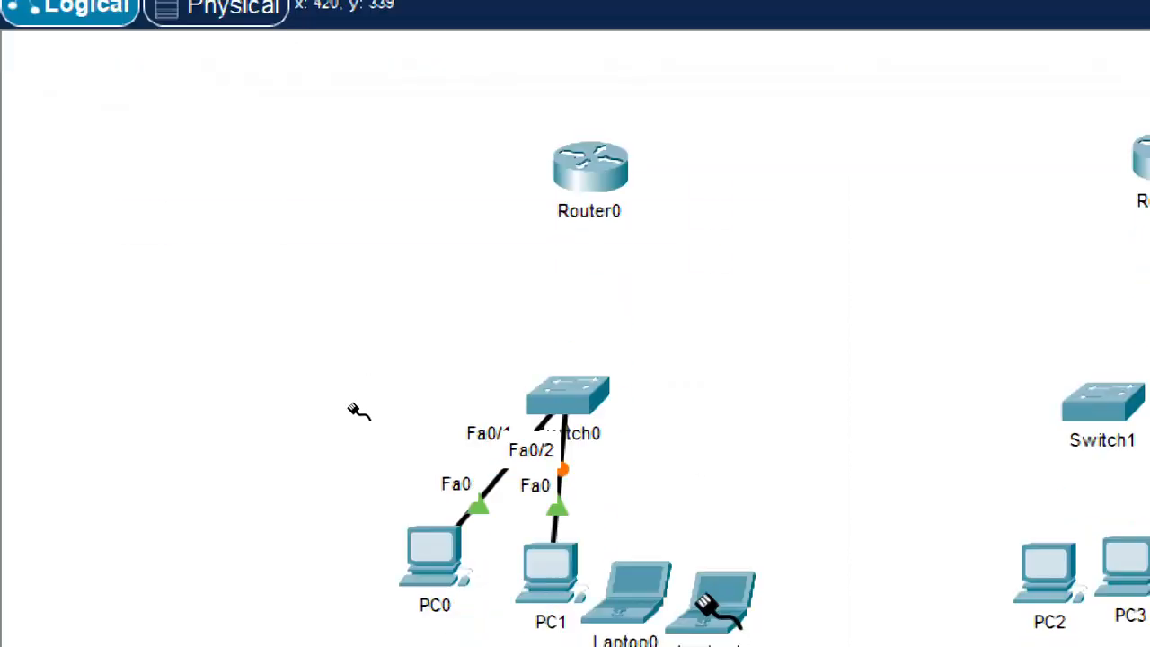
Cable Laptop0's FastEthernet0 port to FastEthernet0/3 on Switch0.
left_click(647, 582)
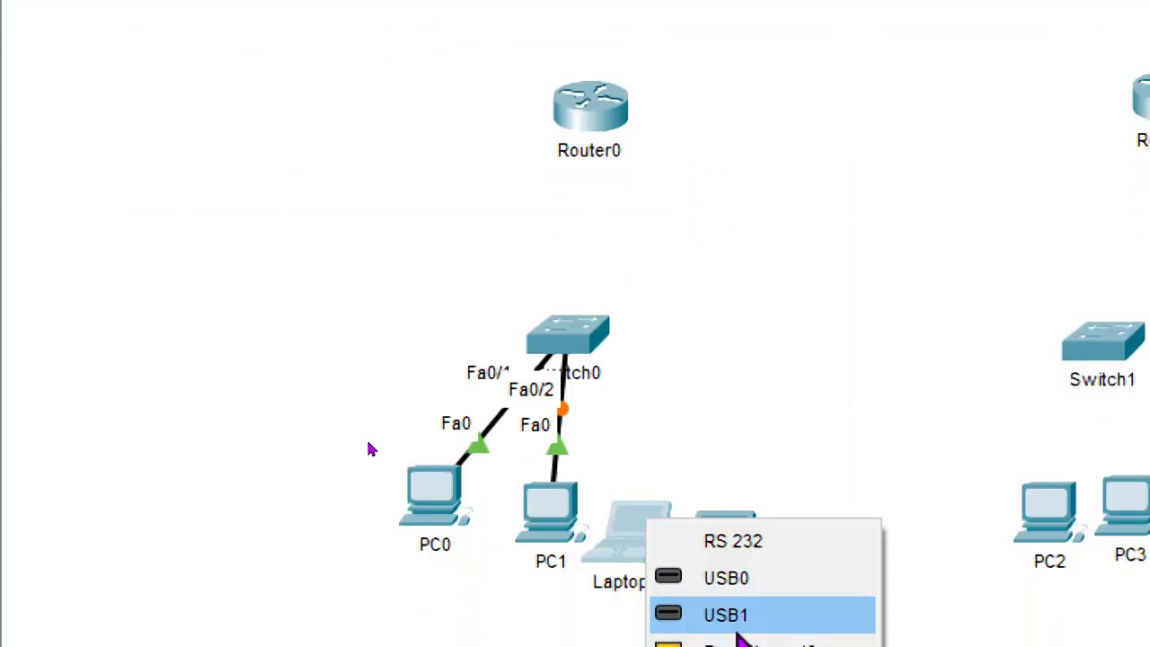
left_click(745, 583)
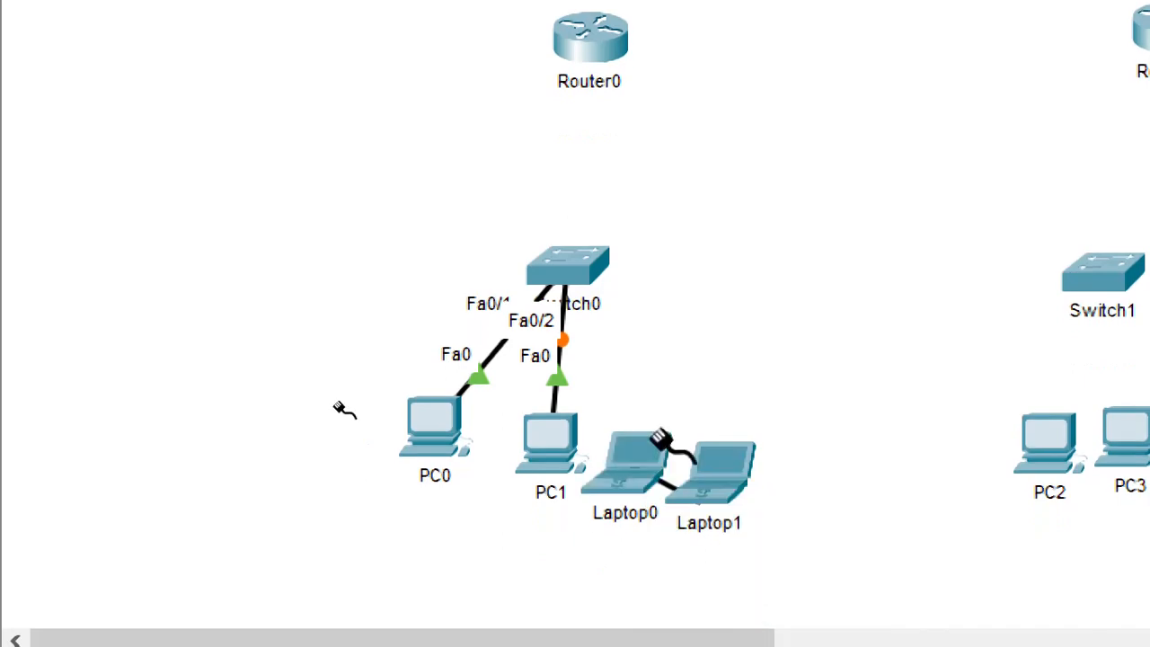
left_click(588, 279)
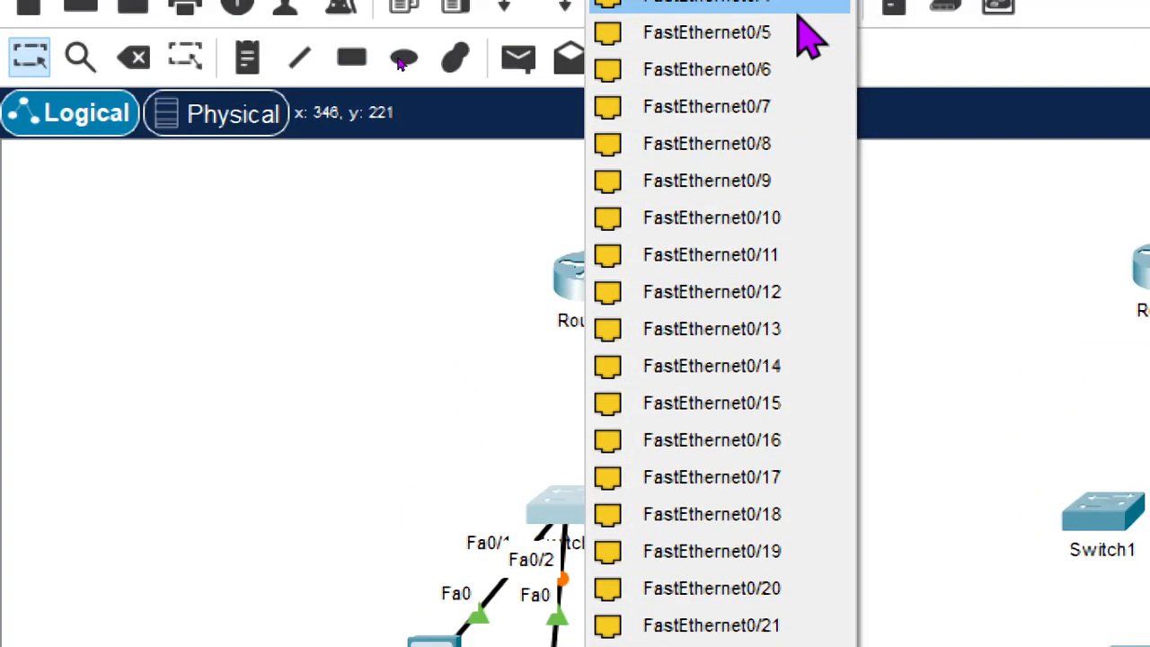
left_click(706, 63)
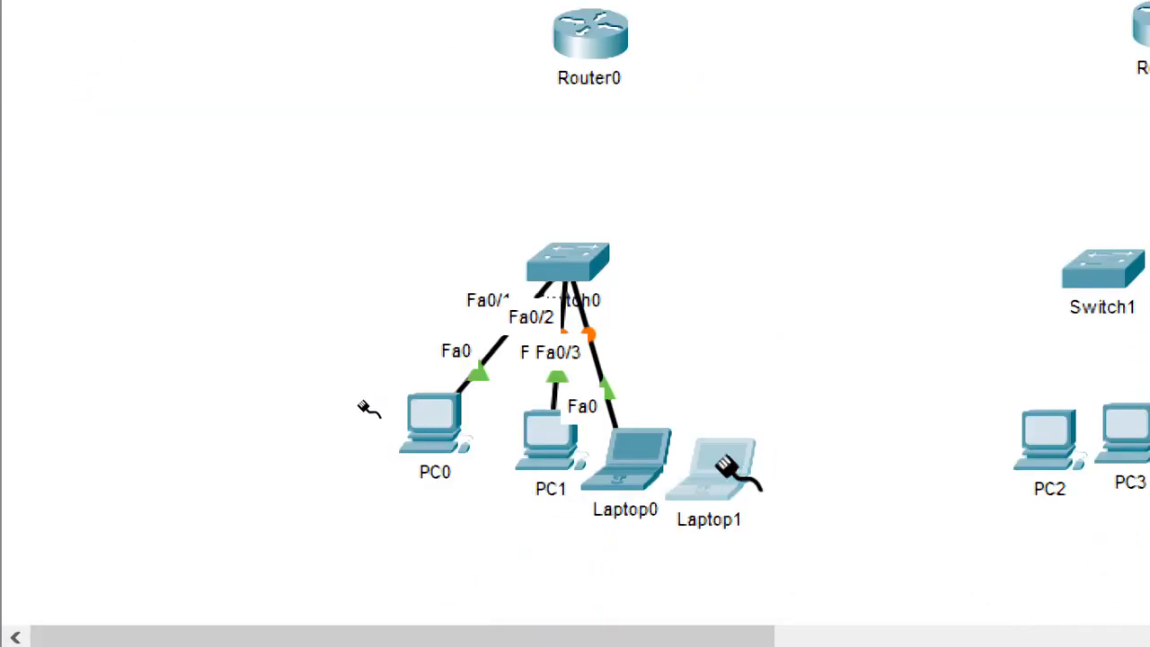
Connect Laptop1's FastEthernet0 port to FastEthernet0/4 on Switch0 with a copper straight-through cable.
left_click(739, 456)
left_click(826, 589)
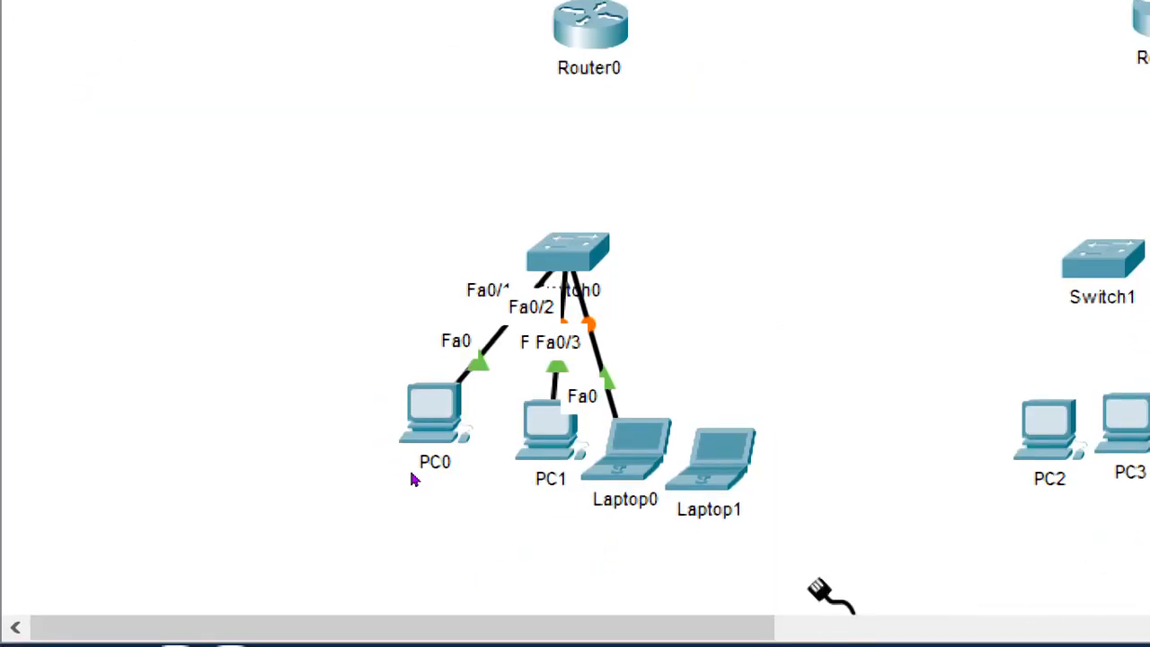
left_click(575, 254)
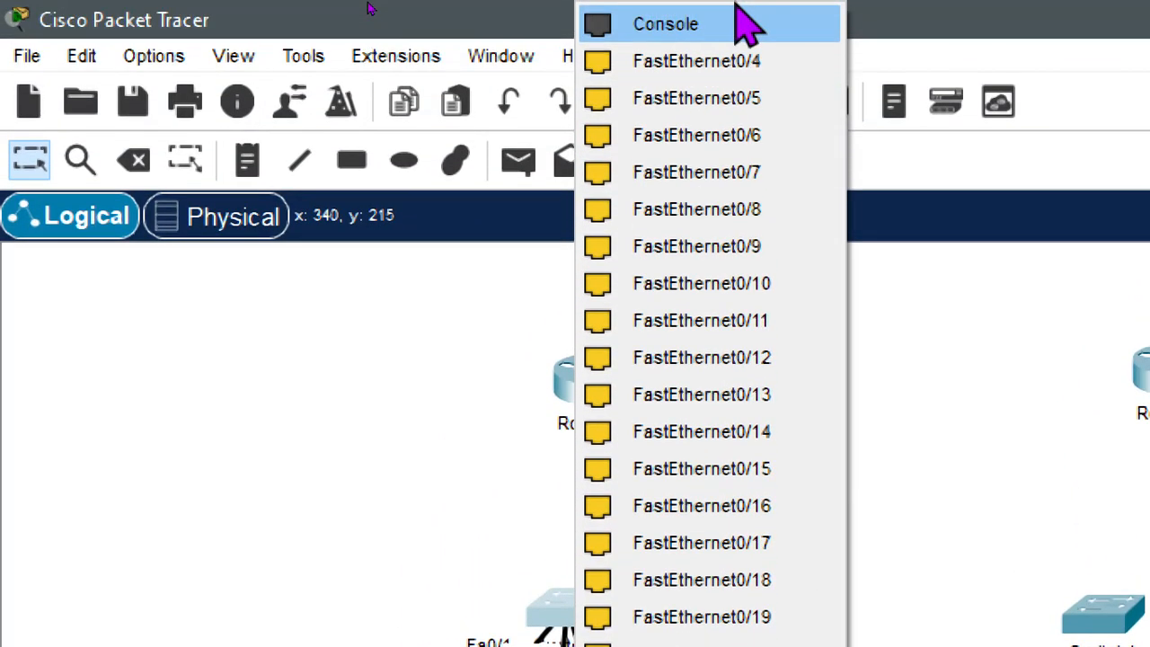
left_click(680, 64)
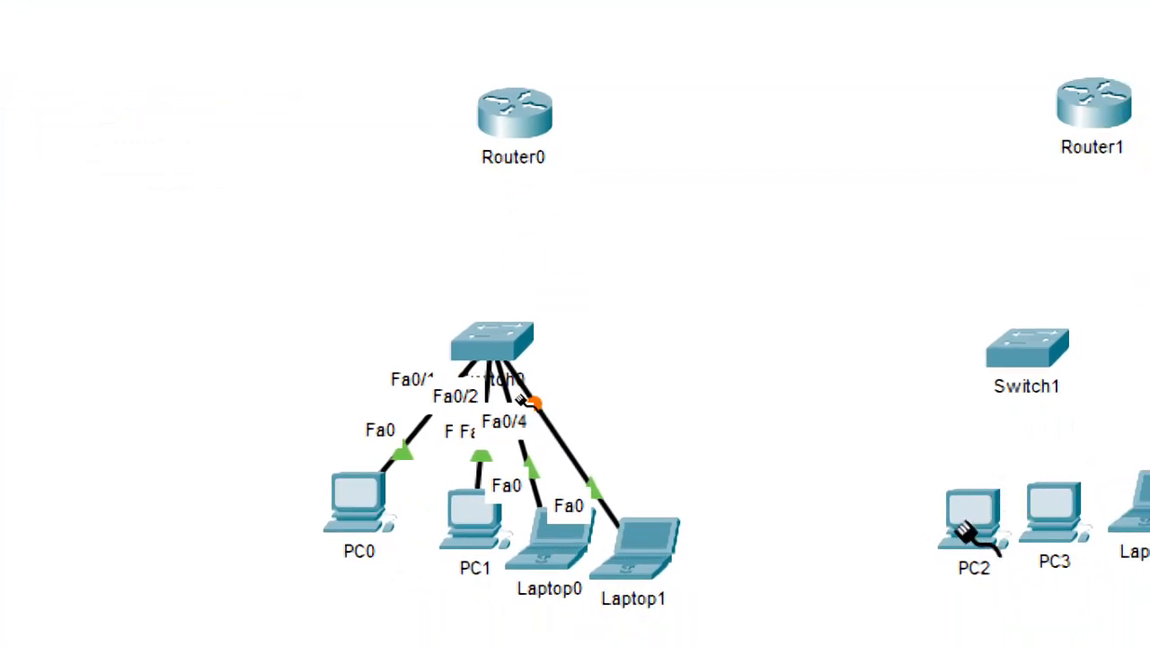
Connect PC2's FastEthernet0 port to Switch1's FastEthernet0/1 port with a copper straight-through cable.
left_click(970, 539)
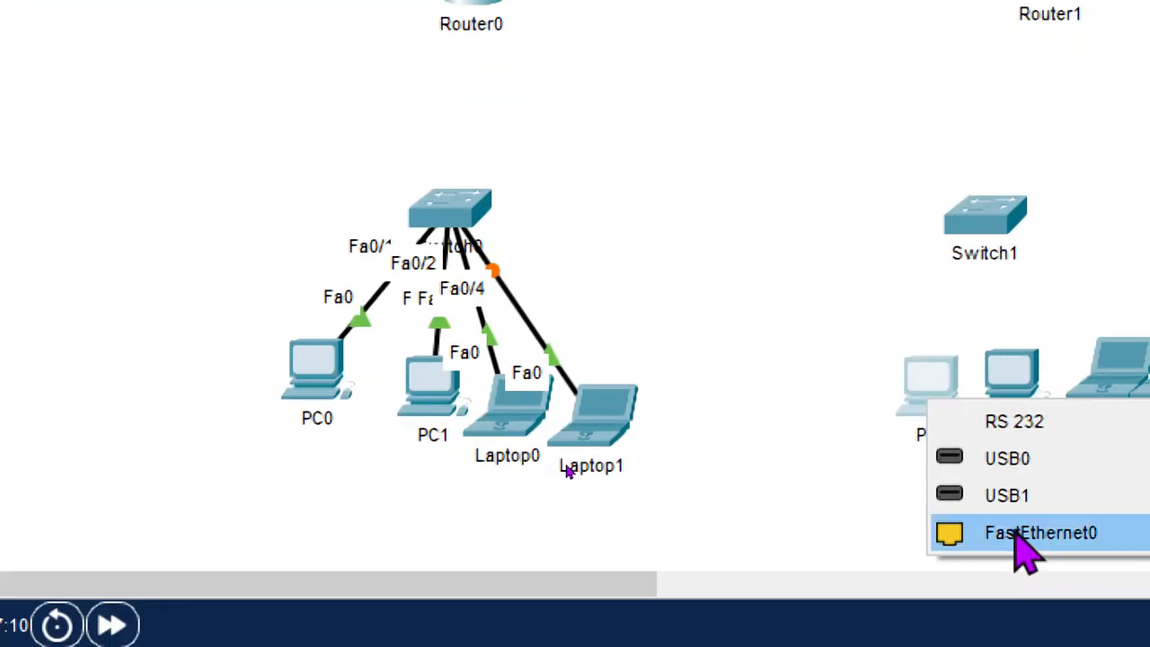
left_click(1015, 534)
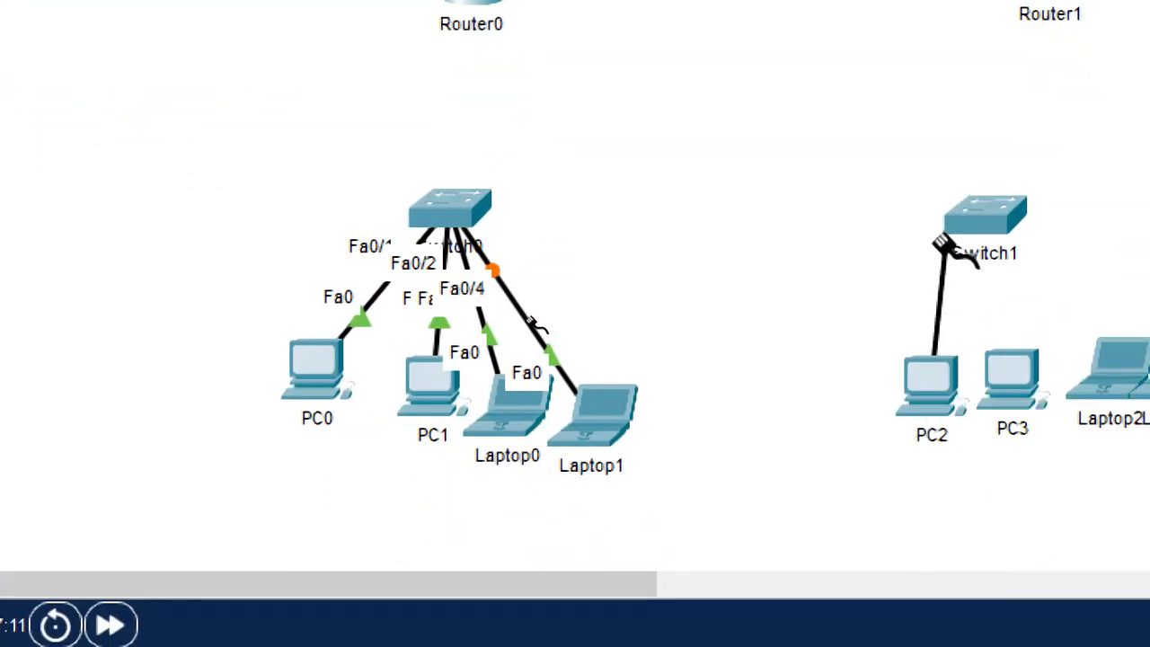
left_click(984, 218)
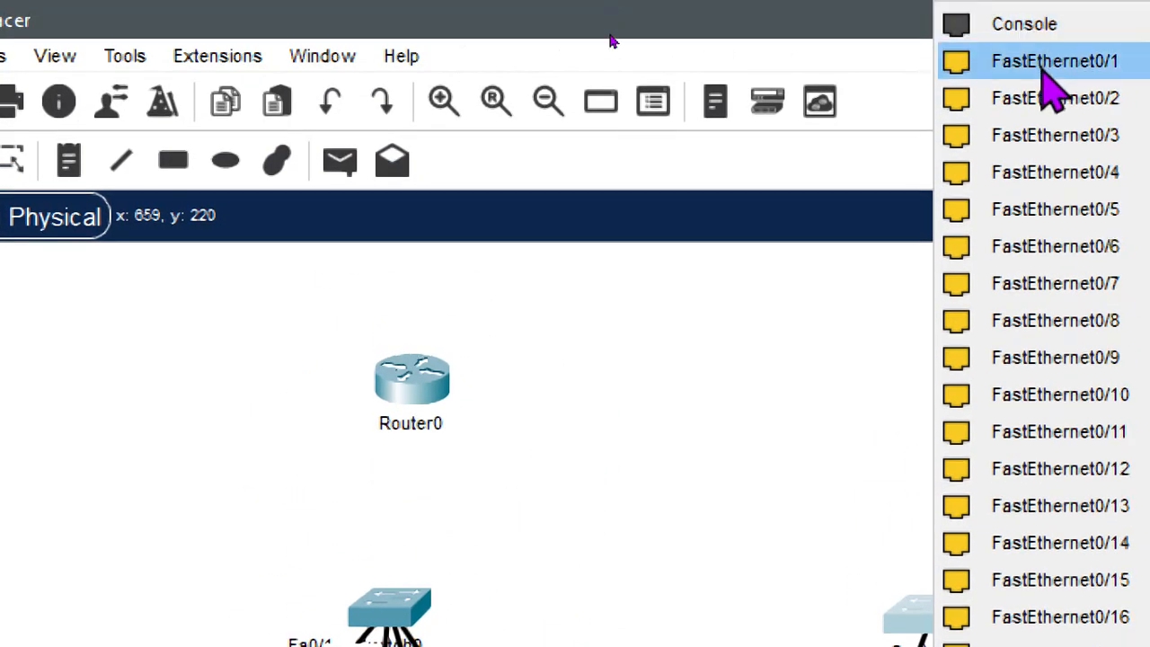
left_click(1056, 59)
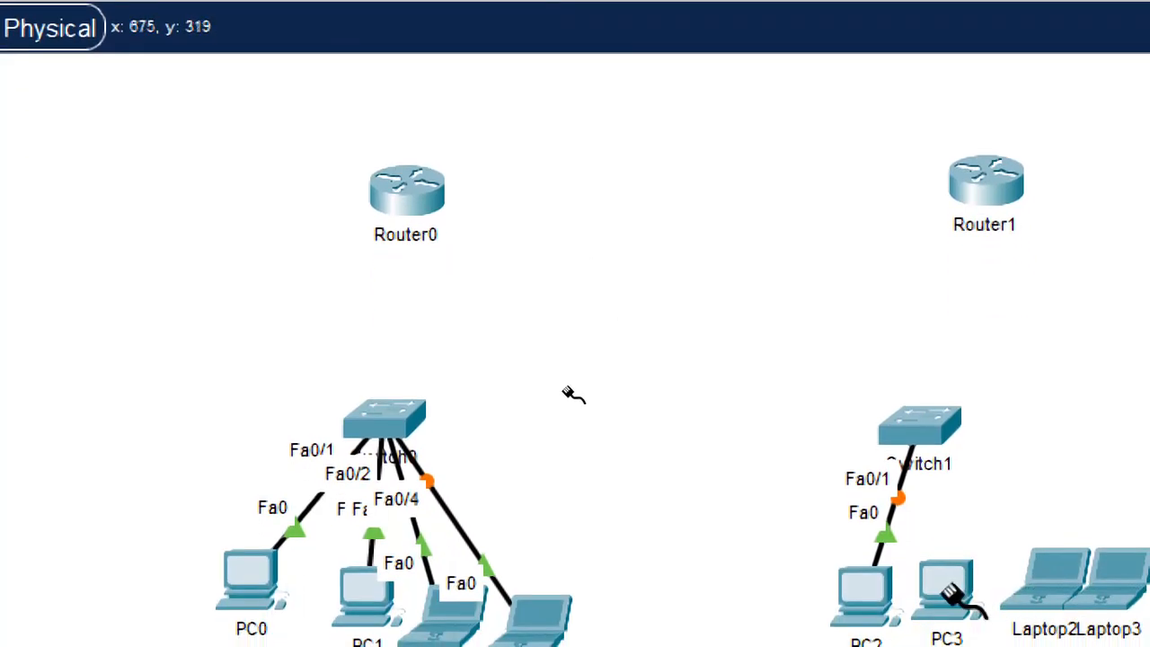
Cable PC3's FastEthernet0 port to FastEthernet0/2 on Switch1 with the same straight-through type.
left_click(959, 609)
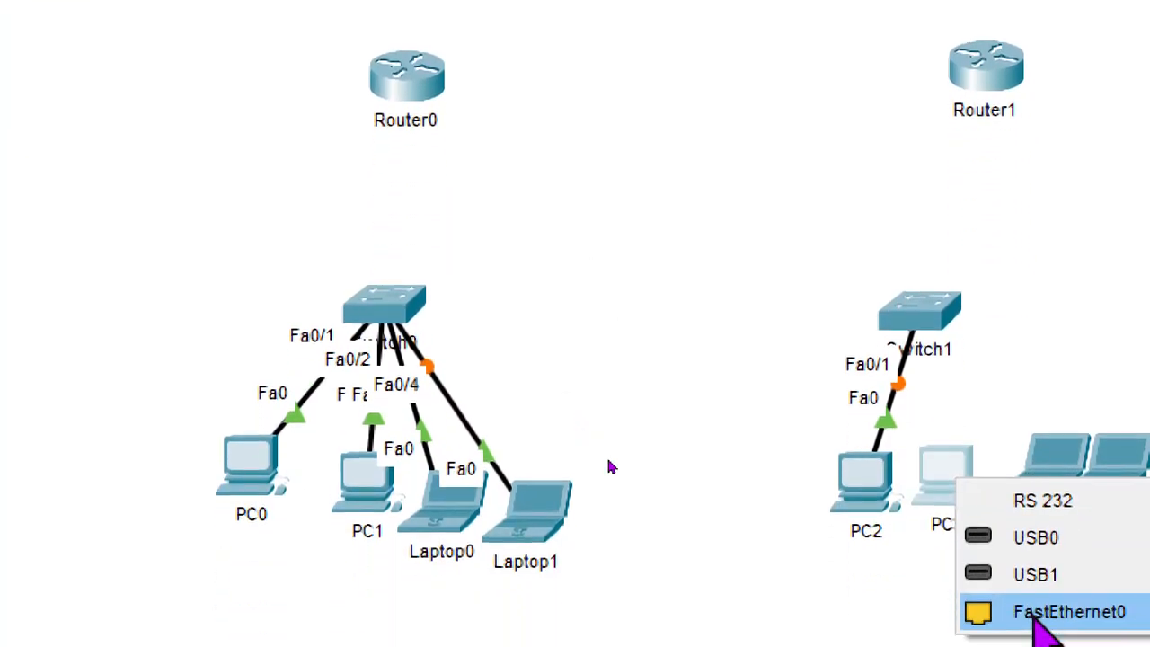
left_click(1033, 609)
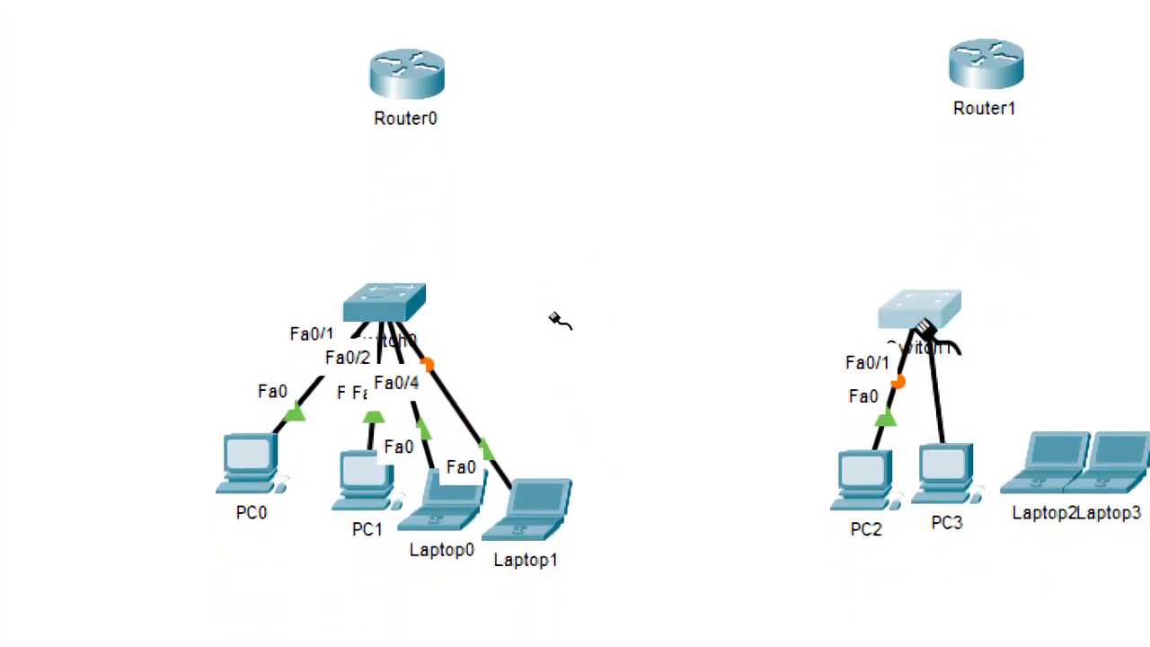
left_click(919, 310)
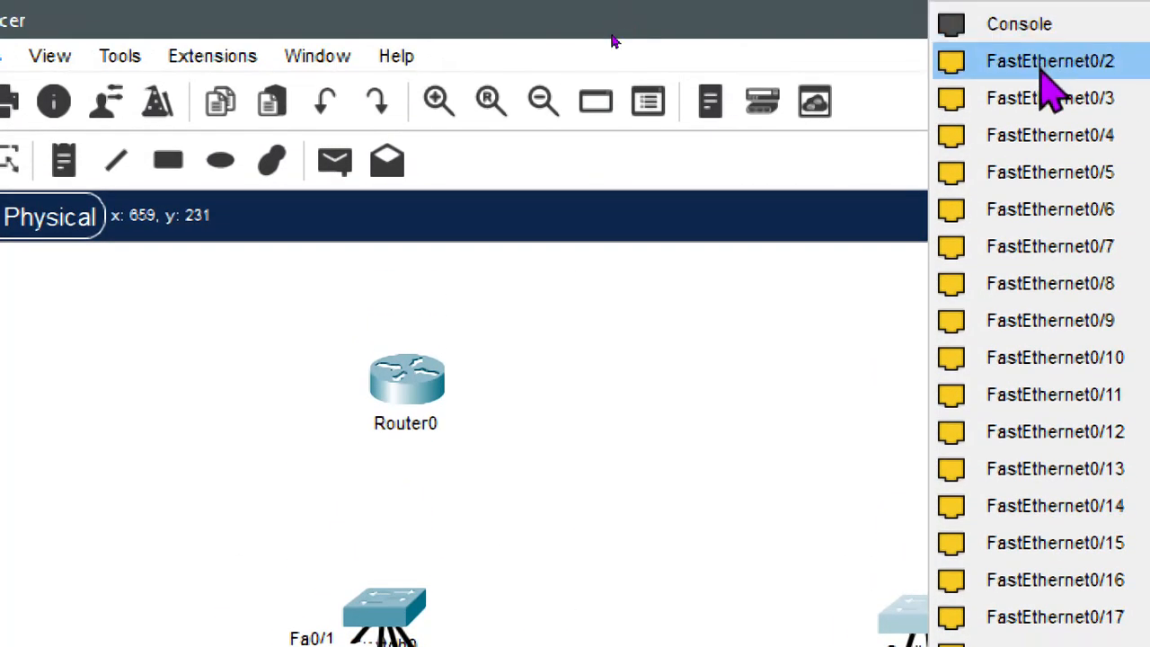
left_click(1046, 63)
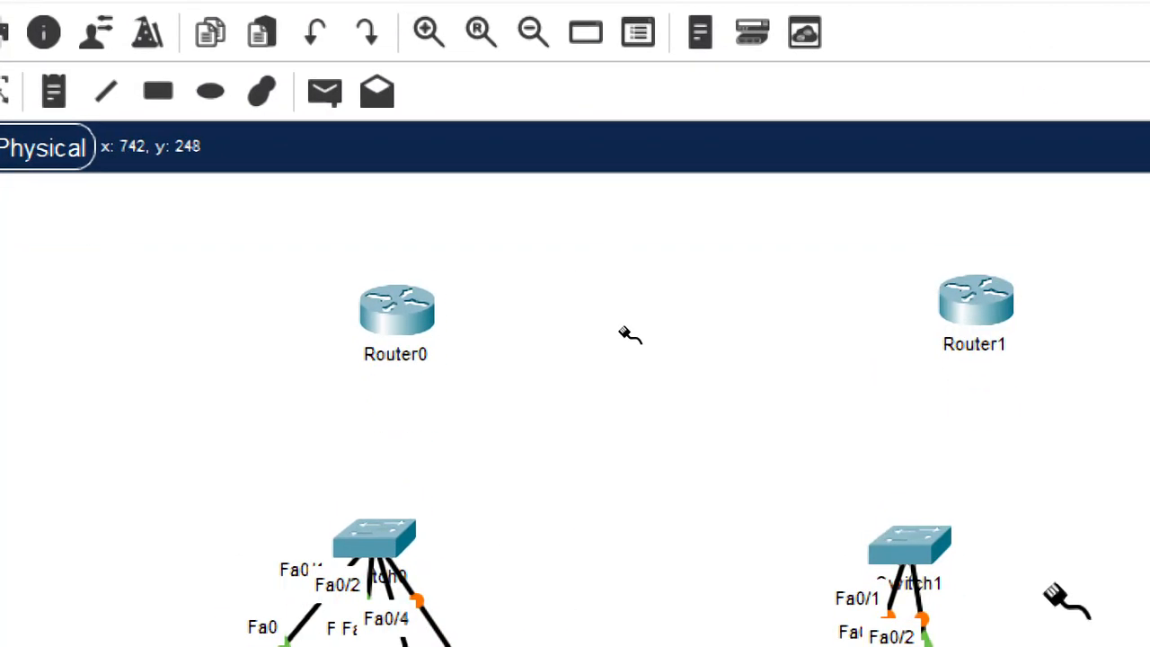
Connect Laptop2's FastEthernet0 port to FastEthernet0/3 on Switch1 with a straight-through cable.
left_click(1042, 561)
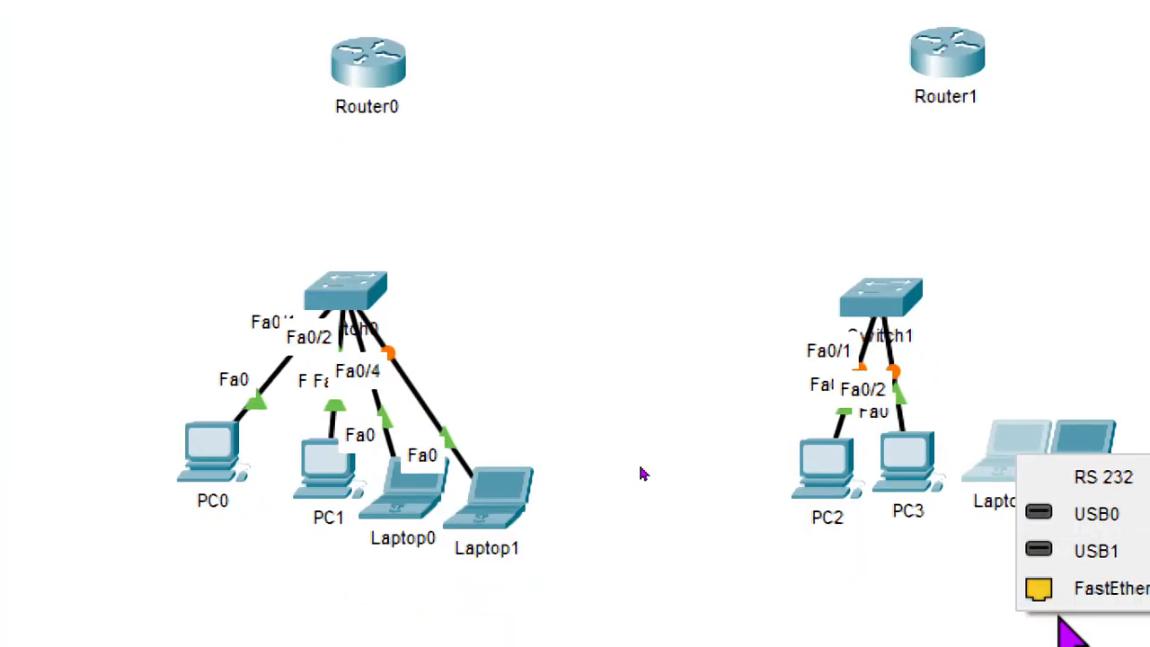
left_click(1069, 588)
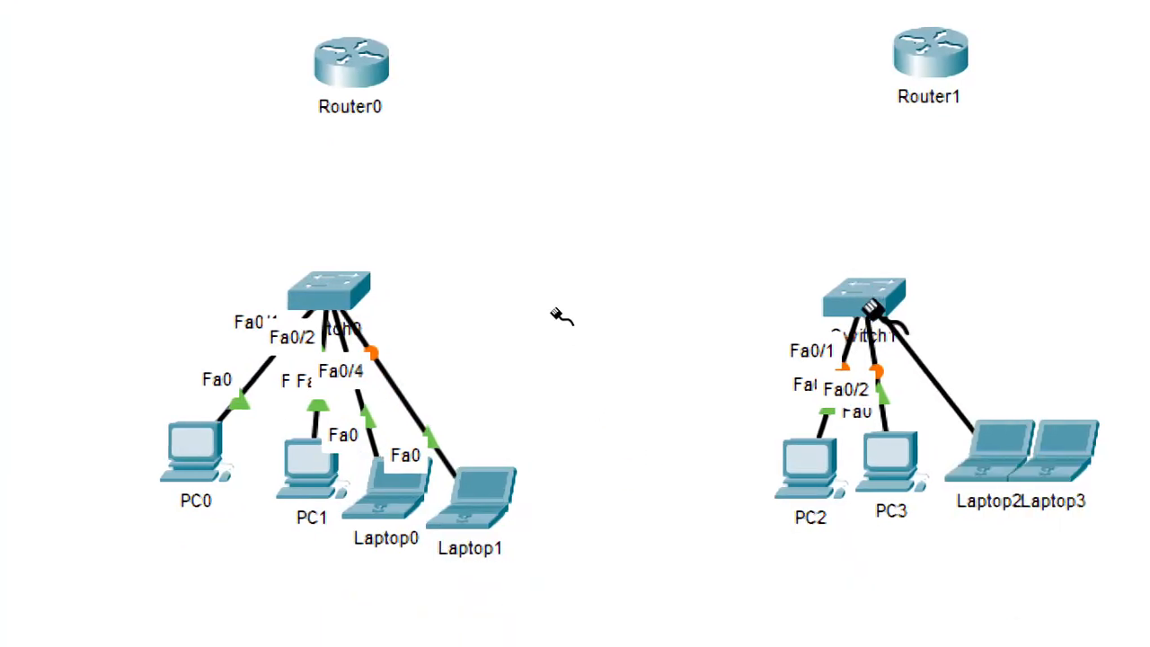
left_click(868, 298)
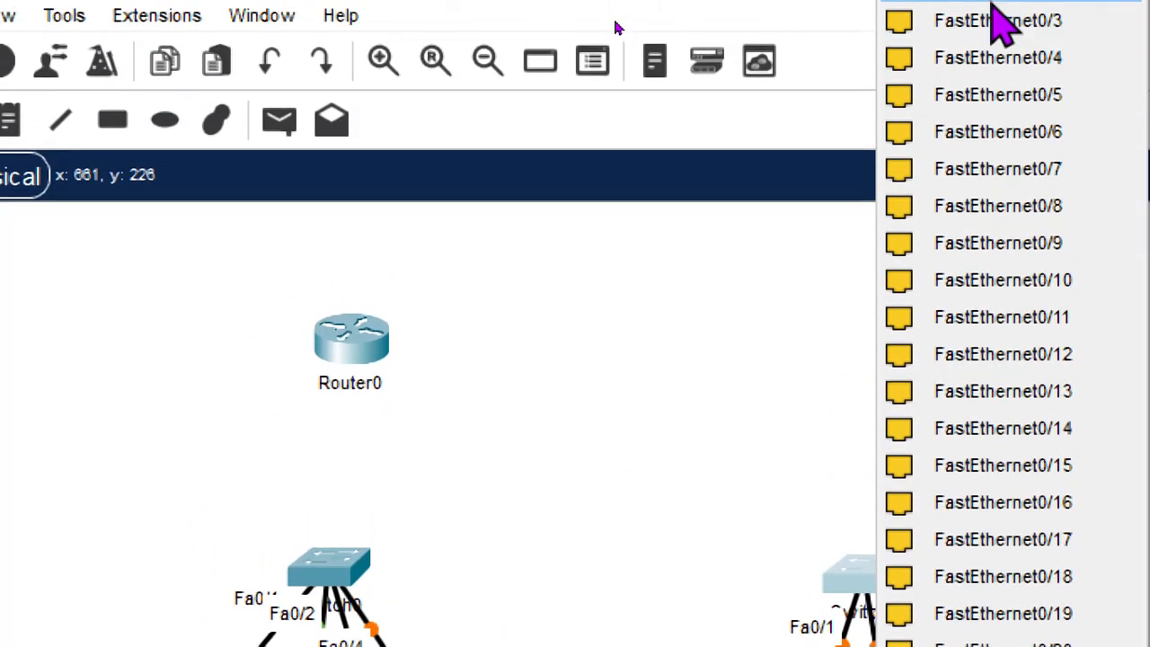
left_click(995, 63)
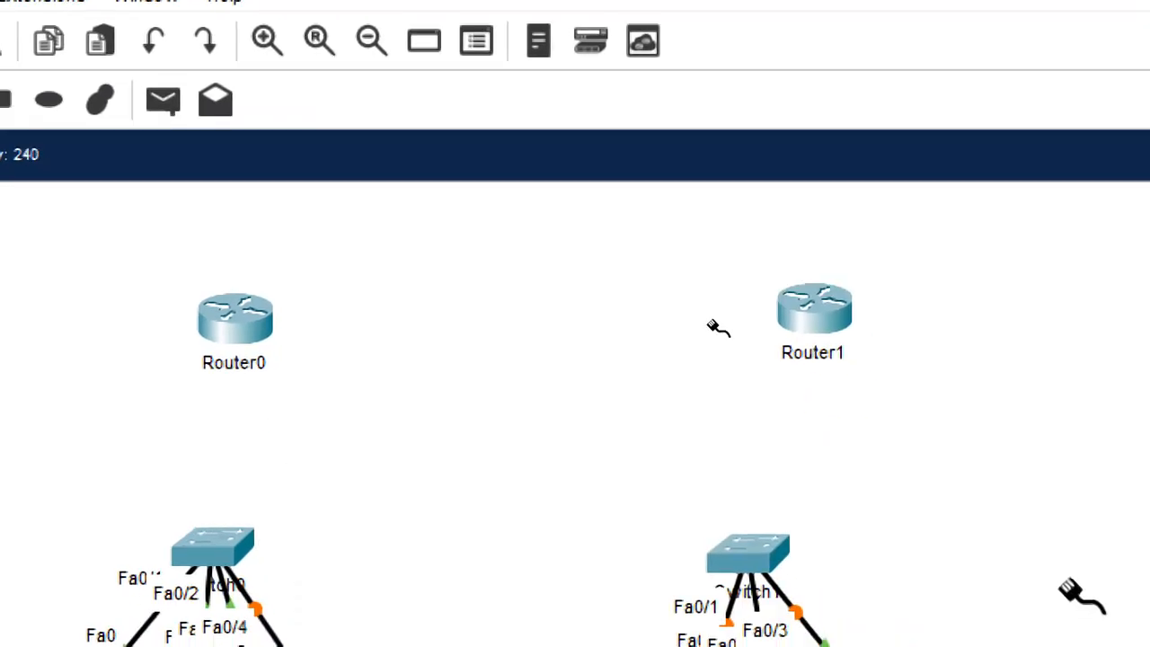
Cable Laptop3's FastEthernet0 port to FastEthernet0/4 on Switch1.
left_click(938, 550)
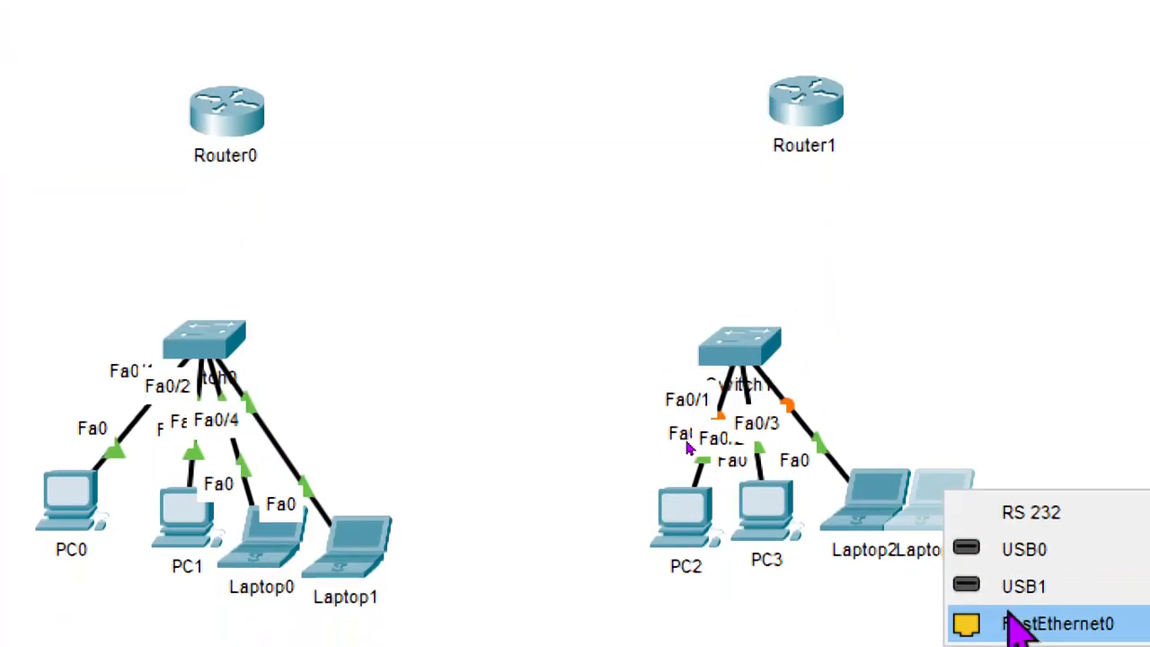
left_click(1021, 603)
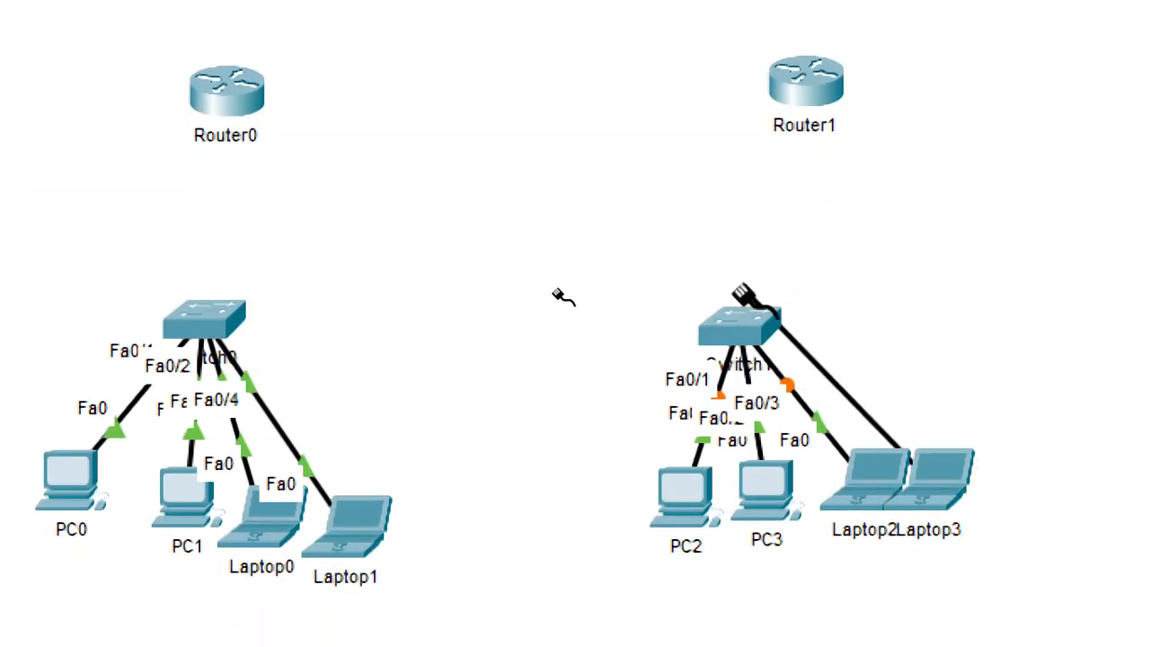
left_click(754, 335)
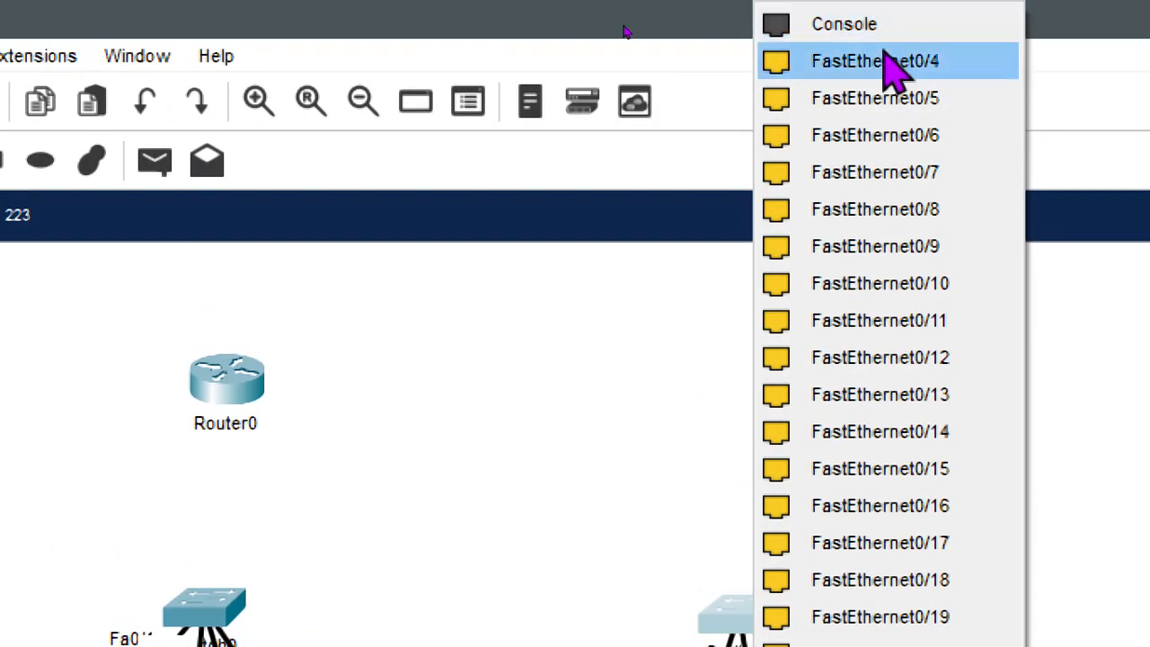
left_click(892, 63)
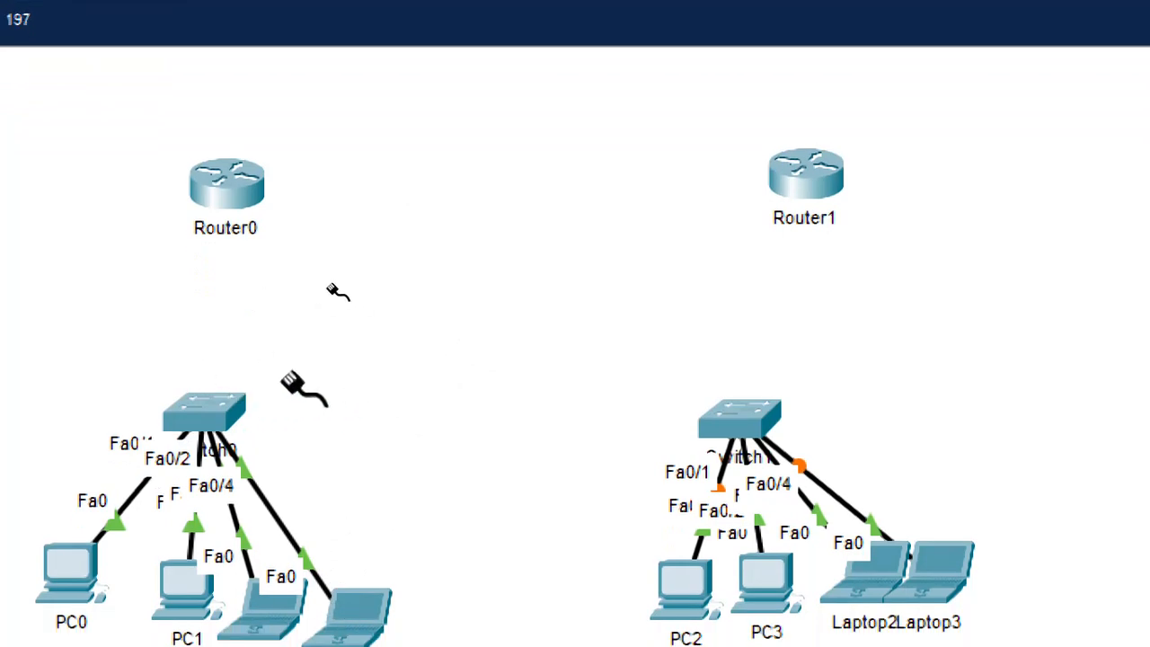
Connect Switch0's FastEthernet0/5 port to GigabitEthernet0/0 on Router0 with a straight-through cable.
left_click(198, 420)
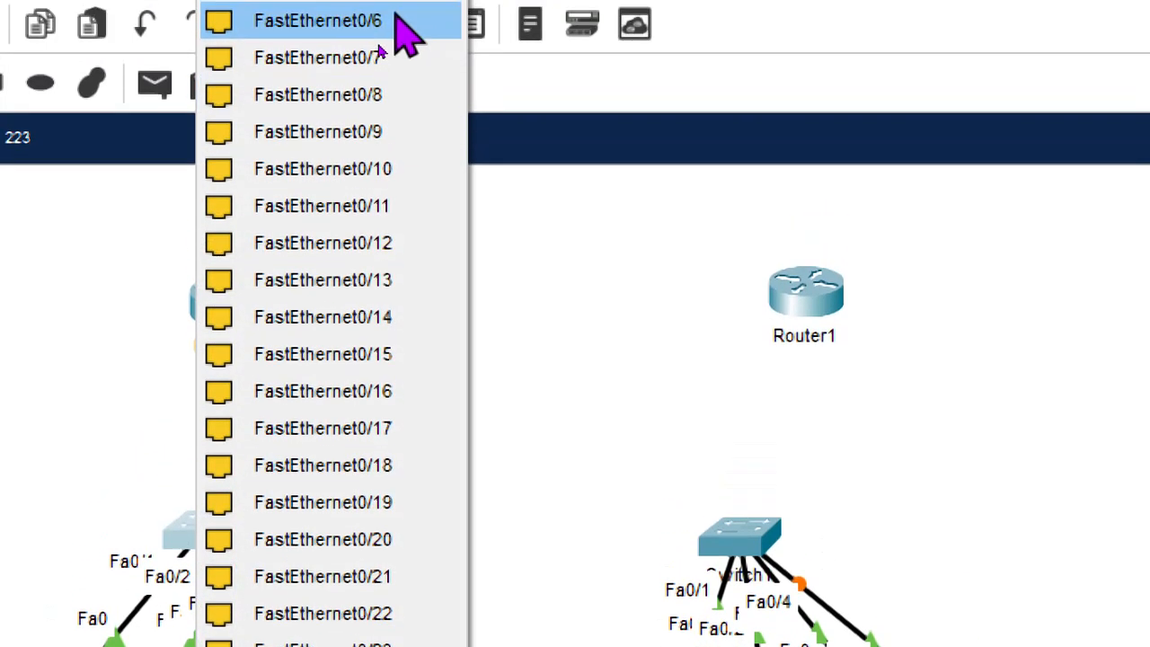
left_click(323, 57)
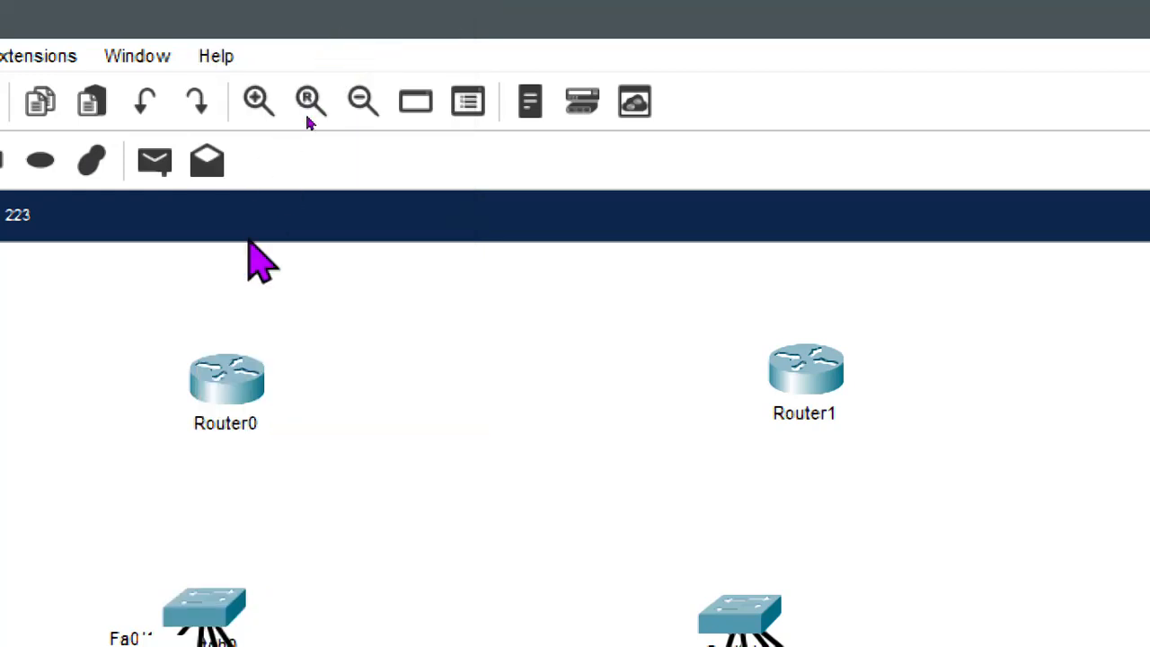
left_click(235, 382)
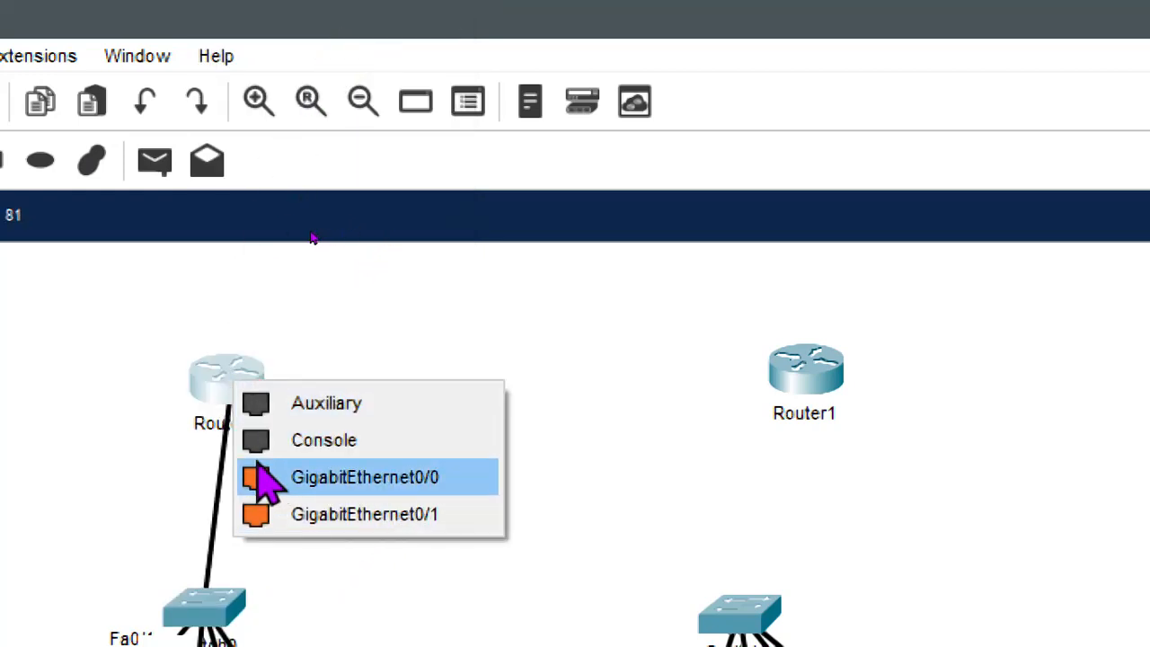
left_click(385, 477)
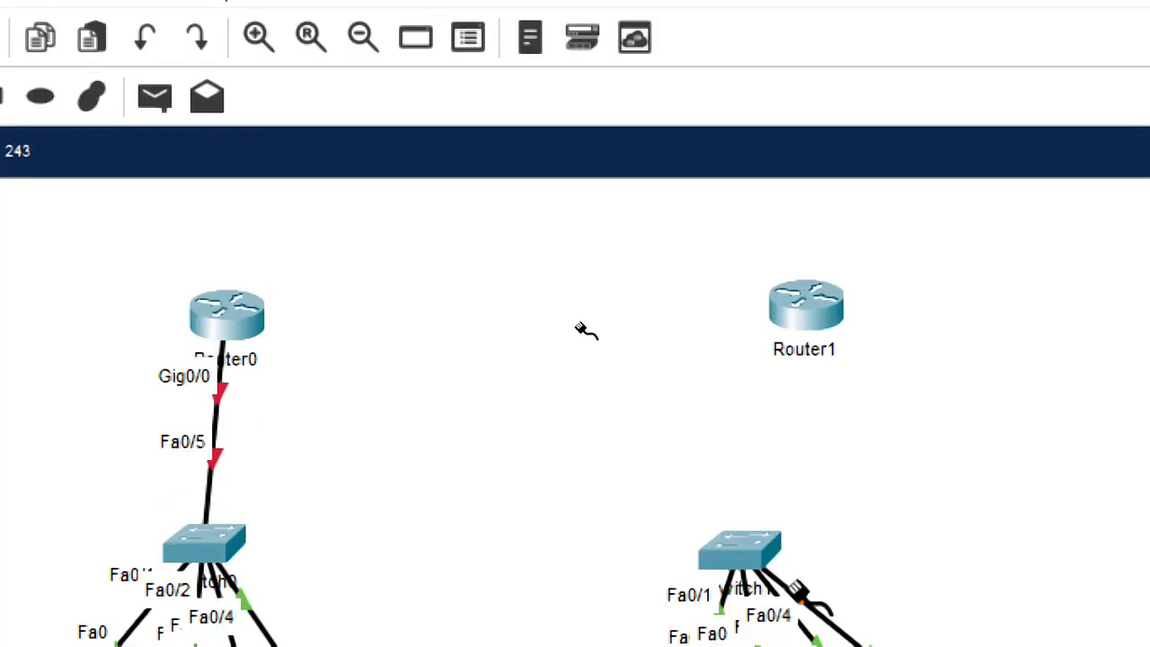
Connect Switch1's FastEthernet0/5 port to GigabitEthernet0/0 on Router1 with a straight-through cable.
left_click(744, 550)
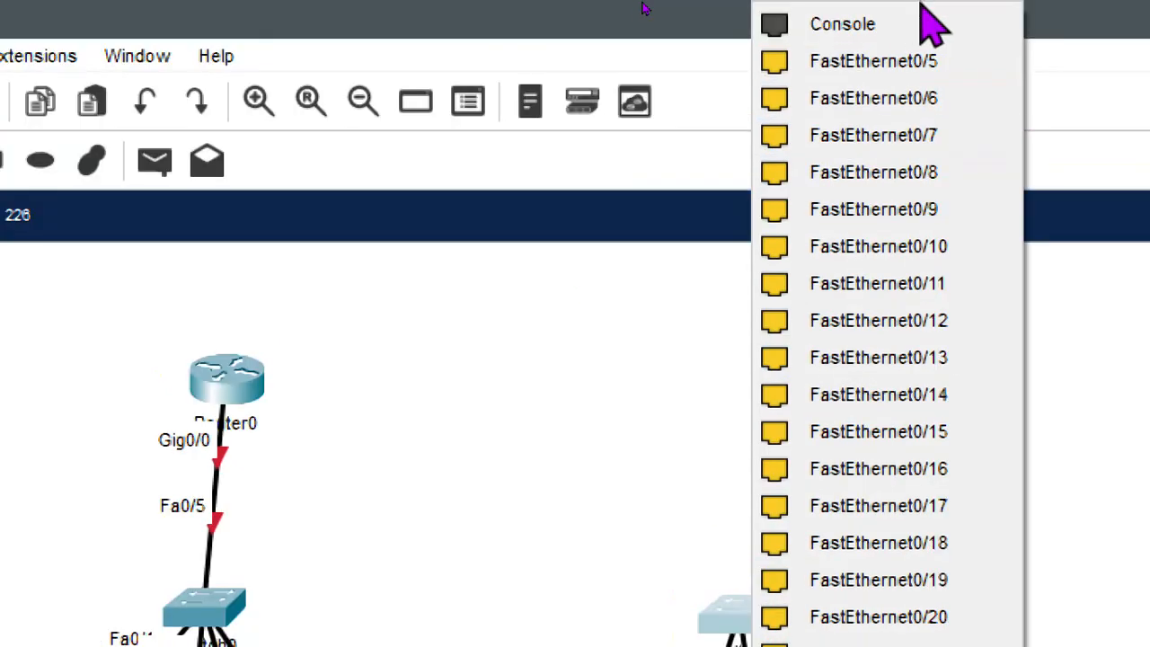
left_click(876, 61)
left_click(806, 384)
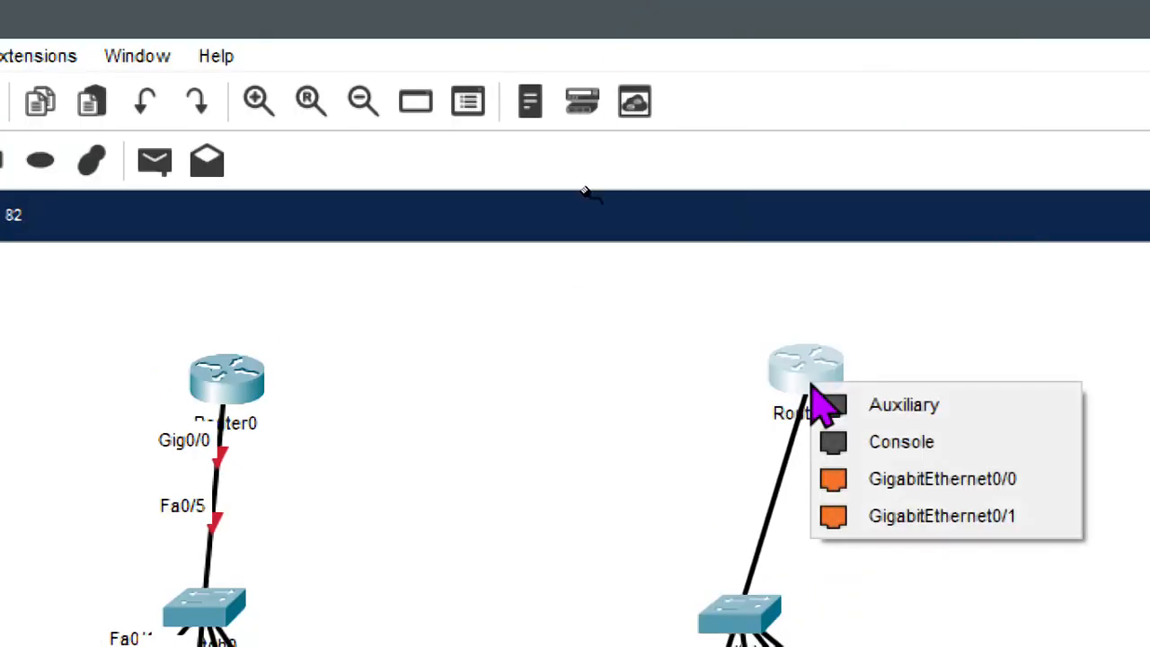
left_click(908, 479)
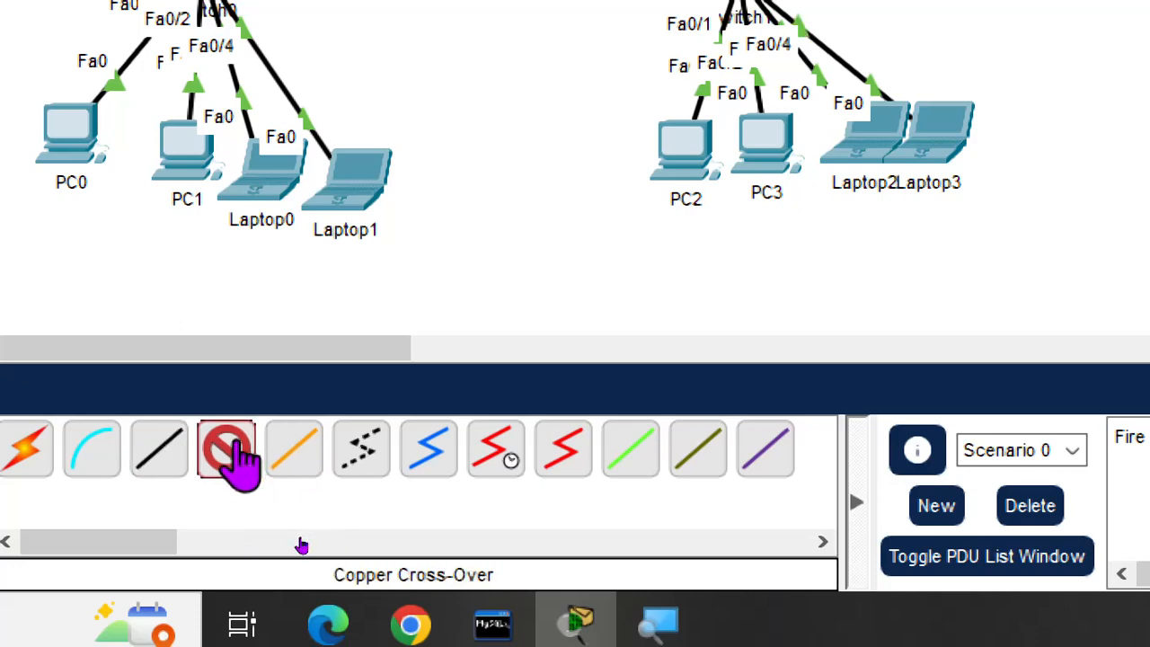
Link Router0's GigabitEthernet0/1 port to Router1's GigabitEthernet0/1 port with a copper cross-over cable.
left_click(160, 458)
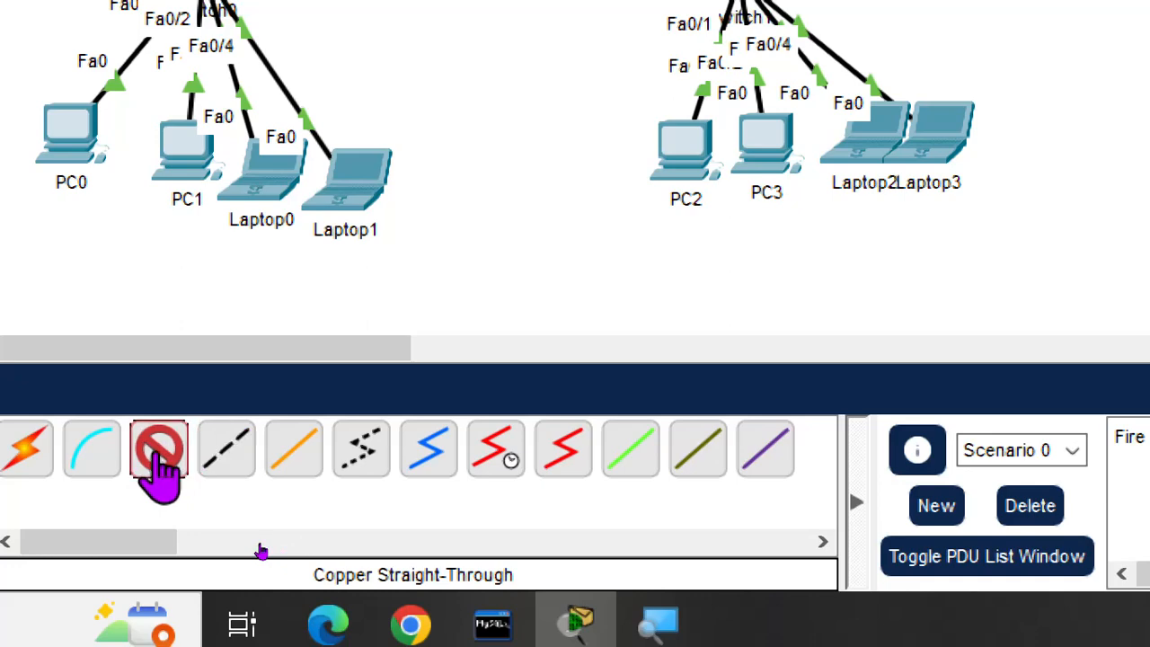
left_click(232, 454)
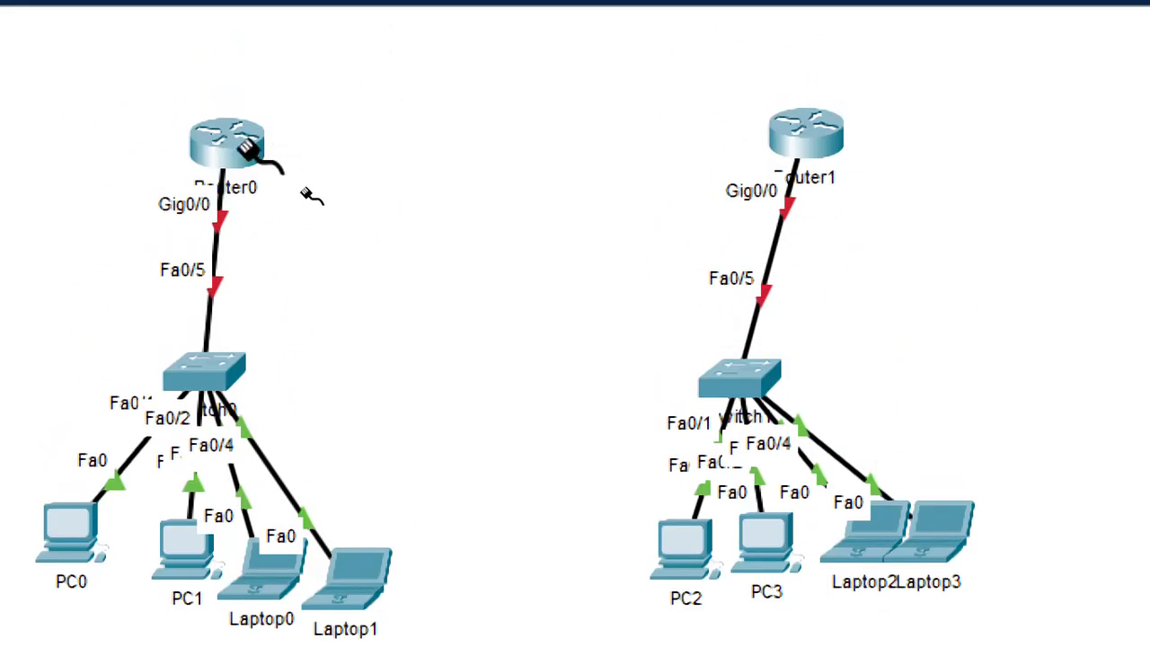
left_click(238, 151)
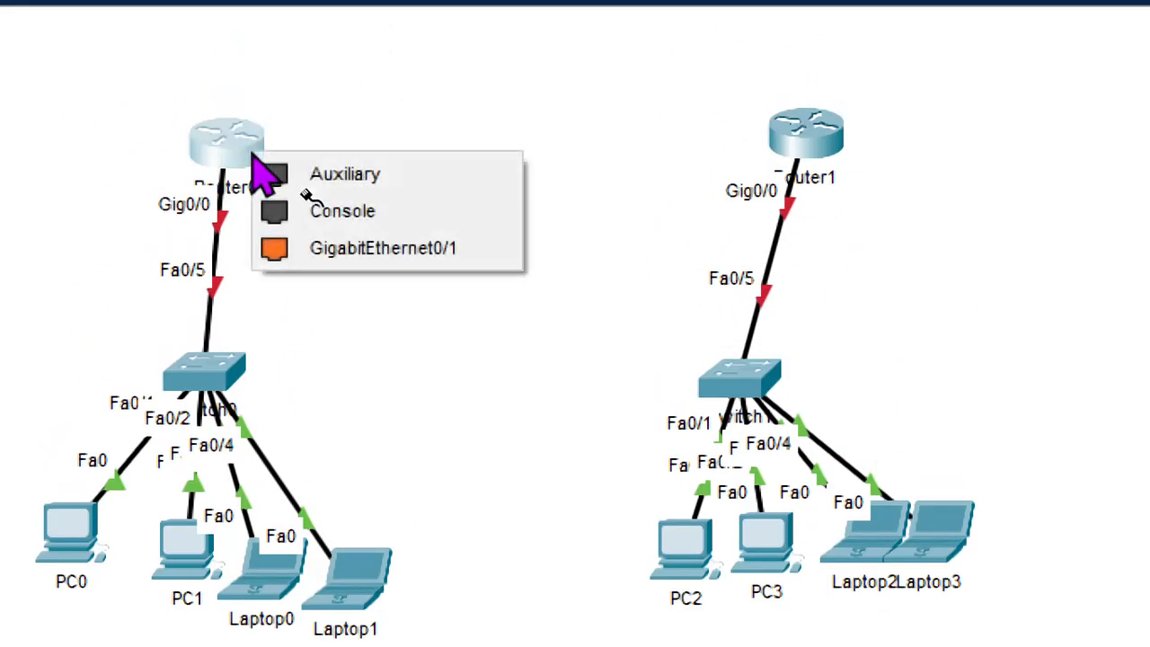
left_click(370, 247)
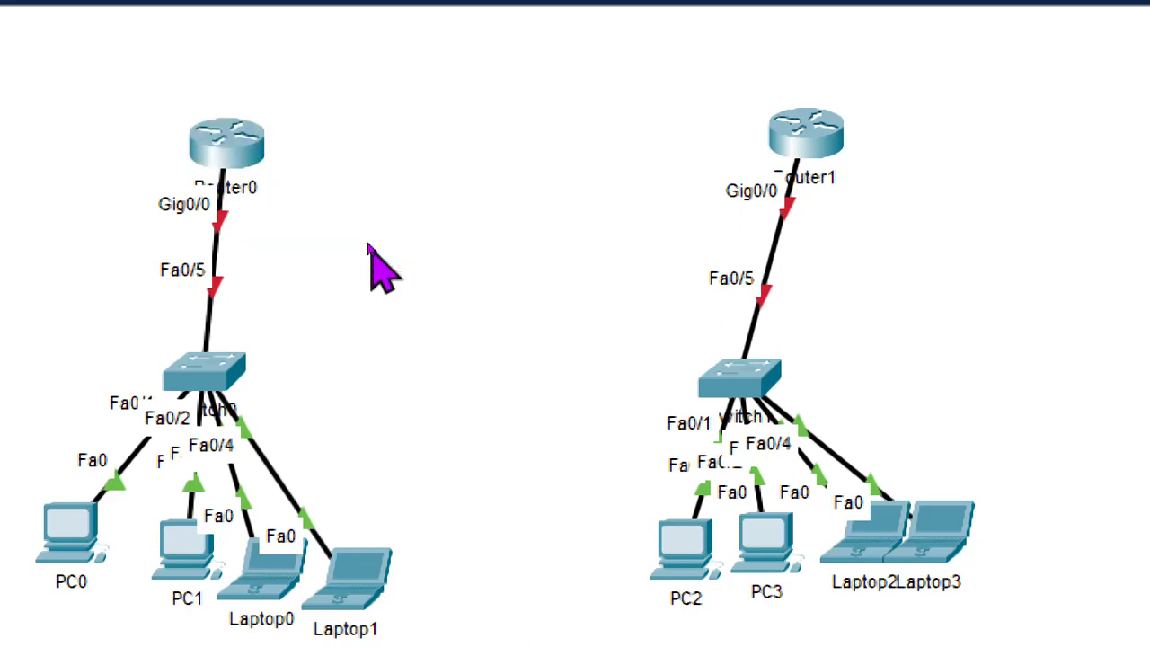
left_click(794, 135)
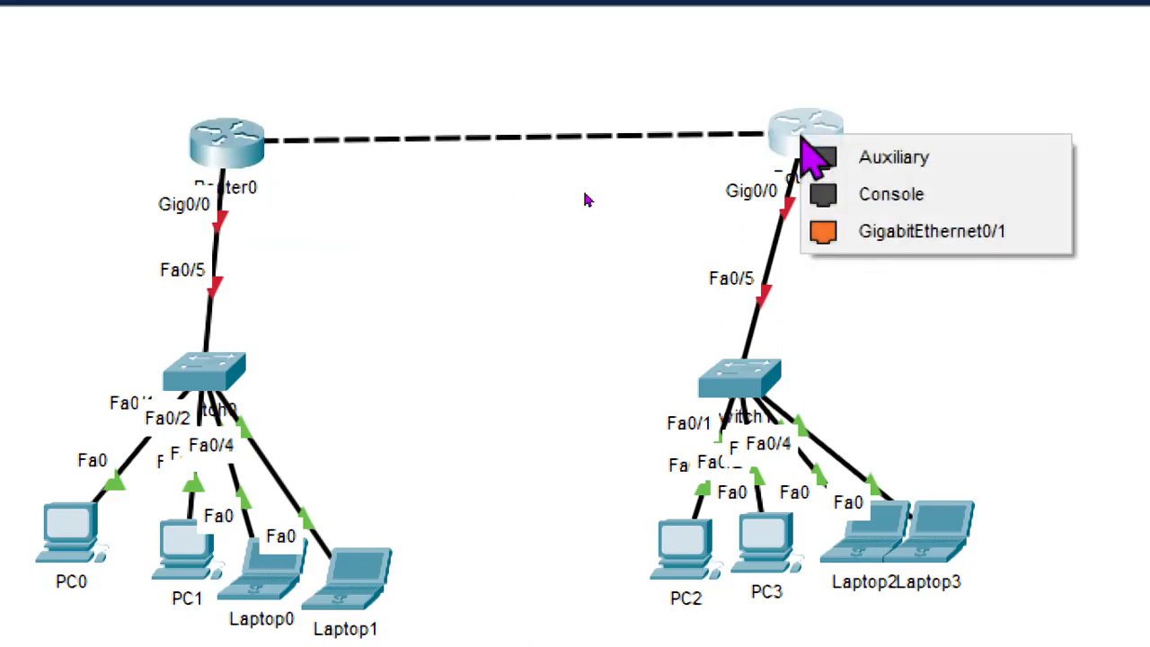
left_click(862, 234)
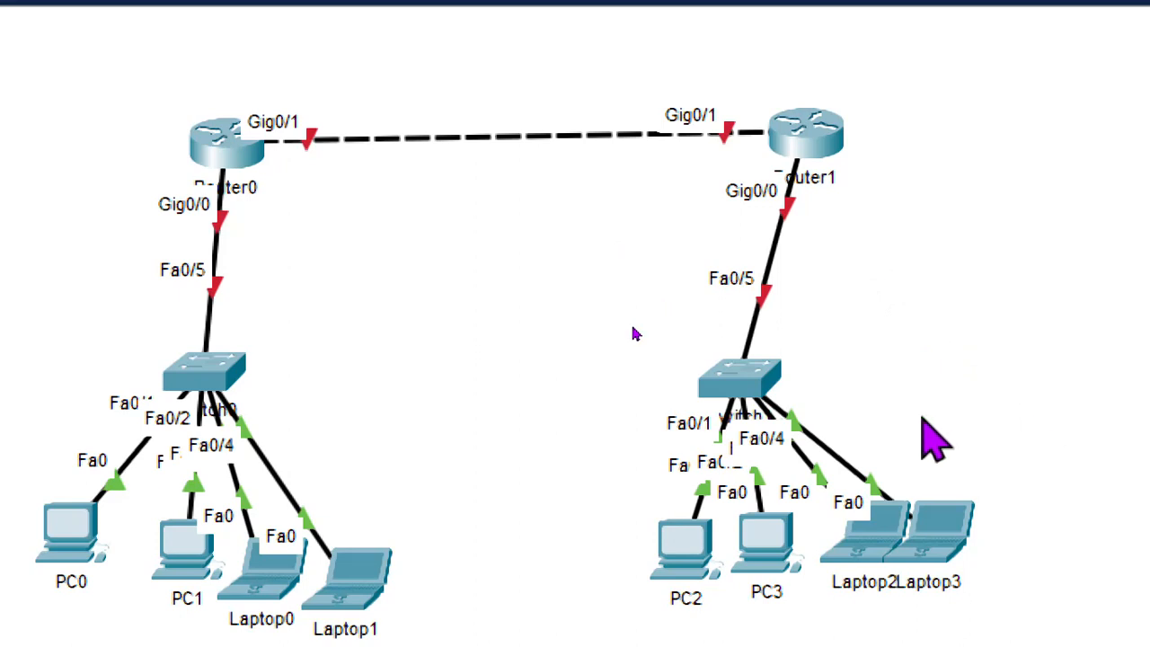
Tidy the topology by moving both routers level with each other and placing each switch directly below its router.
left_click_drag(222, 159, 258, 114)
left_click_drag(815, 137, 819, 101)
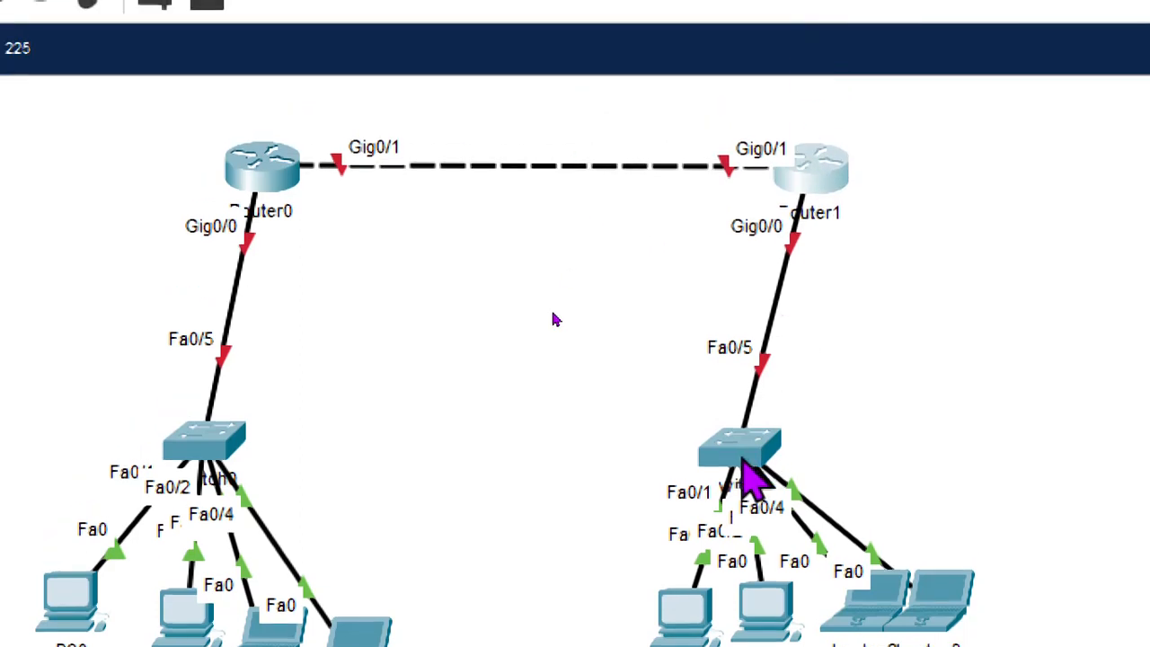
left_click_drag(741, 463, 814, 440)
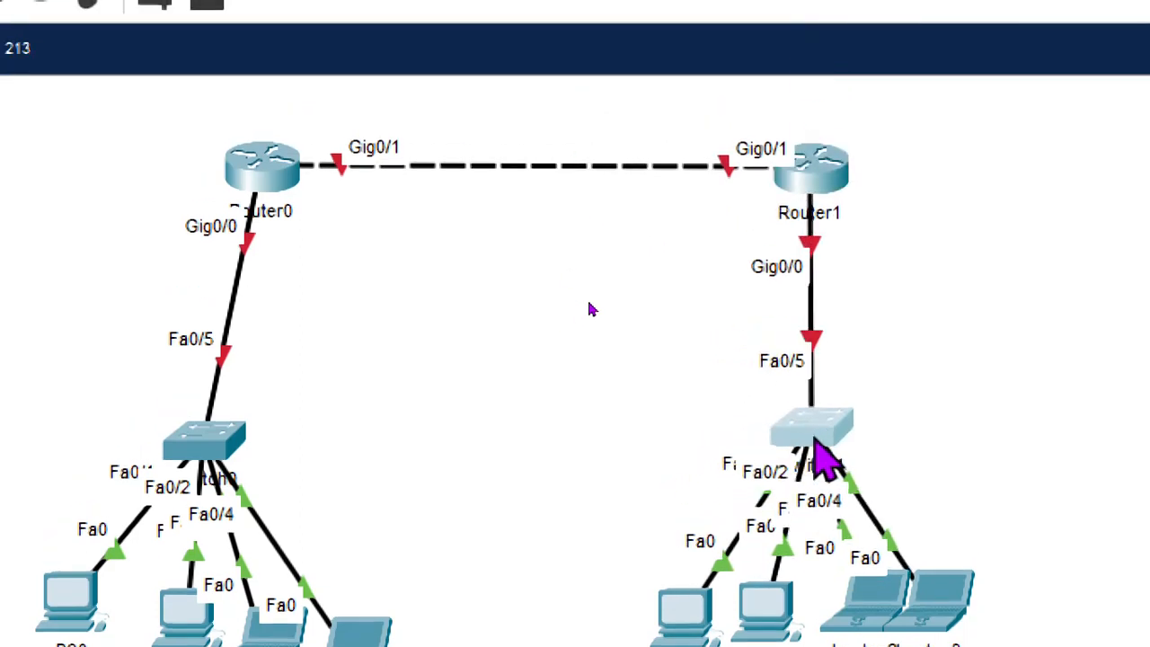
left_click_drag(205, 458, 247, 438)
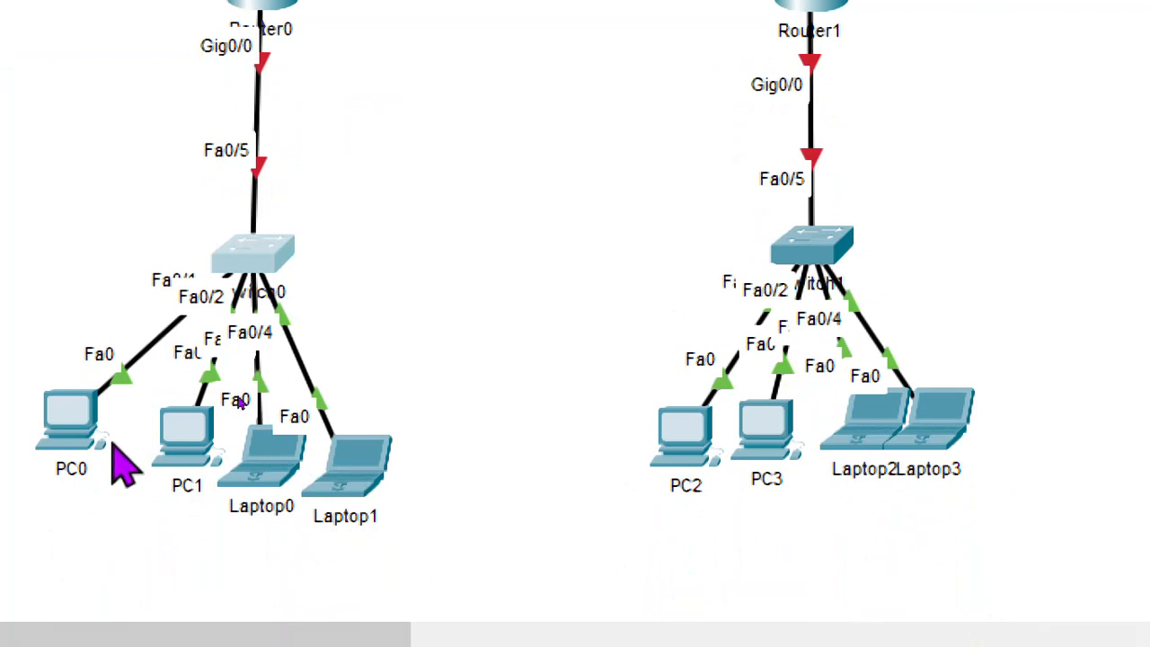
Arrange PC0, PC1, Laptop0 and Laptop1 in an evenly spaced row below Switch0.
mouse_move(75, 427)
left_mouse_down()
mouse_move(102, 432)
mouse_move(89, 444)
left_mouse_up()
left_click(189, 441)
left_click_drag(205, 460, 199, 449)
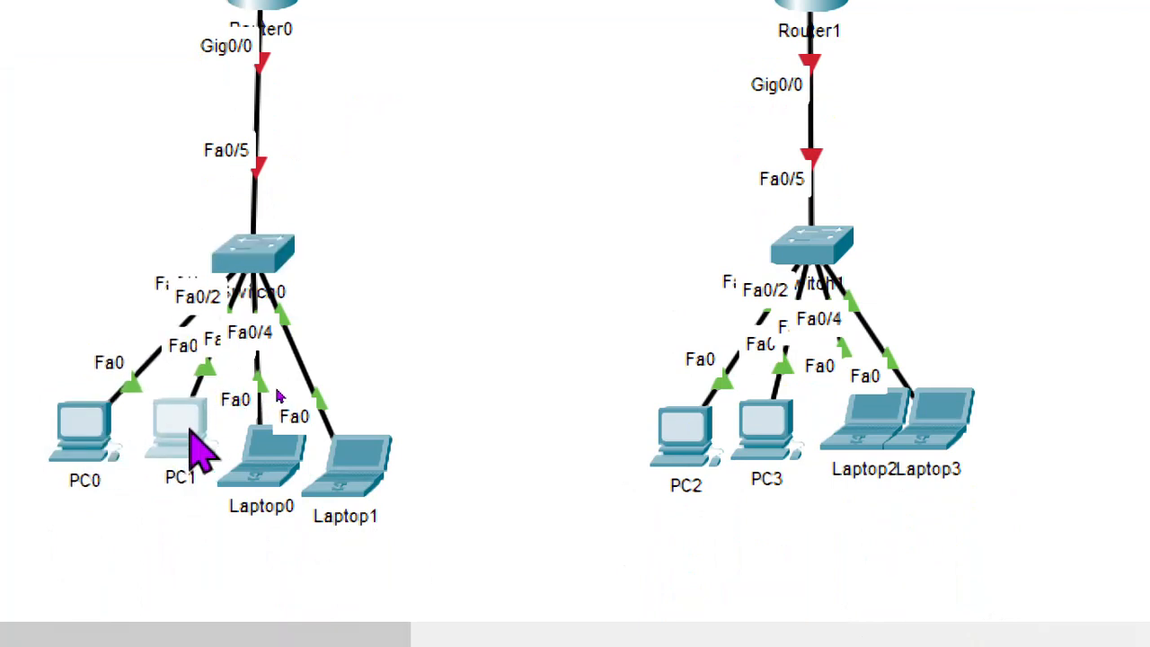
left_click_drag(291, 457, 311, 440)
left_click_drag(370, 474, 422, 454)
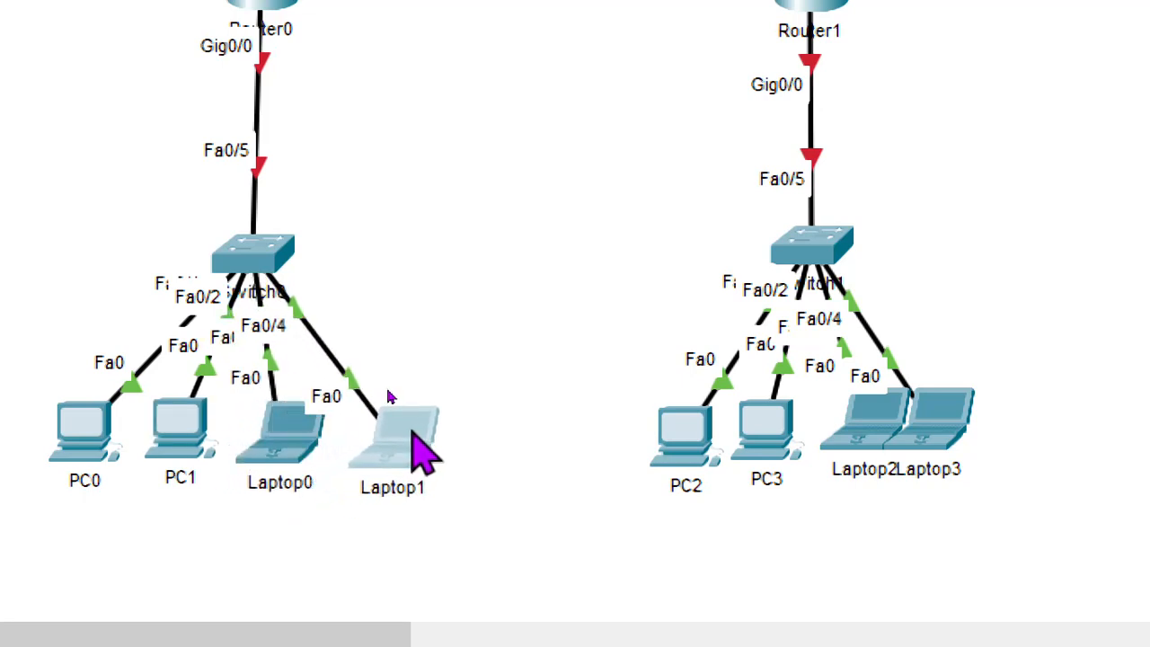
left_click(522, 450)
Spread Laptop3, Laptop2, PC3 and PC2 into an evenly spaced row below Switch1.
left_click_drag(960, 414, 1029, 426)
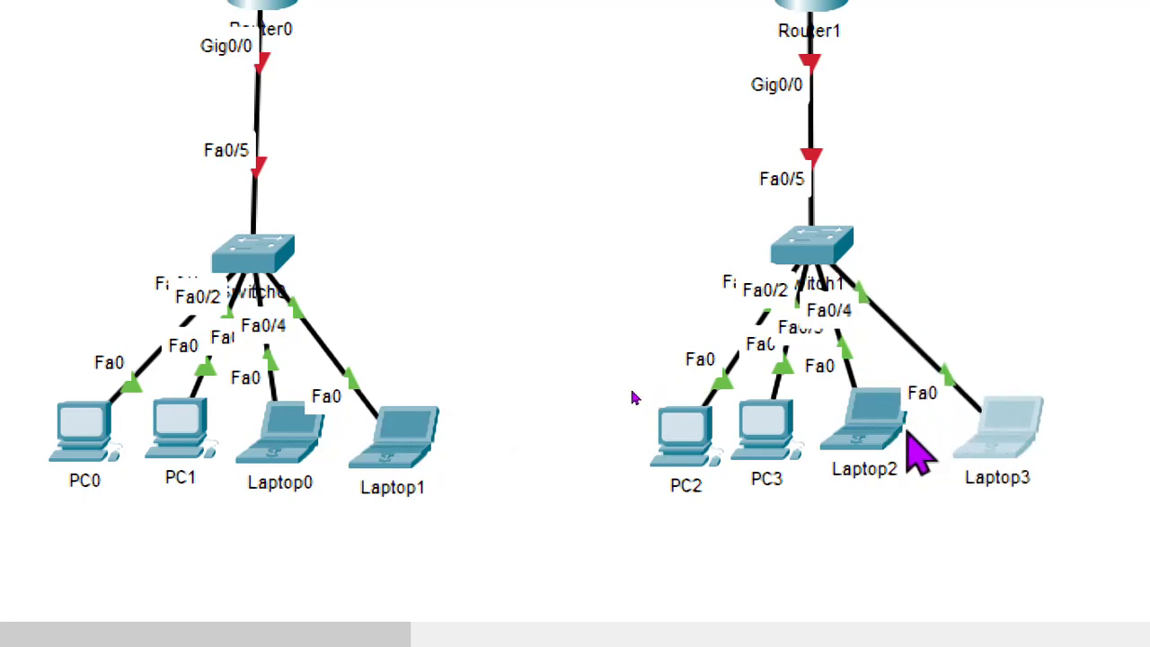
left_click_drag(879, 430, 897, 437)
left_click_drag(766, 441, 790, 436)
left_click_drag(688, 441, 705, 427)
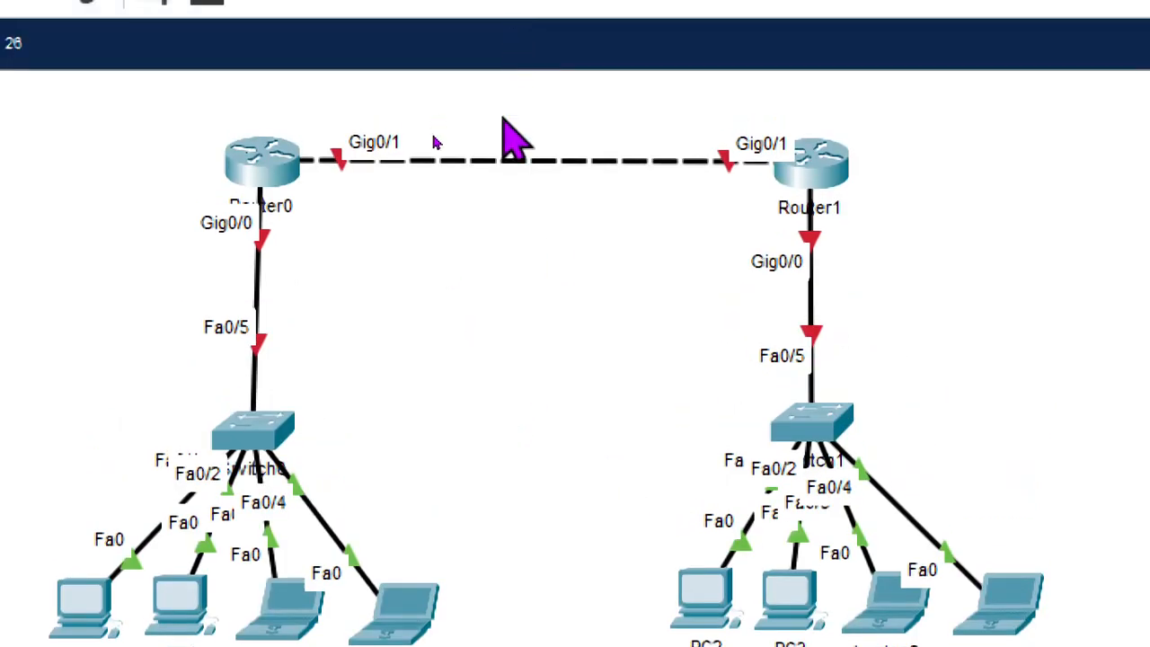
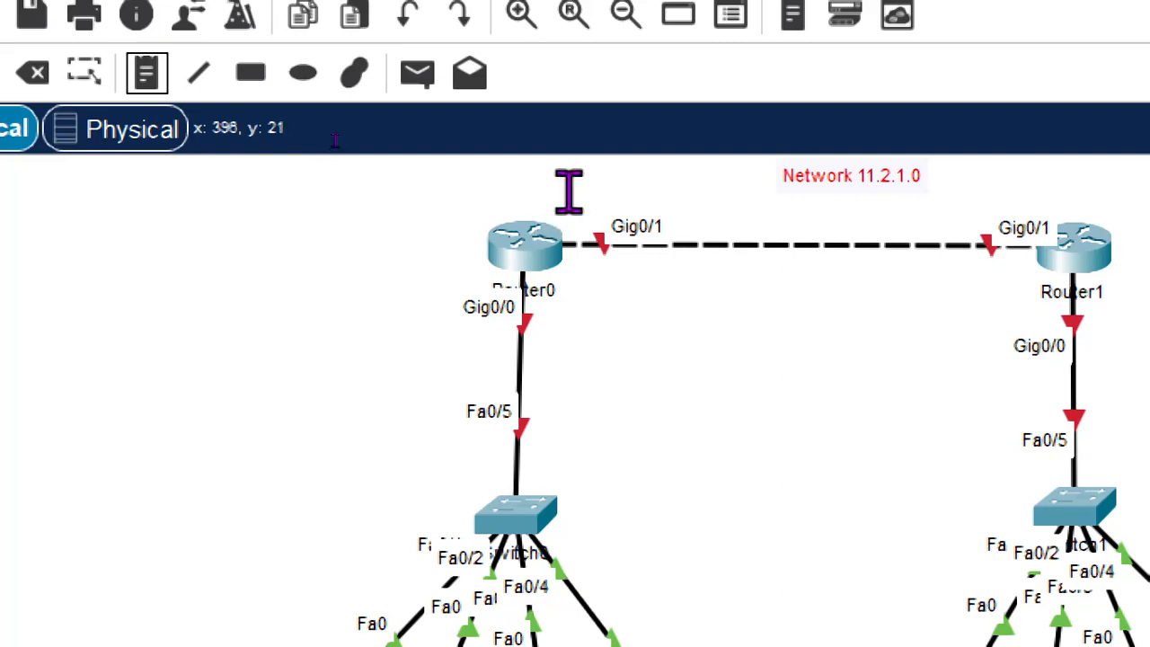
Add a text note reading 11.2.1.1 just above Router0.
left_click(501, 191)
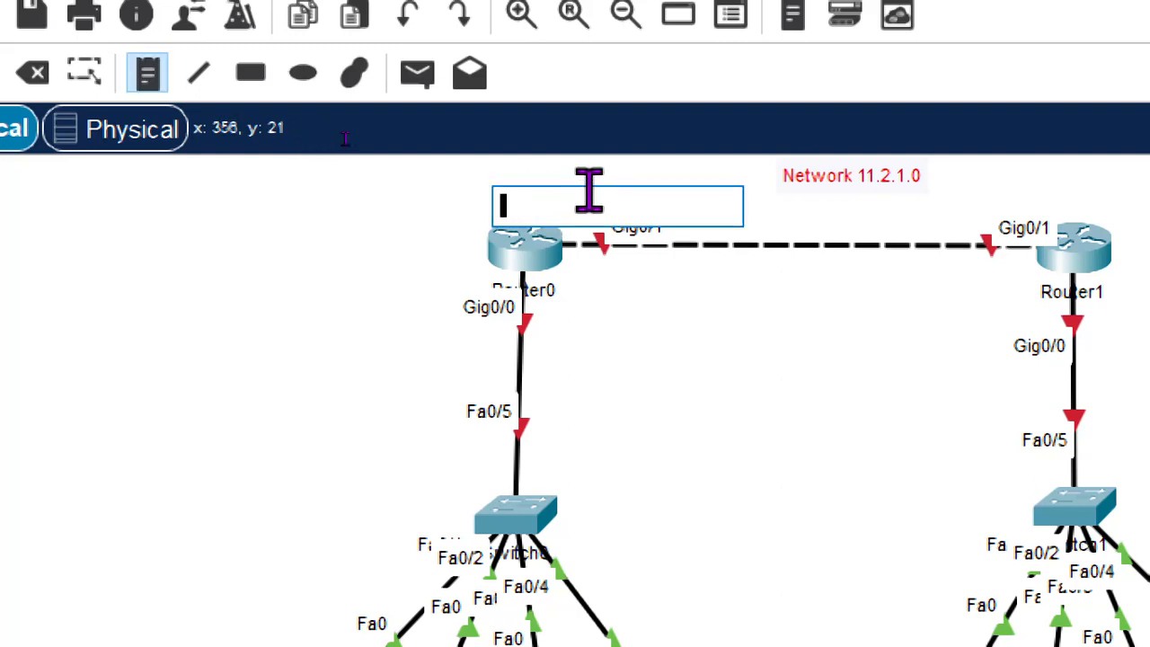
type("11")
type(".2.")
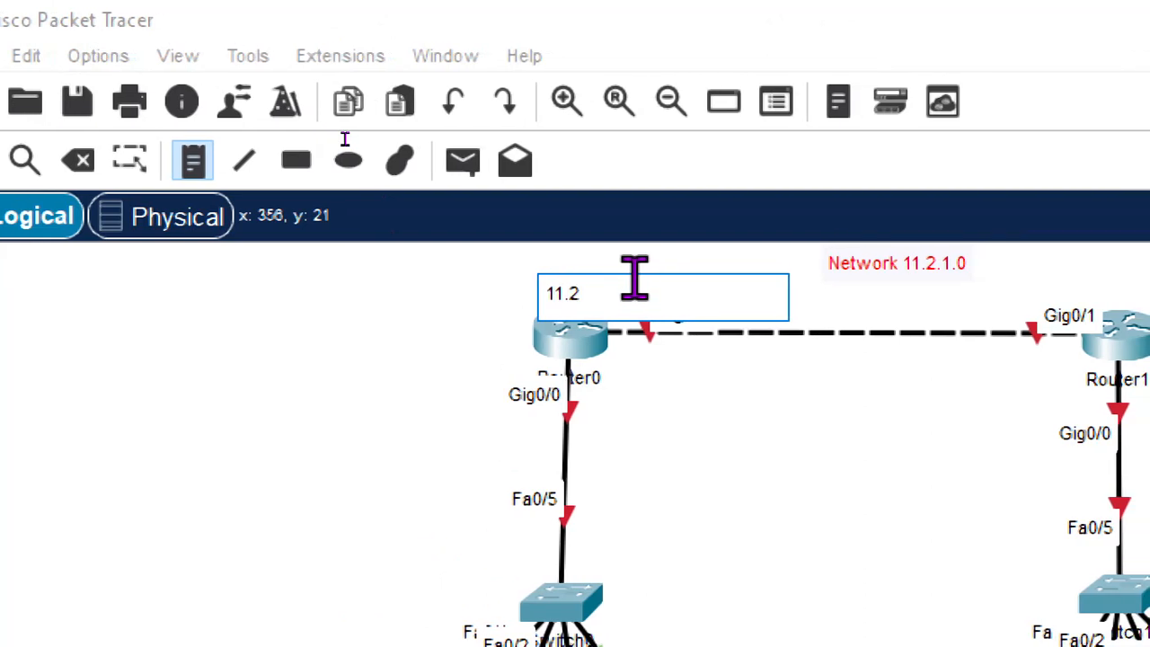
type("1.")
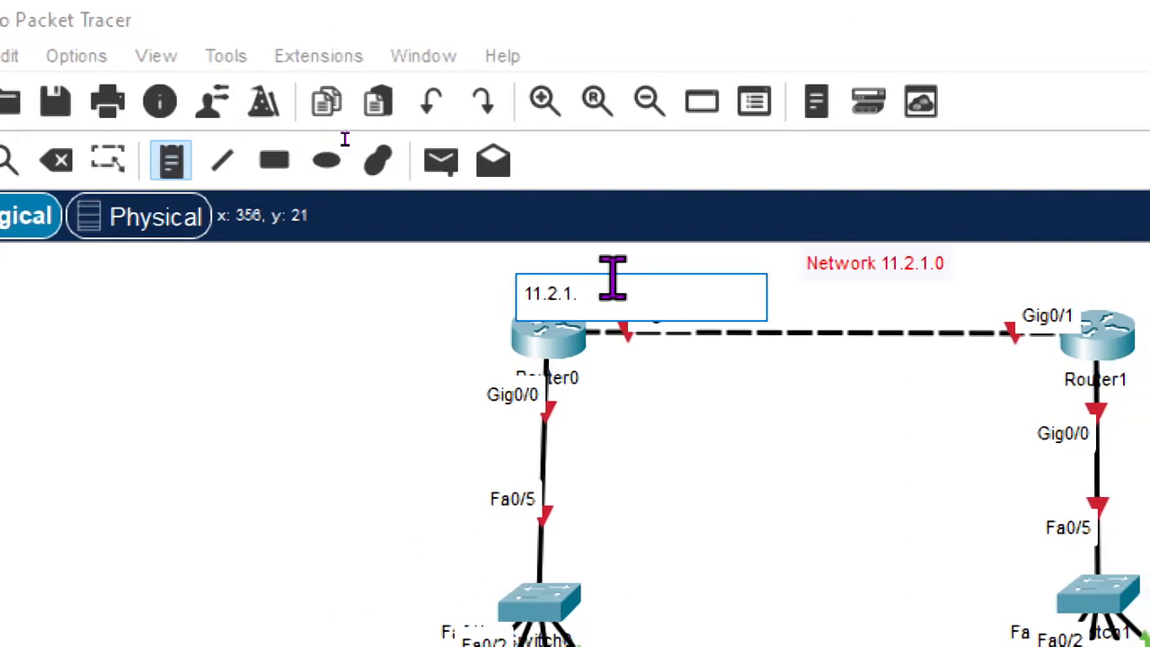
type("1")
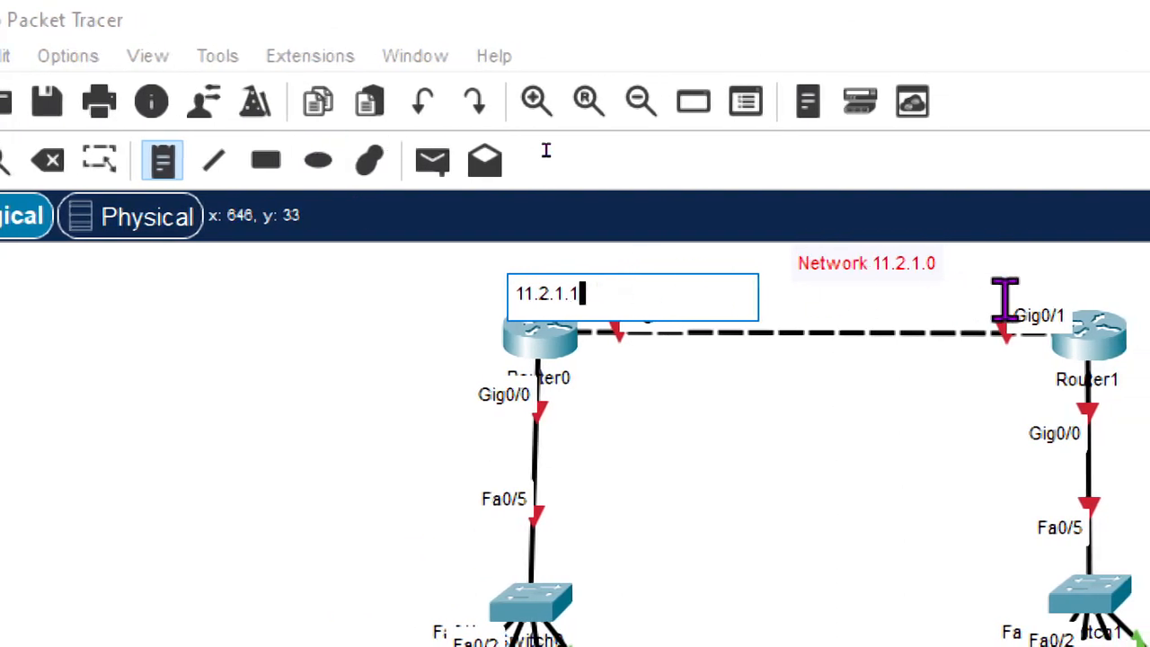
Add a text note reading 11.2.1.2 just above Router1.
left_click(1056, 271)
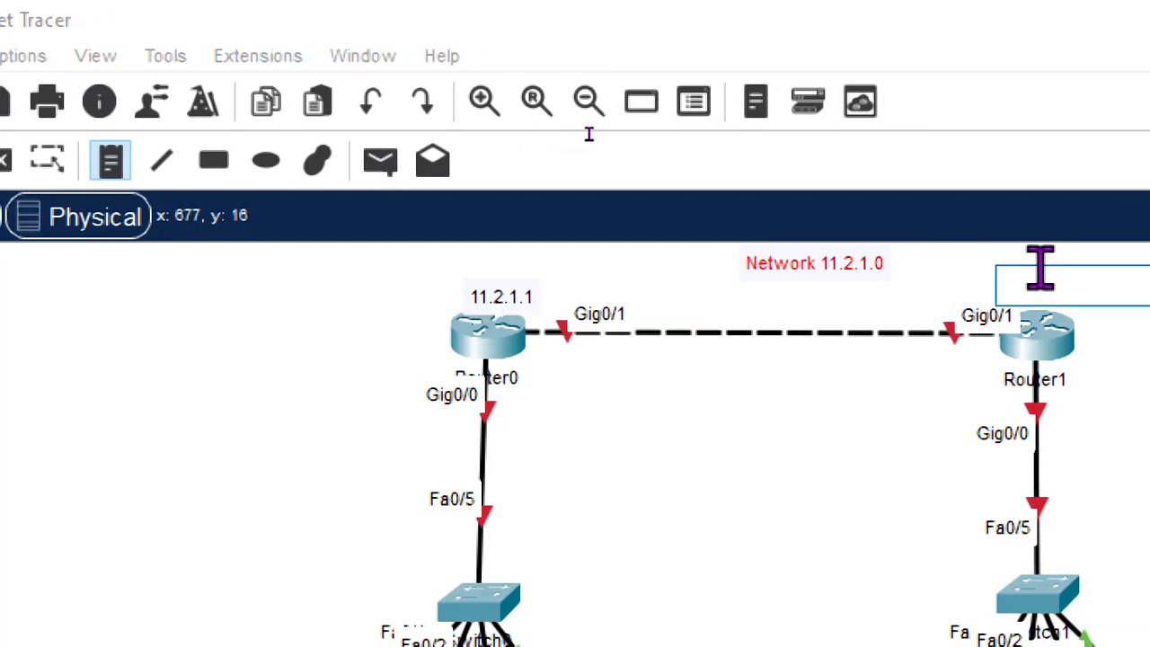
type("11.2.")
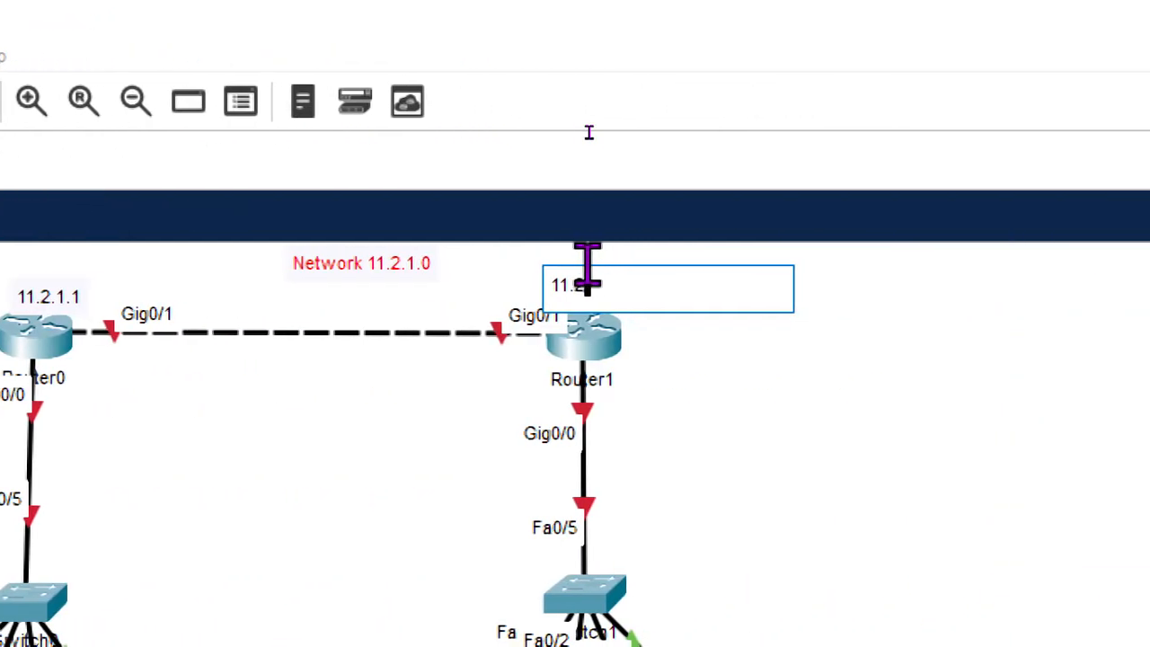
type("1.")
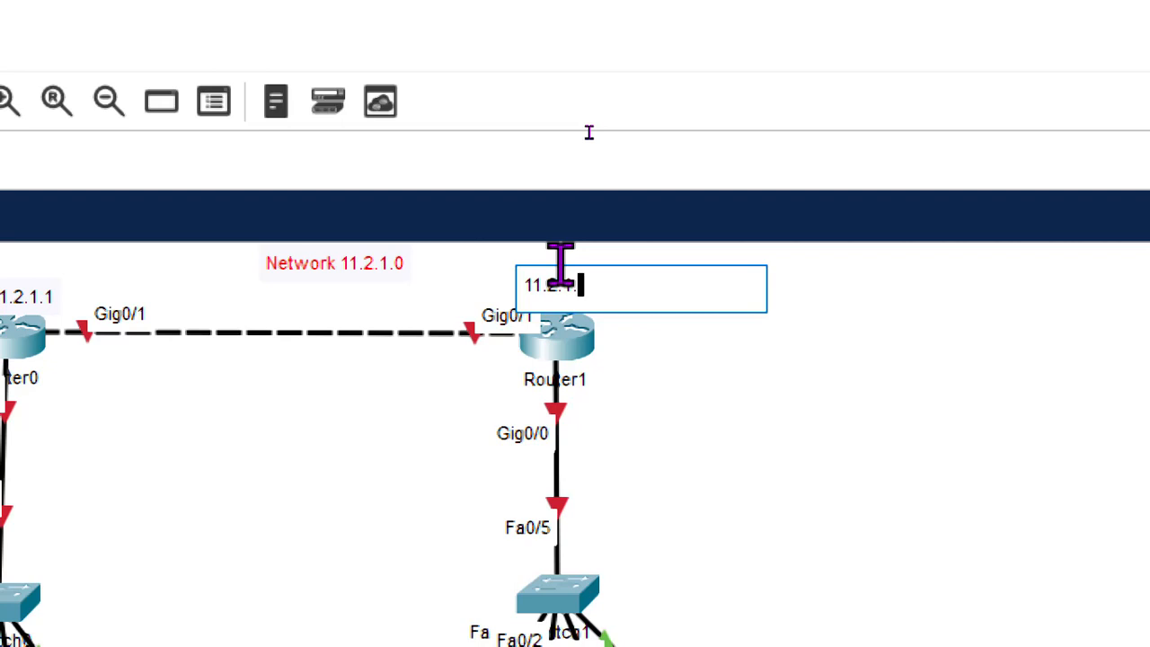
type("2")
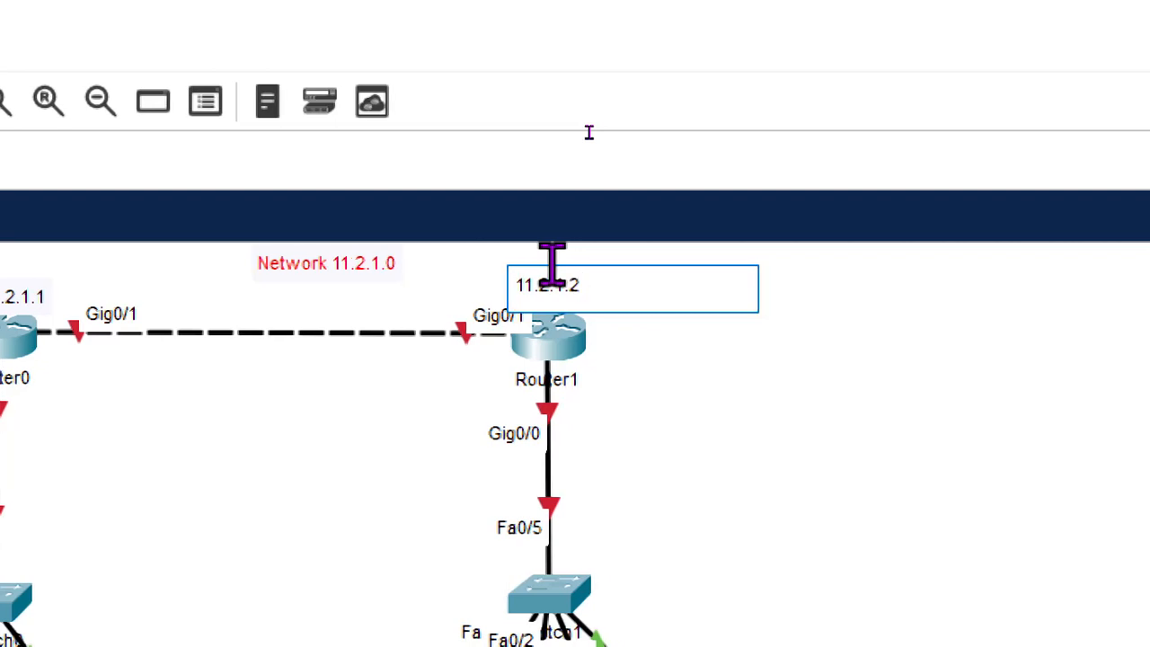
left_click(675, 178)
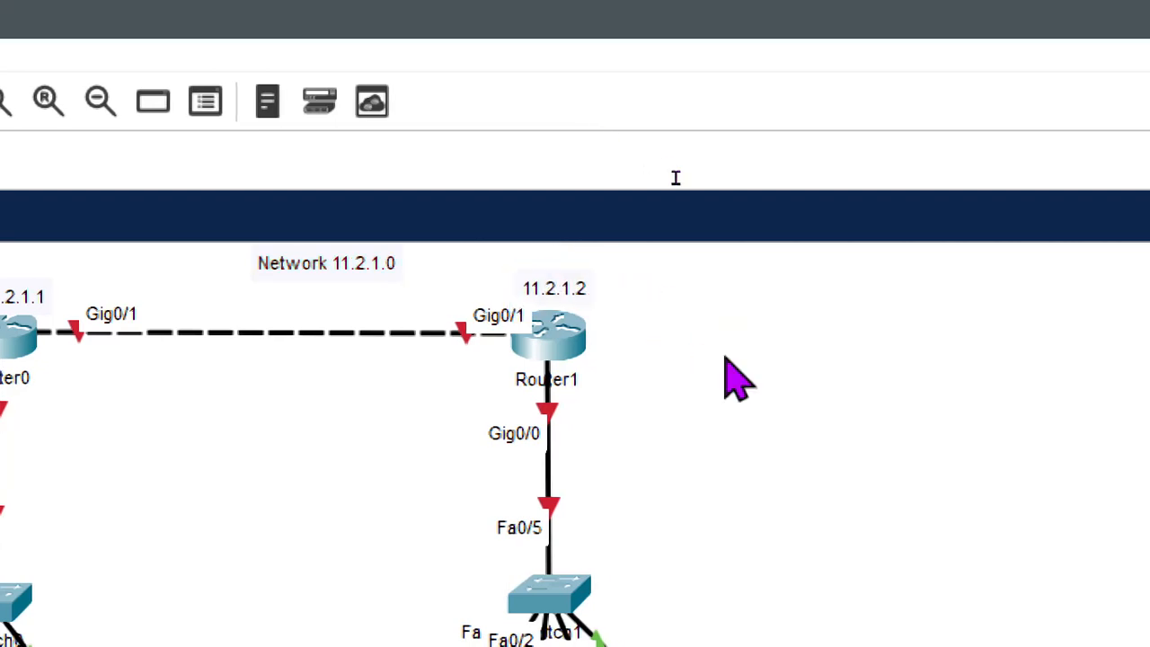
Move the 11.2.1.2 and 11.2.1.1 notes above their routers' Gig0/1 ports and centre the Network 11.2.1.0 note between them.
left_click_drag(577, 299, 498, 289)
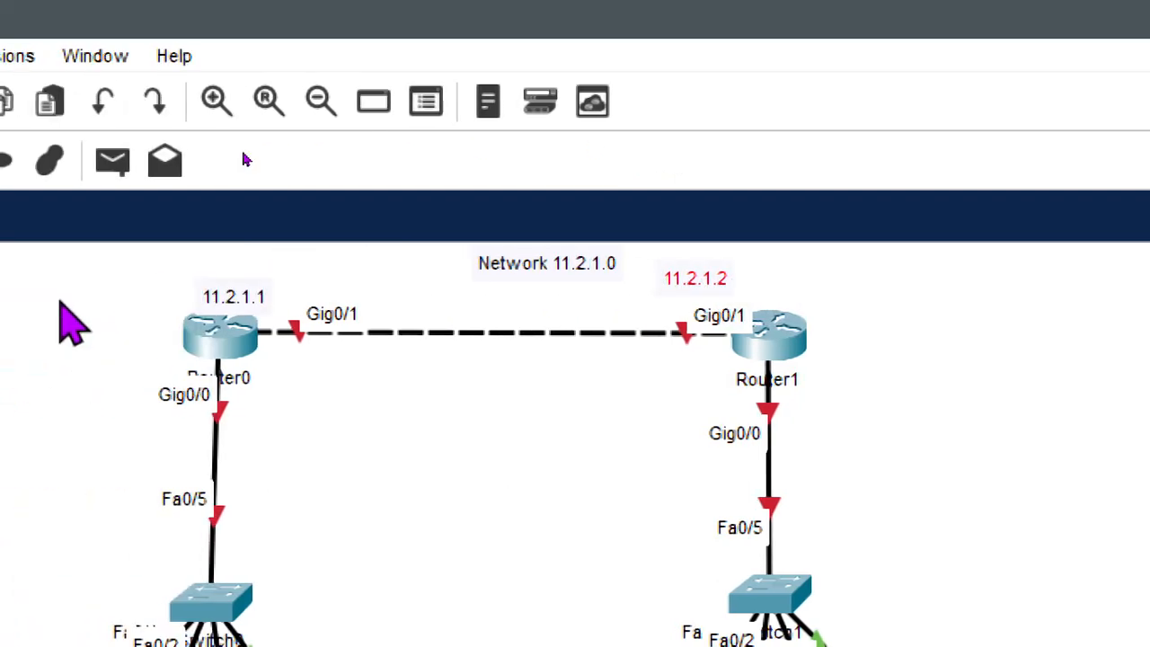
left_click(226, 294)
left_click_drag(225, 300, 279, 282)
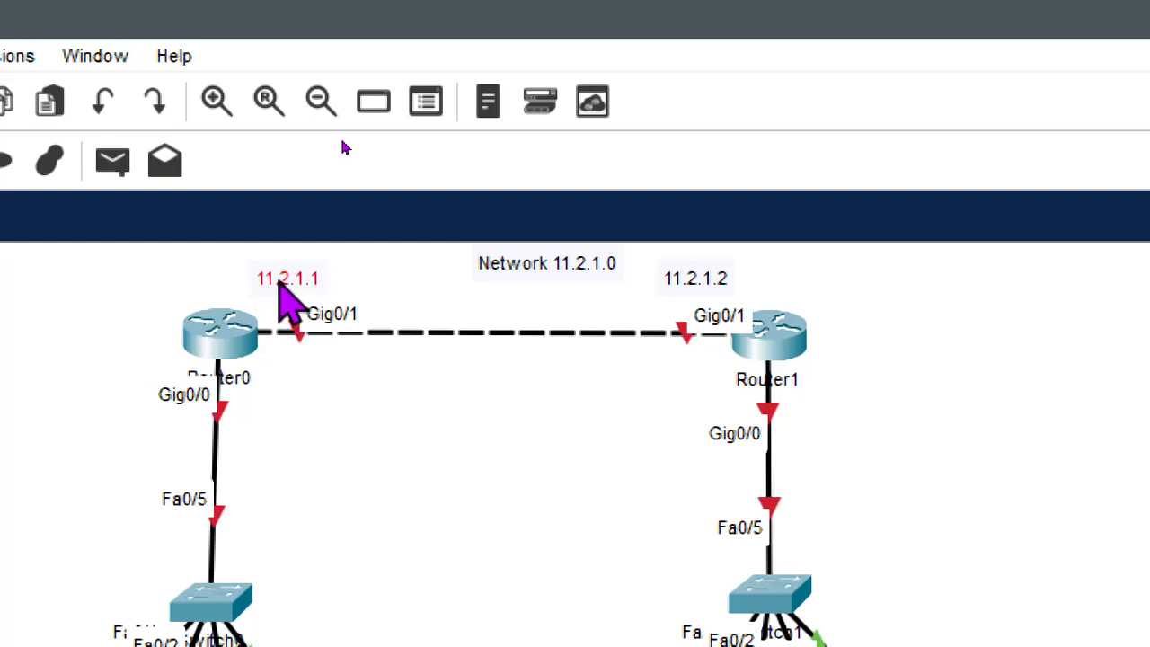
left_click(476, 469)
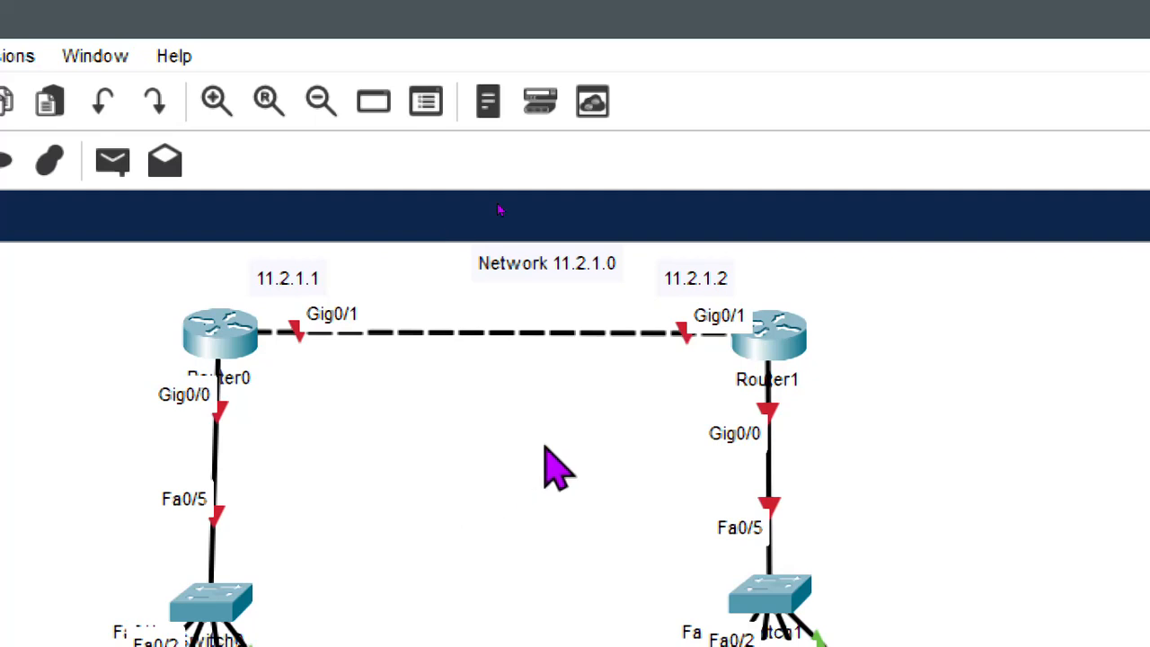
left_click_drag(573, 262, 526, 262)
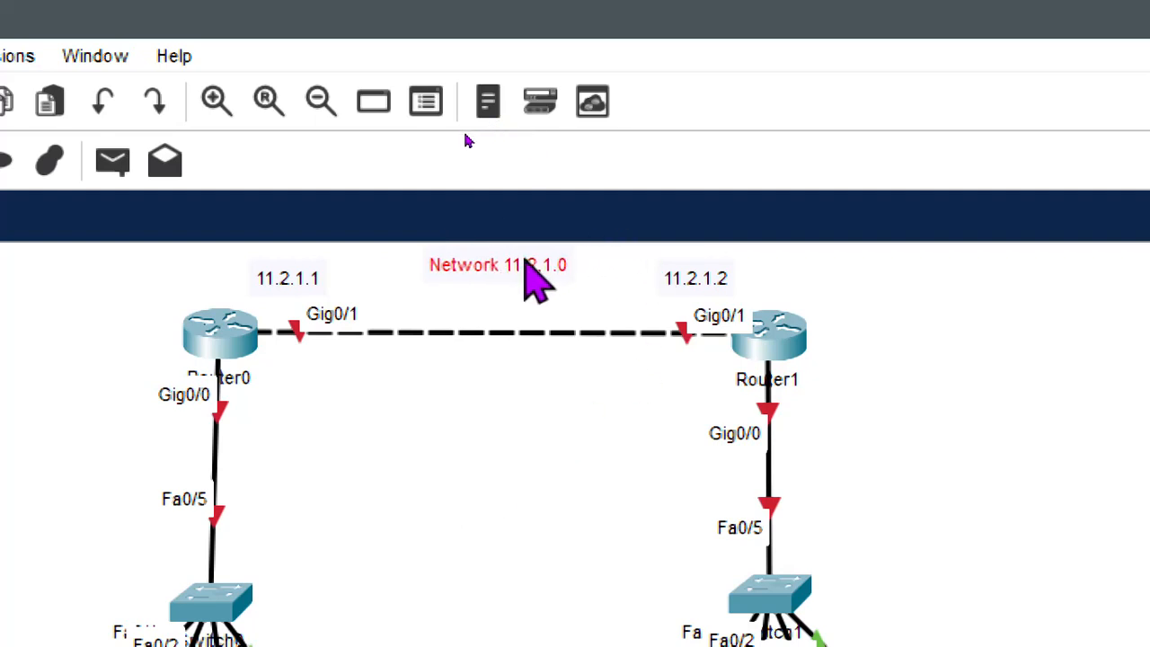
left_click(526, 422)
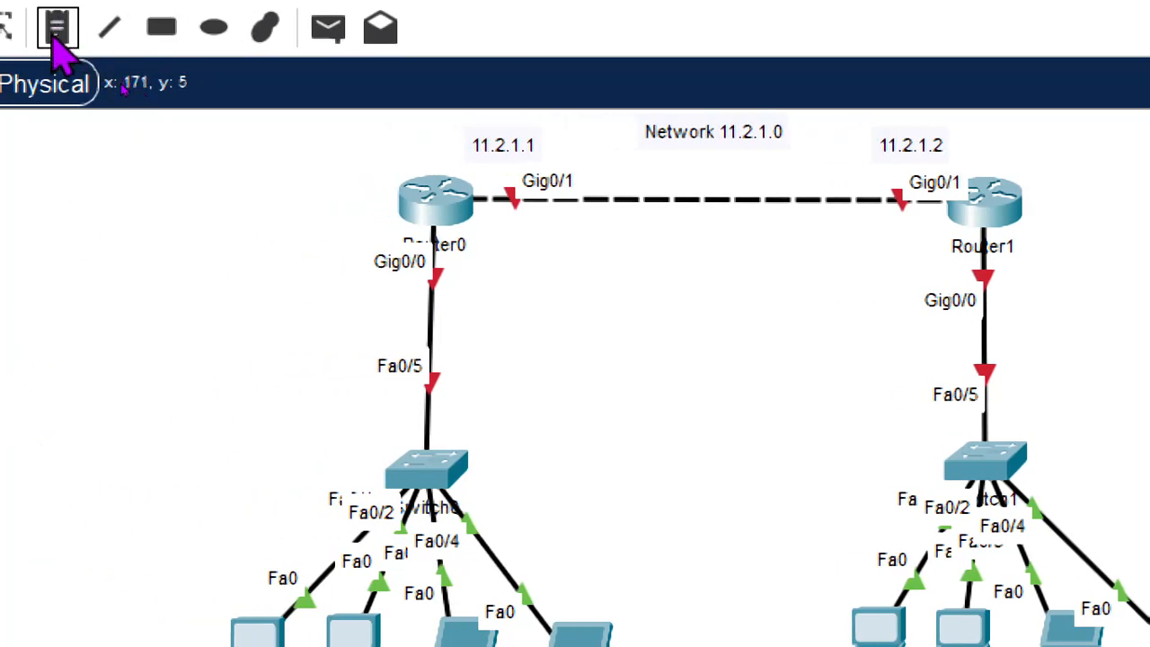
Add a note reading Network 198.162.0.0 and place it to the left of Router0's link to Switch0, clear of the port labels.
left_click(54, 36)
left_click(208, 242)
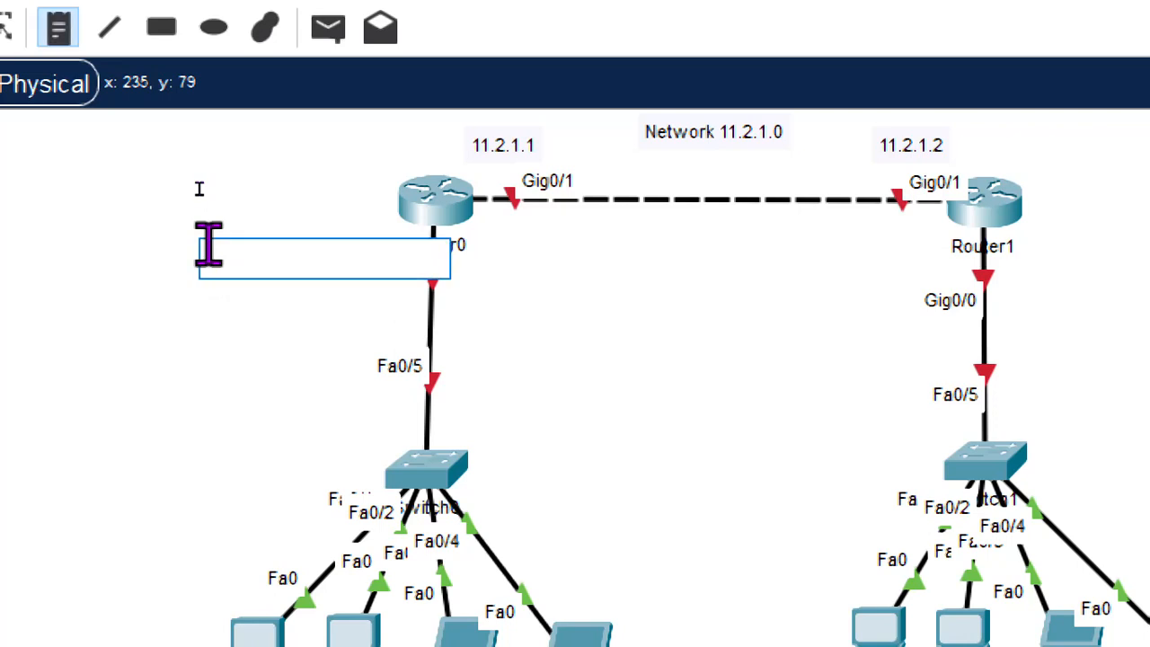
type("Network 198.162.0.0")
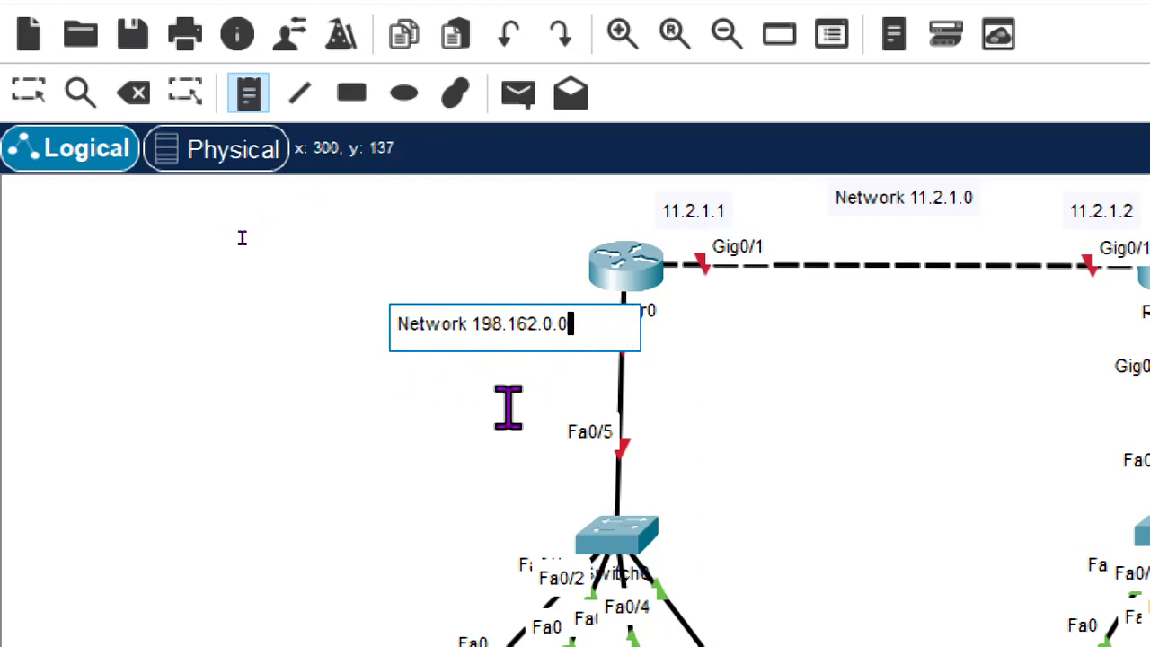
left_click(685, 332)
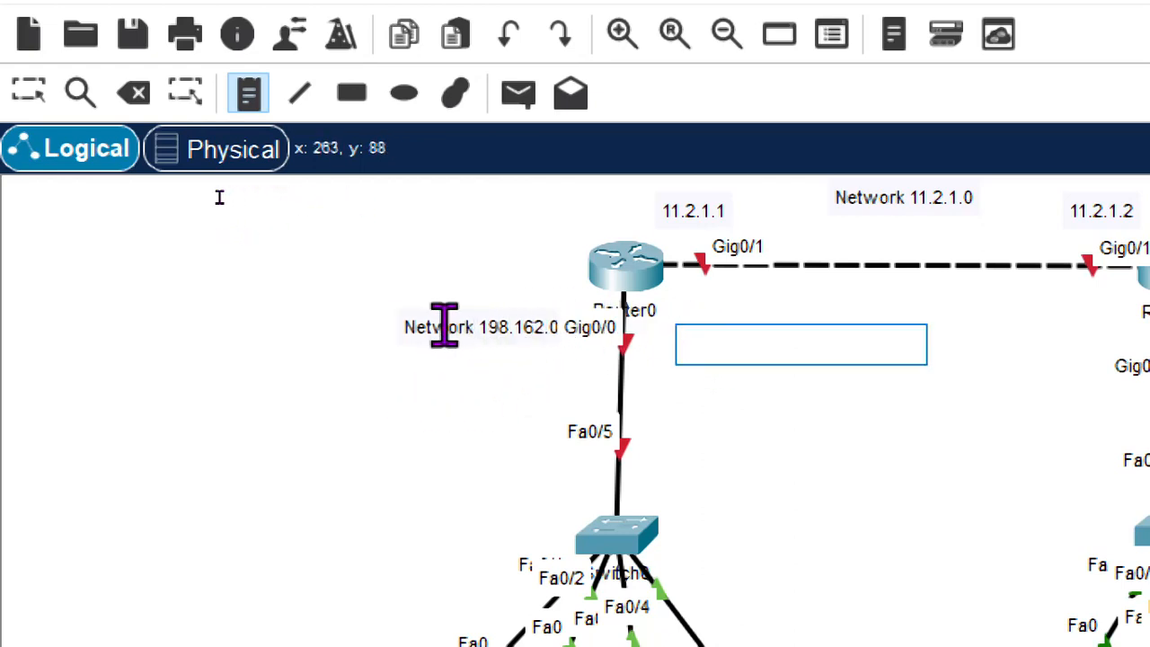
key("Escape")
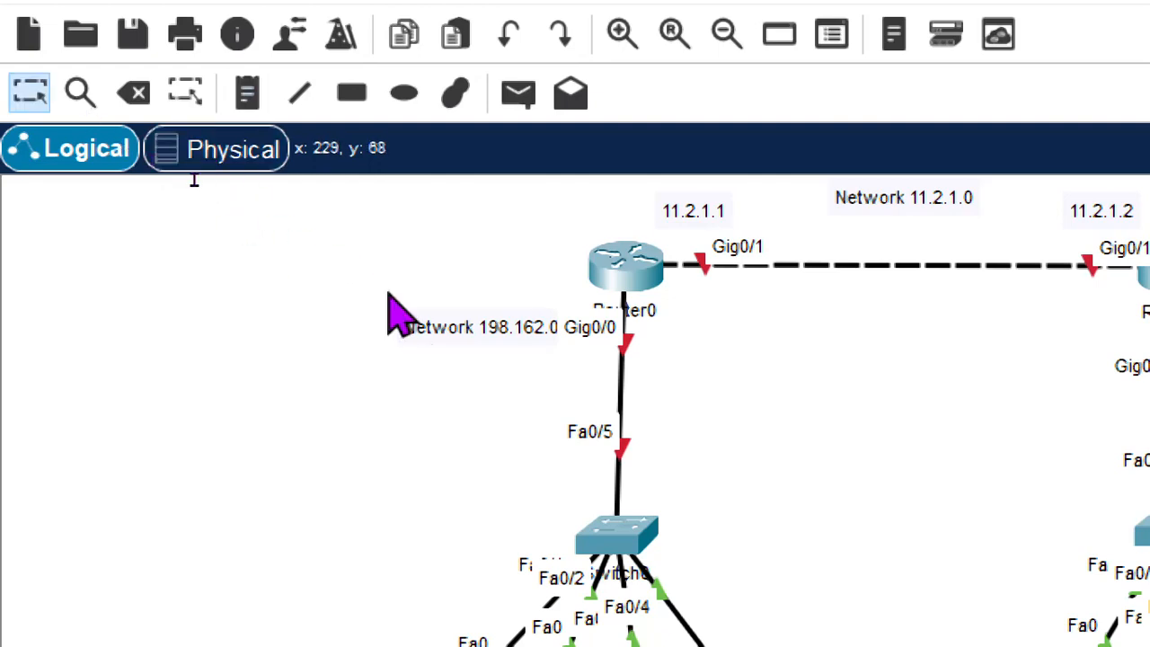
left_click_drag(485, 341, 335, 352)
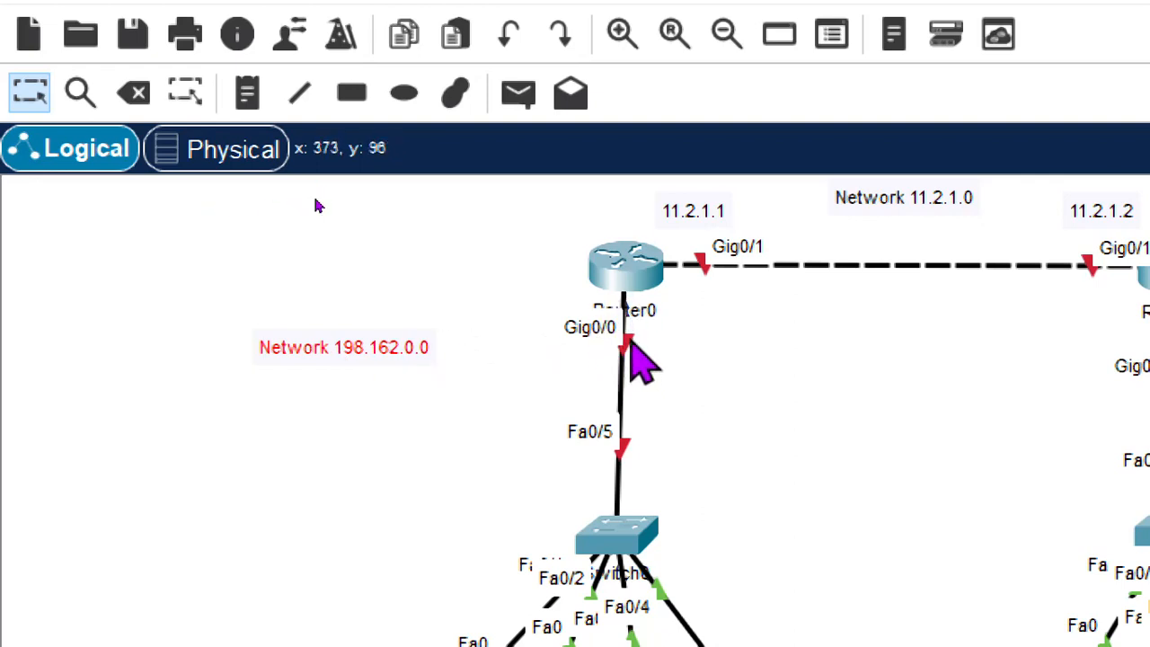
Add a text note reading 198.162.0.1 beside Router0's Gig0/0 port.
left_click(248, 92)
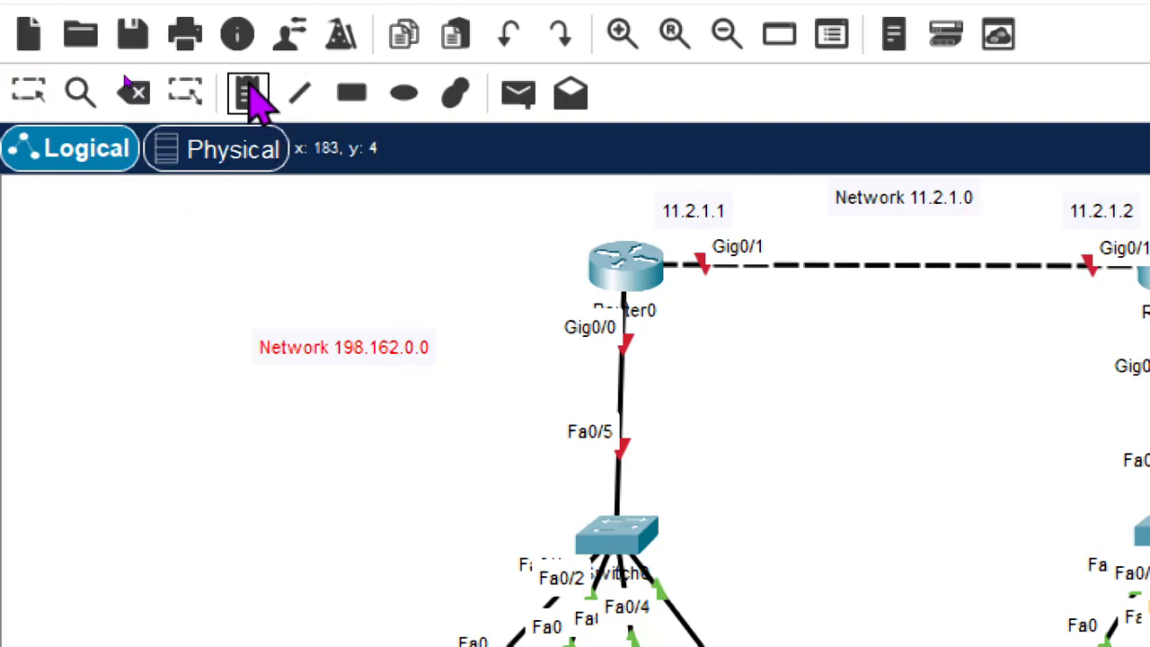
left_click(667, 327)
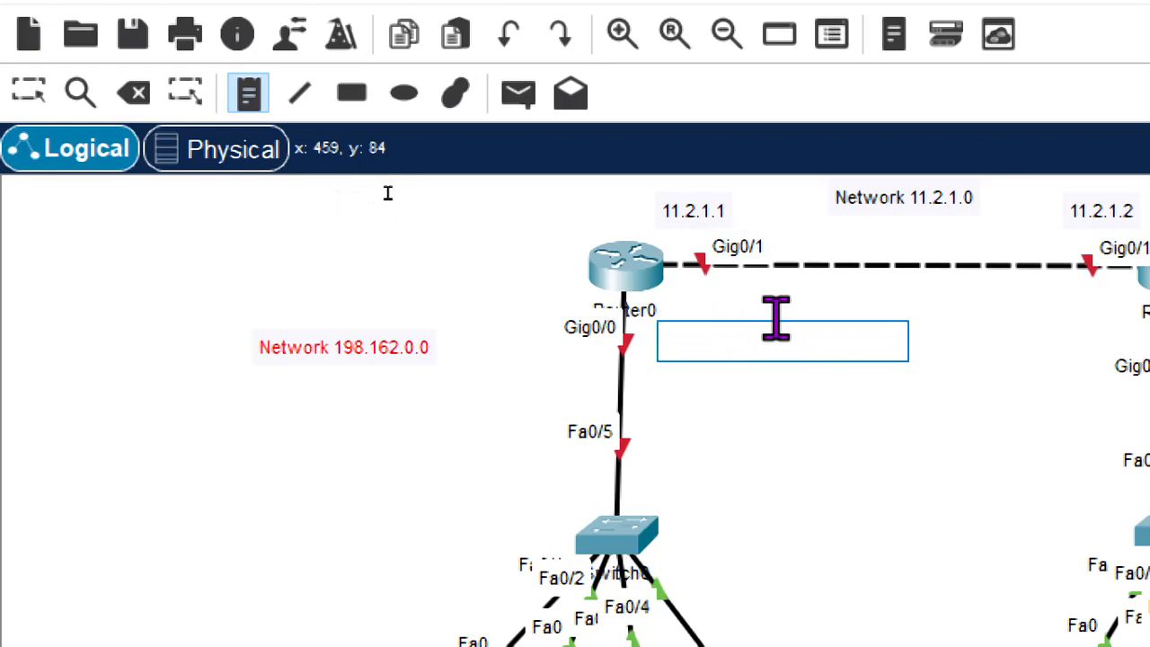
type("198")
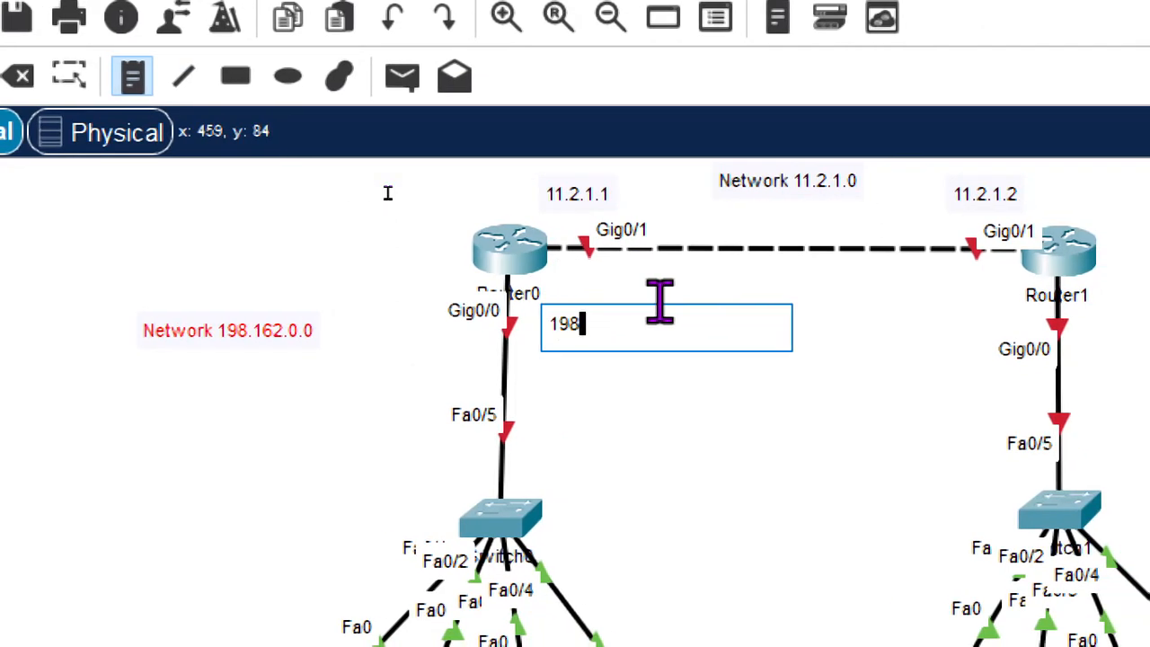
type(".162")
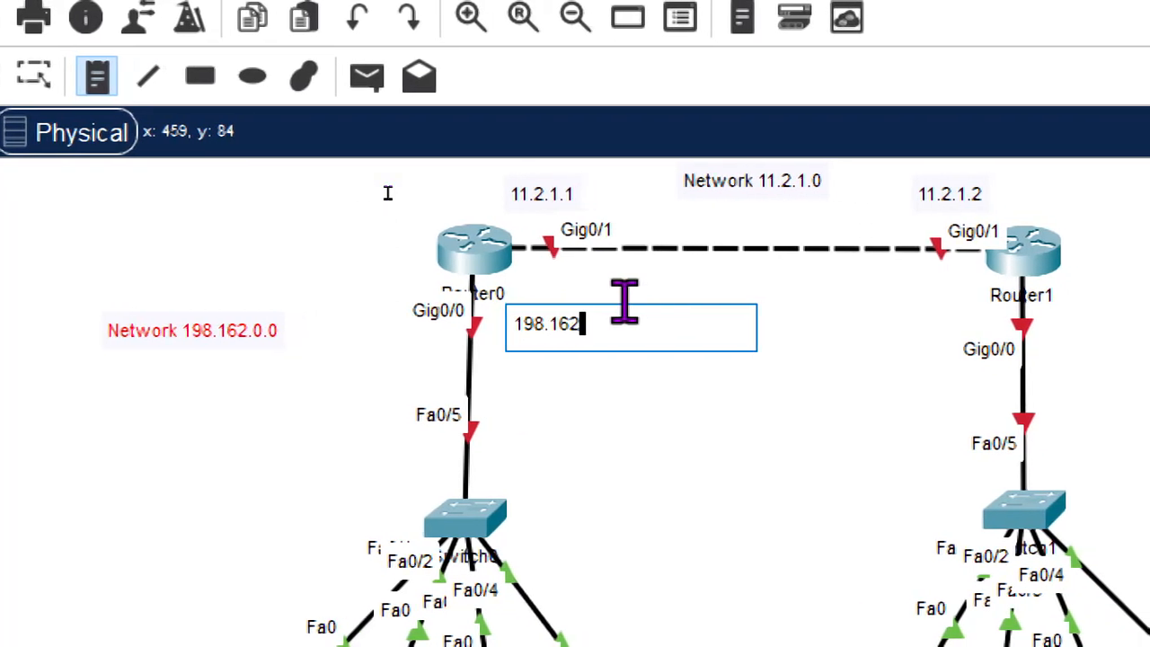
type(".1")
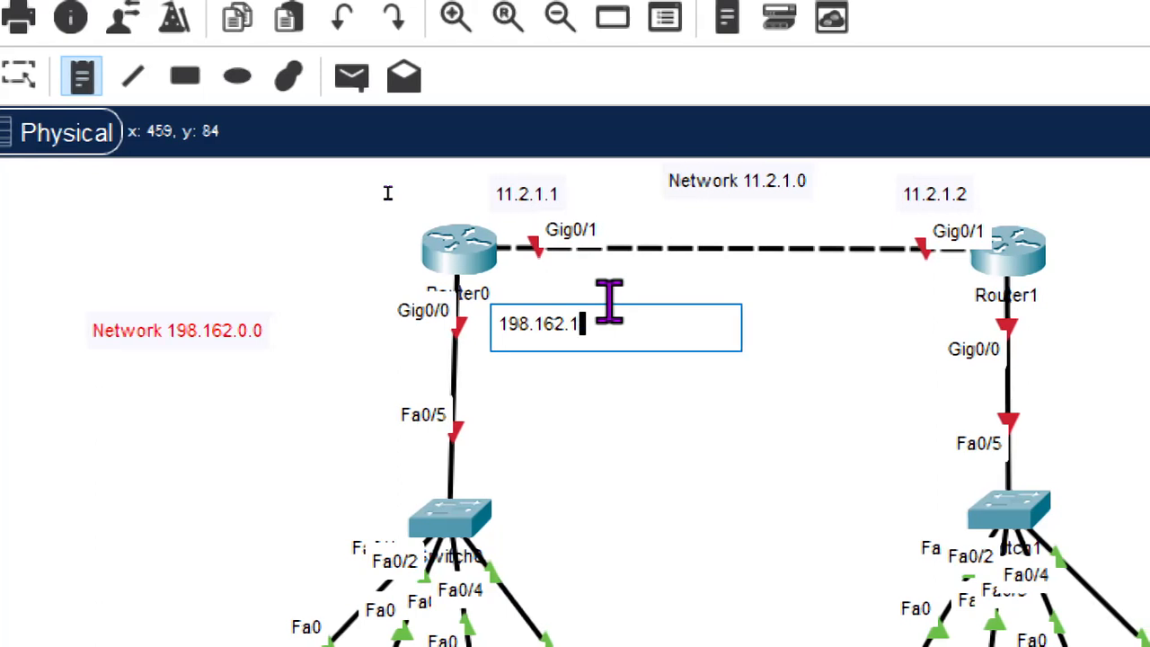
key("BackSpace")
type("0.1")
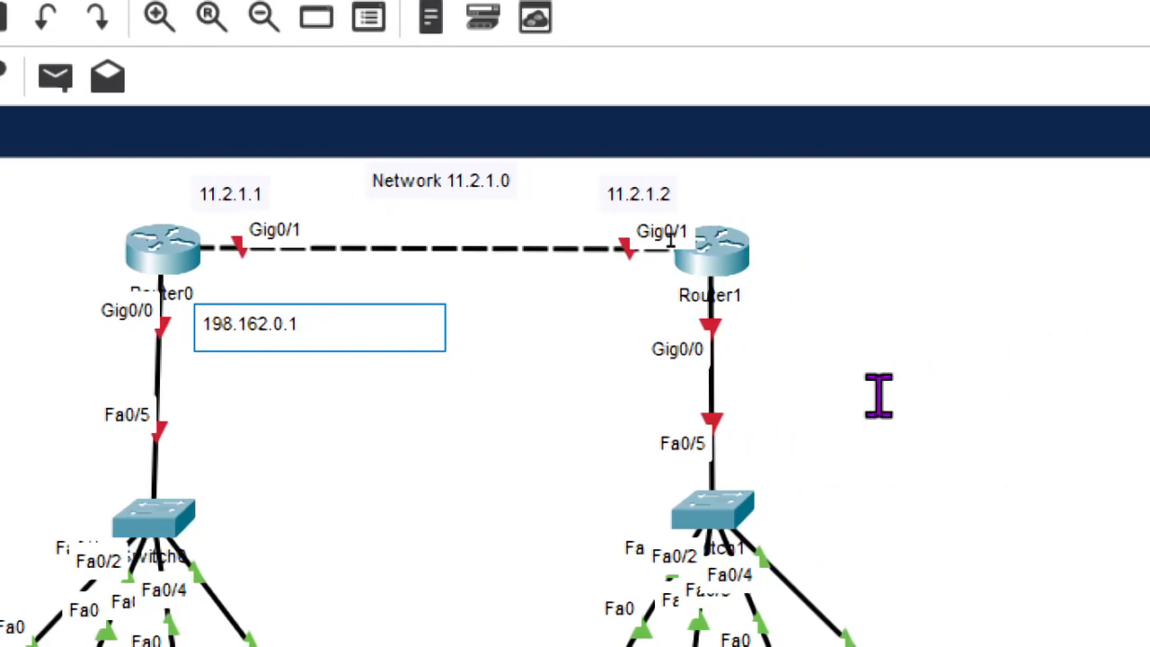
Add a text note reading Network 198.162.2.0 to the right of Router1's link to Switch1.
left_click(859, 351)
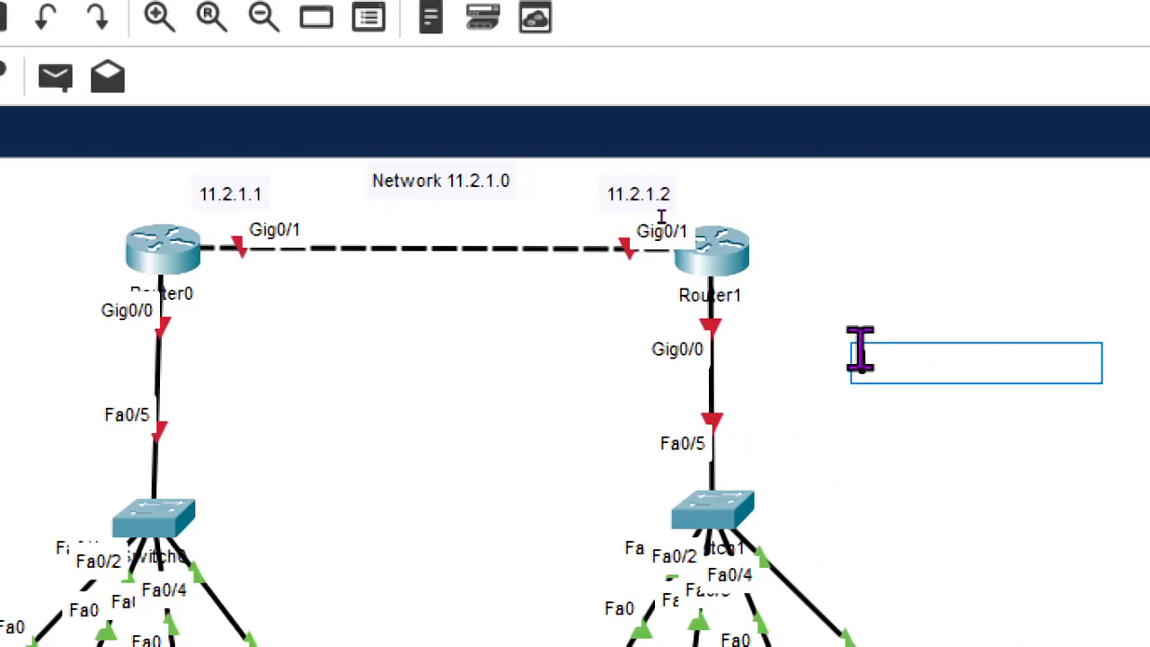
type("Network")
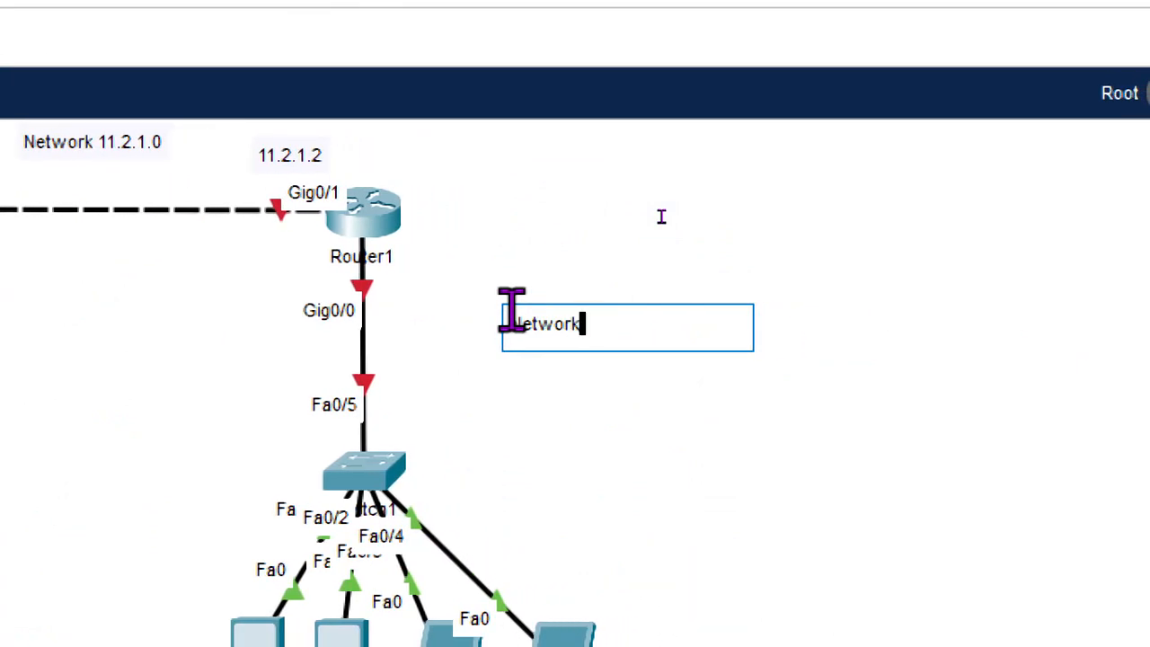
type(" 198")
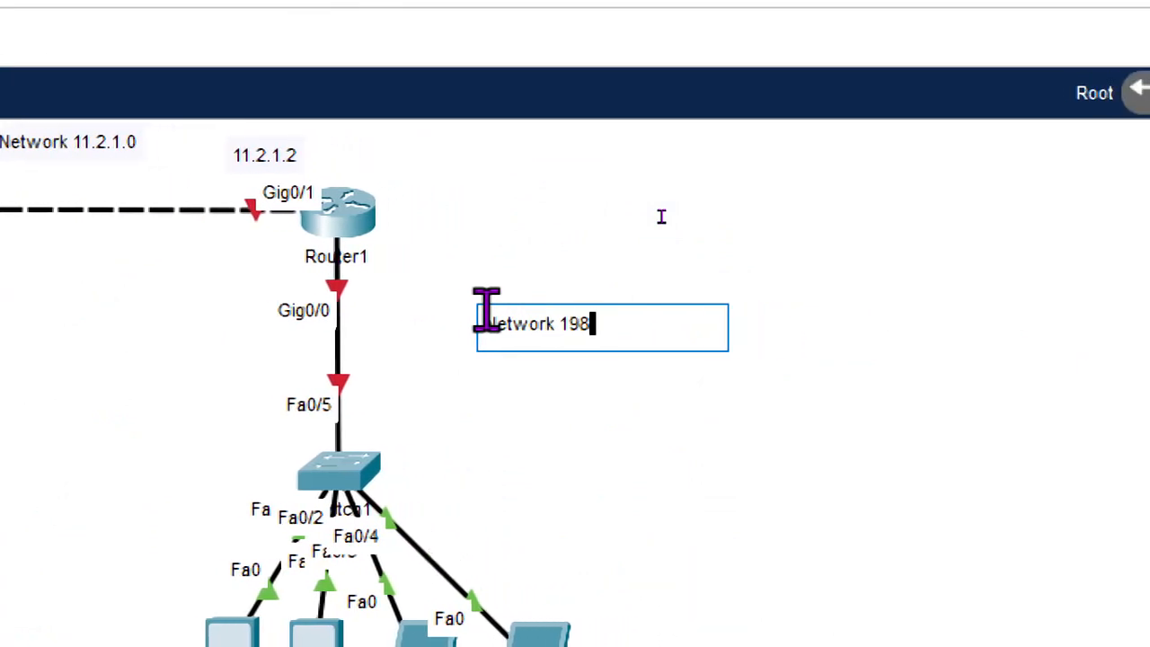
type(".")
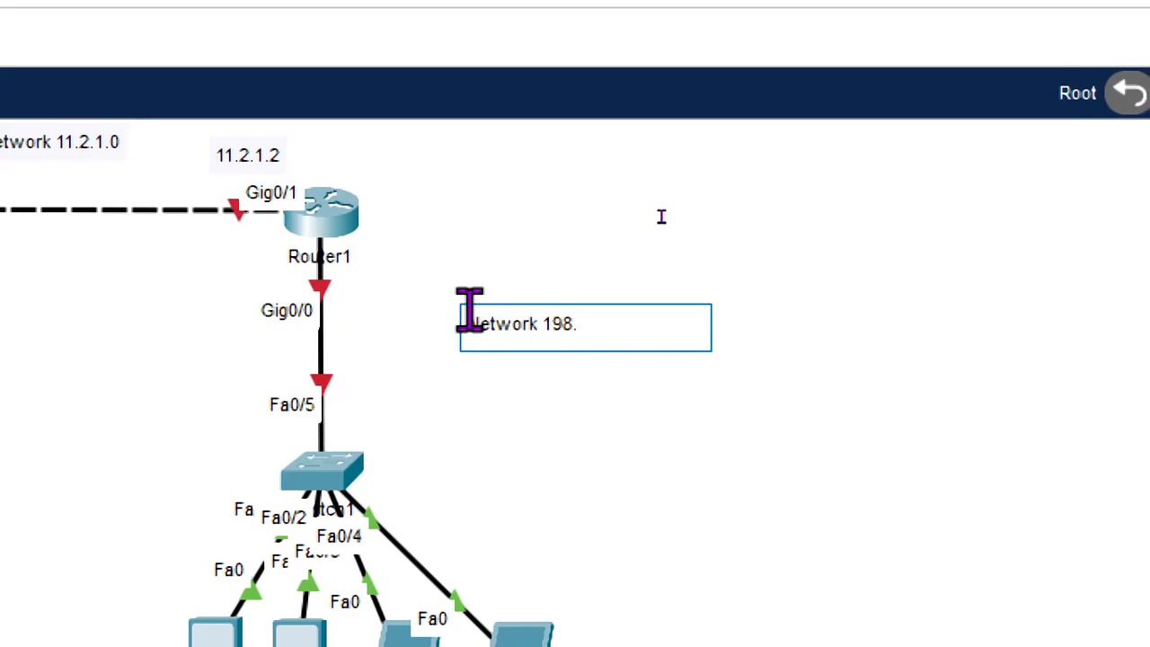
type("162.2.0")
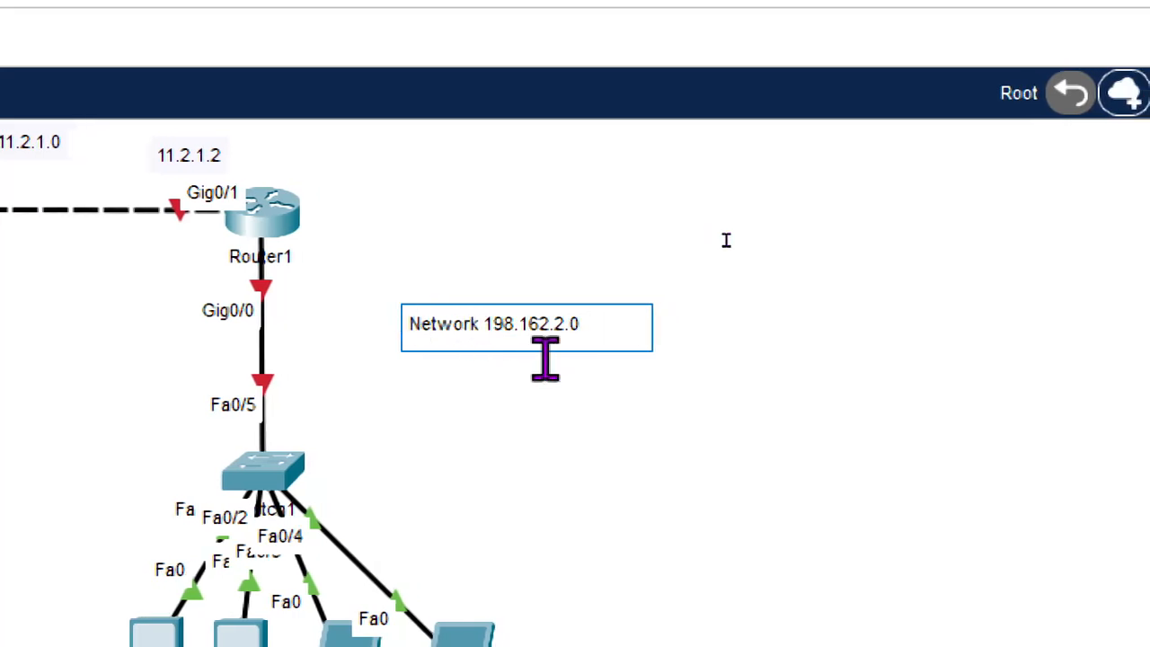
Move the Network 198.162.2.0 note slightly closer to Router1's link and add a note reading 198.162.2.1 beside Router1's Gig0/0 port.
left_click(651, 413)
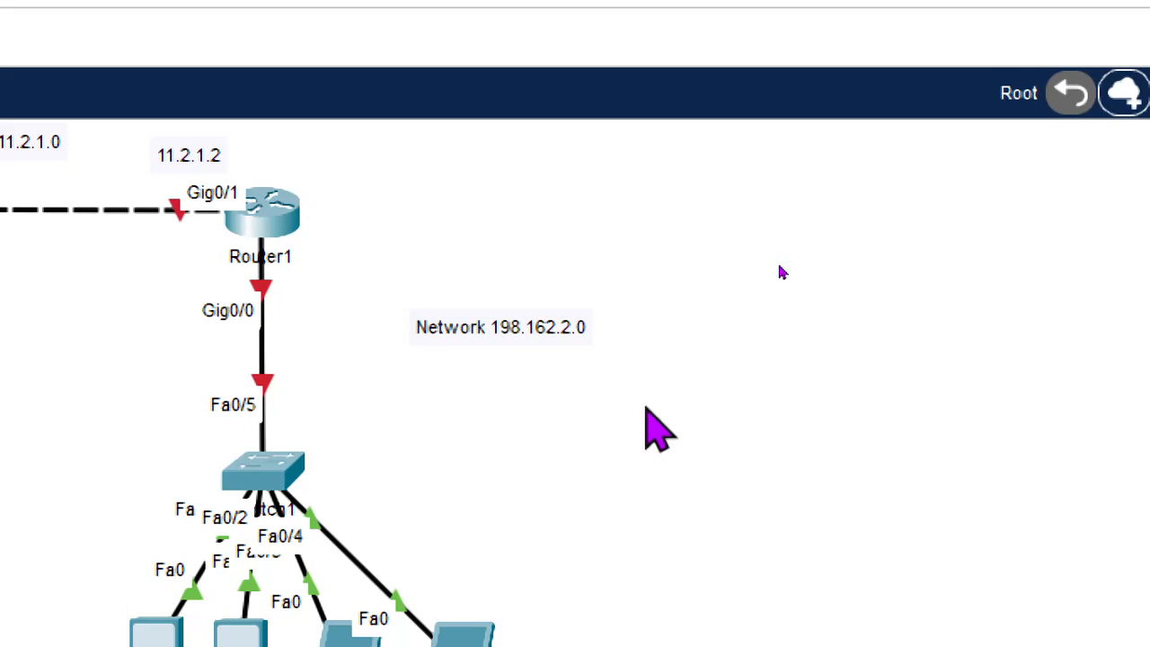
left_click_drag(486, 338, 460, 327)
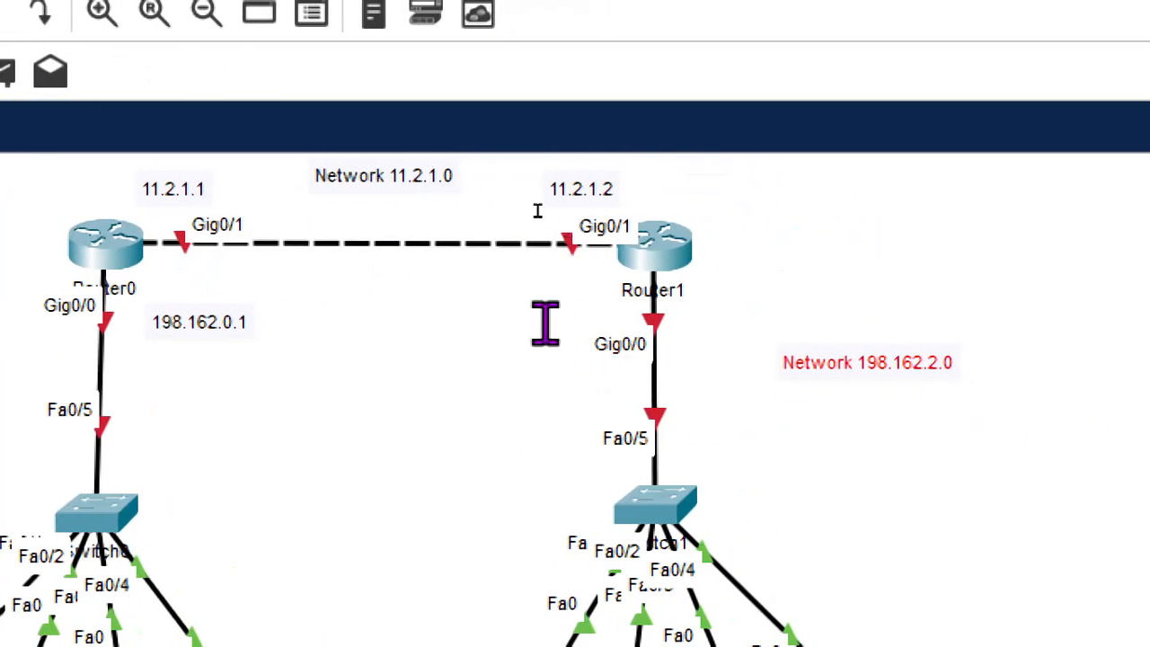
left_click(513, 310)
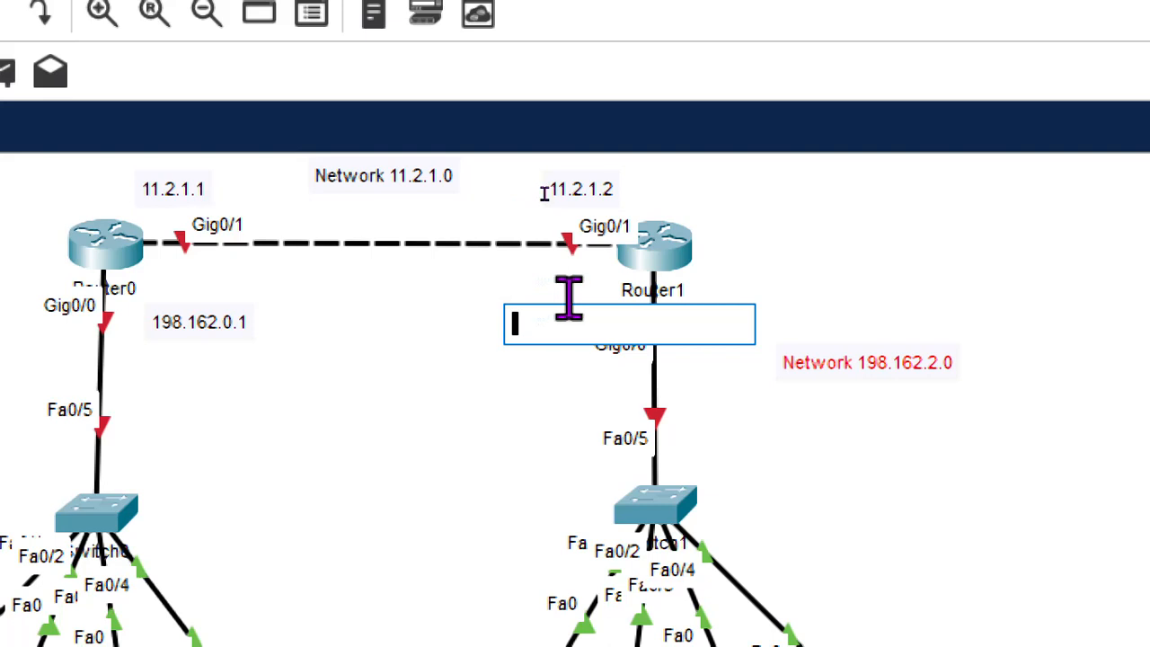
type("198")
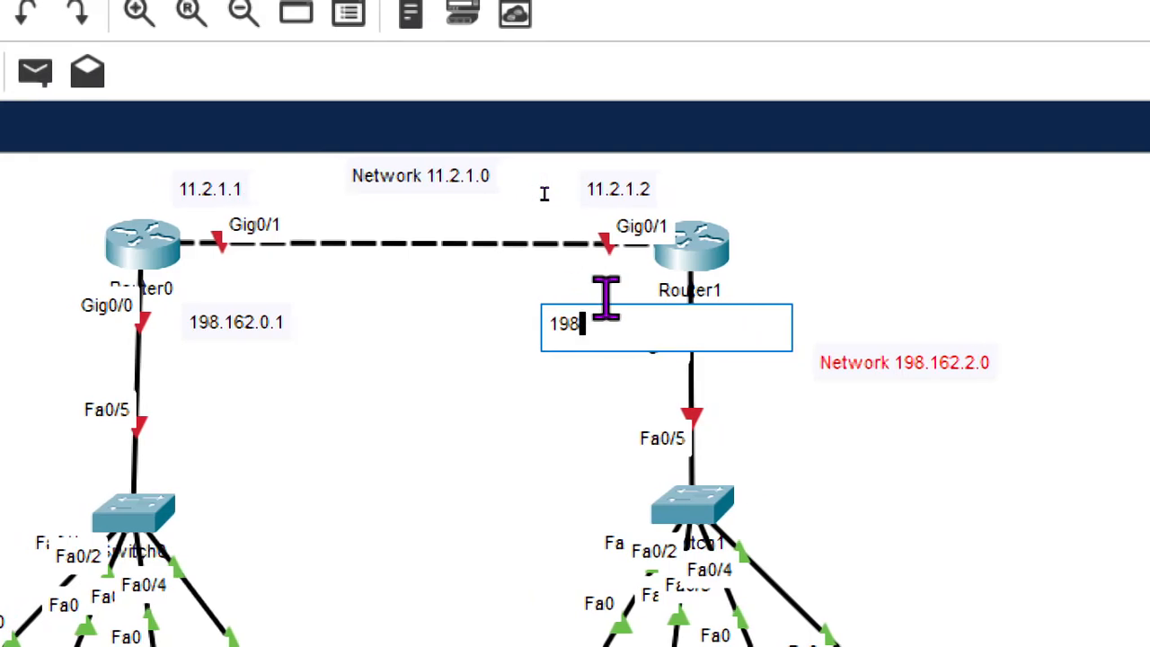
type(".162")
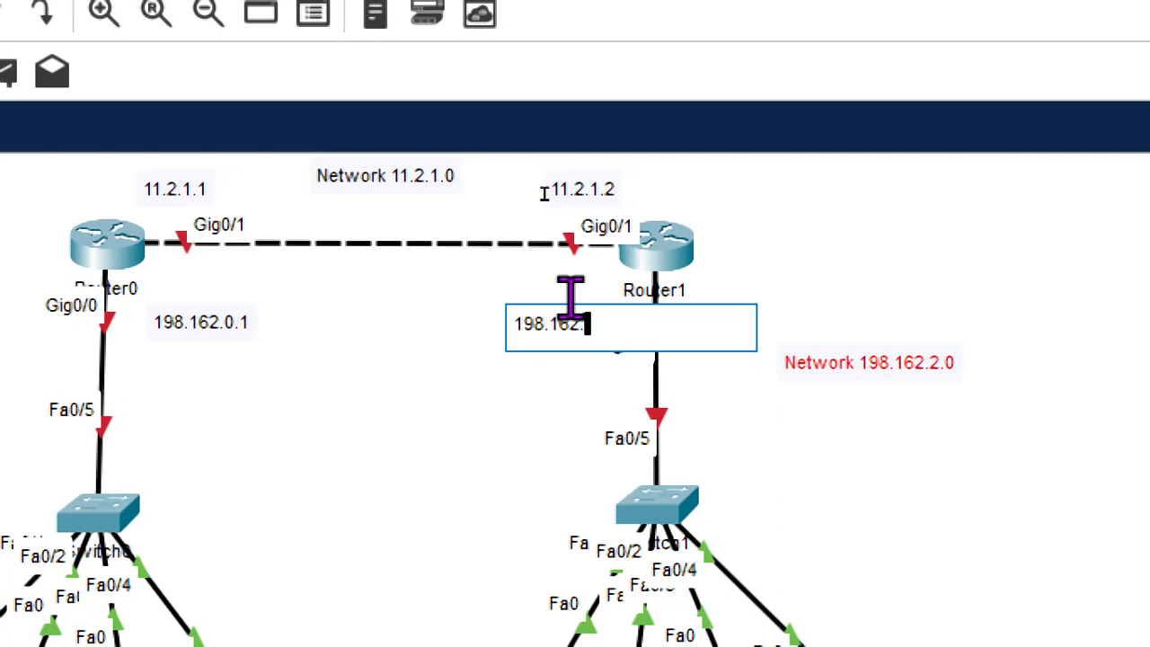
type(".2.1")
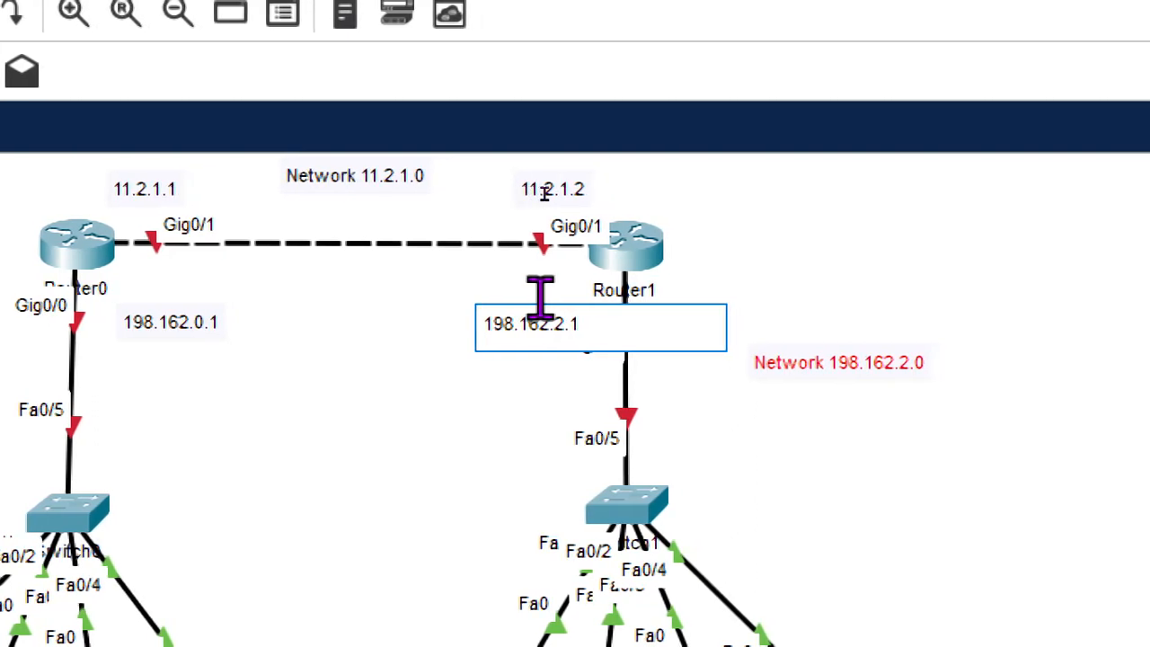
left_click(539, 297)
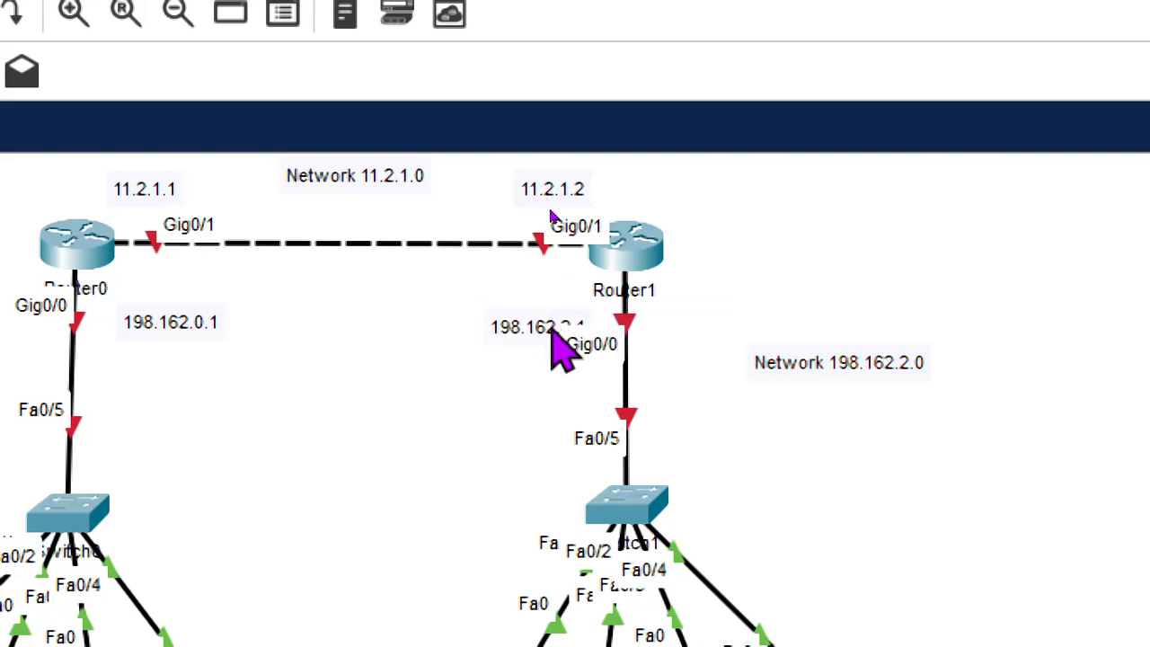
left_click_drag(538, 326, 498, 306)
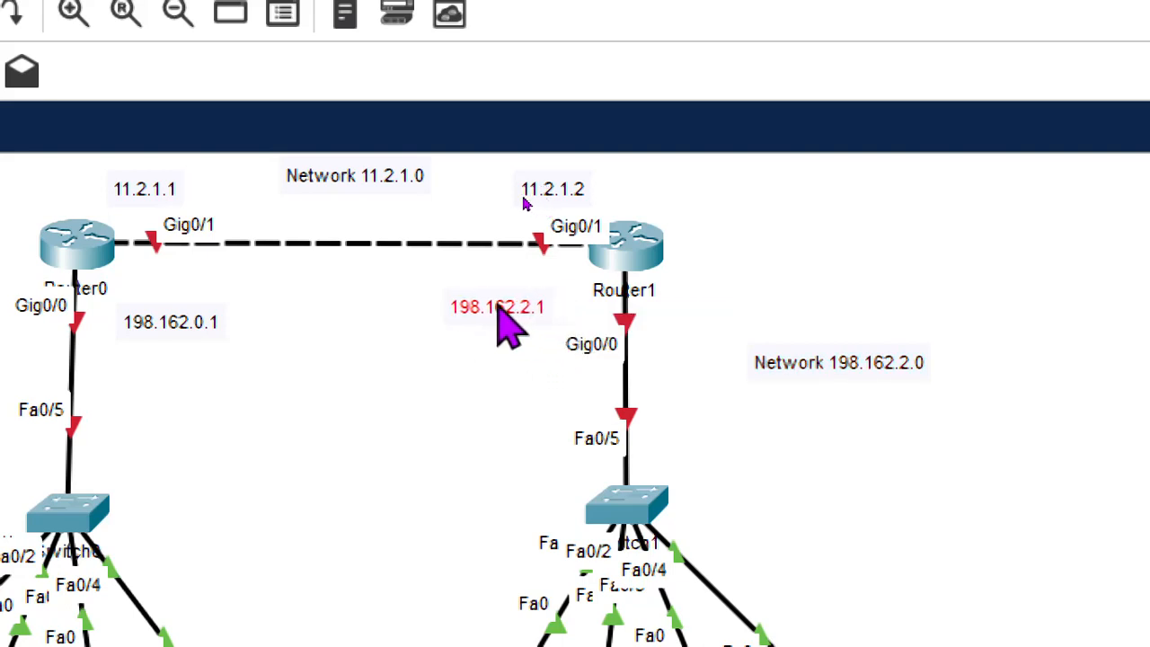
left_click(808, 428)
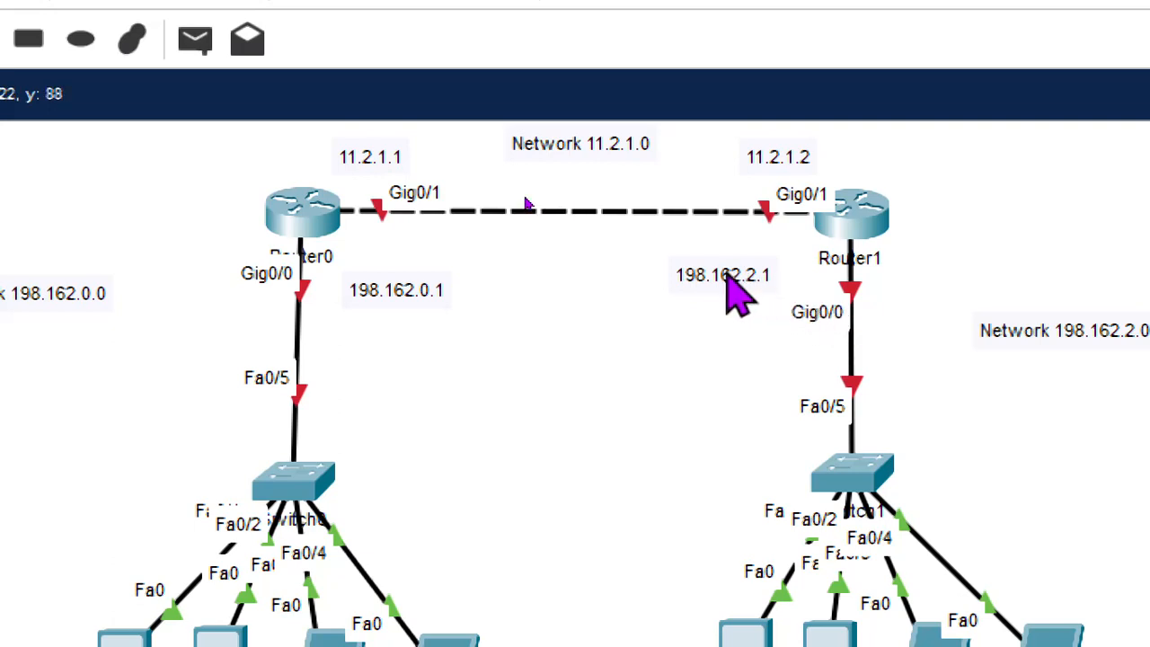
Open Router0's command line and answer no to the initial configuration dialog to reach the user prompt.
left_click(306, 215)
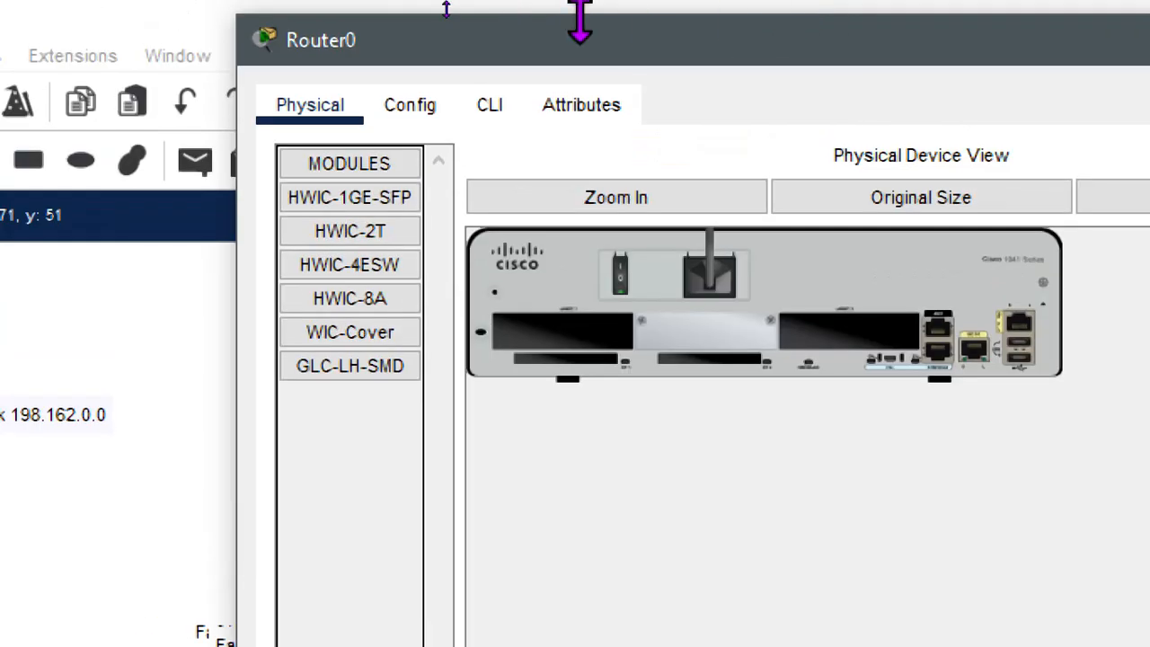
left_click(507, 103)
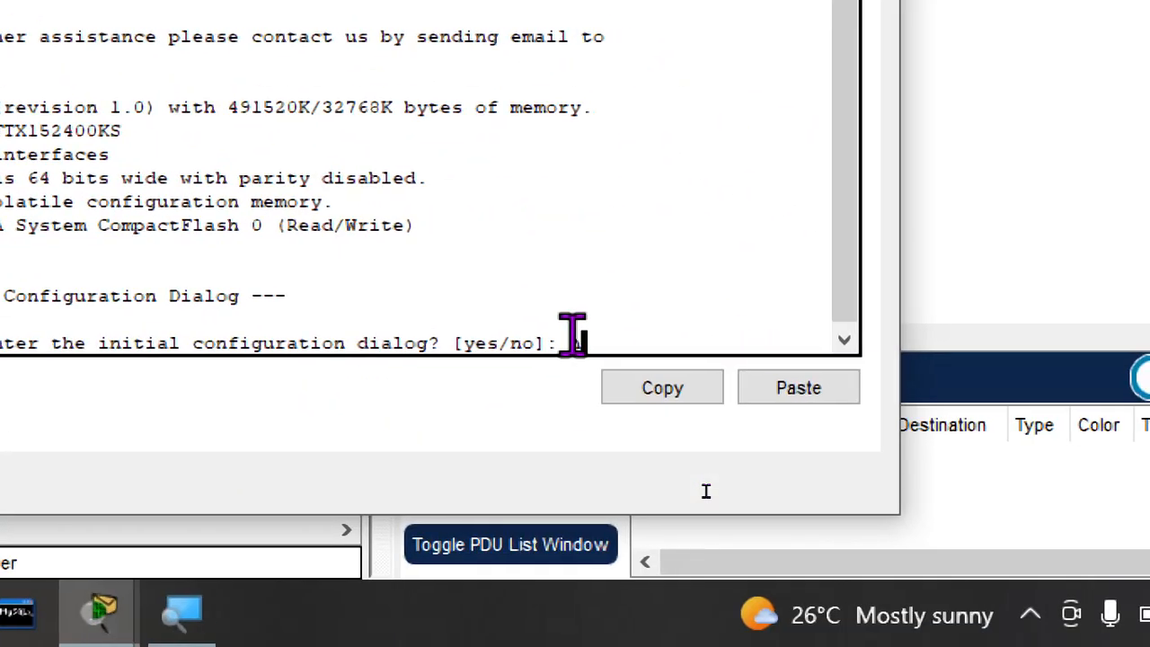
type("no")
key("Return")
key("Return")
key("Return")
key("Return")
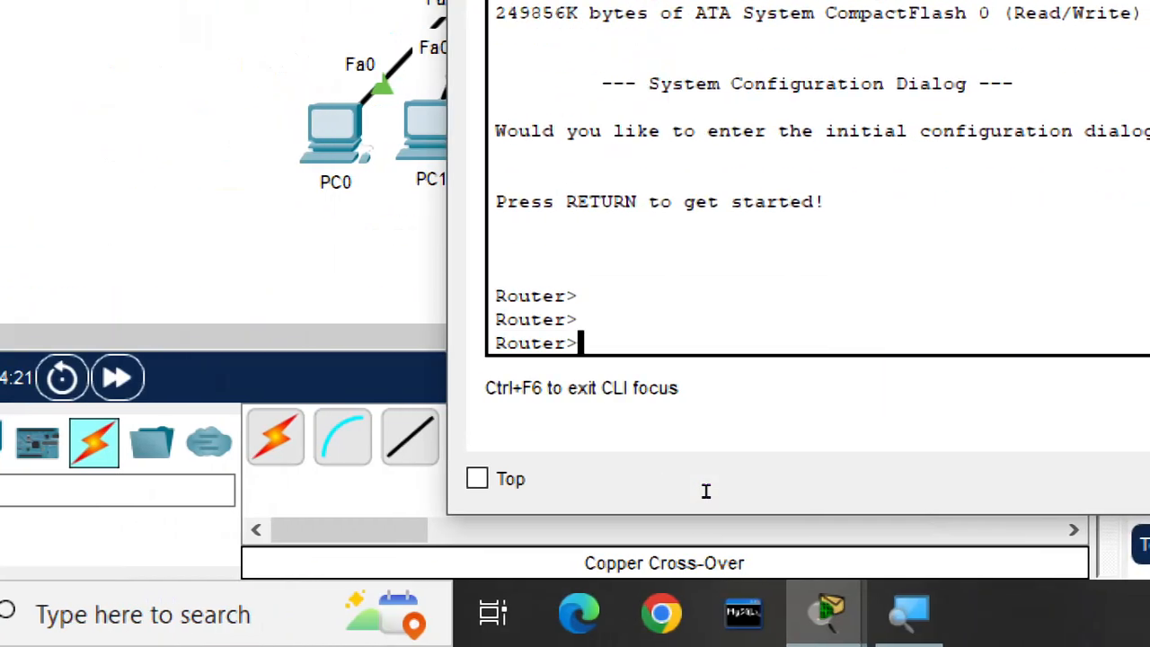
key("Return")
Enter privileged mode with en and global configuration mode with conf t on Router0.
type("en")
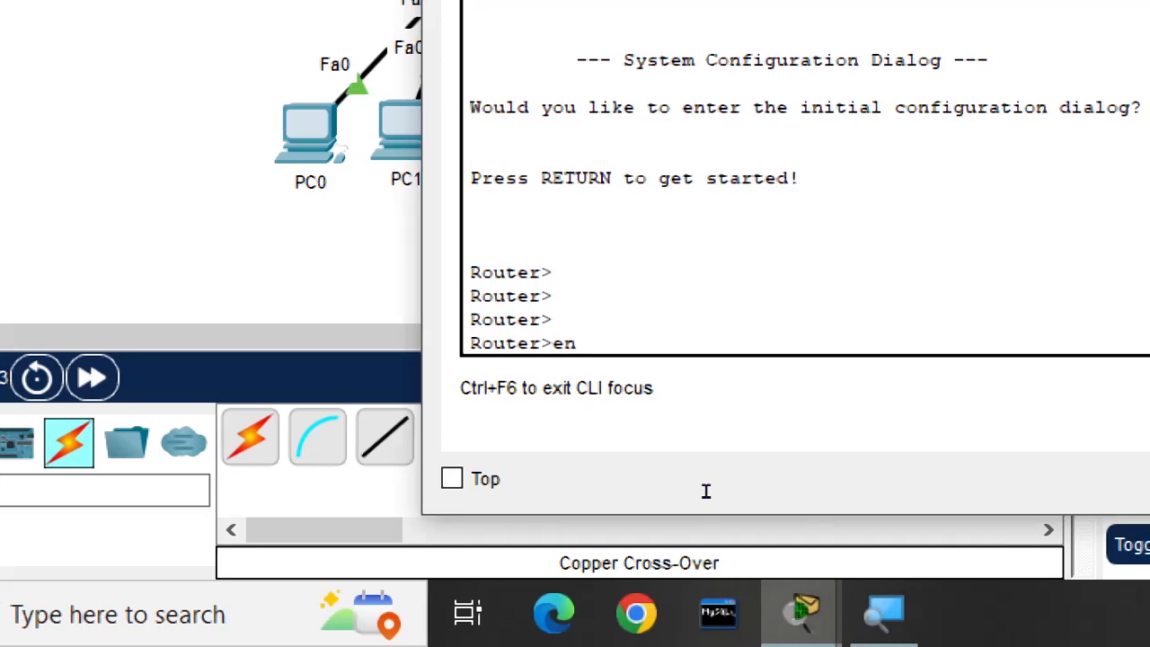
key("Return")
key("Return")
key("Return")
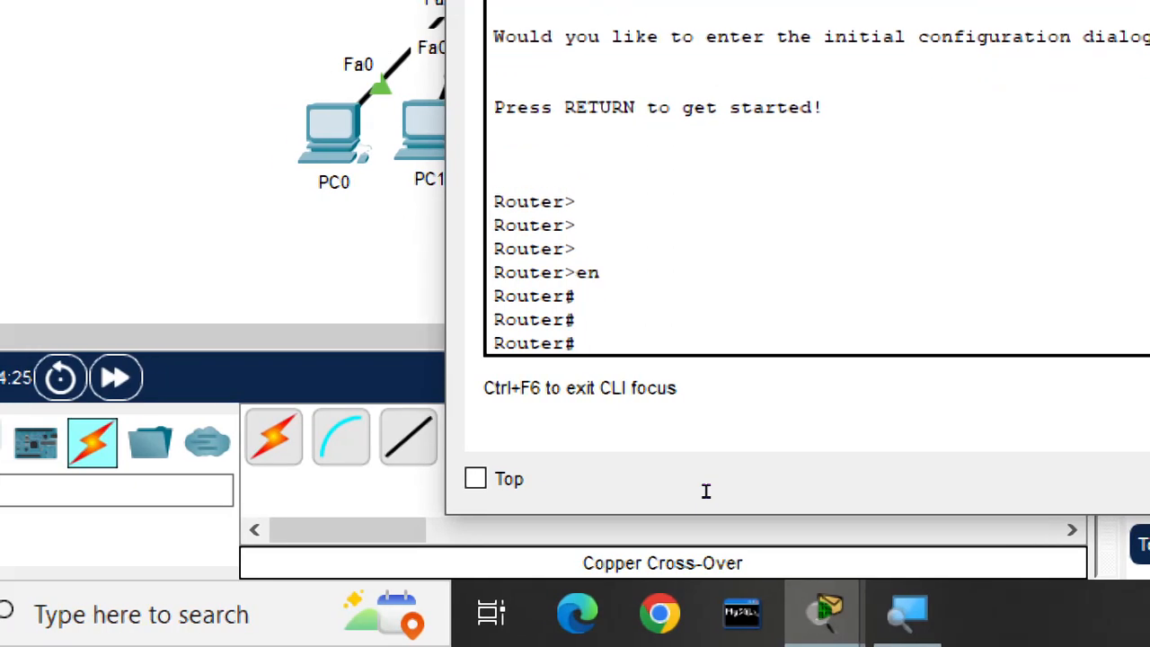
type("conf")
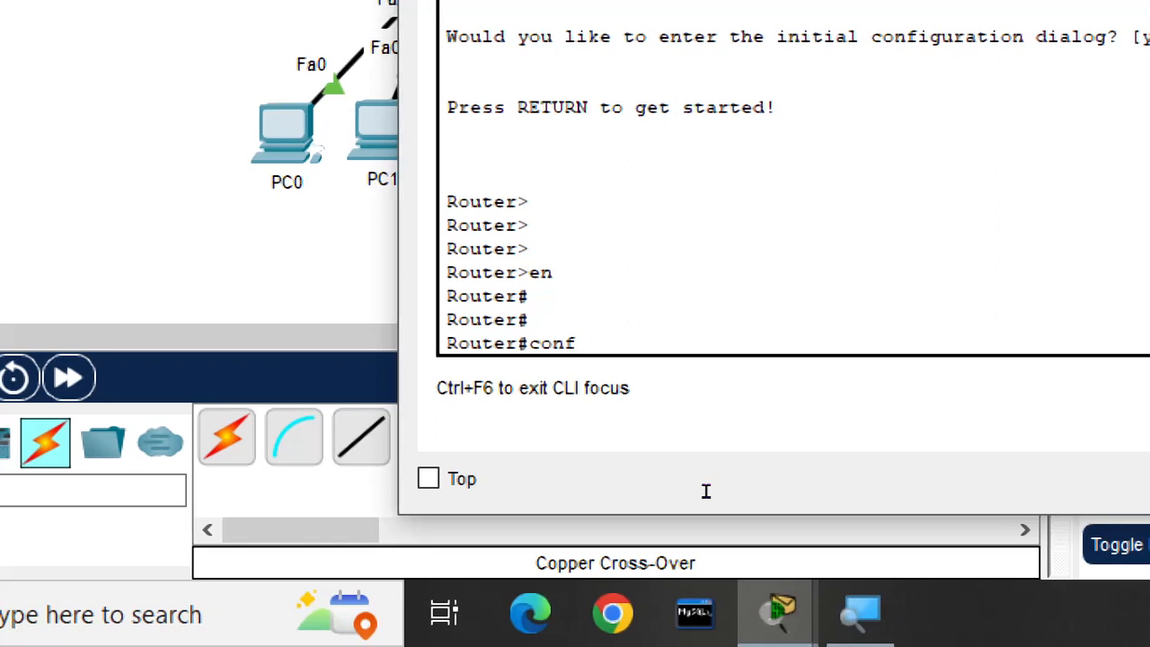
type(" t")
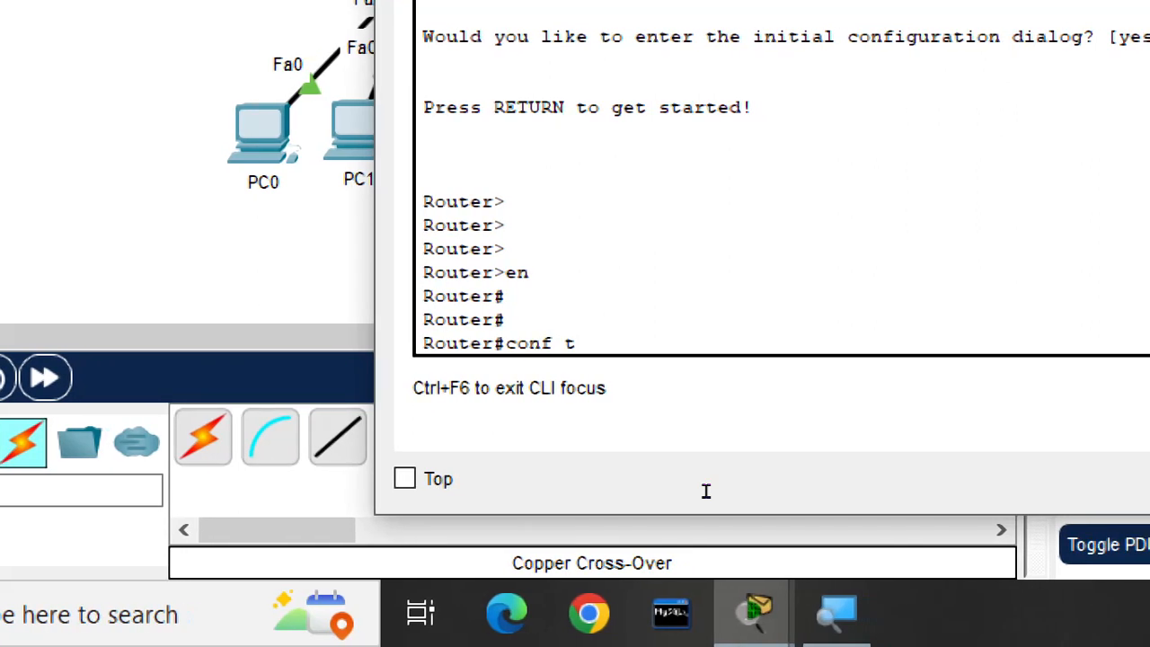
key("Return")
key("Return")
key("Return")
key("Return")
key("Return")
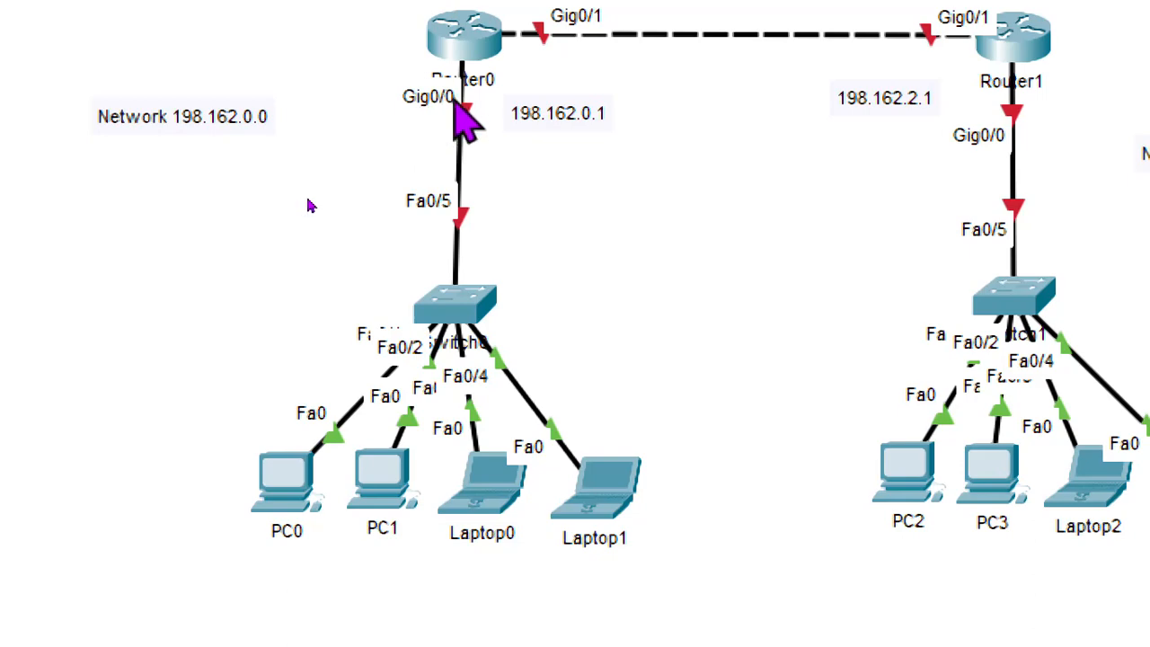
Enter interface configuration mode for gigabitEthernet 0/0 on Router0.
left_click(470, 47)
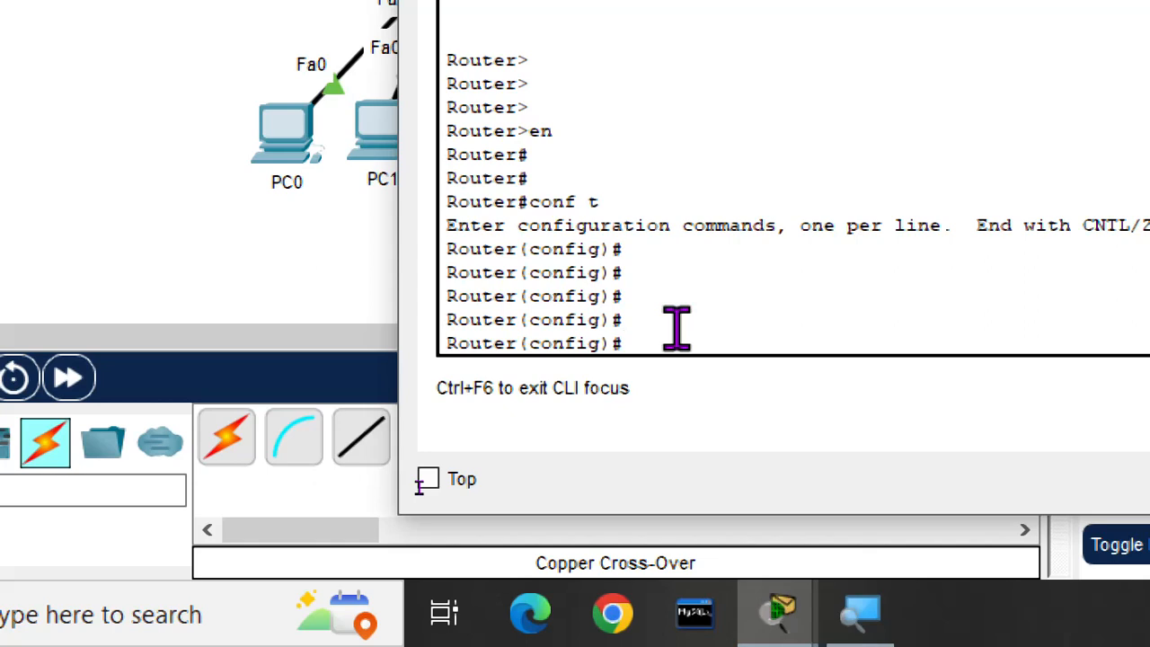
type("int")
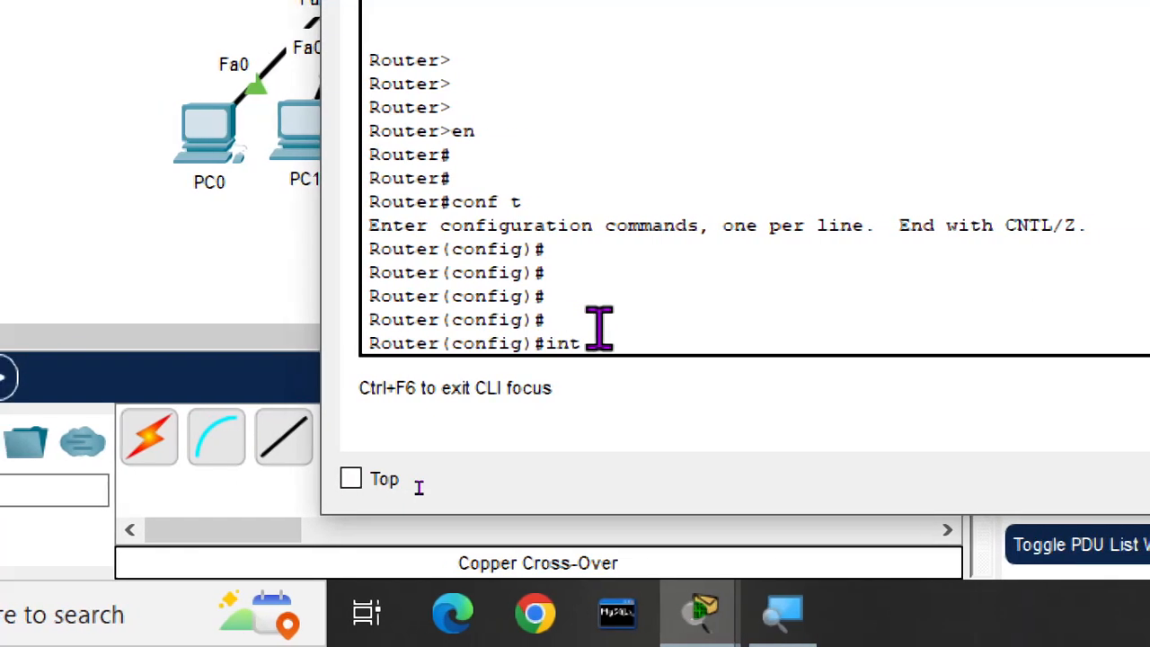
key("Tab")
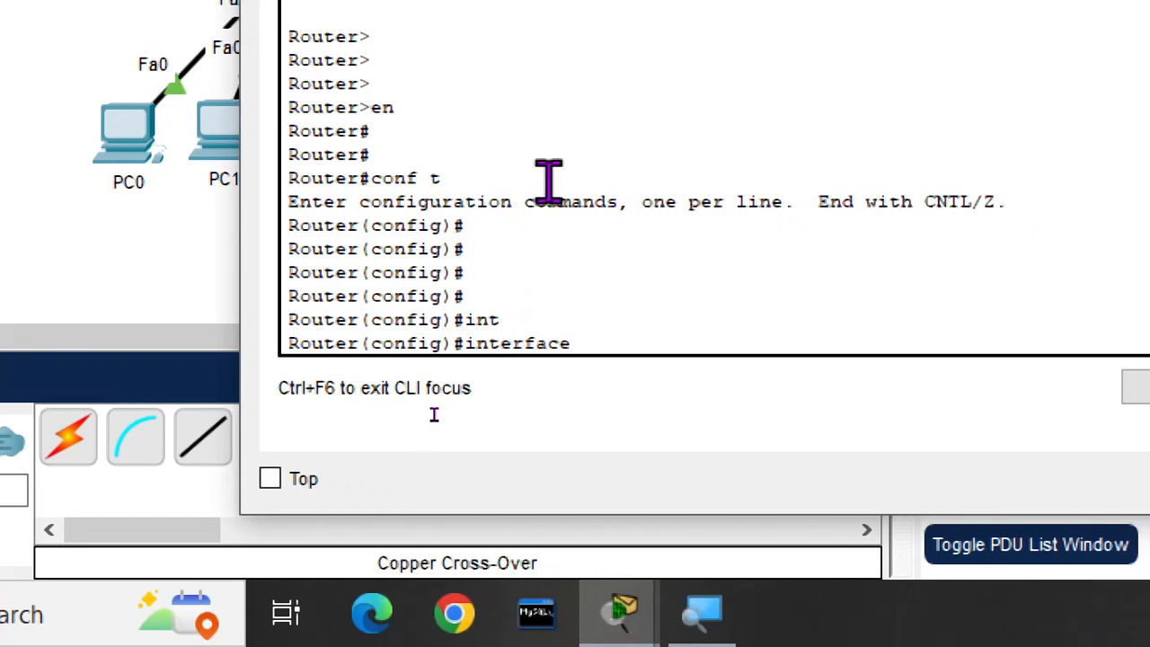
type("gi")
key("Tab")
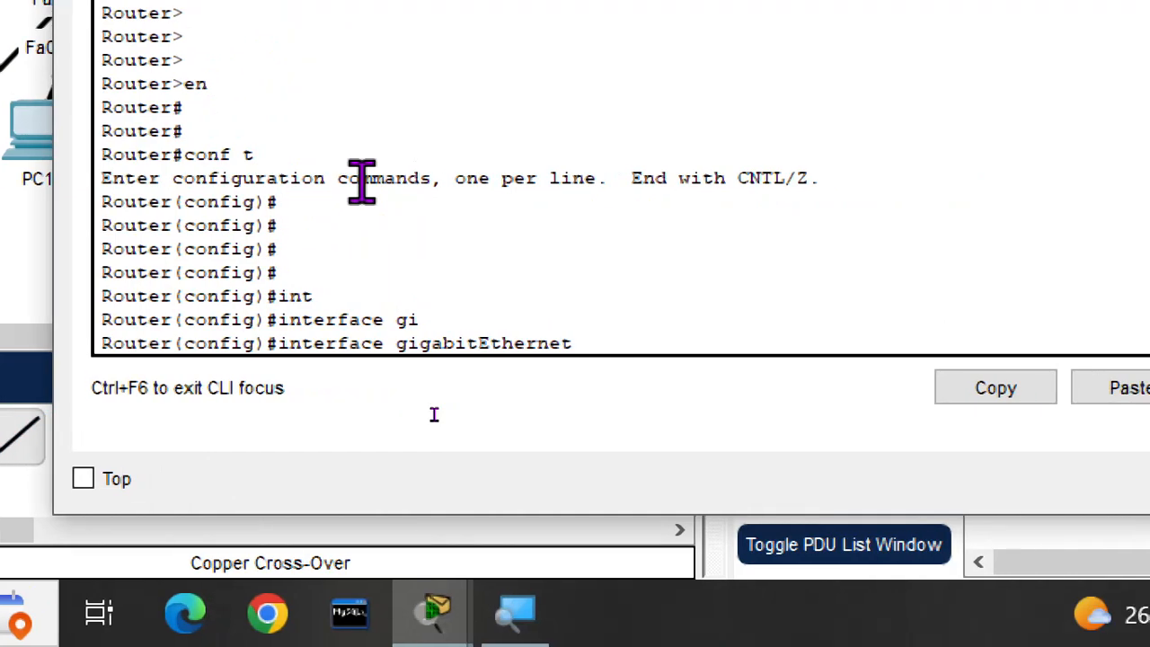
type("0/0")
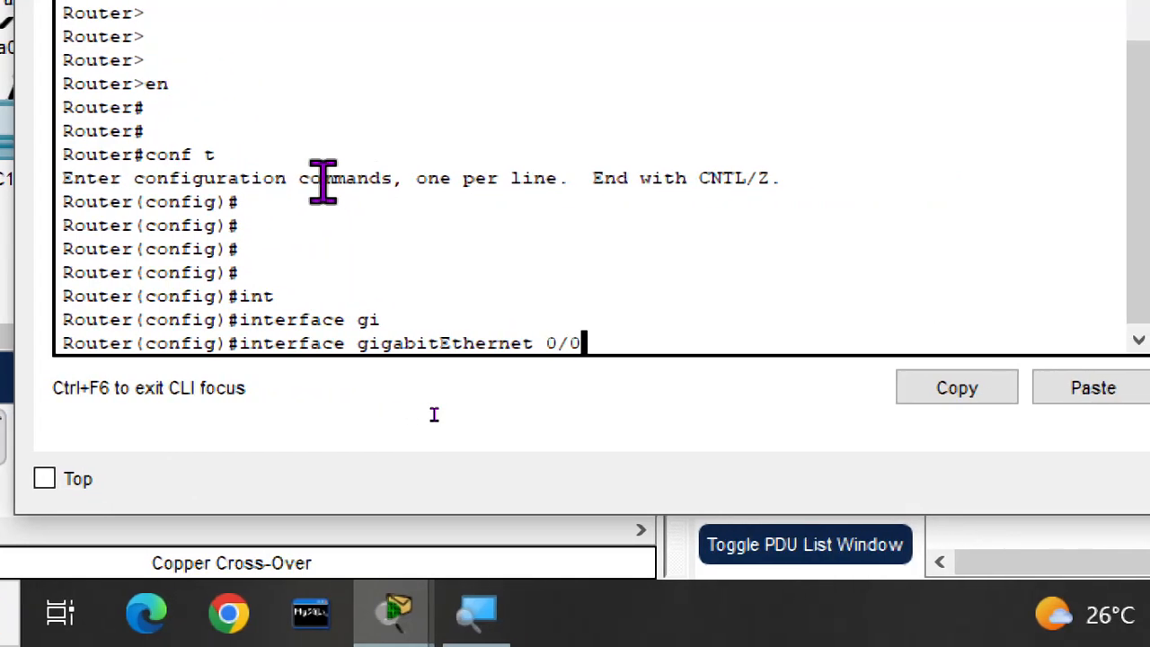
key("Return")
key("Return")
key("Return")
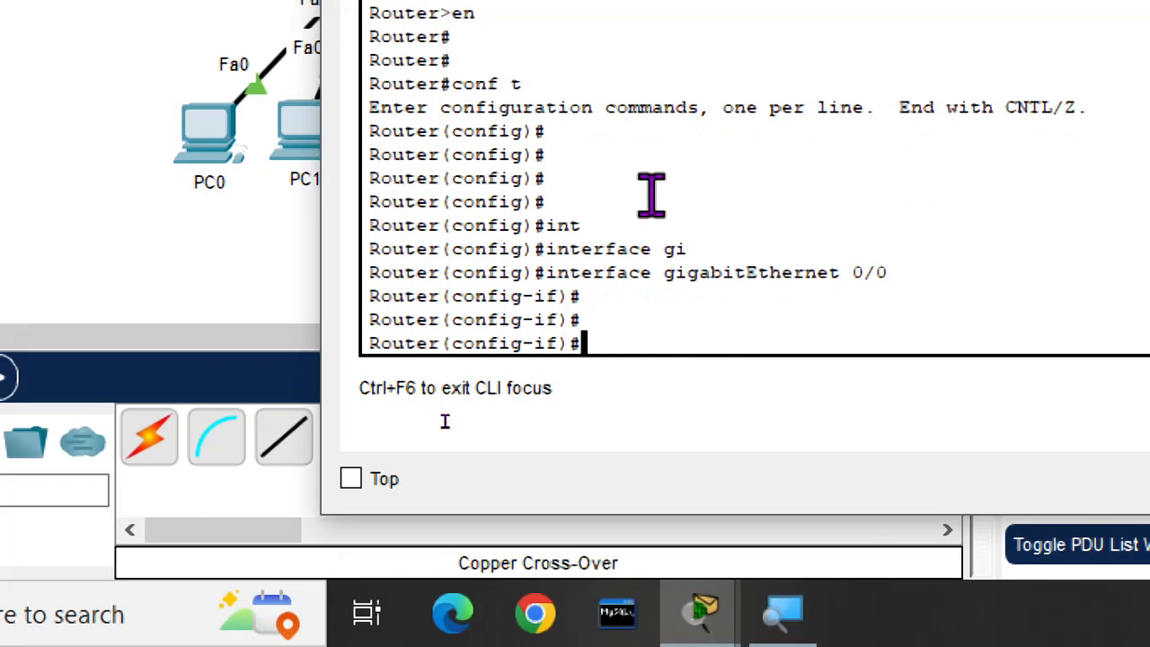
Assign IP address 198.162.0.2 with subnet mask 255.255.255.0 to Router0's gigabitEthernet 0/0 interface.
left_click(251, 114)
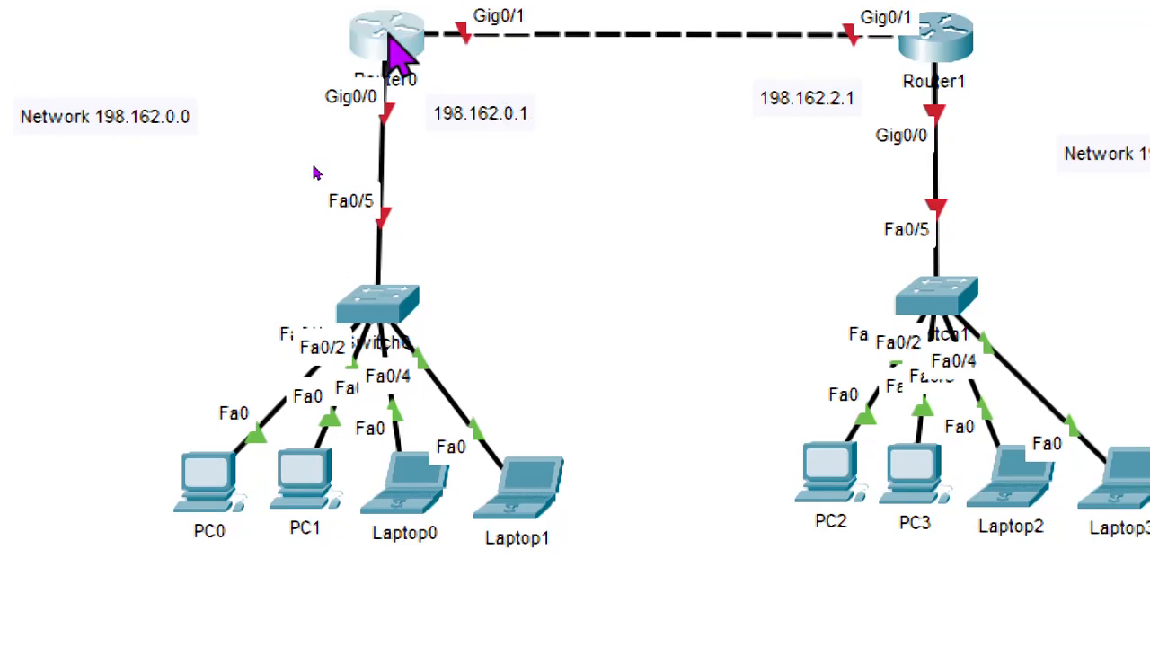
left_click(388, 27)
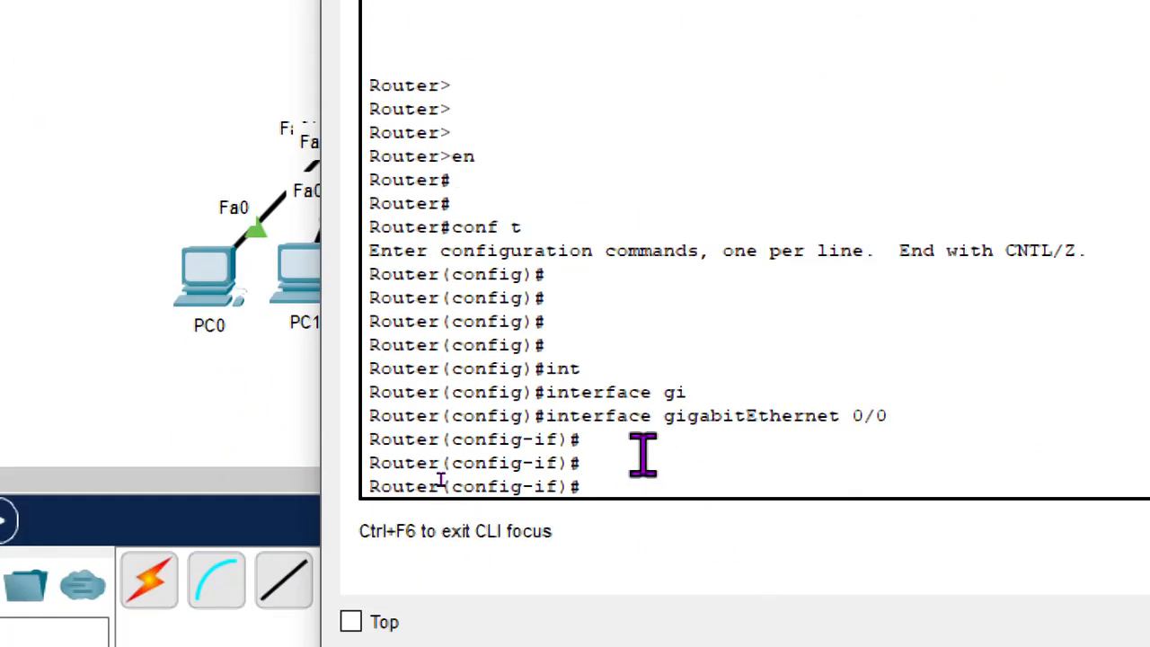
type("ip")
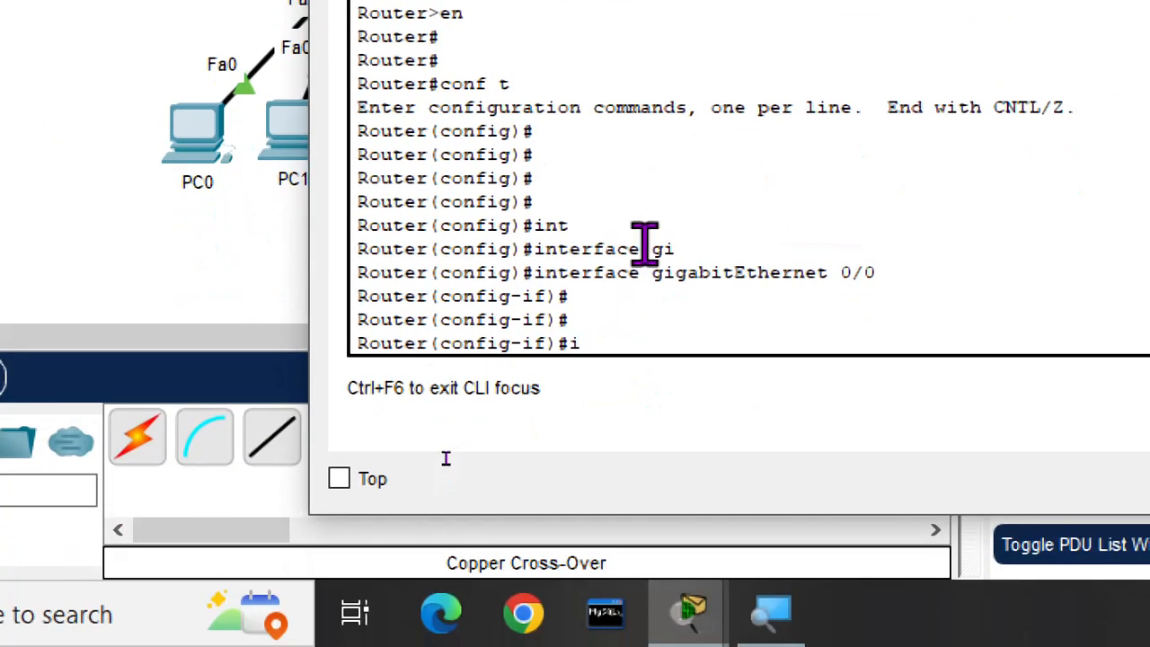
type(" addre")
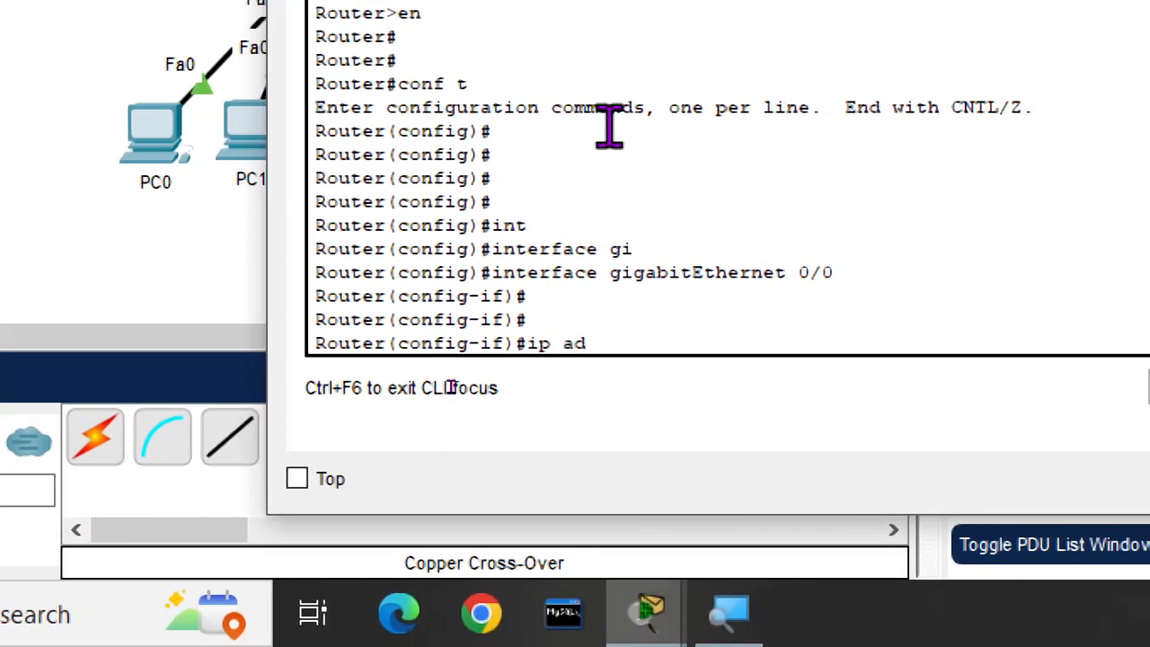
type("ss ")
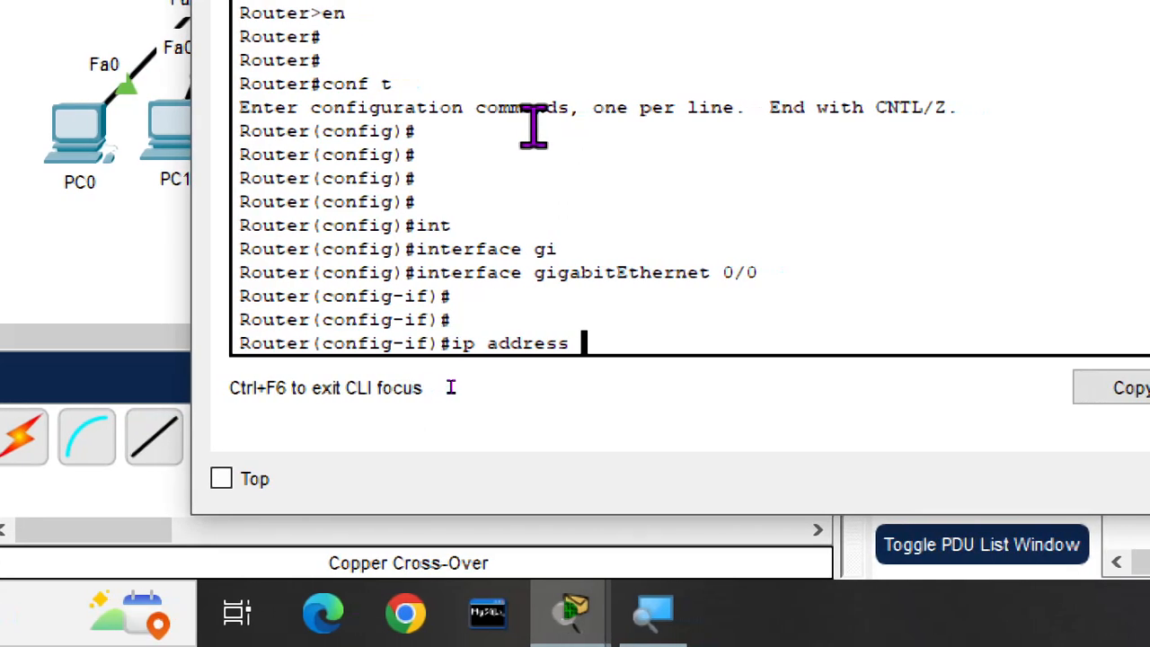
type("198.")
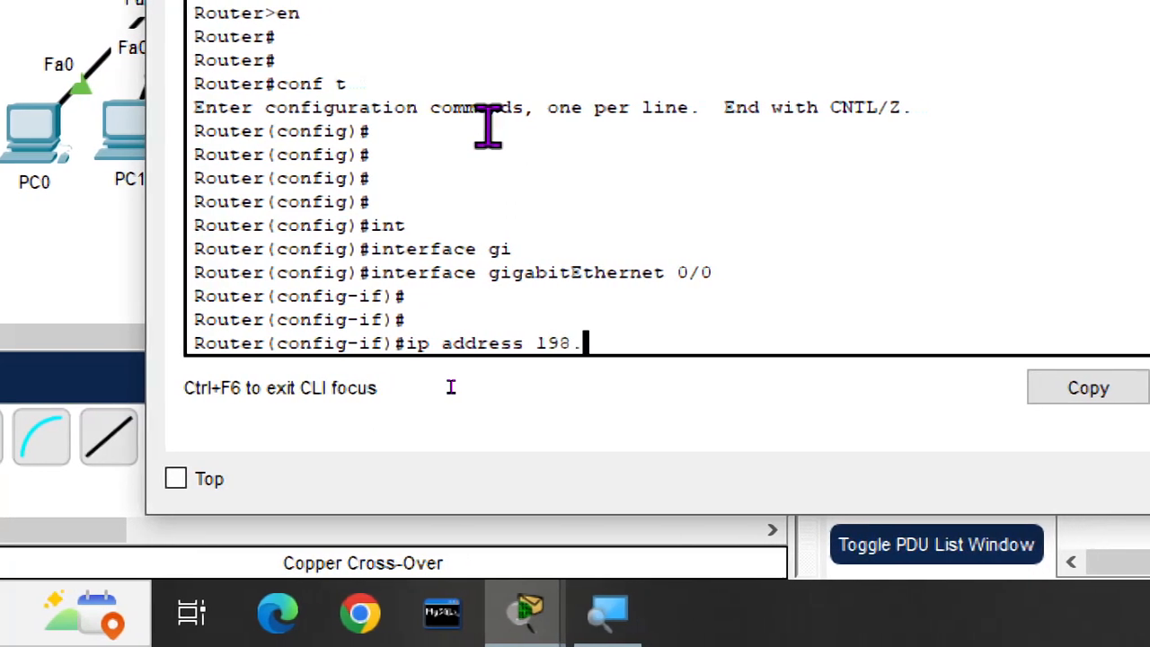
type("162")
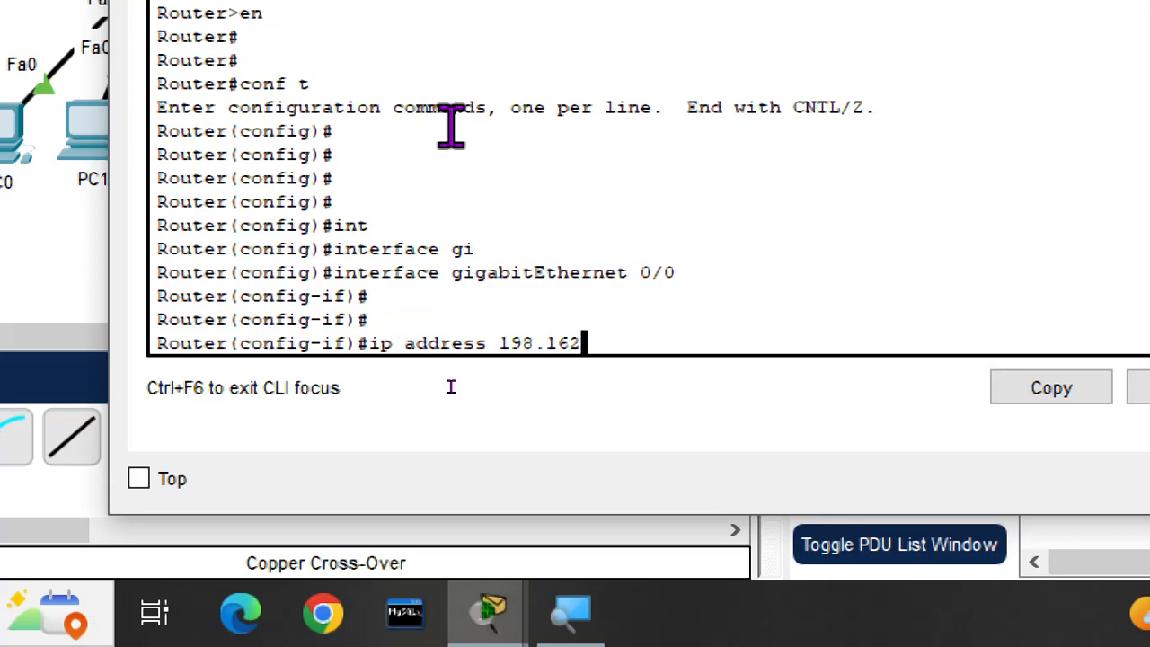
type(".0.2")
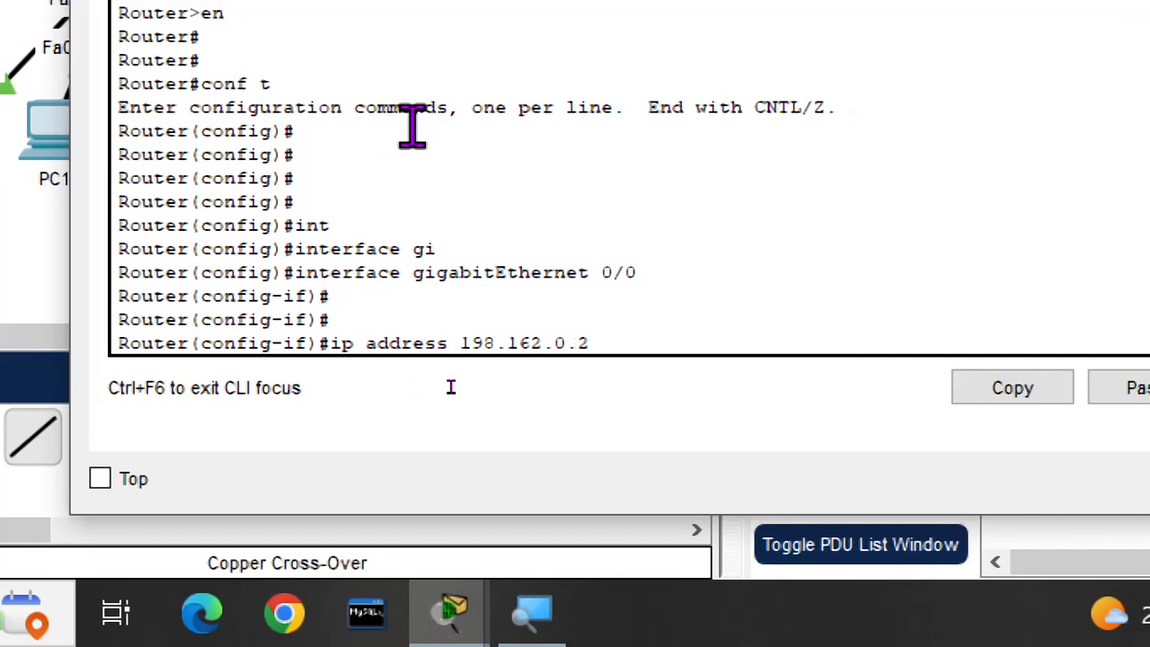
type(" 255.25")
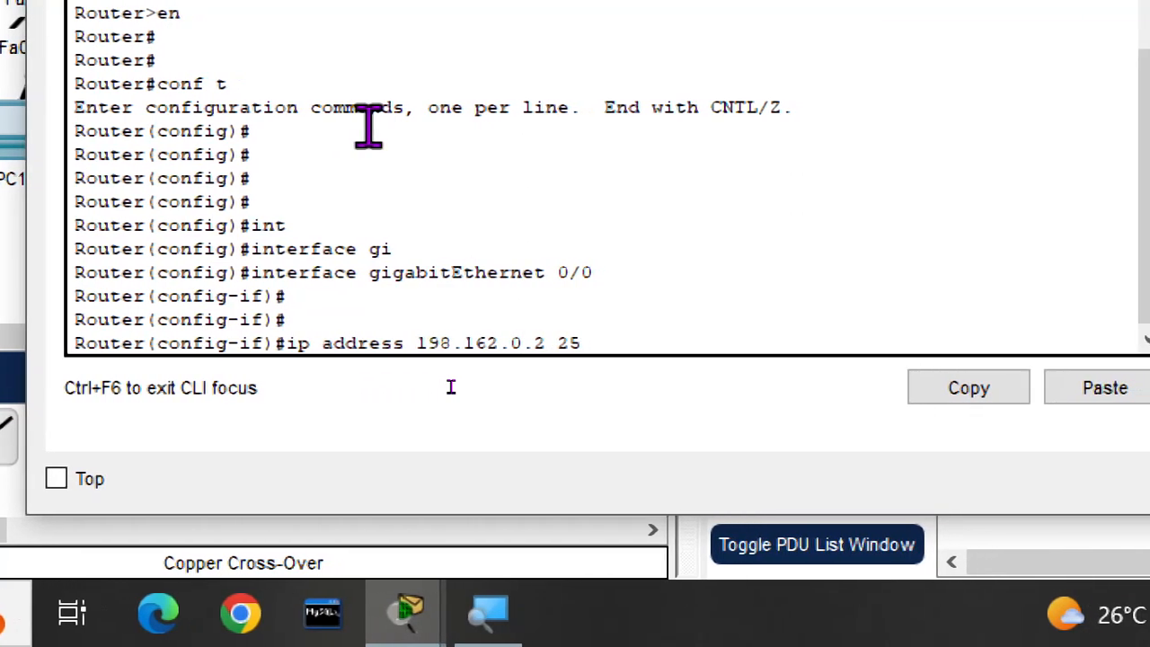
type("5.255")
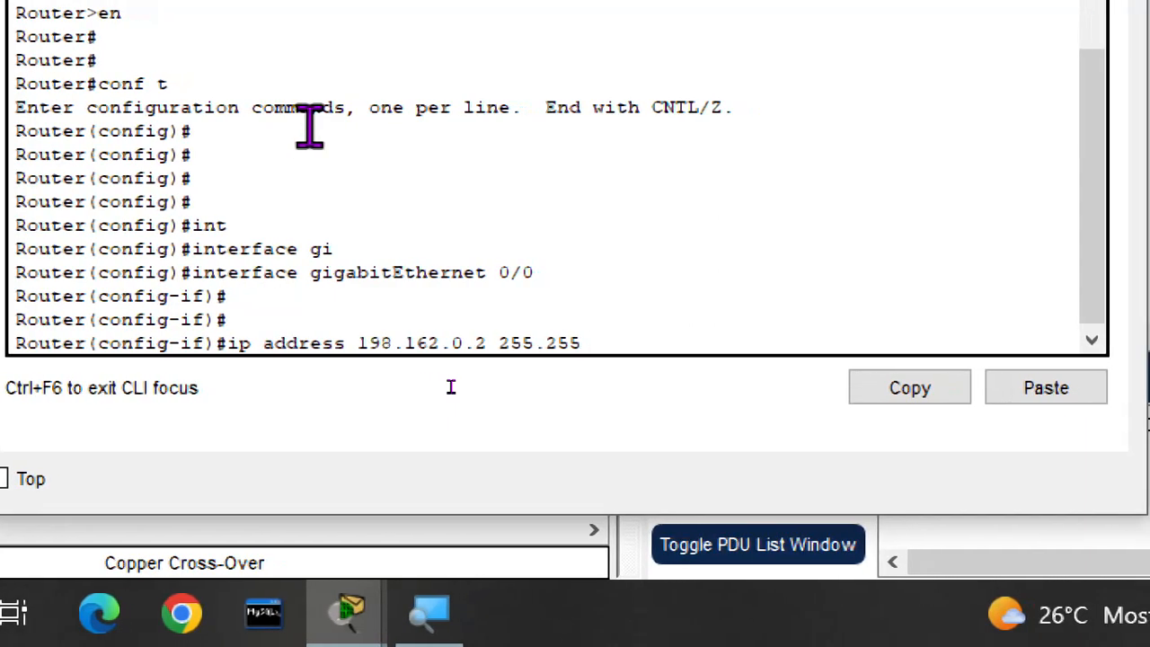
type(".0")
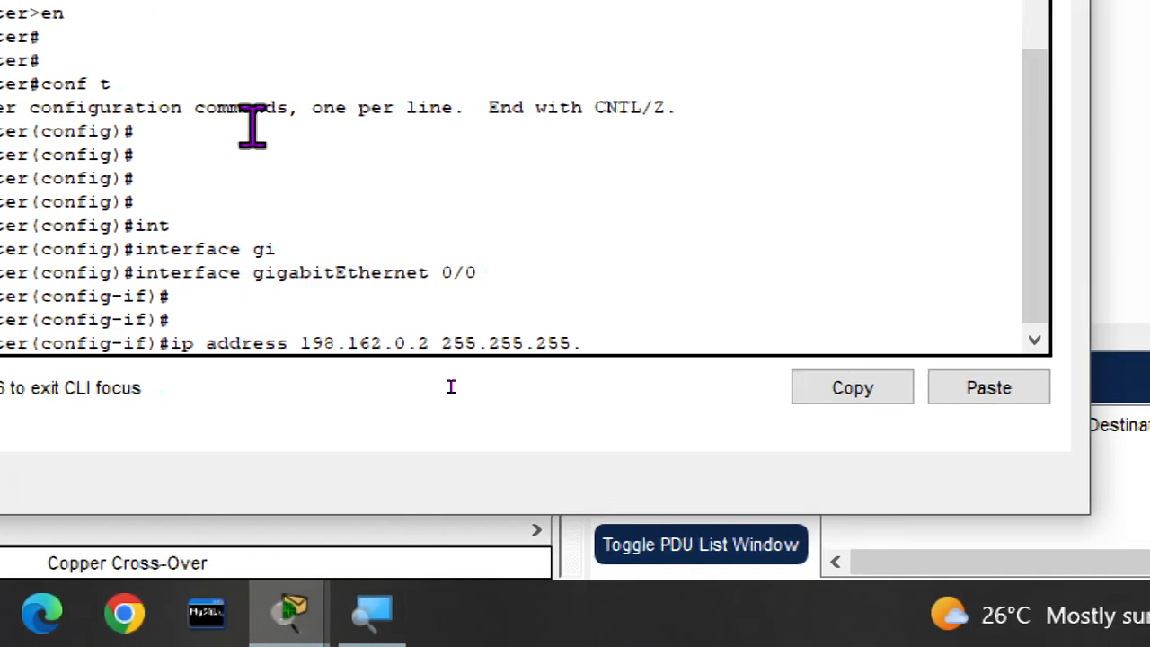
key("Return")
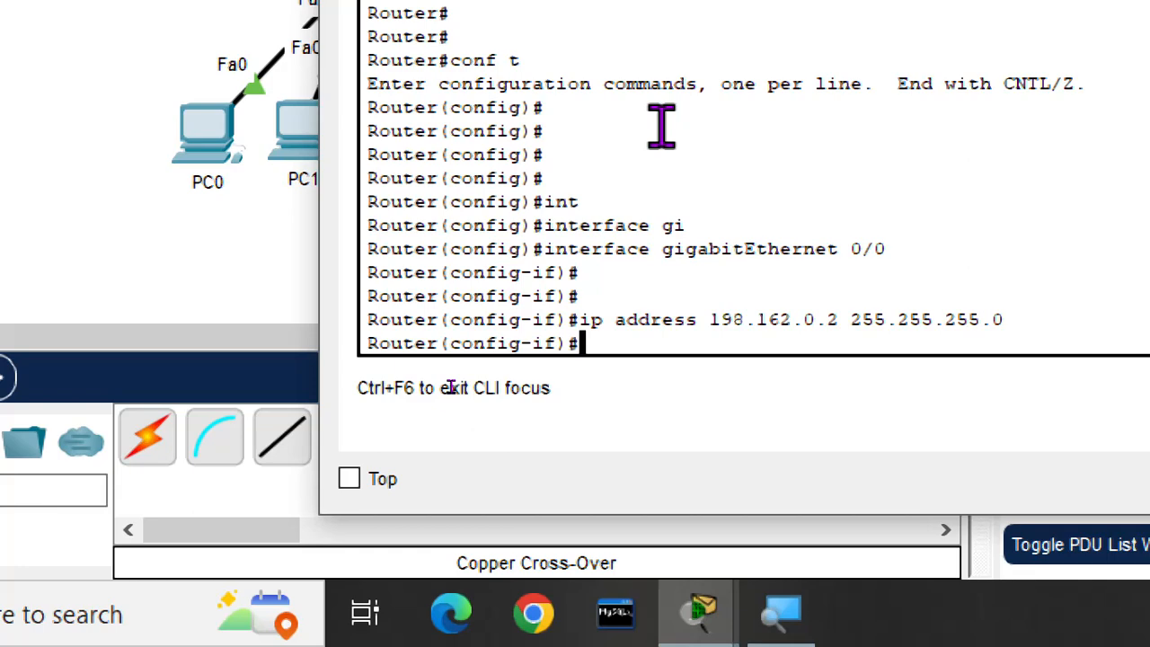
Enable Router0's gigabitEthernet 0/0 interface with no shutdown.
type("no sh")
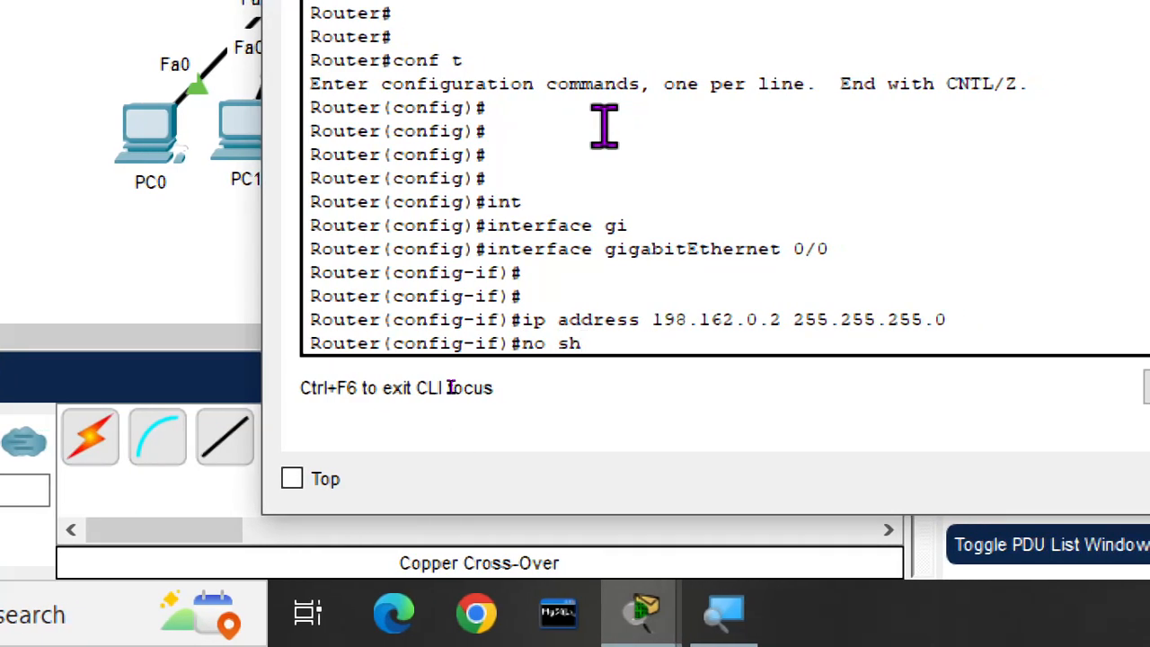
key("Tab")
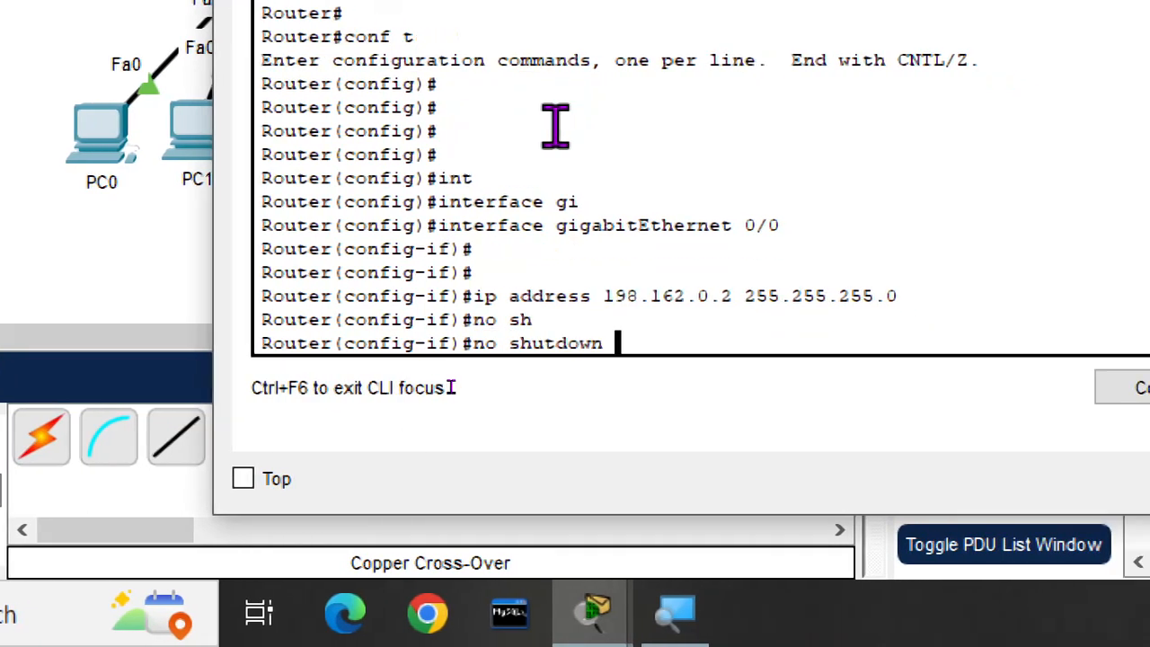
key("Return")
key("Return")
key("Return")
key("Return")
key("Return")
key("Return")
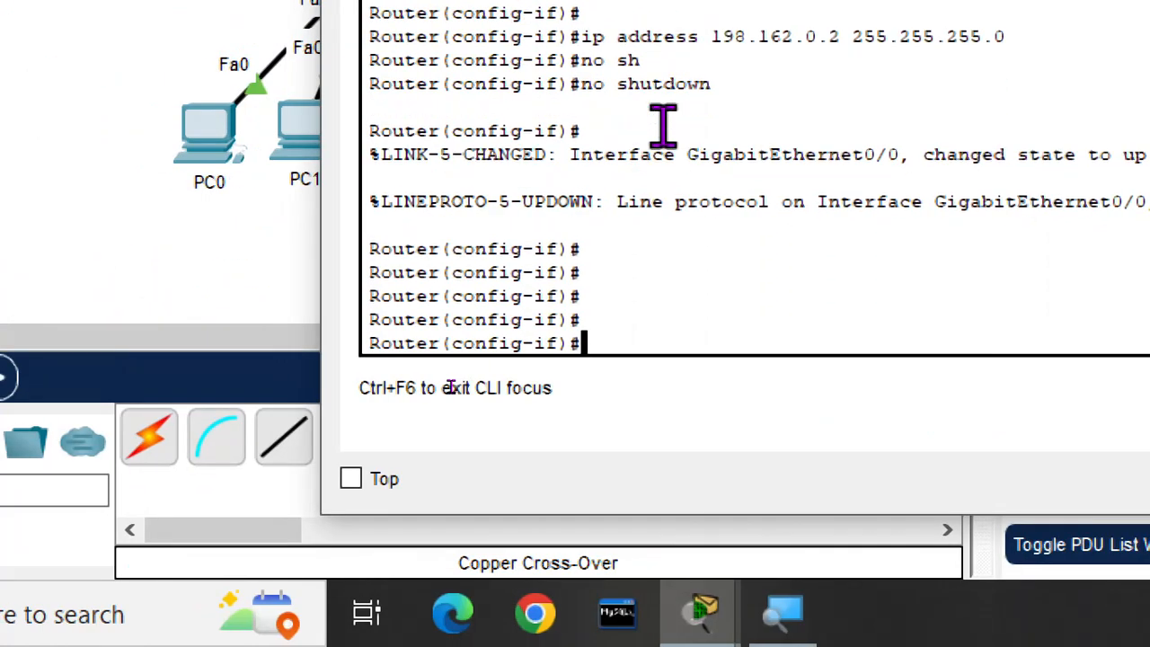
Exit interface configuration mode for gigabitEthernet 0/0 back to Router0's global configuration mode.
type("exit")
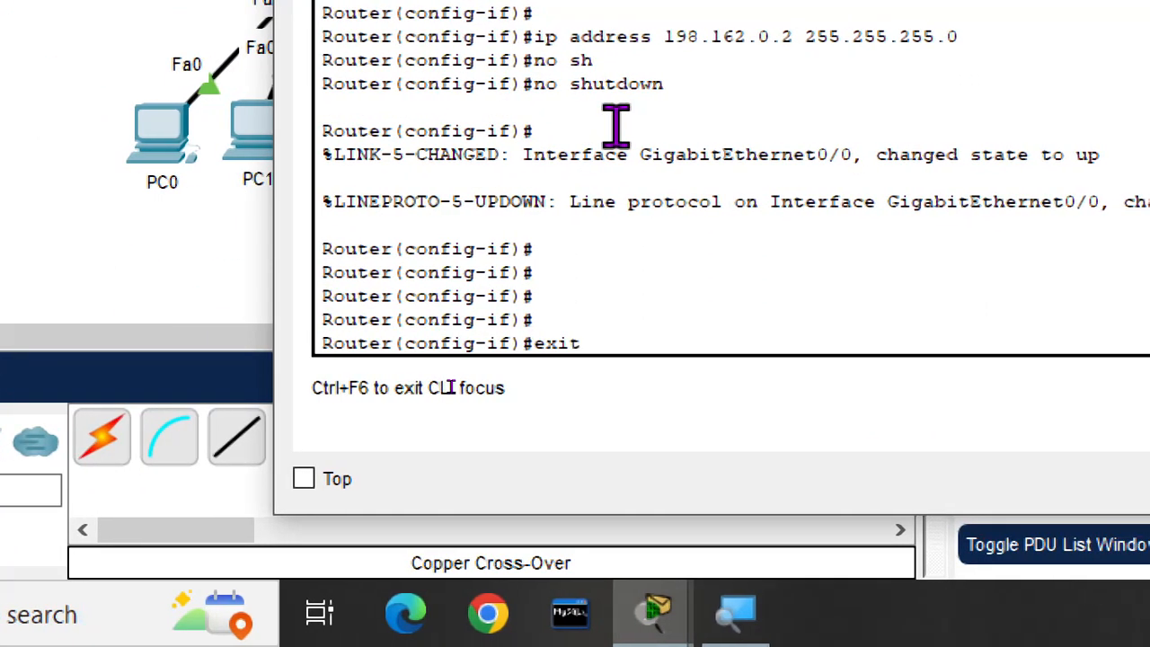
key("Return")
key("Return")
key("Return")
key("Return")
key("Return")
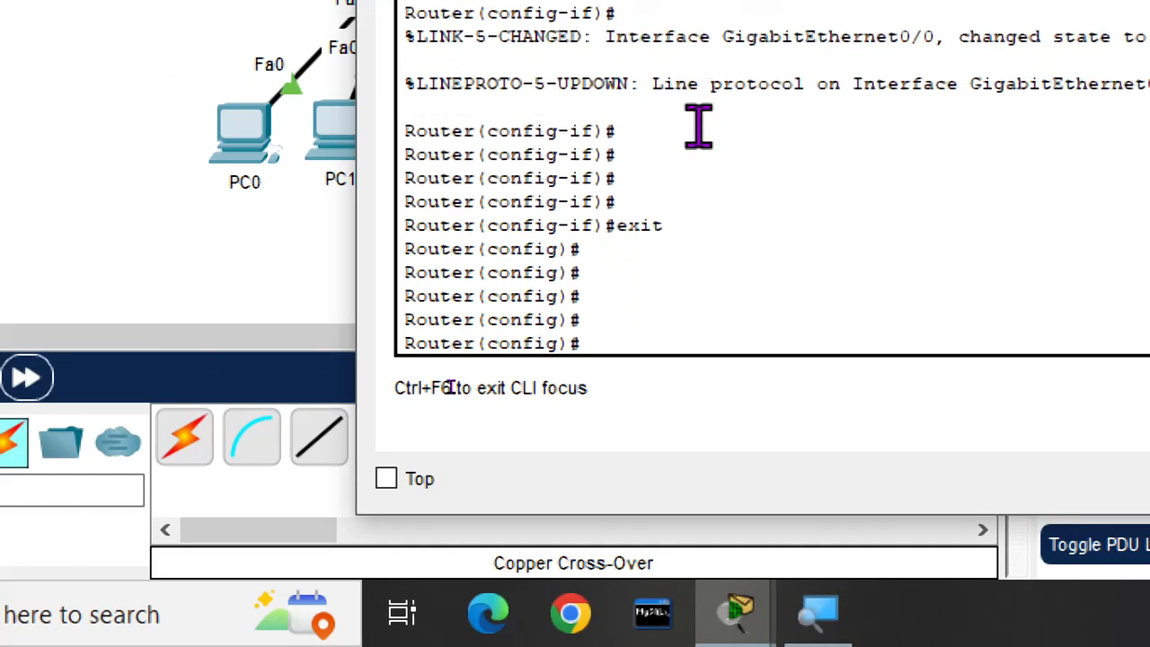
Return to Router0's command line from the topology and enter interface configuration mode for gigabitEthernet 0/1.
left_click(115, 59)
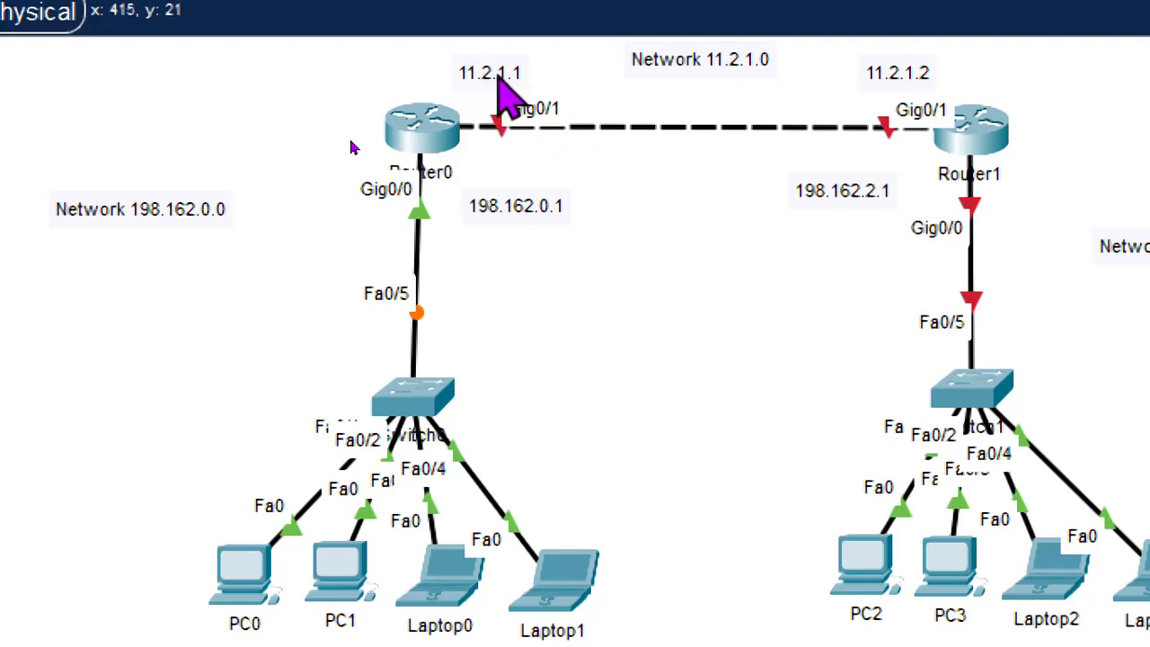
left_click(422, 128)
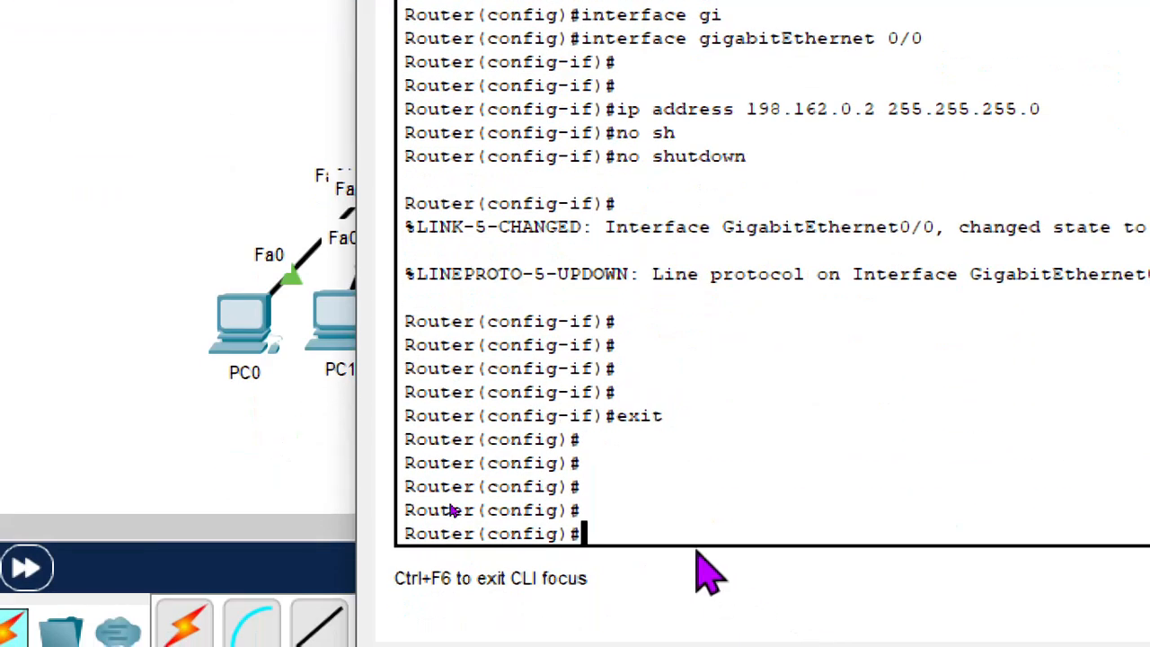
type("int")
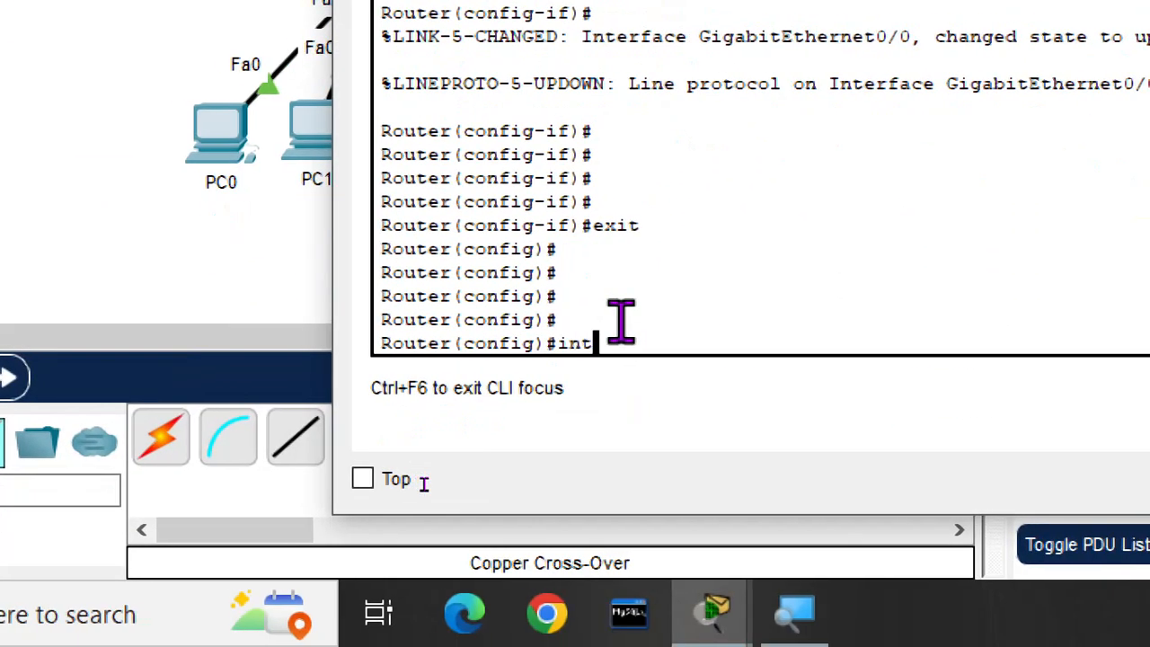
key("Tab")
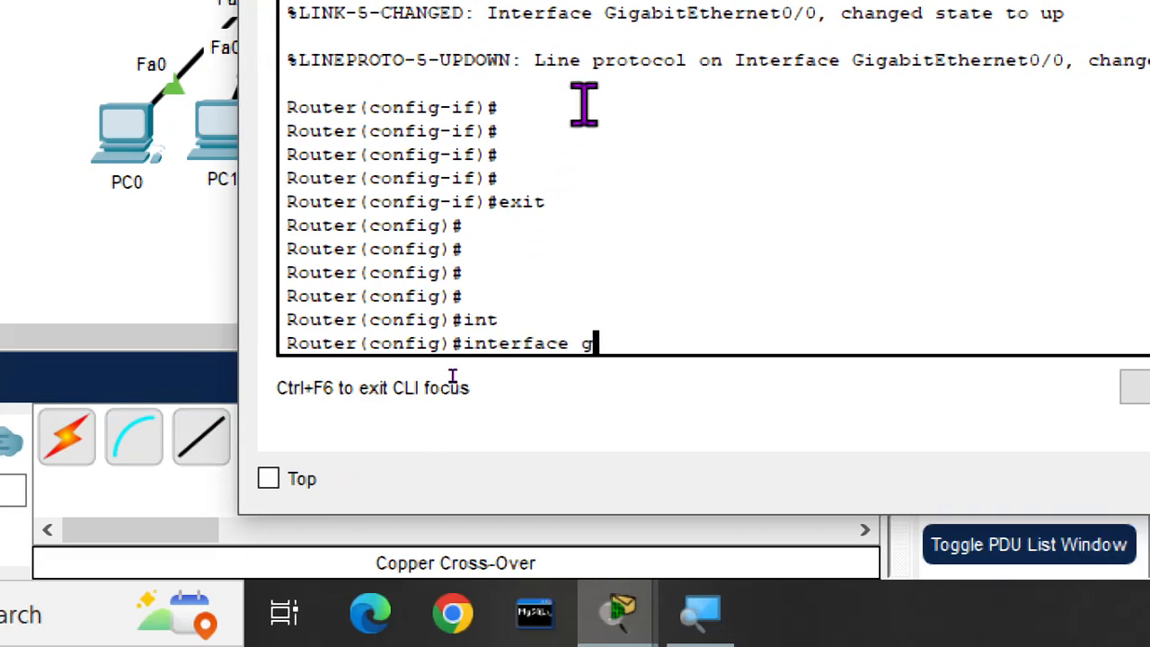
type("gi")
key("Tab")
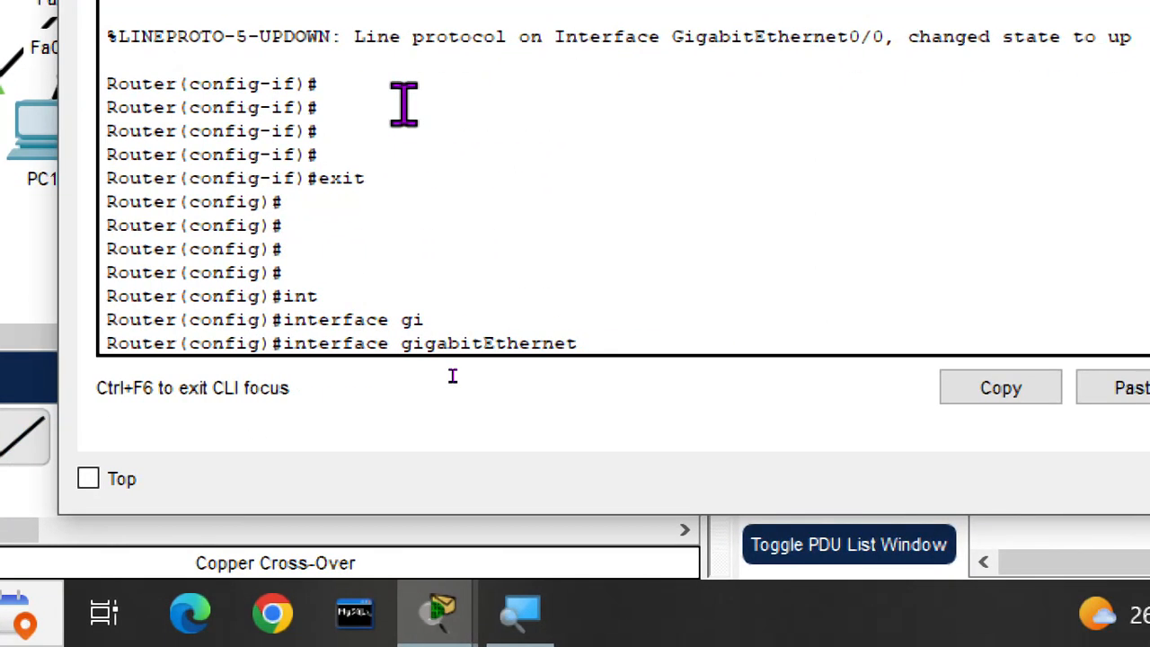
type("0/1")
key("Return")
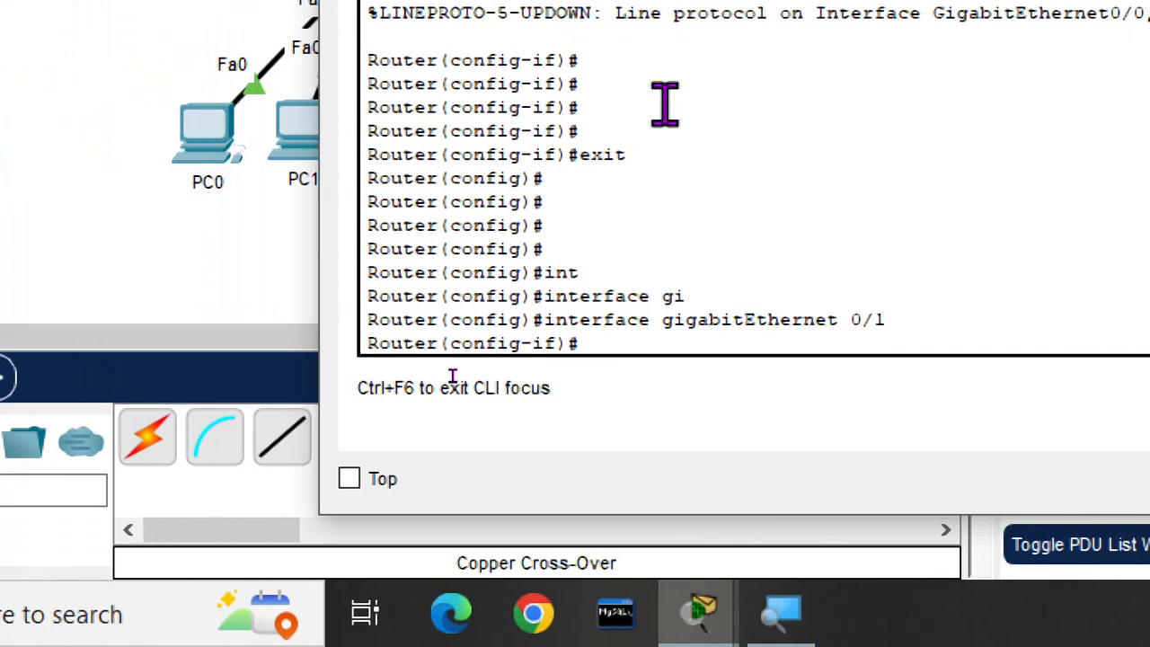
Assign IP address 11.2.1.1 with subnet mask 255.0.0.0 to Router0's gigabitEthernet 0/1 interface.
type("ip add")
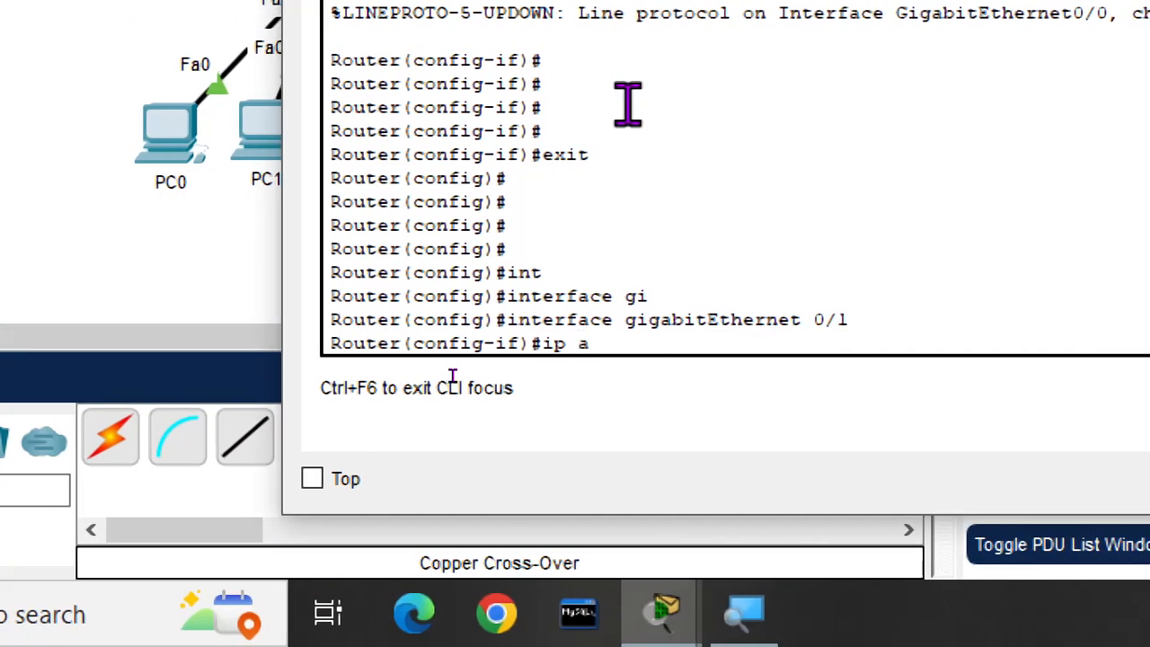
type("ress")
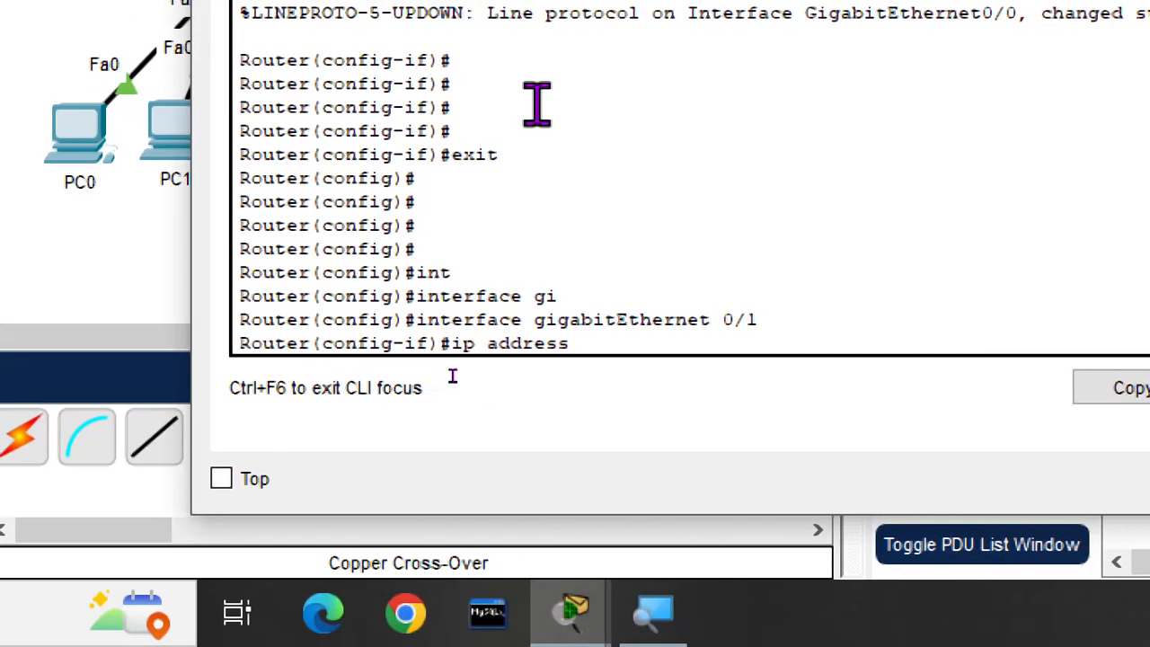
type(" 11")
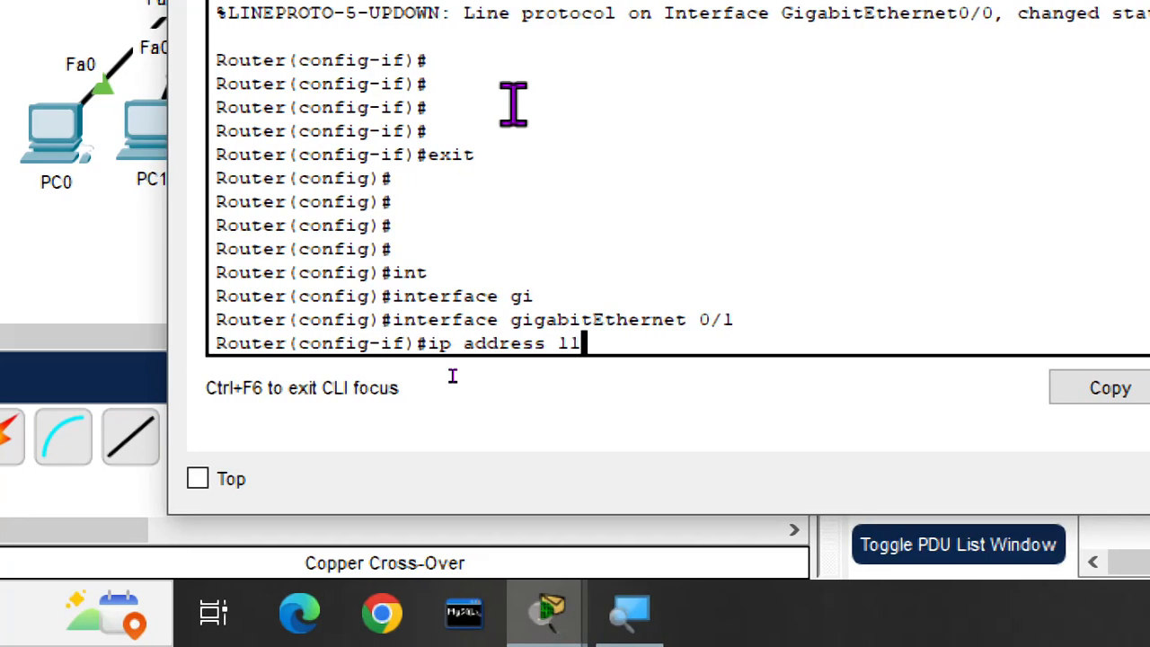
type(".2.1")
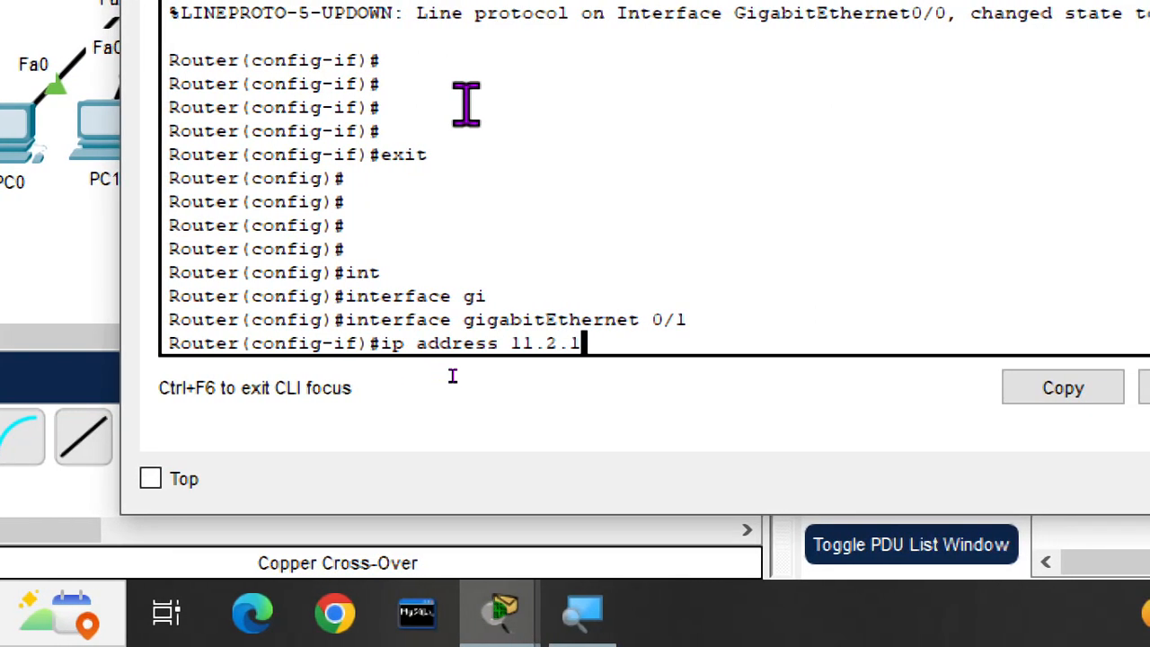
type(".1")
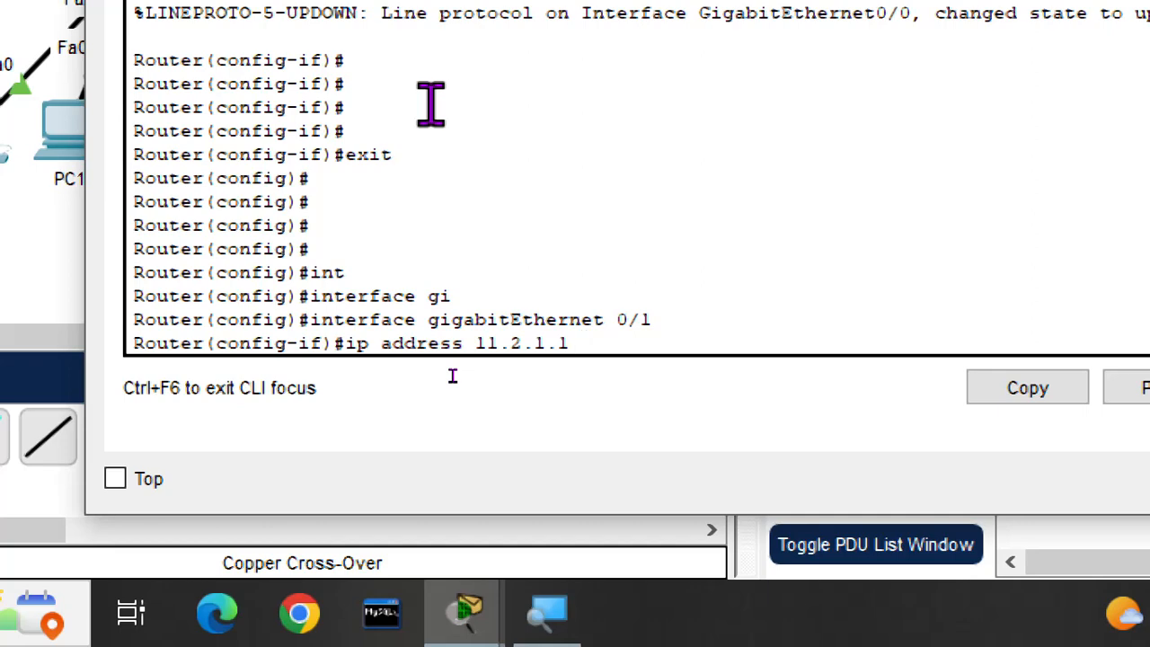
type("255.0")
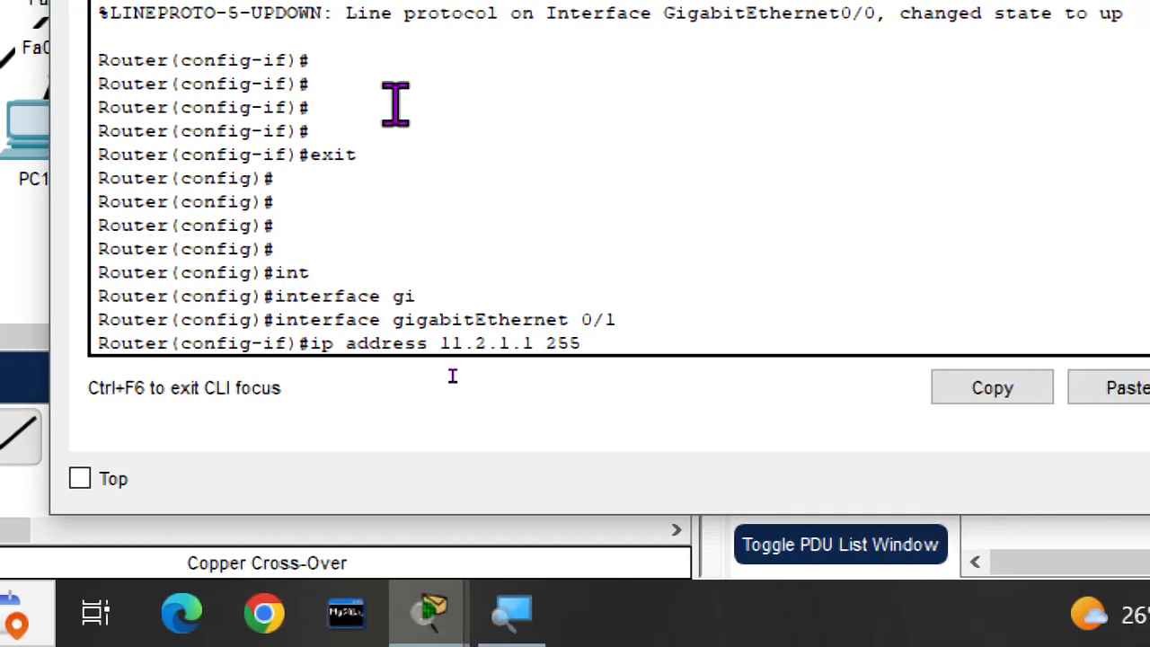
type(".0.0")
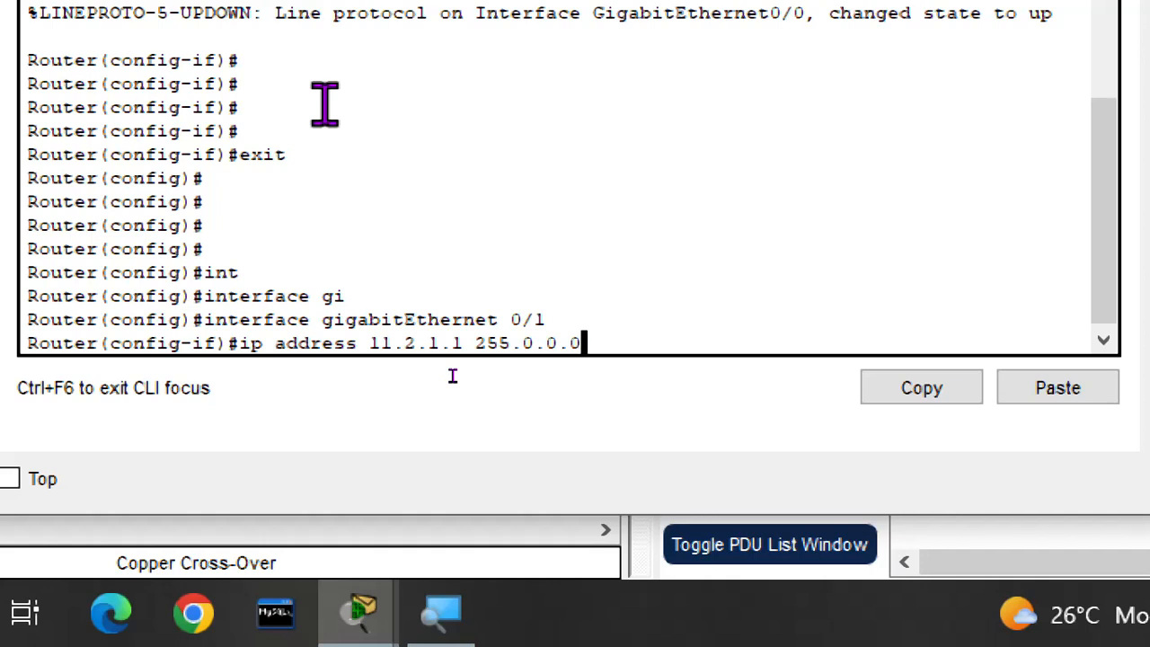
key("Return")
Enable Router0's gigabitEthernet 0/1 interface with no shutdown.
type("no sh")
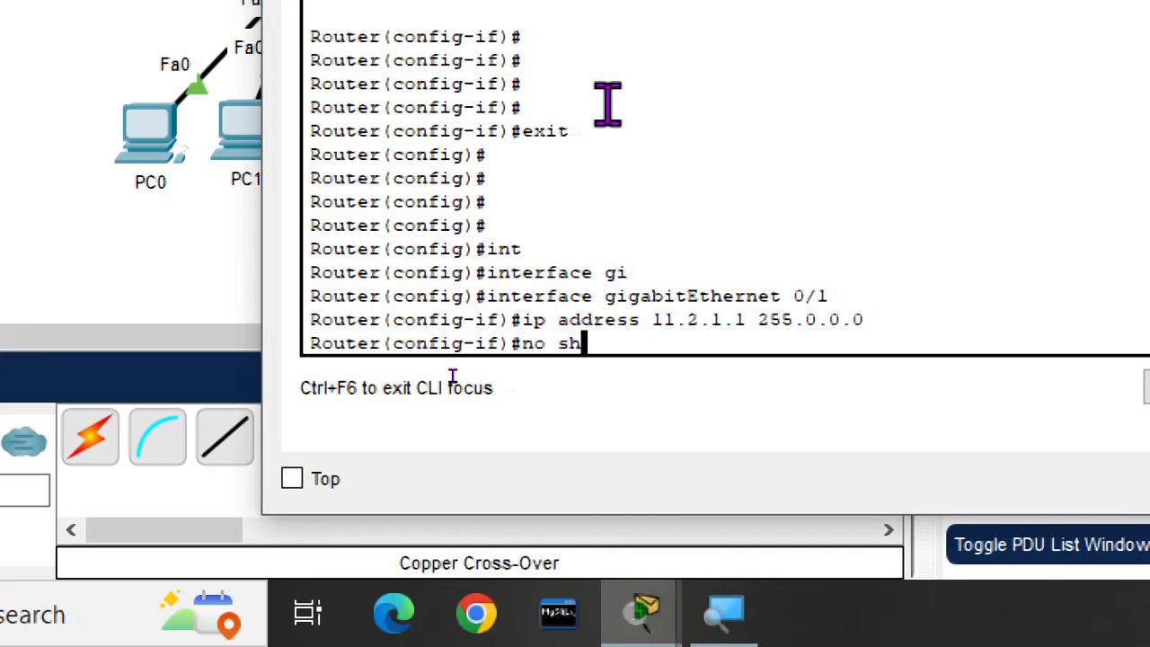
key("Tab")
key("Return")
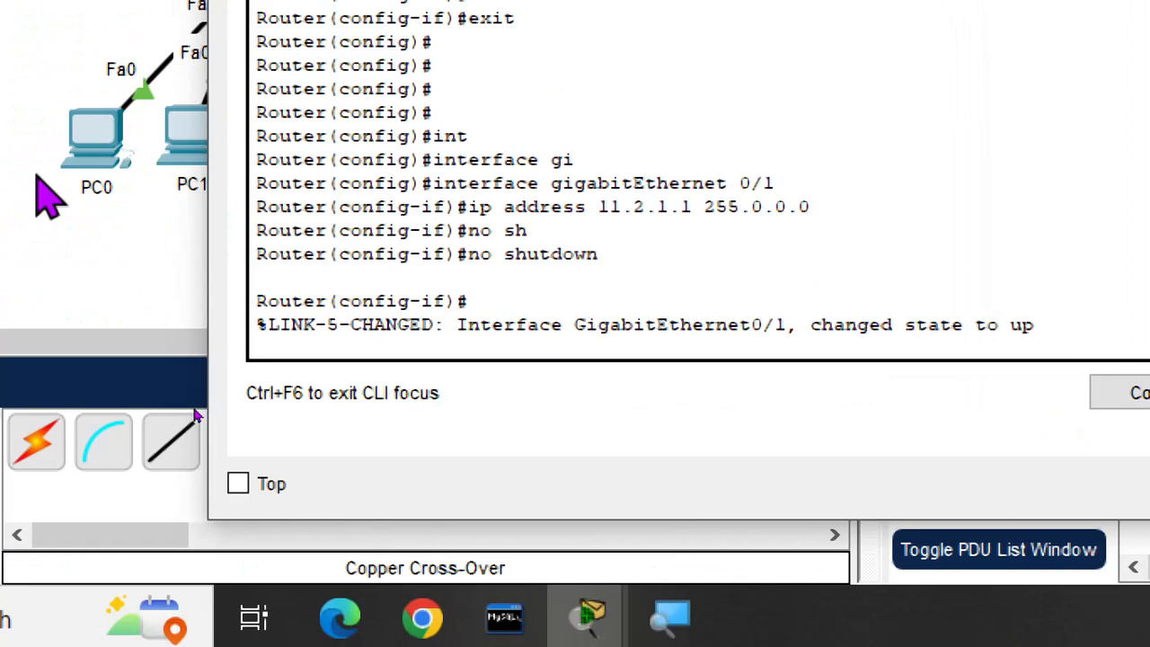
left_click_drag(807, 324, 1052, 321)
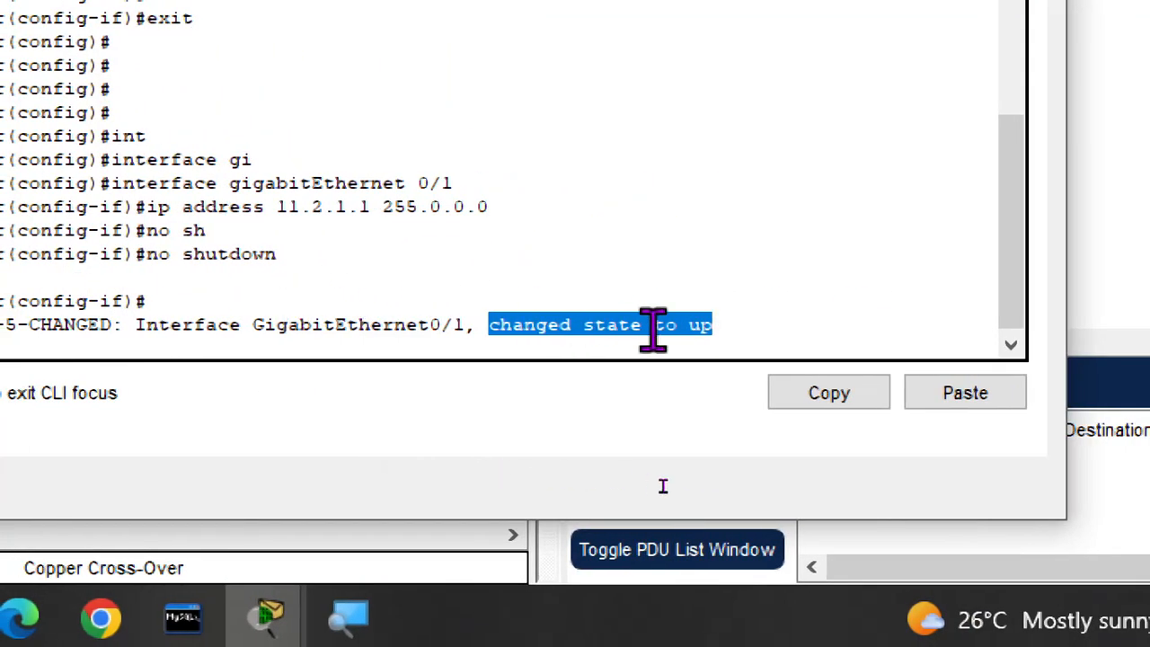
left_click_drag(653, 331, 736, 326)
key("Return")
key("Return")
key("Return")
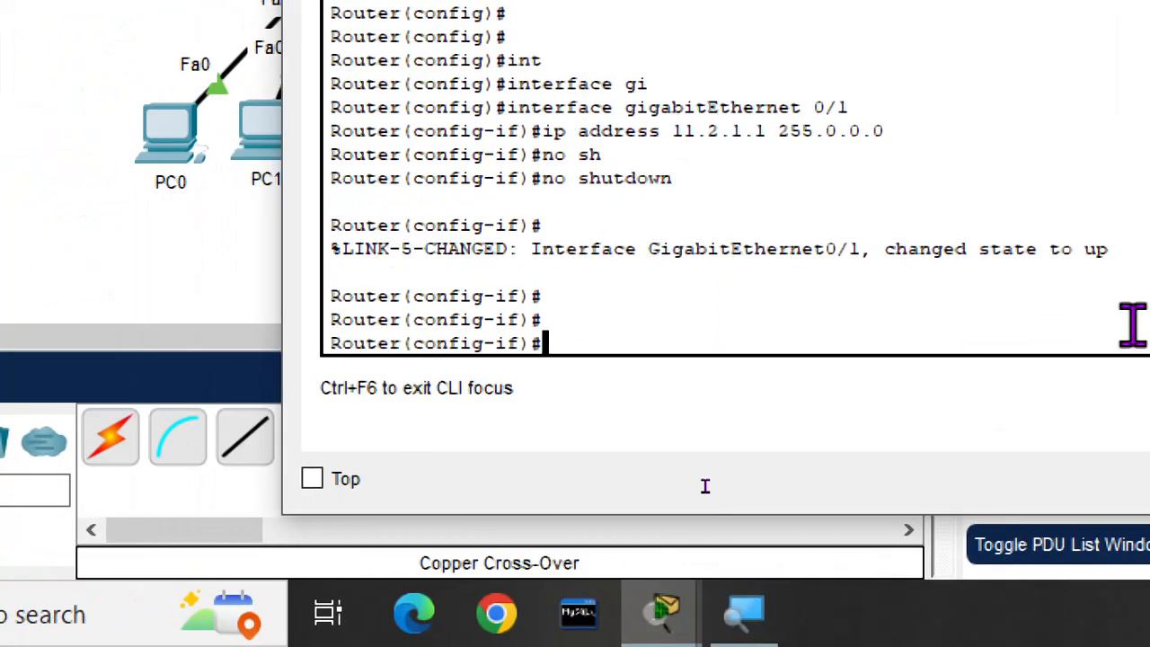
key("Return")
key("Return")
key("Return")
key("Return")
Exit interface configuration mode for gigabitEthernet 0/1 and close Router0's configuration window.
type("e")
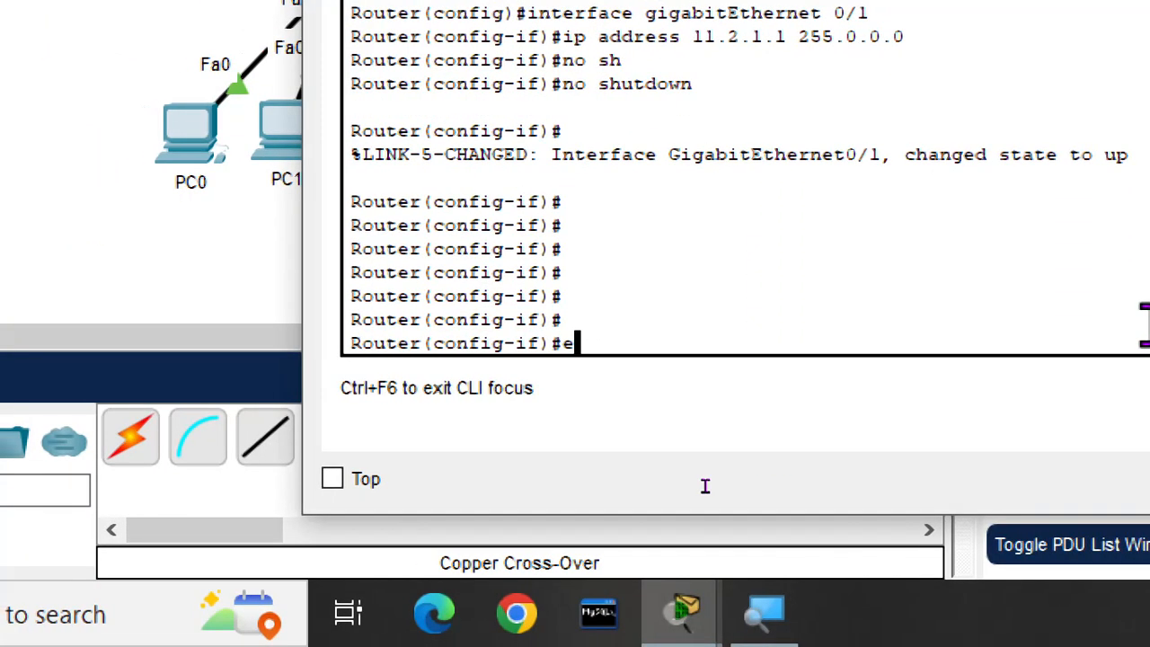
type("it")
key("BackSpace")
key("BackSpace")
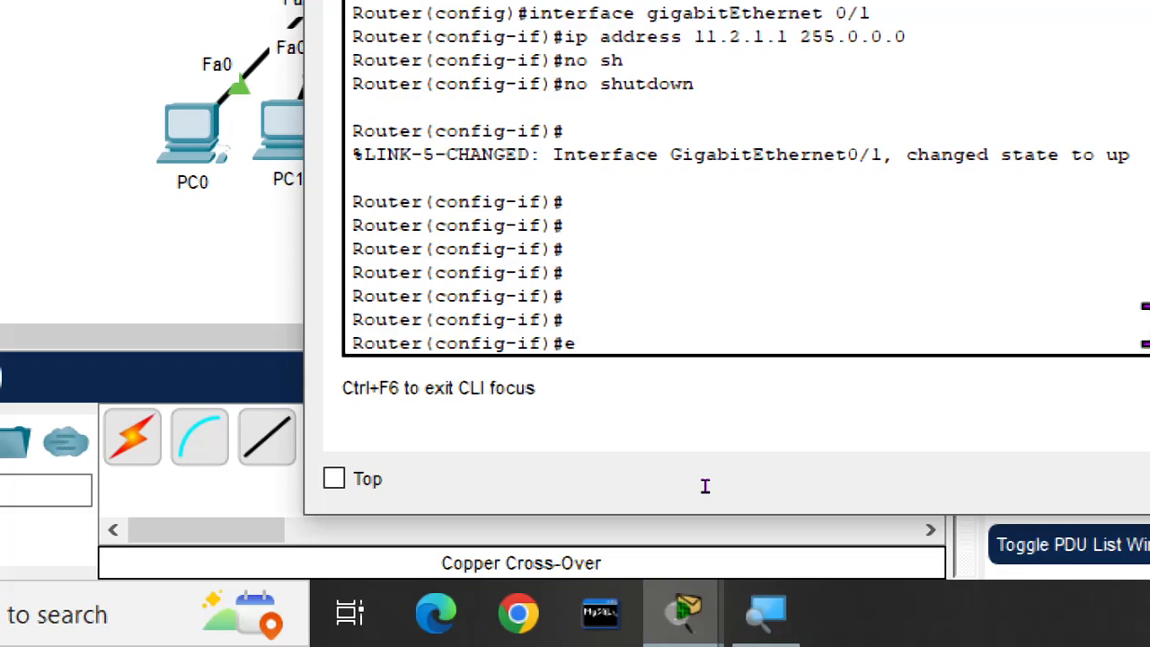
type("xit")
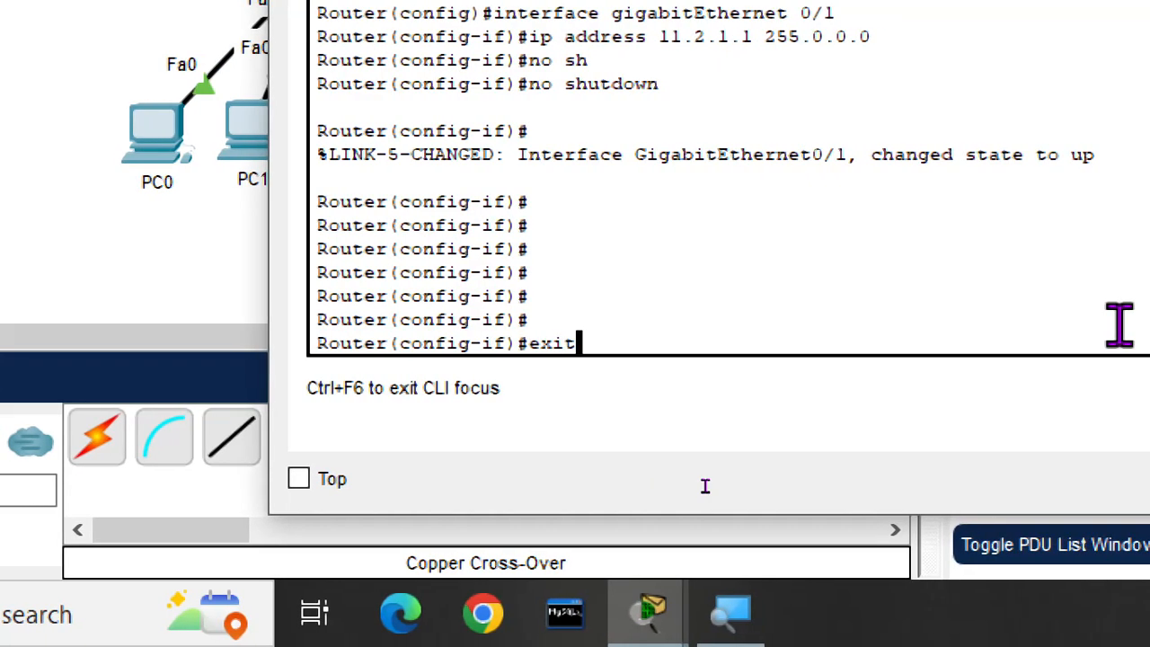
key("Return")
key("Return")
key("Return")
key("Return")
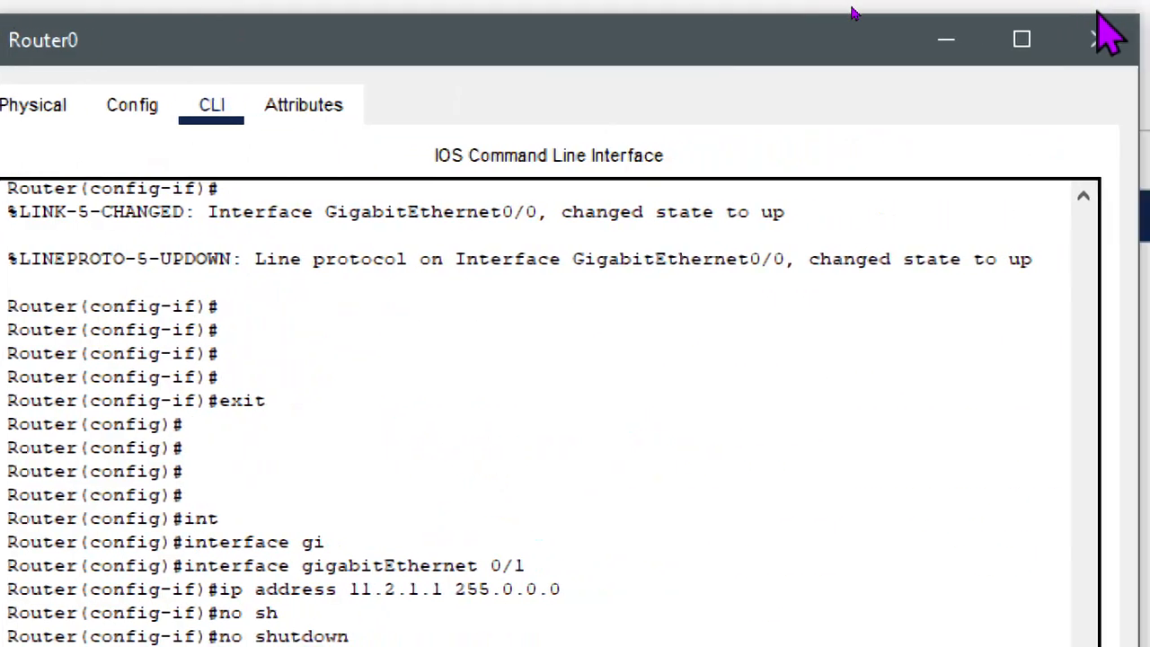
left_click(1098, 39)
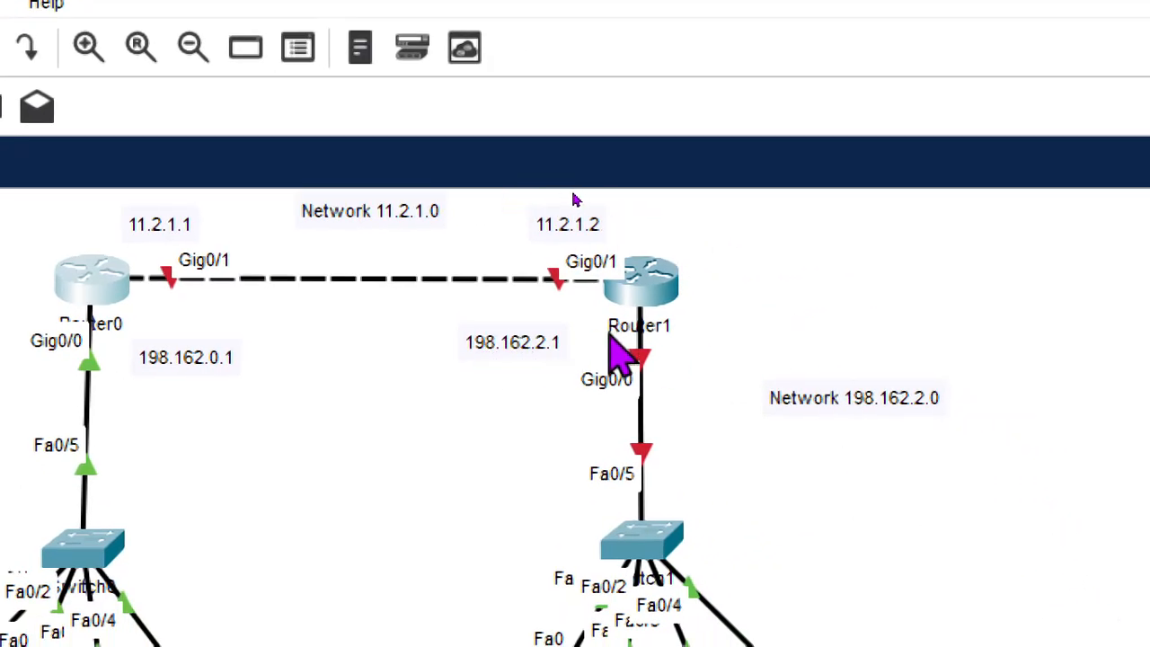
Open Router1's command line and answer no to the initial configuration dialog to reach the user prompt.
left_click(639, 319)
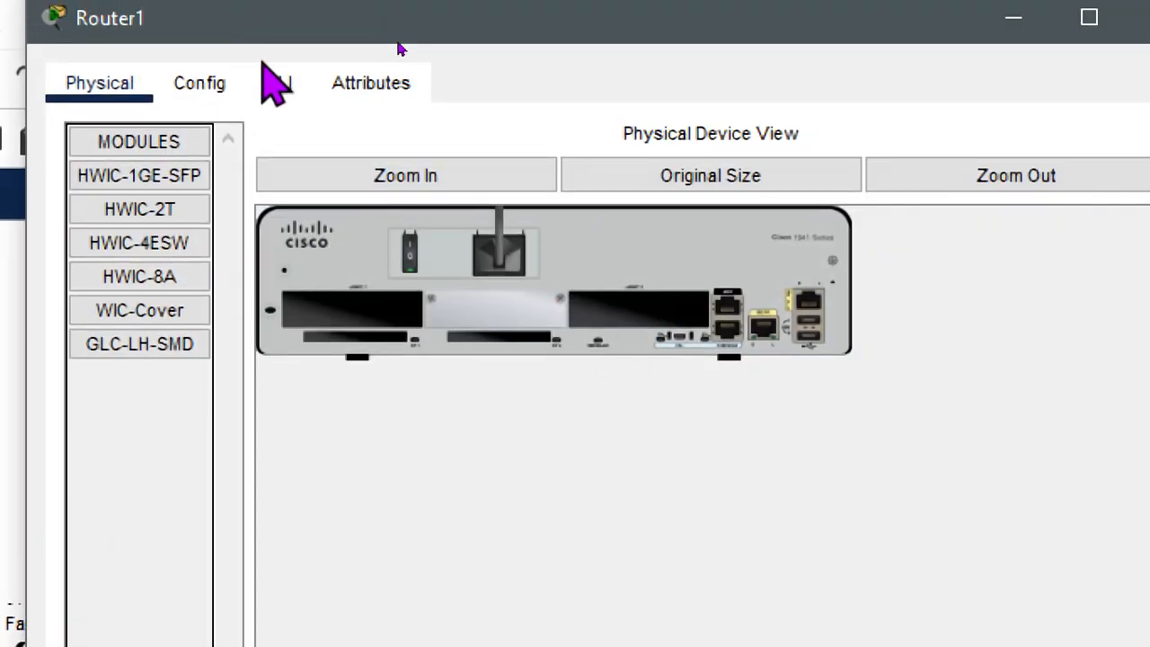
left_click(280, 83)
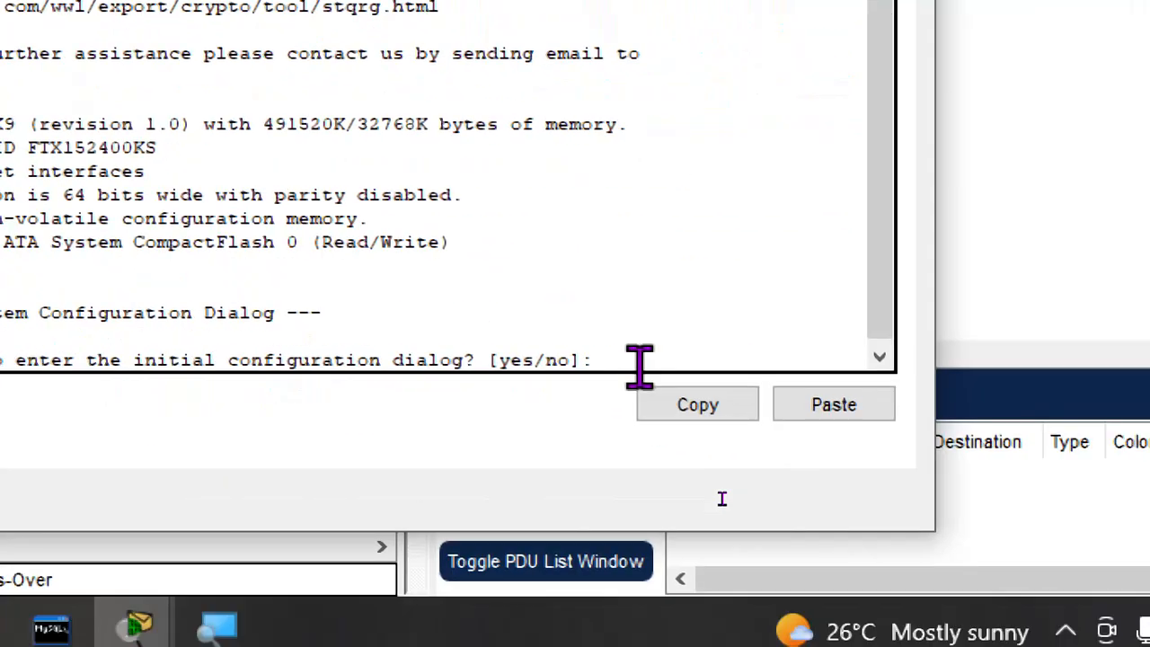
type("no")
key("Return")
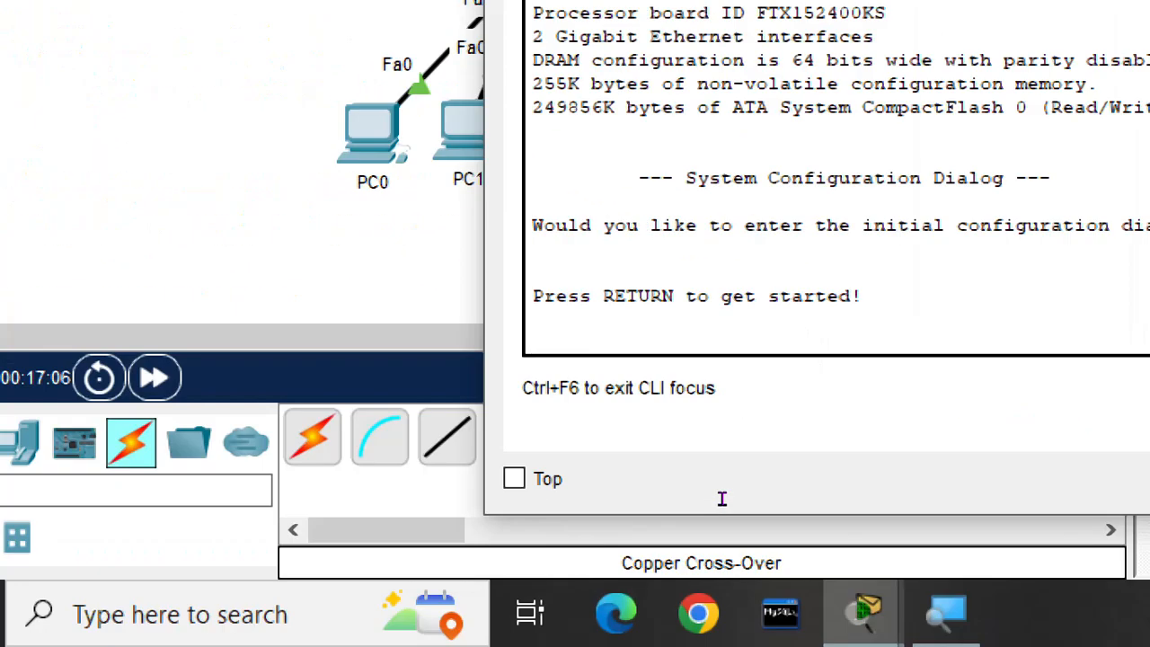
key("Return")
key("Return")
key("Return")
key("Return")
Enter privileged EXEC mode on Router1 with the enable command.
type("enabk")
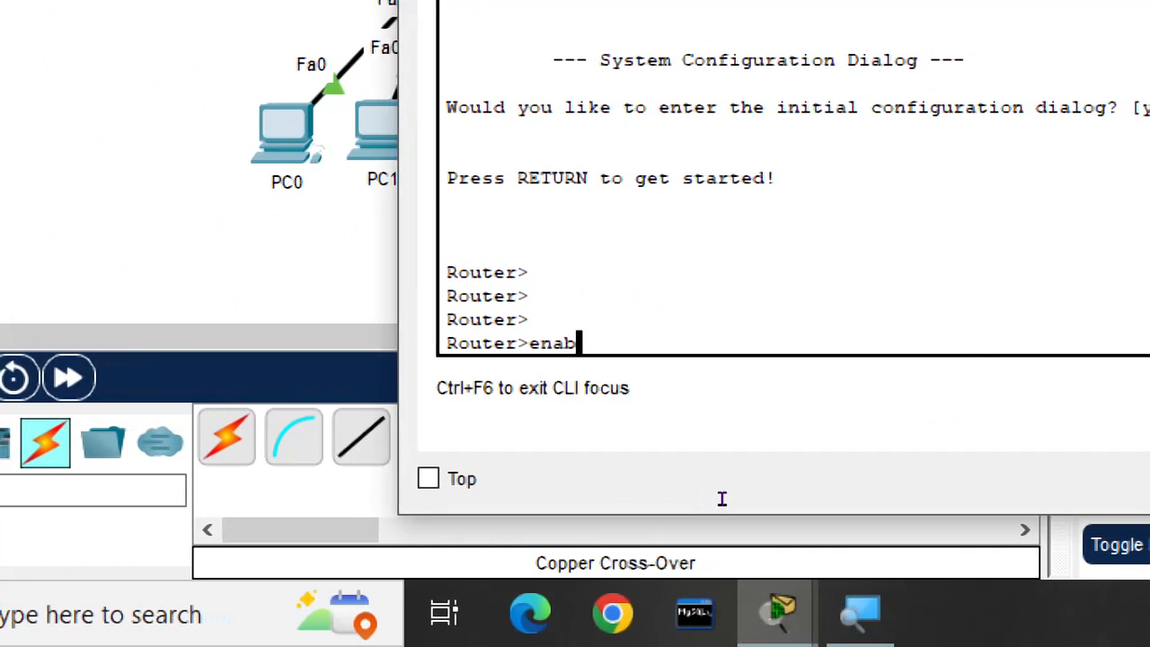
key("BackSpace")
type("le")
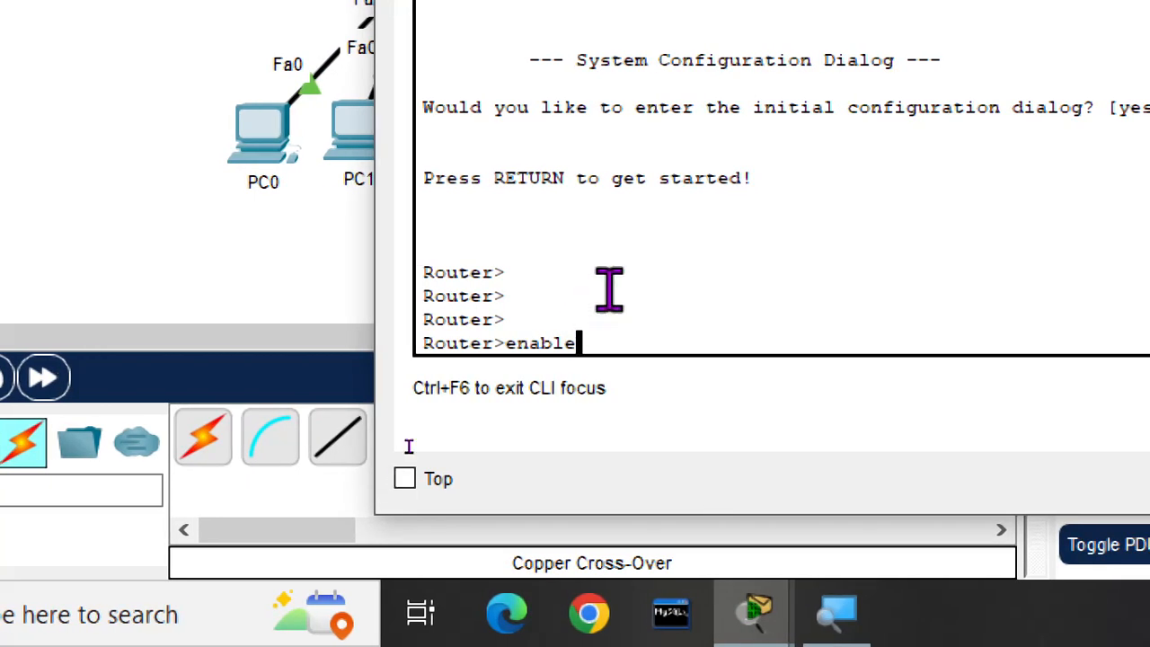
key("Return")
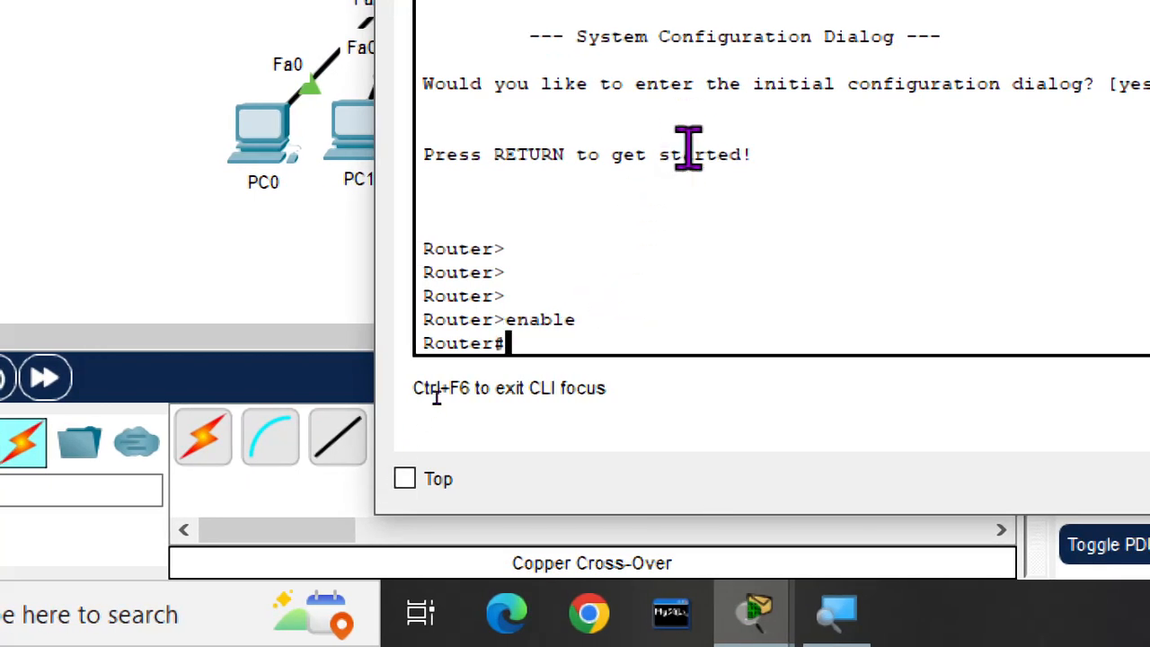
key("Return")
key("Return")
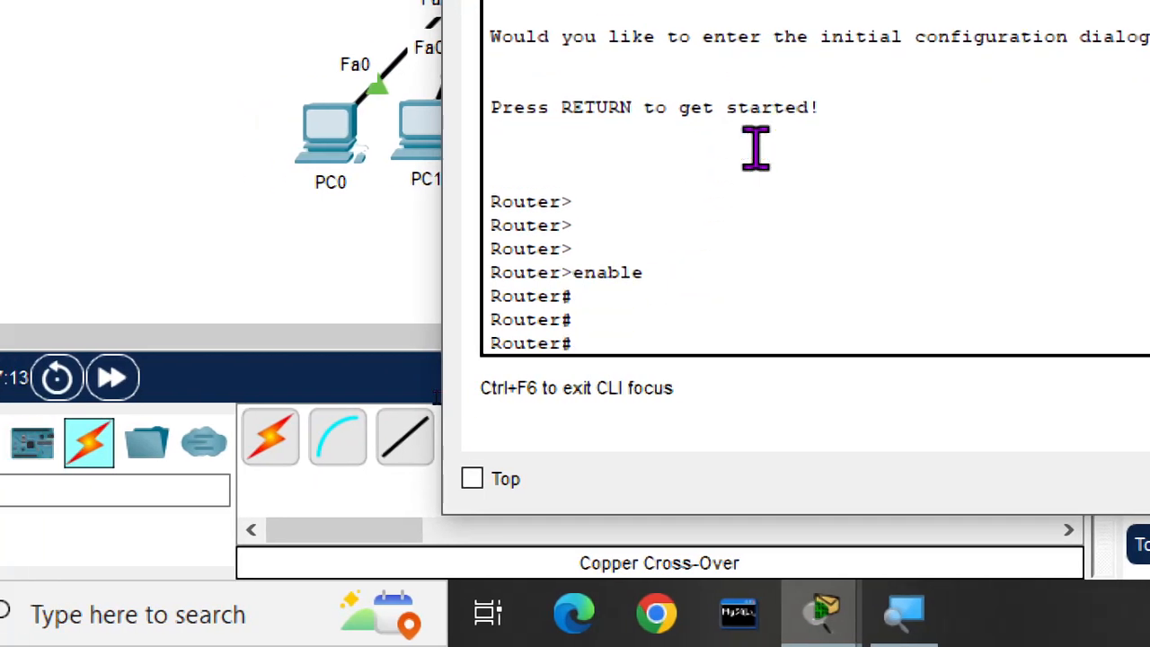
Enter Router1's global configuration mode with the configure terminal command.
type("conf")
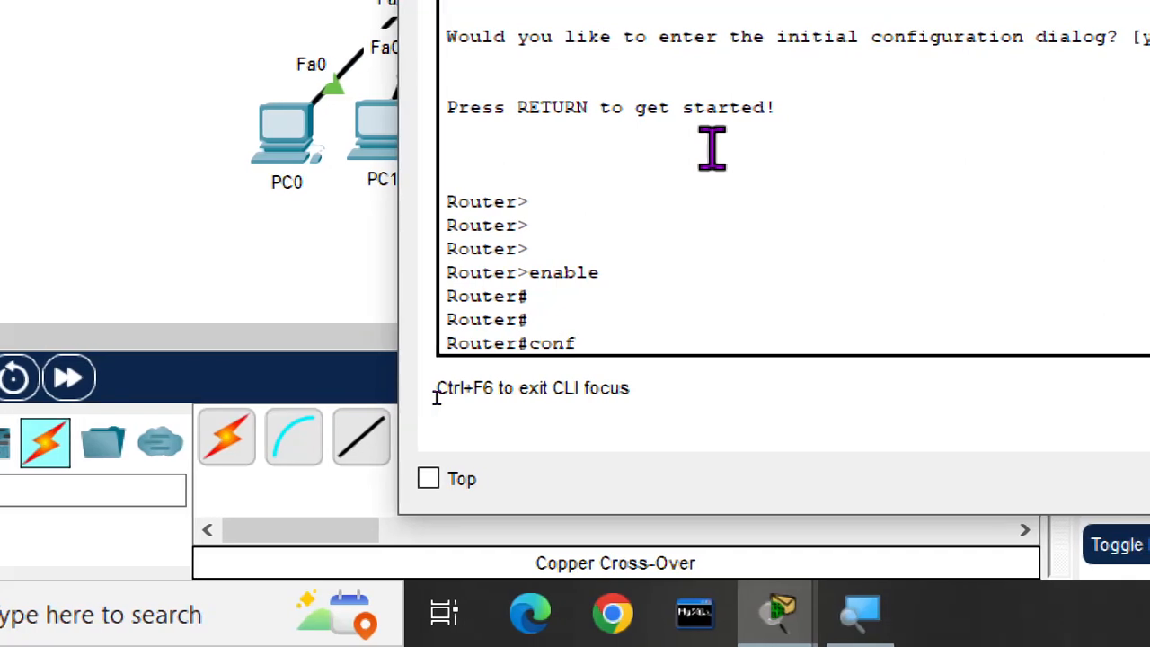
type("igure te")
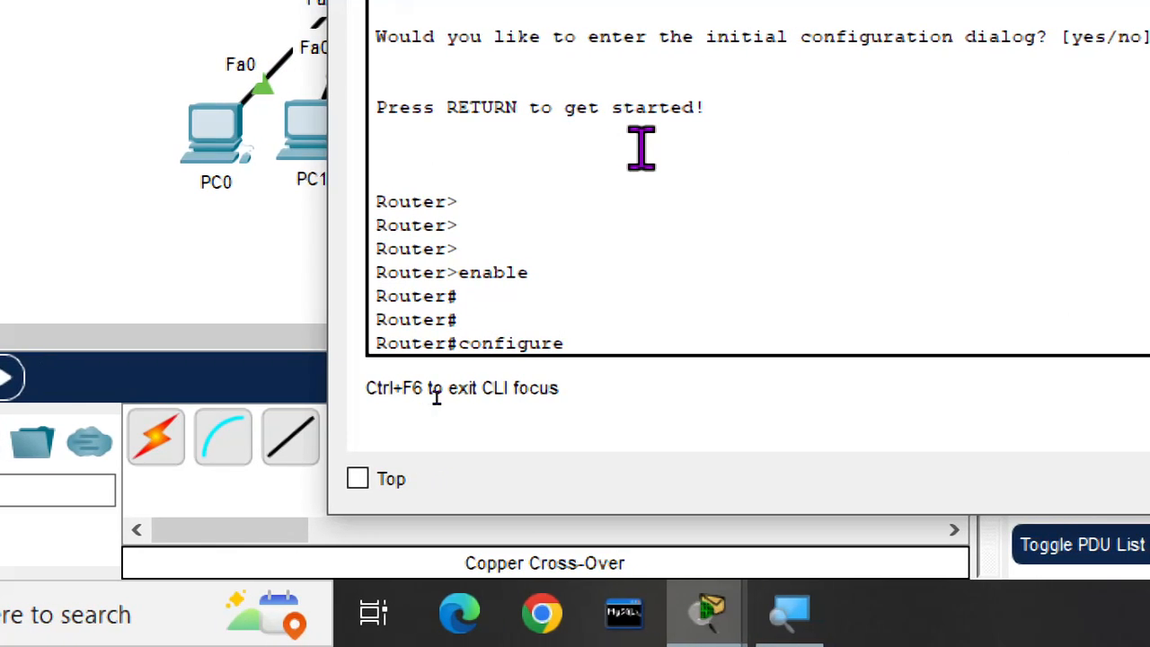
type("rm")
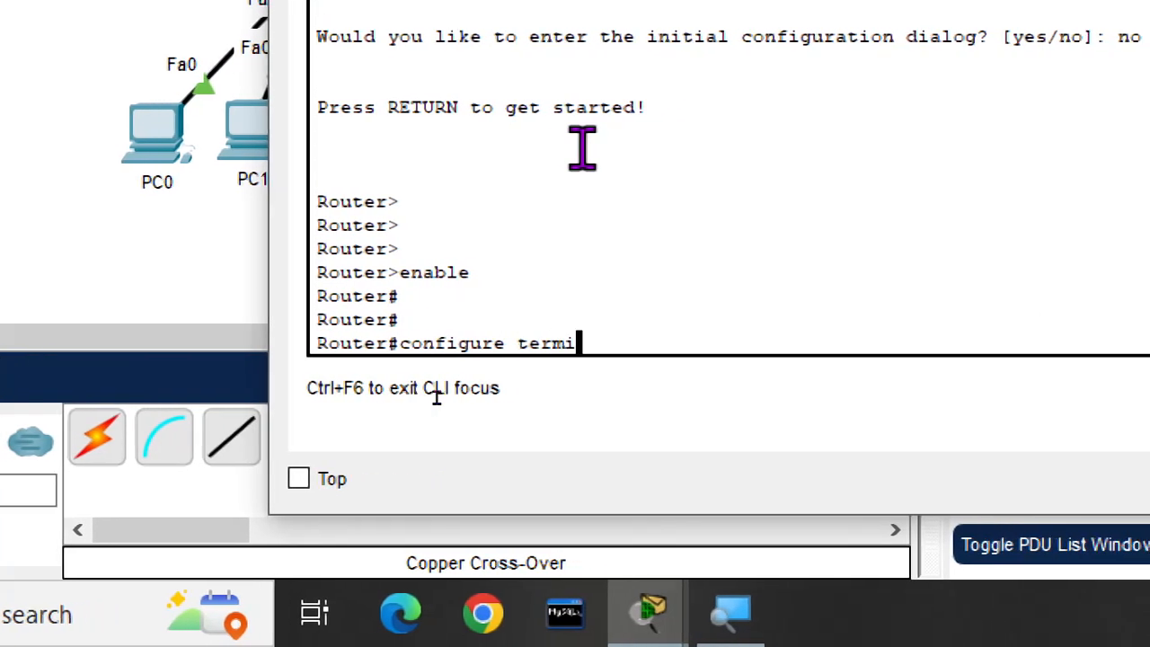
type("nal")
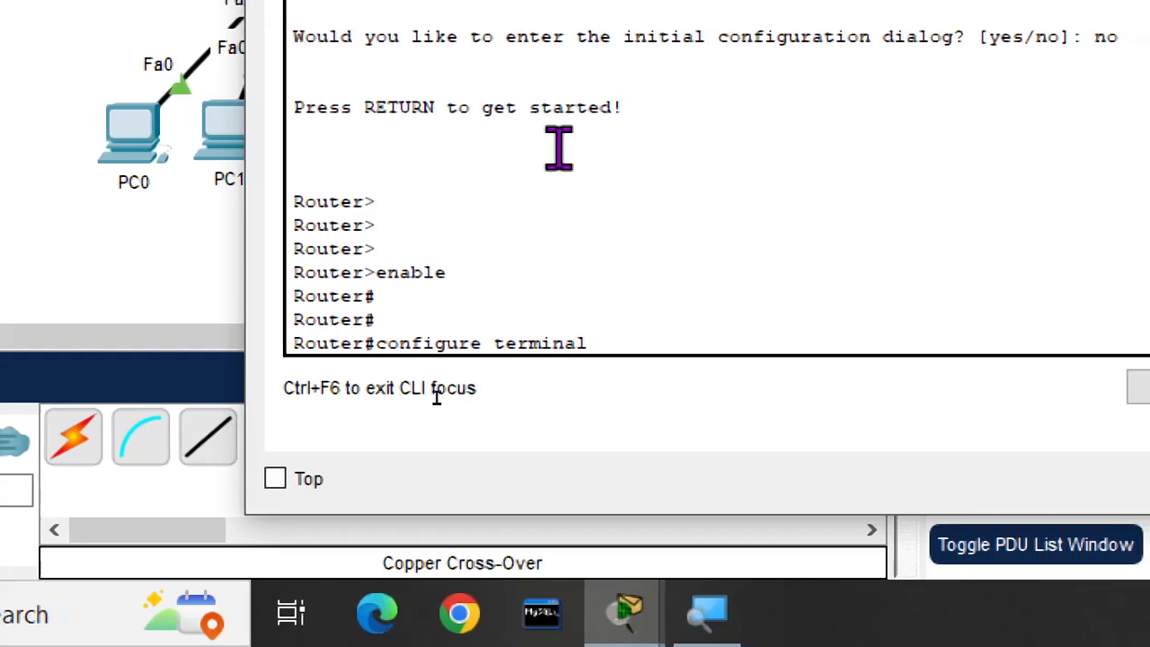
key("Return")
key("Return")
key("Return")
key("Return")
key("Return")
key("Return")
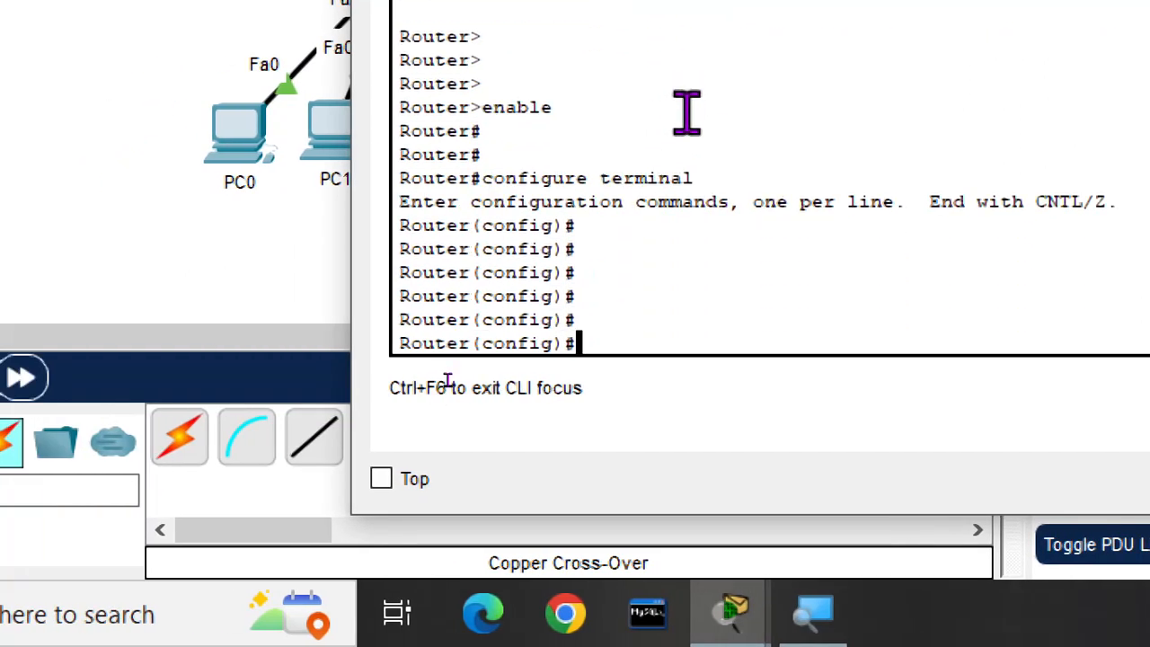
Enter interface configuration mode for Router1's gigabitEthernet 0/0.
type("int")
key("Tab")
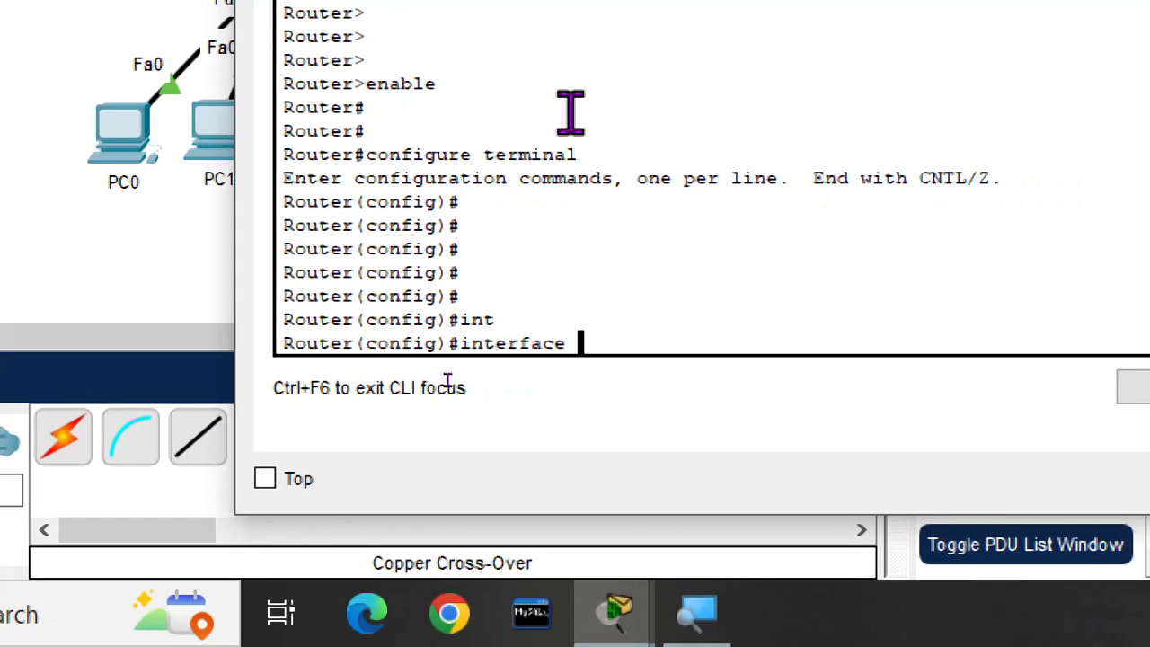
type("g")
key("Tab")
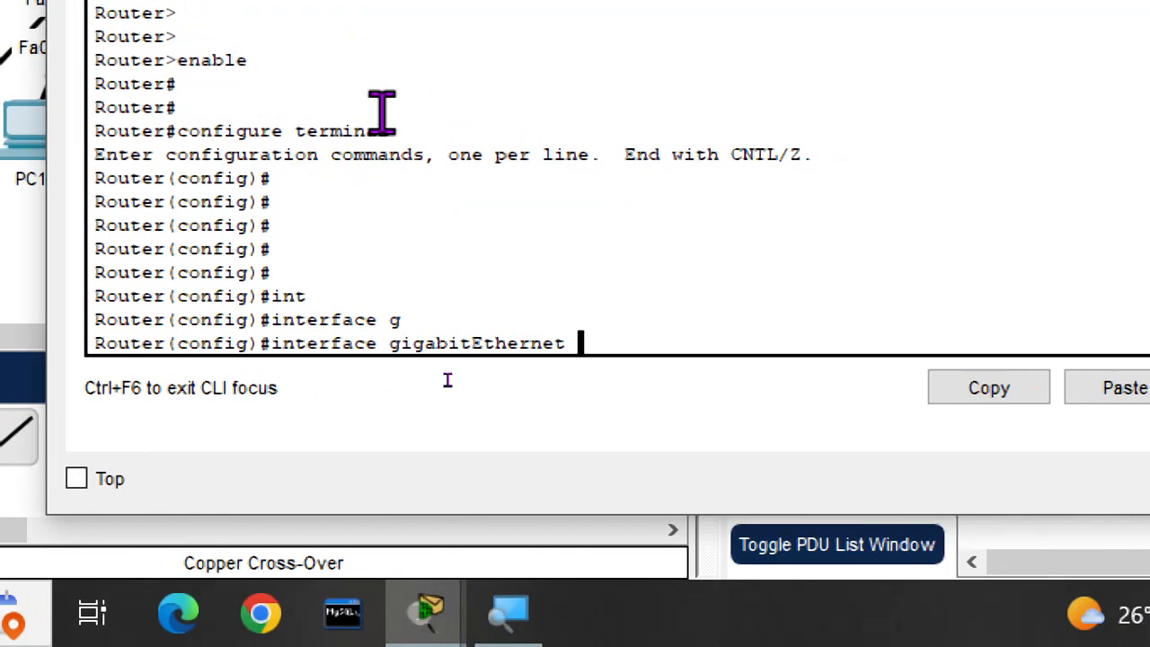
type("0/0")
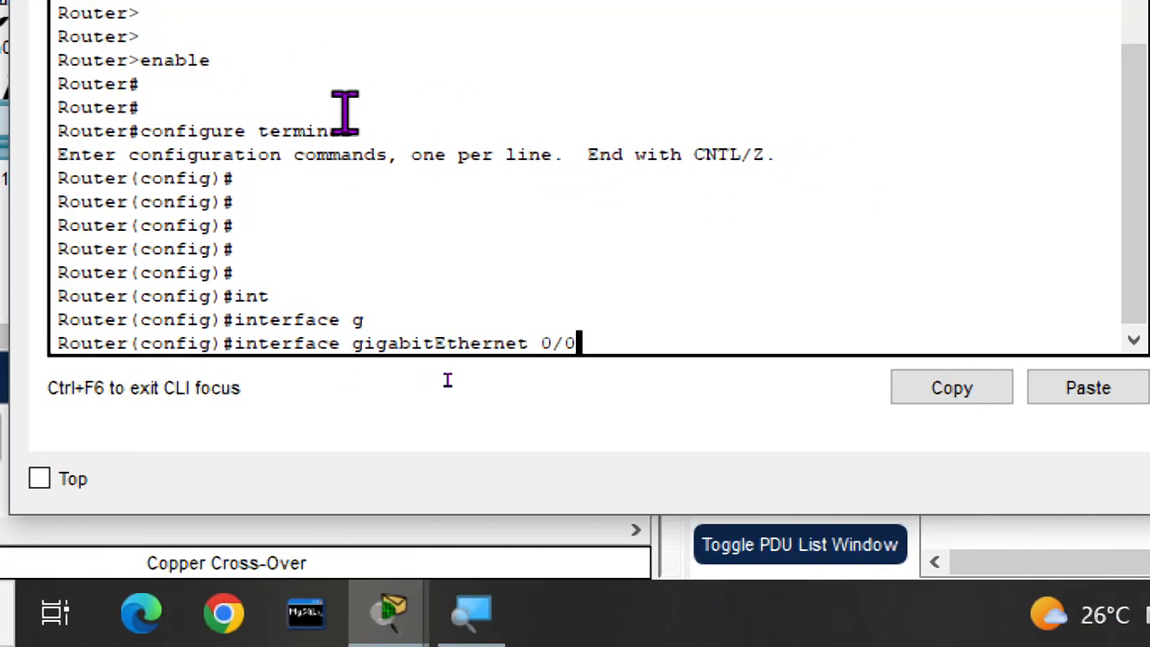
key("Return")
Assign IP address 198.162.2.1 with subnet mask 255.255.255.0 to Router1's gigabitEthernet 0/0 interface, checking the address against the topology label.
type("ip addre")
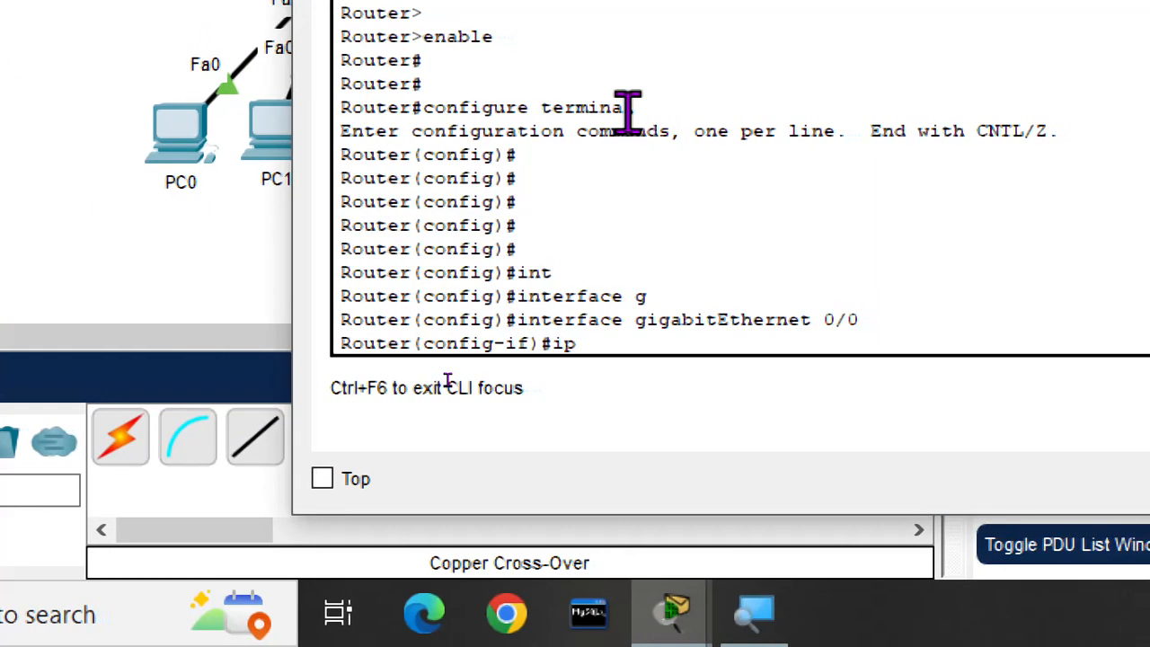
type("ss")
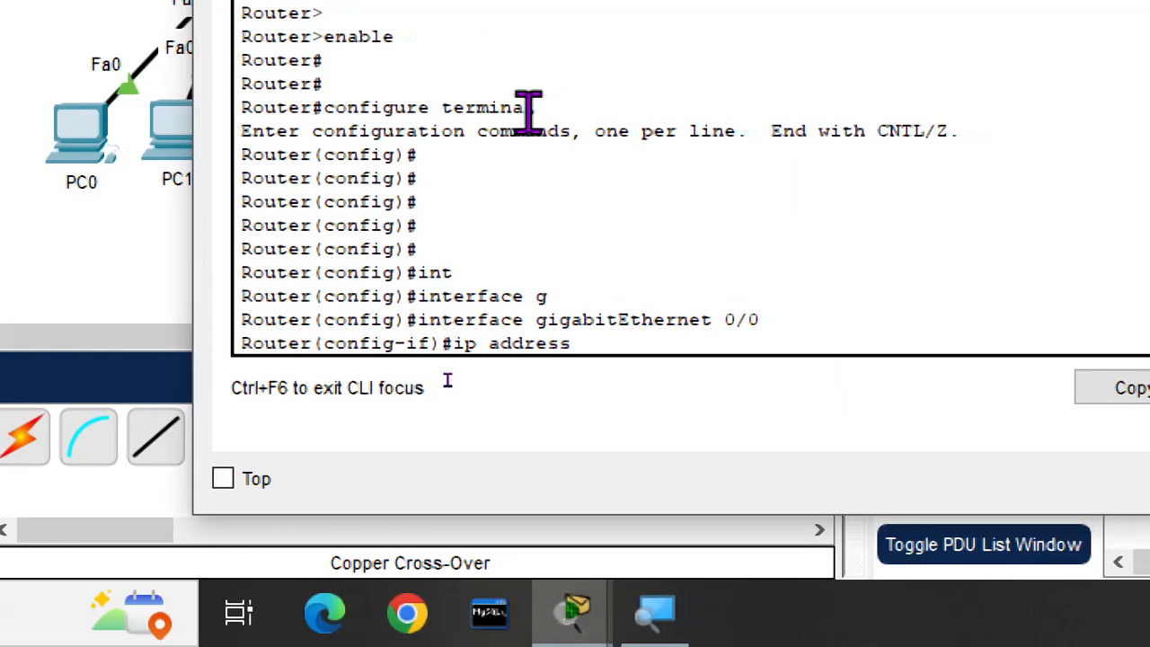
left_click(127, 258)
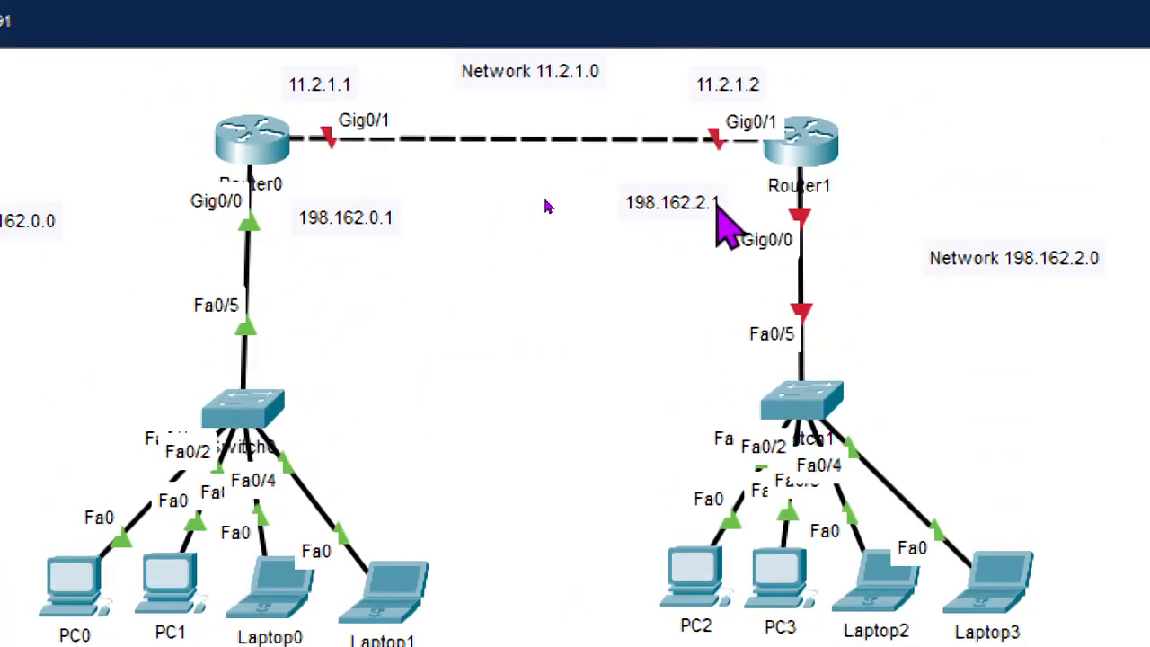
left_click(798, 146)
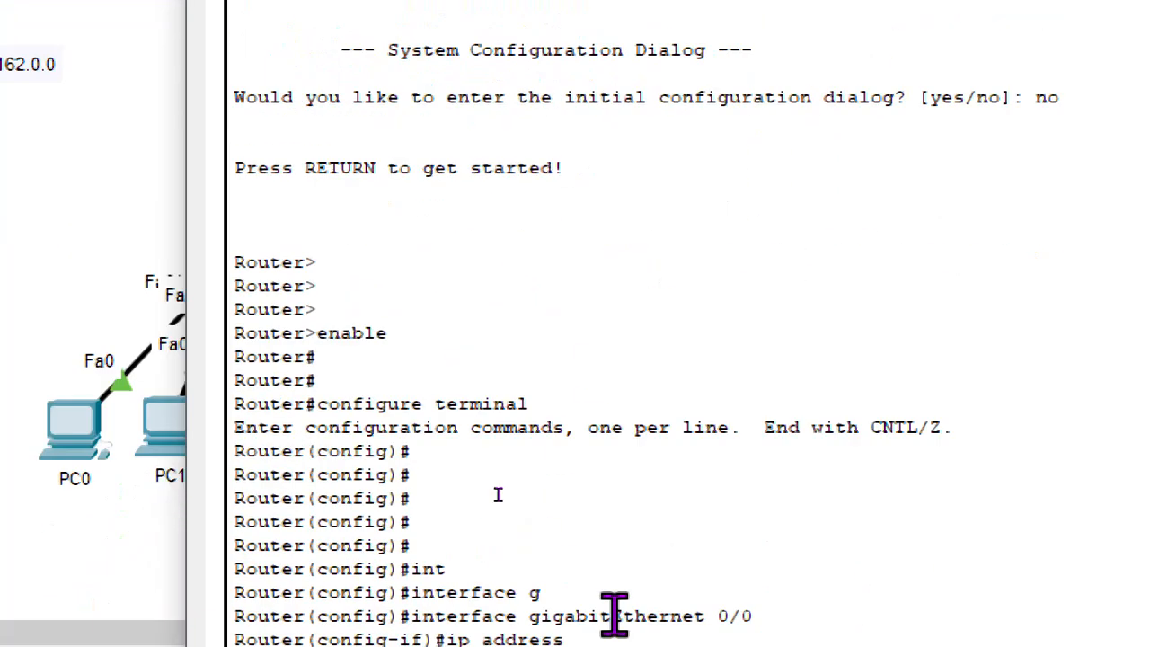
type("198.")
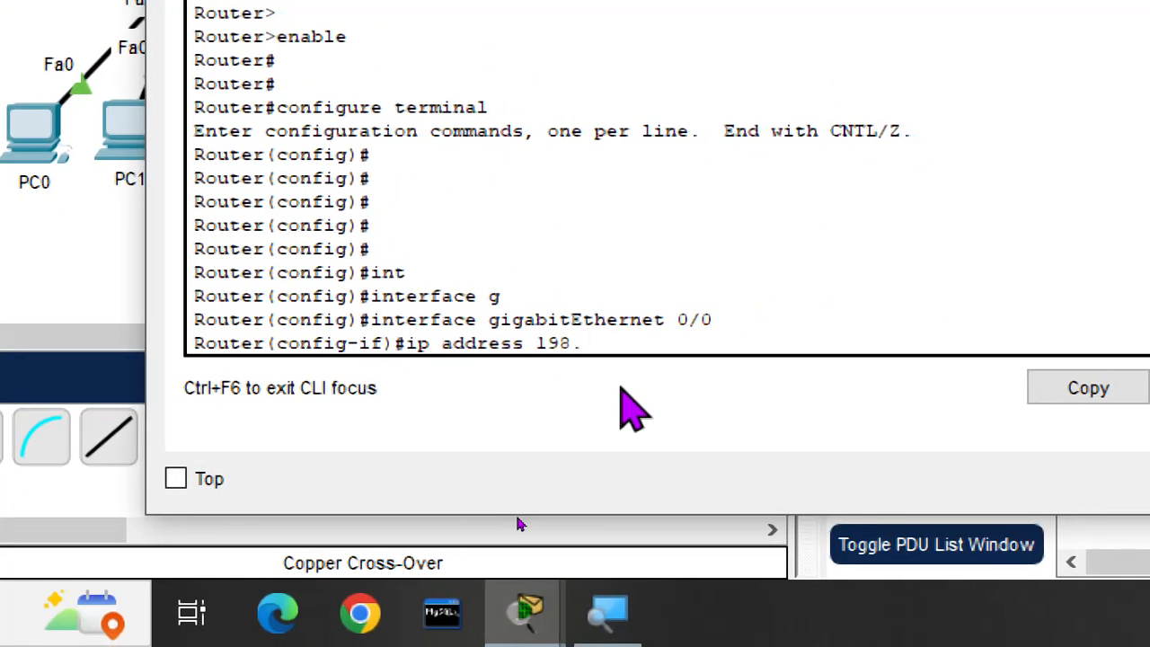
type("62")
key("BackSpace")
key("BackSpace")
type("162.2.")
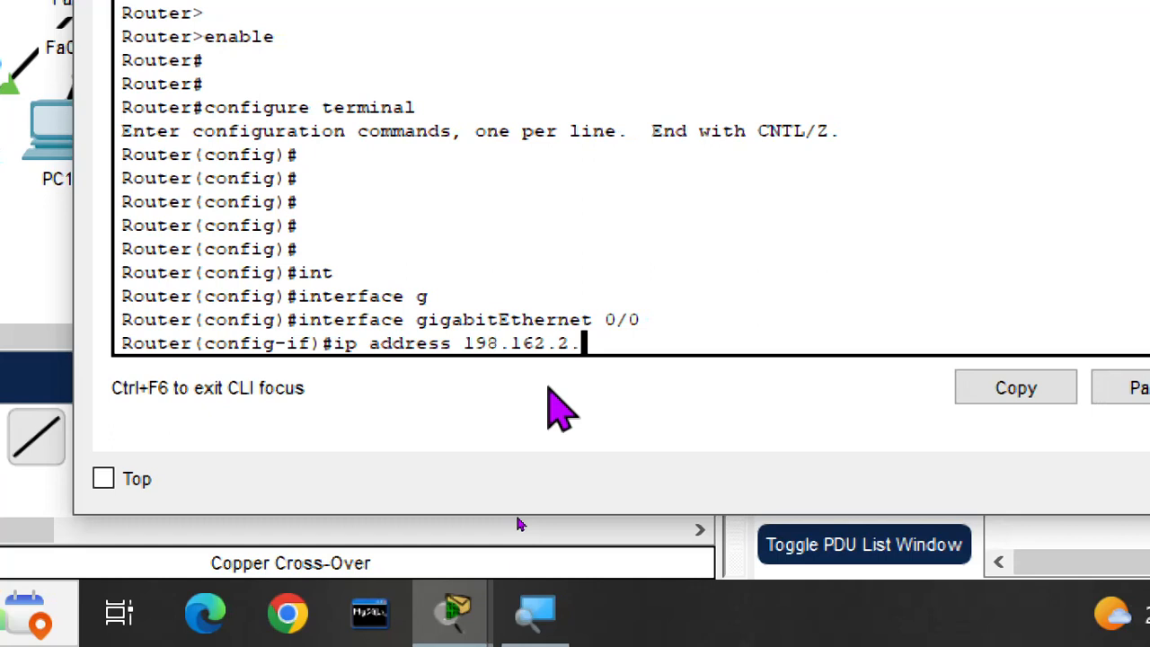
type("1 2")
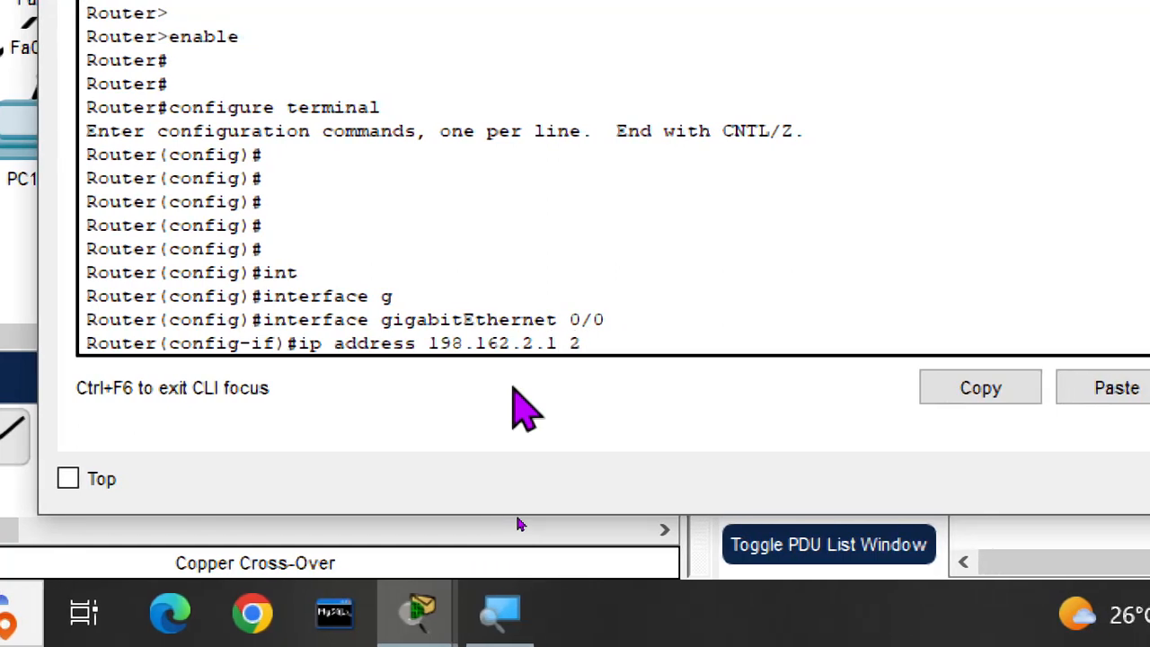
type("55.25")
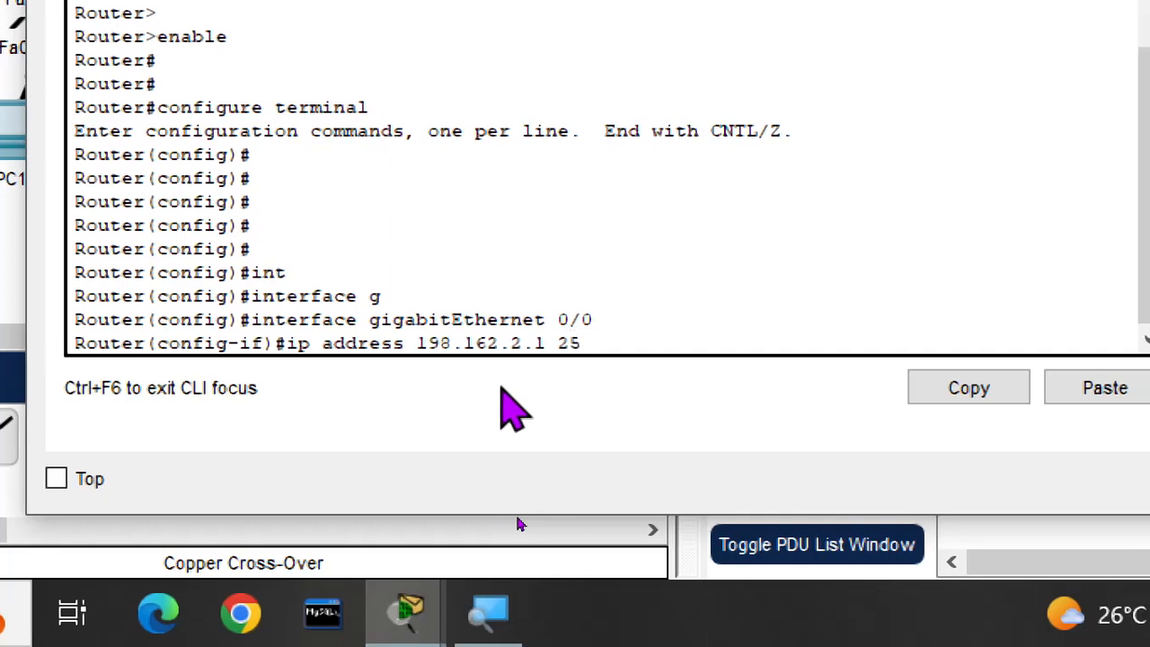
type("5.255")
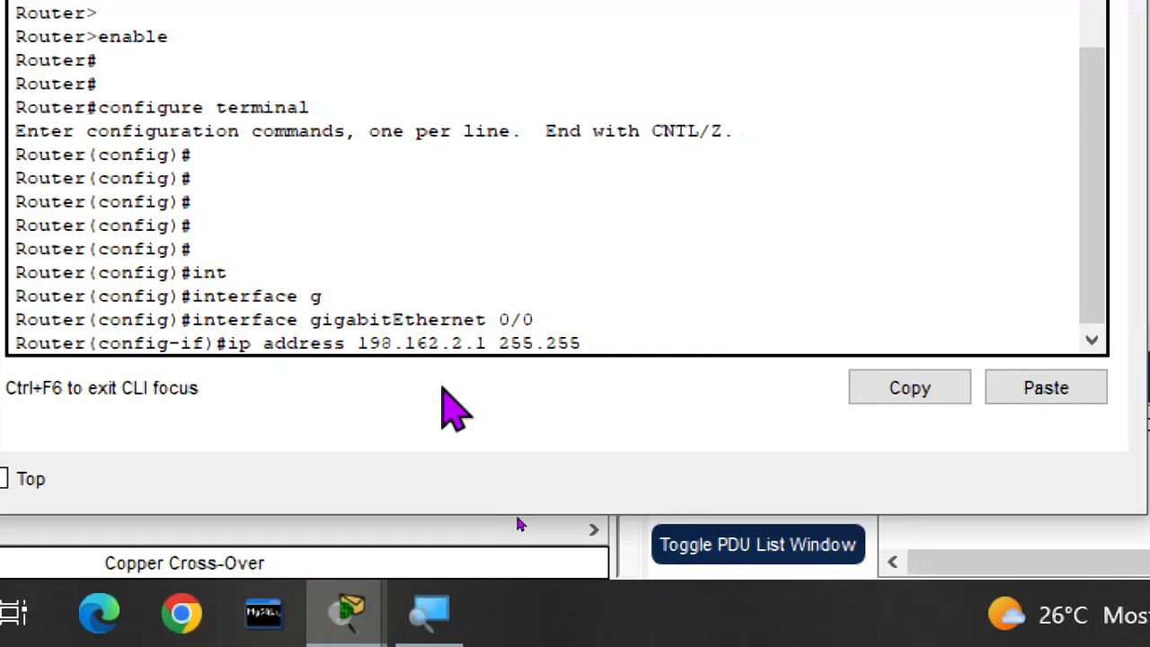
type(".0")
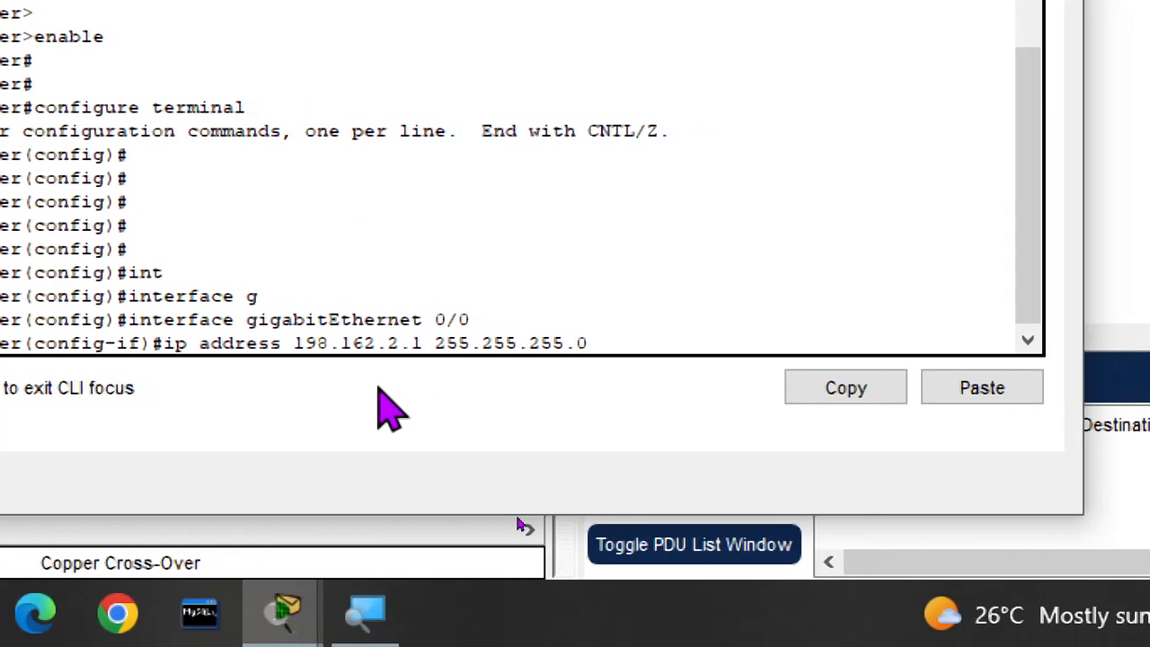
key("Return")
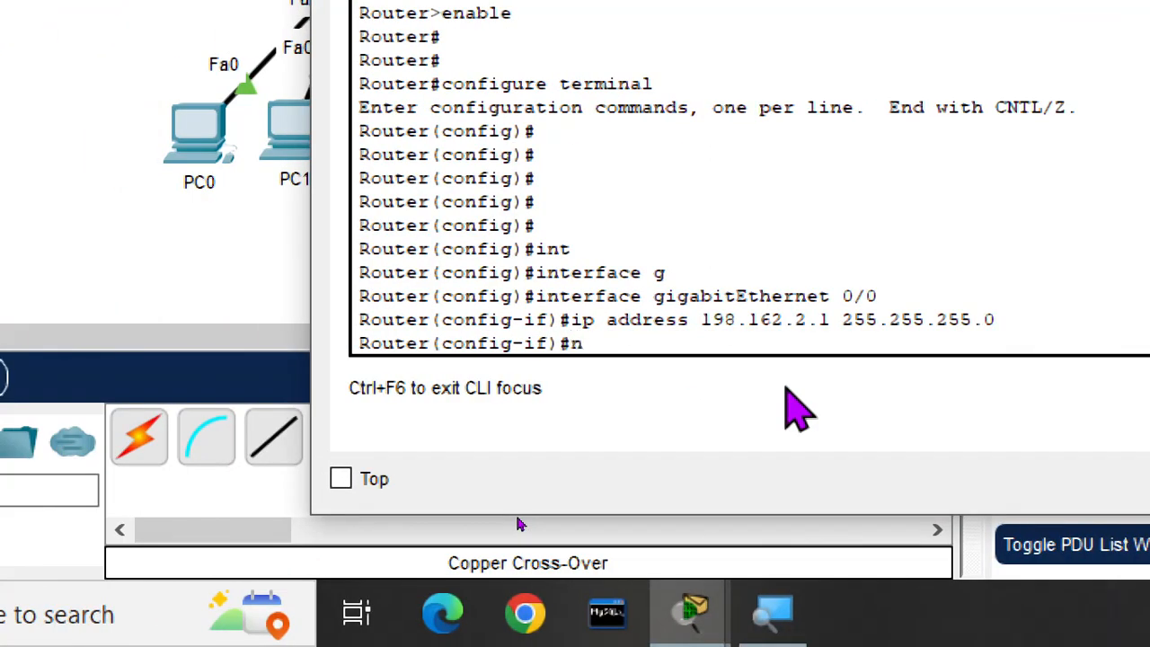
Enable Router1's gigabitEthernet 0/0 interface with no shutdown.
type("no sh")
key("Tab")
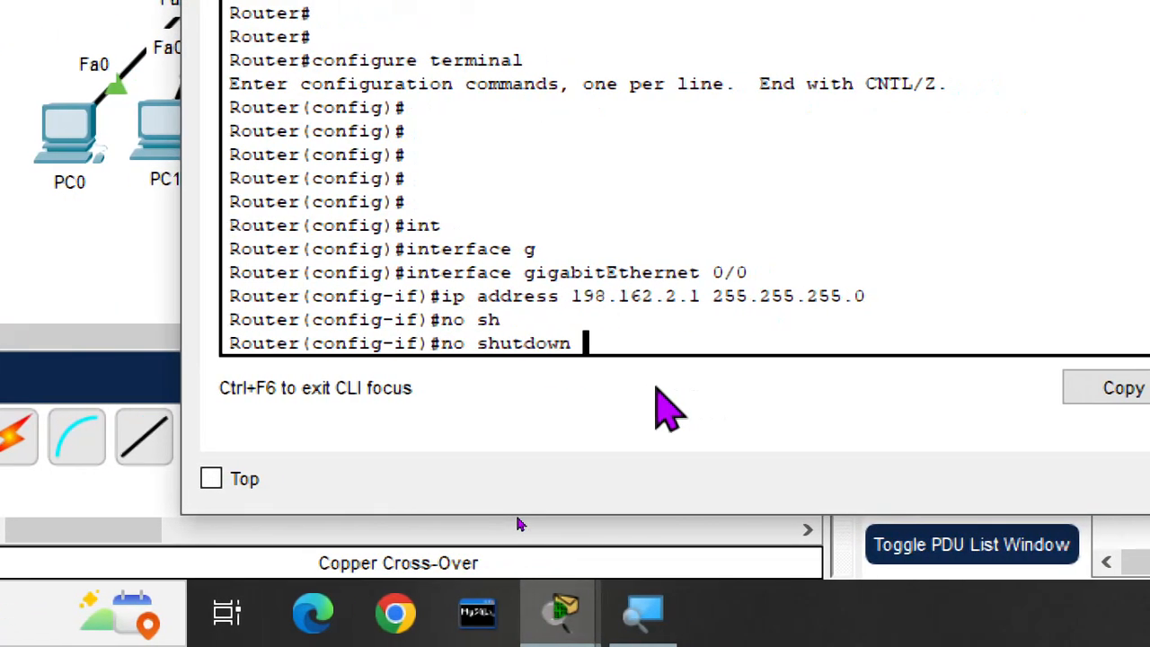
key("Return")
key("Return")
key("Return")
key("Return")
key("Return")
key("Return")
key("Return")
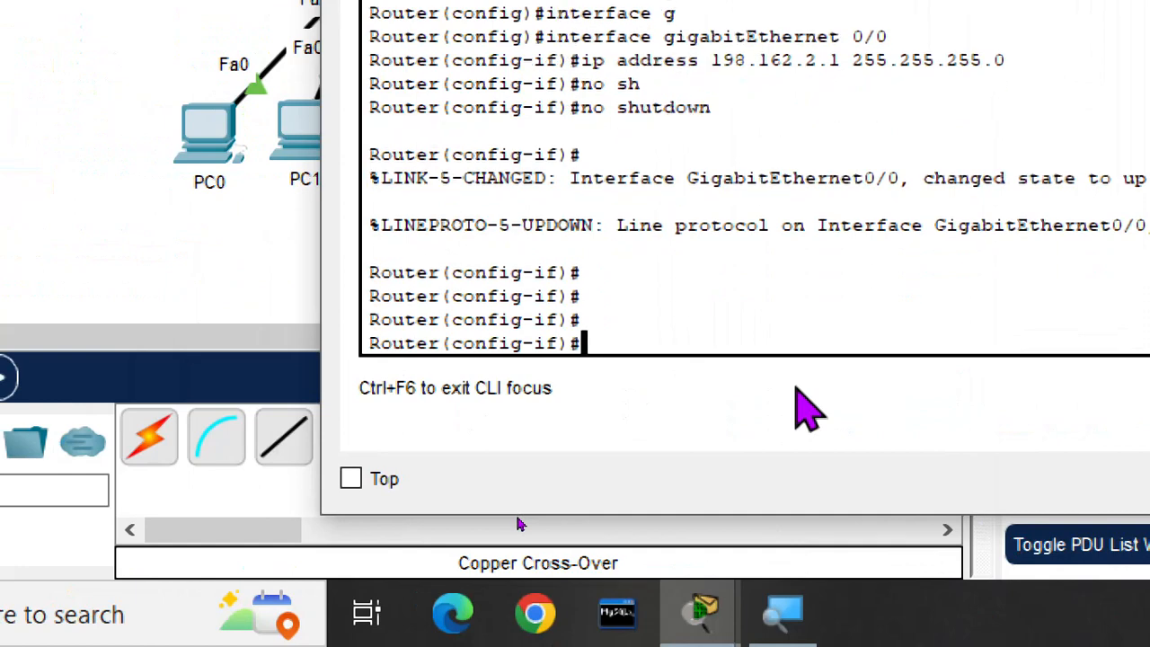
Exit gigabitEthernet 0/0 interface configuration and return to Router1's global configuration mode.
type("exit")
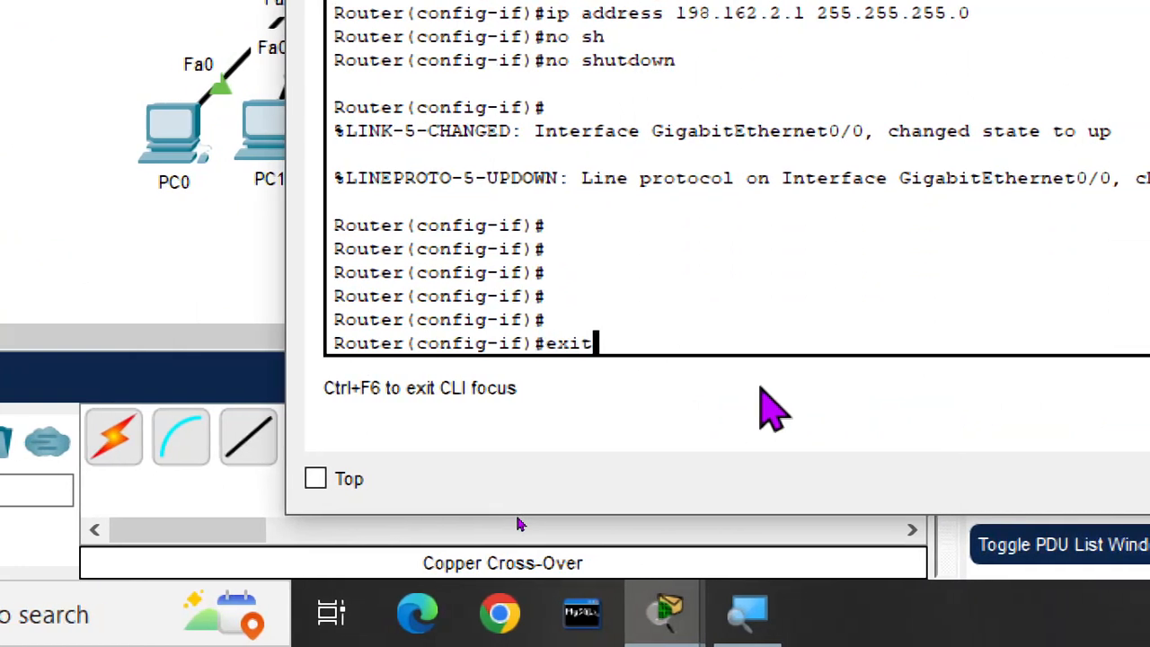
key("Return")
key("Return")
key("Return")
key("Return")
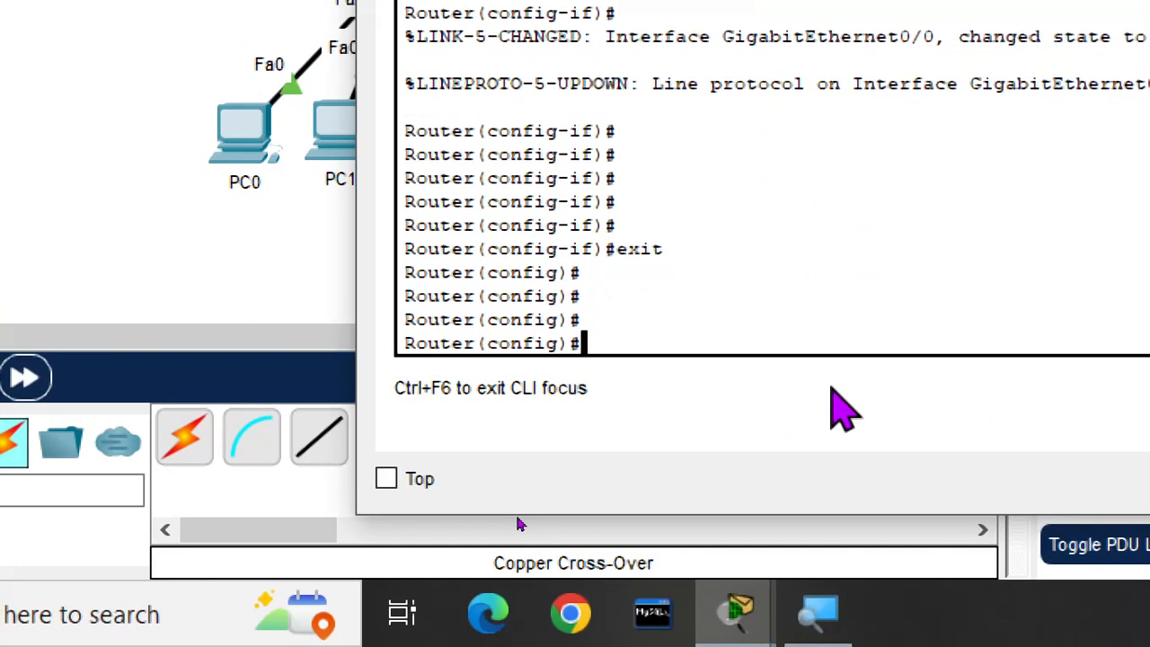
Enter interface configuration mode for Router1's gigabitEthernet 0/1.
type("int")
key("Tab")
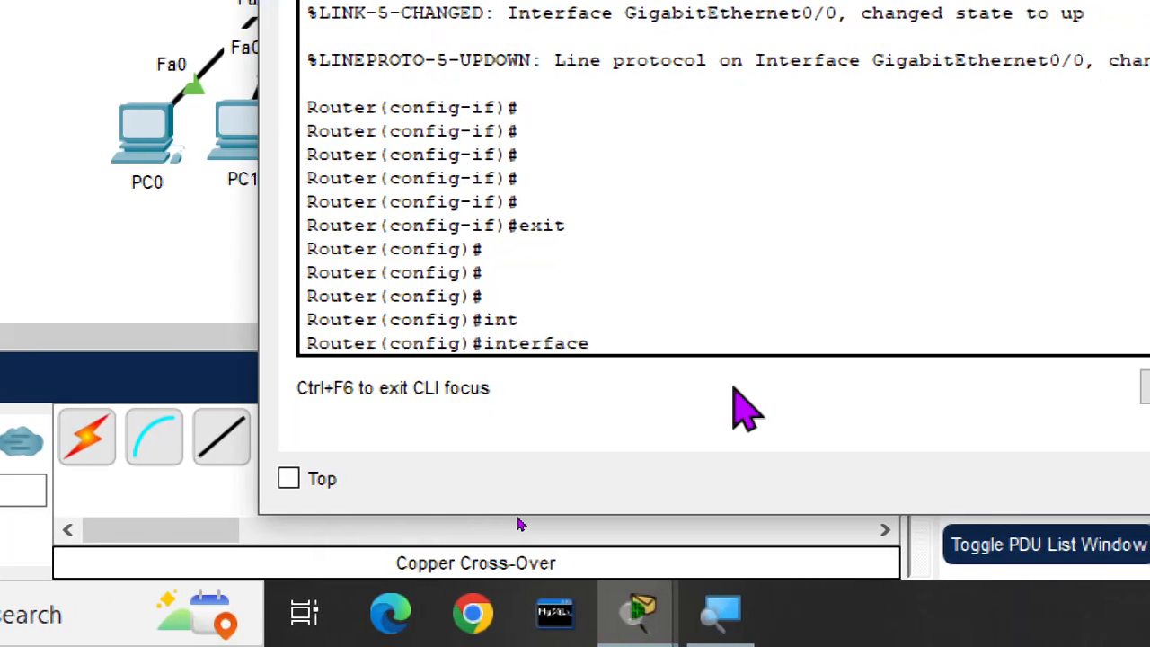
type("gi")
key("Tab")
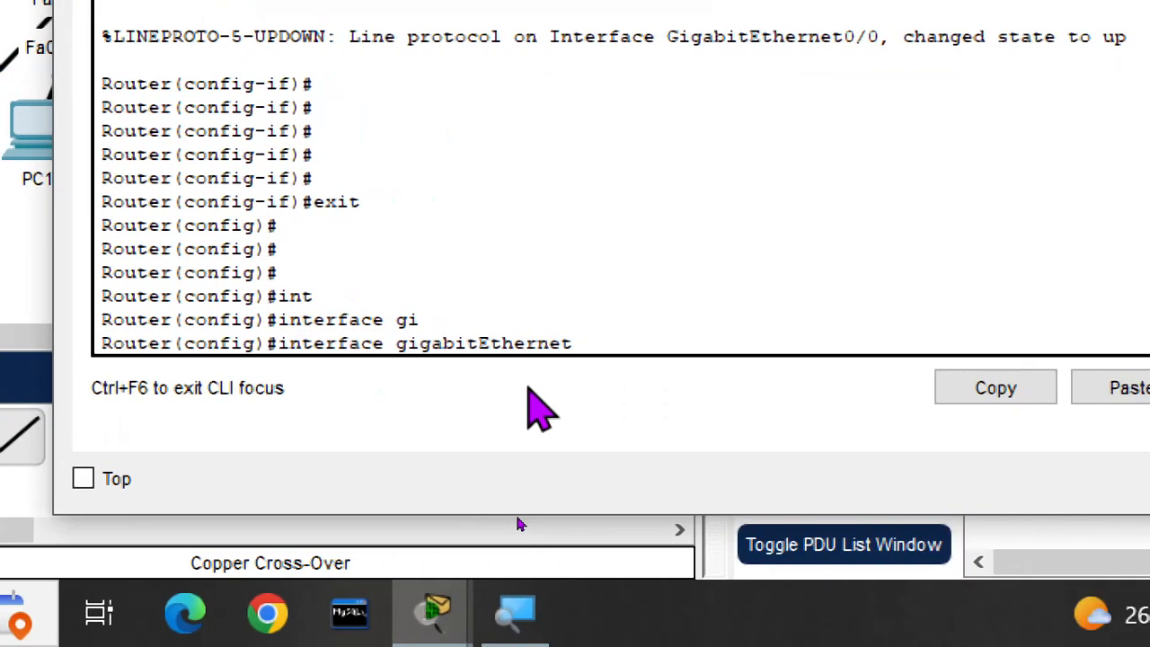
type("0/1")
key("Return")
key("Return")
key("Return")
Assign IP address 11.2.1.2 with subnet mask 255.0.0.0 to Router1's gigabitEthernet 0/1 interface, checking the address against the topology label.
type("ip")
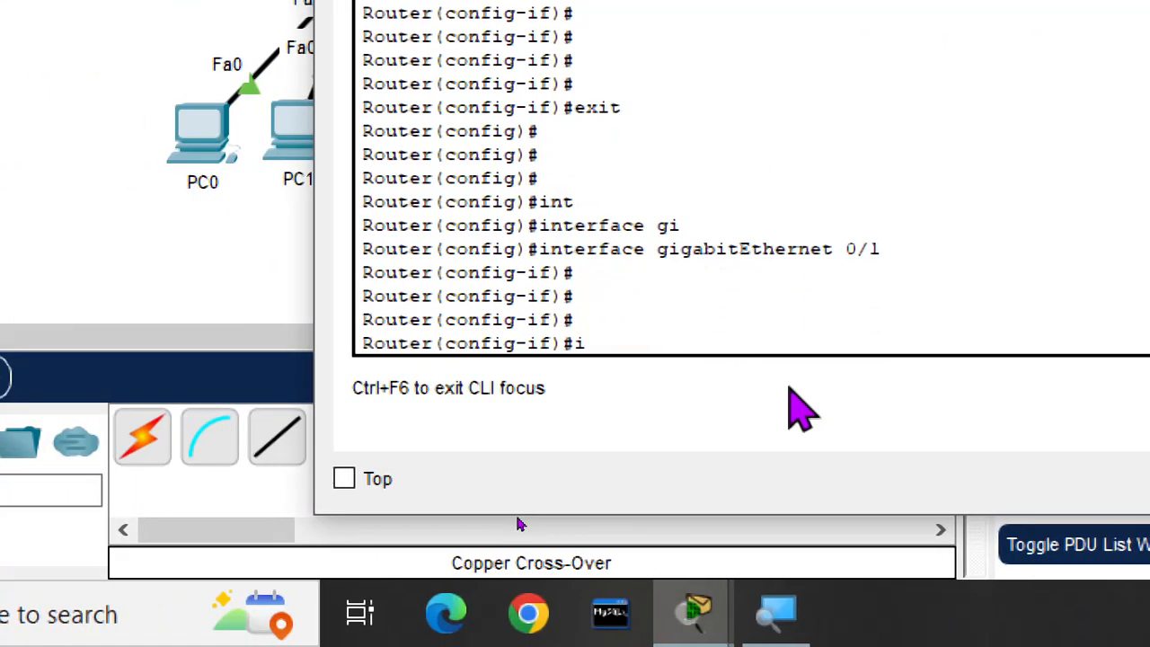
type(" address")
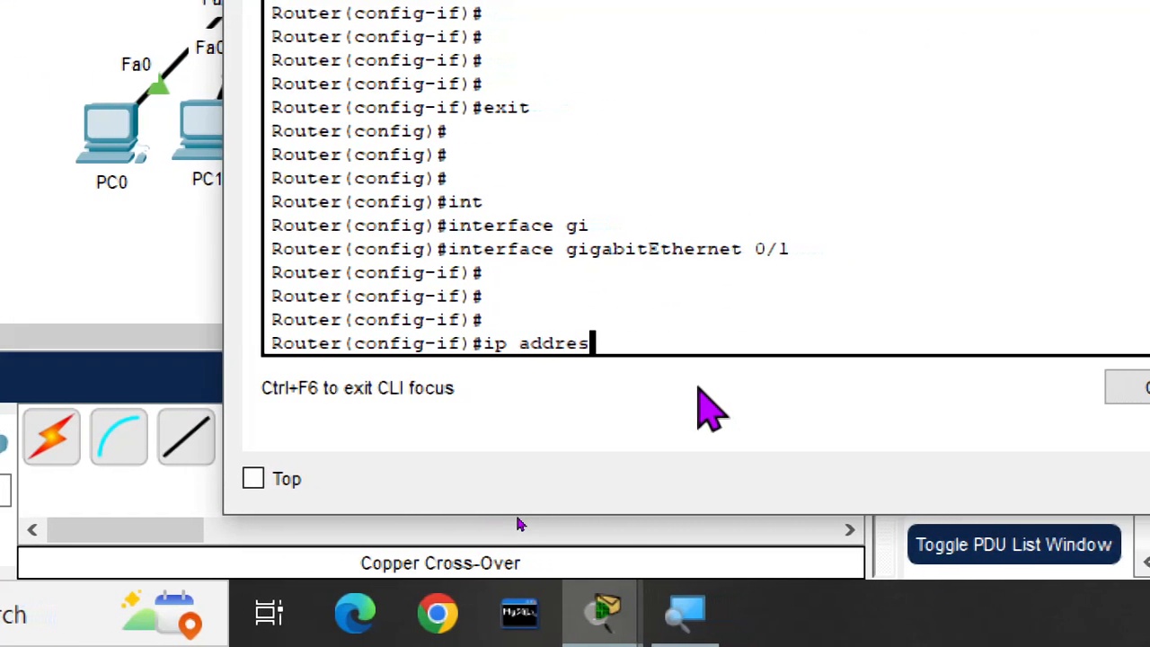
type(" 11")
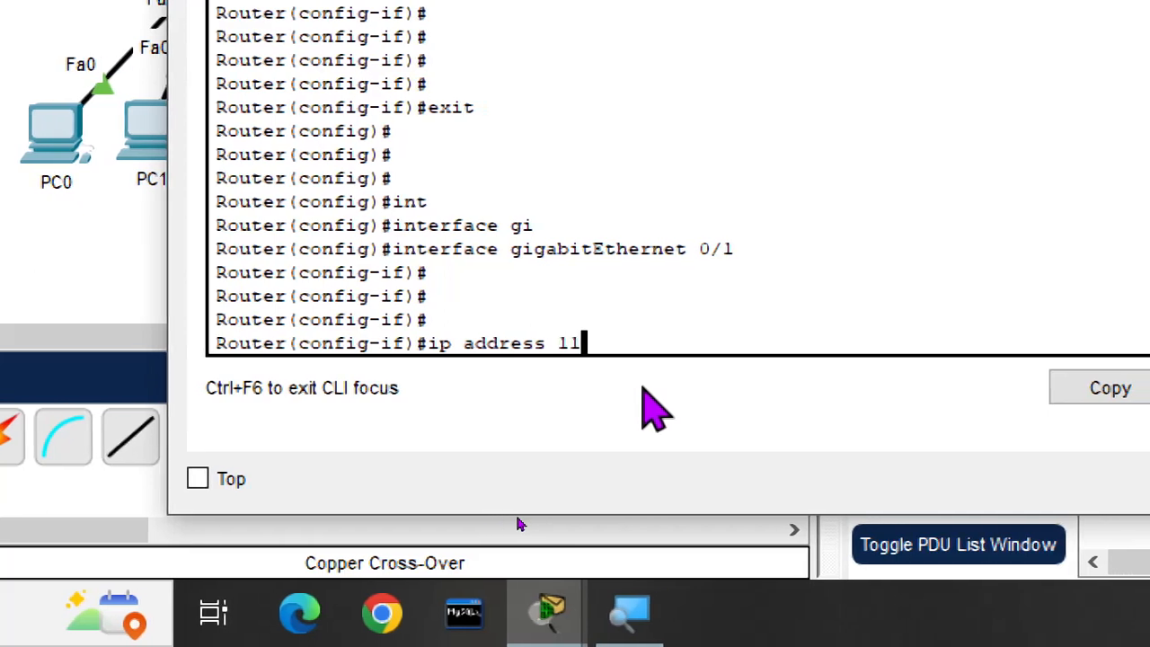
type(".")
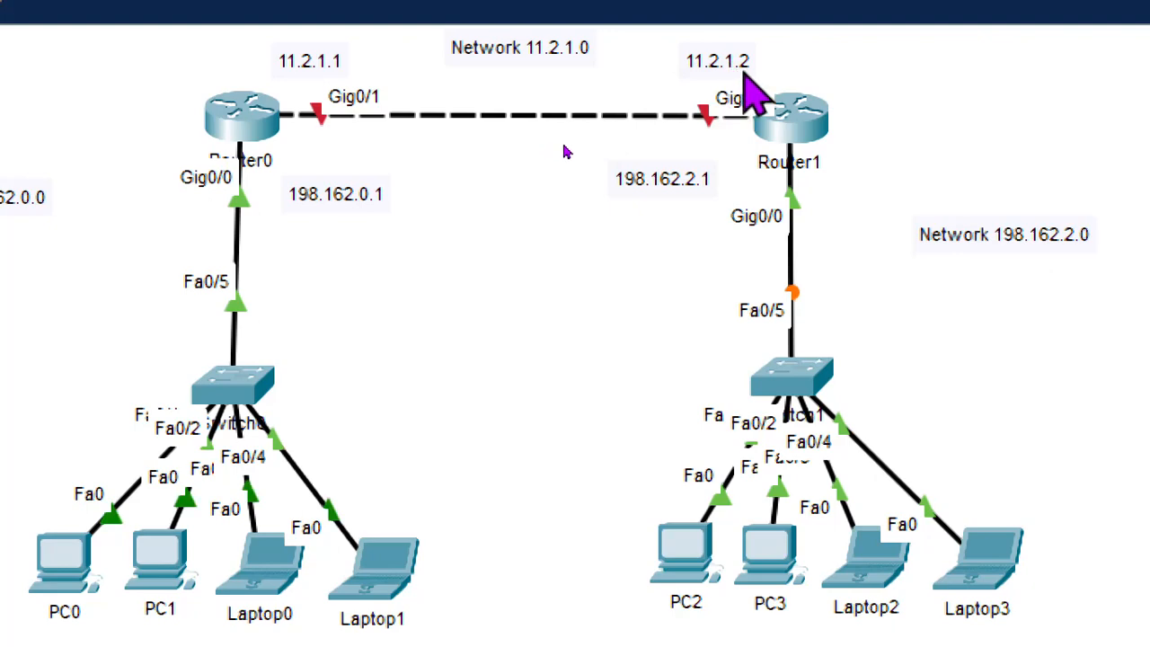
left_click(763, 104)
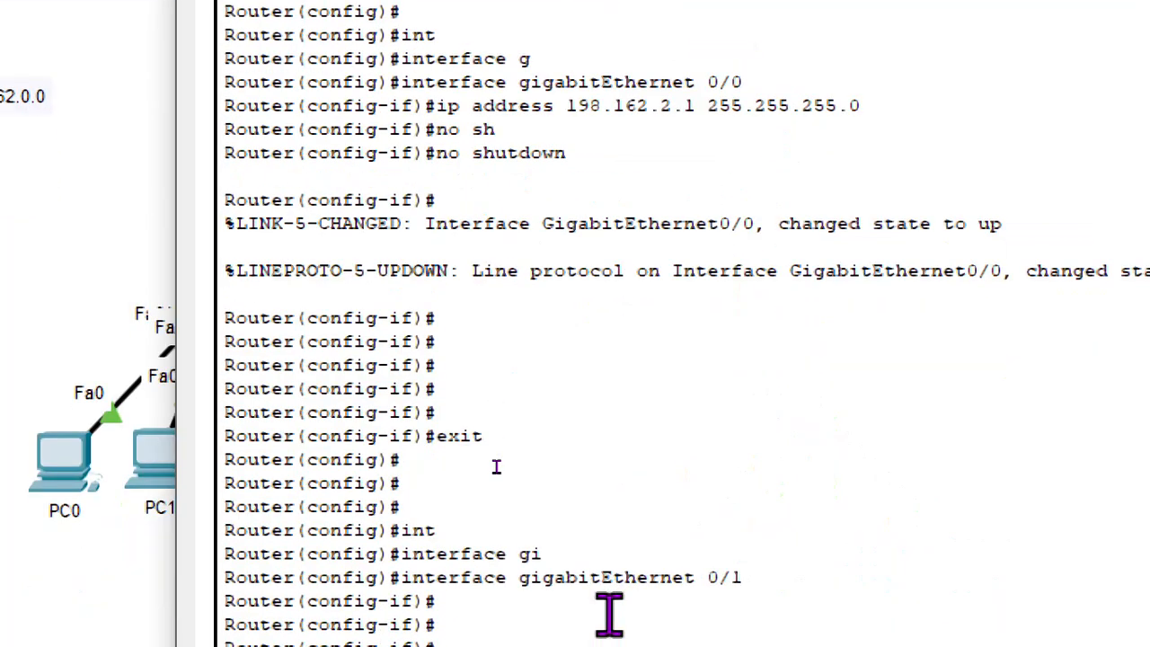
type("ip address 11.")
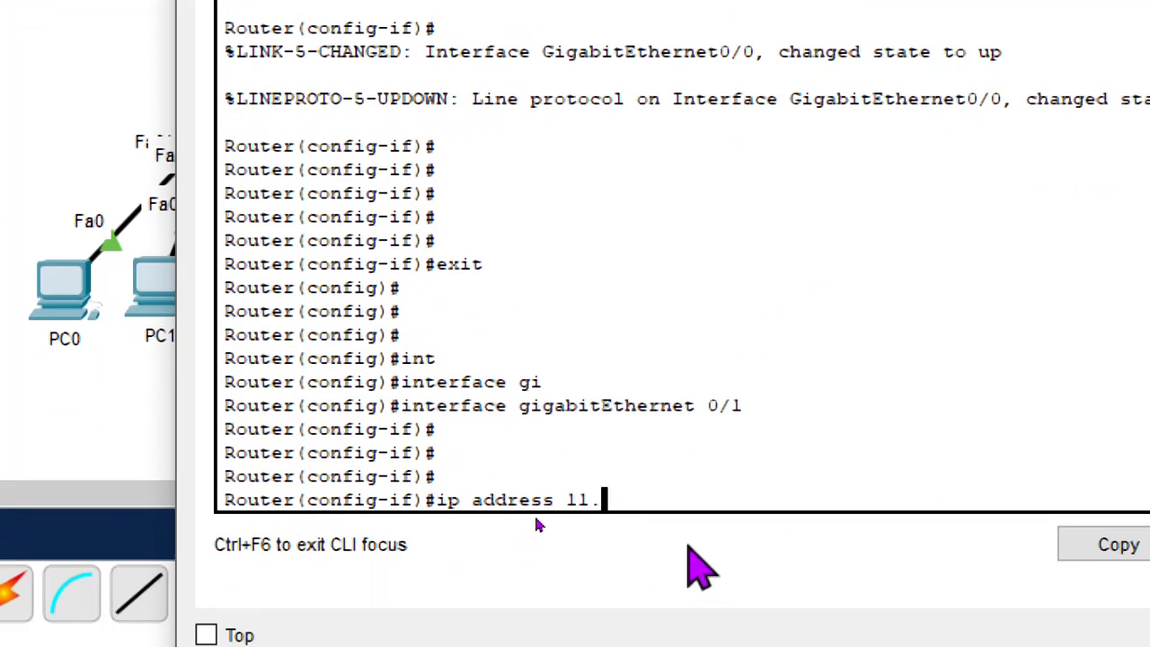
type("2.1.2")
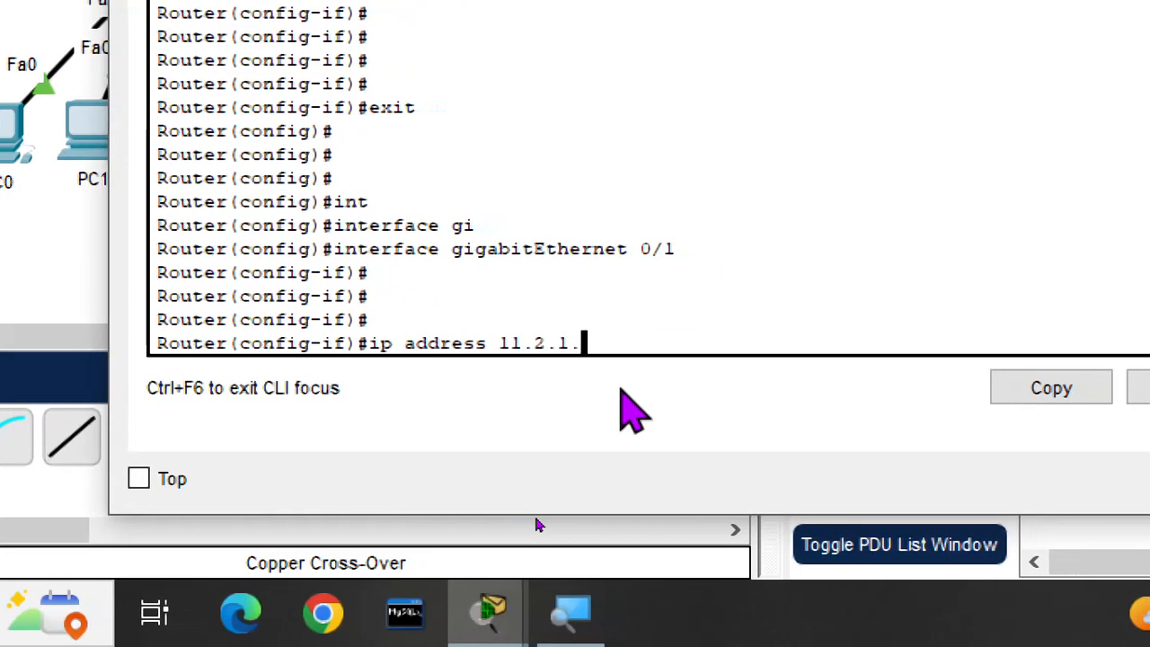
type(" 255")
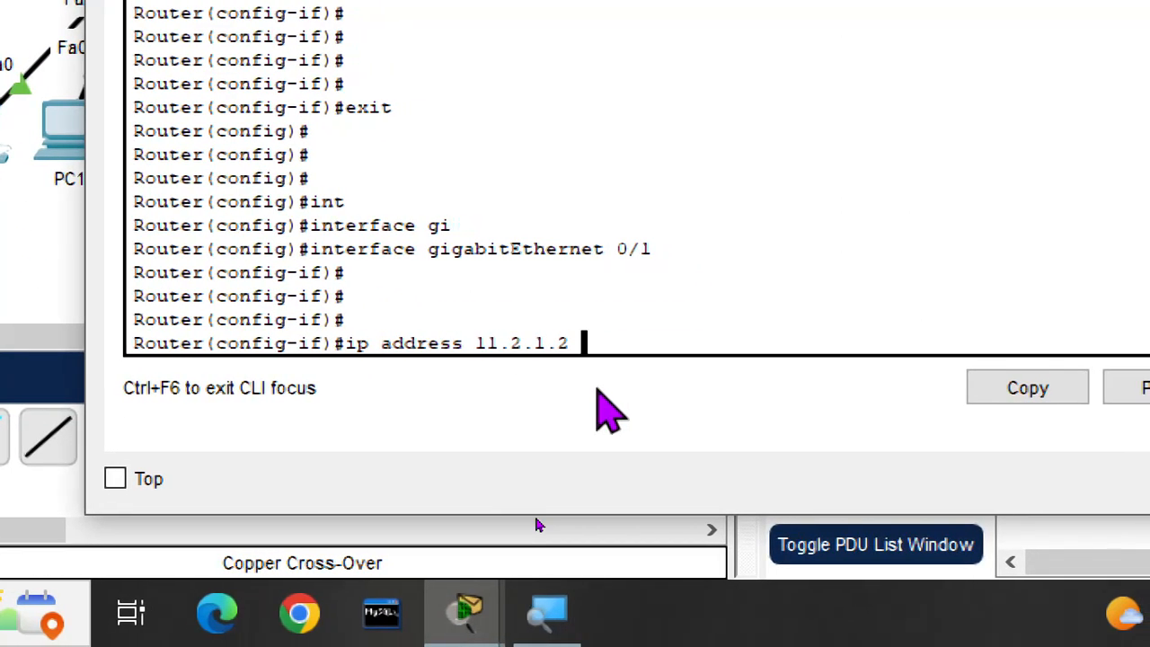
type(".0")
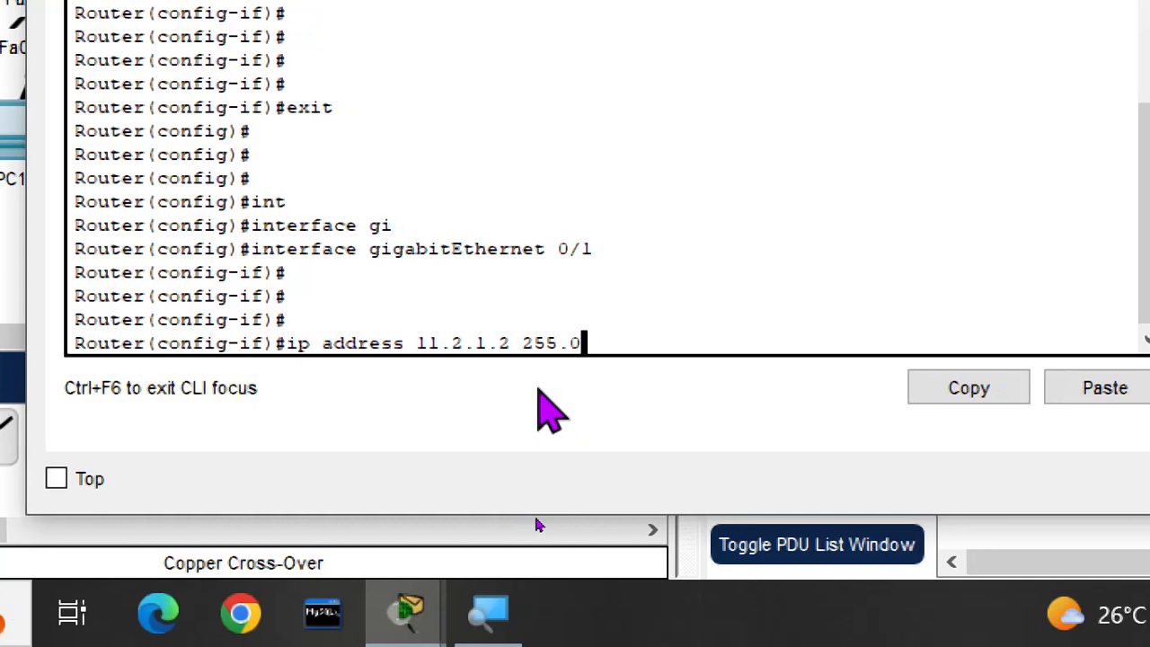
type(".0.")
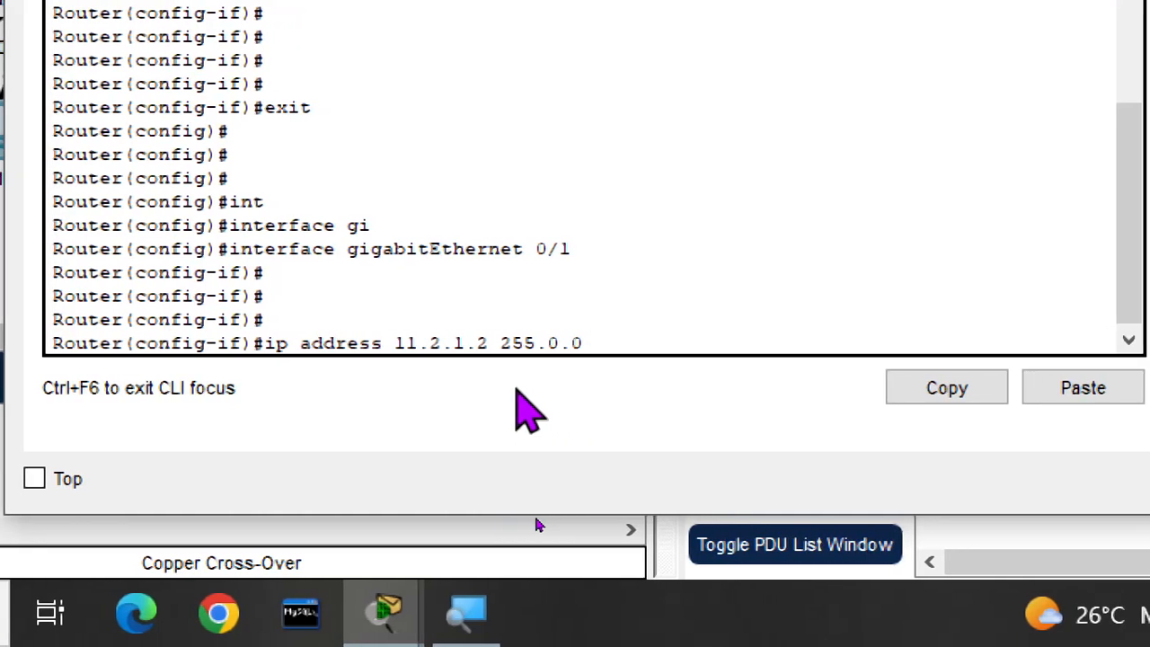
type("0")
key("Return")
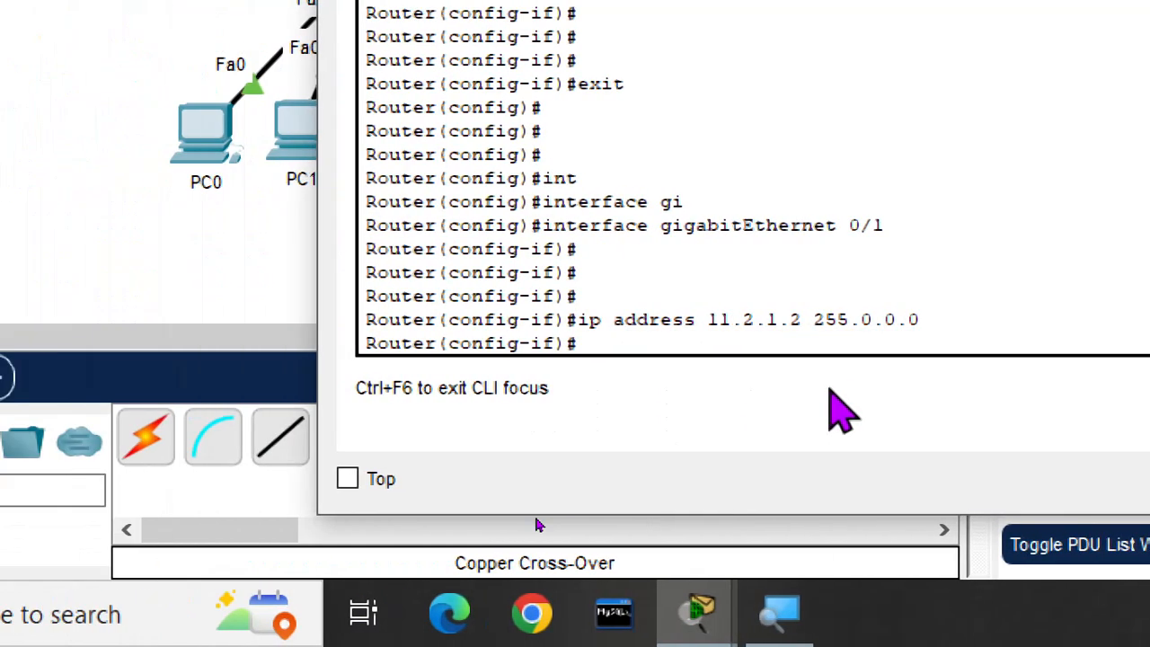
Enable Router1's gigabitEthernet 0/1 interface with no shutdown.
type("no sh")
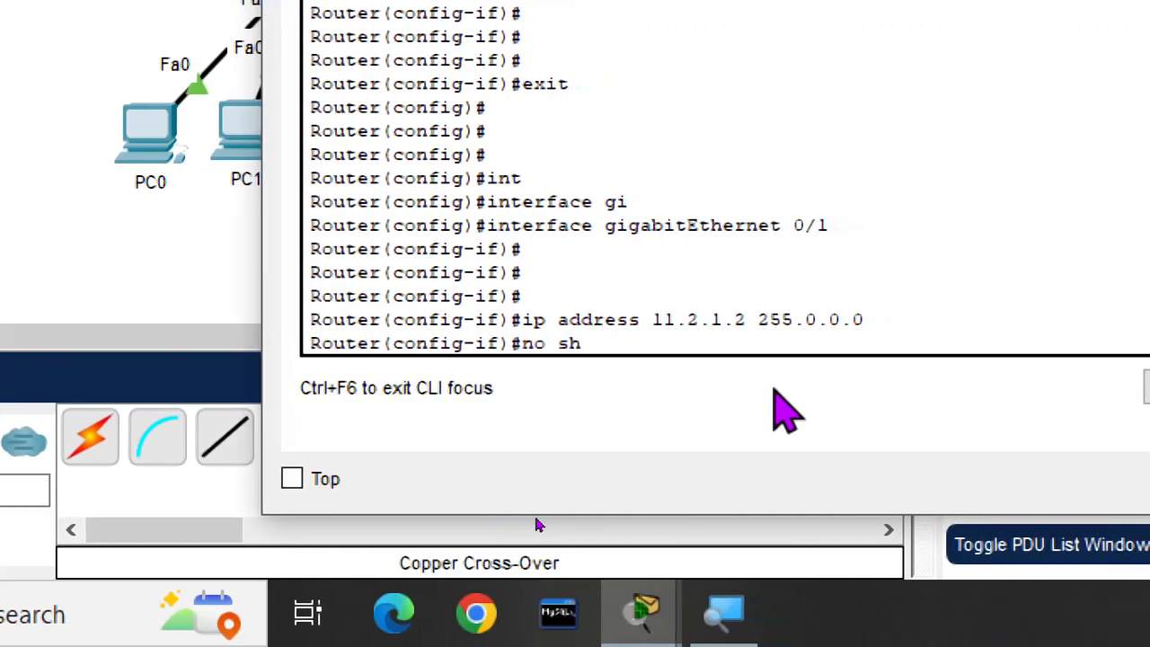
key("Tab")
key("Return")
key("Return")
key("Return")
key("Return")
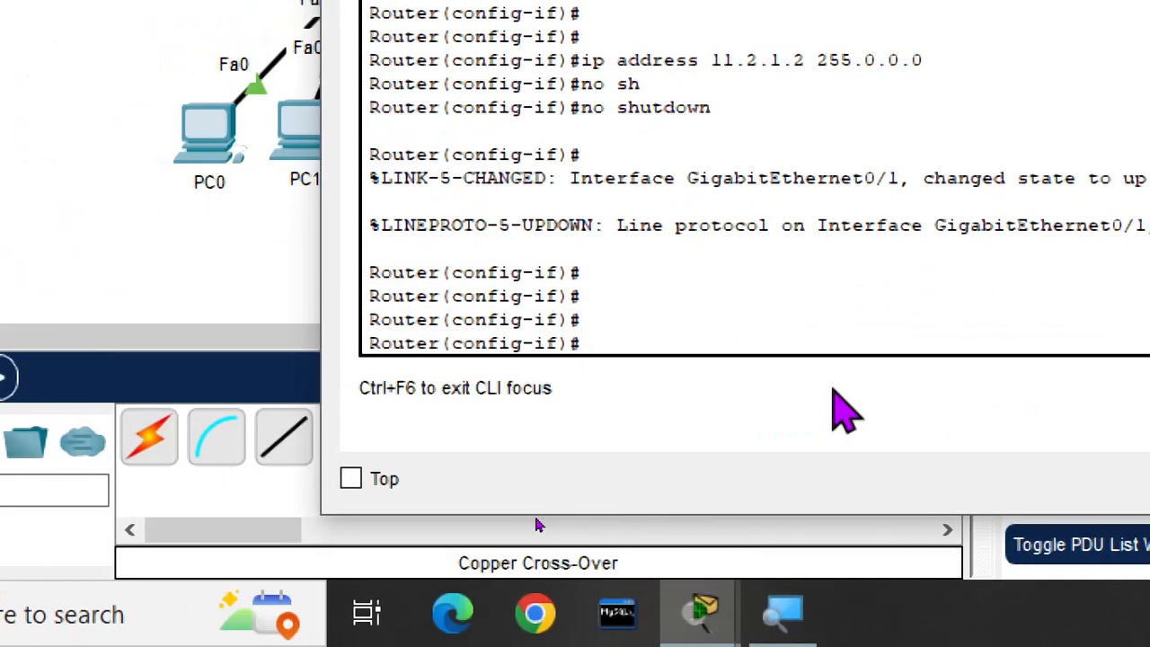
Exit gigabitEthernet 0/1 interface configuration and return to Router1's global configuration mode.
type("exit")
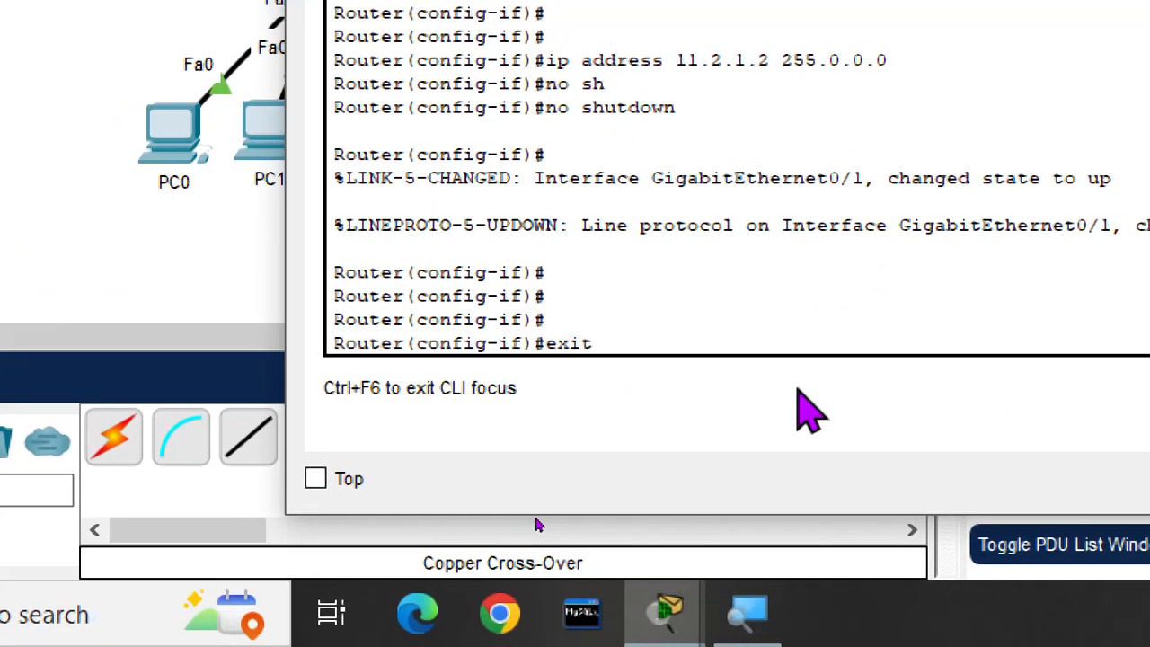
key("Return")
key("Return")
key("Return")
key("Return")
key("Return")
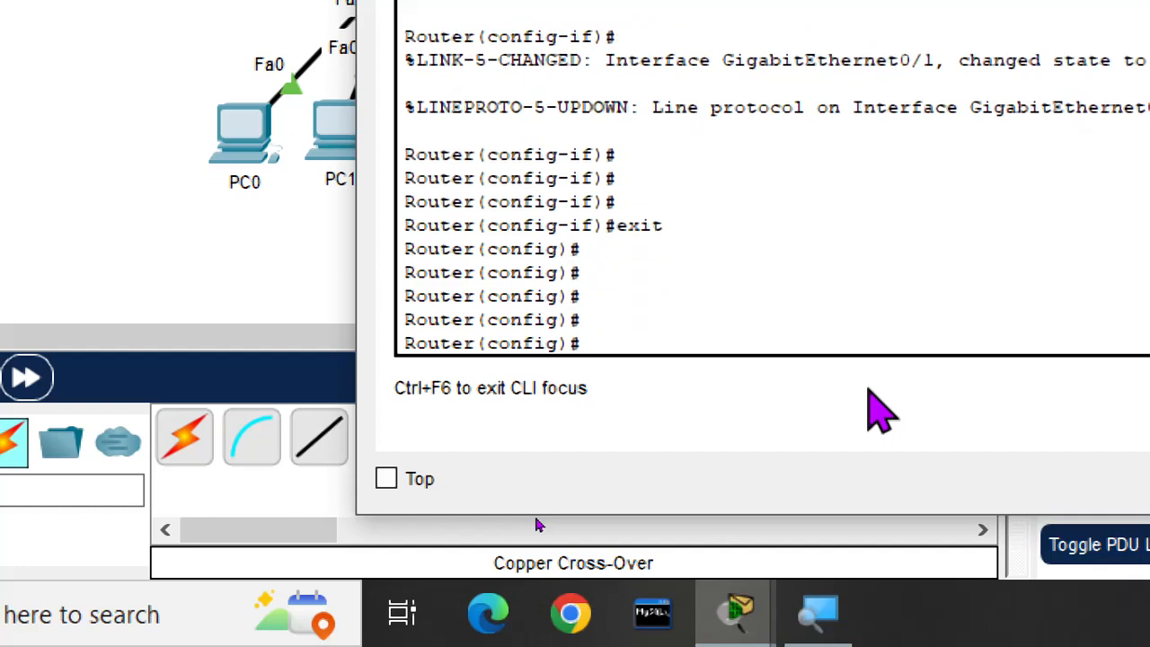
Exit Router1's global configuration mode to return to privileged EXEC mode.
type("exit")
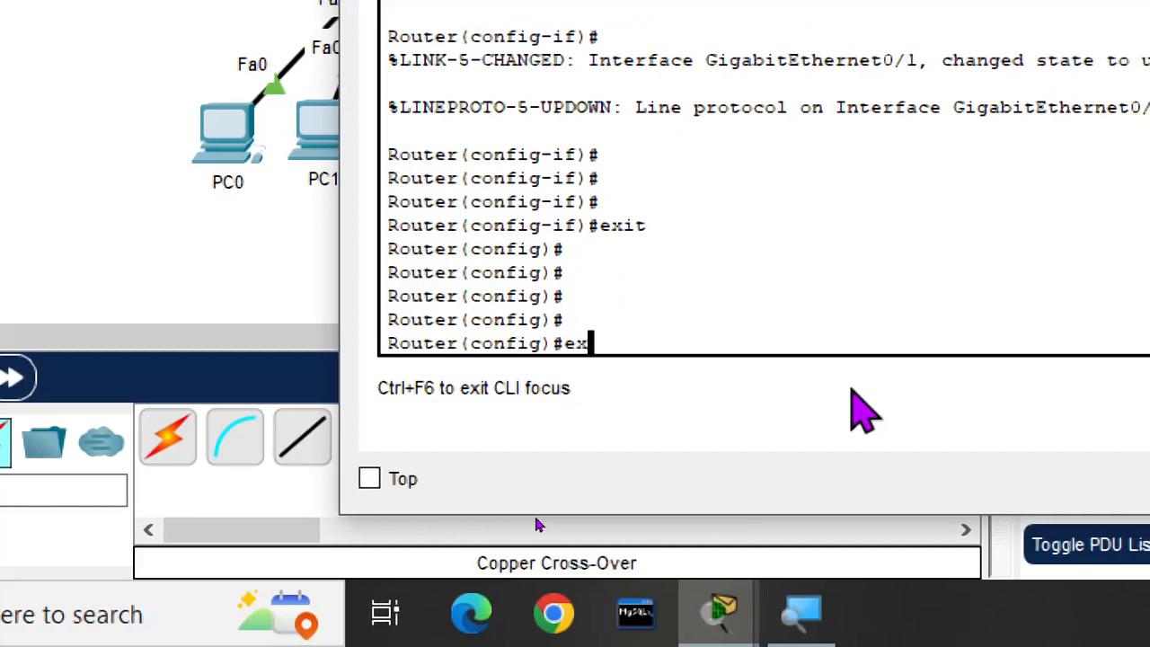
key("Return")
key("Return")
key("Return")
key("Return")
key("Return")
key("Return")
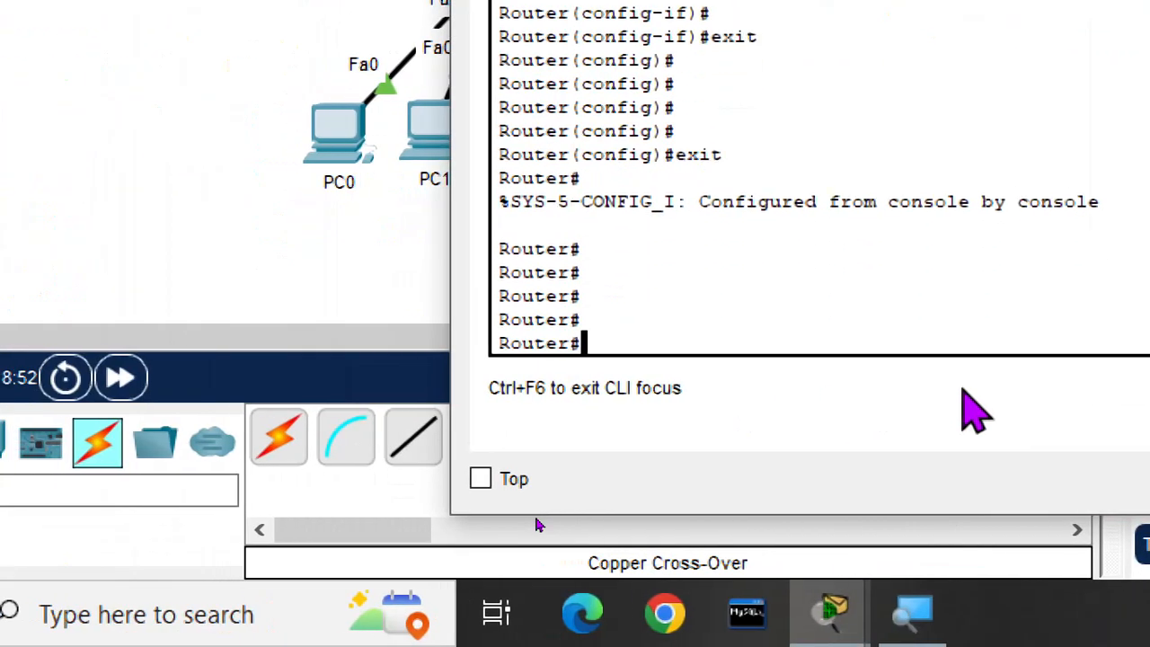
Save Router1's configuration by copying running-config to startup-config under the default destination filename, and return to the topology.
type("copy ")
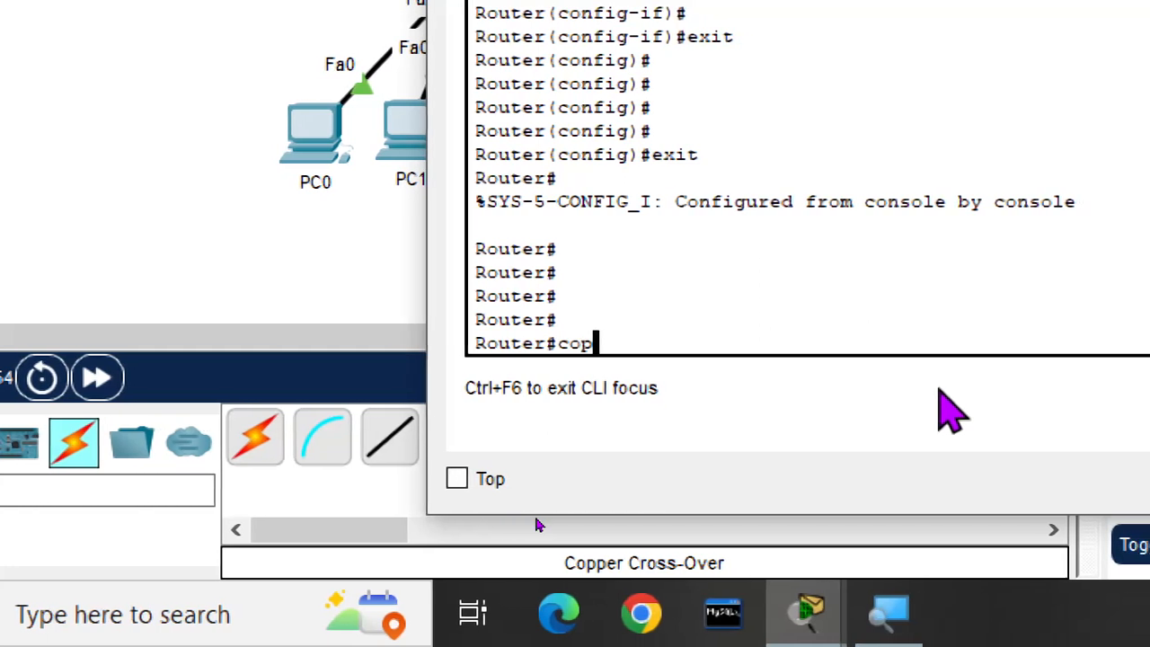
type("ru")
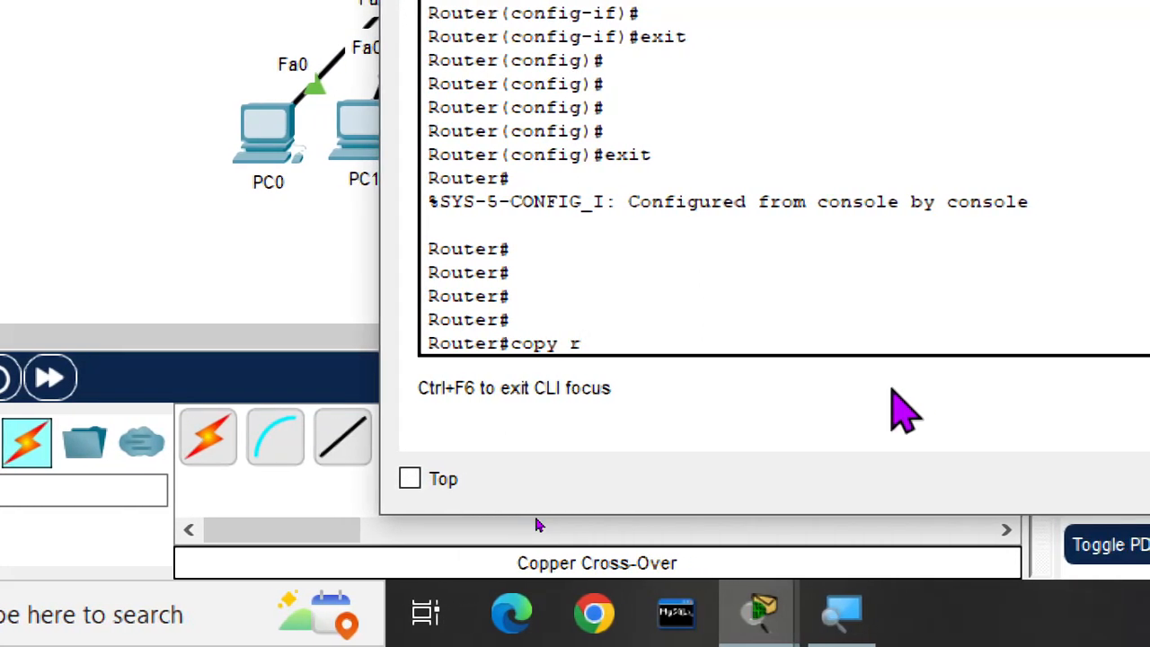
key("Tab")
type("st")
key("Tab")
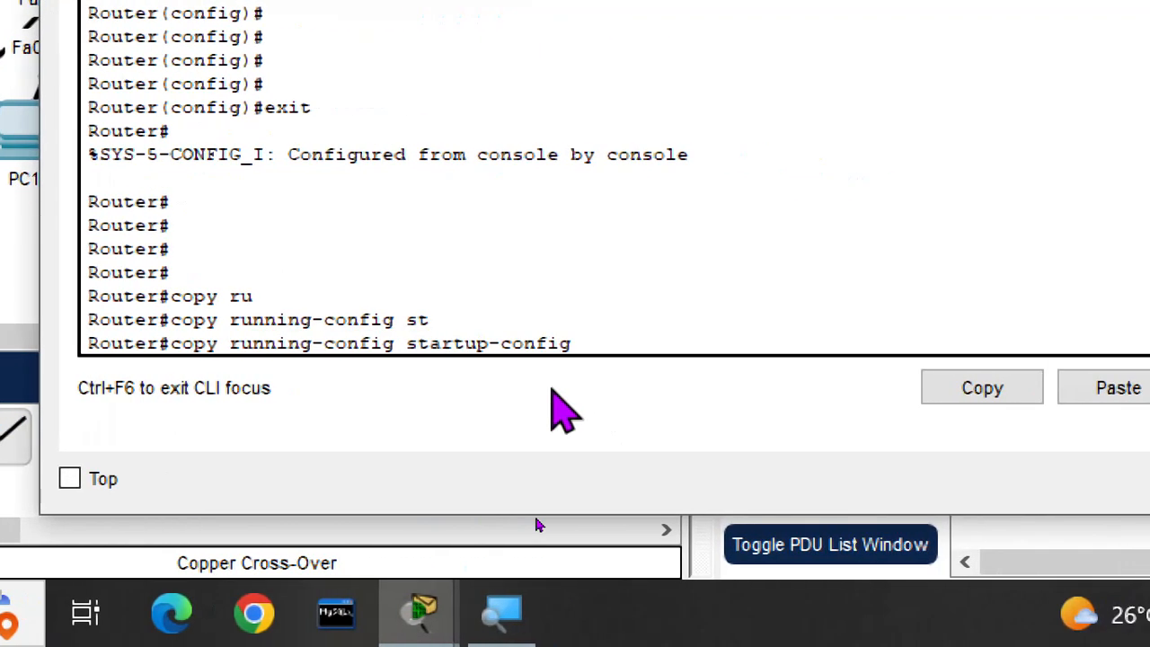
key("Return")
key("Return")
key("Return")
key("Return")
key("Return")
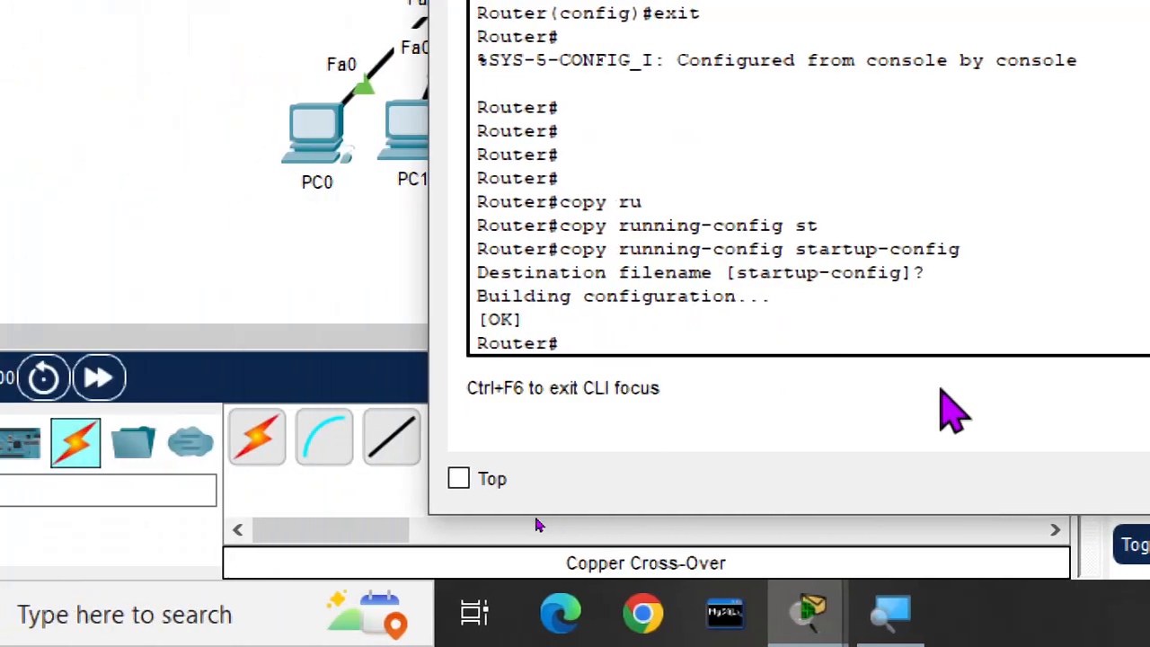
key("Return")
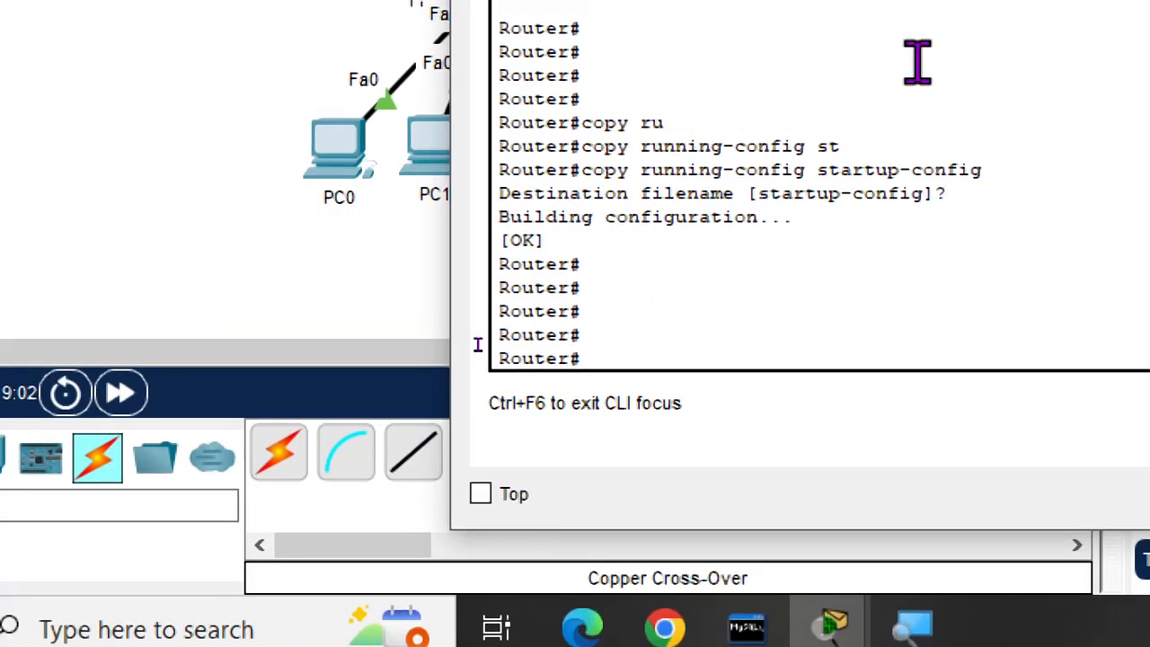
left_click(191, 55)
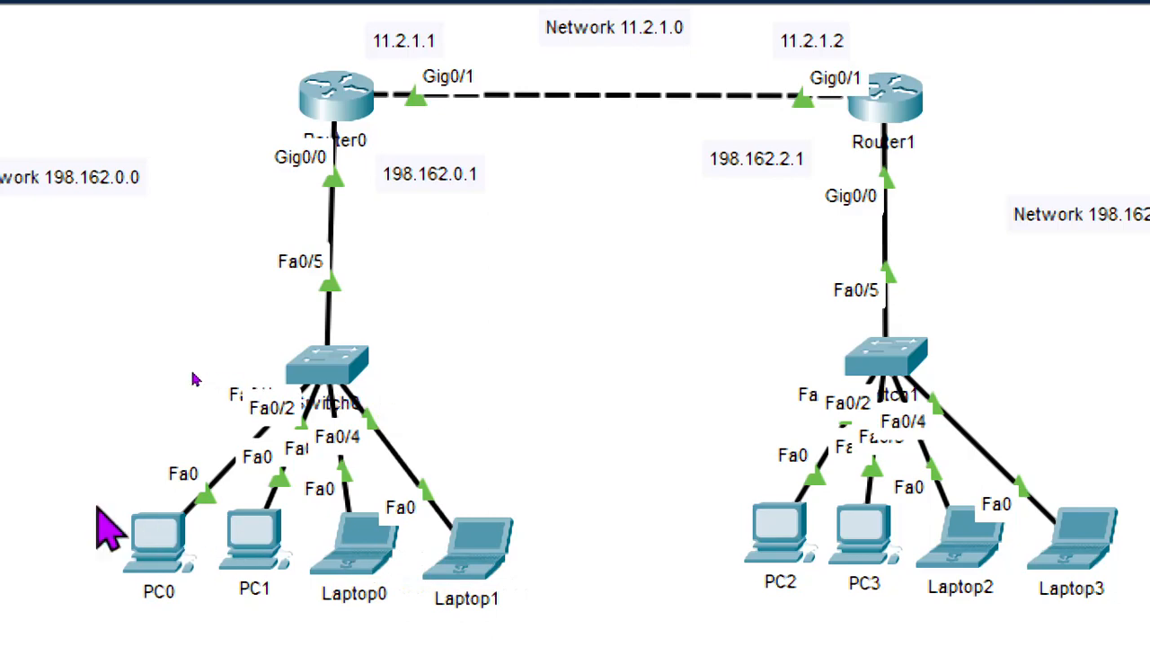
Switch PC0's FastEthernet0 IPv4 configuration from Static to DHCP and close PC0's window.
left_click(159, 549)
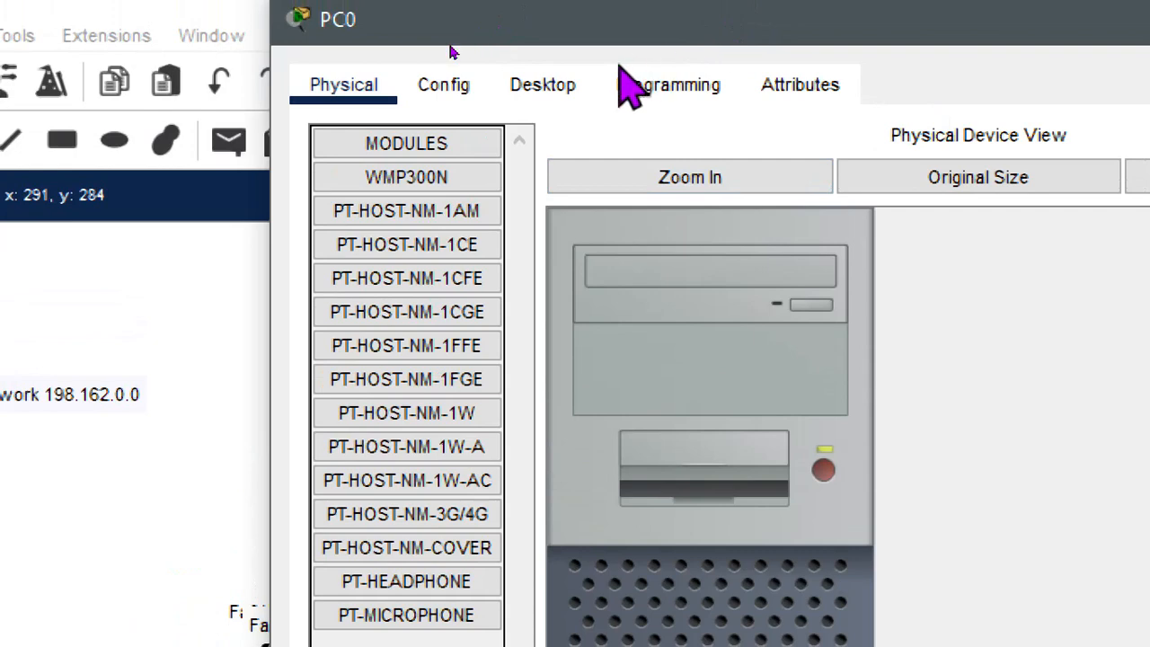
left_click(544, 65)
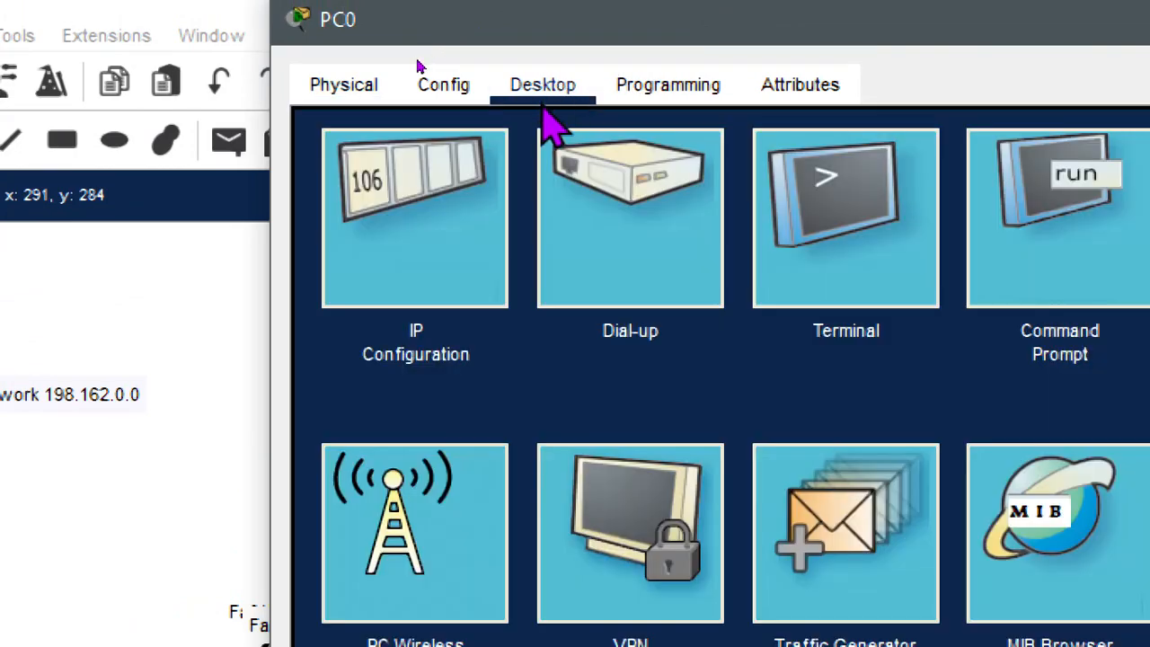
left_click(438, 241)
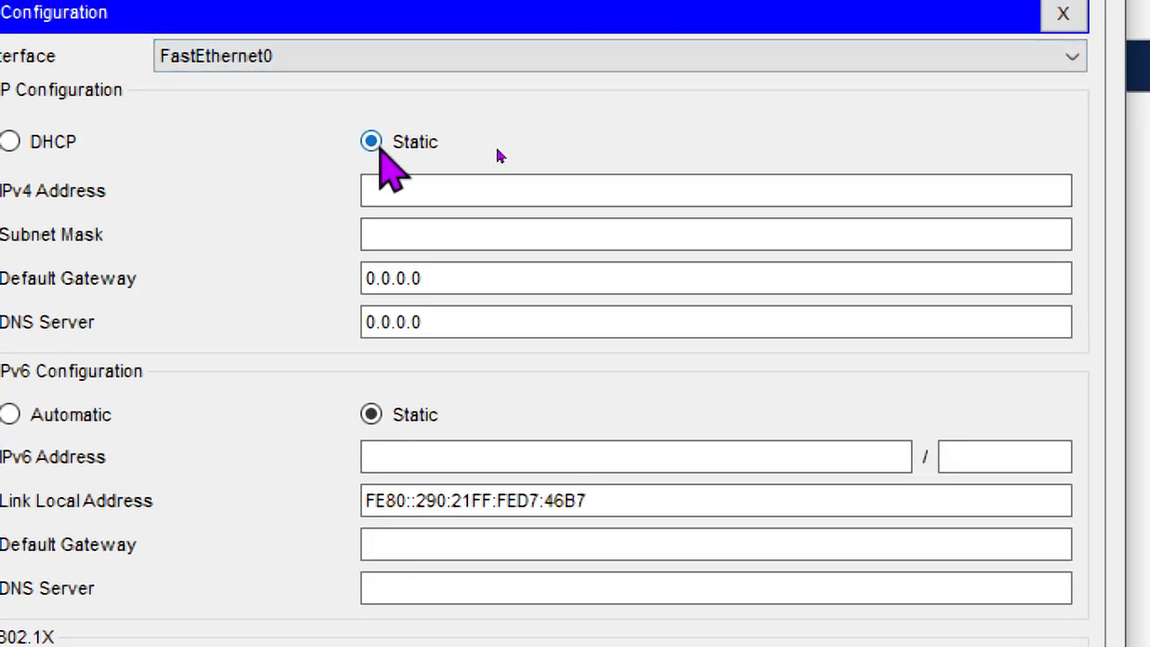
left_click(52, 141)
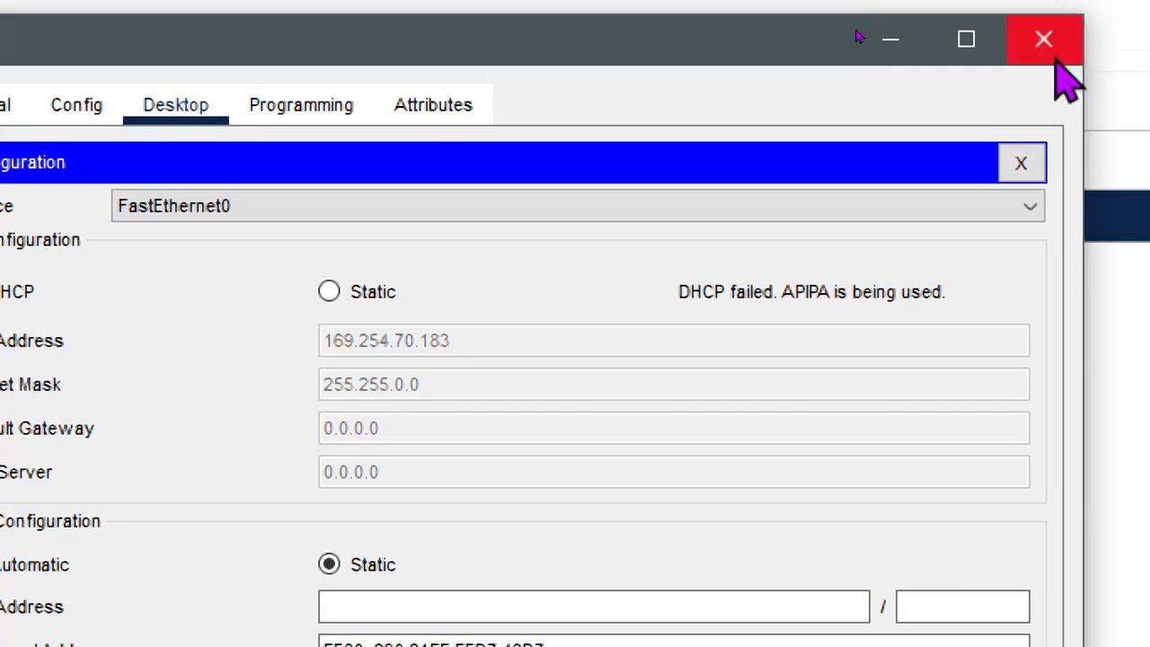
left_click(1052, 58)
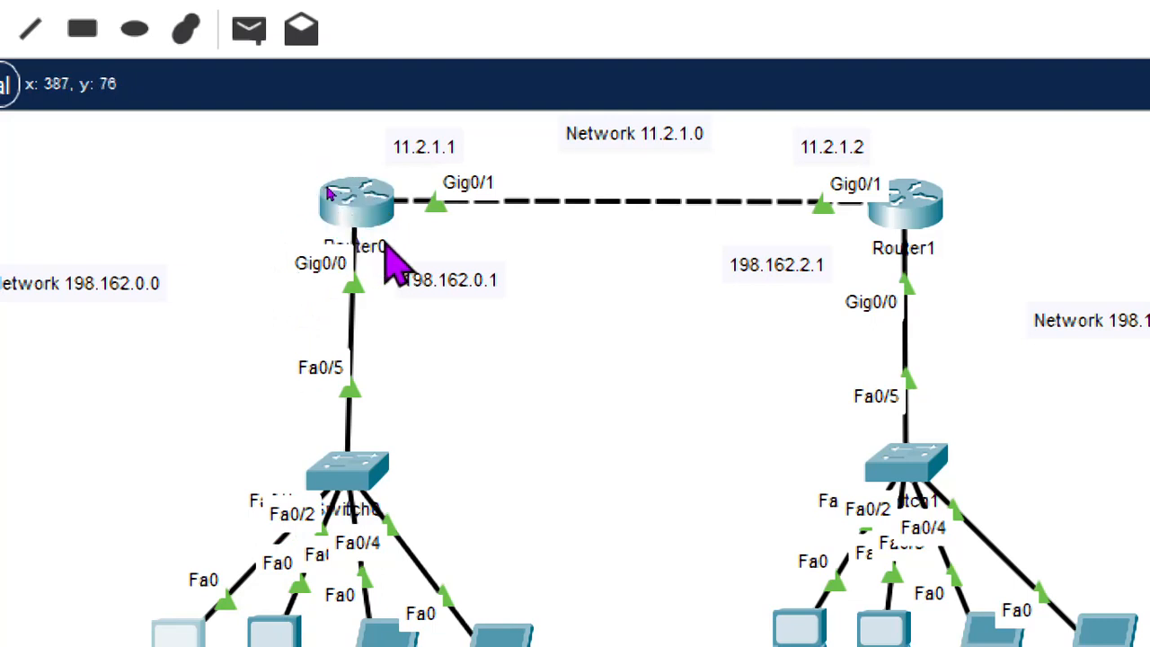
Open Router0's command line and create a DHCP pool named Router0 from global configuration mode.
mouse_move(386, 251)
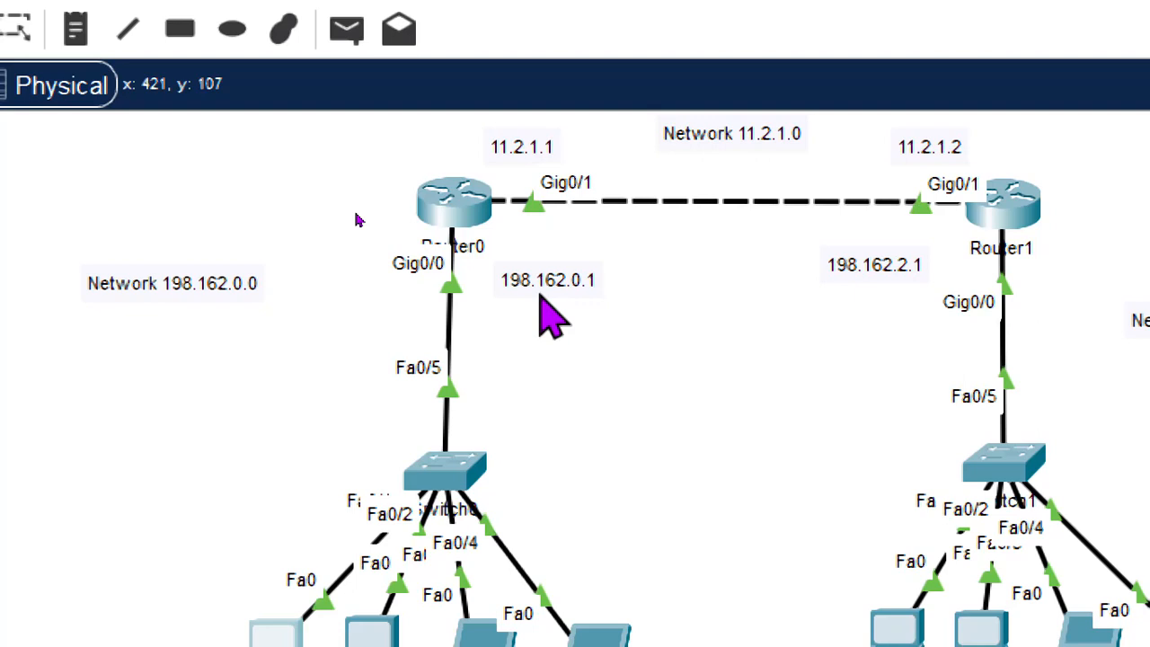
left_click(453, 215)
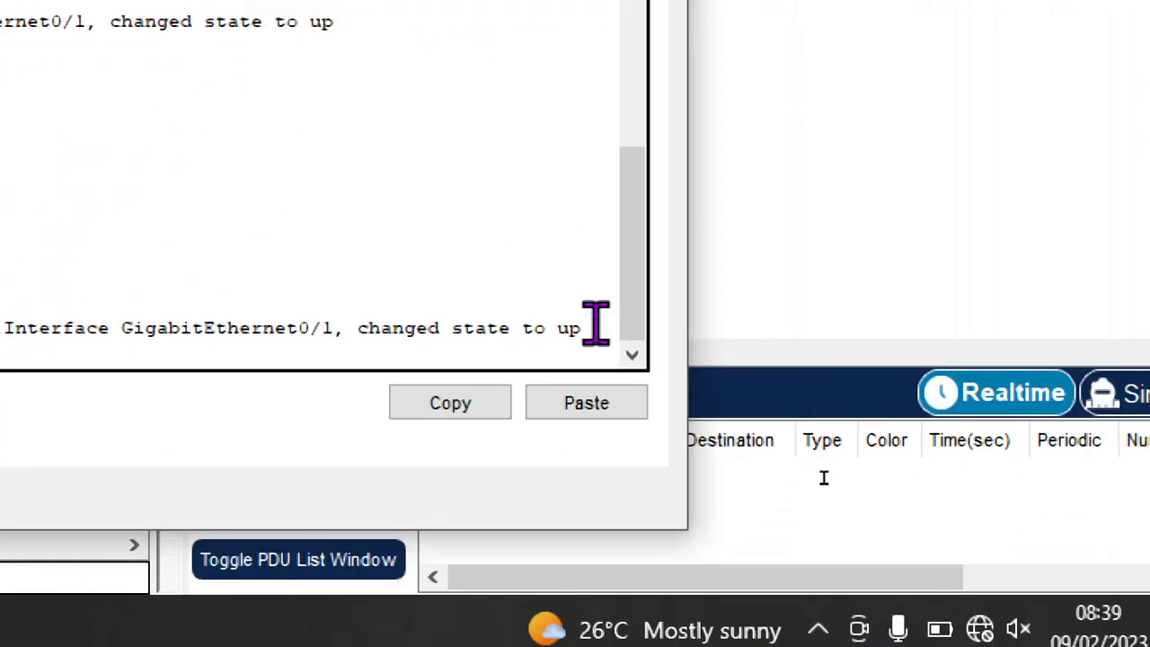
key("Return")
key("Return")
key("Return")
key("Return")
key("Return")
key("Return")
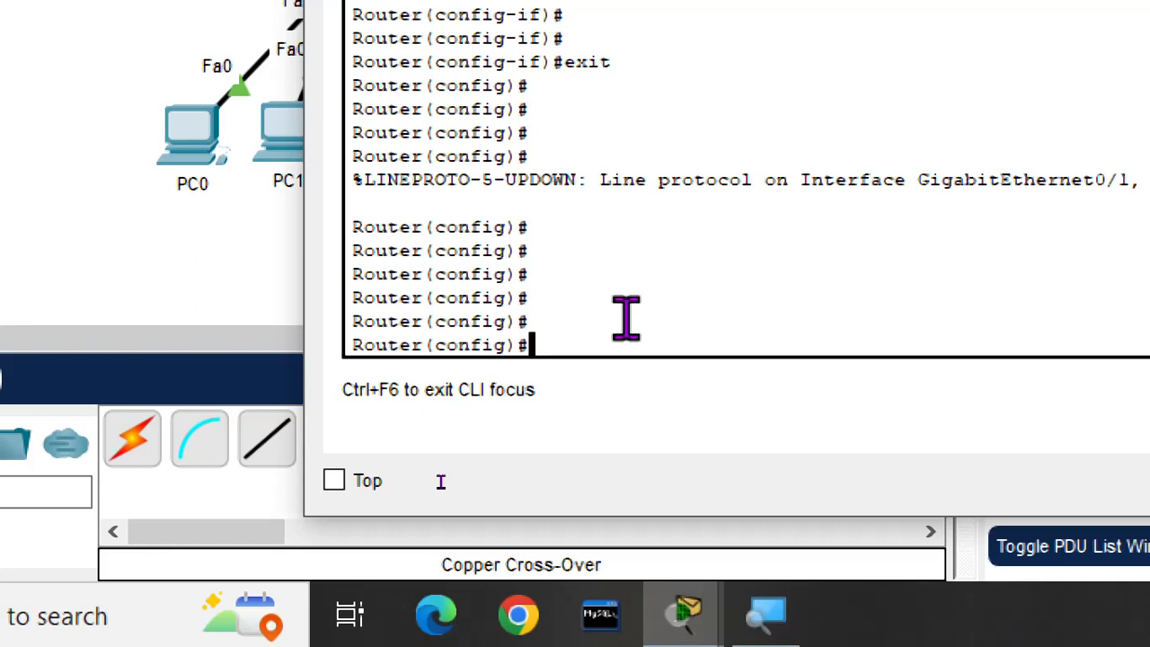
type("p ")
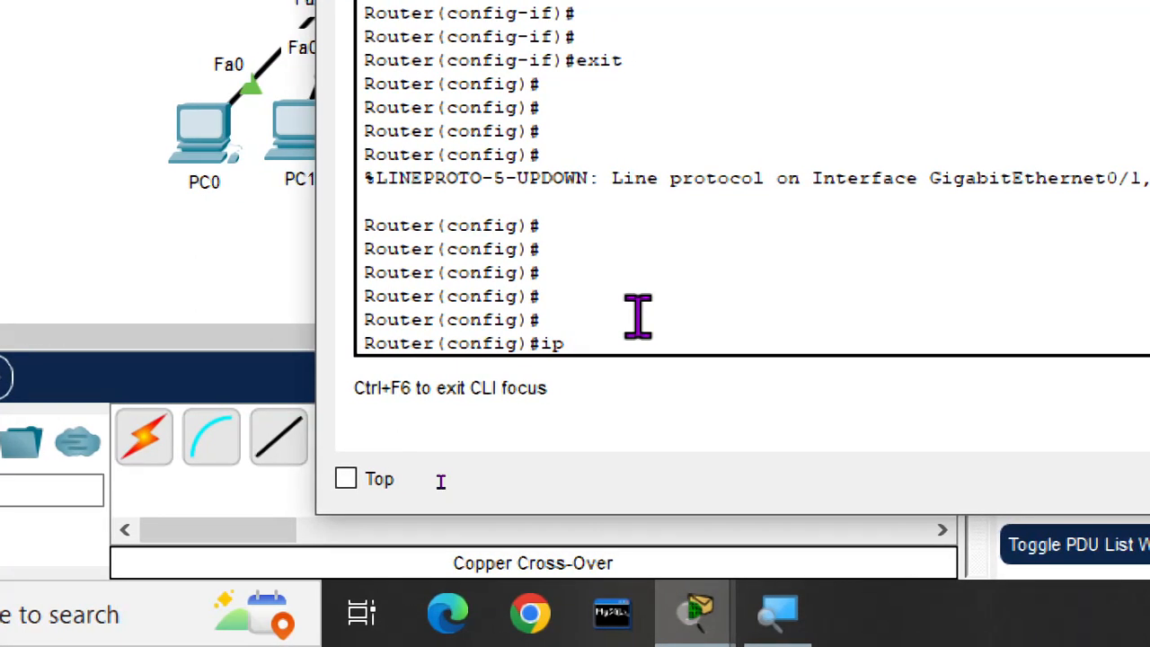
type("dhcp p")
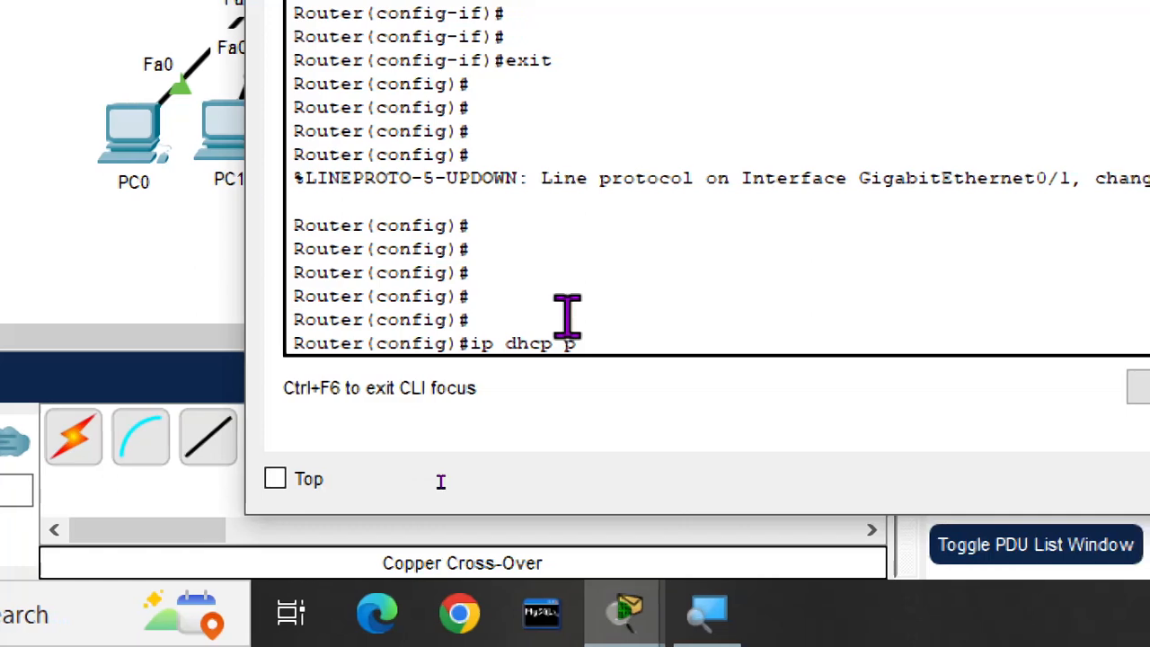
type("ool ")
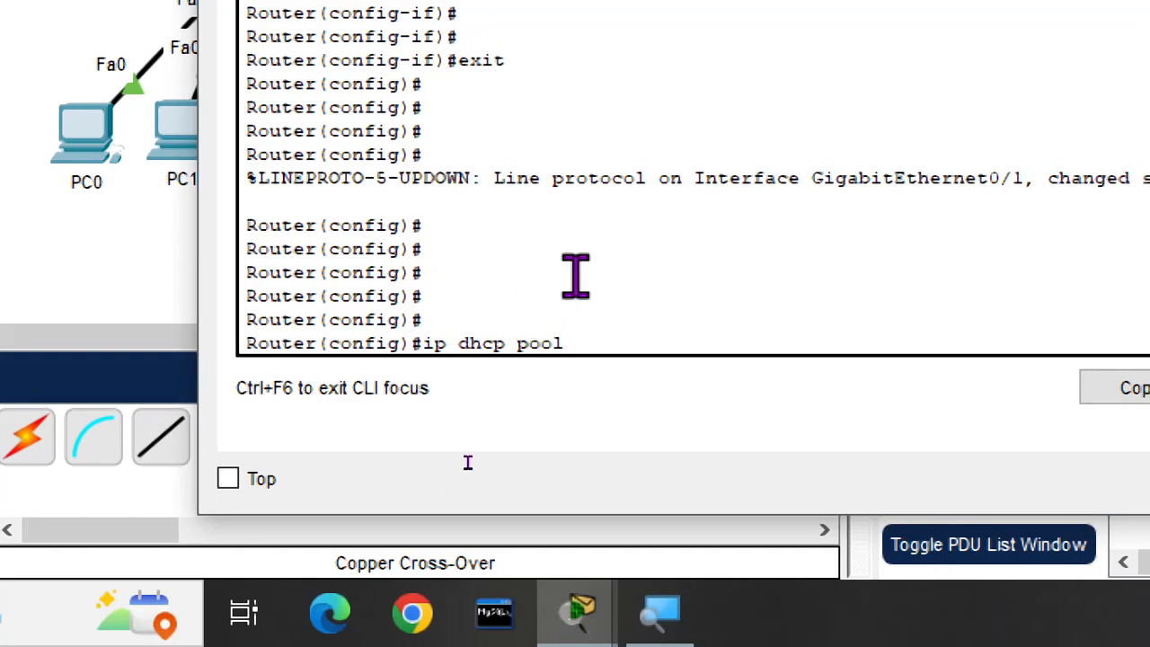
type("Rou")
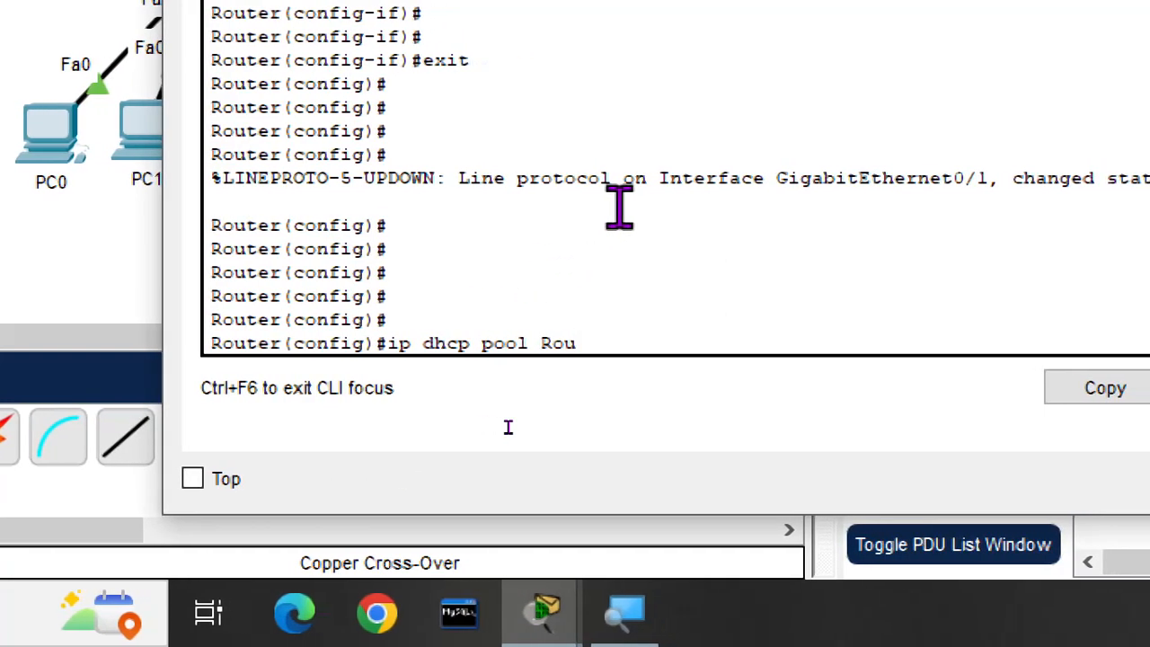
type("ter")
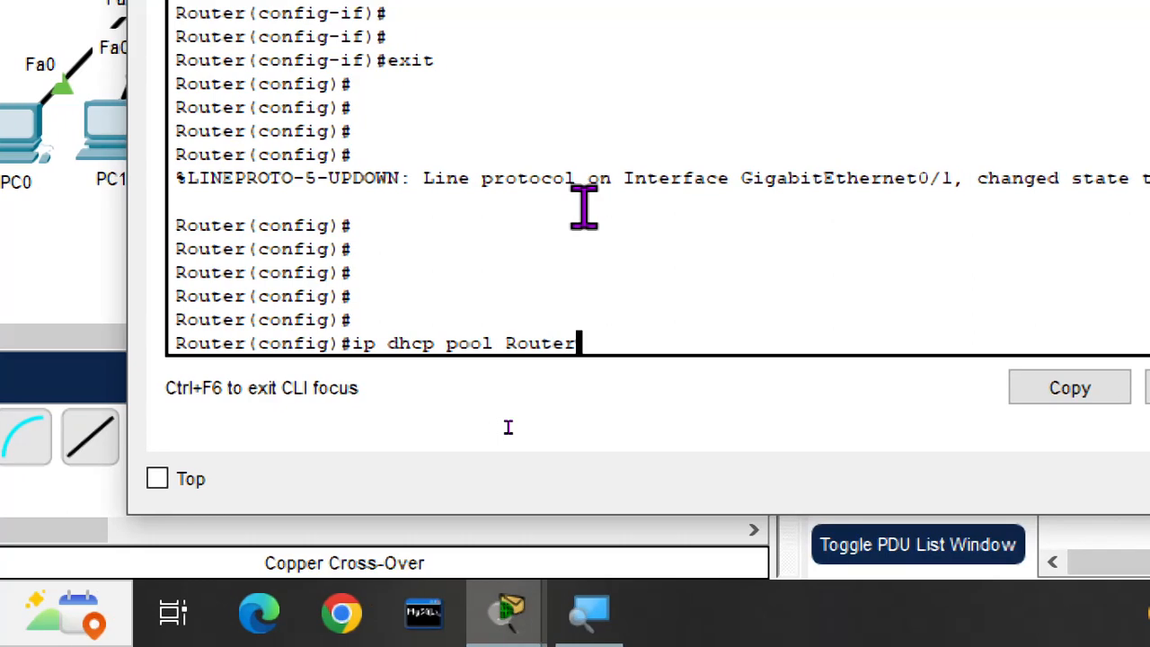
type("0")
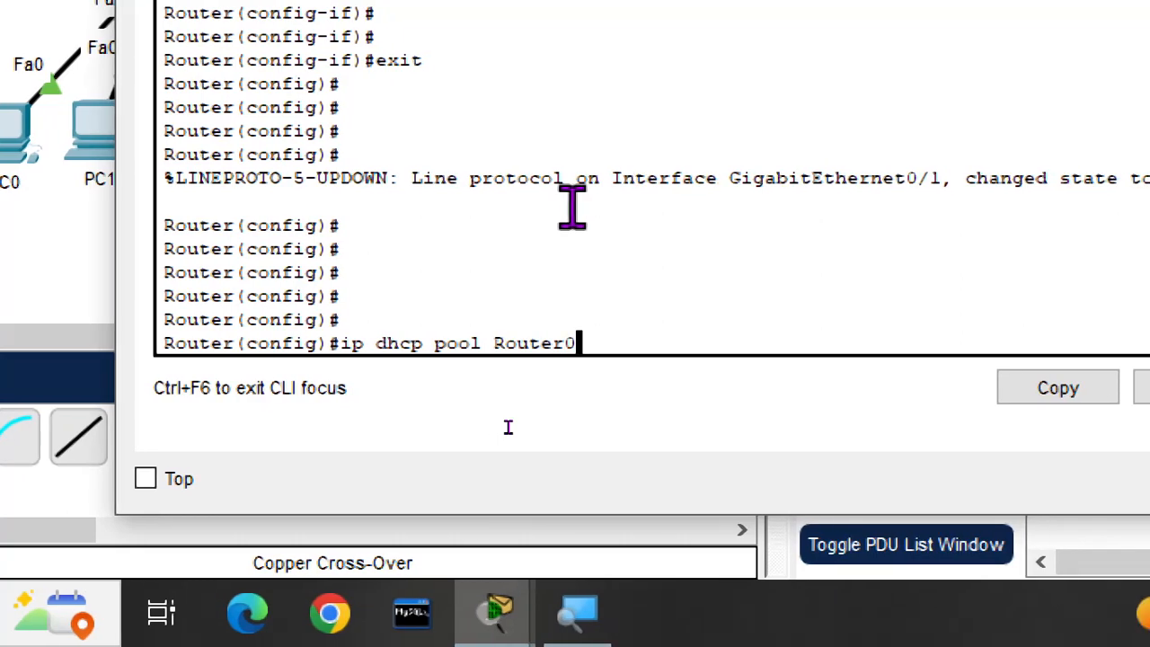
key("Return")
Assign network 198.162.0.0 with subnet mask 255.255.255.0 to Router0's DHCP pool, matching the network label in the topology.
type("network")
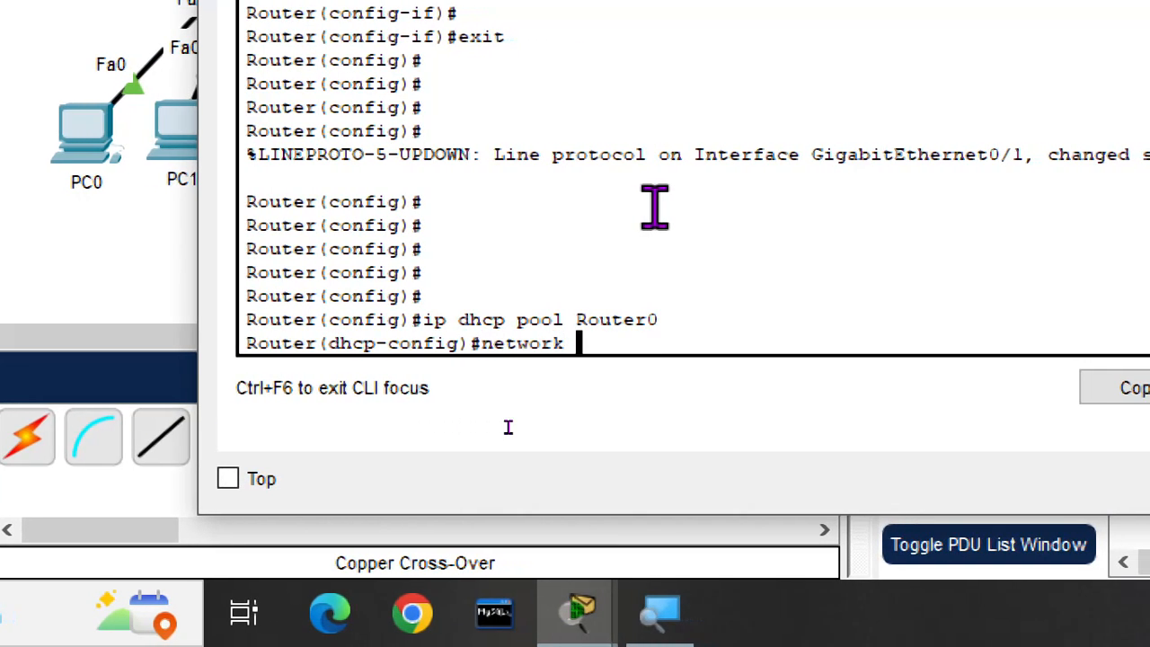
left_click(45, 60)
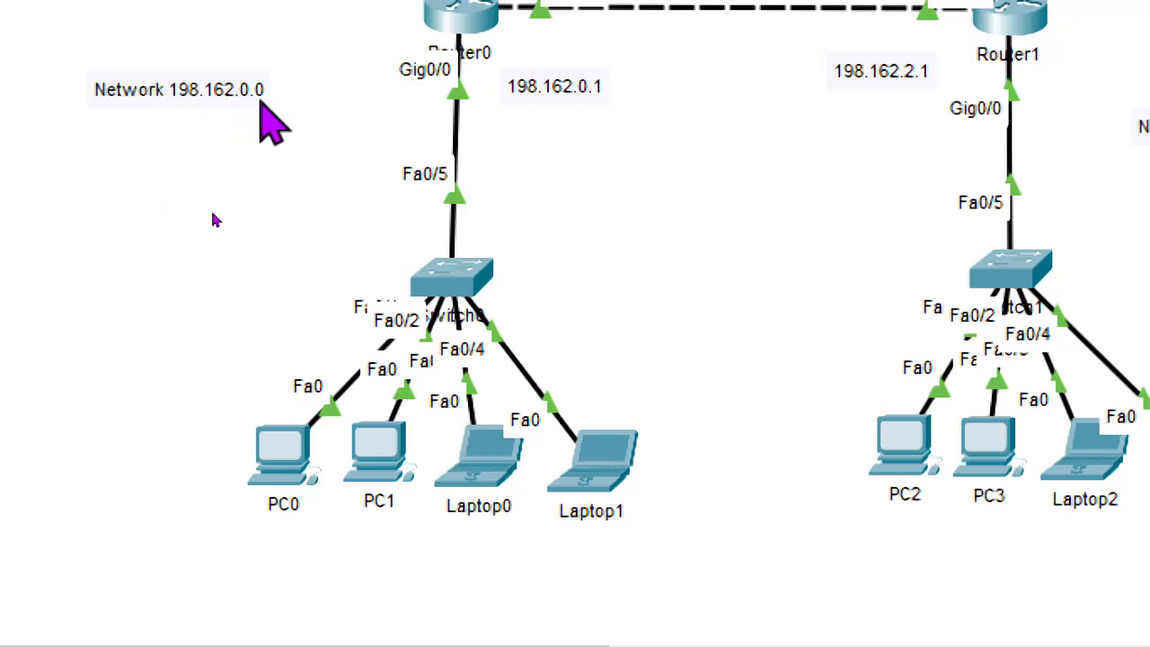
left_click(449, 14)
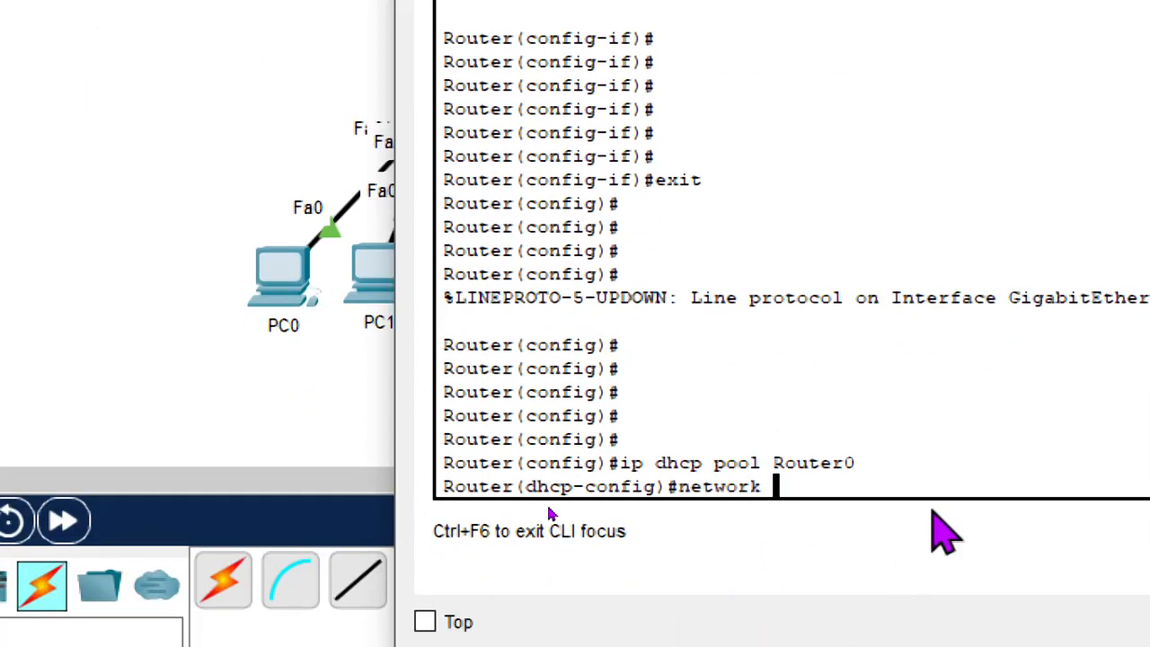
type("198.162")
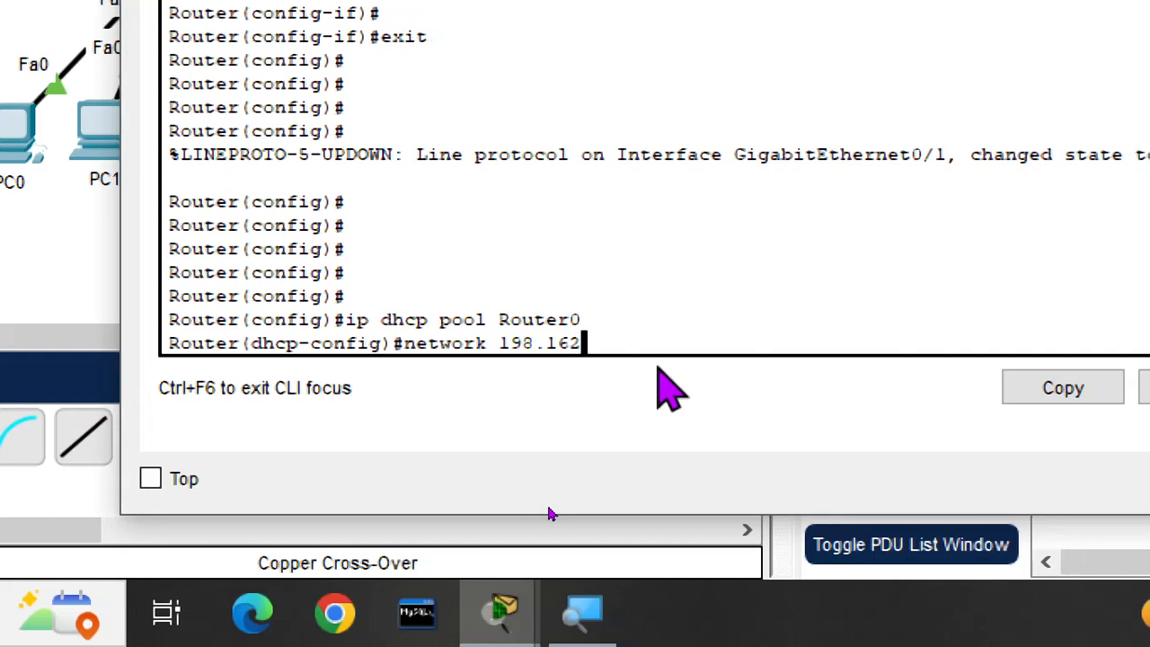
type(".0.0")
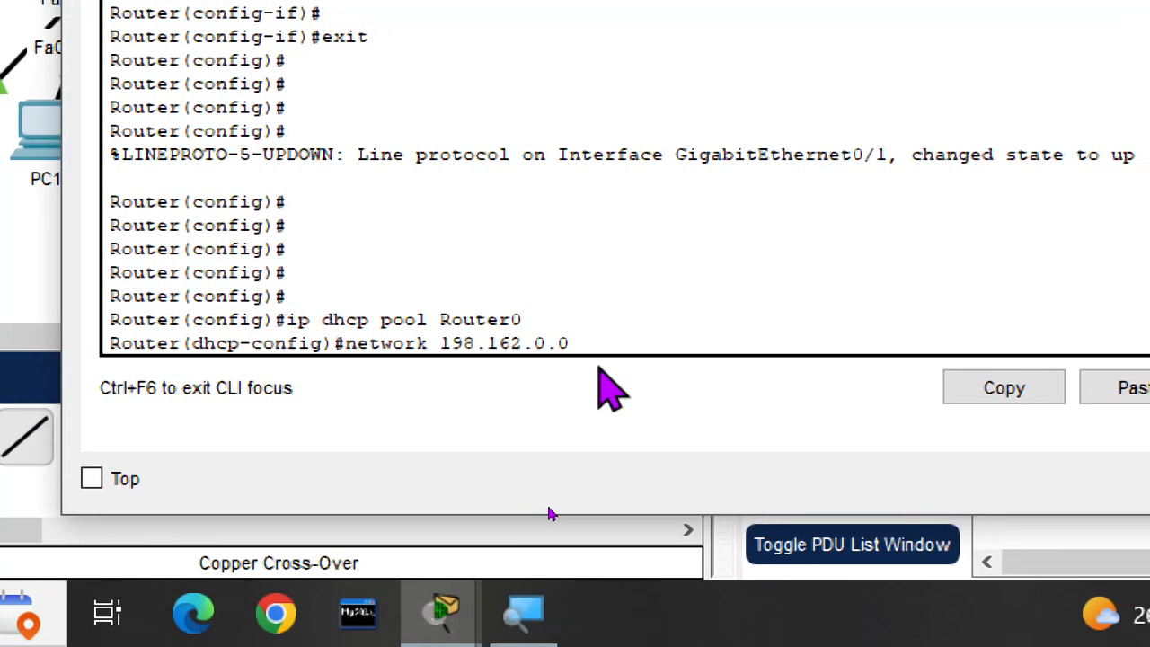
type(" 255.2")
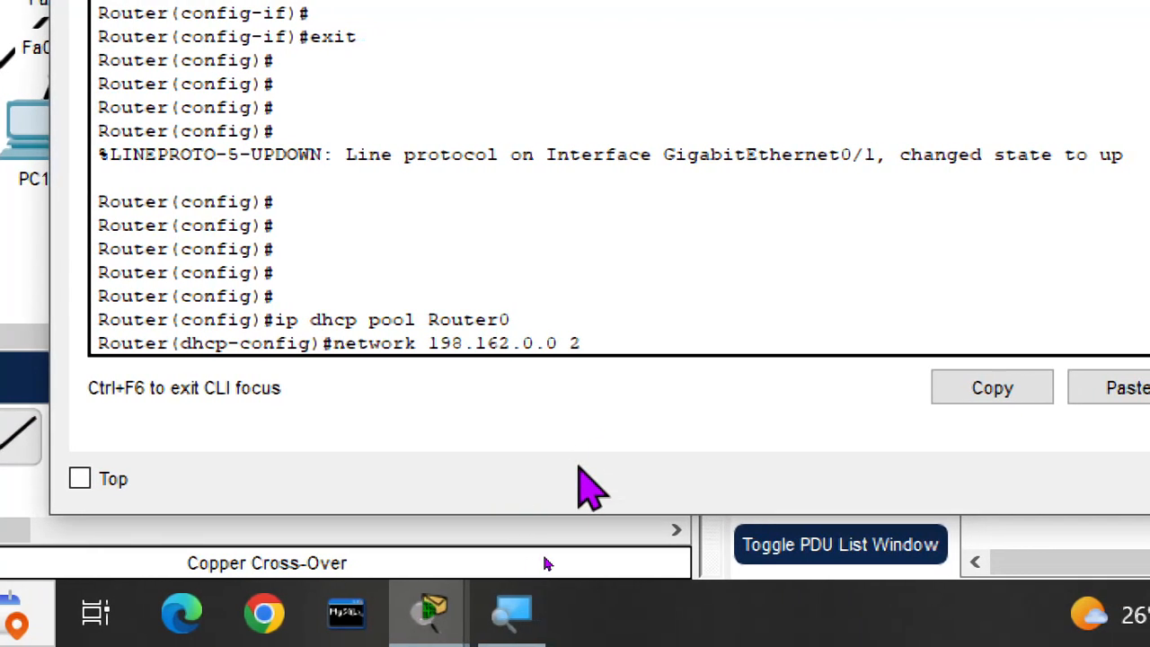
type("55.255")
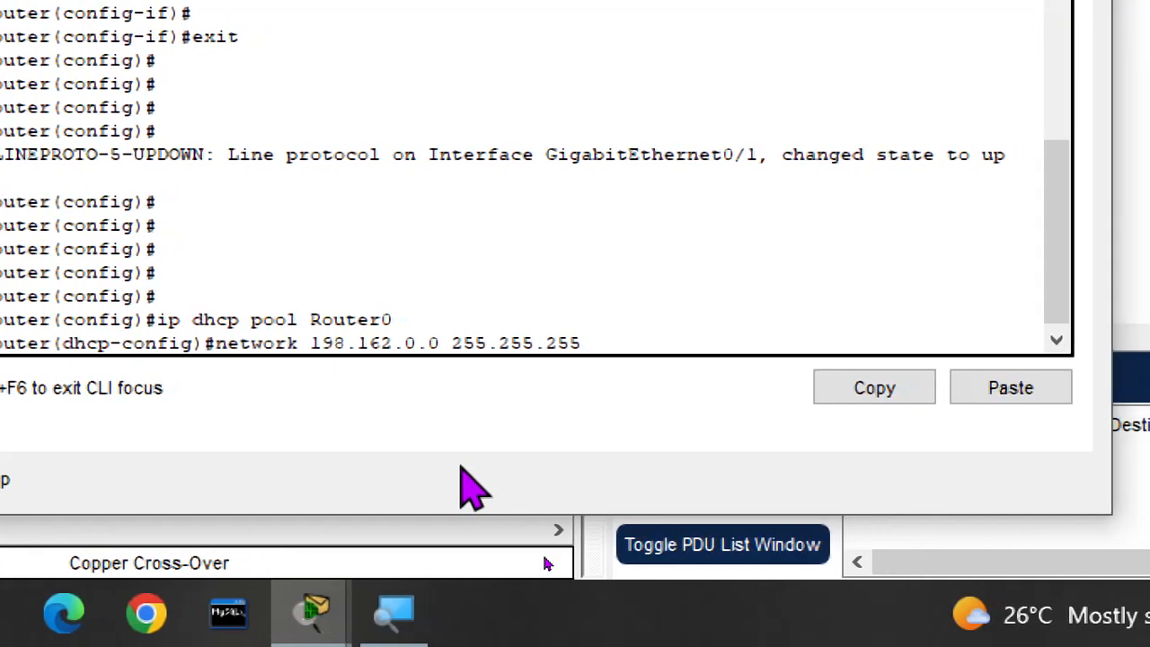
type(".0")
key("Return")
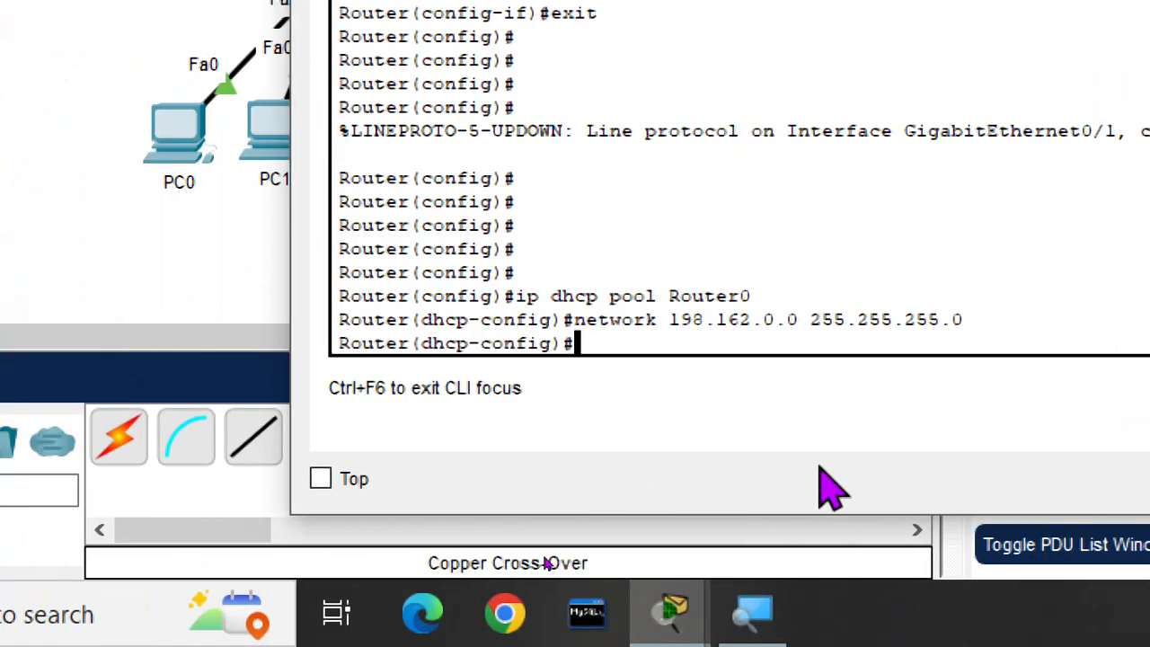
Set the default router of Router0's DHCP pool to 198.162.0.1.
type("de")
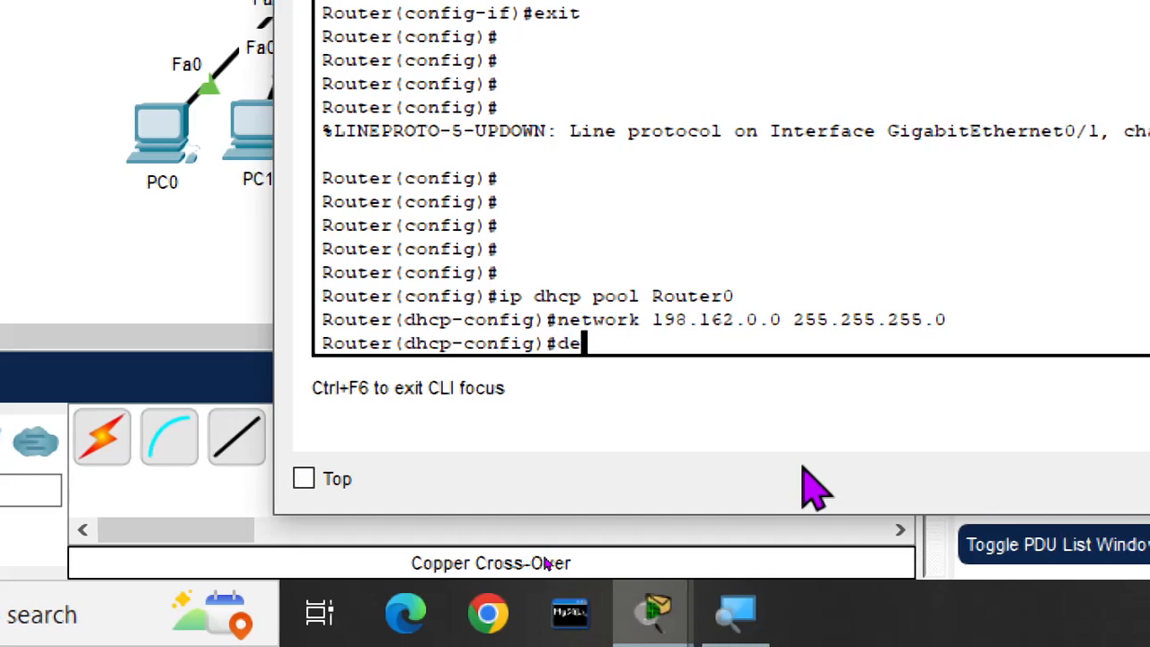
key("Tab")
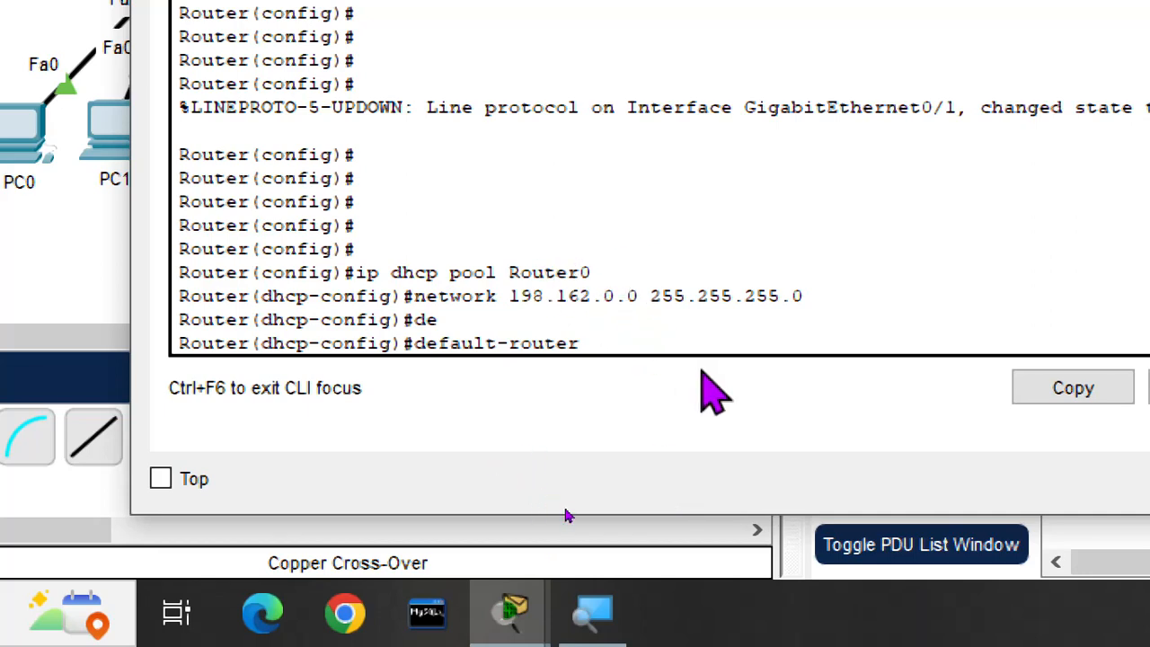
type("198")
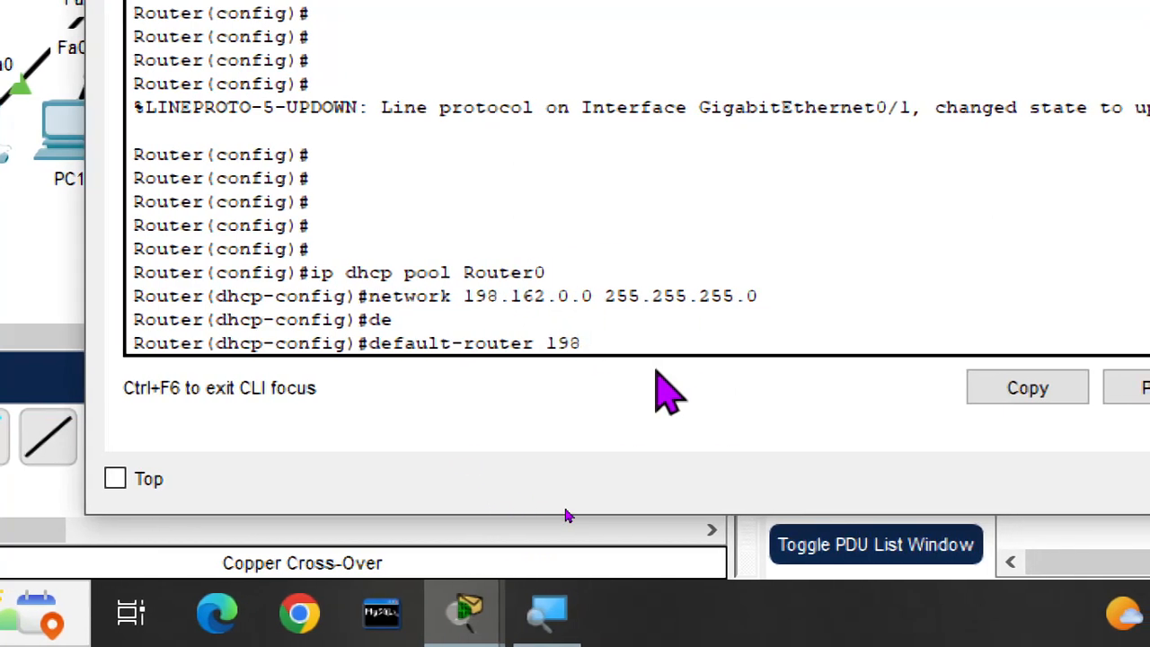
type(".162")
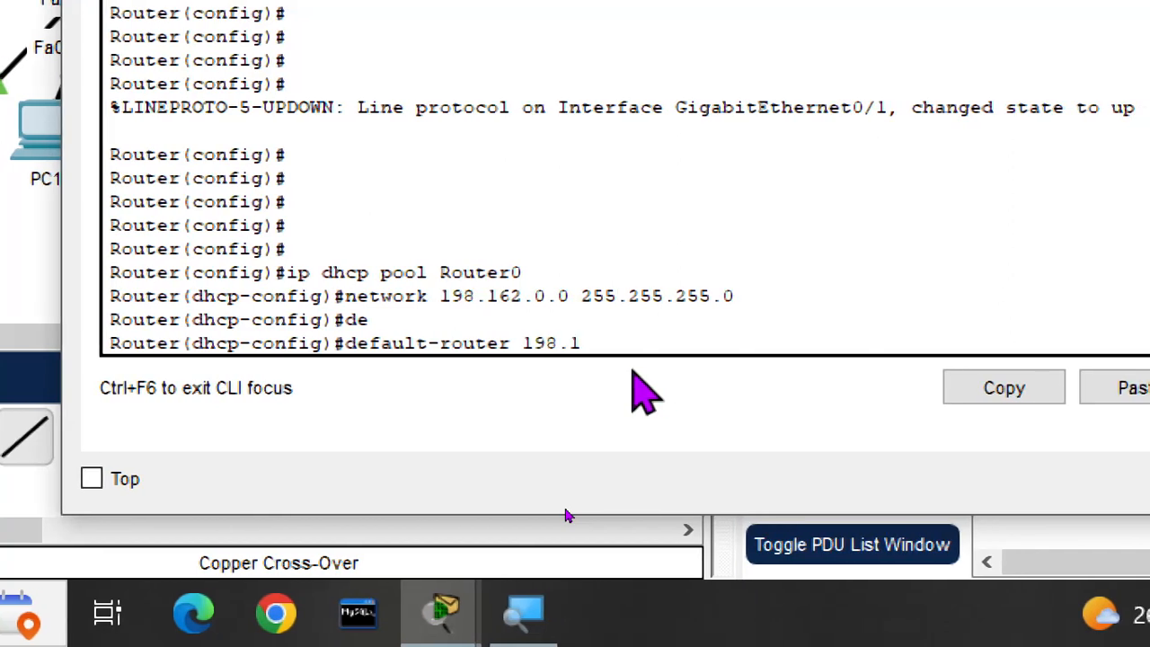
type(".0.1")
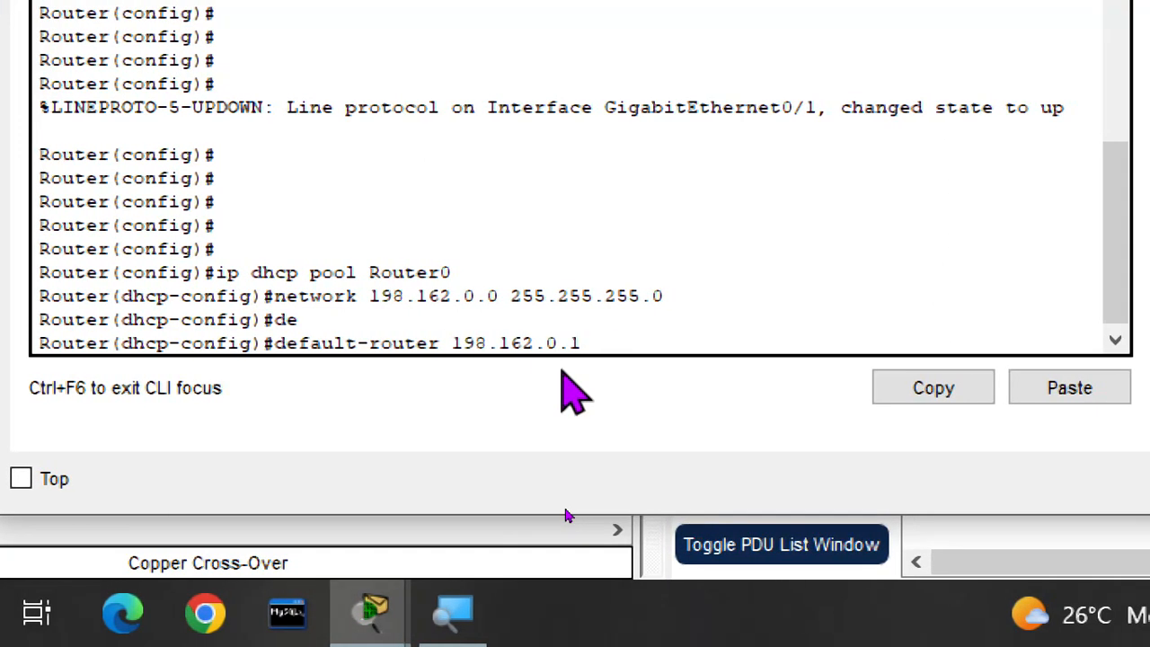
key("Return")
Set the DNS server of Router0's DHCP pool to 8.8.8.8.
type("dns")
key("Tab")
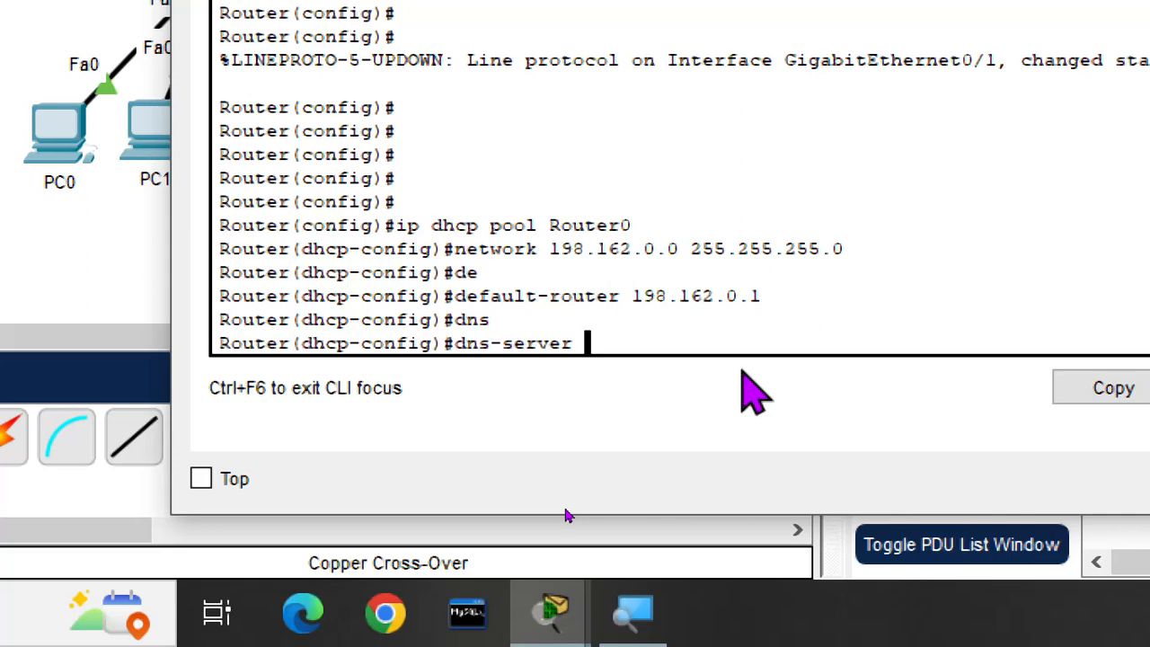
type("8.8.8")
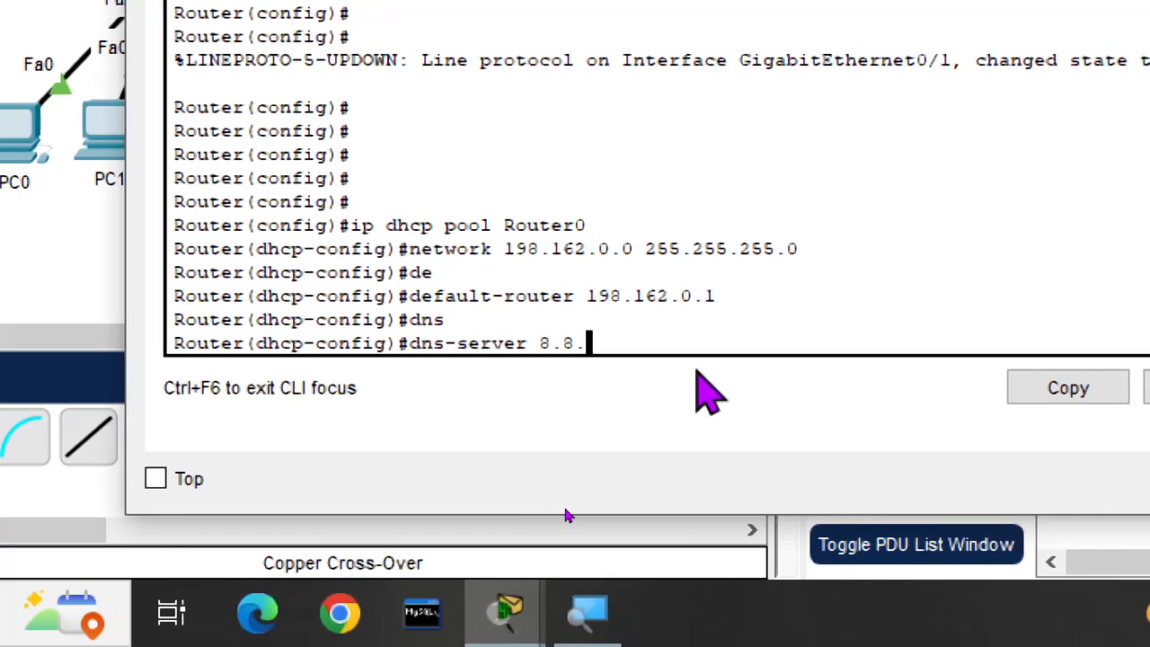
type(".")
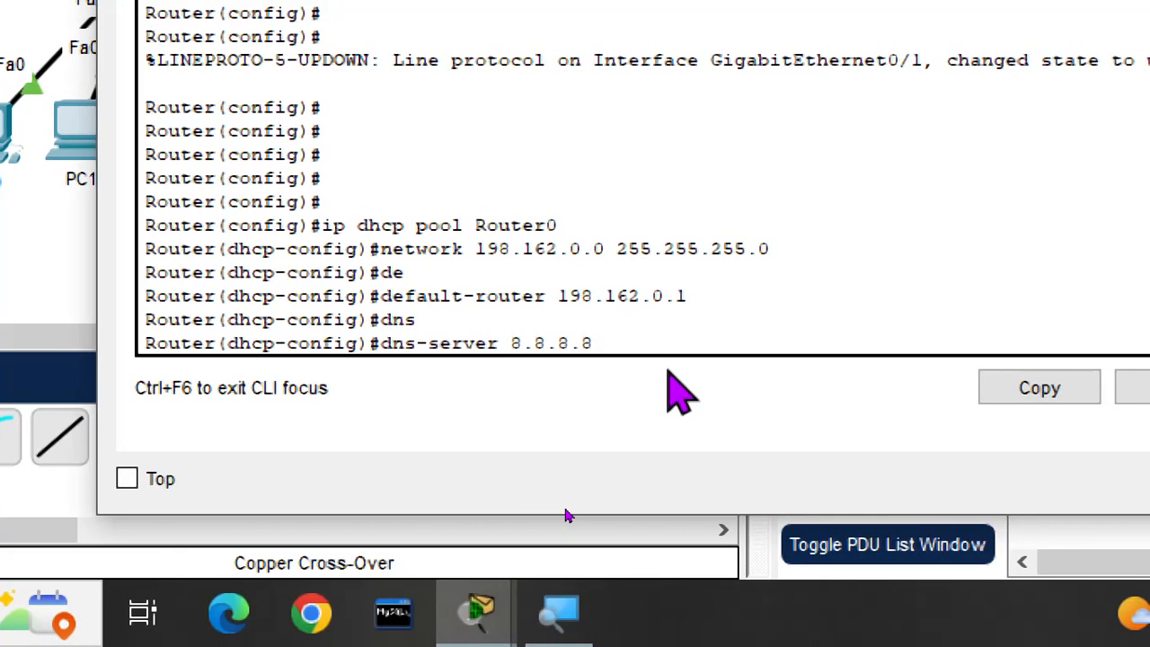
type("8")
key("Return")
key("Return")
key("Return")
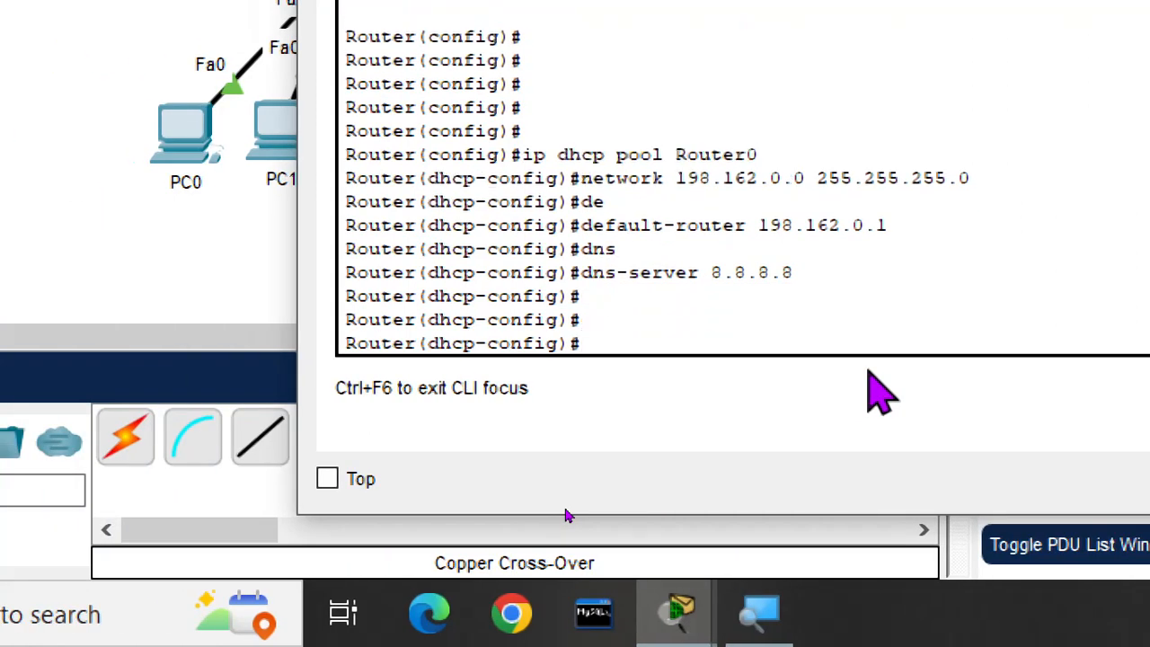
Exit DHCP pool configuration to Router0's global configuration mode and close the router's window.
type("exit")
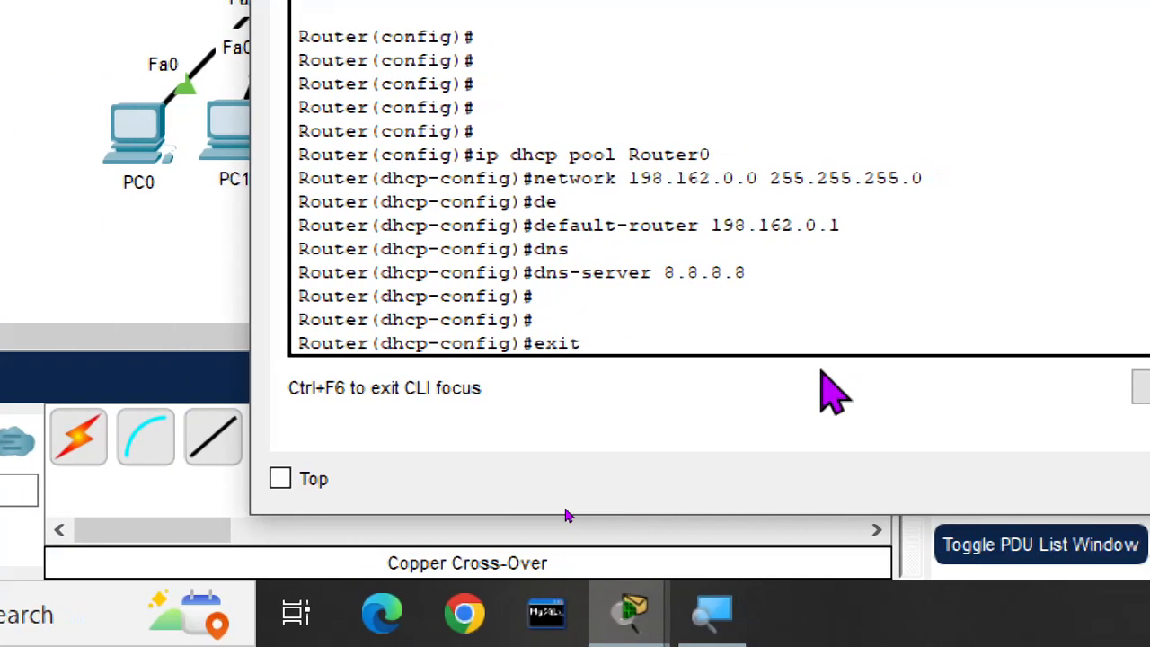
key("Return")
key("Return")
key("Return")
key("Return")
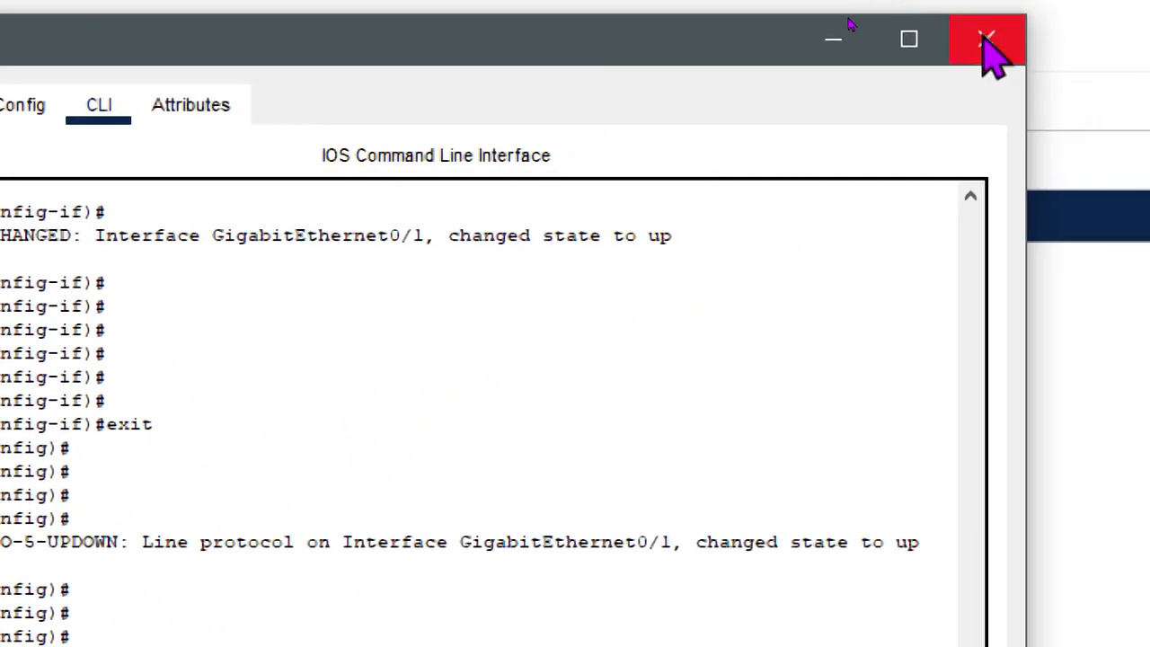
left_click(987, 40)
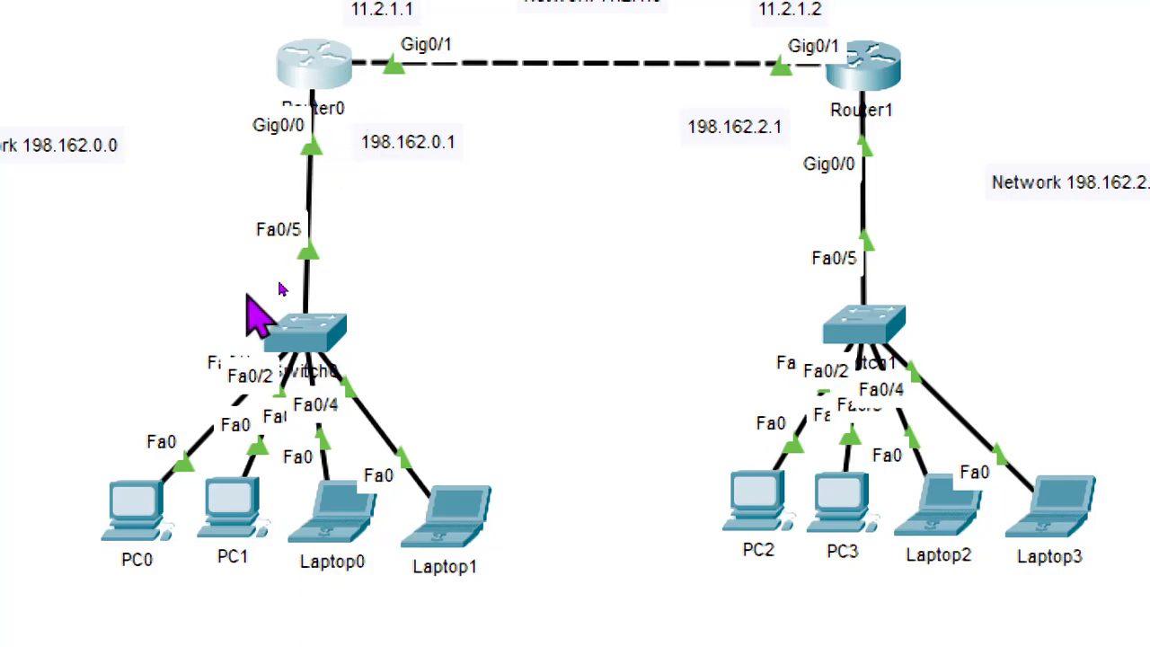
Request a new DHCP address for PC0's FastEthernet0 by switching its IPv4 configuration to Static and back to DHCP, twice.
left_click(135, 530)
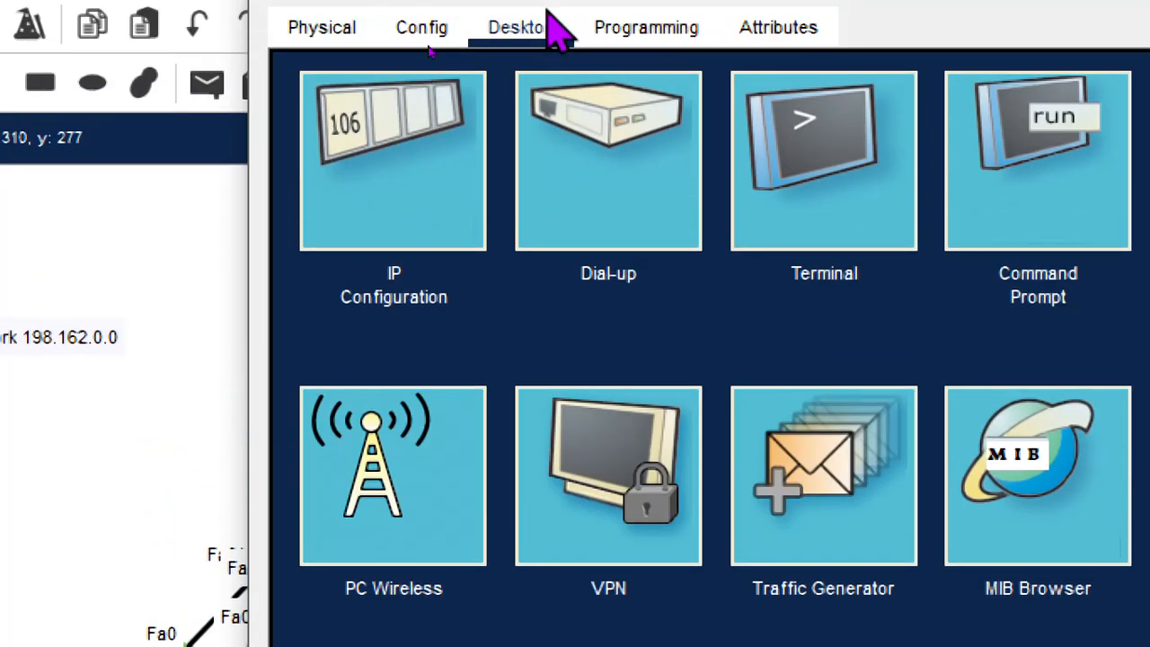
left_click(360, 134)
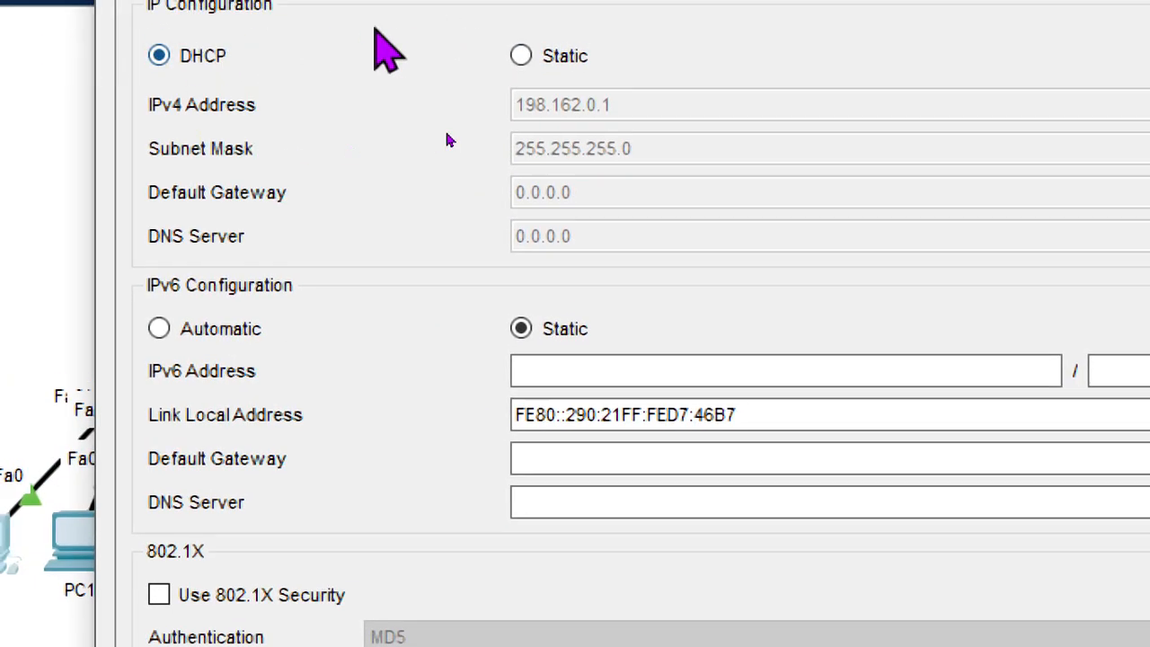
left_click(373, 44)
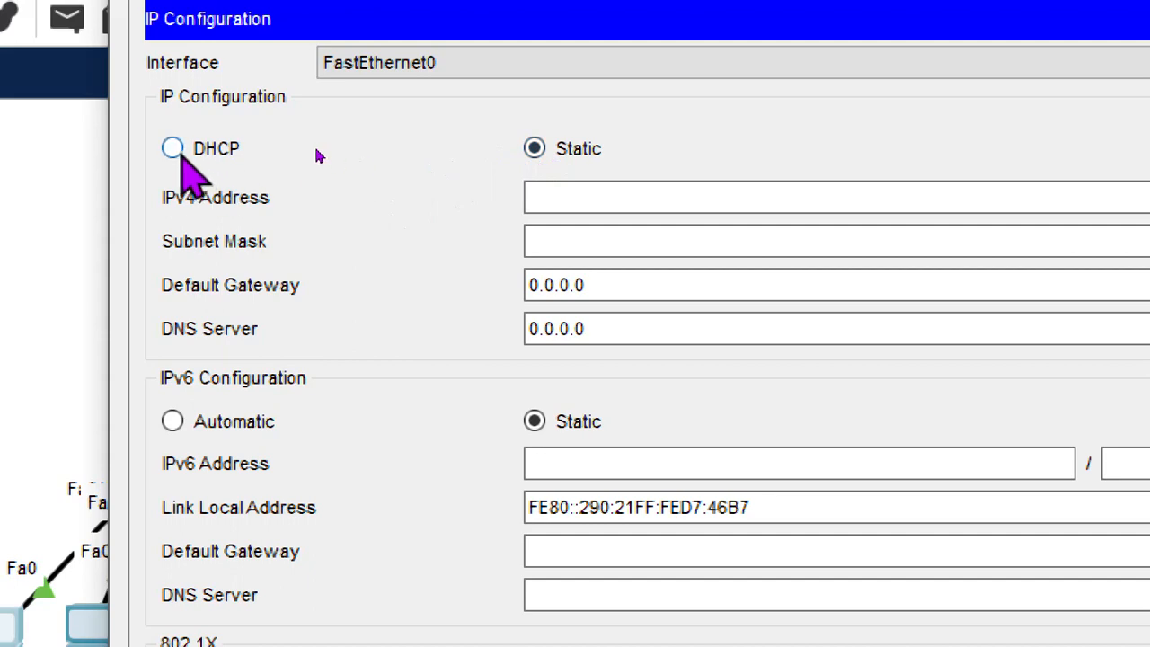
left_click(172, 149)
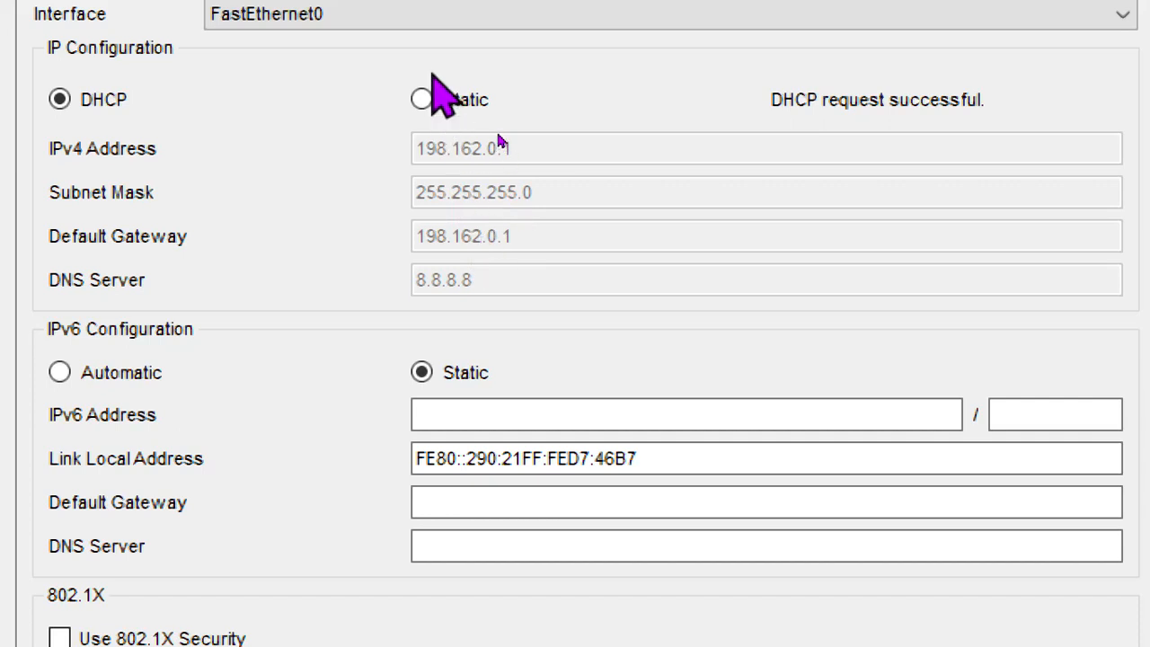
left_click(421, 100)
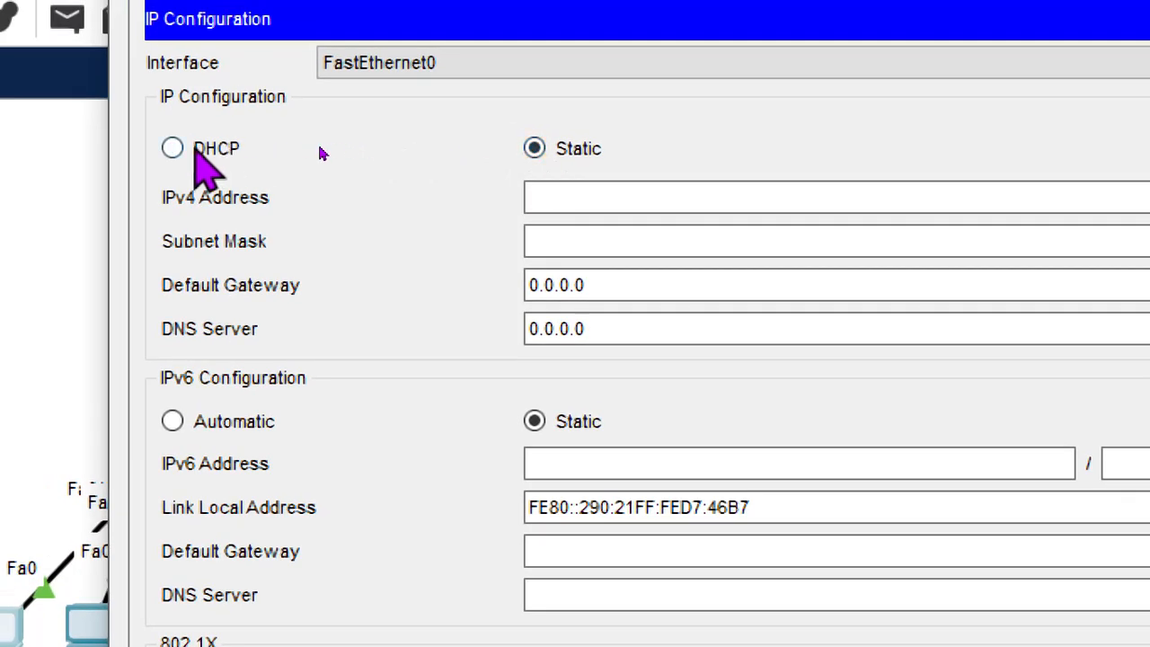
left_click(59, 98)
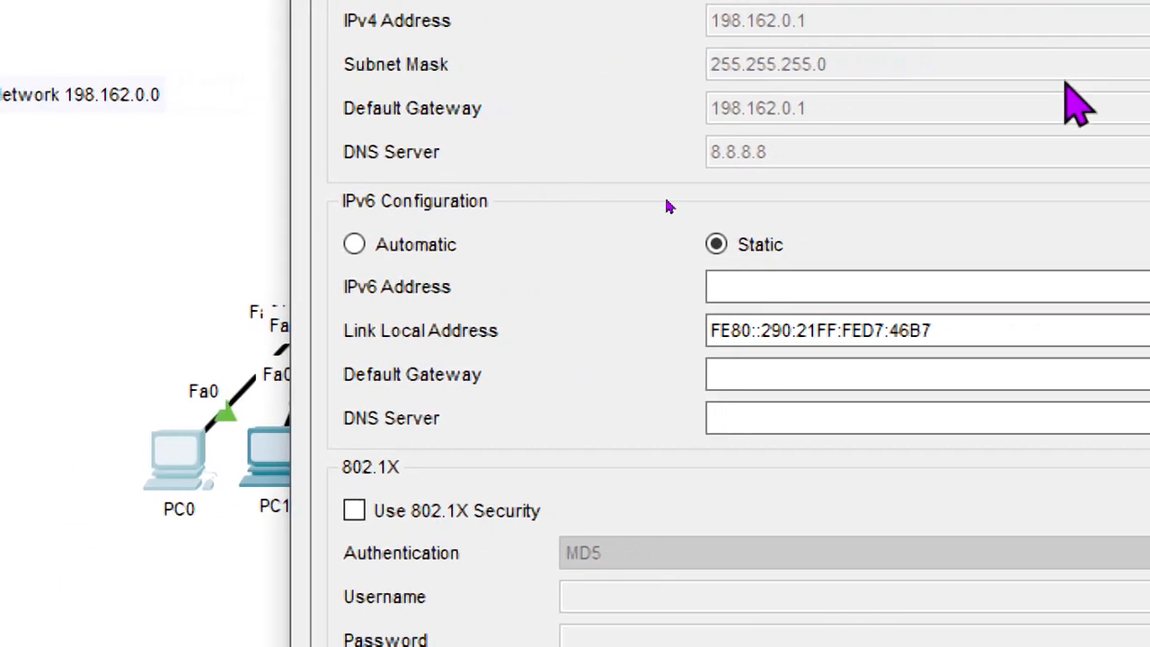
Close PC0's window, reopen Router0's CLI and exit global configuration mode to the privileged EXEC prompt.
left_click(148, 175)
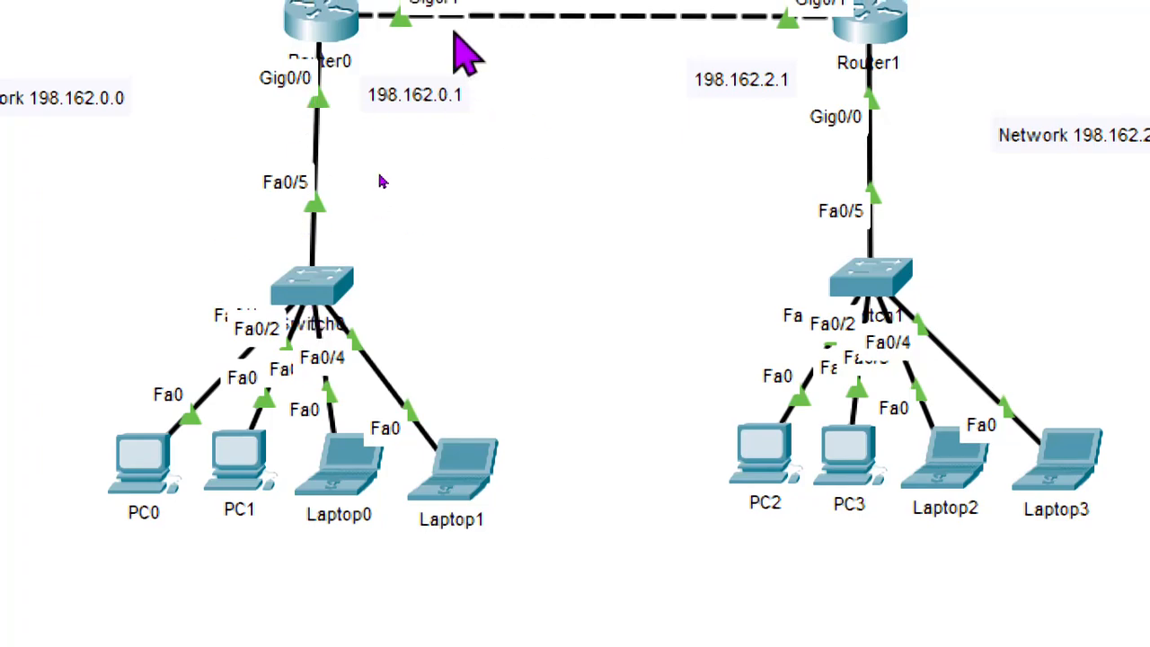
left_click(329, 49)
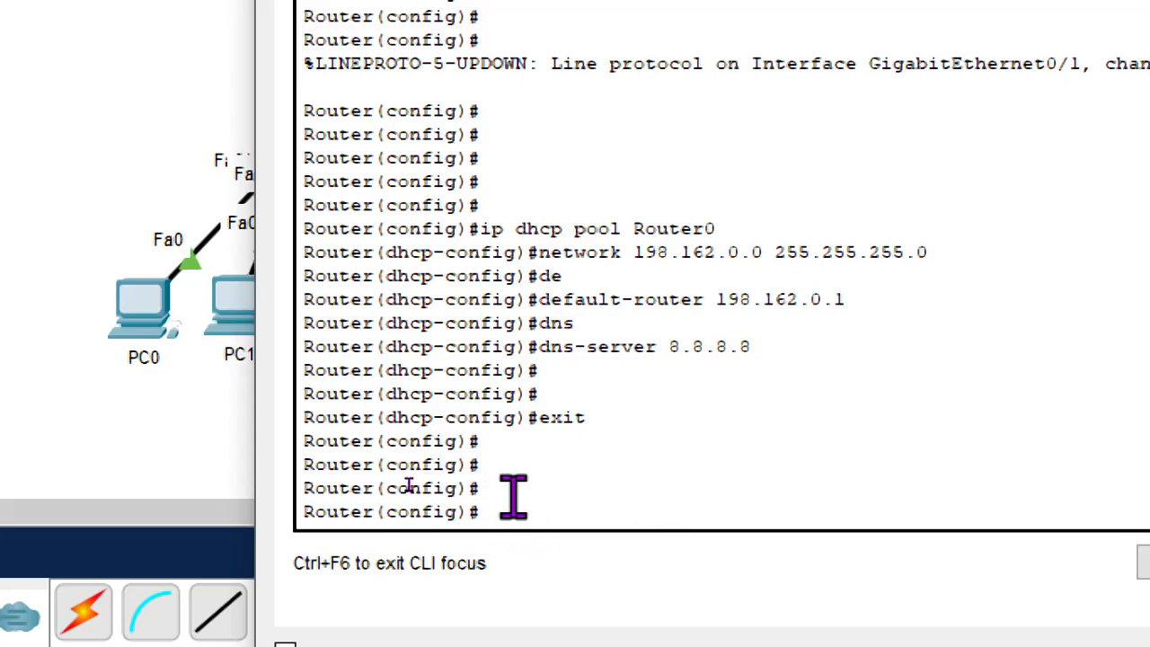
type("exit")
key("Return")
key("Return")
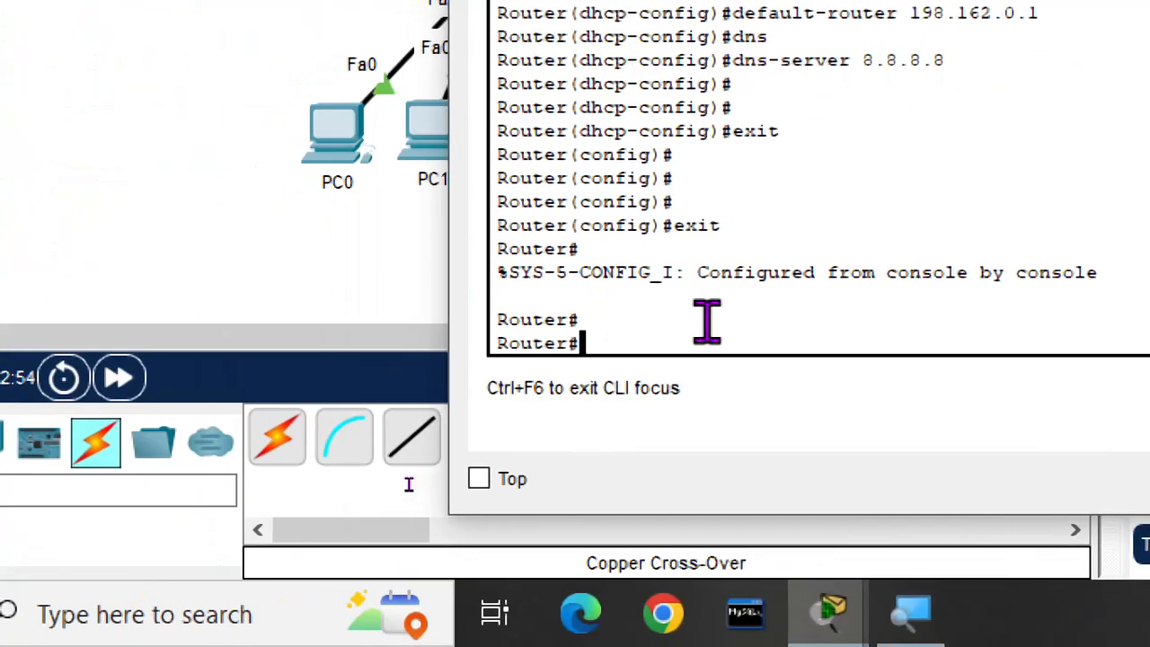
key("Return")
key("Return")
Display Router0's running configuration and examine its DHCP pool settings.
type("s")
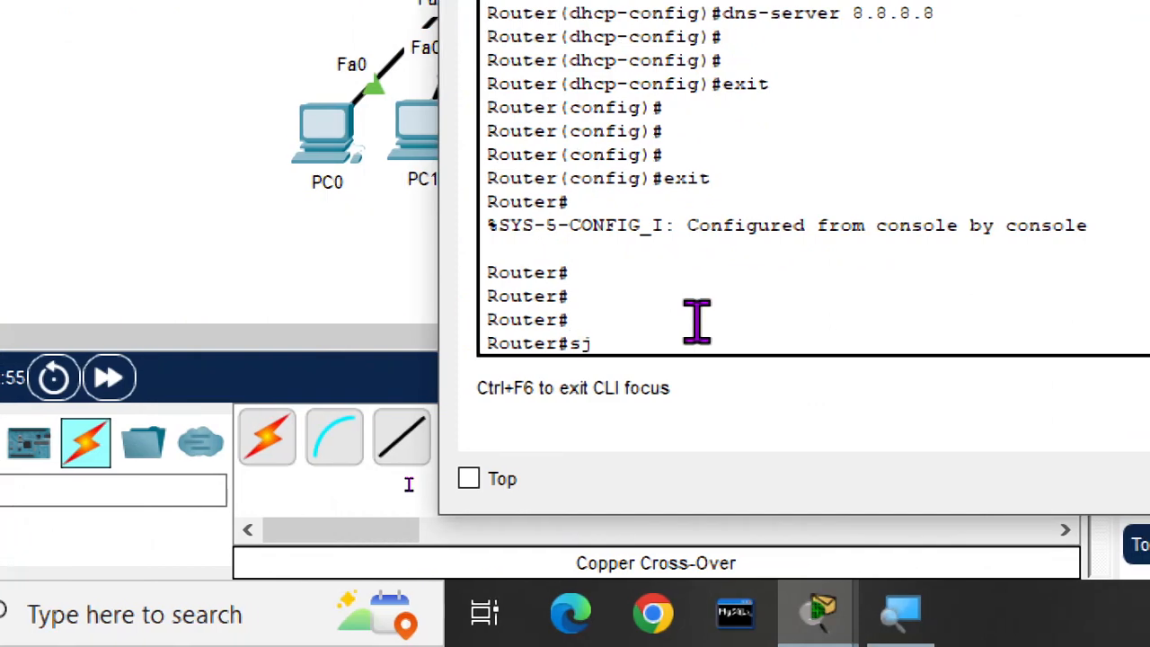
type("how r")
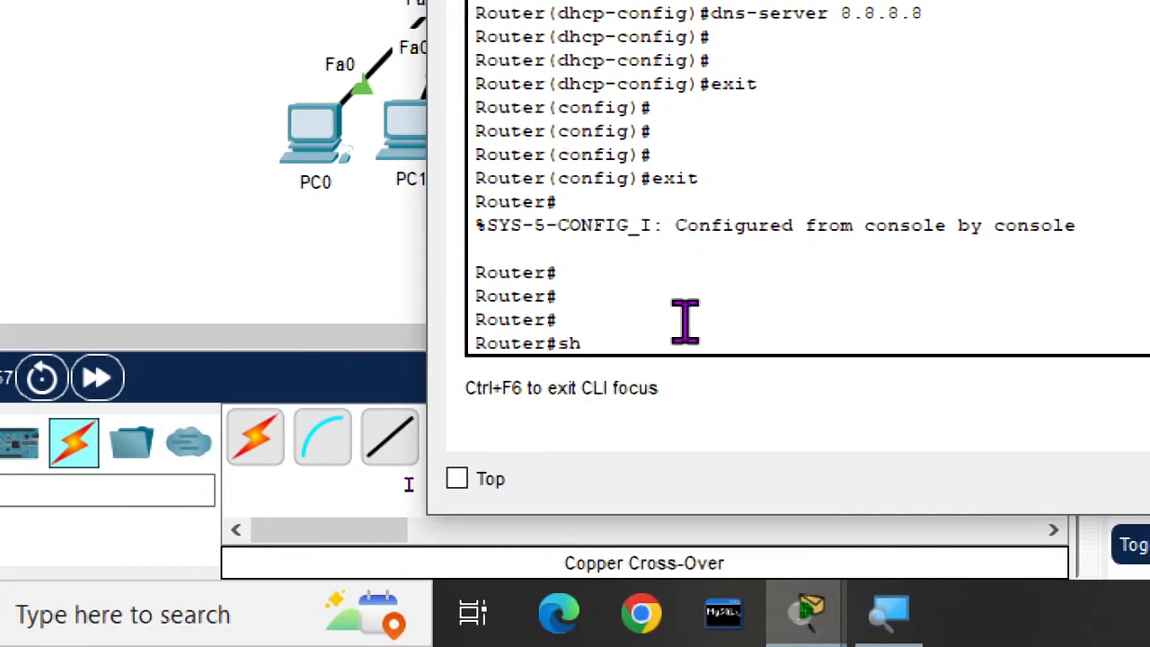
type("u")
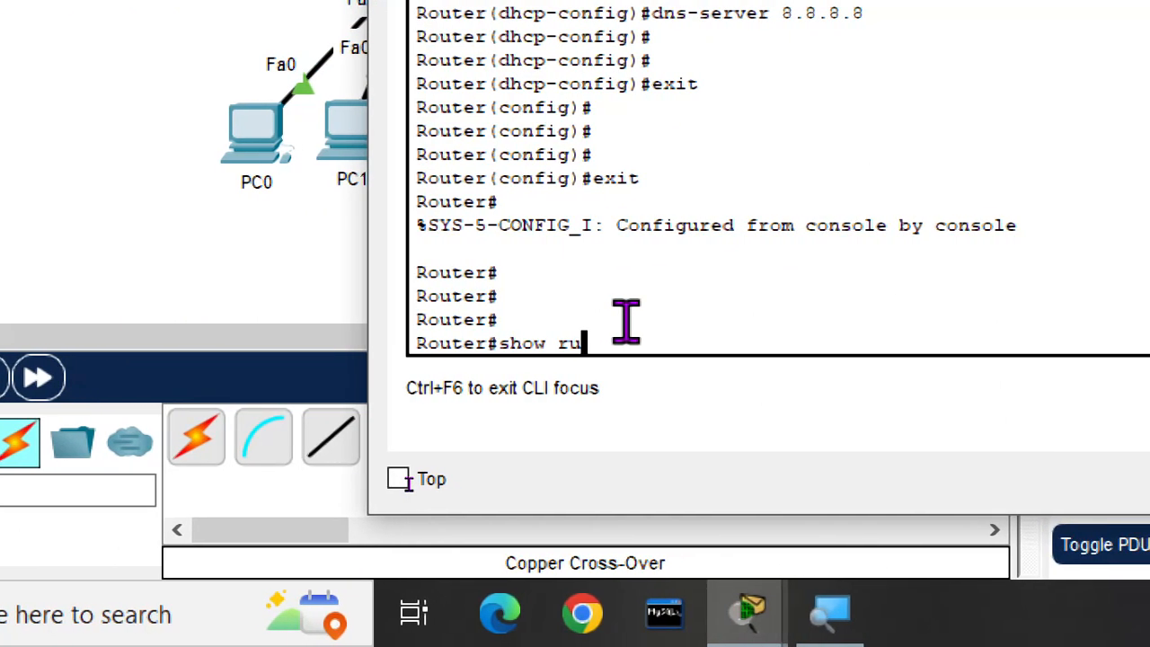
key("Tab")
key("Return")
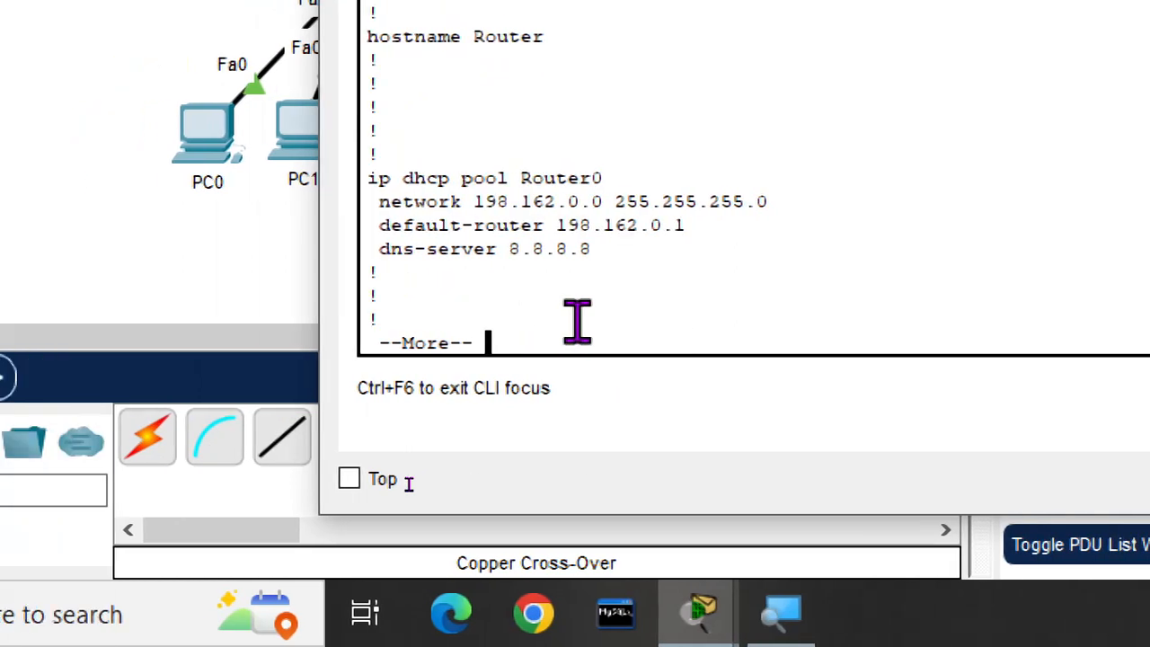
key("Return")
key("Return")
key("Return")
key("Return")
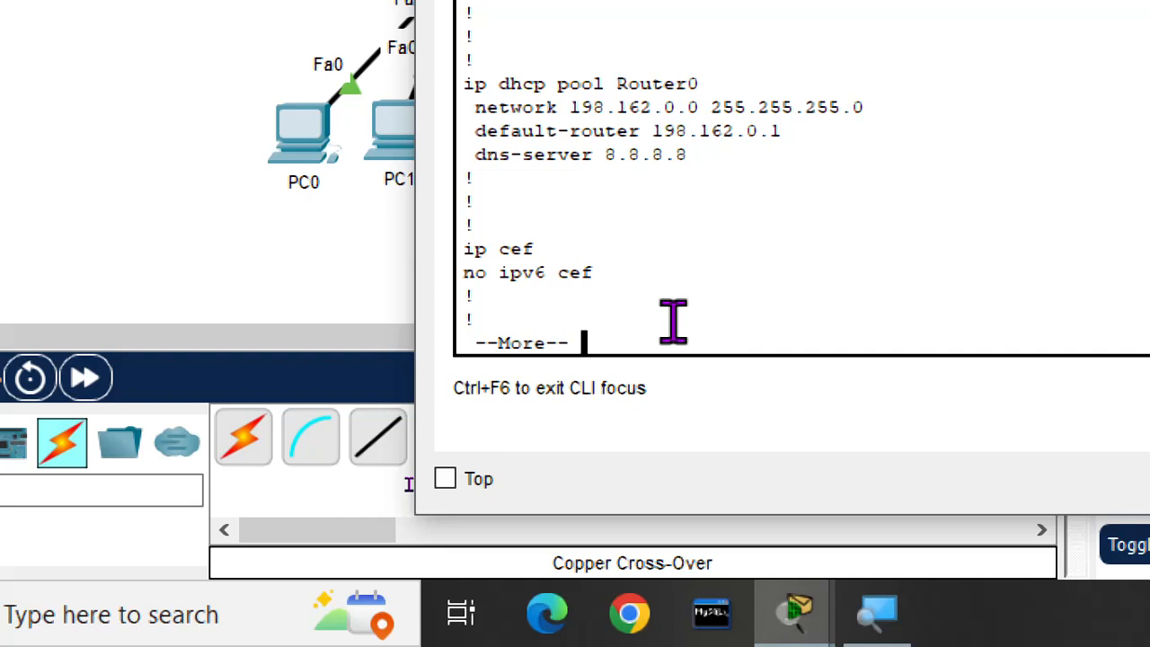
Continue through the running configuration to the GigabitEthernet interfaces and examine the host part of GigabitEthernet0/0's IP address.
key("Return")
key("Return")
key("Return")
key("Return")
key("Return")
key("Return")
key("Return")
key("Return")
key("Return")
key("Return")
key("Return")
key("Return")
key("Return")
key("Return")
key("Return")
key("Return")
key("Return")
key("Return")
key("Return")
key("Return")
key("Return")
key("Return")
key("Return")
key("Return")
key("Return")
key("Return")
key("Return")
key("Return")
key("Return")
key("Return")
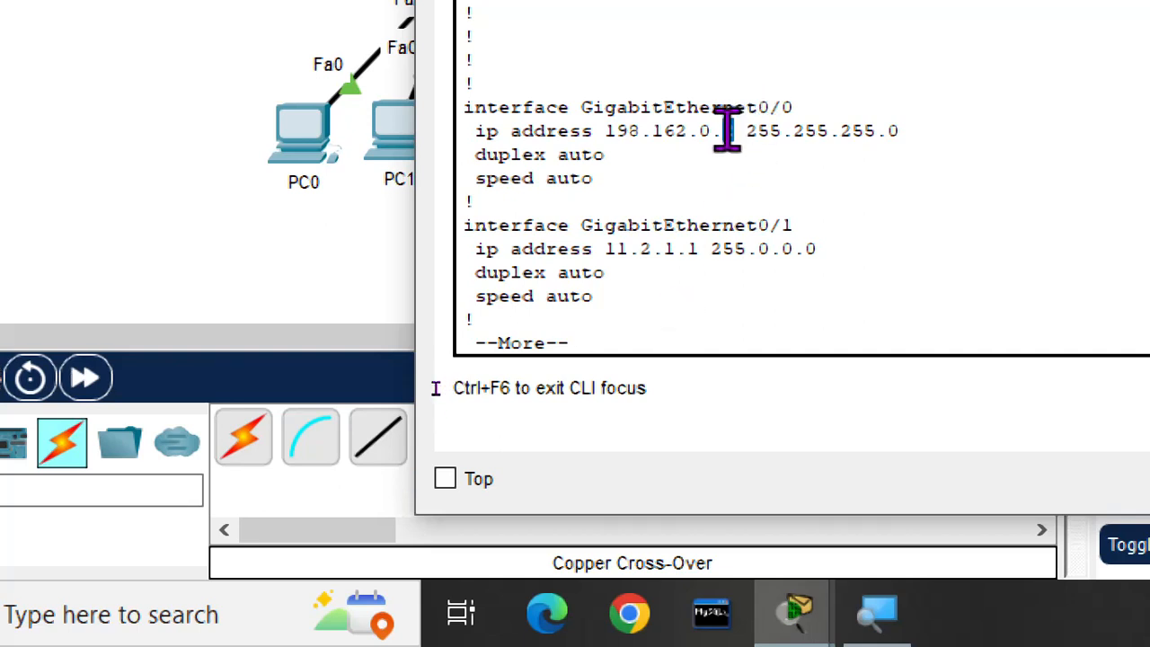
left_click_drag(731, 130, 712, 132)
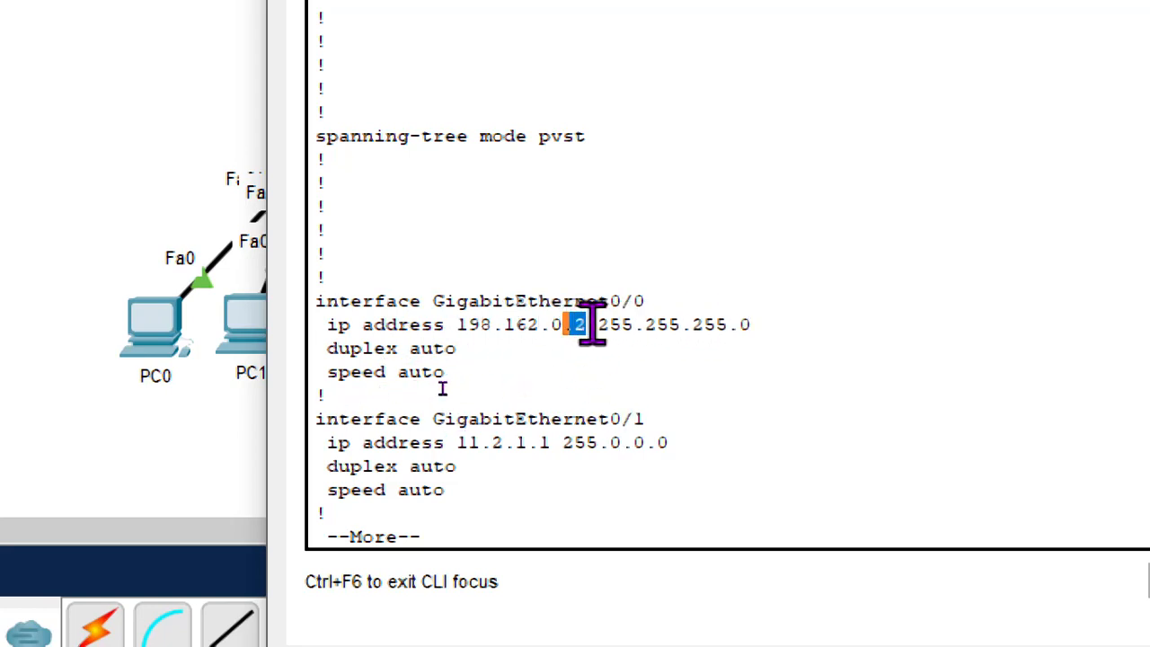
left_click(461, 498)
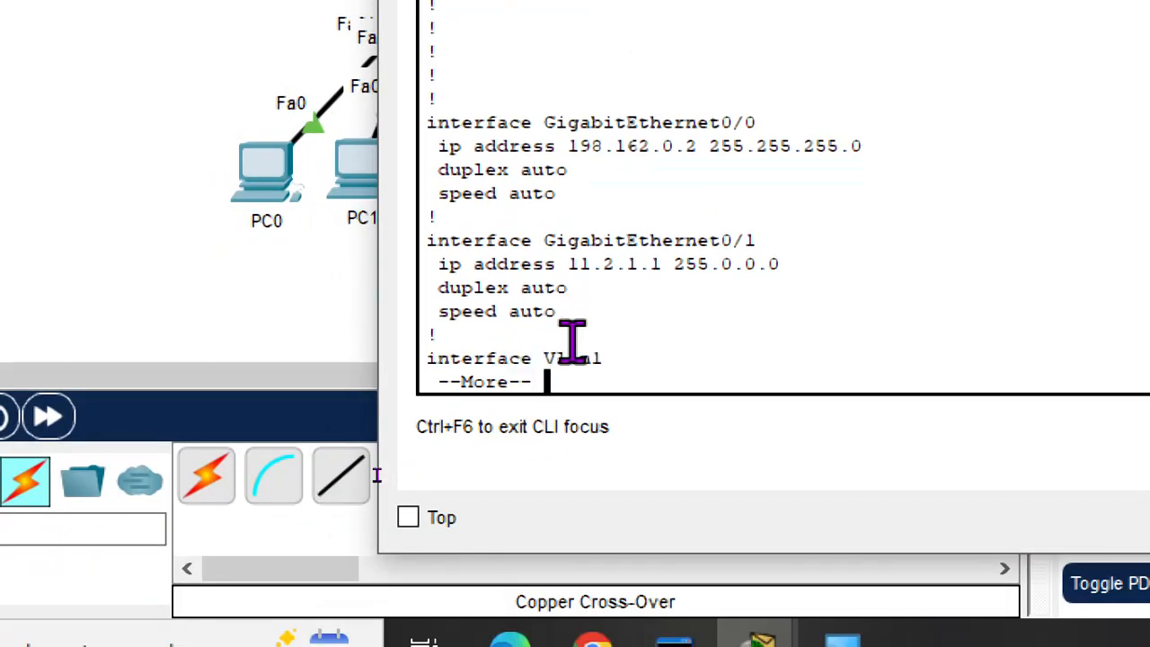
Page through the rest of Router0's running configuration until the privileged EXEC prompt returns.
key("Return")
key("Return")
key("Return")
key("Return")
key("Return")
key("Return")
key("Return")
key("Return")
key("Return")
key("Return")
key("Return")
key("Return")
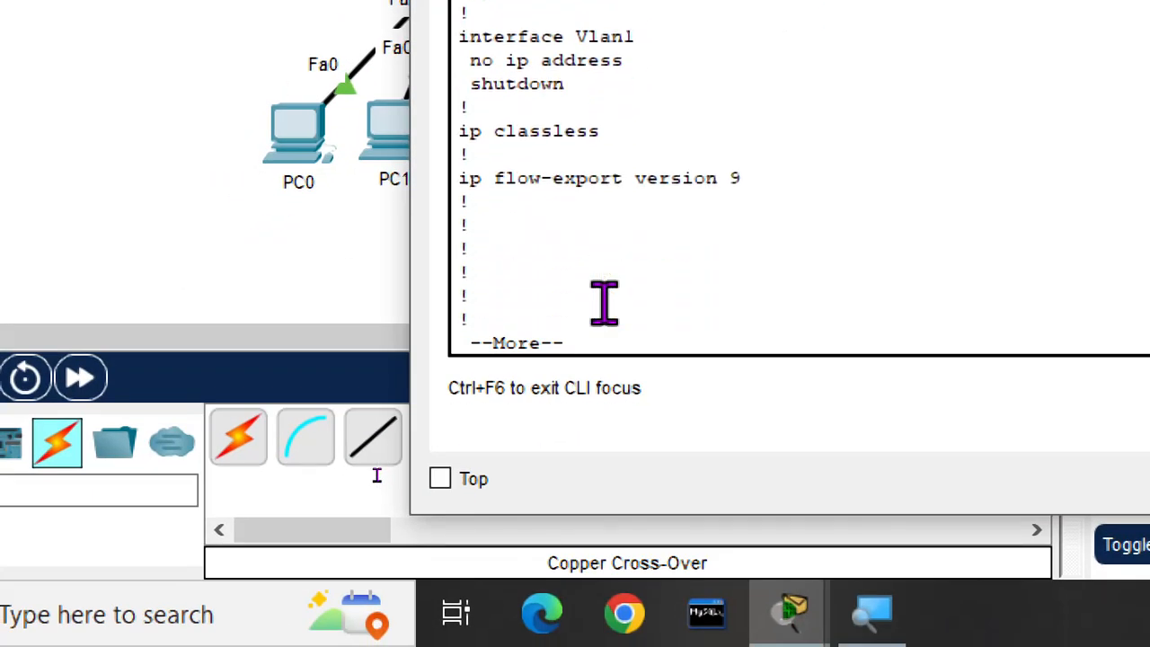
key("Return")
key("Return")
key("Return")
key("Return")
key("Return")
key("Return")
key("Return")
key("Return")
key("Return")
key("Return")
key("Return")
key("Return")
key("Return")
key("Return")
key("Return")
key("Return")
key("Return")
key("Return")
key("Return")
key("Return")
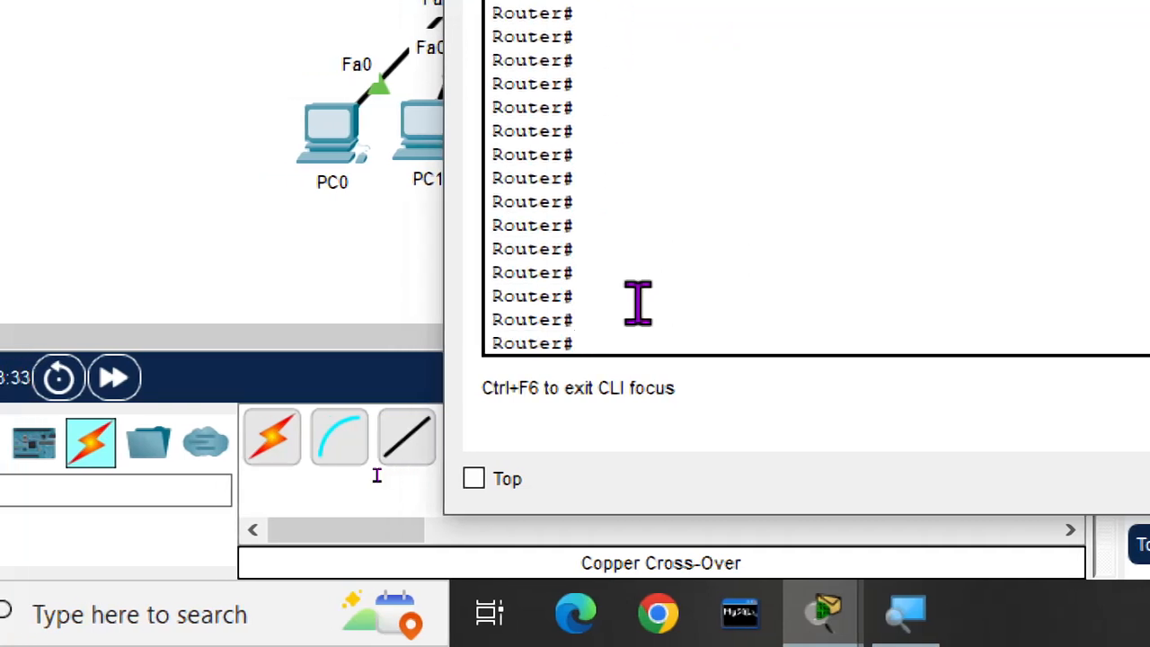
Enter global configuration mode on Router0 with conf t.
type("conf ")
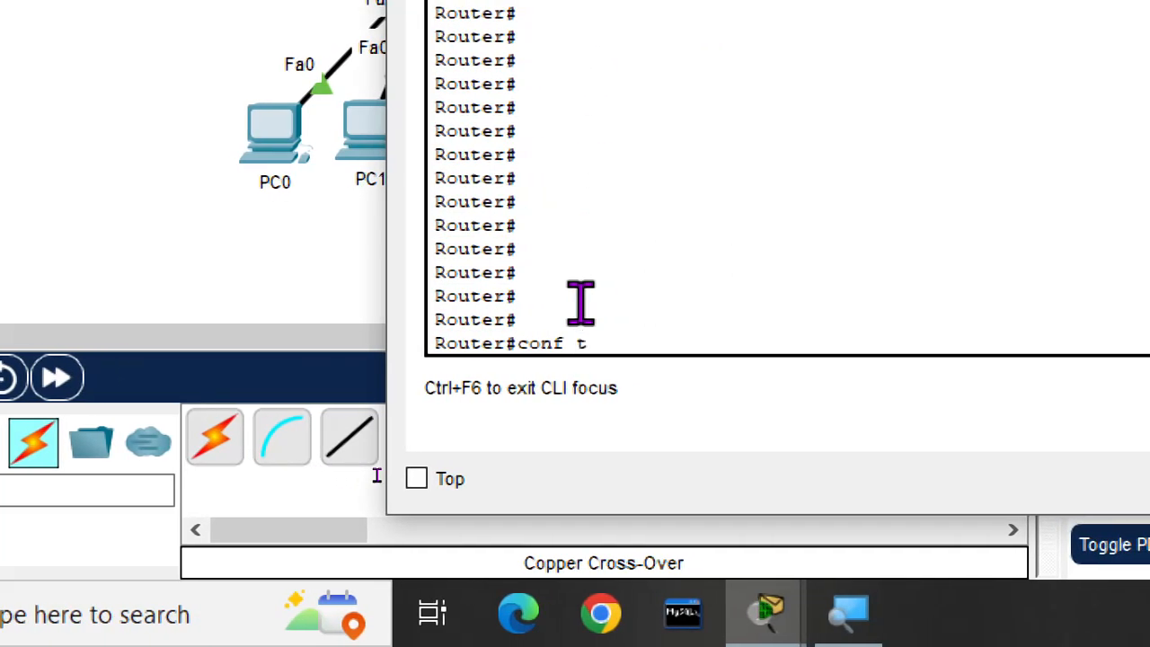
type("t")
key("Return")
key("Return")
key("Return")
key("Return")
key("Return")
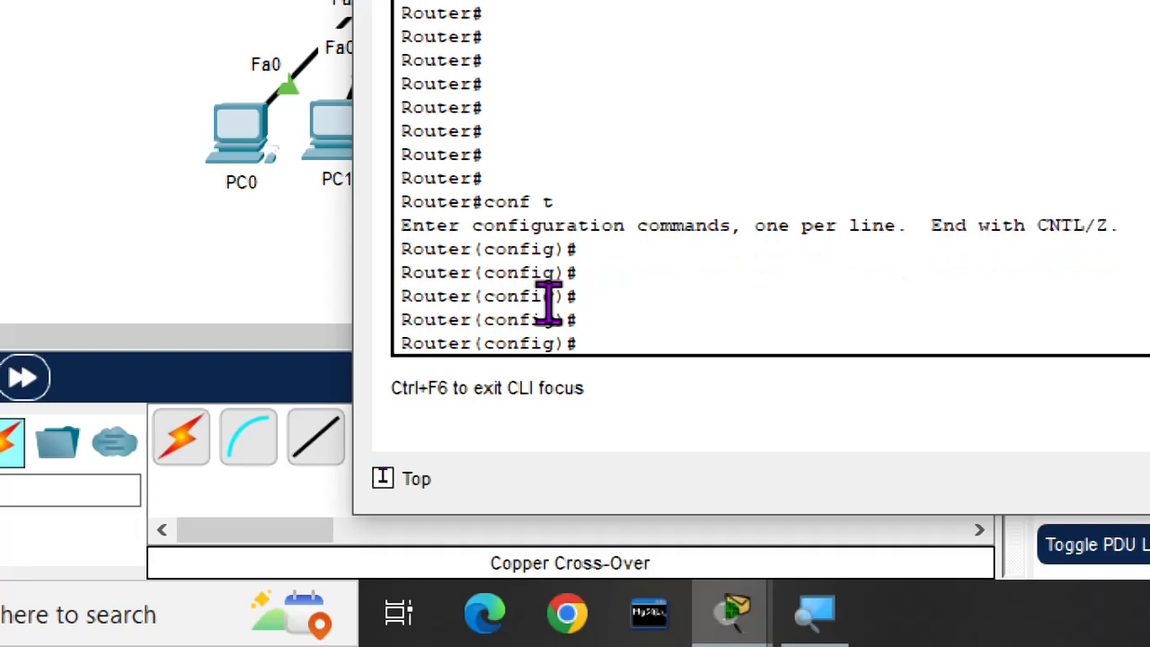
Begin the interface command for one of Router0's GigabitEthernet interfaces.
type("int")
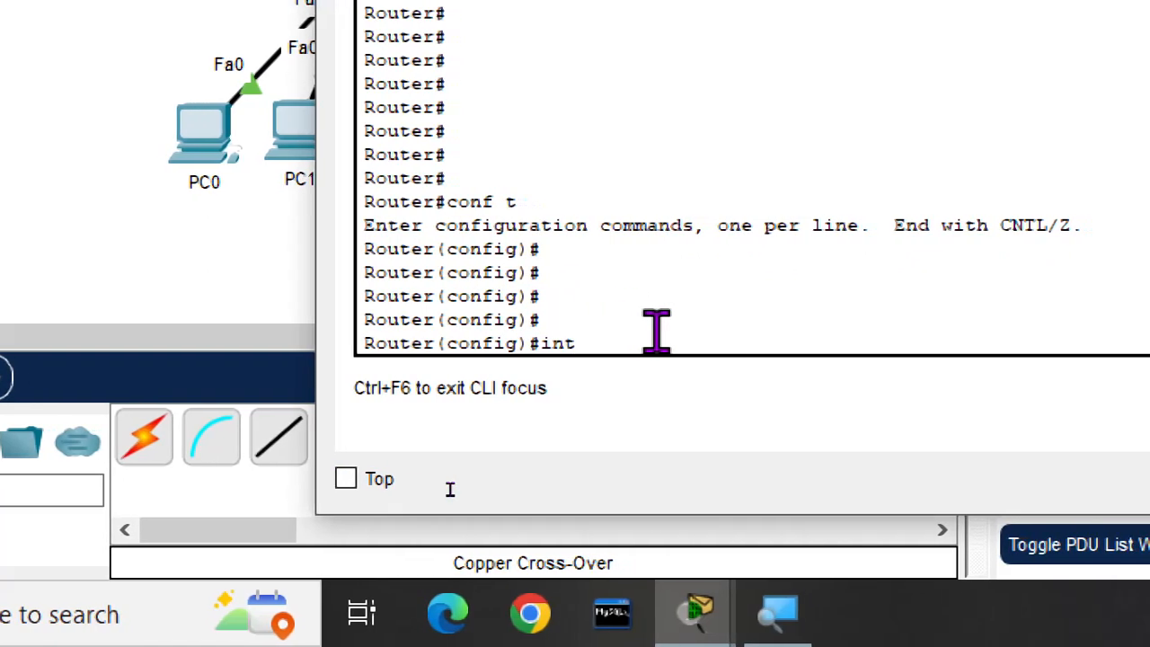
key("Tab")
type("g")
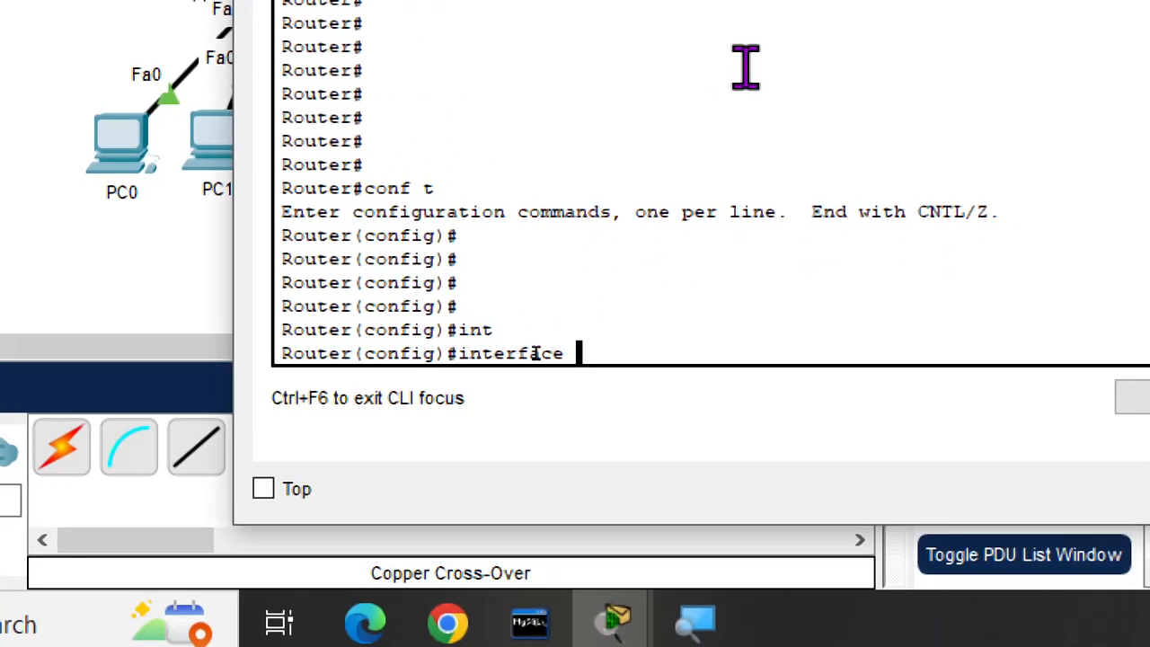
Assign IP address 198.162.0.1 with subnet mask 255.255.255.0 to the router's gigabitEthernet 0/0 interface.
type("i")
key("Tab")
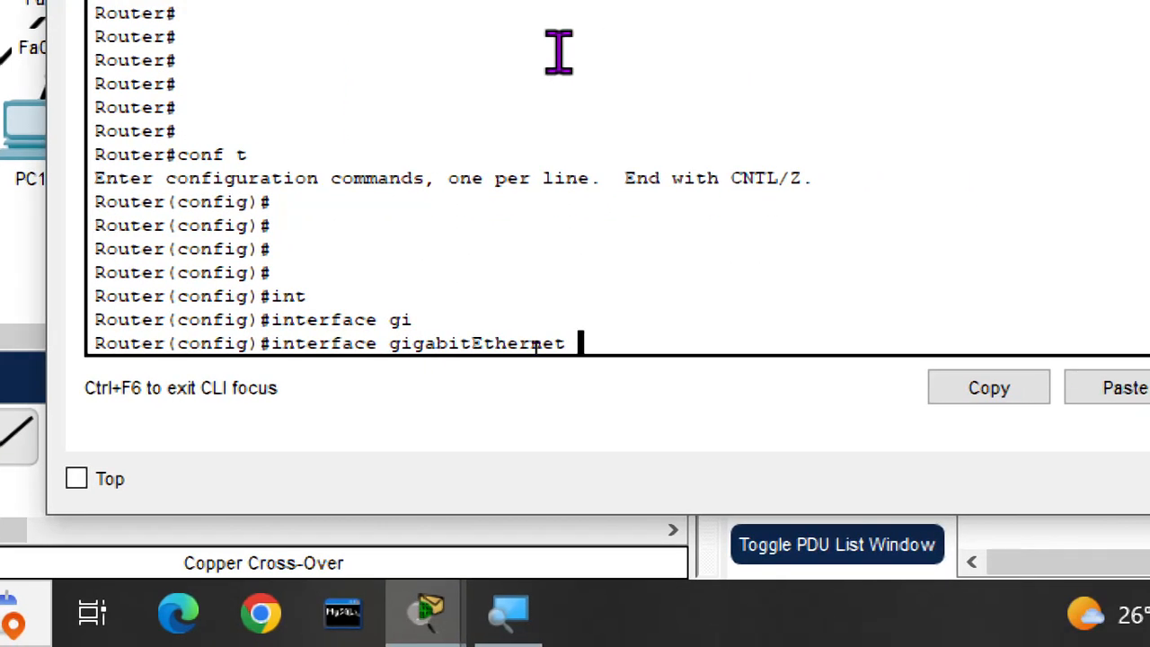
type("0/0")
key("Return")
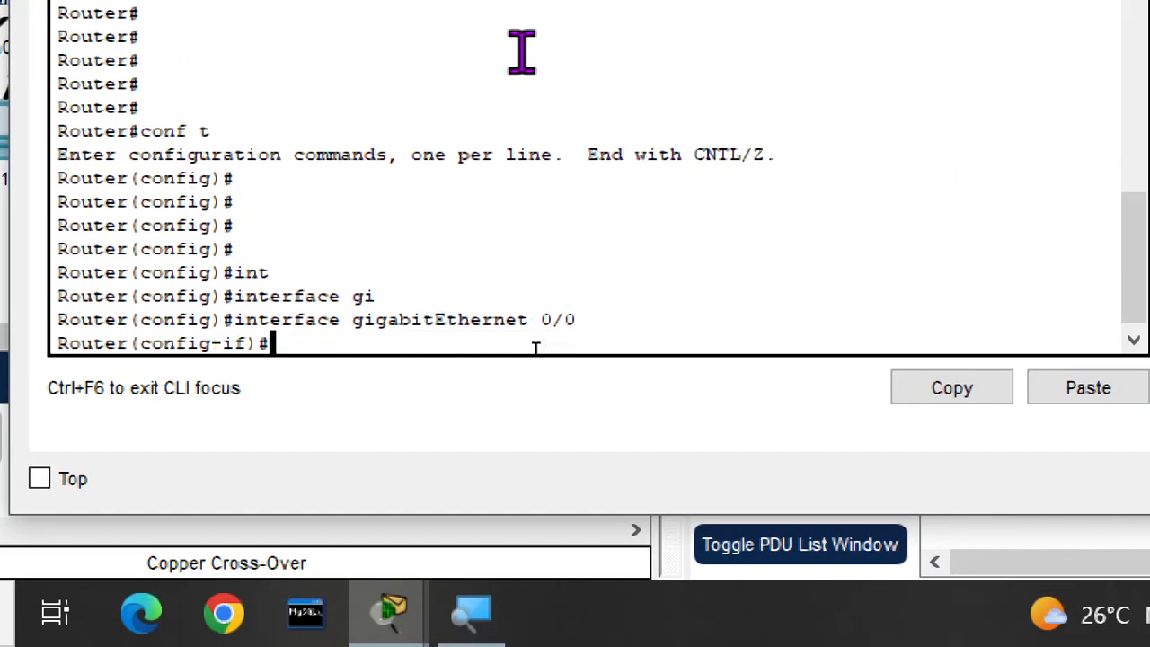
type("ip ad")
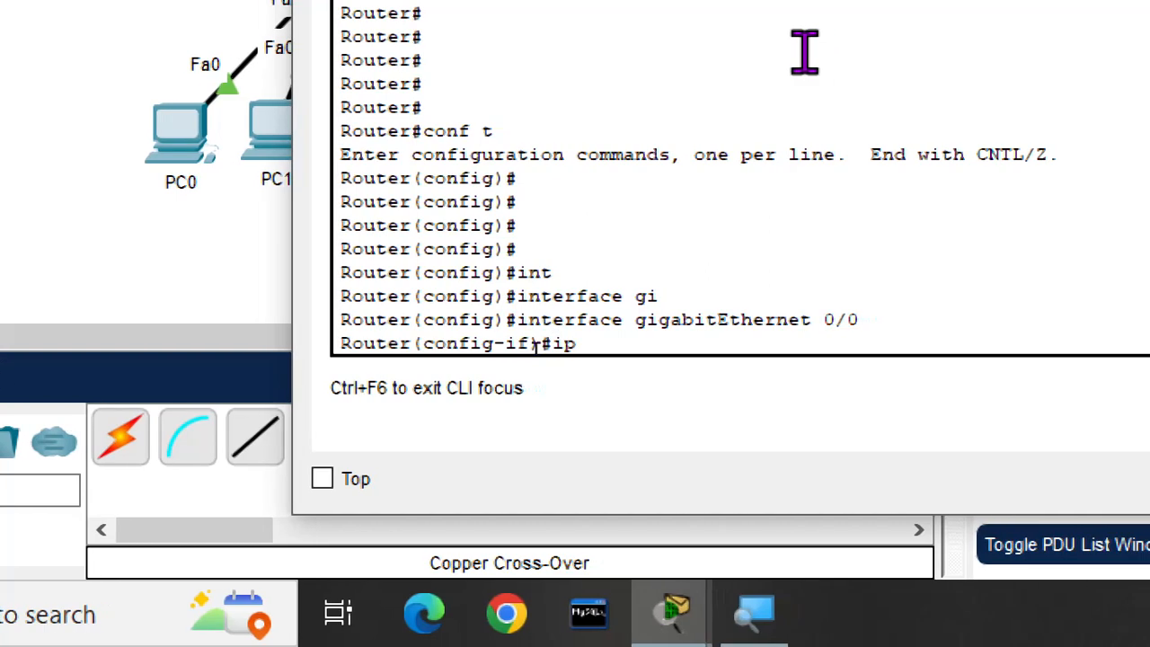
type("dress")
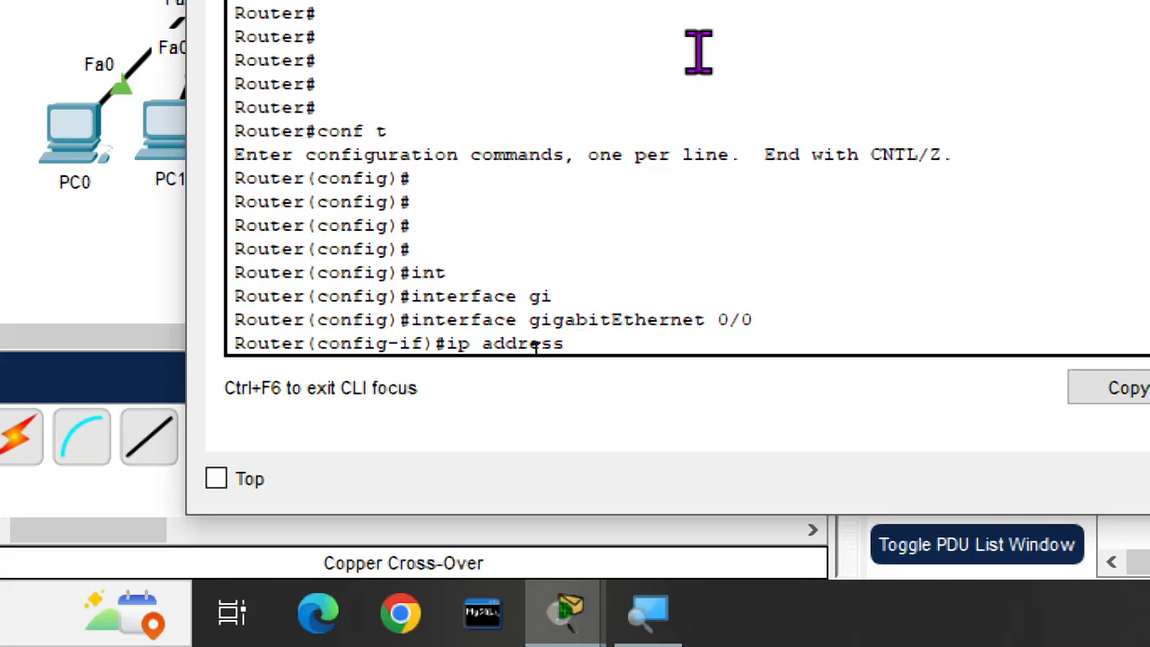
type("198.16")
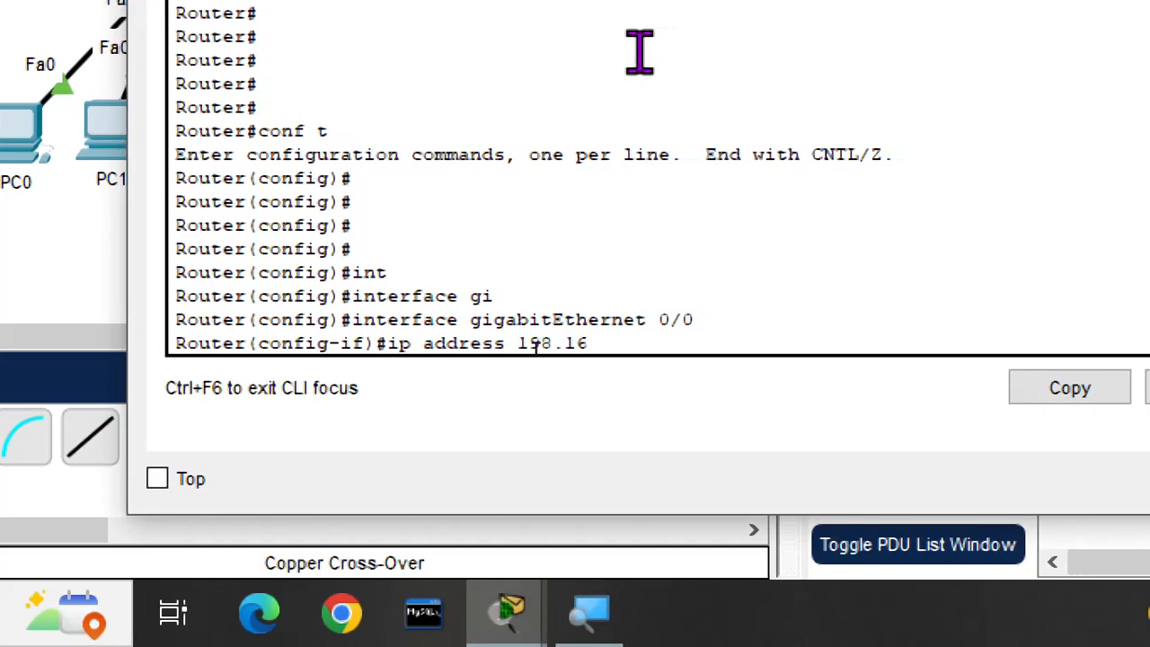
type("2.0.")
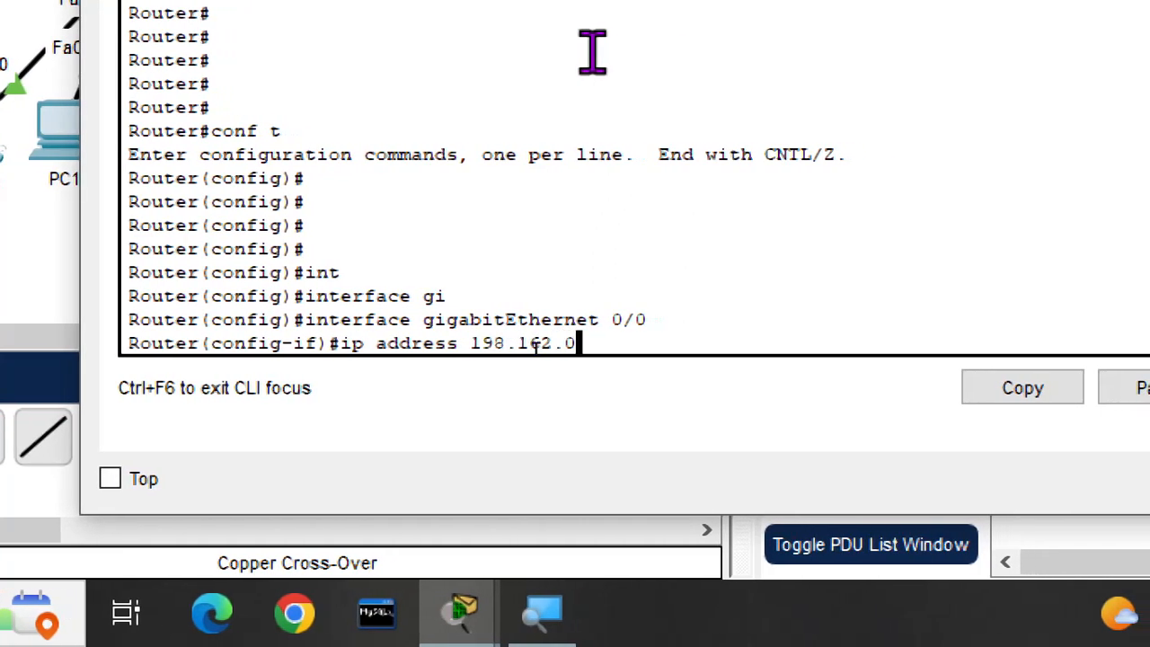
type("1 255")
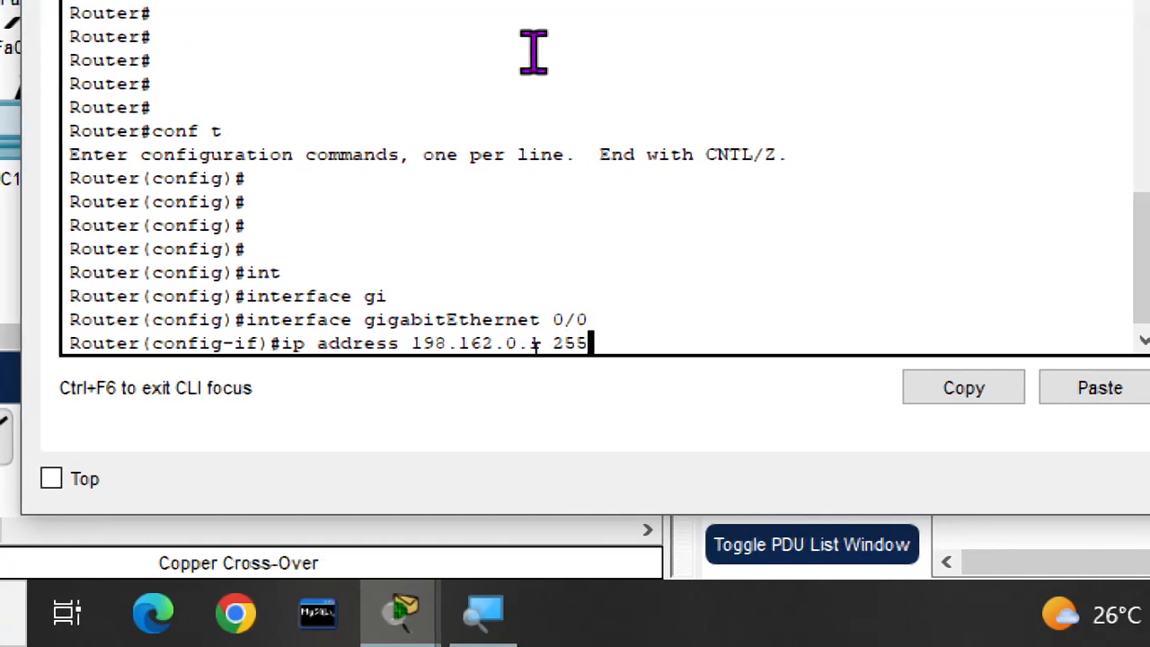
type(".255.")
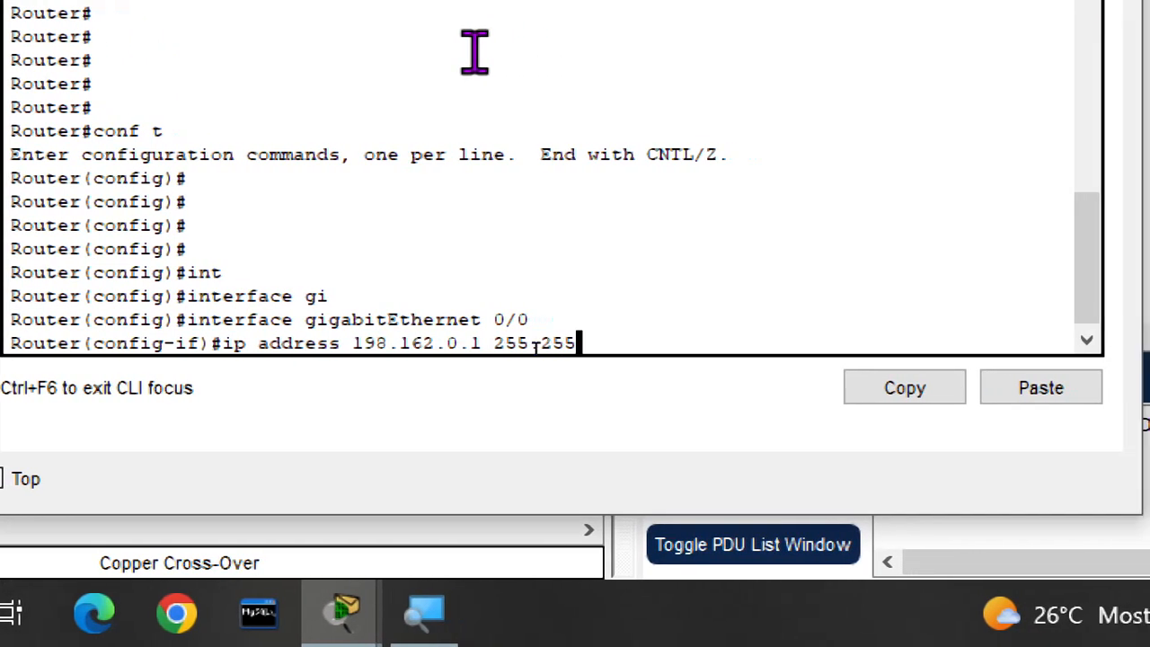
type("255")
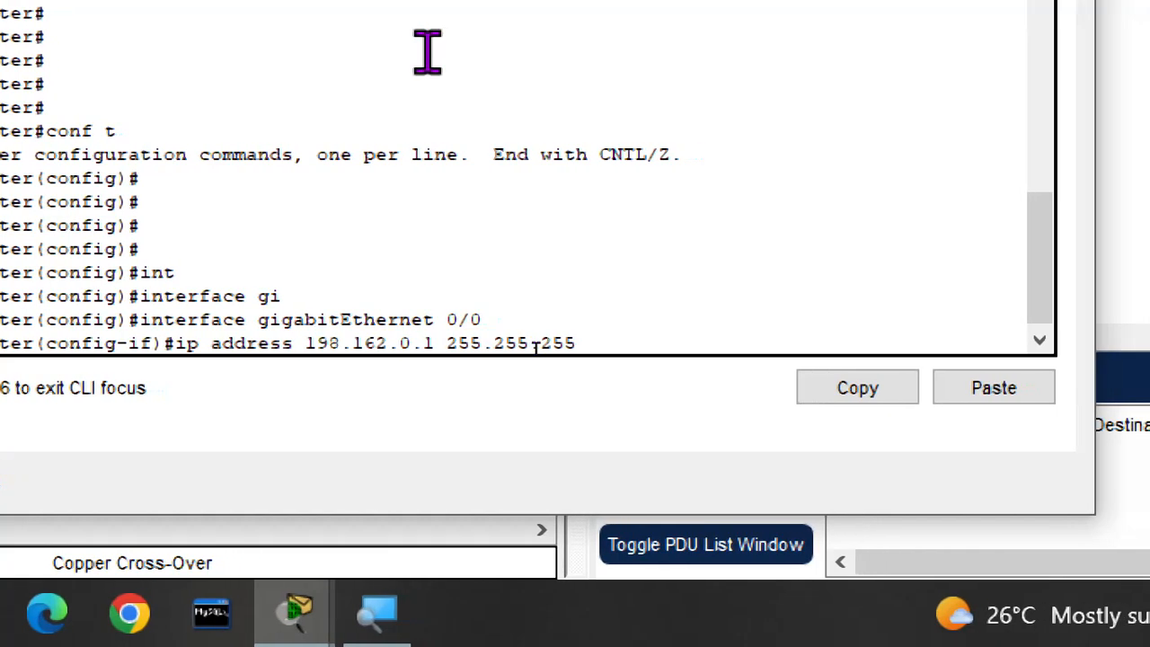
type(".0")
key("Return")
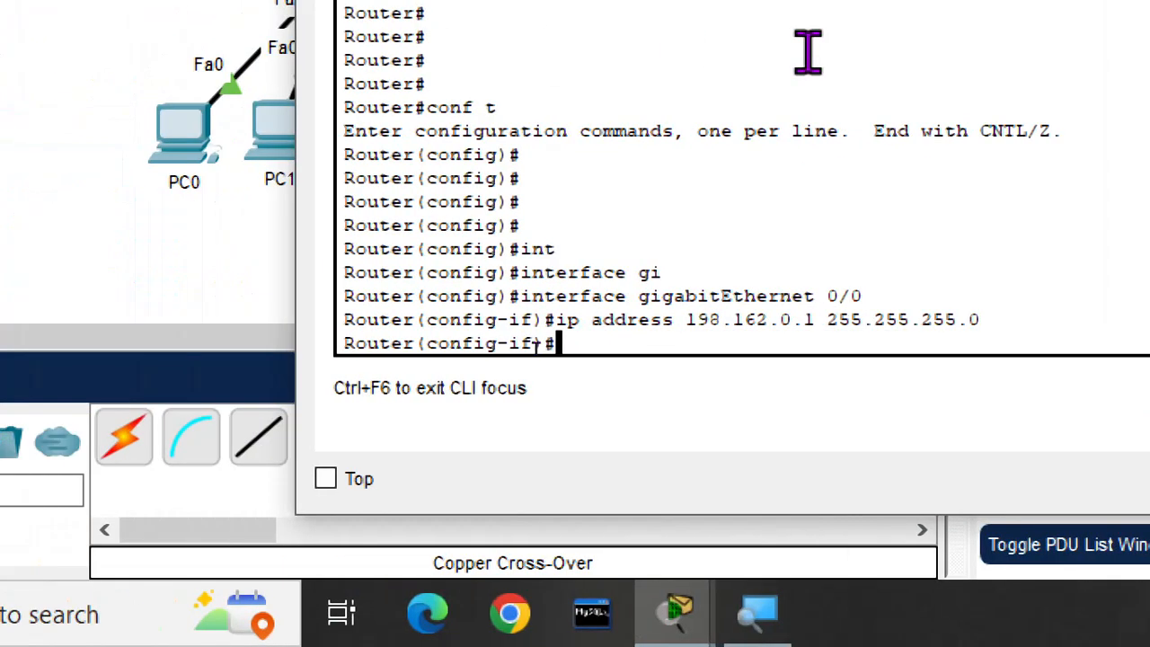
Enable the gigabitEthernet 0/0 interface with the no shutdown command.
type("no sh")
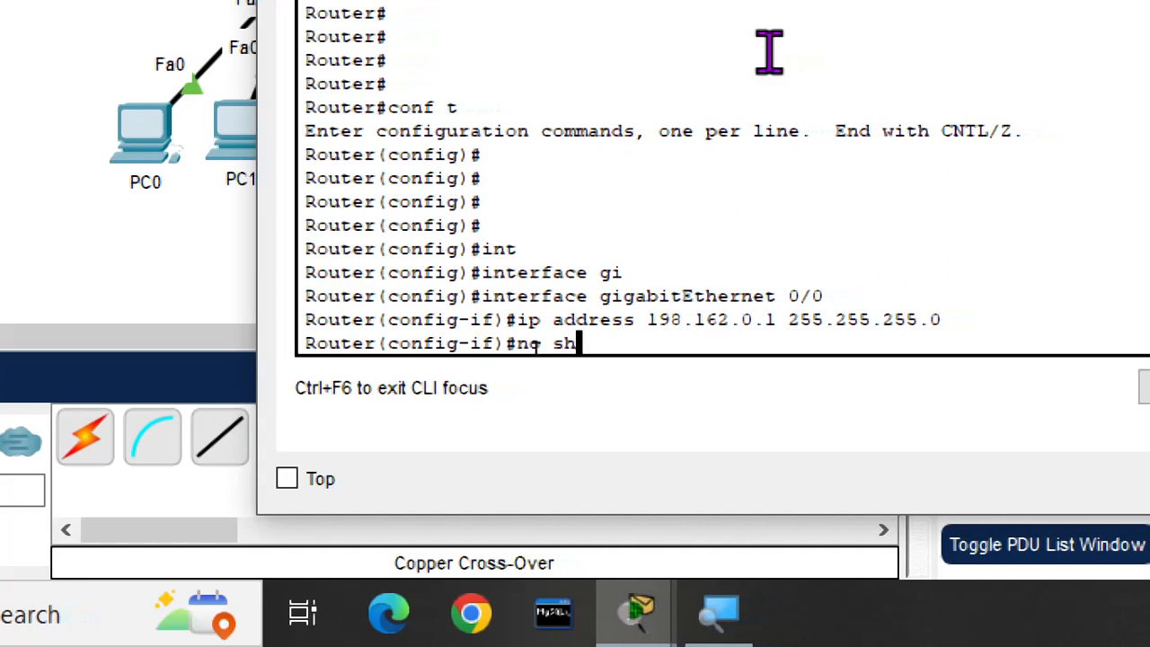
key("Tab")
key("Return")
key("Return")
key("Return")
key("Return")
key("Return")
key("Return")
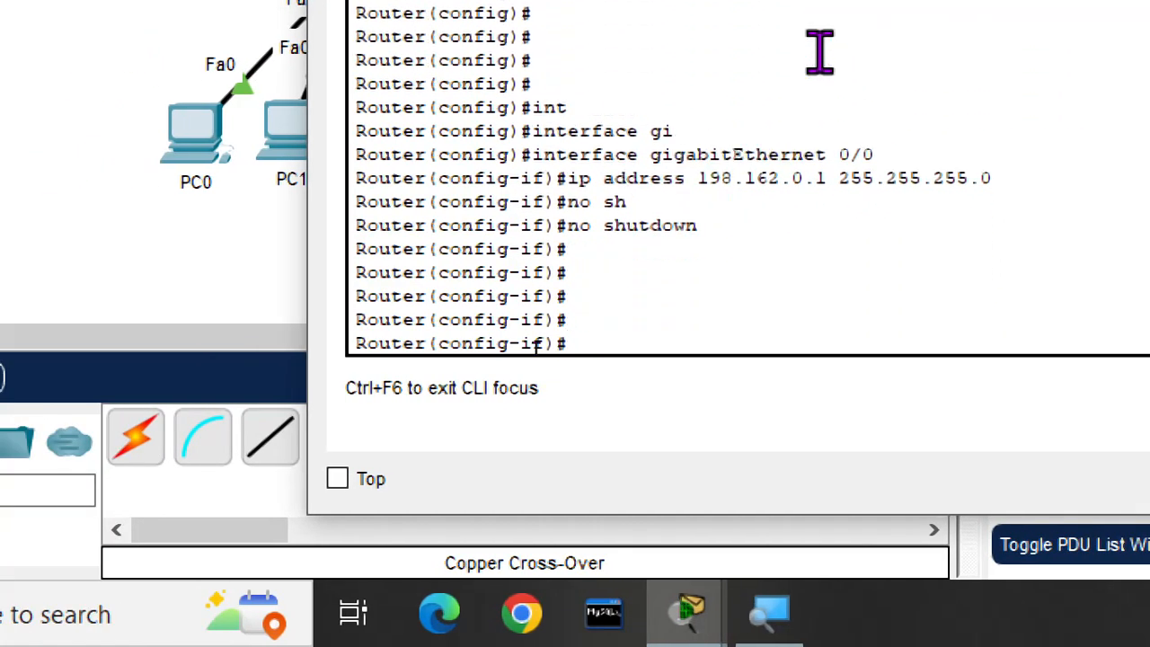
Exit the router's interface configuration mode and close the router's window.
type("exit")
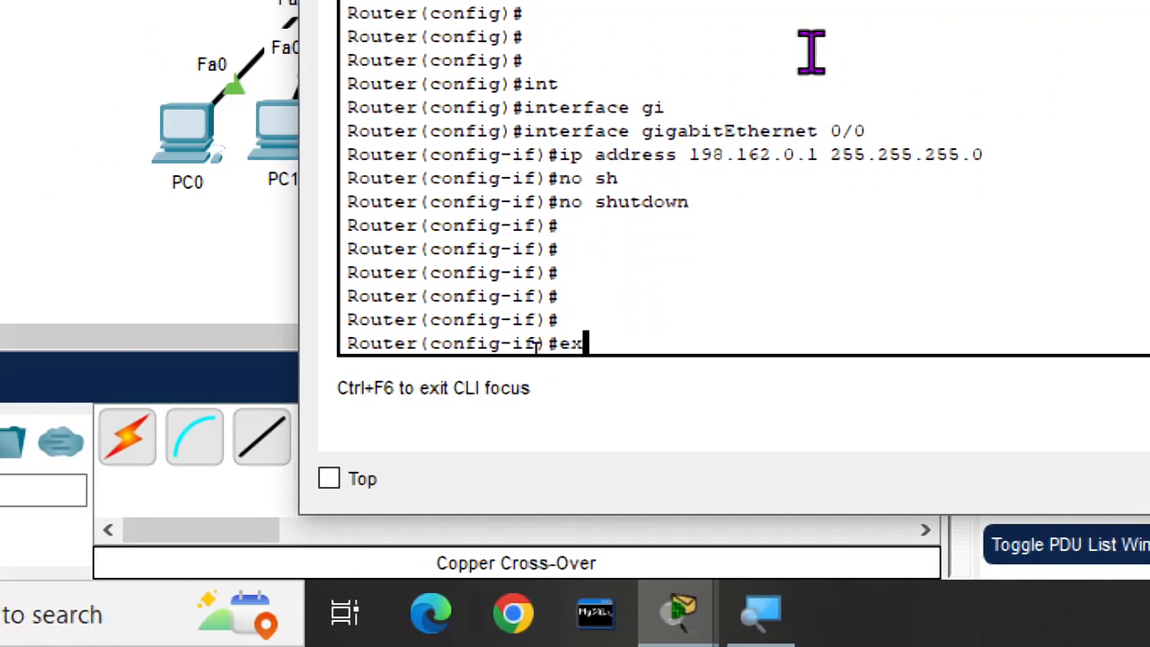
key("Return")
key("Return")
key("Return")
key("Return")
key("Return")
key("Return")
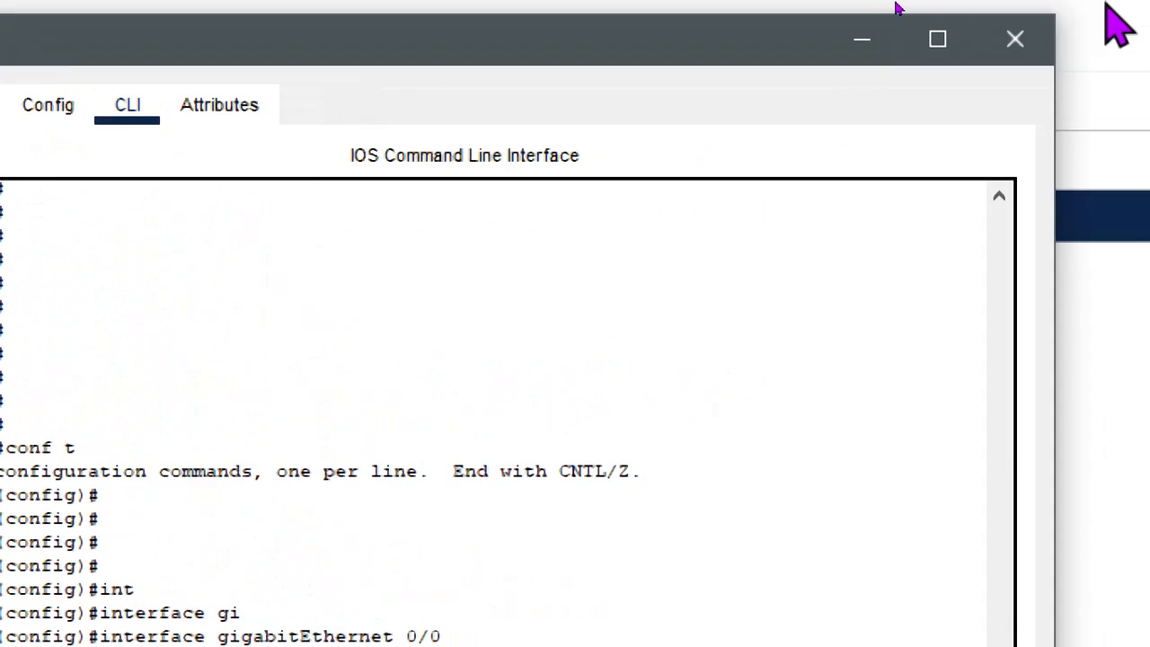
left_click(1014, 39)
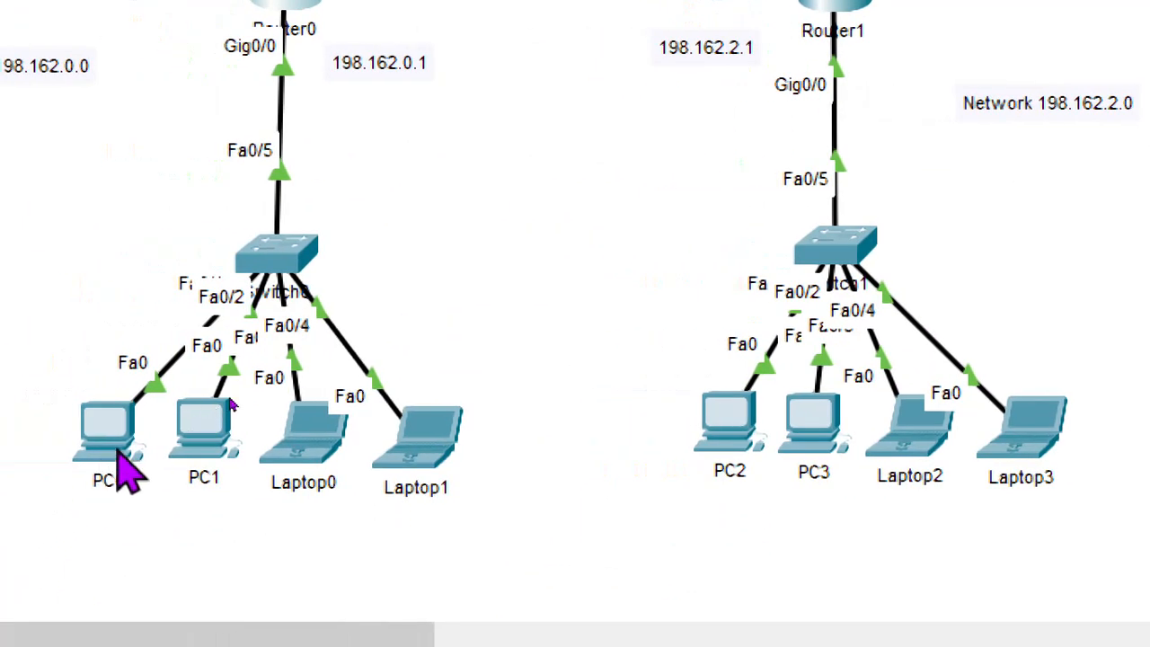
Request a new IPv4 address for PC0 by switching its IP configuration to Static and back to DHCP, and close its window.
left_click(116, 437)
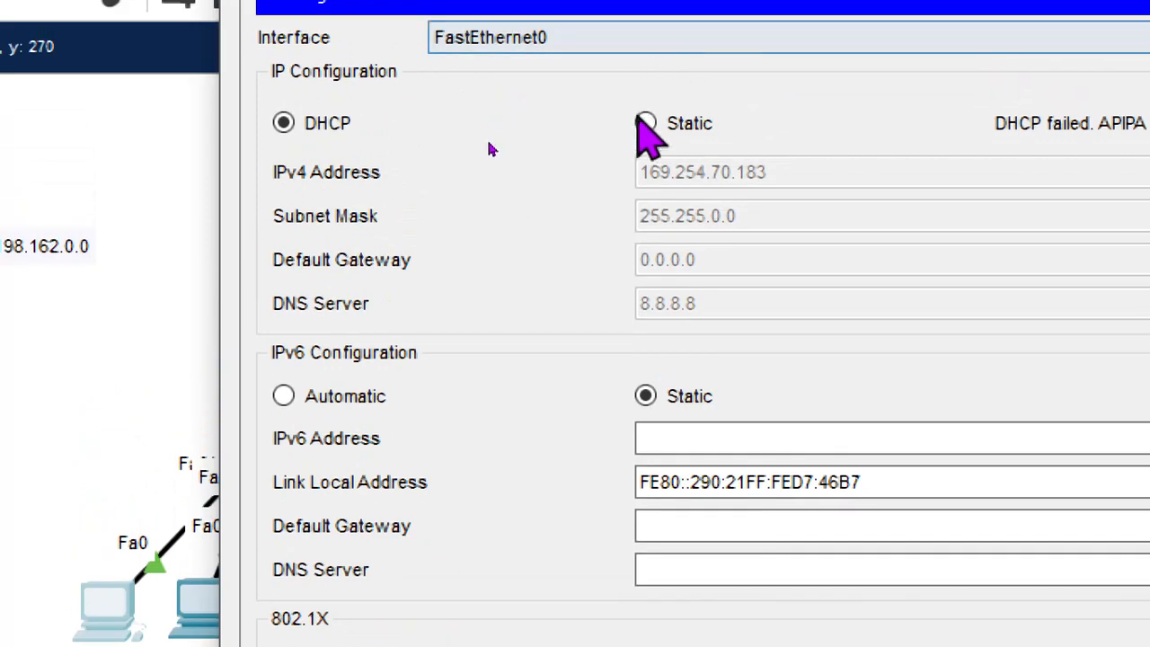
left_click(645, 124)
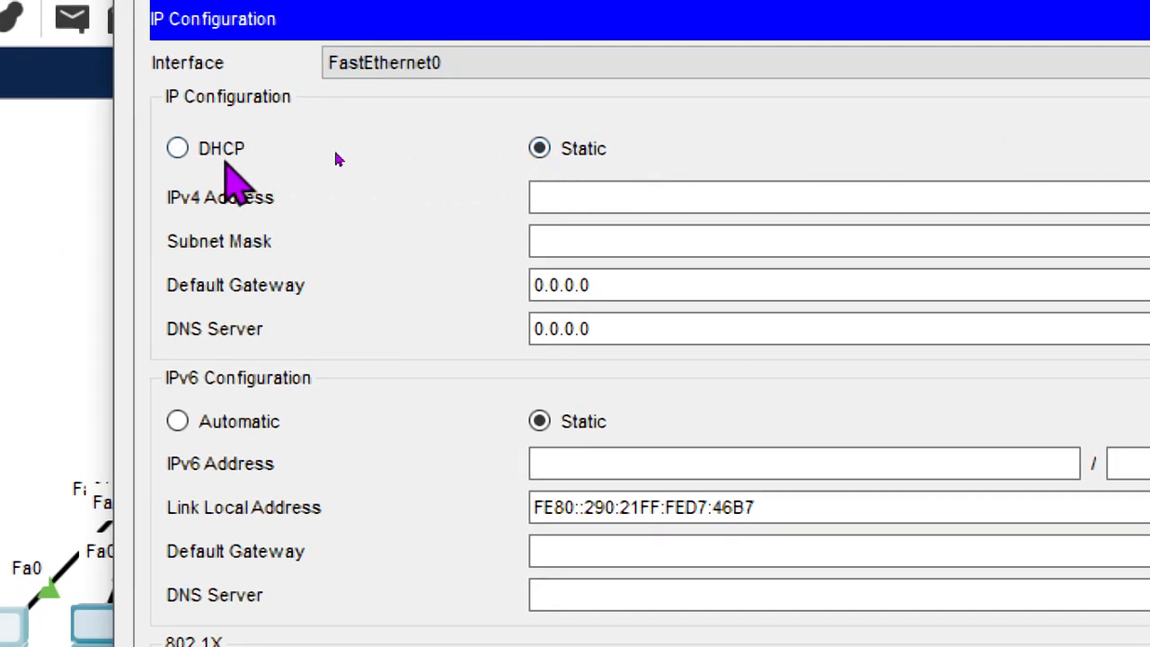
left_click(178, 150)
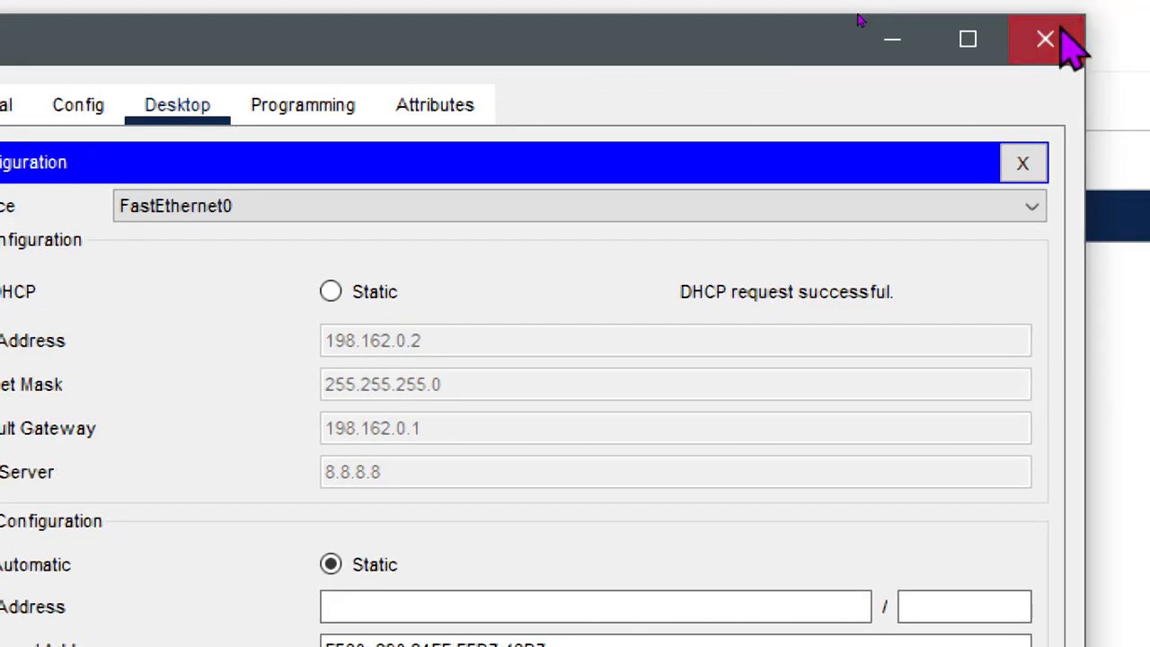
left_click(1061, 31)
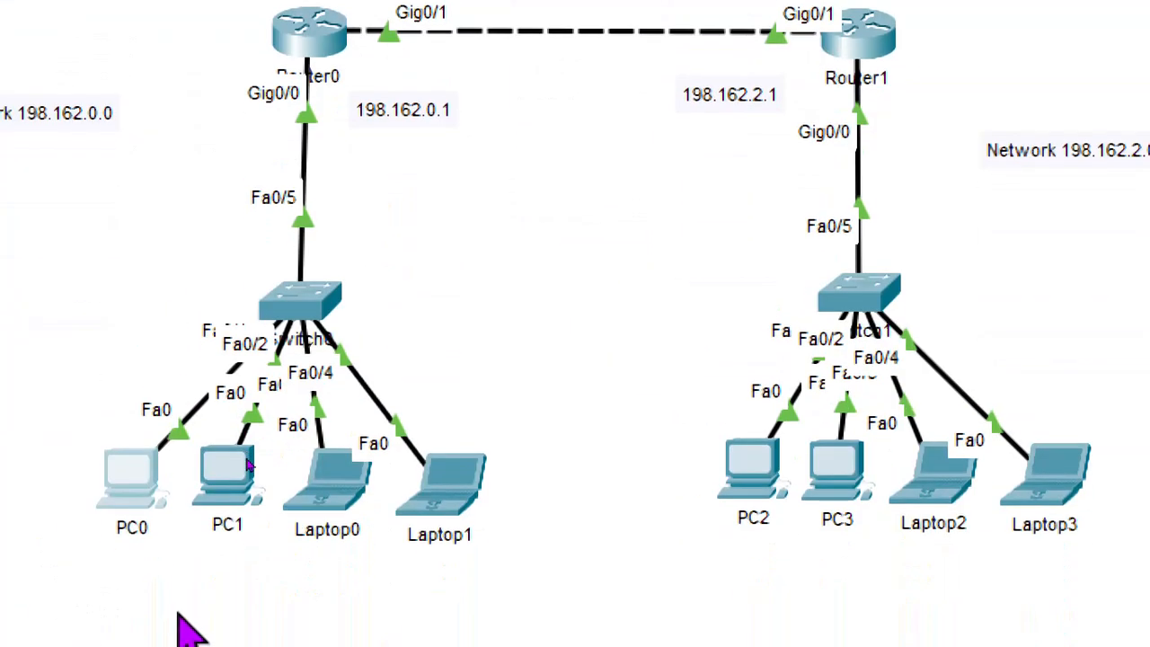
Set PC1's IPv4 configuration on FastEthernet0 to DHCP and close its window.
left_click(231, 476)
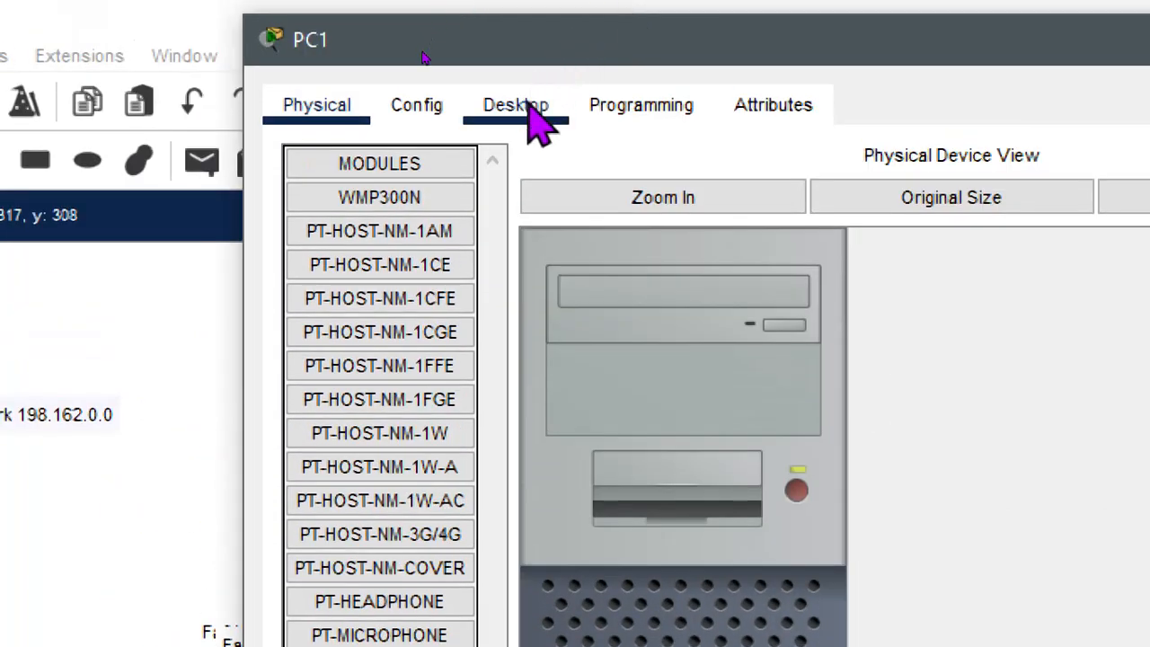
left_click(522, 21)
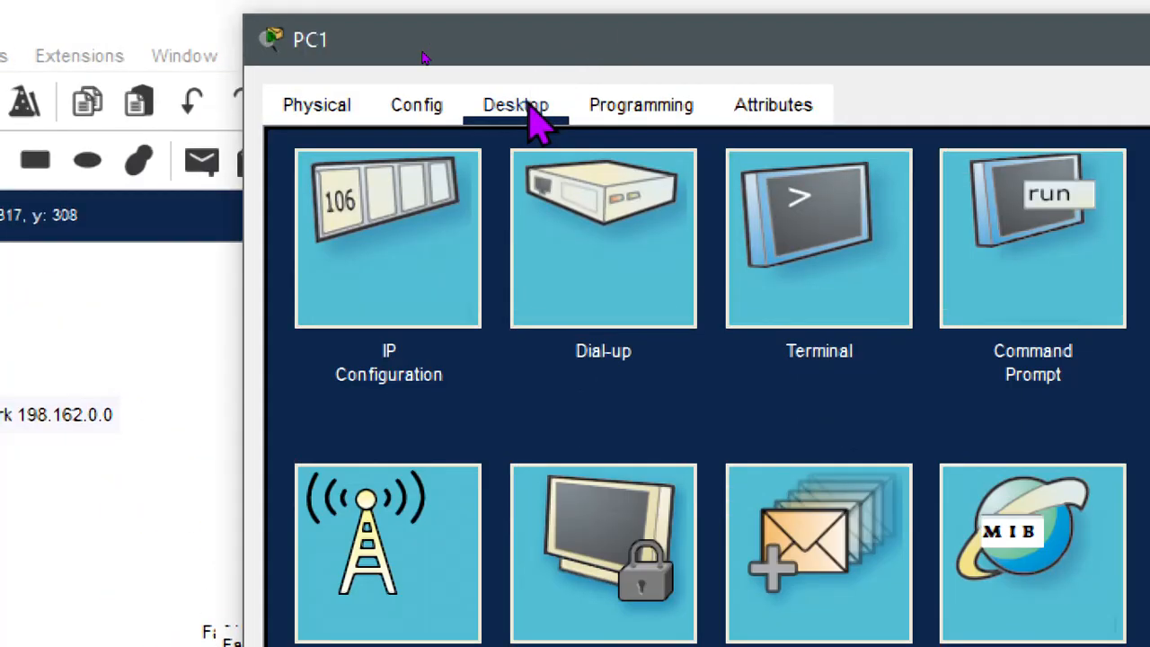
left_click(422, 274)
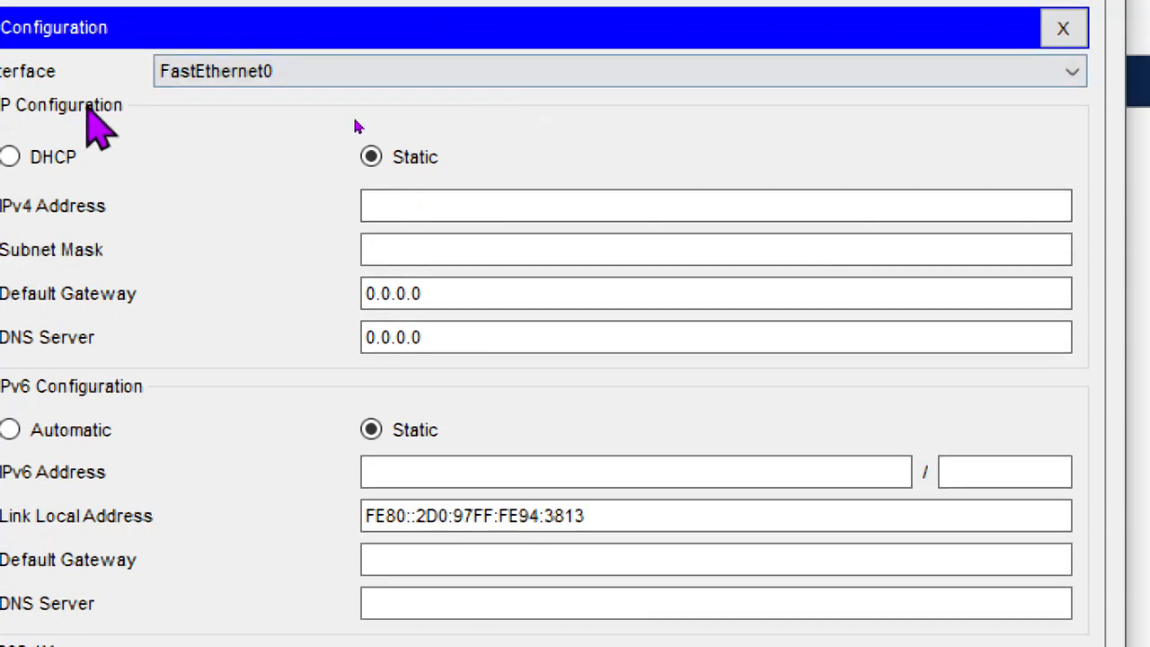
left_click(26, 154)
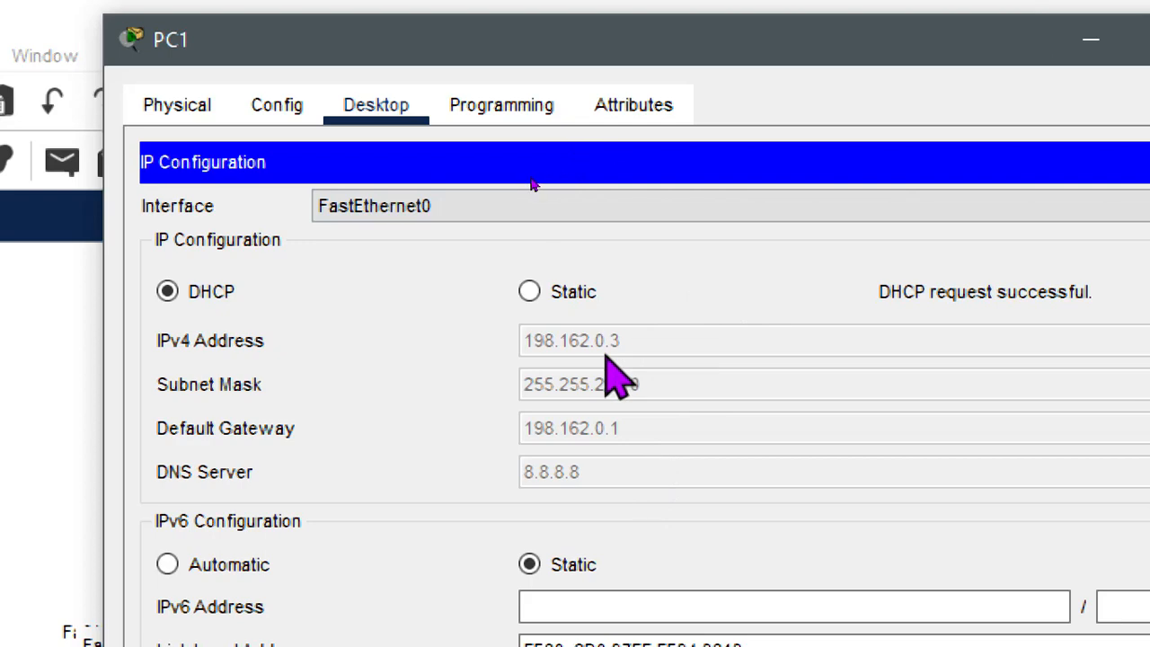
left_click(1149, 37)
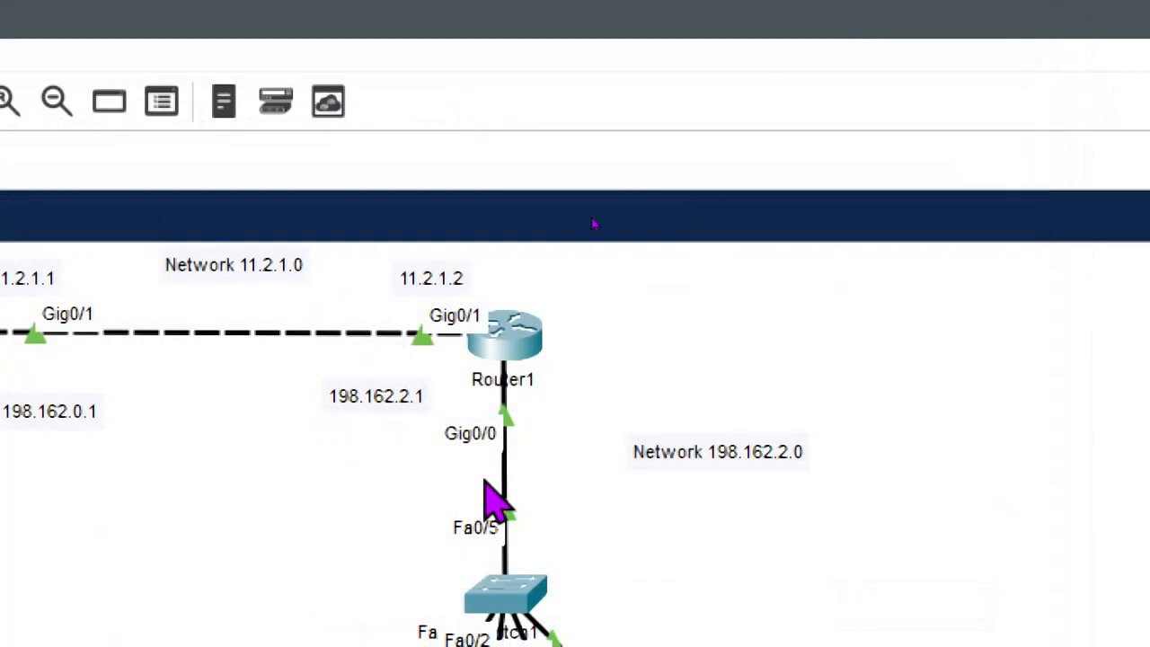
Set Laptop0's IPv4 configuration on FastEthernet0 to DHCP and close its window.
left_click(132, 379)
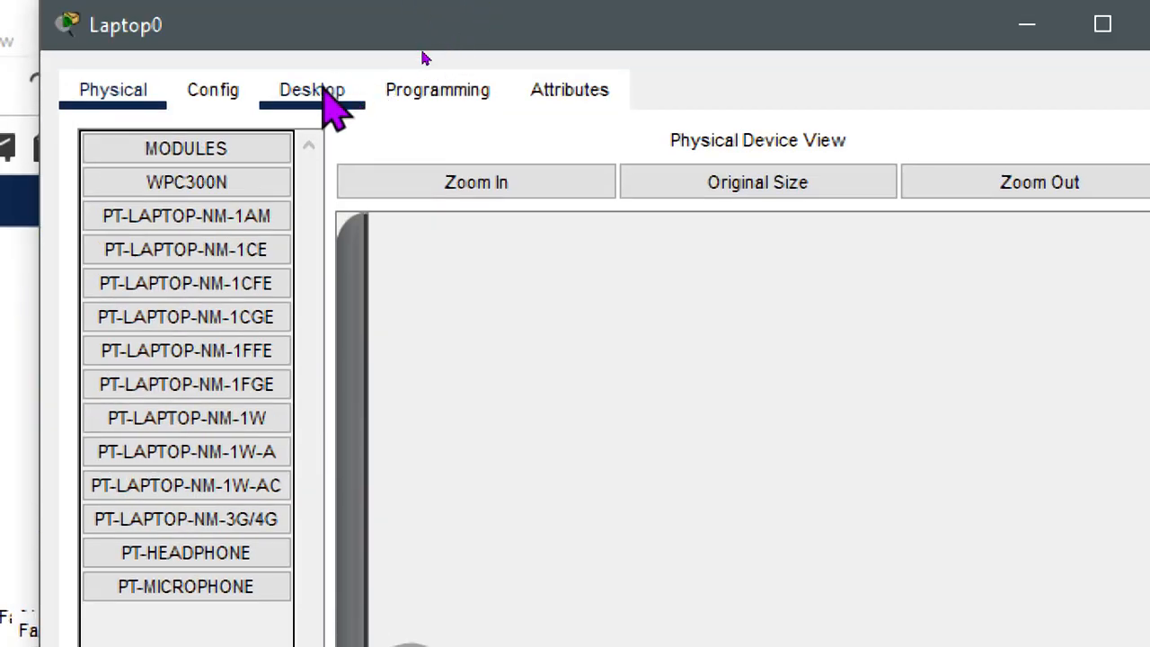
left_click(323, 90)
left_click(201, 220)
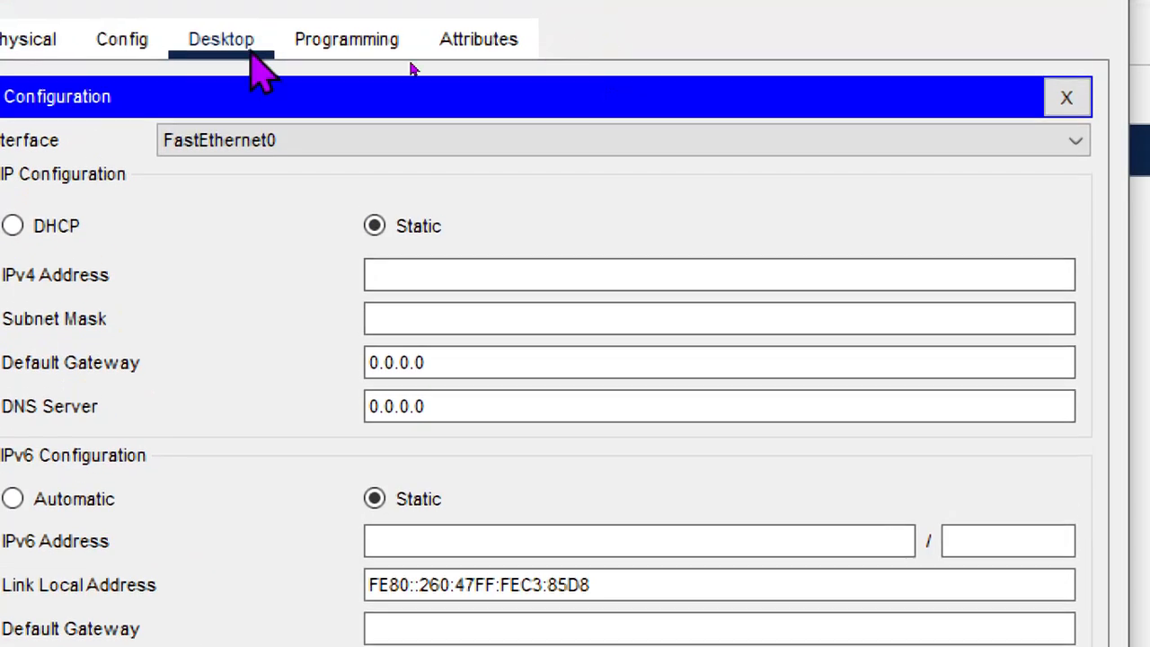
left_click(13, 226)
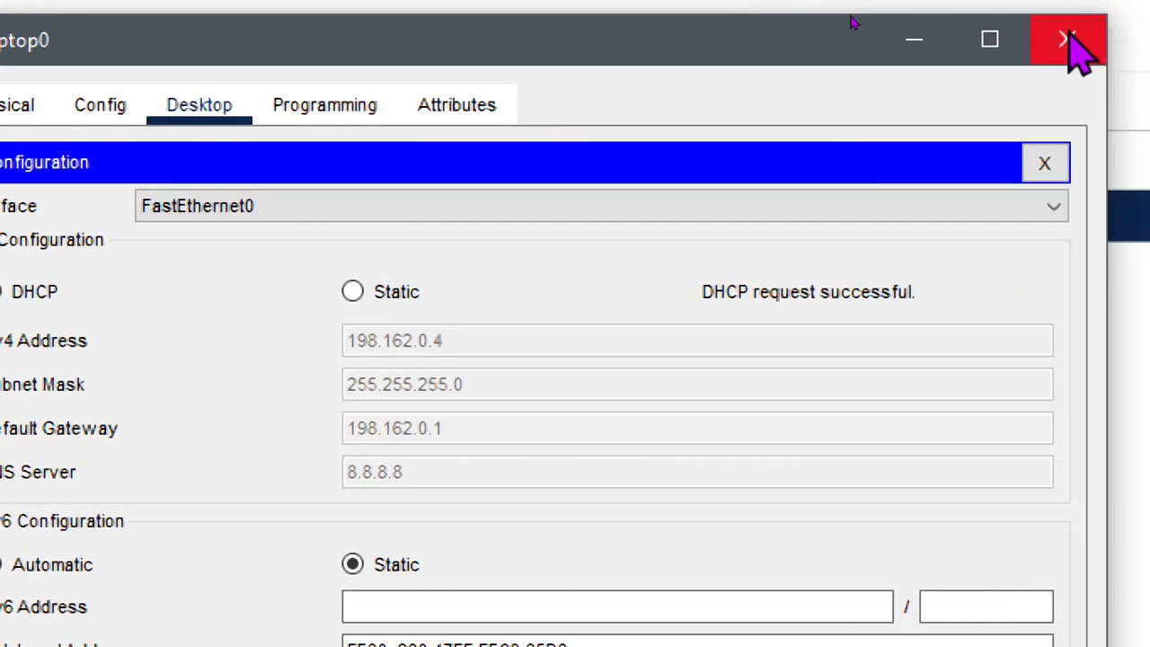
left_click(1067, 40)
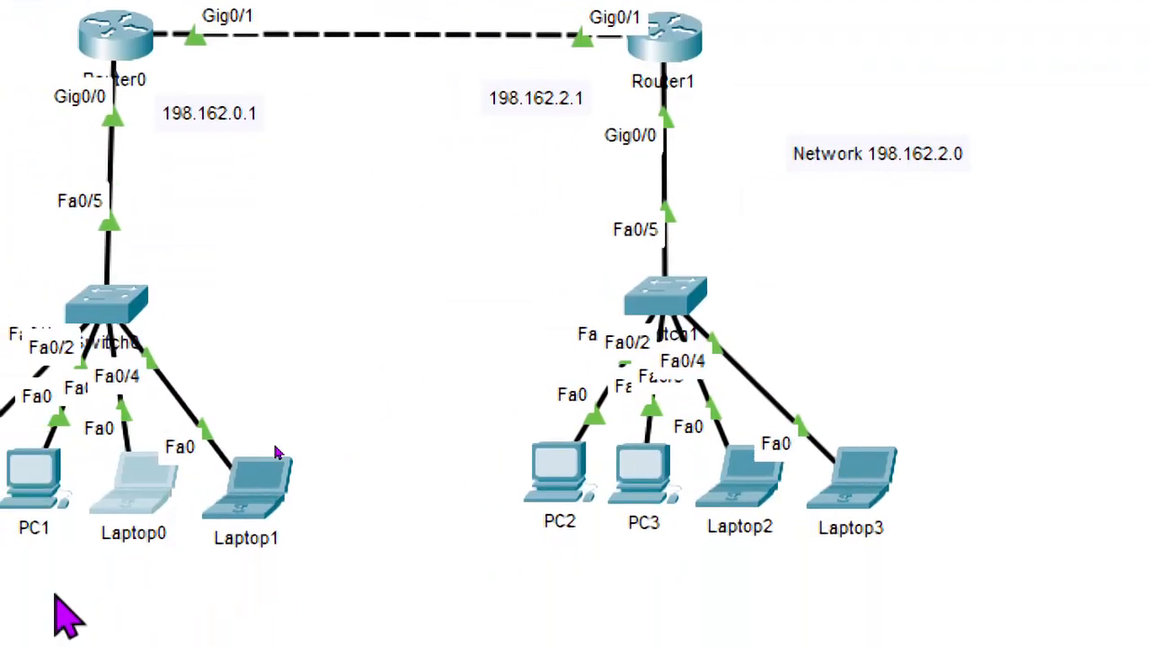
Set Laptop1's IPv4 configuration on FastEthernet0 to DHCP and close its window.
left_click(345, 521)
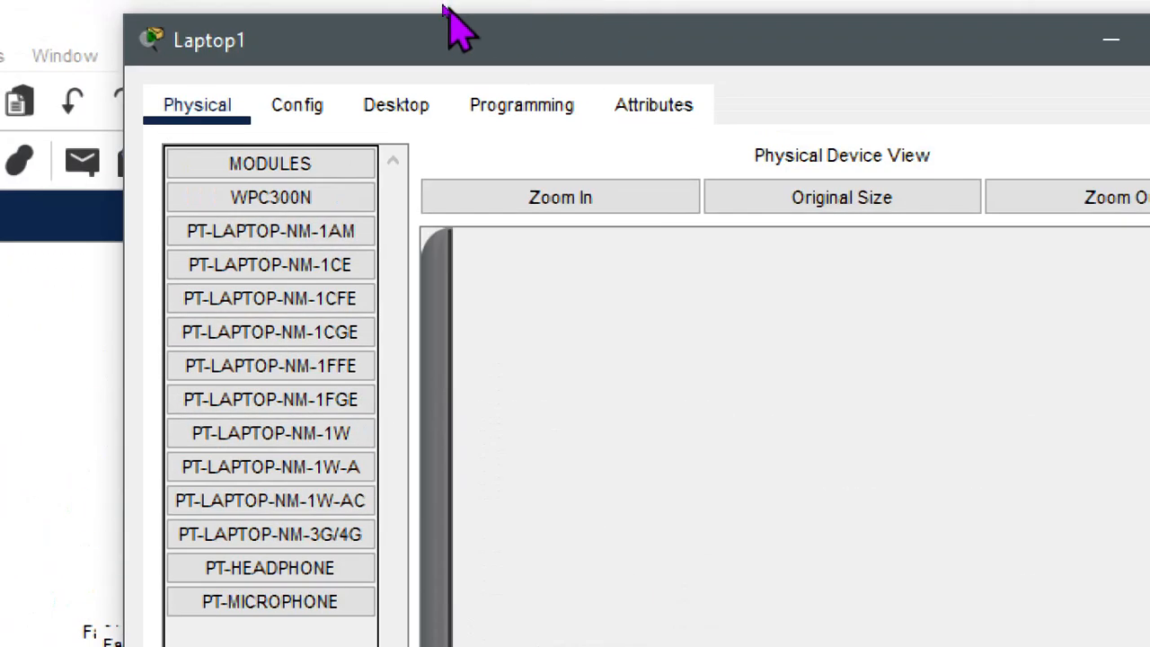
left_click(398, 114)
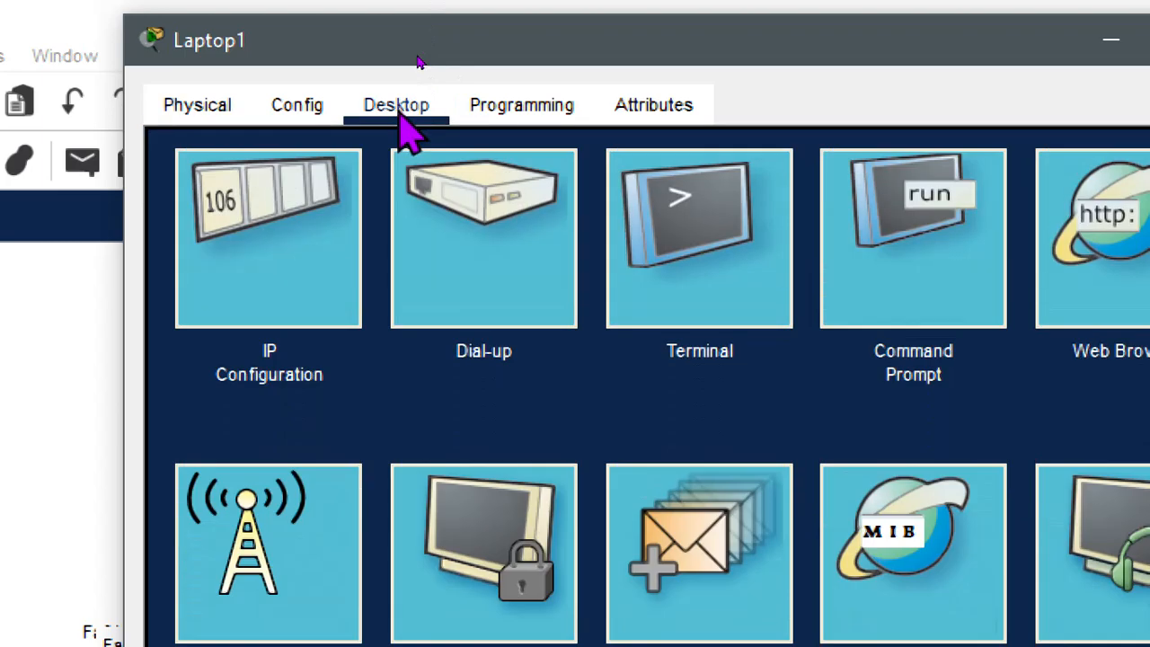
left_click(296, 264)
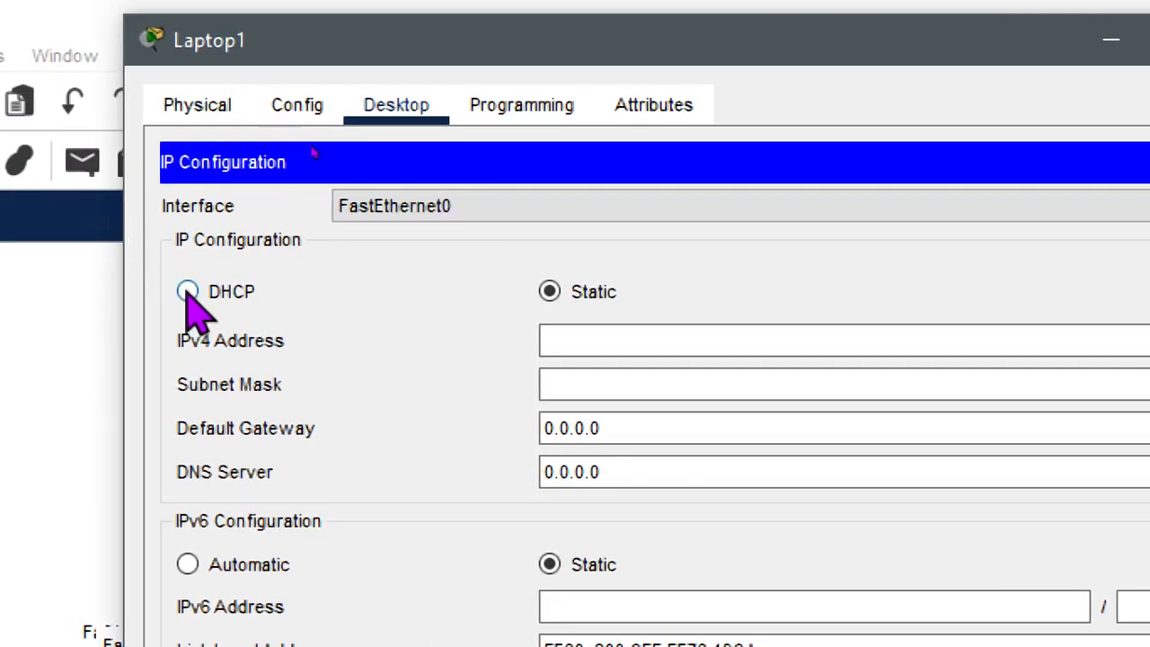
left_click(188, 292)
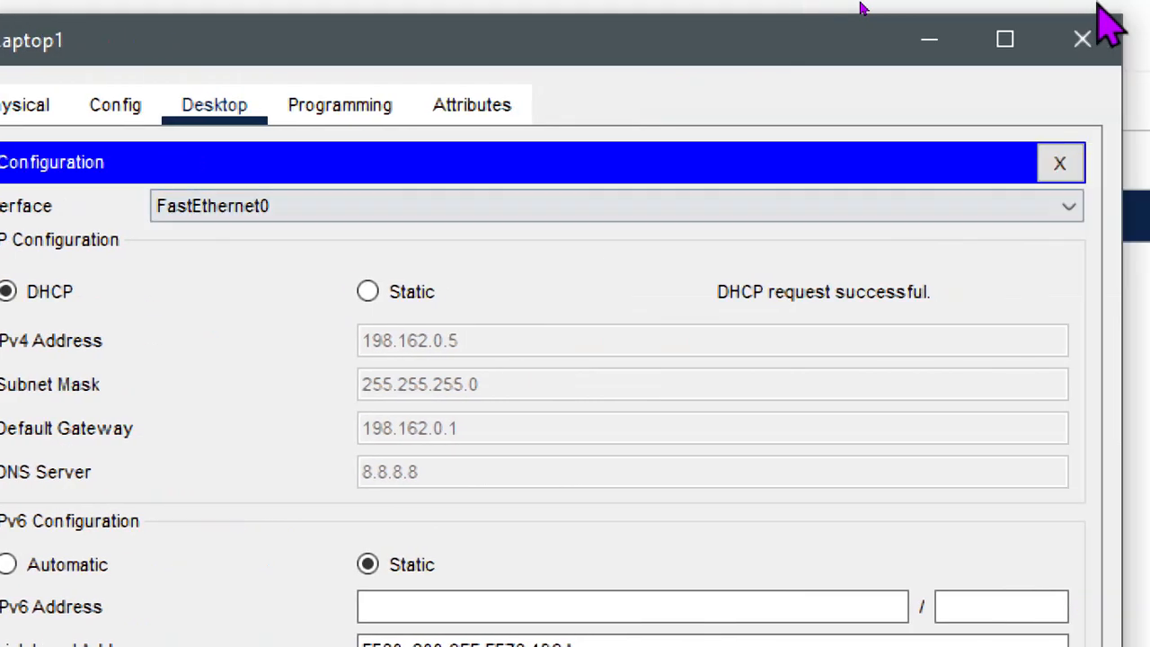
left_click(1056, 40)
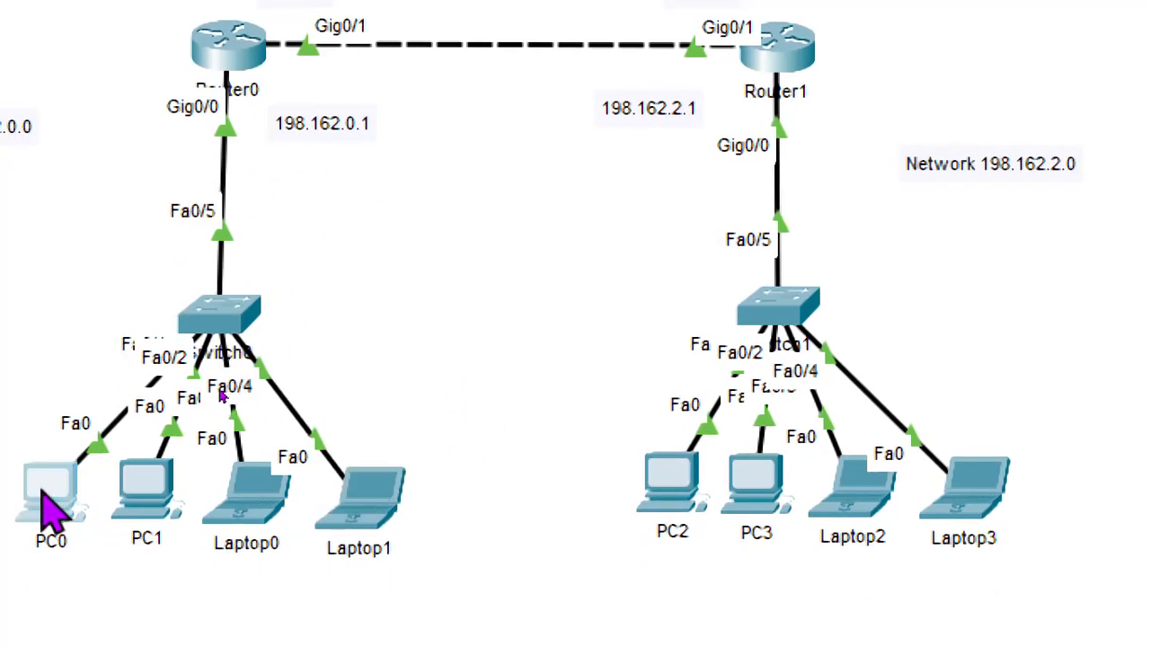
Run ipconfig in PC0's Command Prompt and examine its IPv4 address, subnet mask and default gateway.
left_click(43, 496)
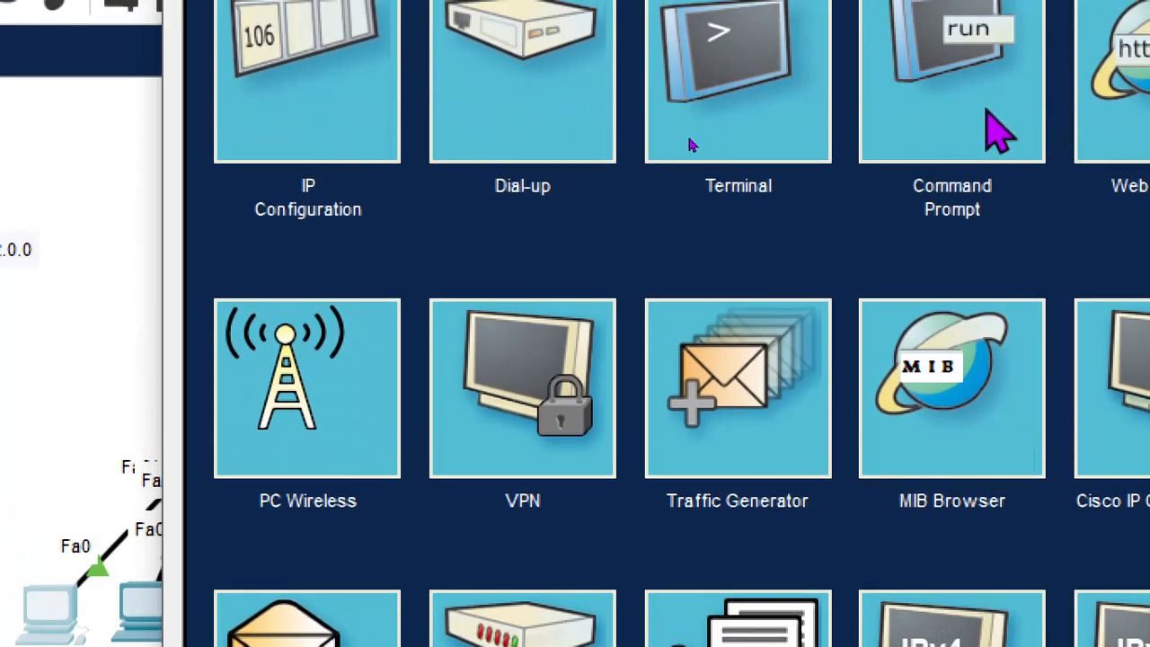
left_click(974, 117)
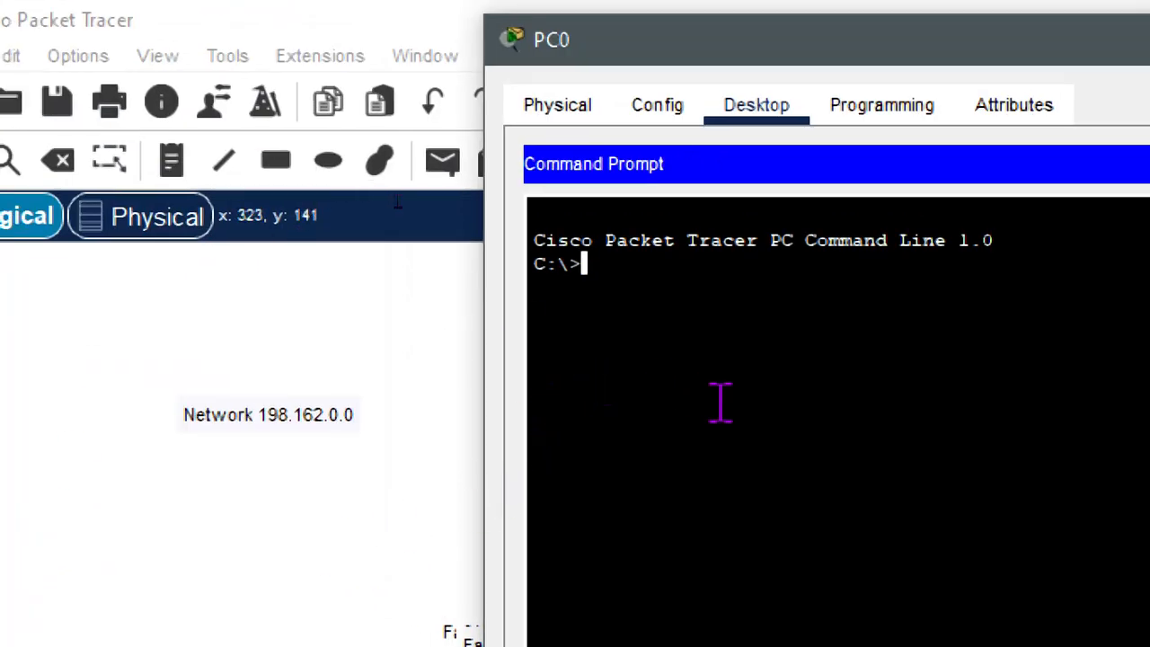
type("ipconf")
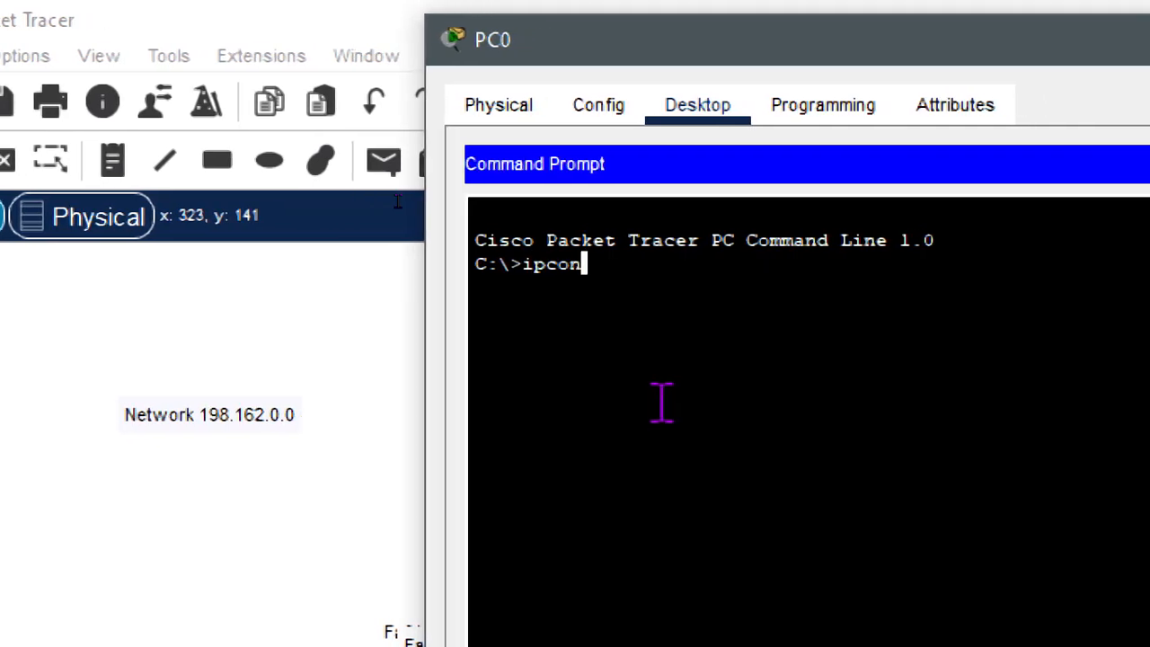
type("ig")
key("Return")
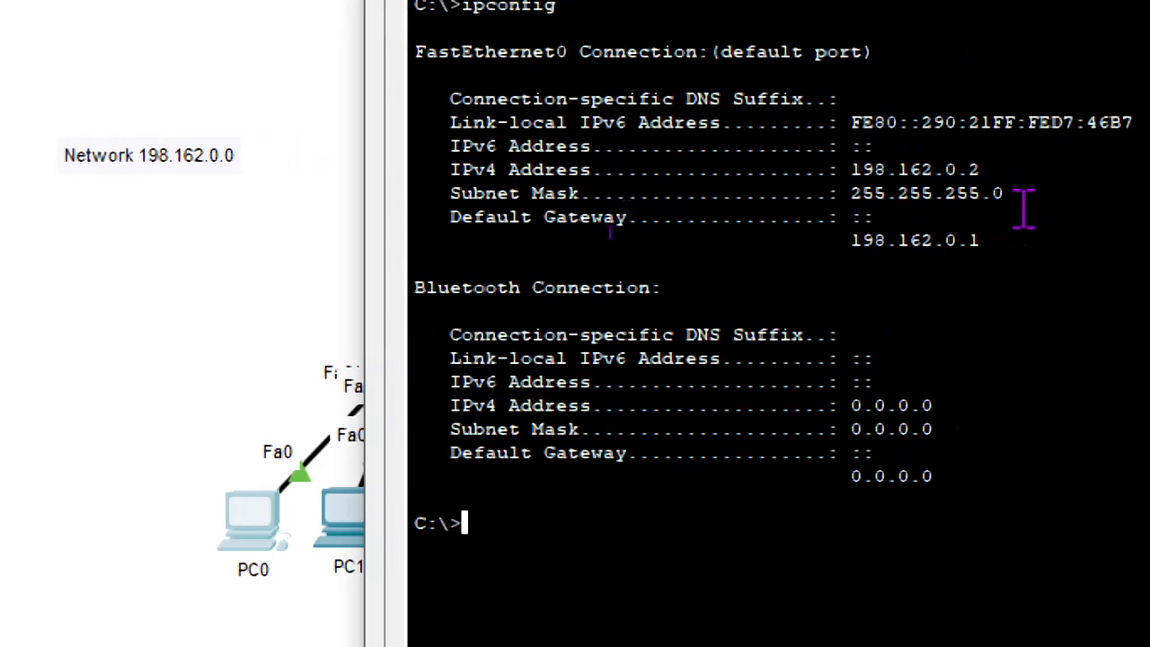
left_click_drag(994, 245, 839, 171)
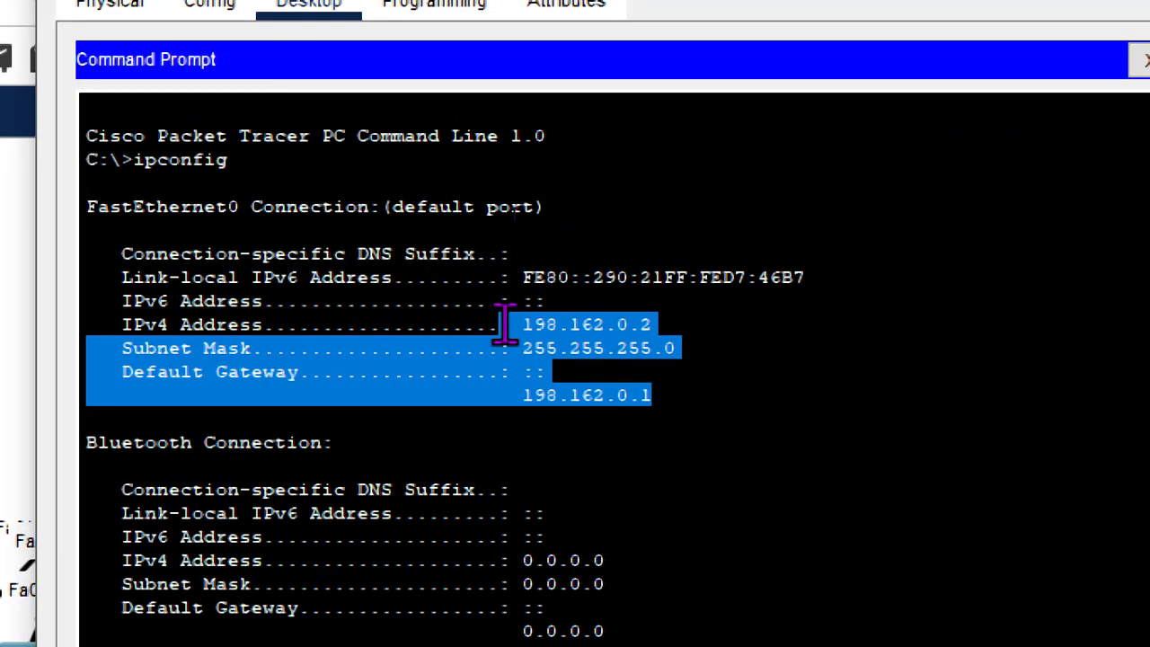
left_click(260, 321)
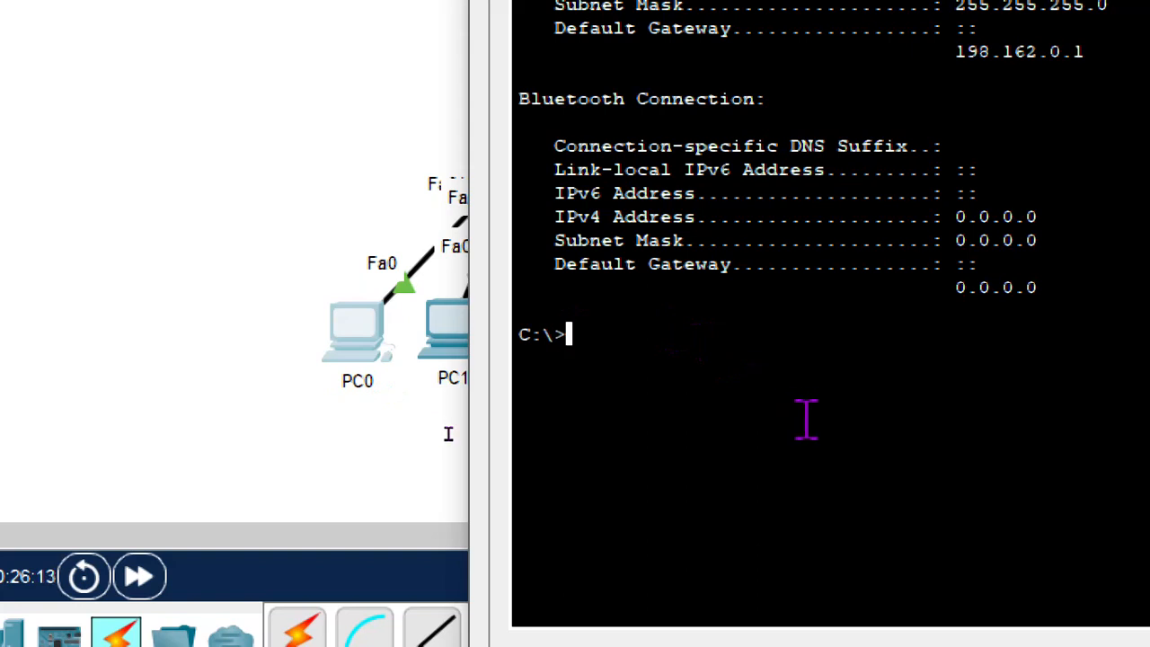
key("Return")
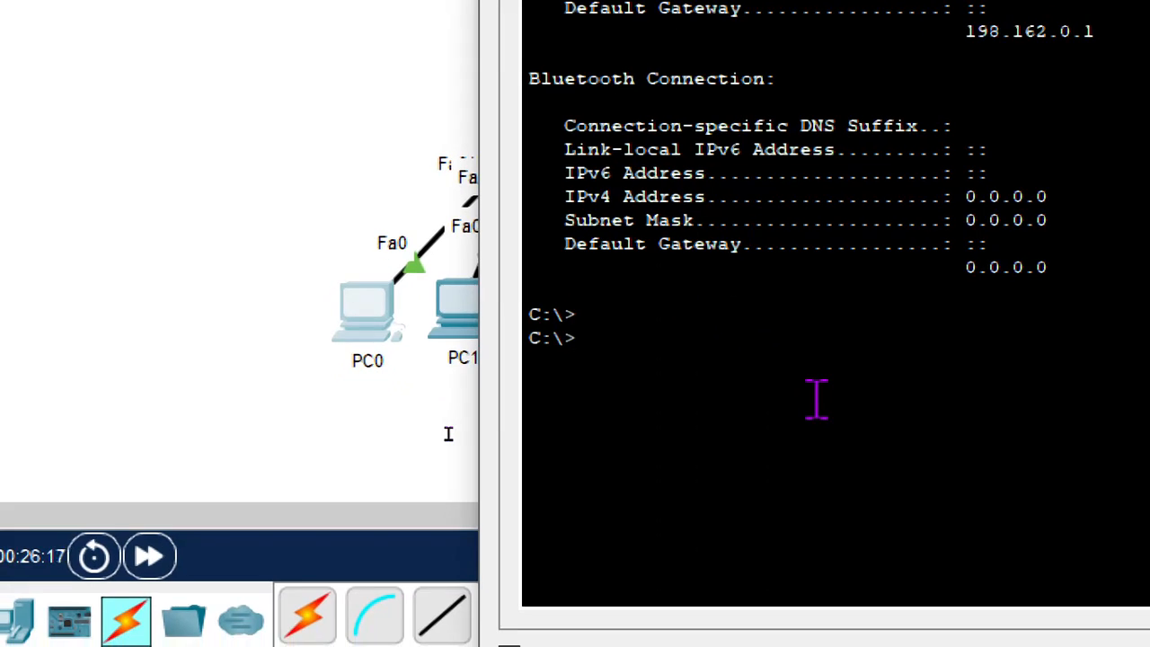
type("ping")
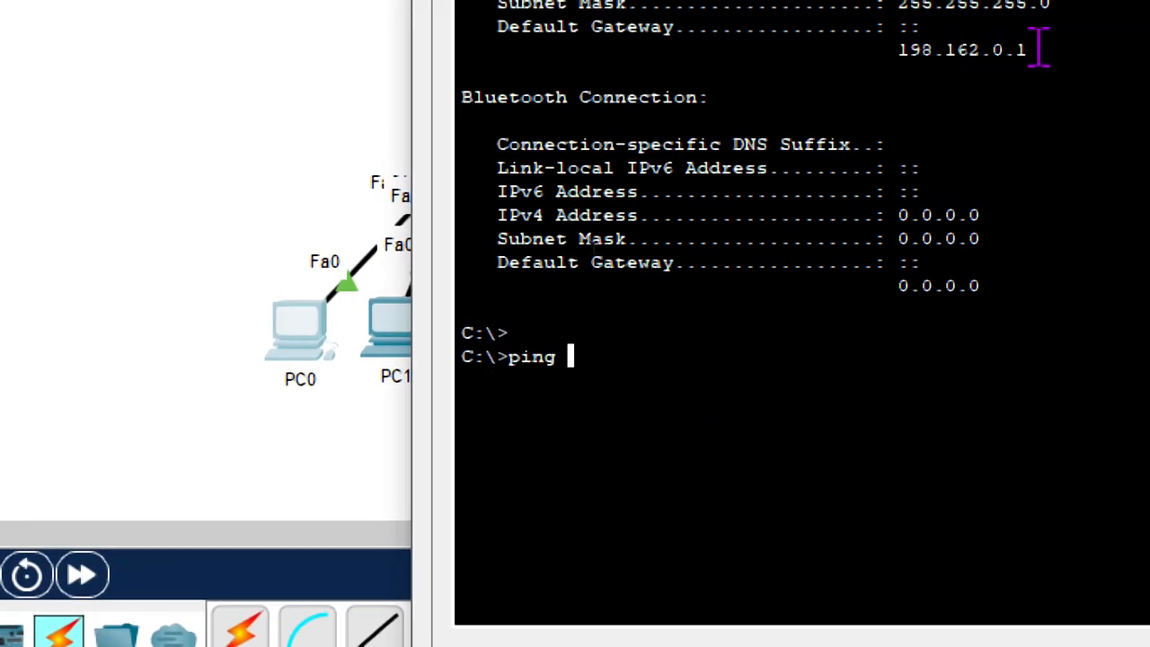
left_click_drag(1034, 50, 910, 50)
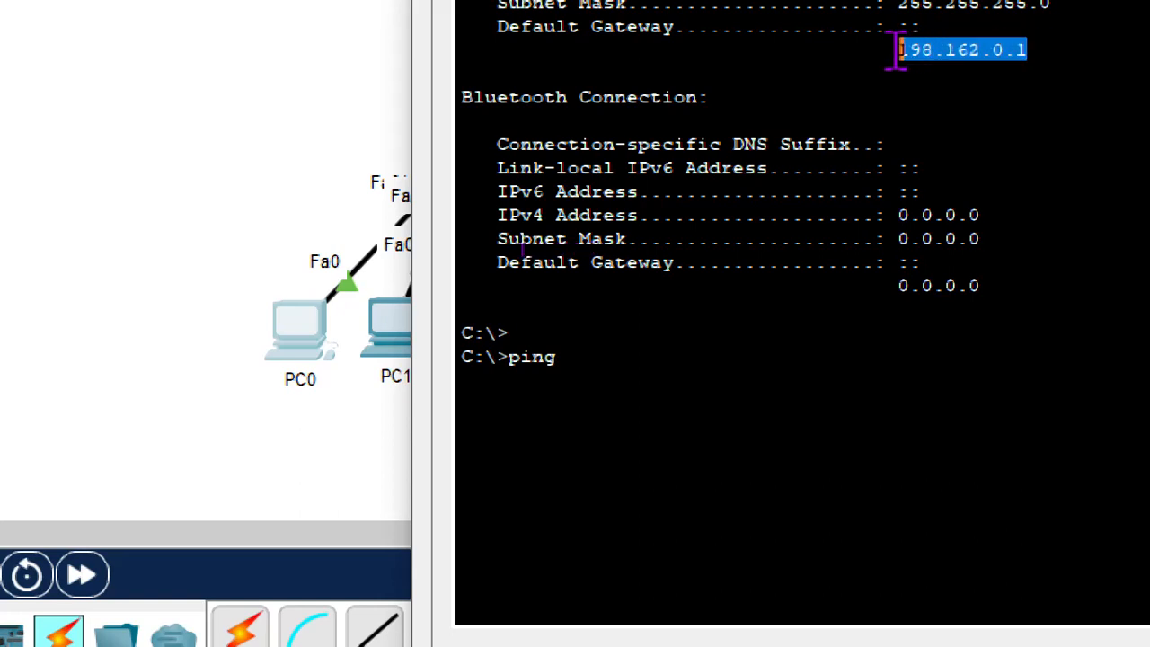
key("ctrl+c")
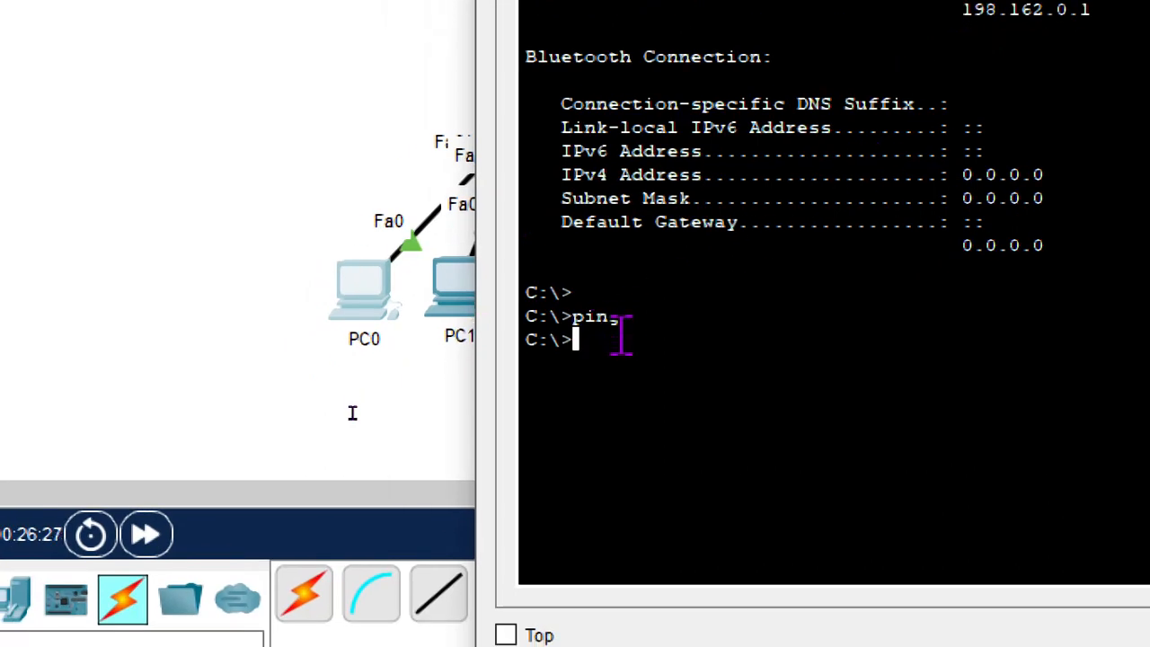
Ping the default gateway 198.162.0.1 from PC0's command line and close PC0's window.
type("ping ")
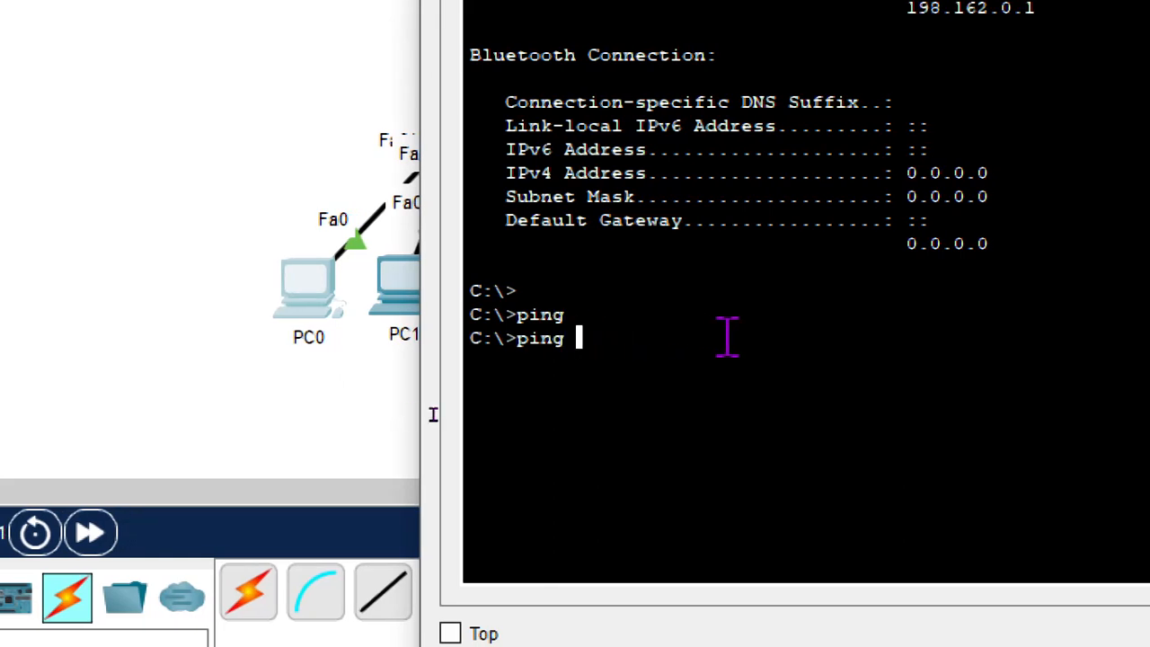
type("198")
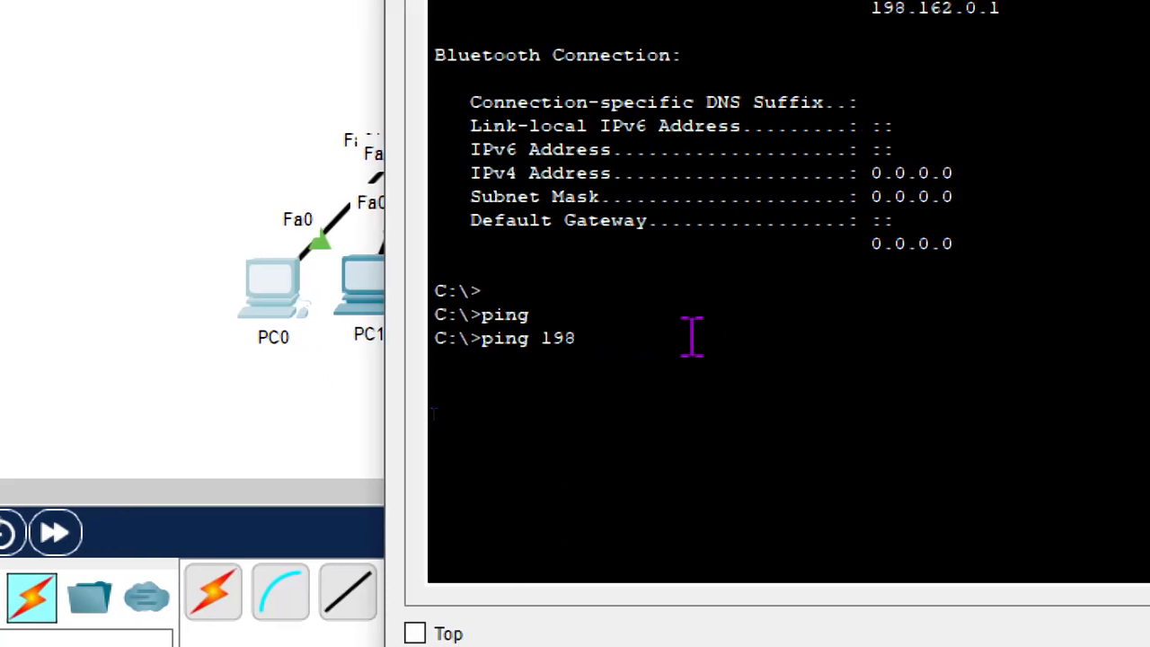
type(".162")
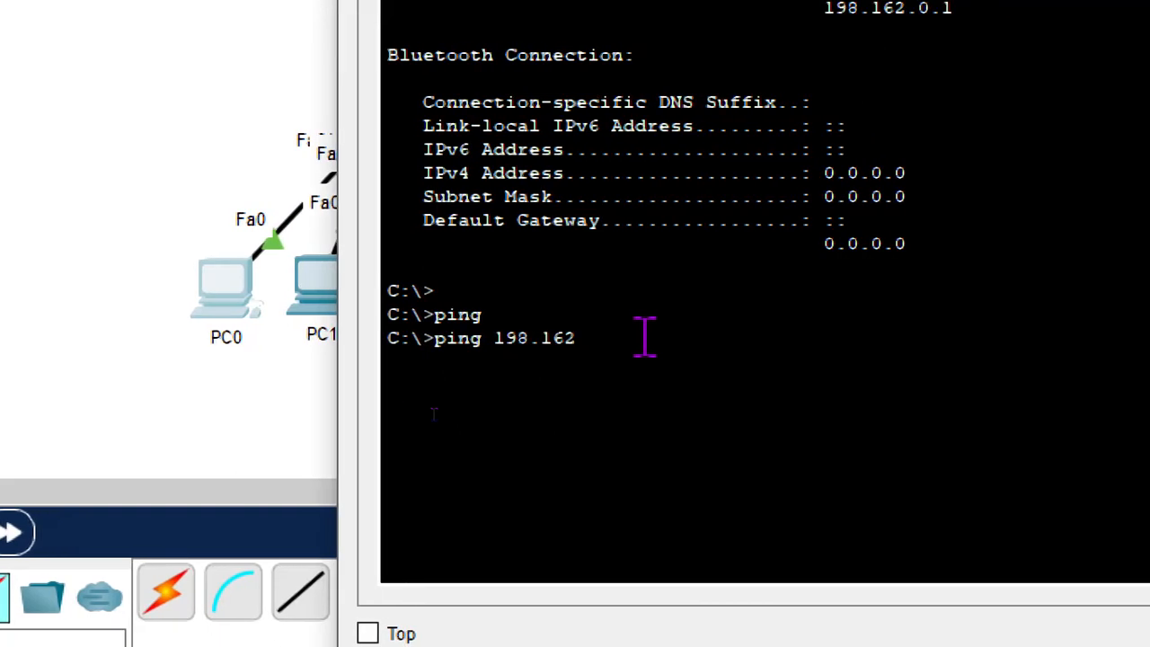
type(".0.1")
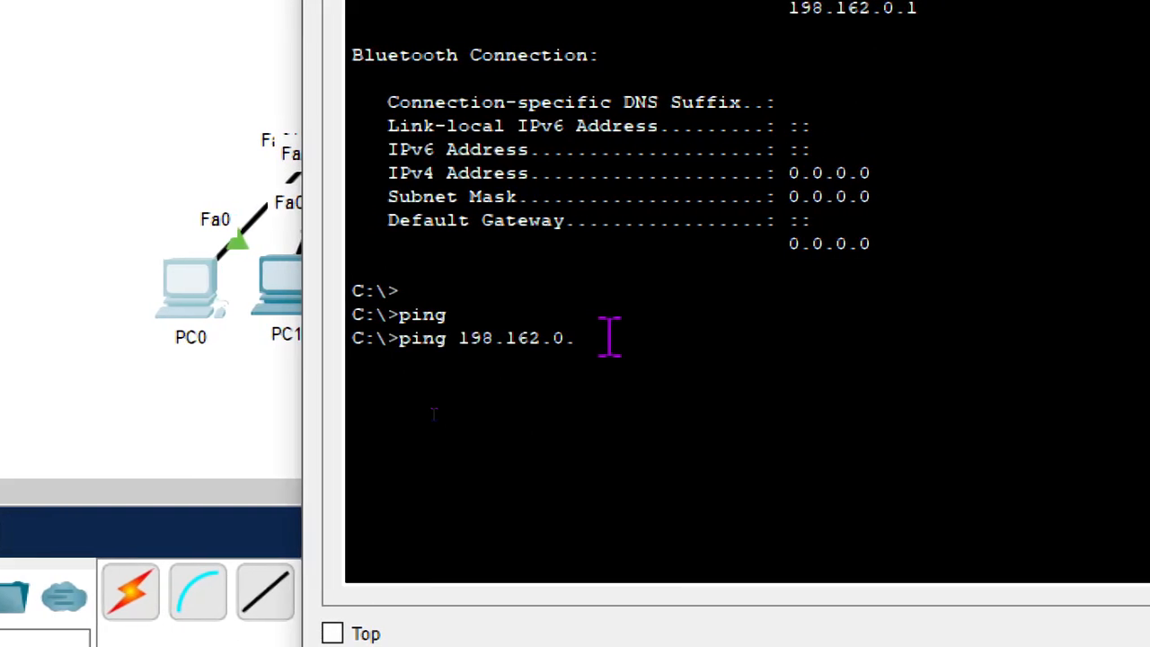
key("Return")
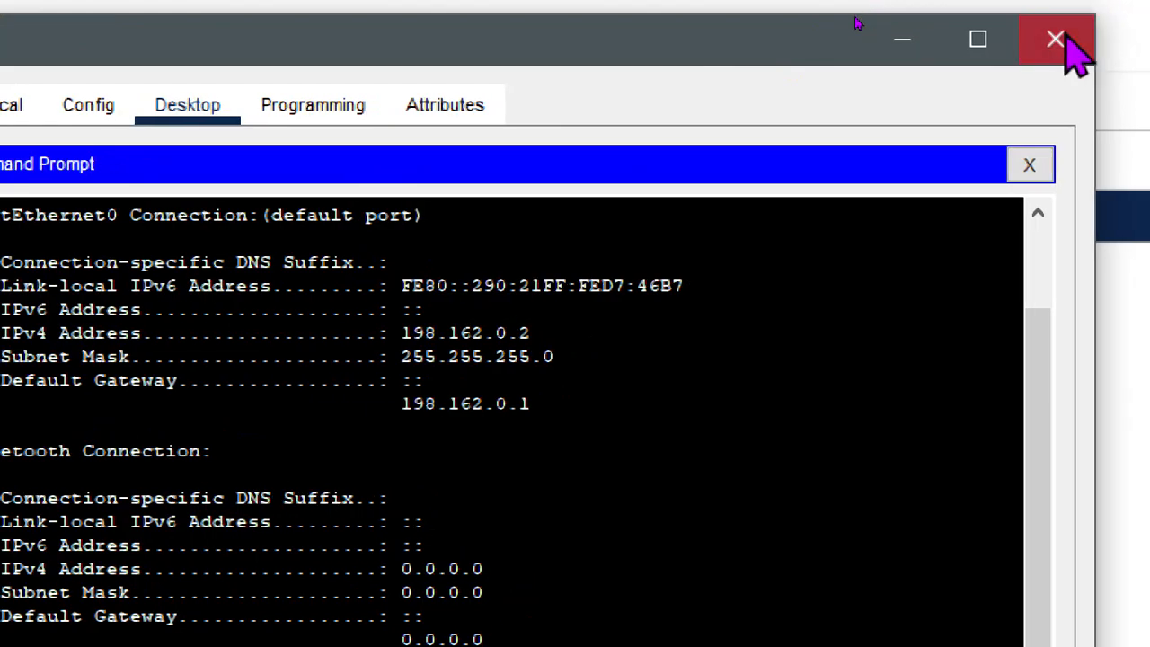
left_click(1114, 20)
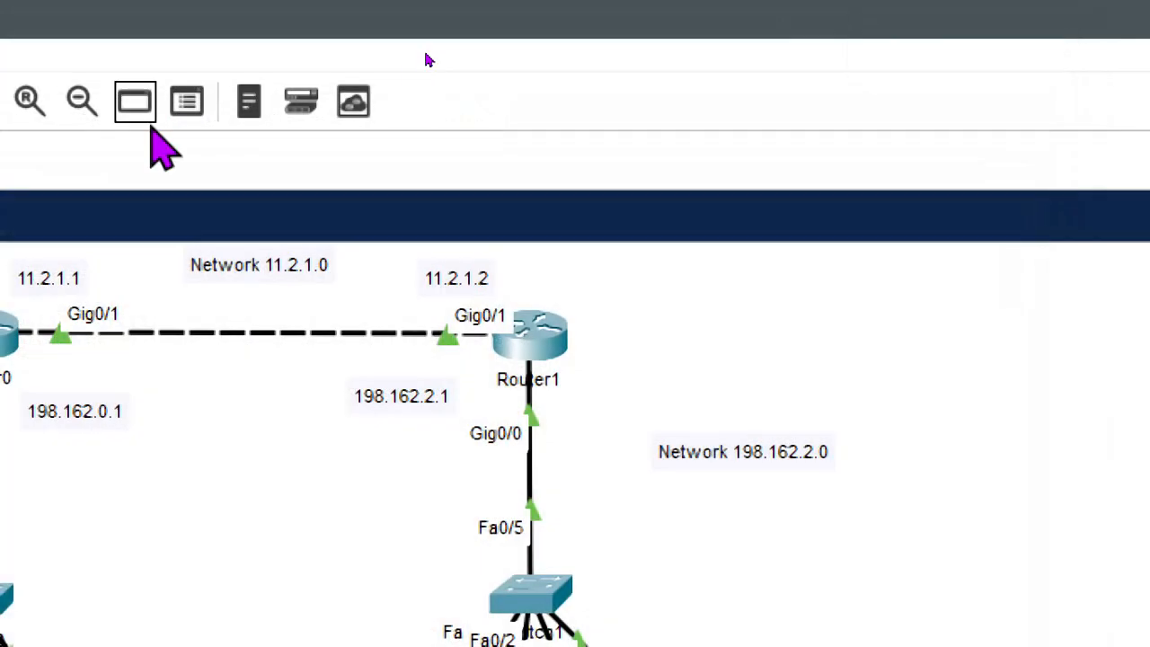
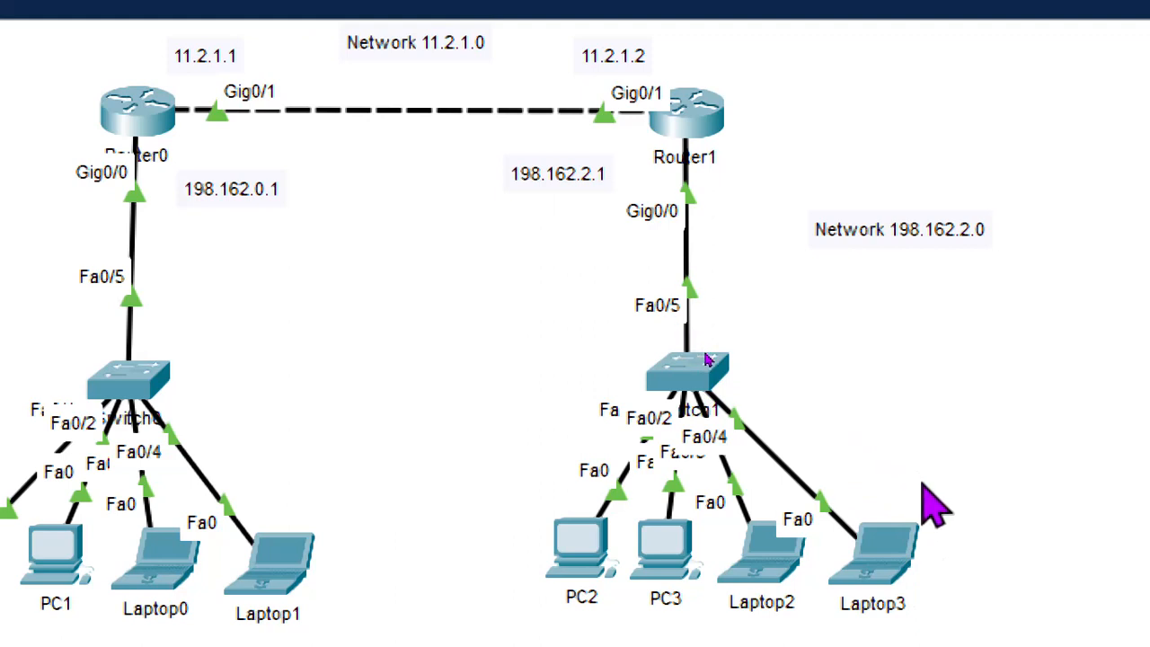
Open Router1's command line and enter global configuration mode with conf t.
left_click(697, 109)
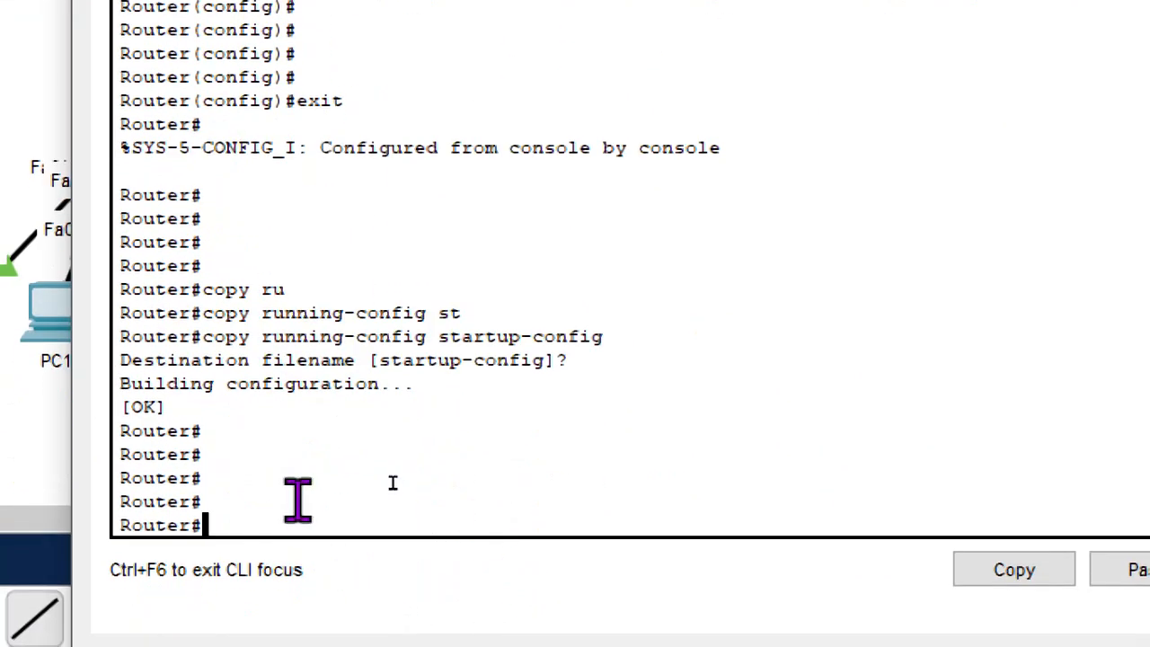
key("Return")
key("Return")
key("Return")
type("conf t")
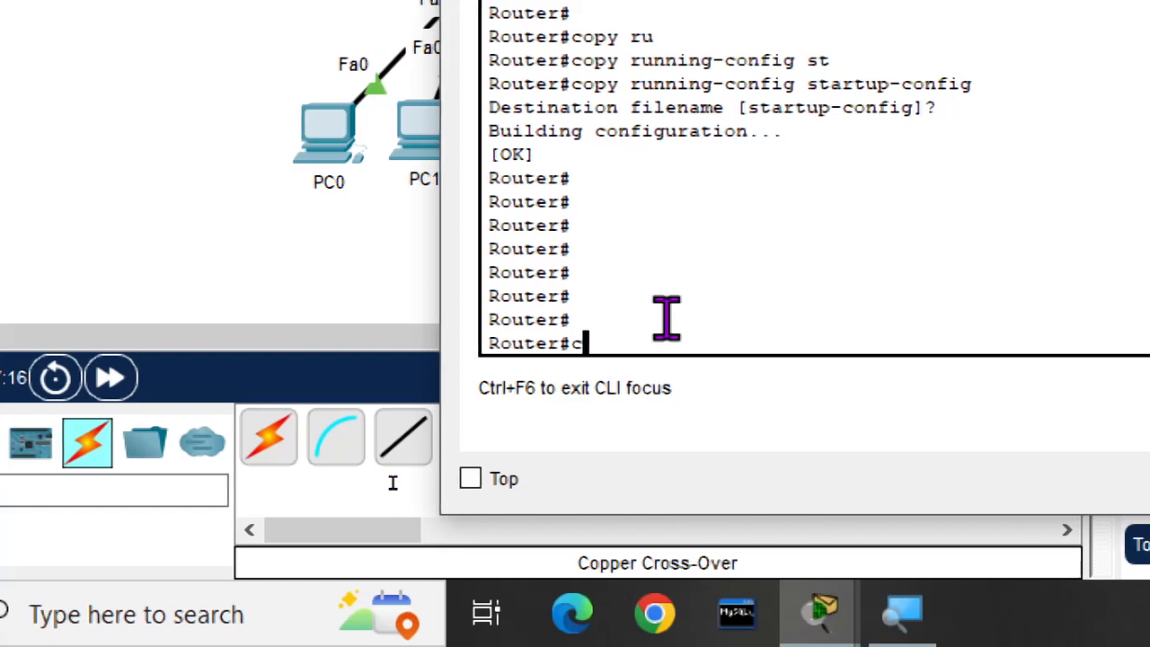
key("Return")
key("Return")
key("Return")
key("Return")
key("Return")
key("Return")
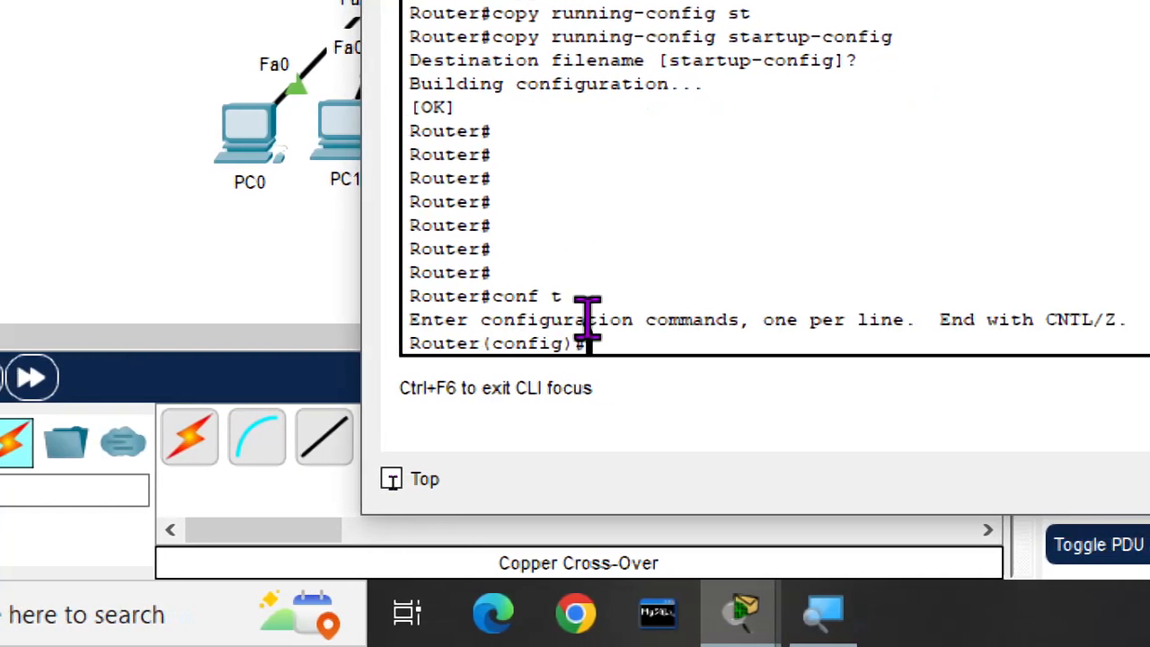
Create a DHCP pool named Router1 on Router1 with the ip dhcp pool command.
type("ip dhcp ")
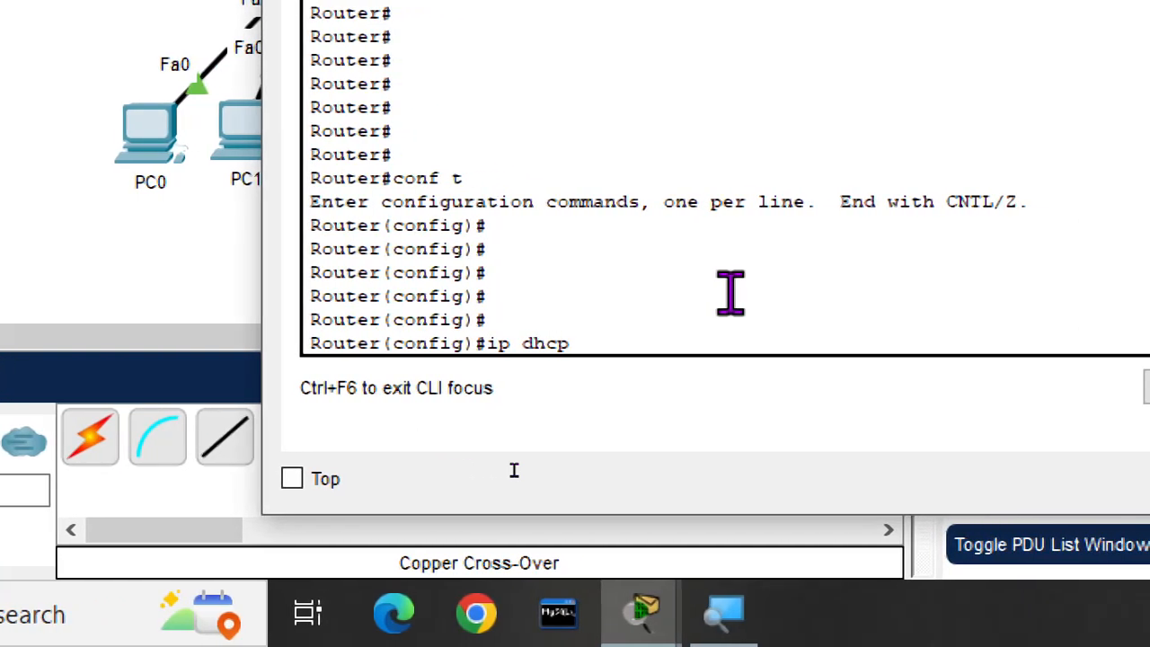
type("pool Router")
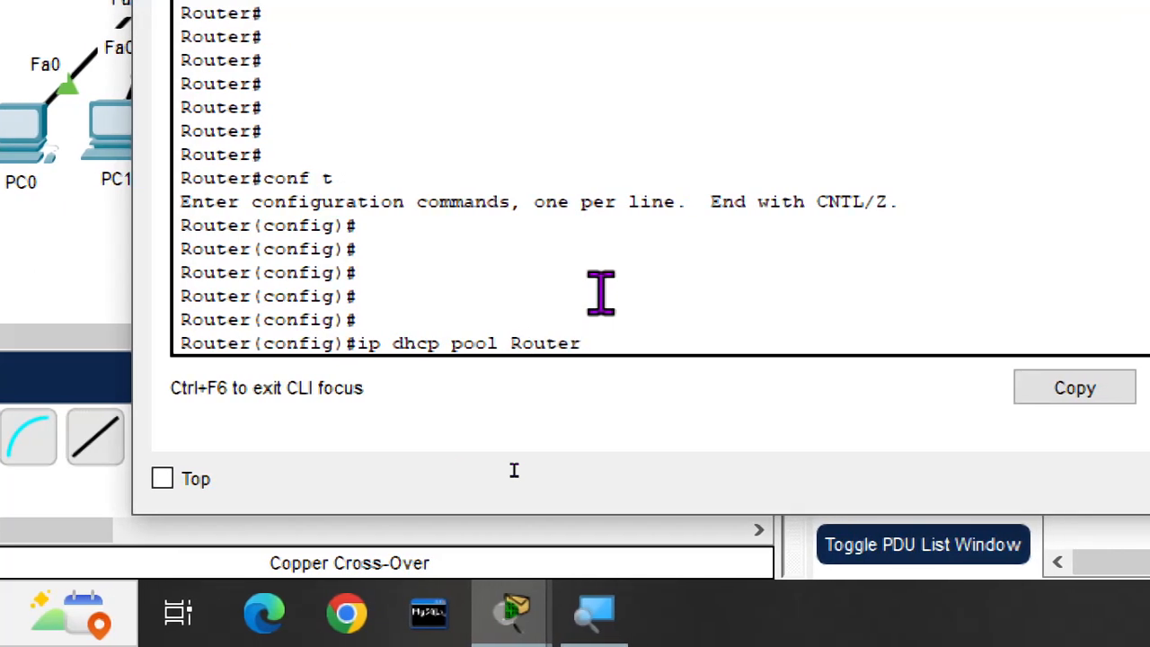
type("1")
key("Return")
key("Return")
key("Return")
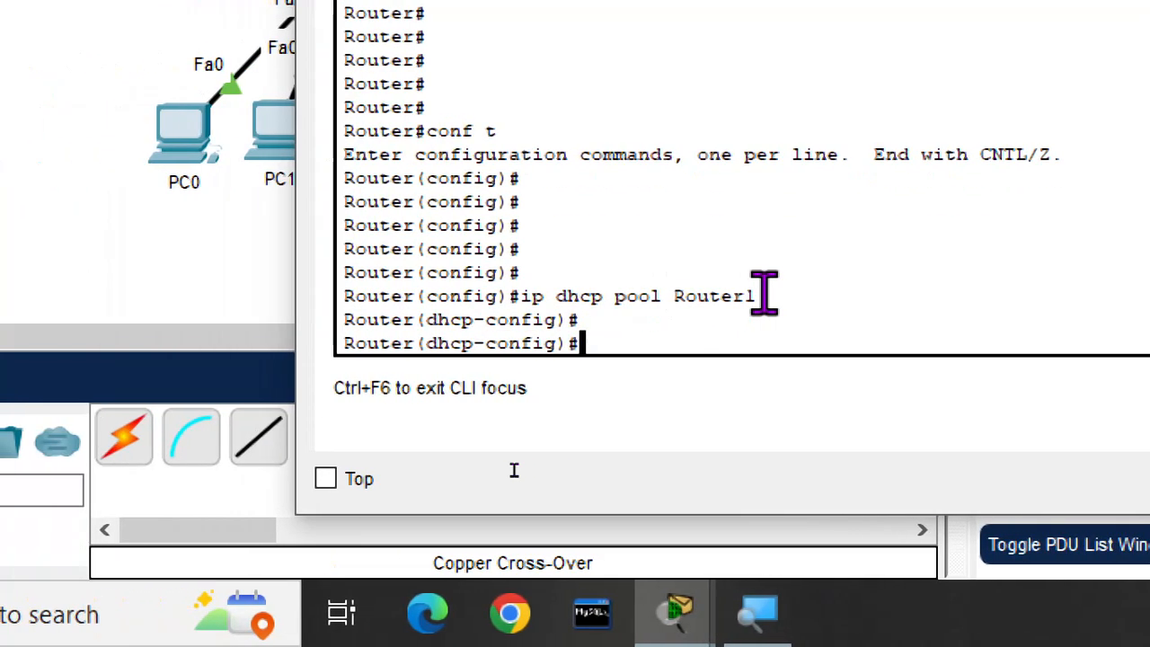
Assign network 198.162.2.0 with subnet mask 255.255.255.0 to the Router1 DHCP pool.
type("network")
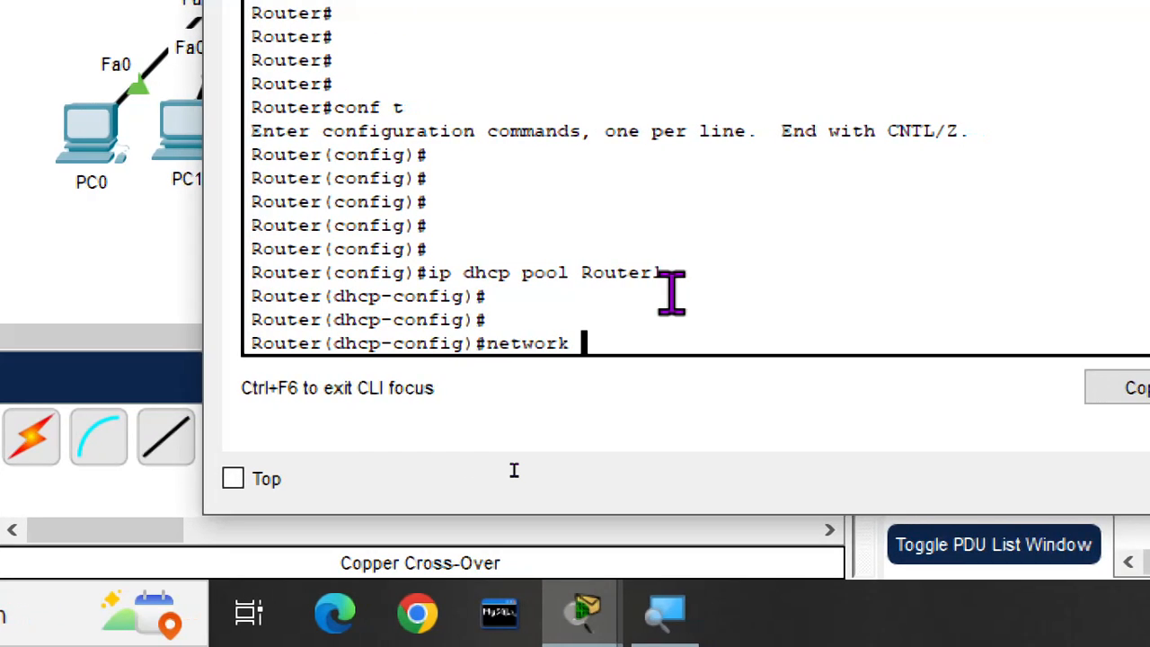
left_click(107, 232)
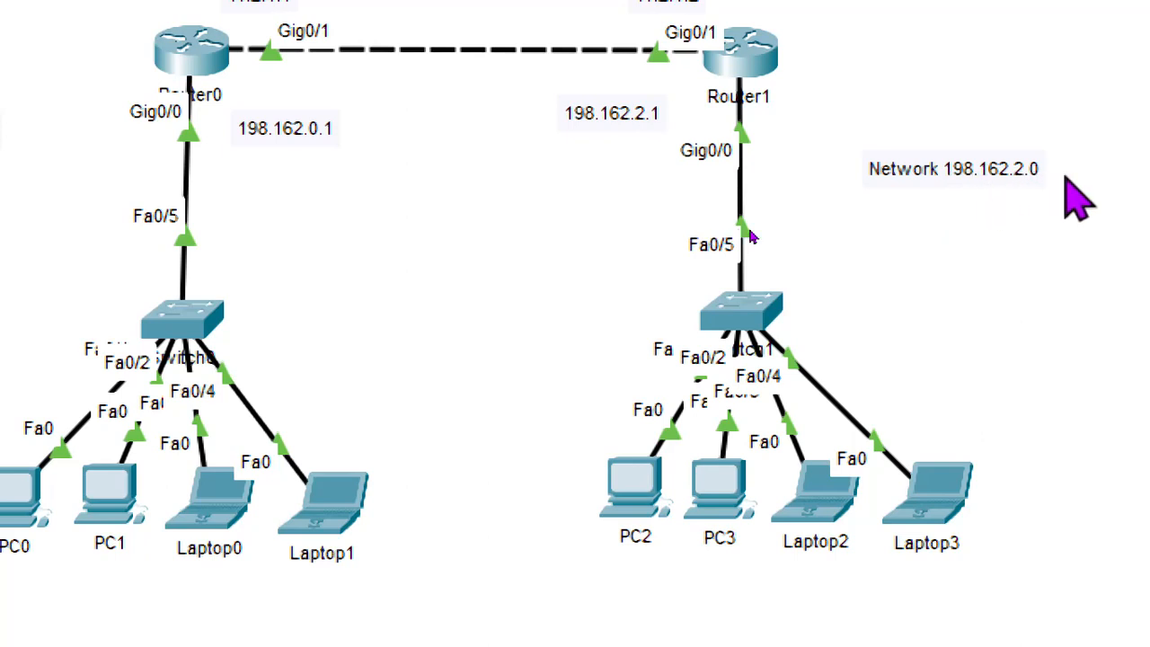
left_click(746, 50)
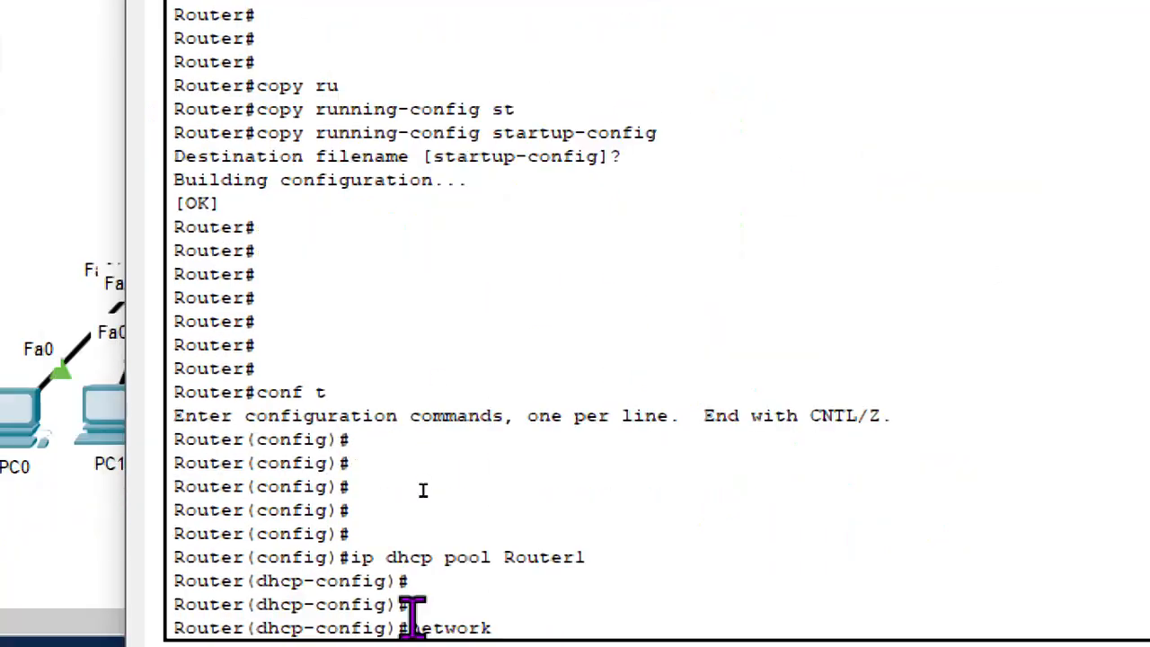
type("198.")
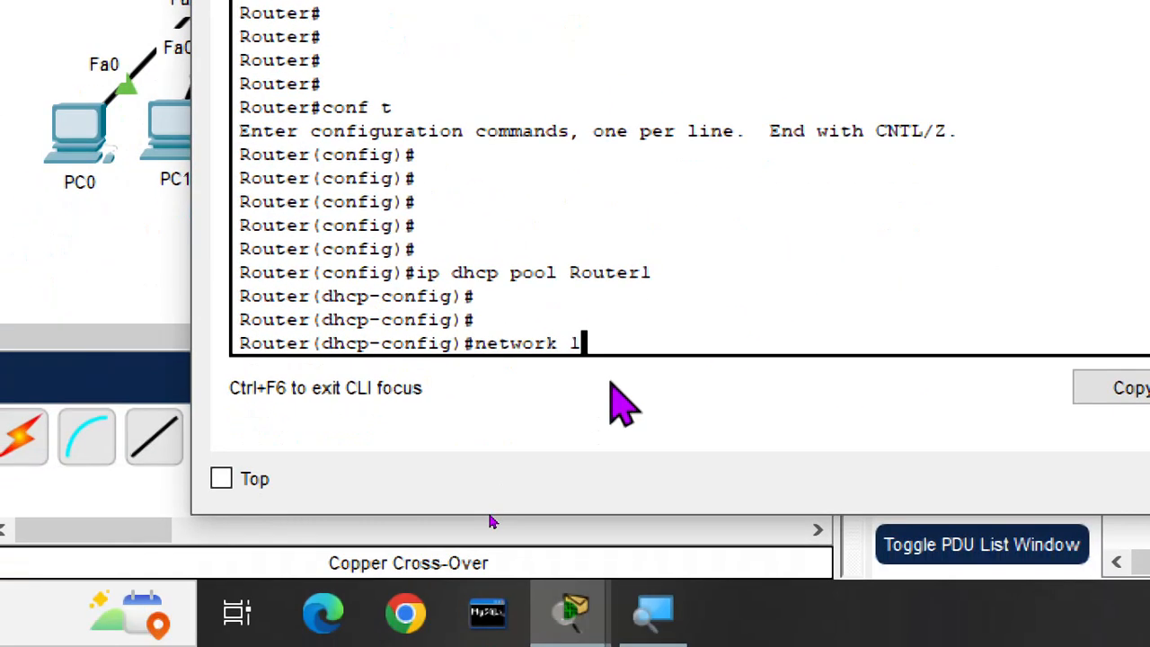
type("162.")
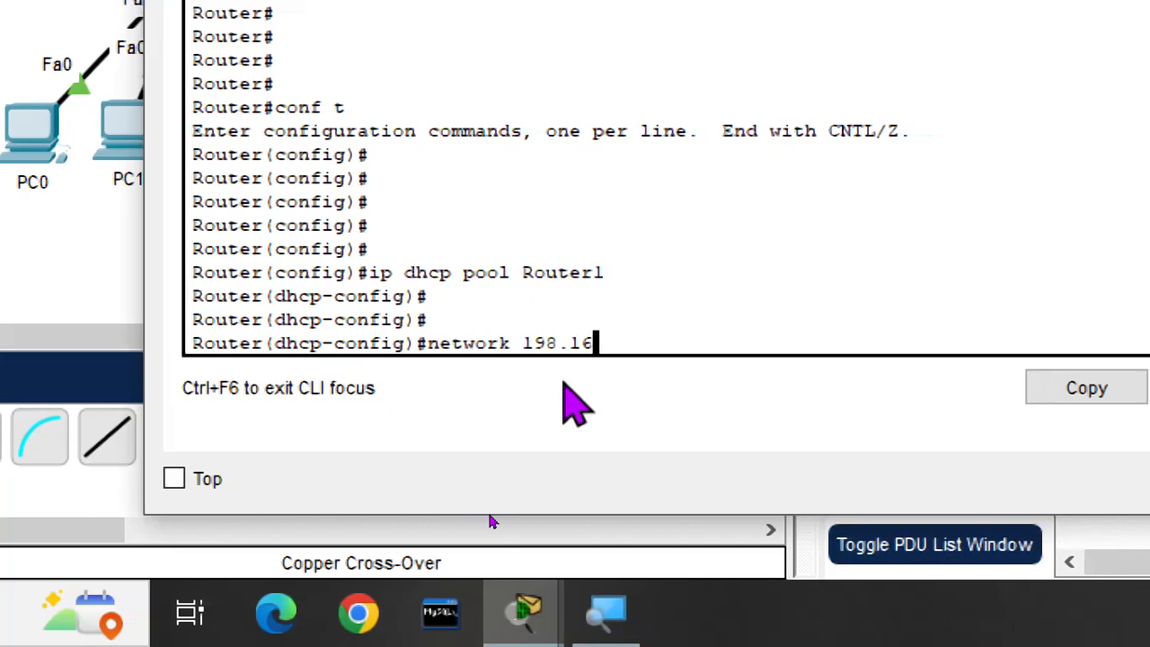
type("2.0")
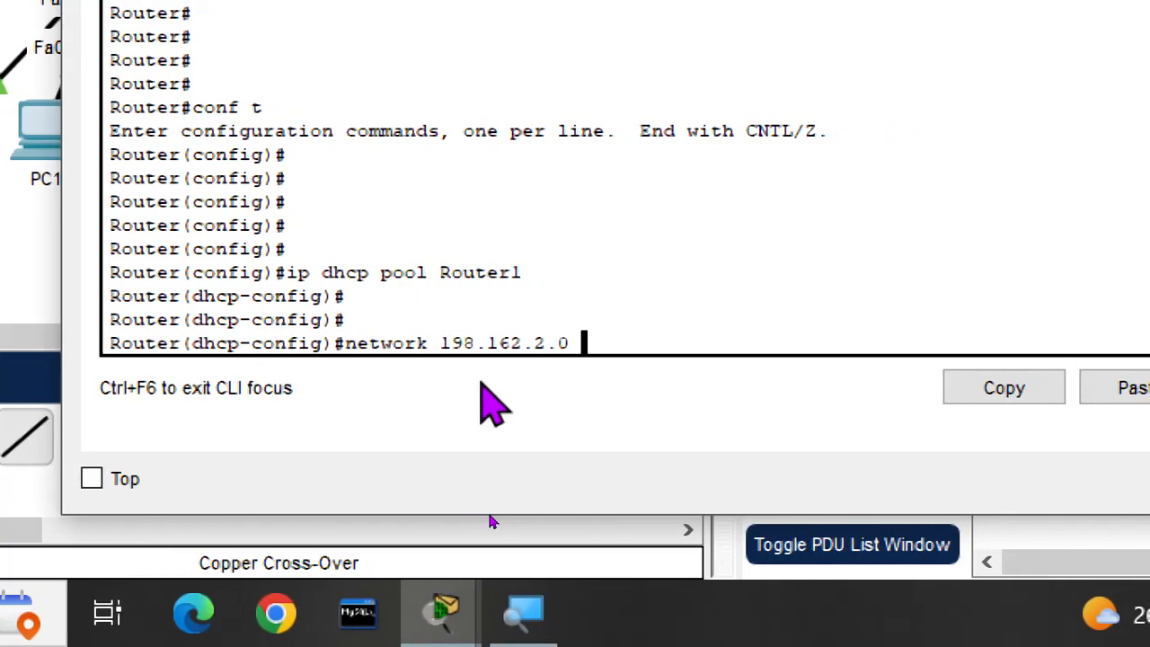
type(" 255.25")
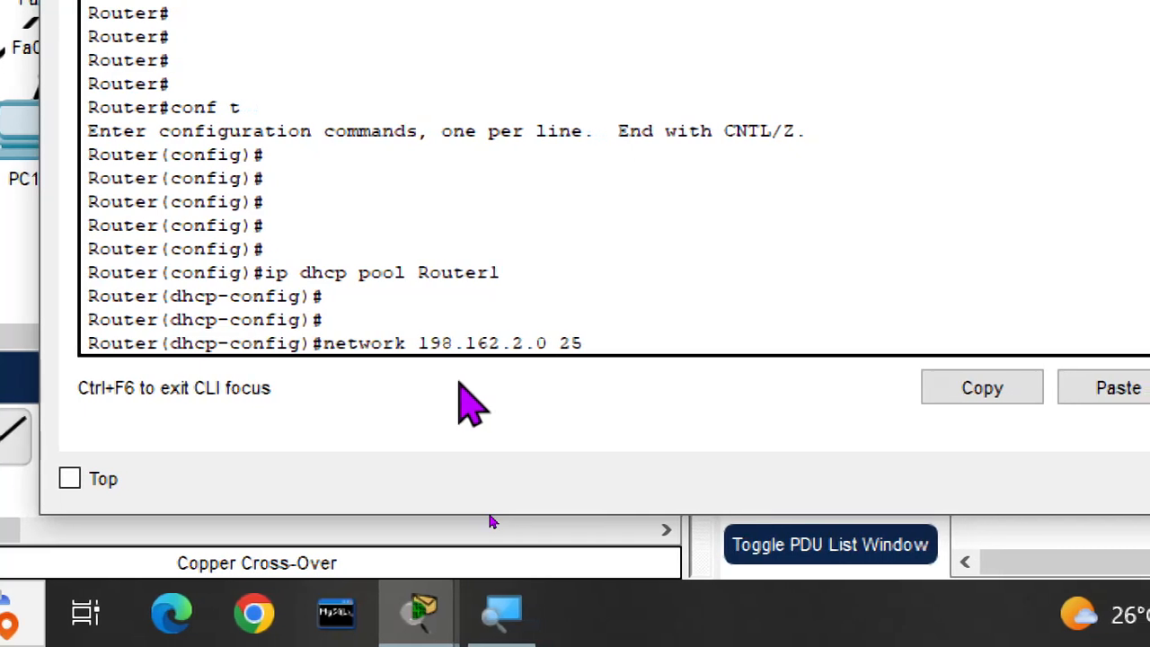
type("5.255")
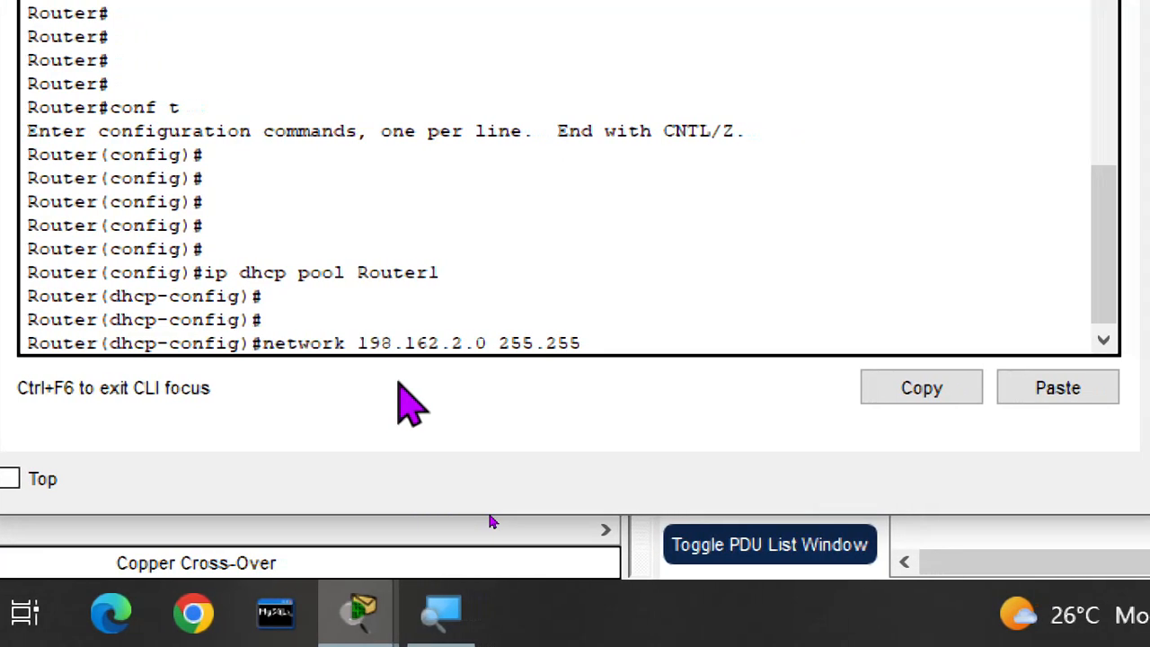
type(".0")
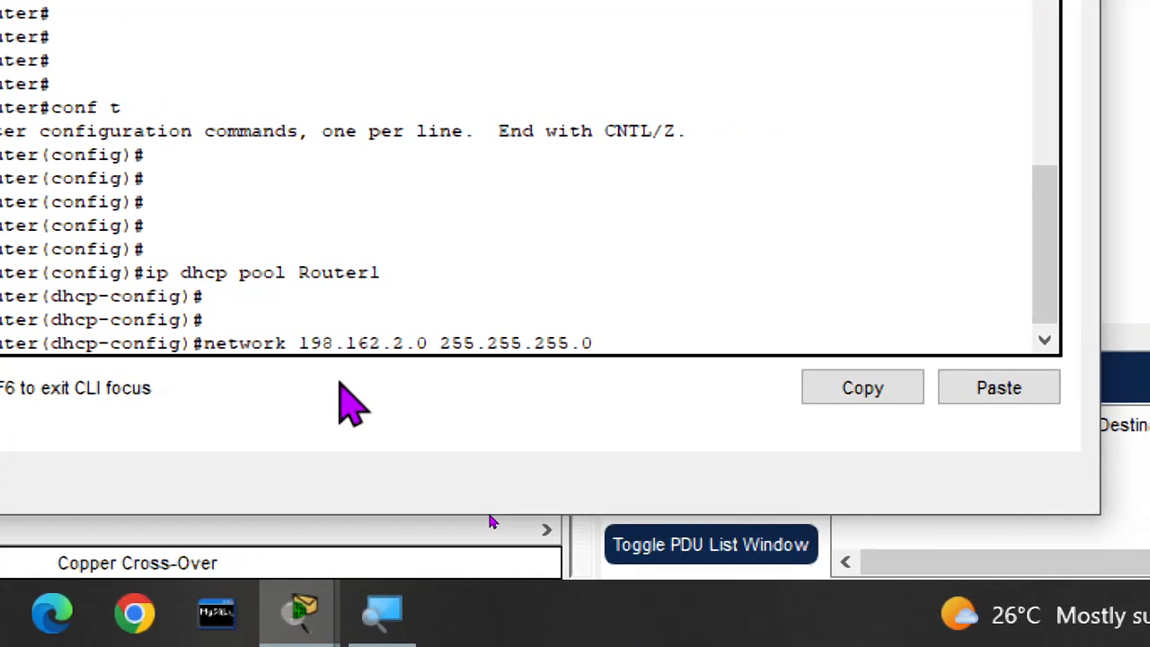
key("Return")
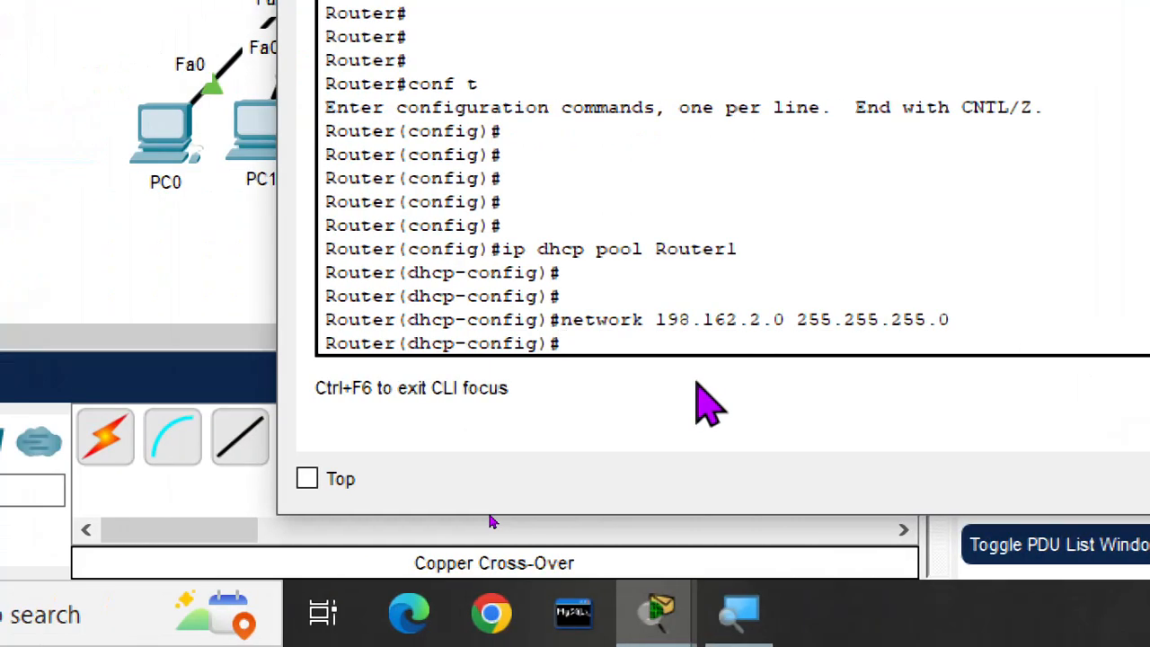
Set the default router of Router1's DHCP pool to 198.162.2.1 with the default-router command.
type("de")
key("Tab")
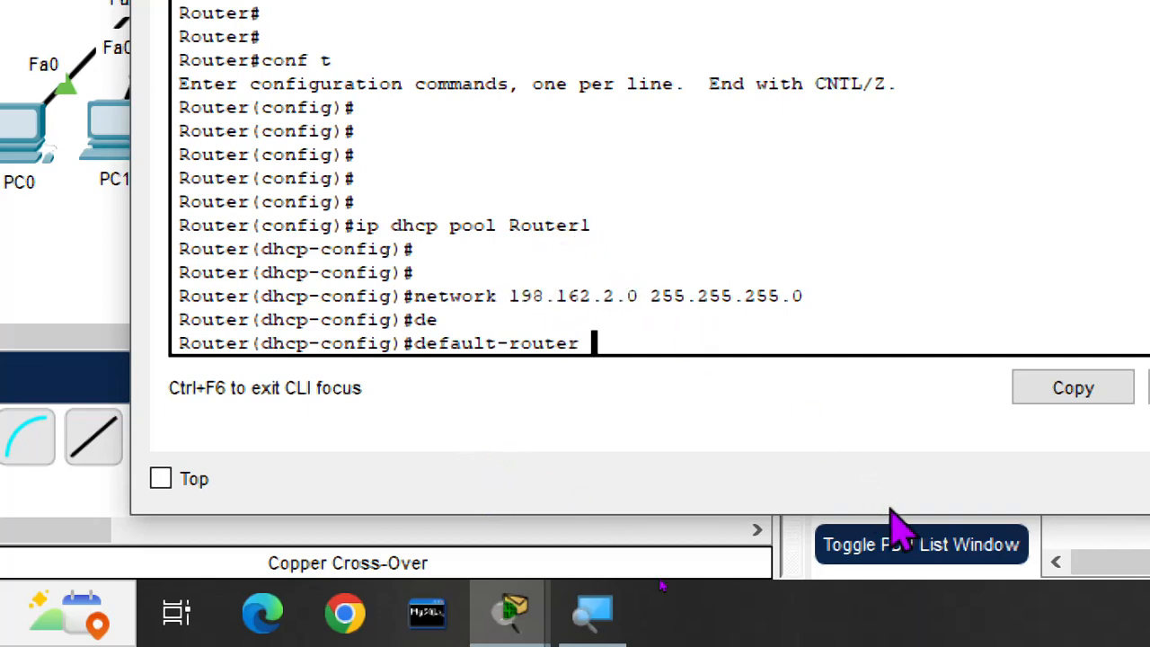
type("198")
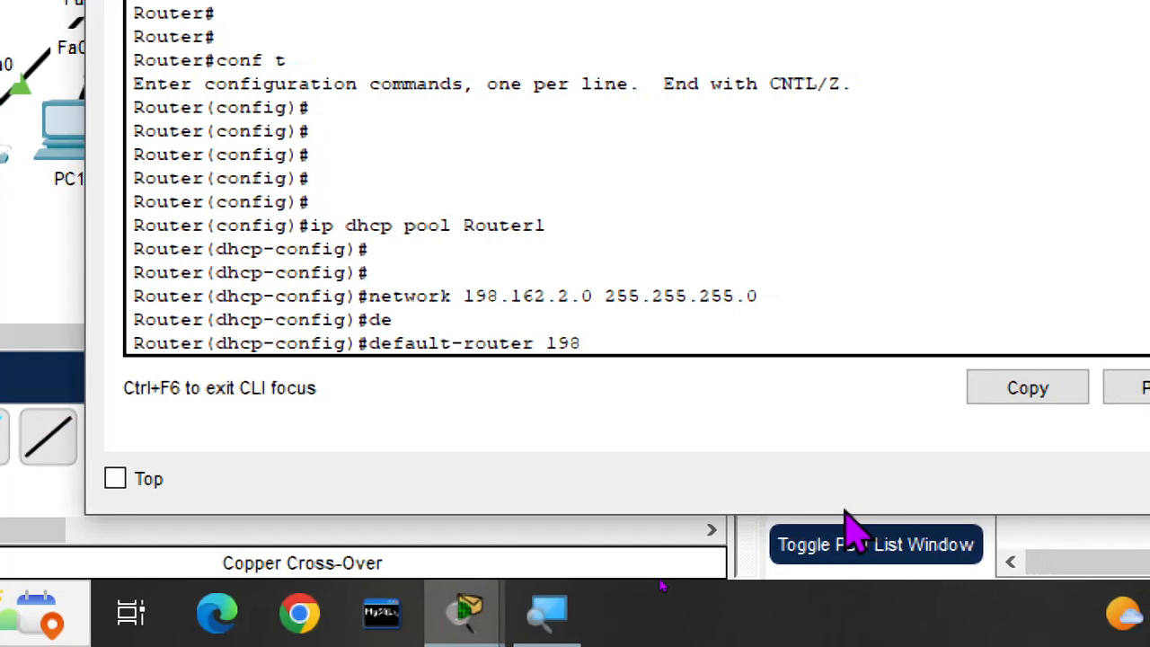
type(".")
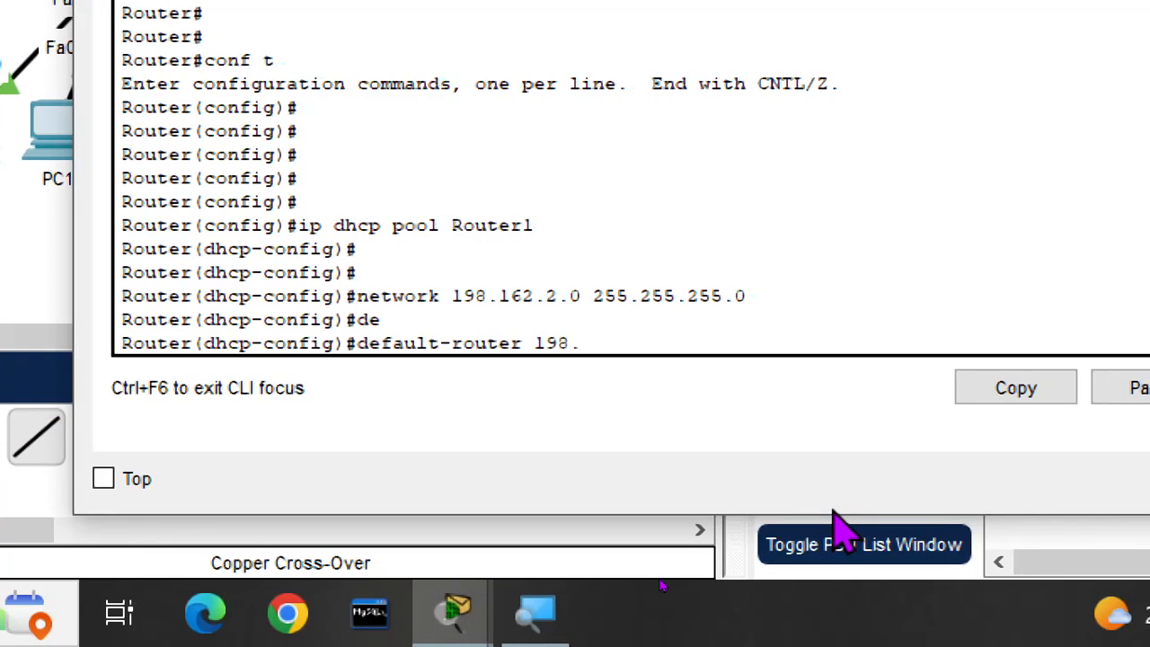
type("162")
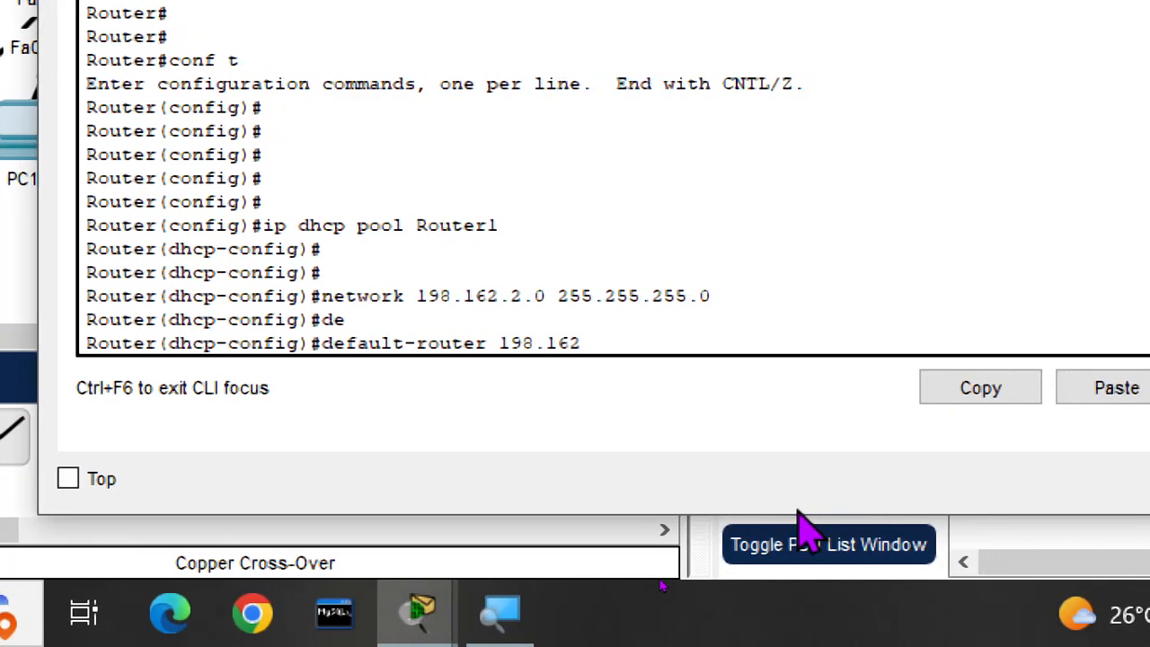
type(".2.")
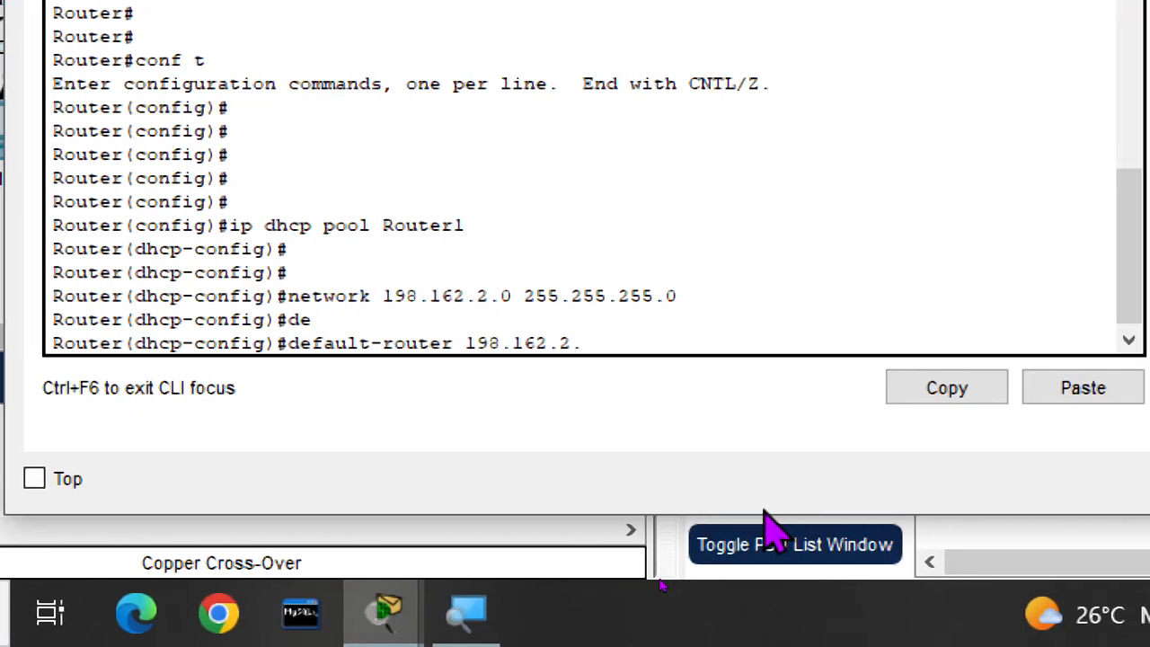
type("1")
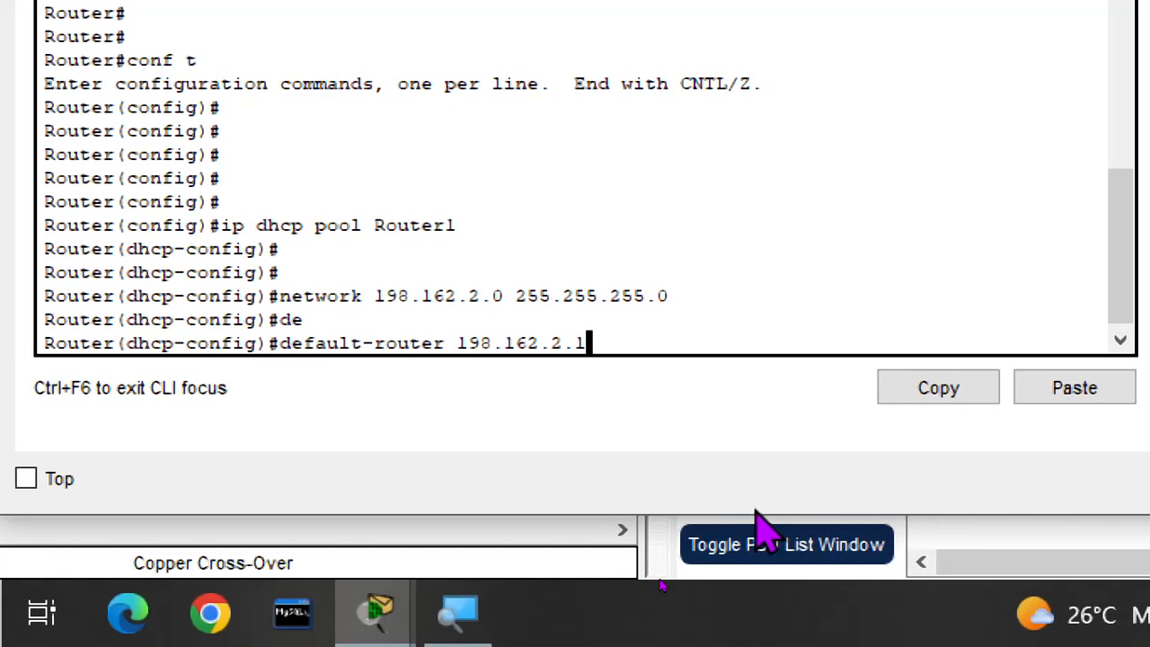
key("Return")
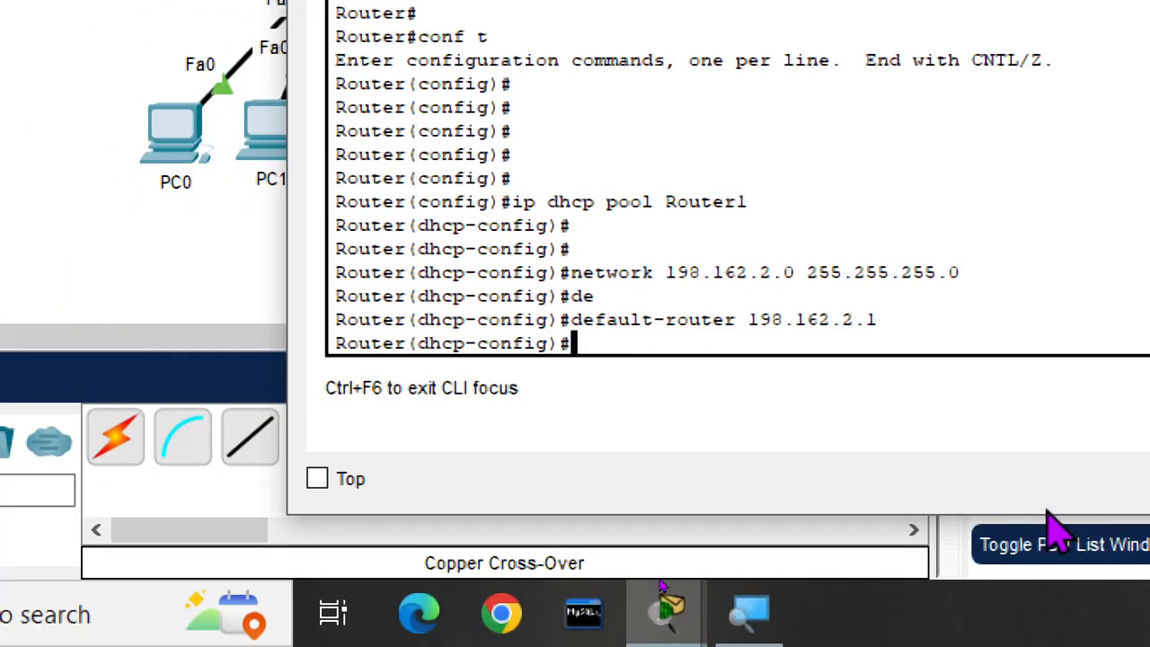
Set the DNS server of Router1's DHCP pool to 8.8.8.8 with the dns-server command.
type("dns")
key("Tab")
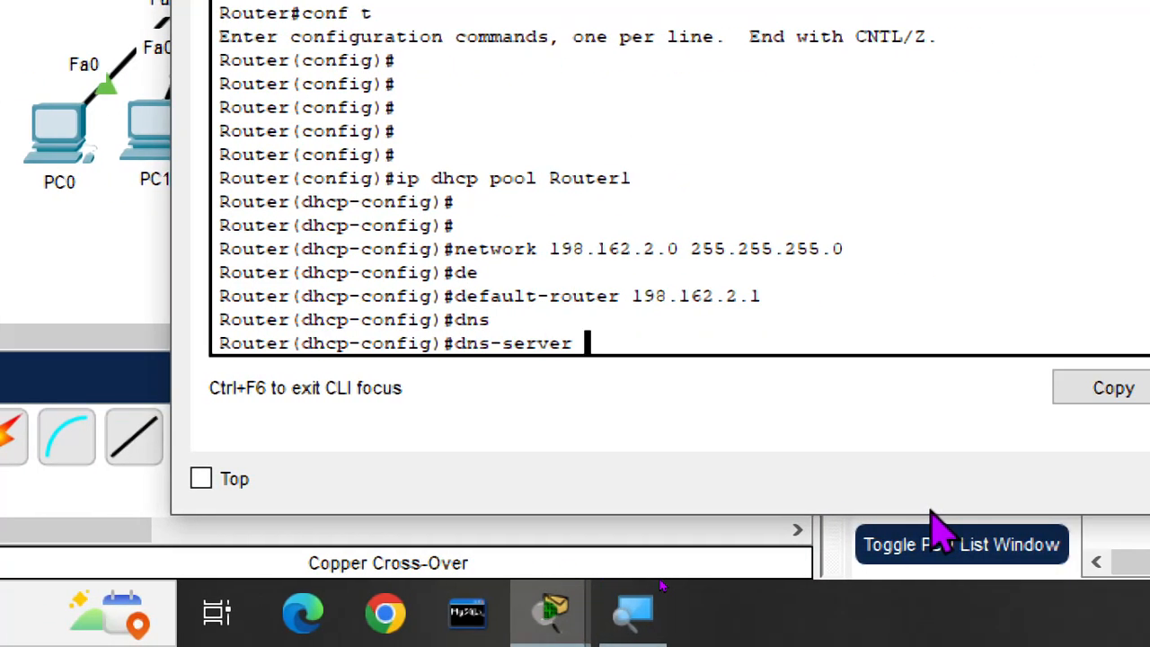
type("8.8.8")
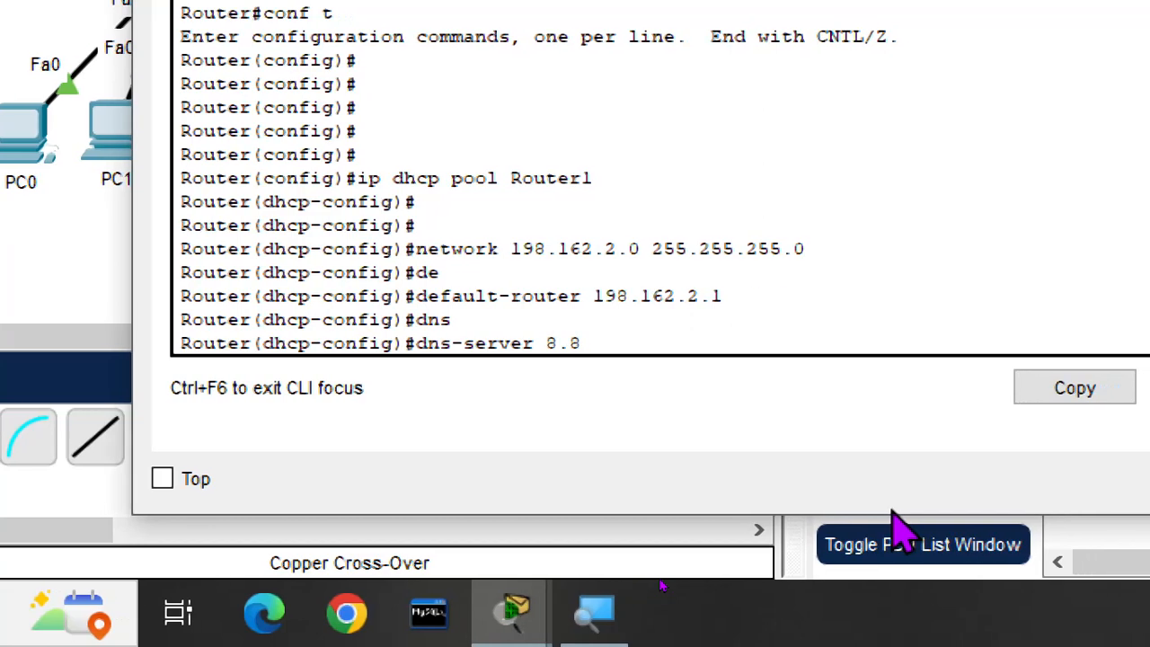
type(".8")
key("Return")
key("Return")
key("Return")
Exit DHCP pool configuration and global configuration mode to return Router1 to the privileged prompt.
type("exit")
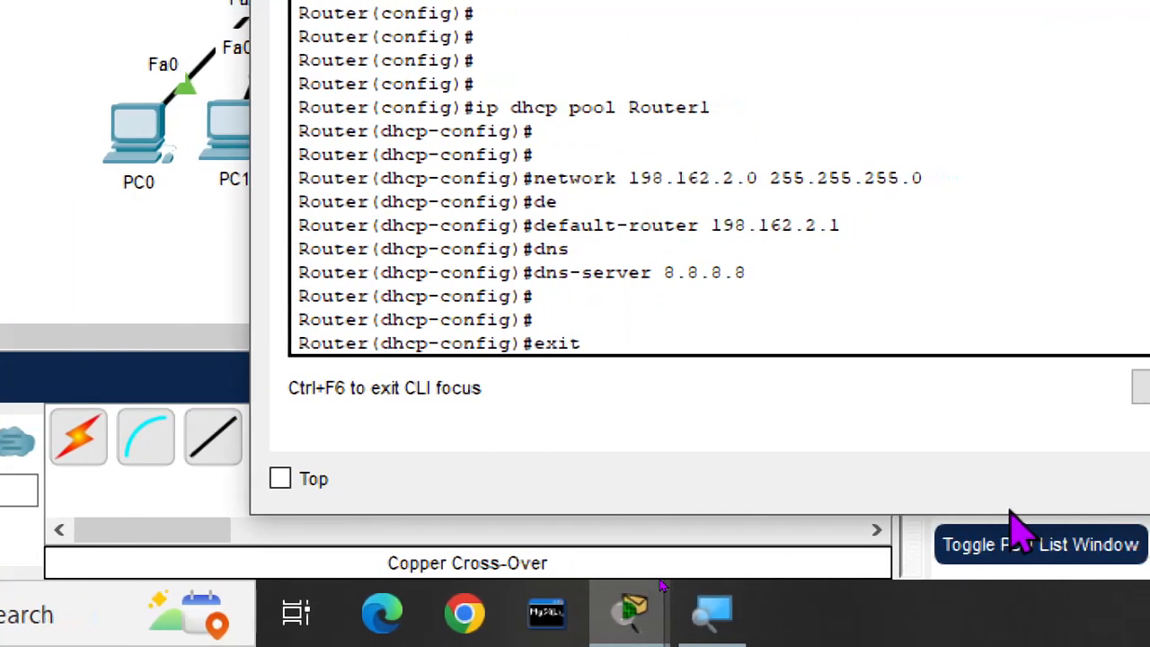
key("Return")
key("Return")
key("Return")
key("Return")
key("Return")
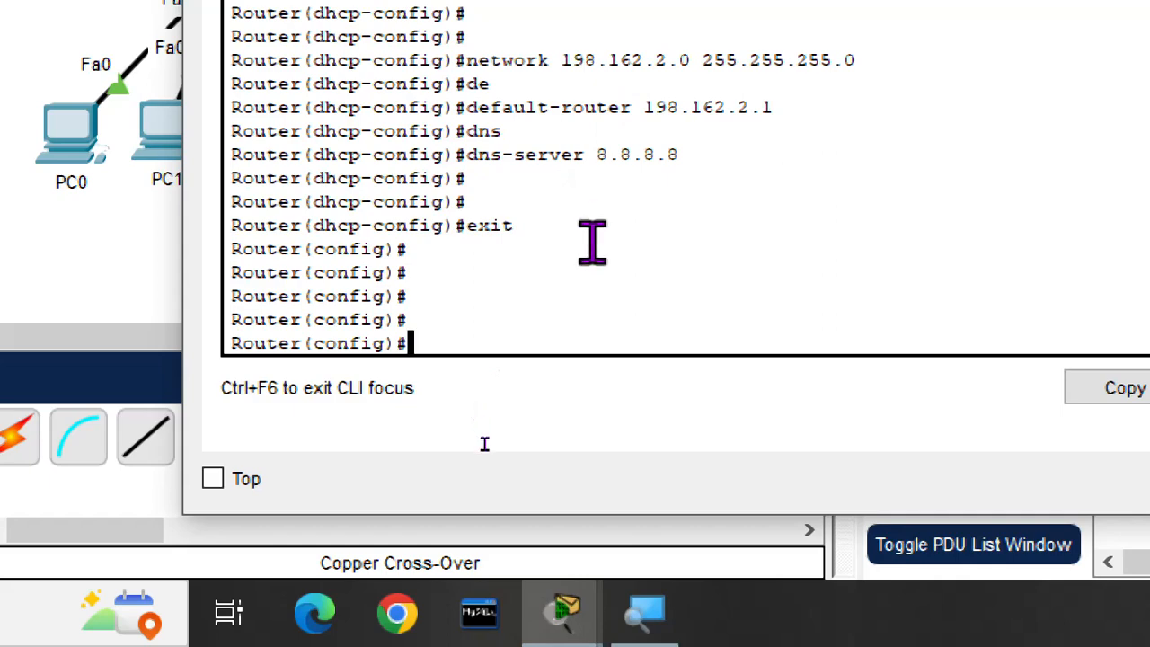
type("exit")
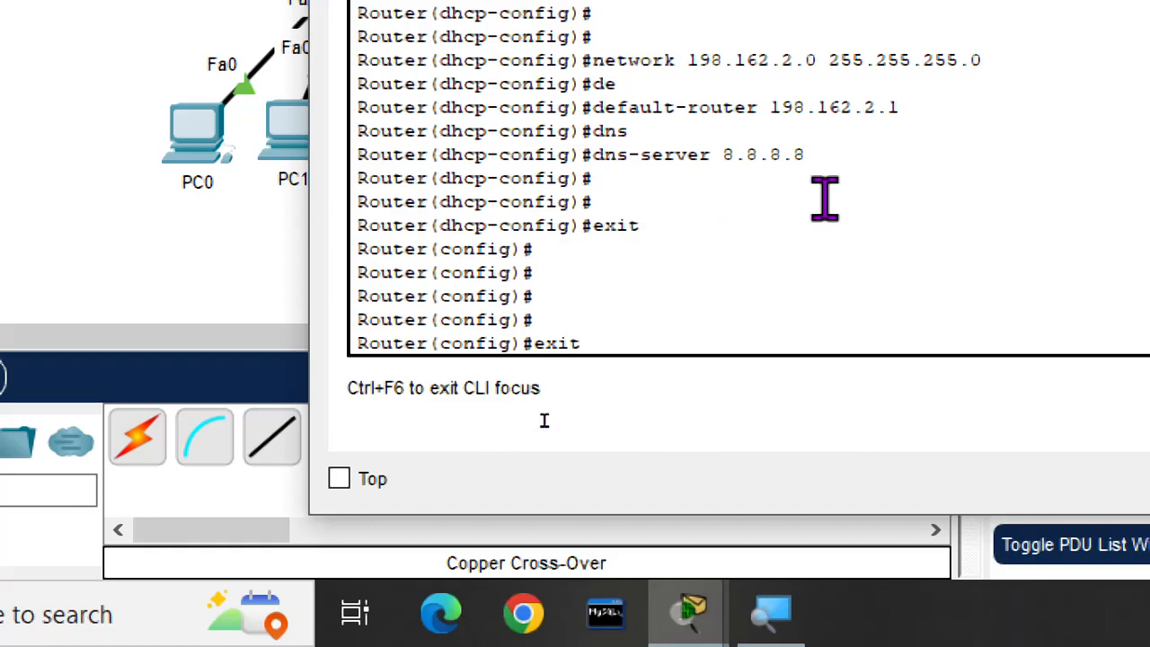
left_click_drag(909, 109, 778, 110)
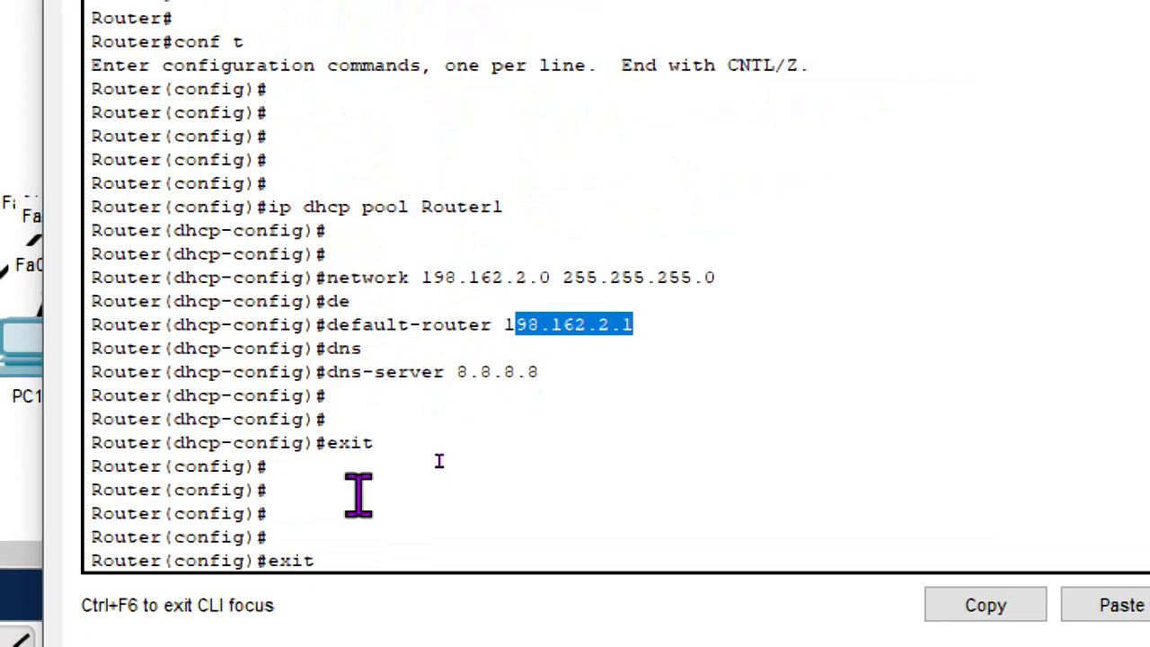
key("Return")
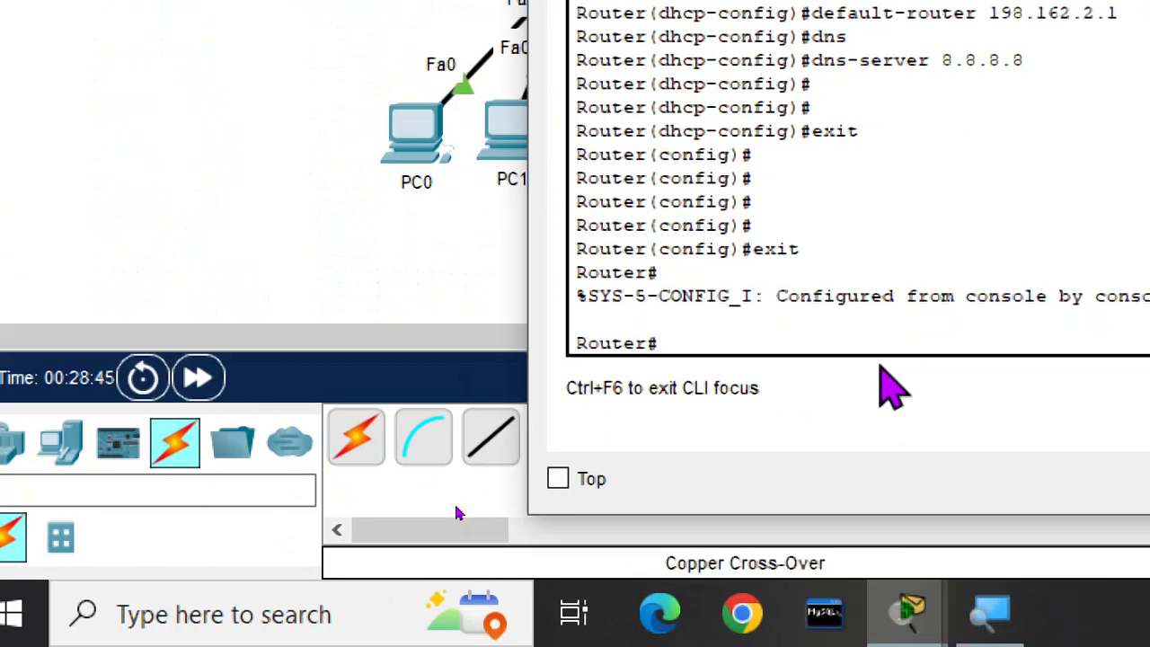
key("Return")
key("Return")
key("Return")
Run show running-config on Router1 and check the DHCP pool's network, default router and DNS server entries.
type("sh")
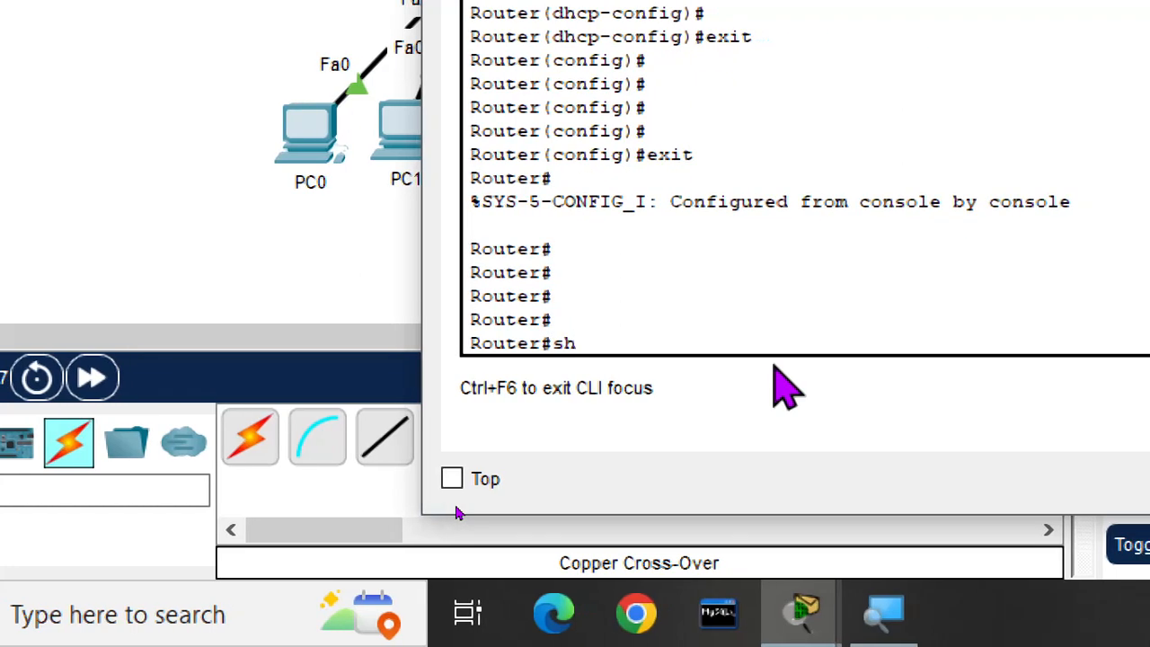
type("ow ru")
key("Tab")
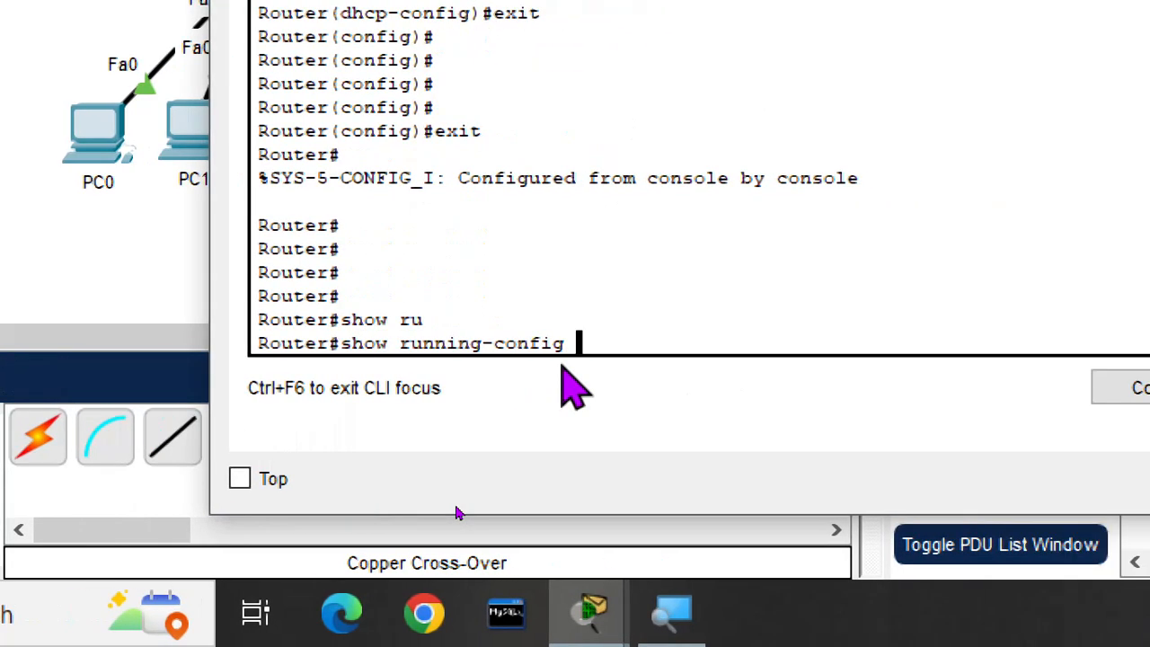
key("Return")
key("Return")
key("Return")
key("Return")
key("Return")
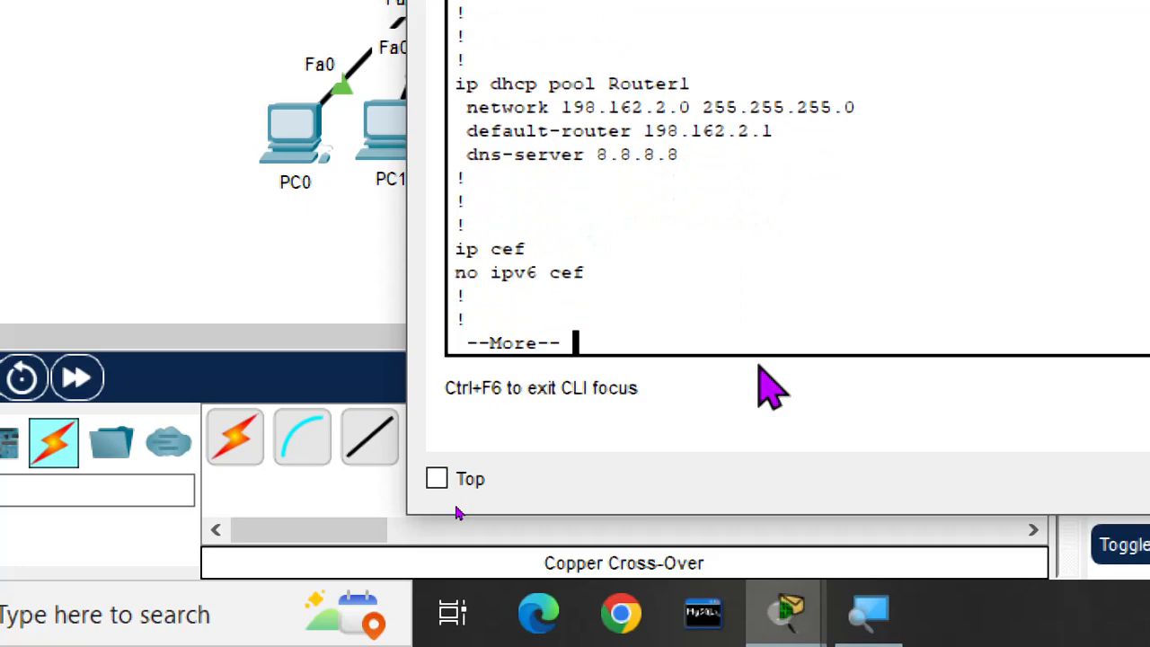
left_click_drag(772, 135, 462, 87)
left_click(634, 205)
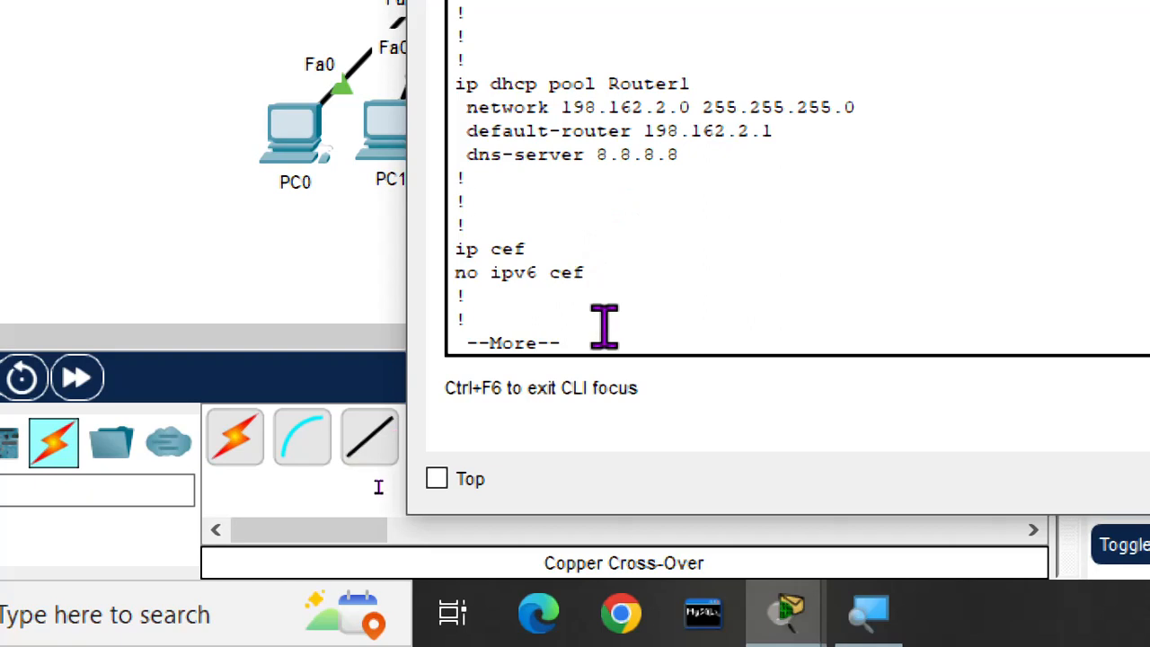
Page through Router1's running configuration to the interface section and check the IP address of GigabitEthernet0/0.
key("Return")
key("Return")
key("Return")
key("Return")
key("Return")
key("Return")
key("Return")
key("Return")
key("Return")
key("Return")
key("Return")
key("Return")
key("Return")
key("Return")
key("Return")
key("Return")
key("Return")
key("Return")
key("Return")
key("Return")
key("Return")
key("Return")
key("Return")
key("Return")
key("Return")
key("Return")
key("Return")
key("Return")
key("Return")
key("Return")
key("Return")
key("Return")
key("Return")
key("Return")
key("Return")
key("Return")
key("Return")
key("Return")
key("Return")
key("Return")
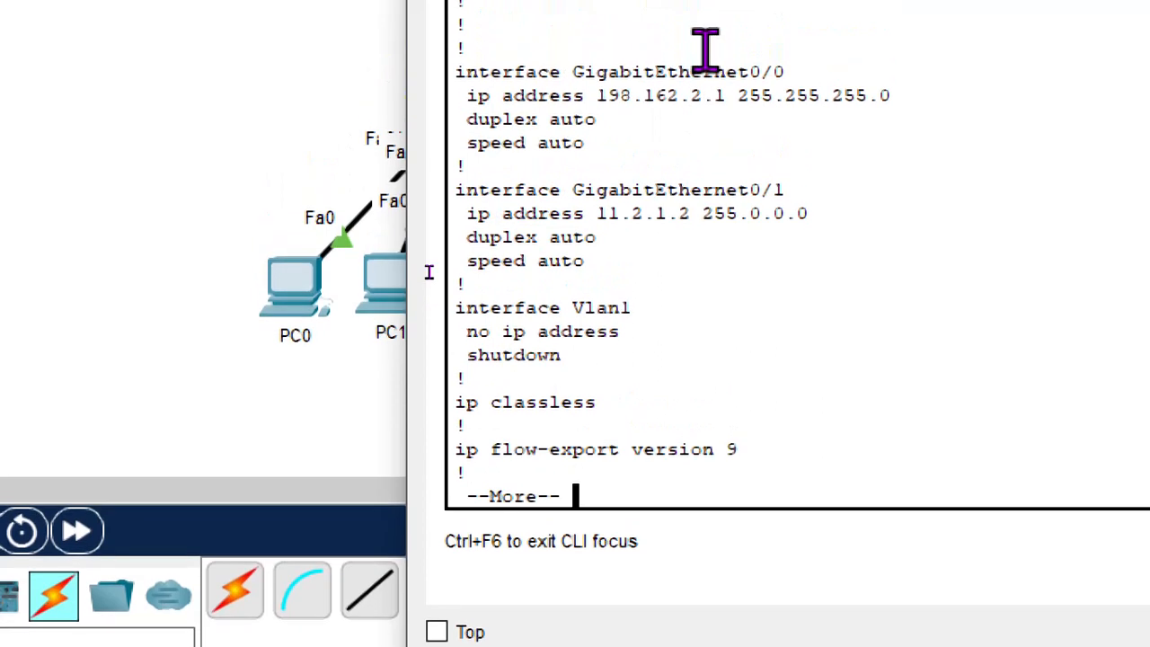
left_click_drag(735, 90, 597, 97)
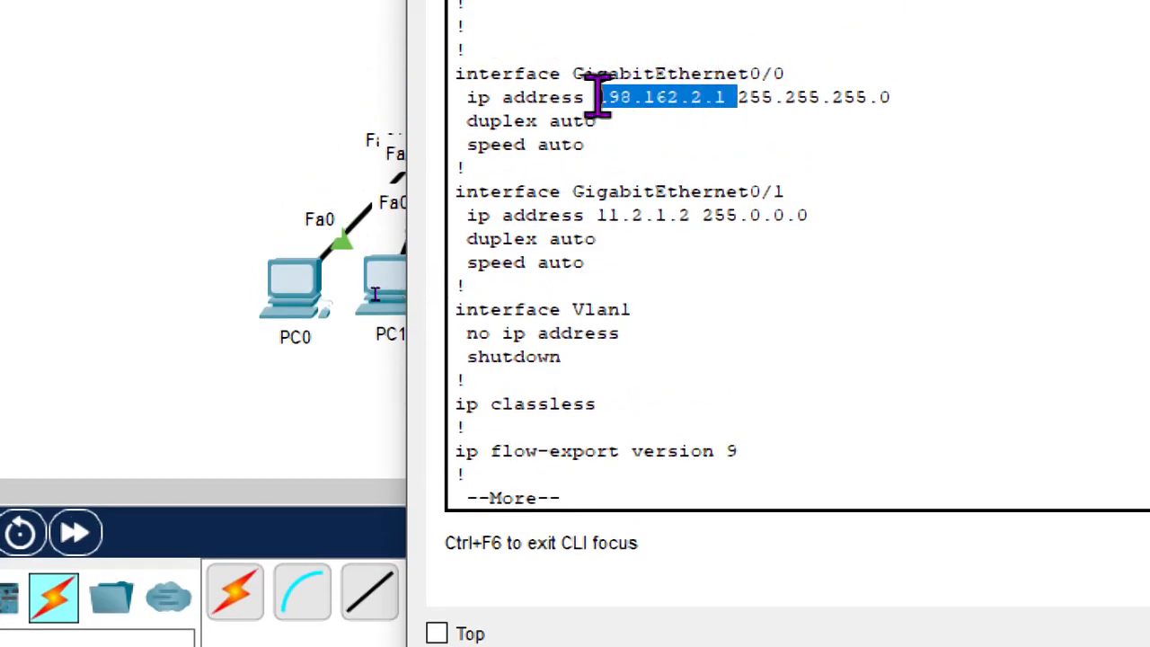
Page through the rest of Router1's running configuration to its end and close the router's window.
left_click(619, 489)
key("Return")
key("Return")
key("Return")
key("Return")
key("Return")
key("Return")
key("Return")
key("Return")
key("Return")
key("Return")
key("Return")
key("Return")
key("Return")
key("Return")
key("Return")
key("Return")
key("Return")
key("Return")
key("Return")
key("Return")
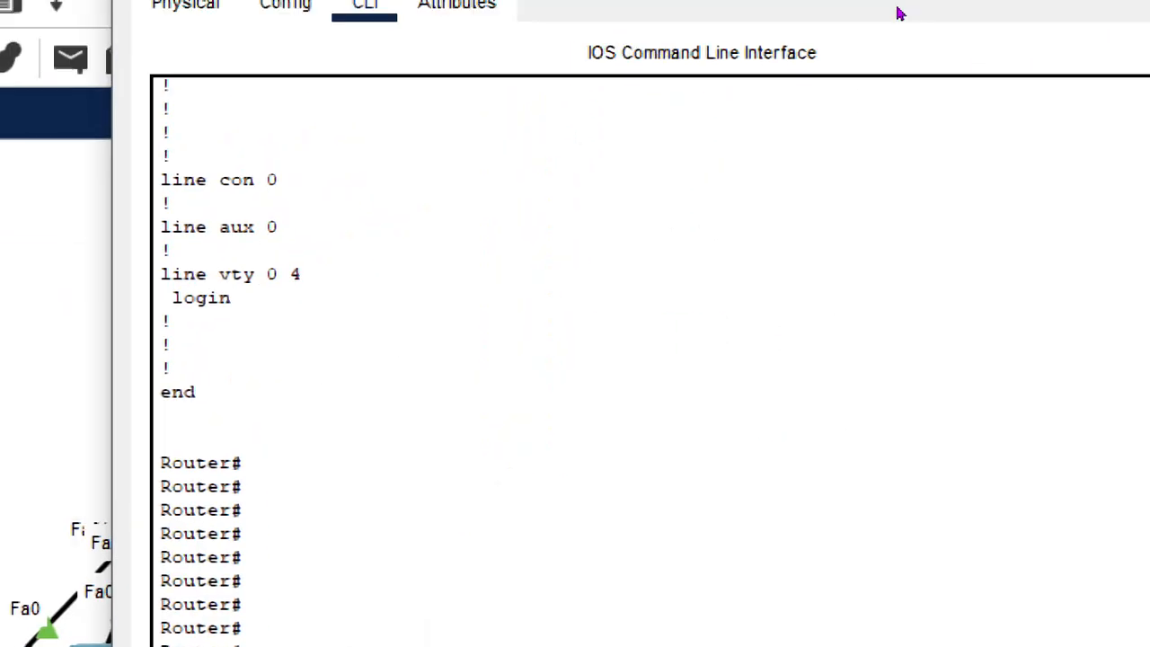
left_click(999, 44)
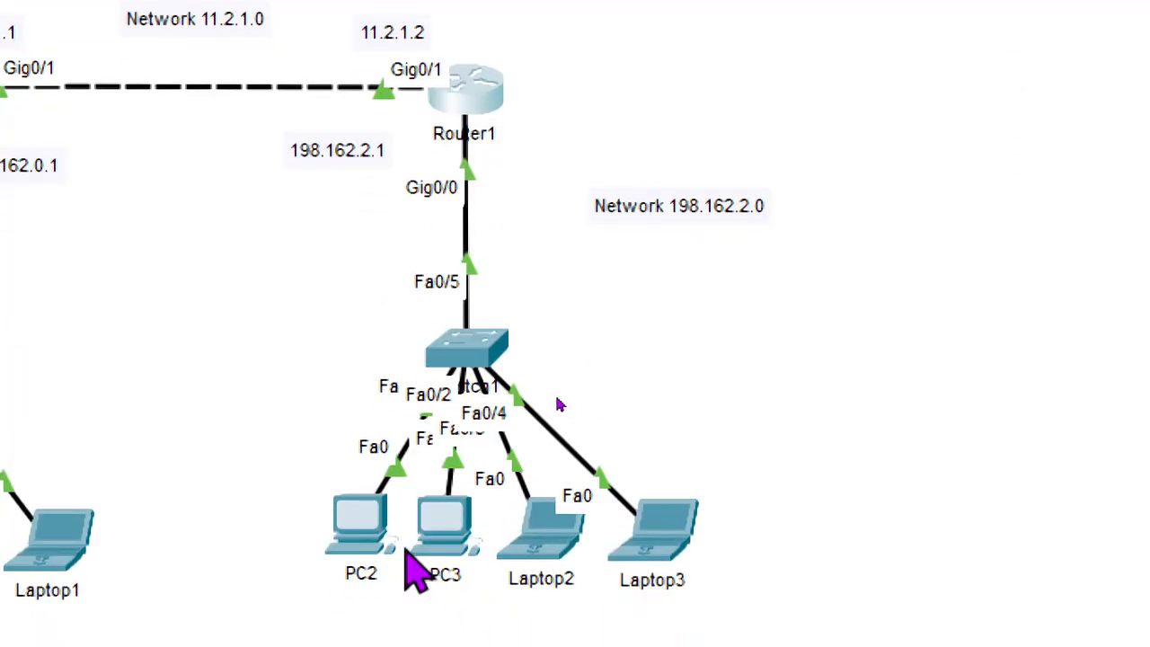
Switch PC2's IP configuration from static to DHCP and close its window.
left_click(352, 530)
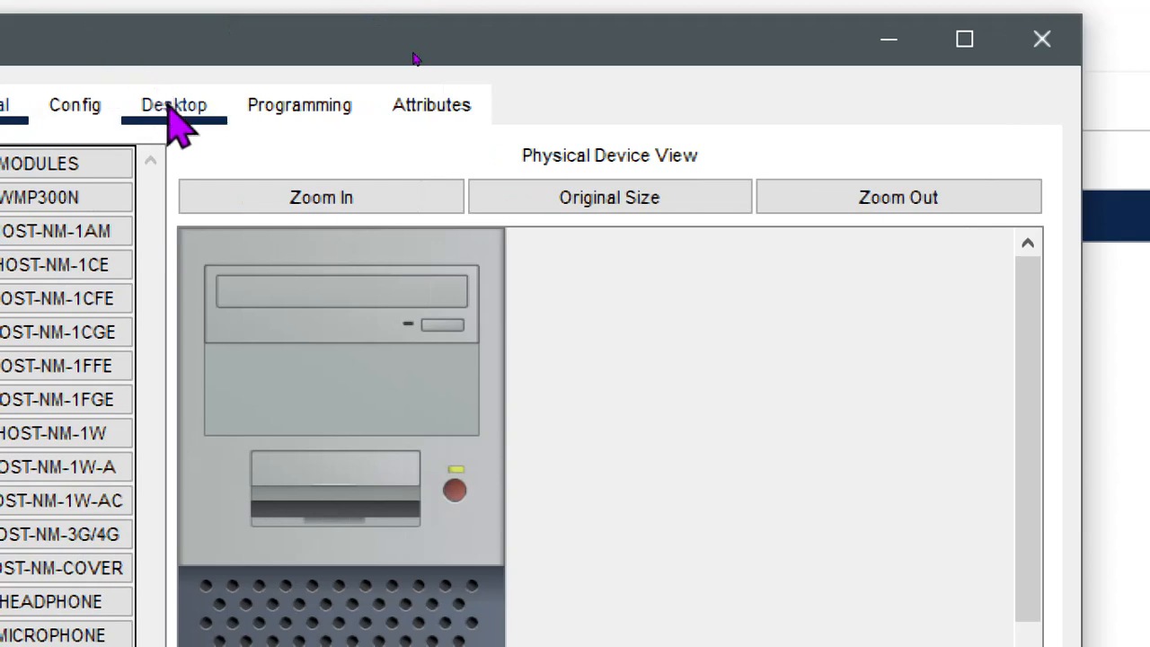
left_click(123, 105)
left_click(74, 270)
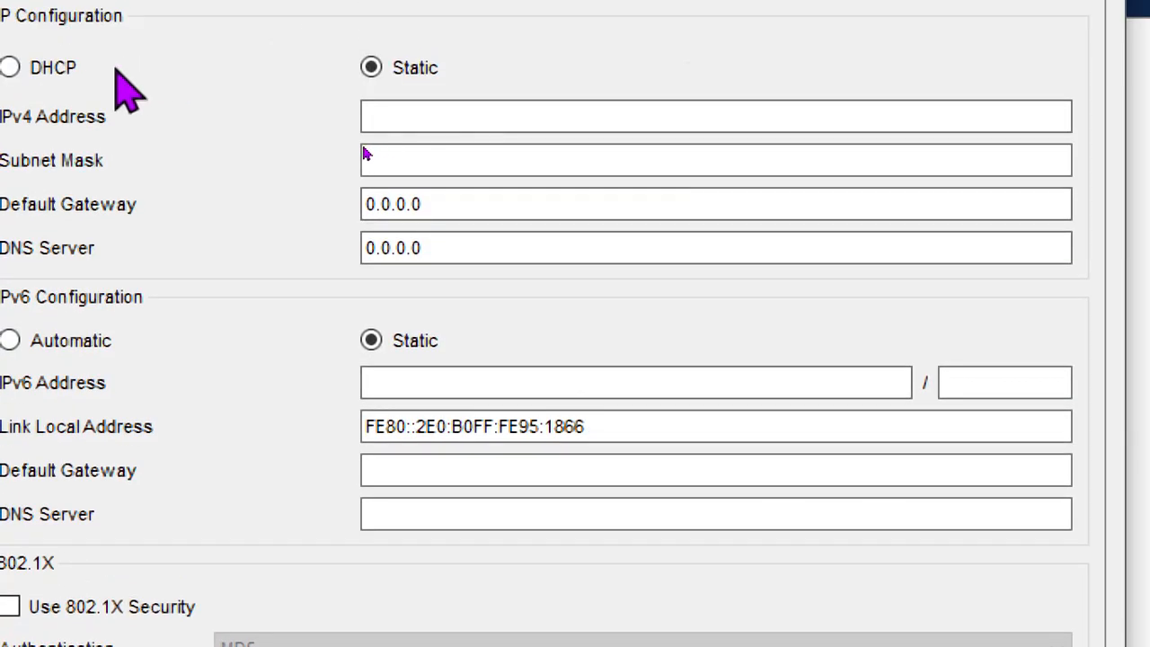
left_click(47, 72)
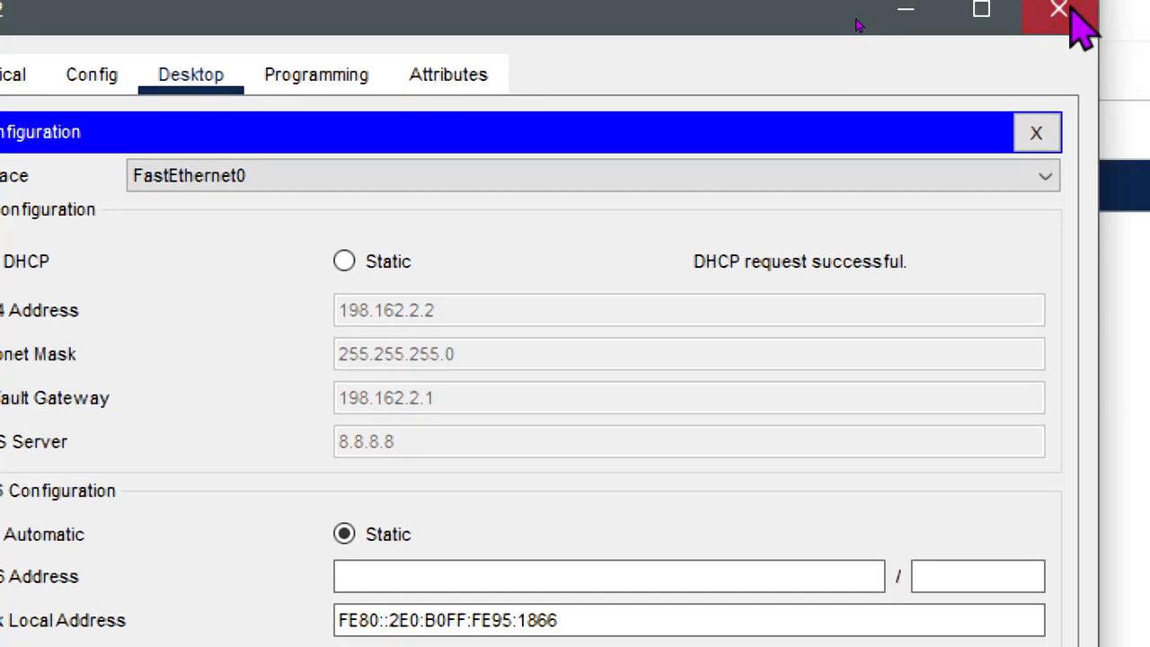
left_click(1070, 11)
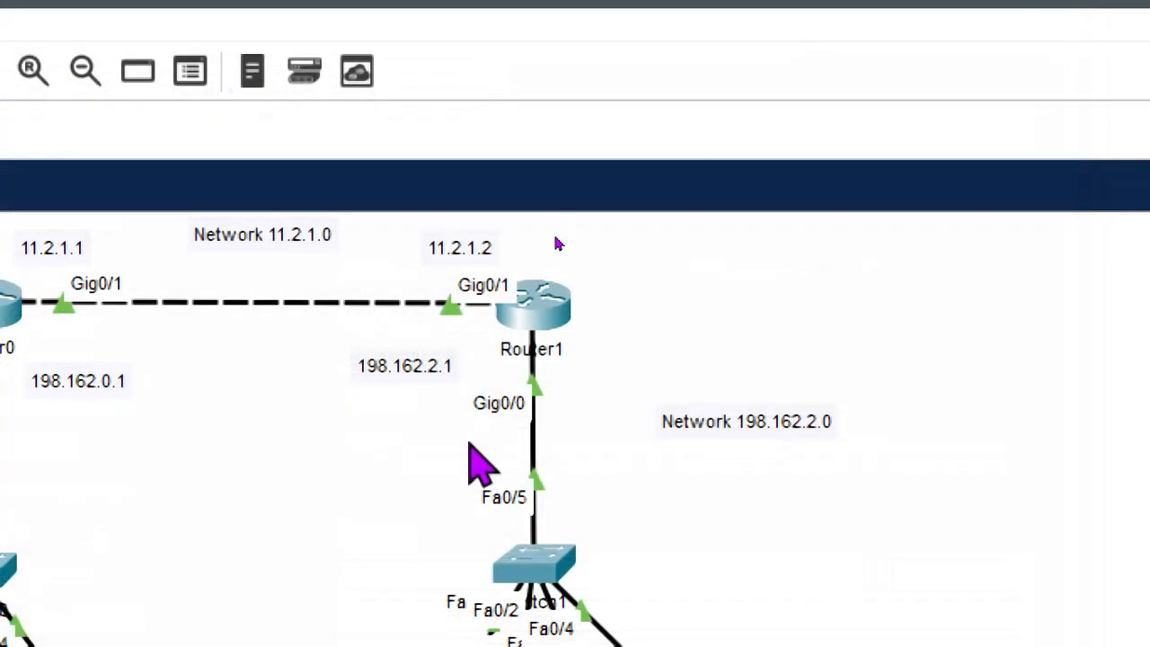
Switch PC3's IP configuration from static to DHCP and close its window.
left_click(516, 476)
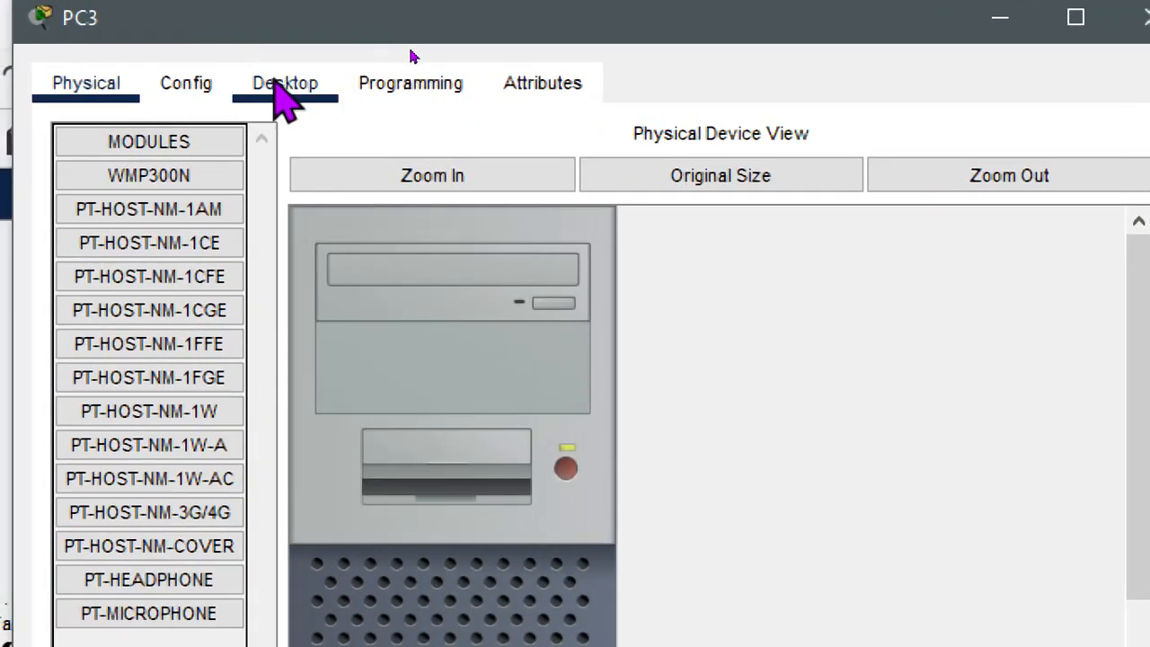
left_click(279, 88)
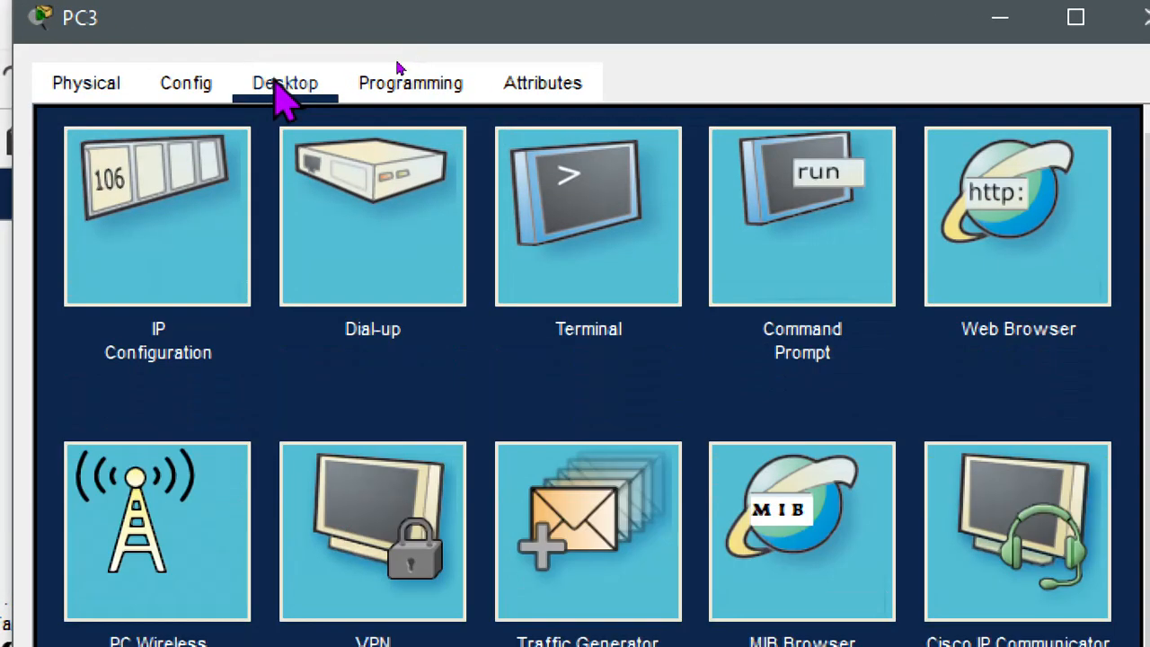
left_click(161, 229)
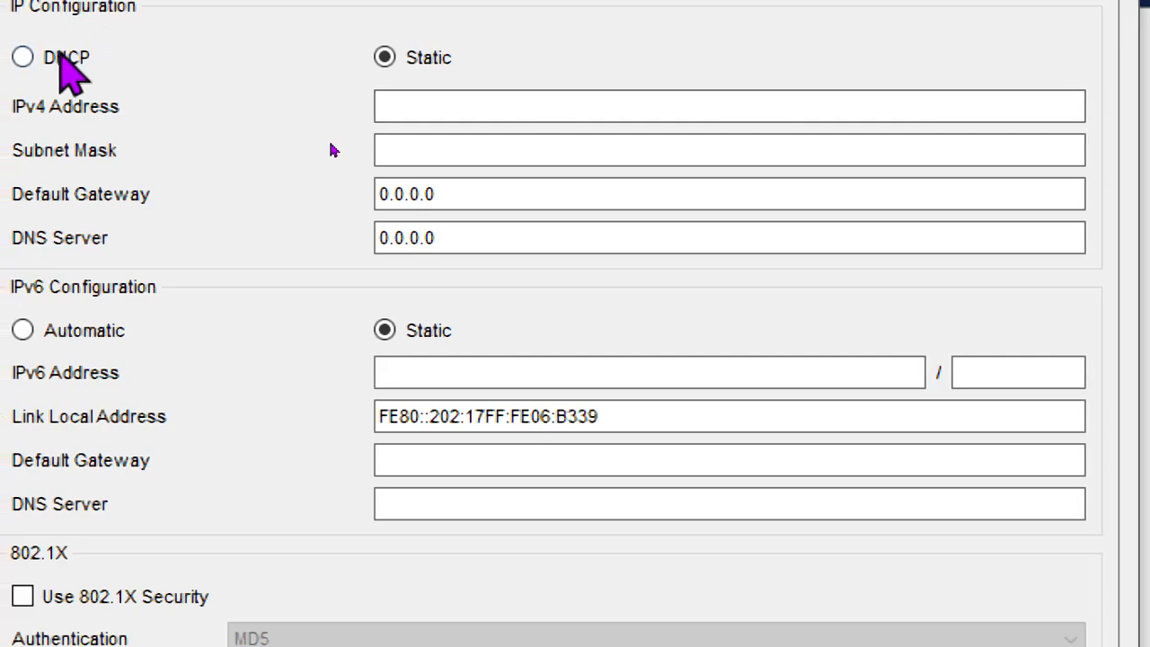
left_click(60, 53)
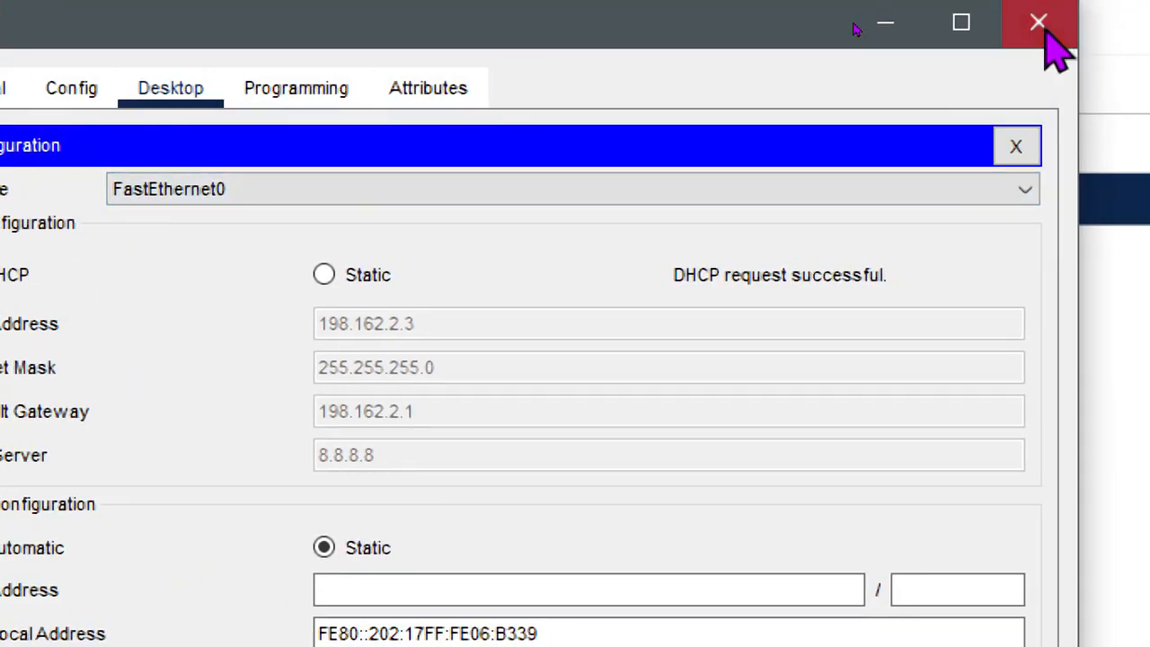
left_click(1040, 25)
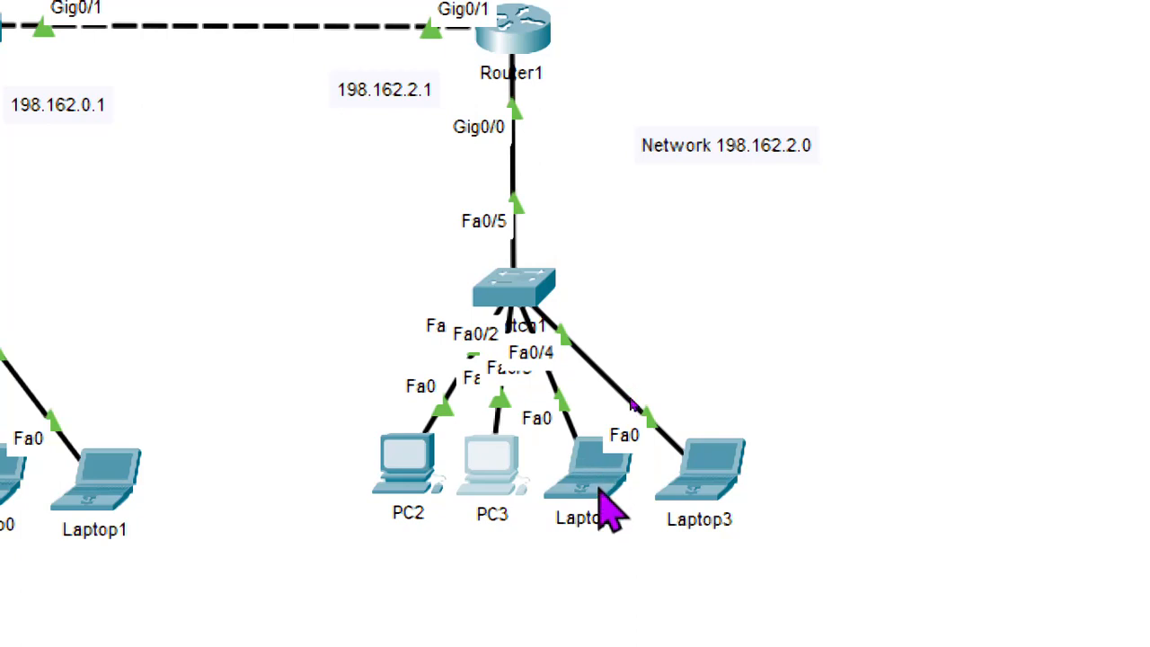
Switch Laptop2's IP configuration from static to DHCP.
mouse_move(607, 510)
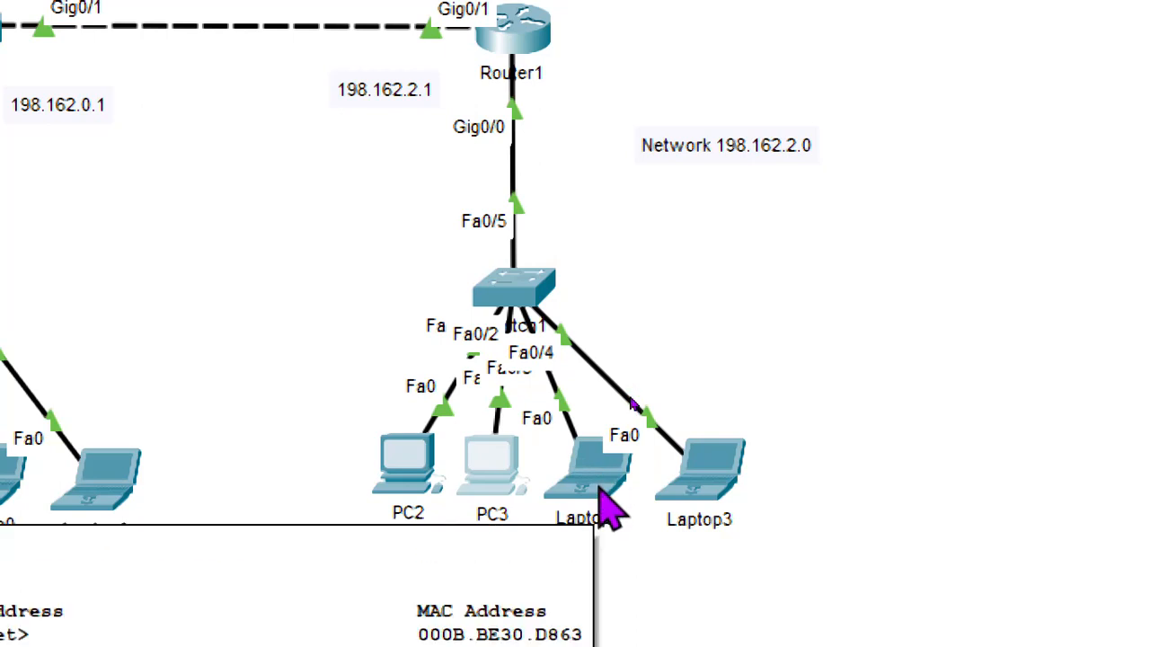
left_click(607, 510)
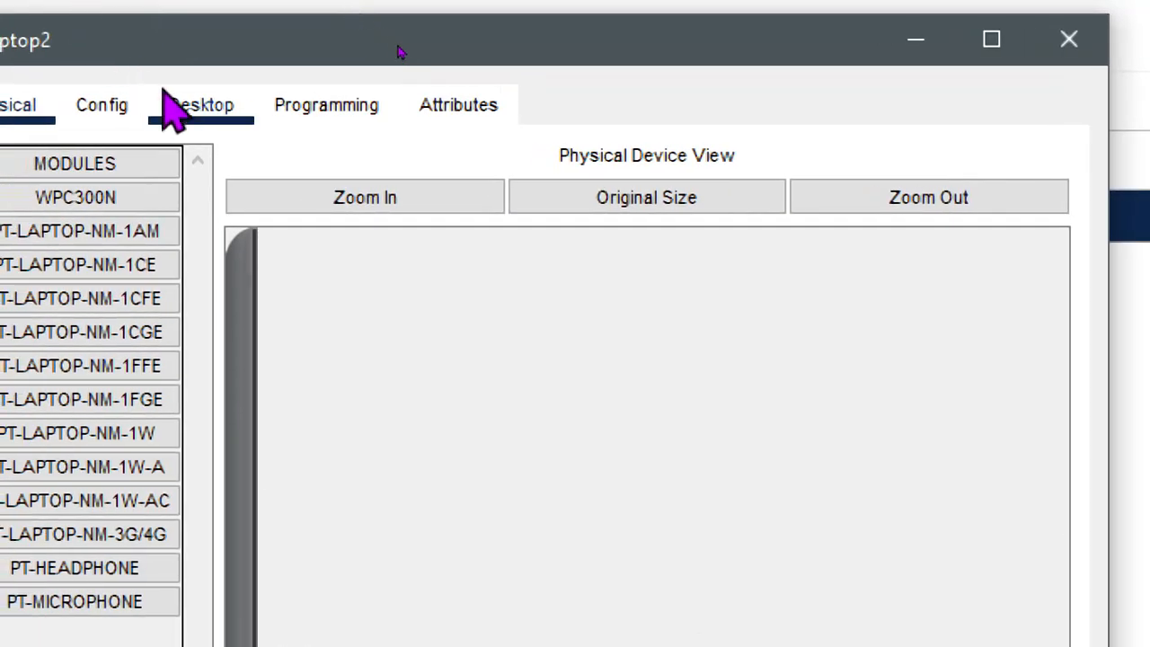
left_click(158, 104)
left_click(82, 278)
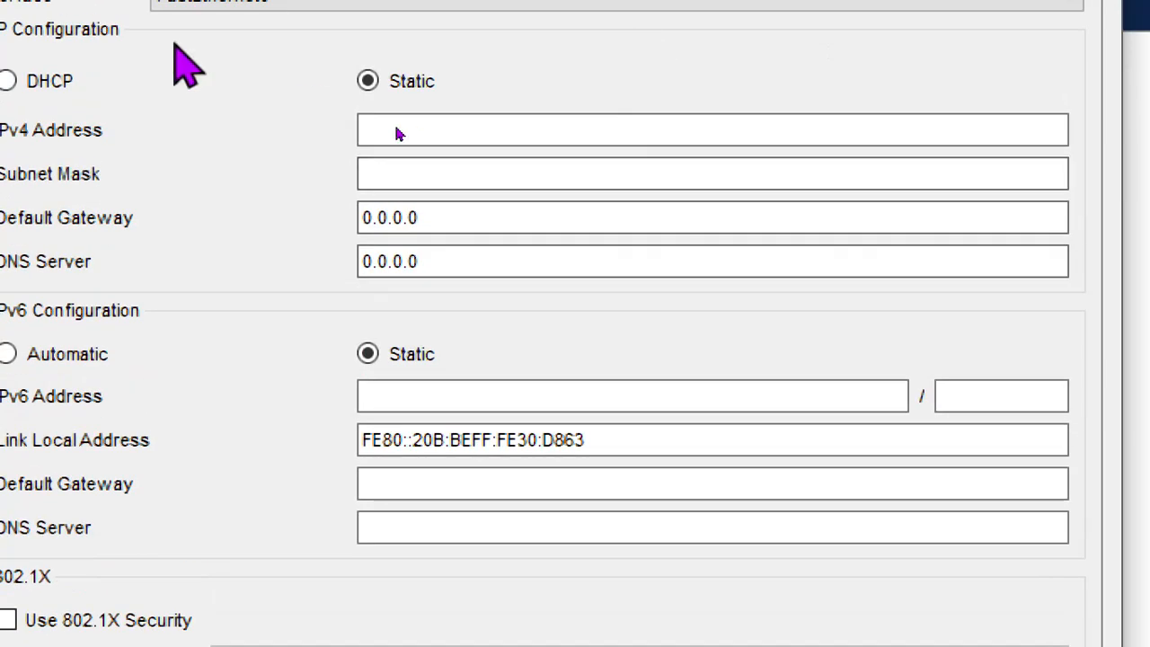
left_click(9, 83)
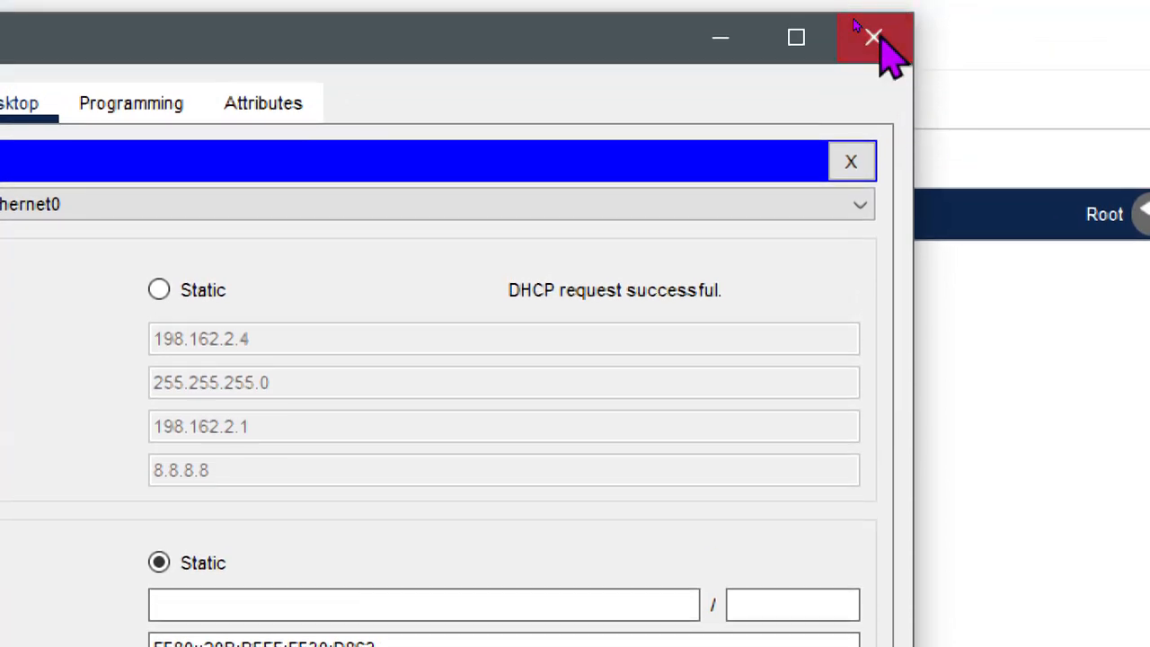
Close Laptop2's window, switch Laptop3's IP configuration from static to DHCP and close its window.
left_click(876, 1)
left_click(544, 389)
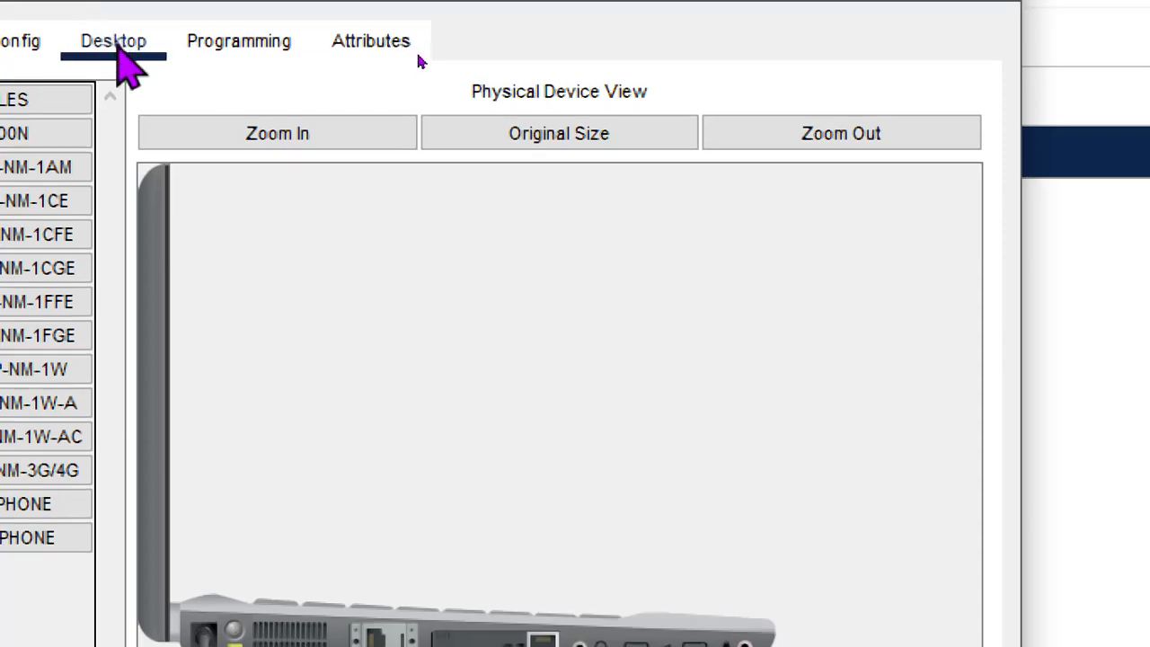
left_click(114, 43)
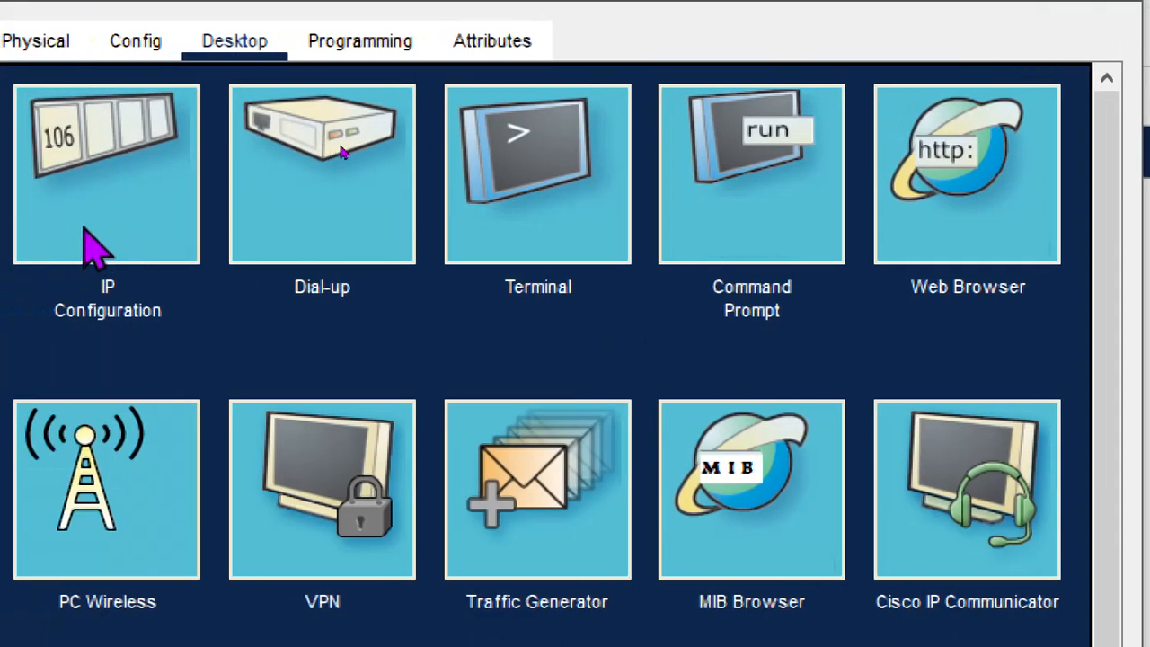
left_click(36, 215)
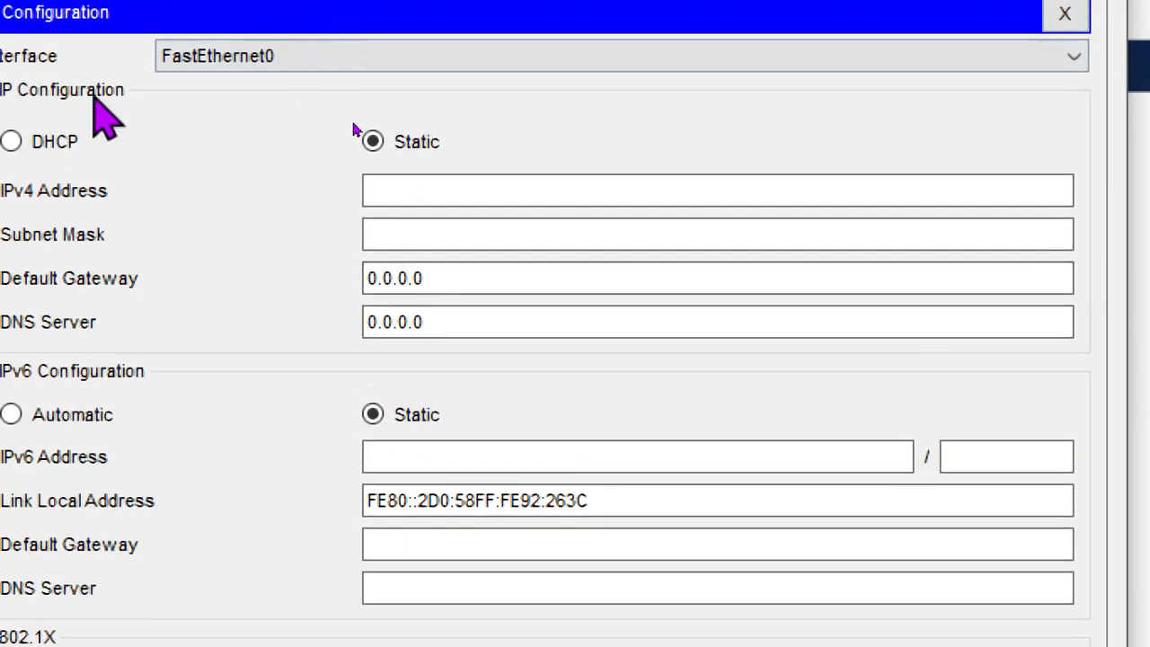
left_click(65, 139)
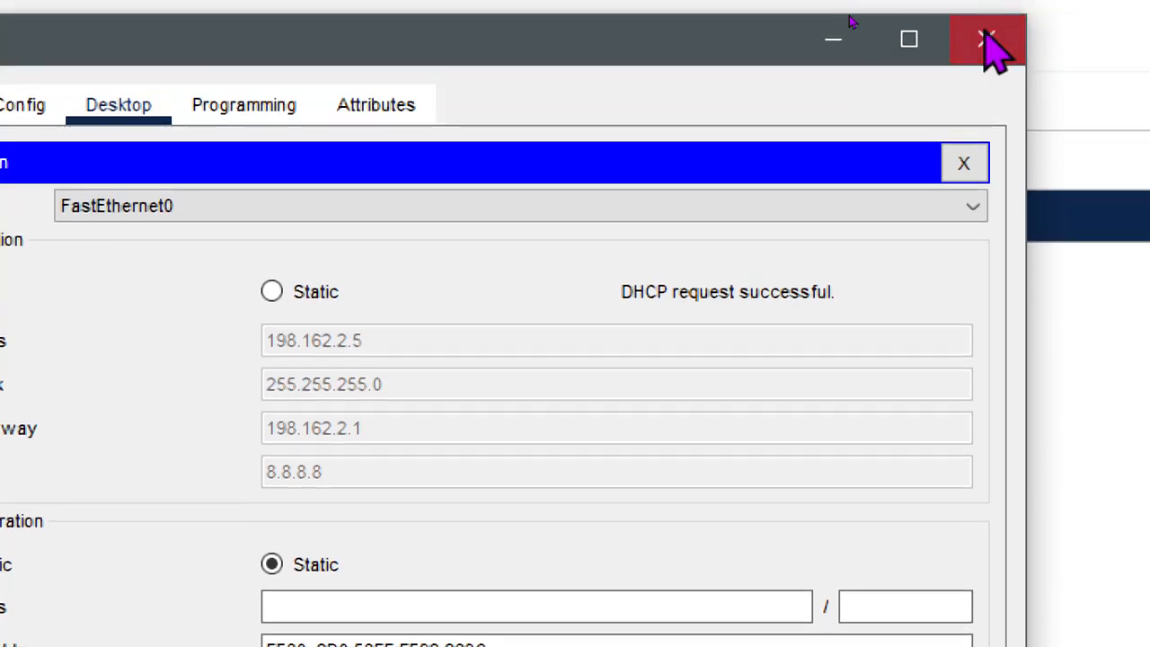
left_click(988, 40)
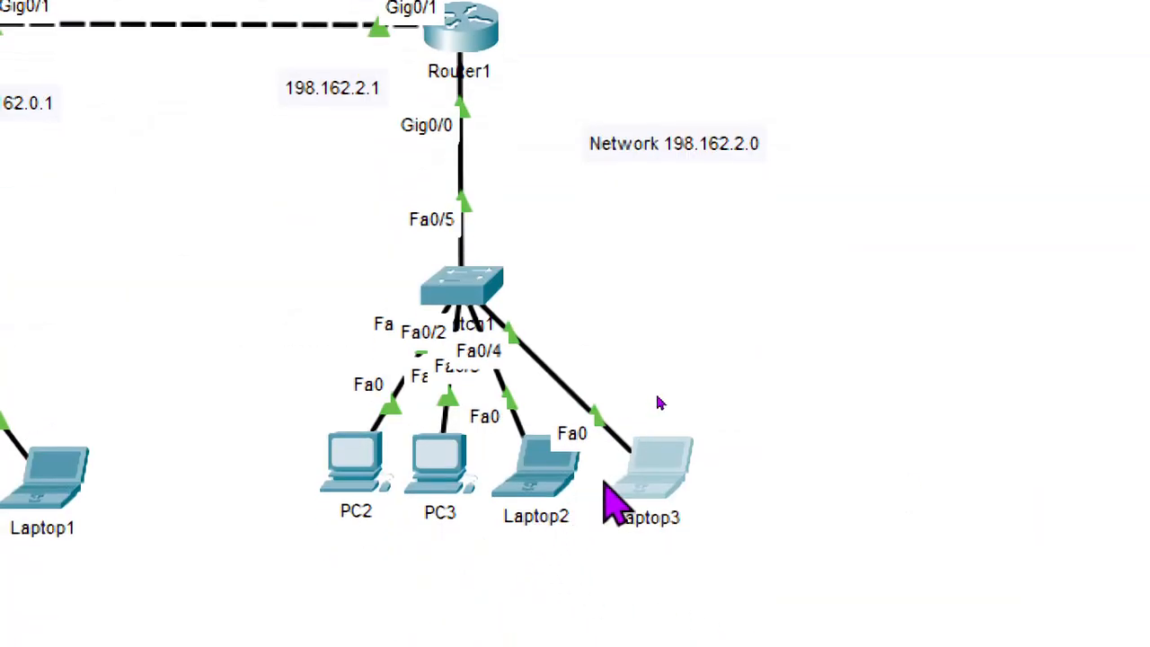
Run ipconfig in Laptop2's command prompt, highlight its IPv4 address, subnet mask and gateway, and close the window.
left_click(537, 461)
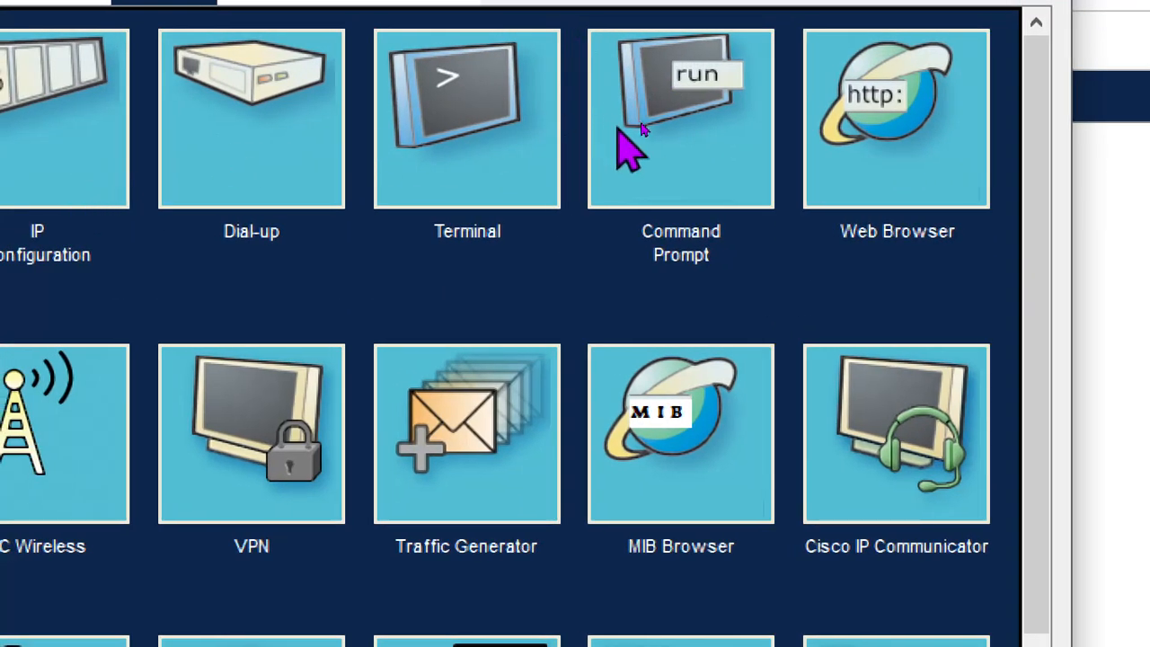
left_click(669, 151)
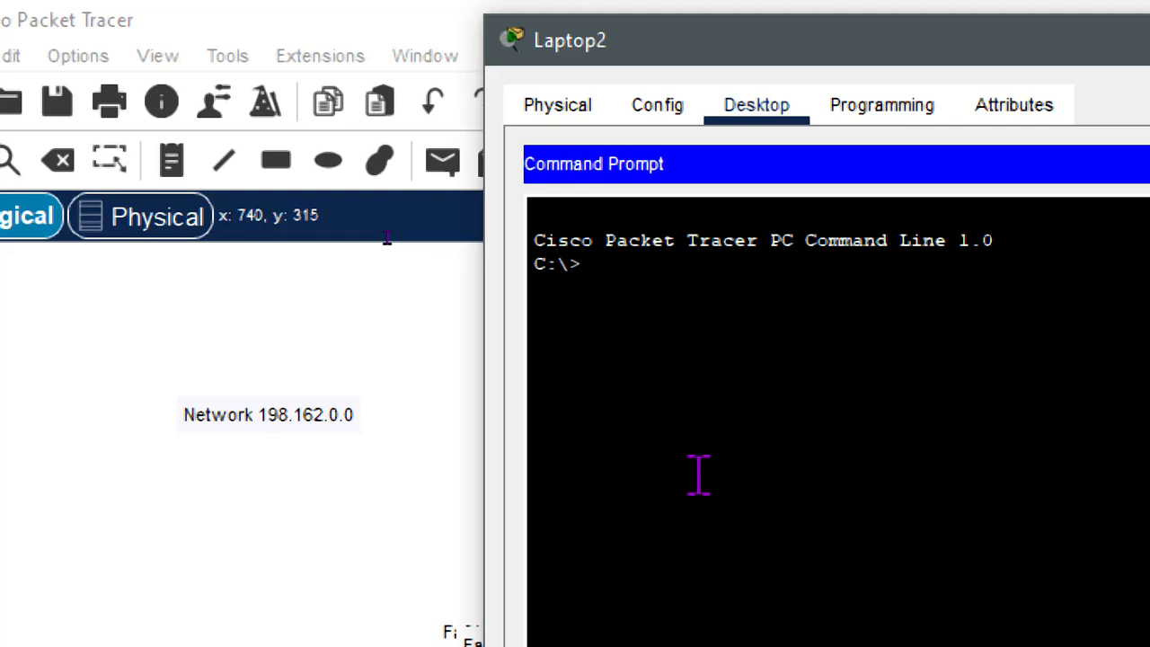
type("ipcon")
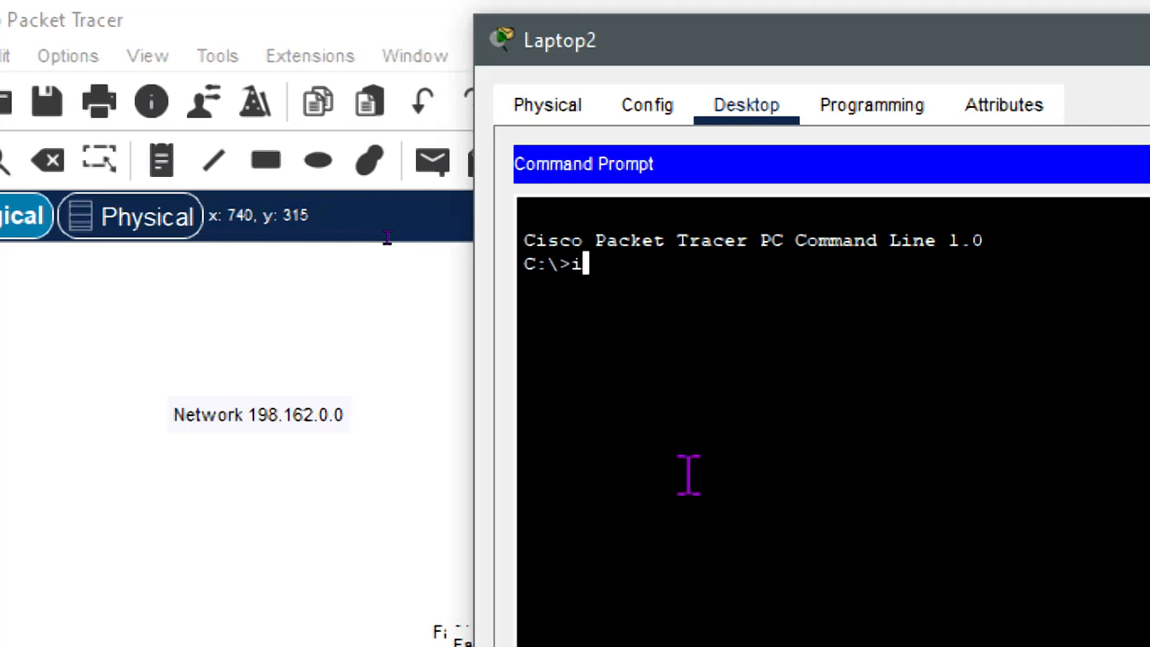
type("g")
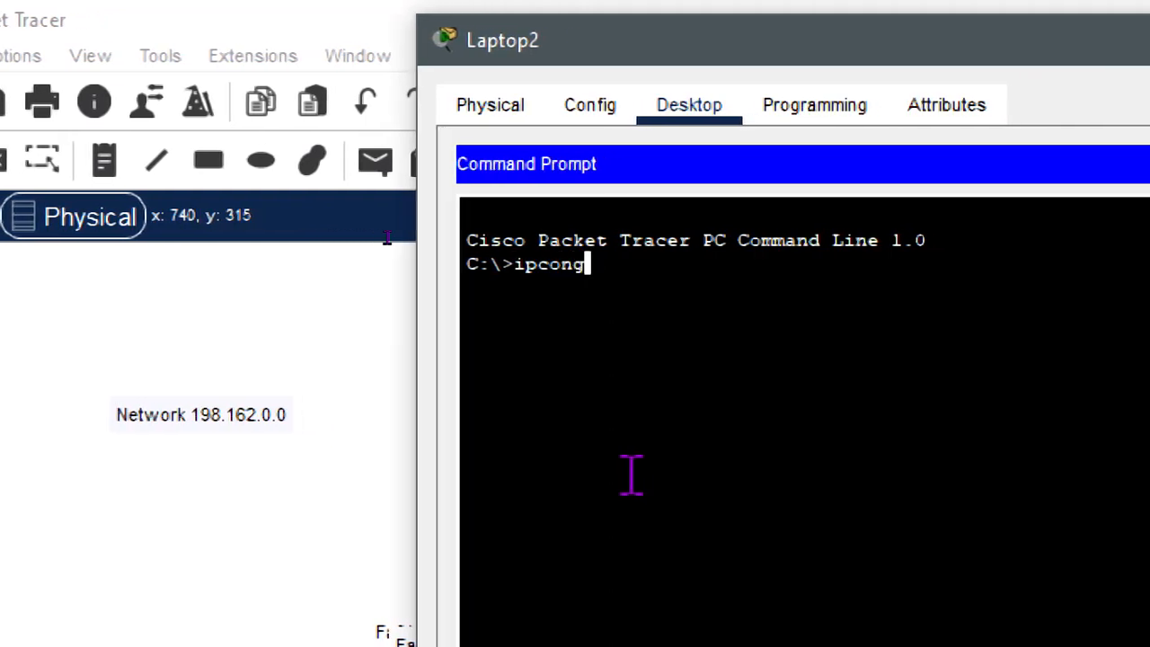
key("BackSpace")
type("fig")
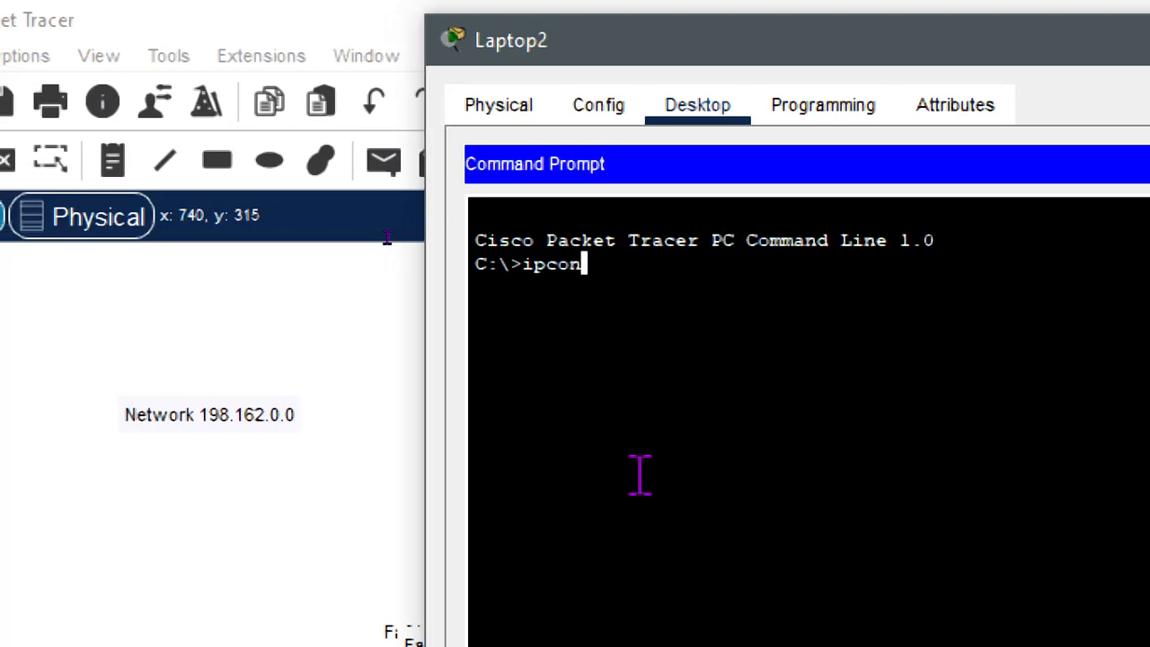
key("Return")
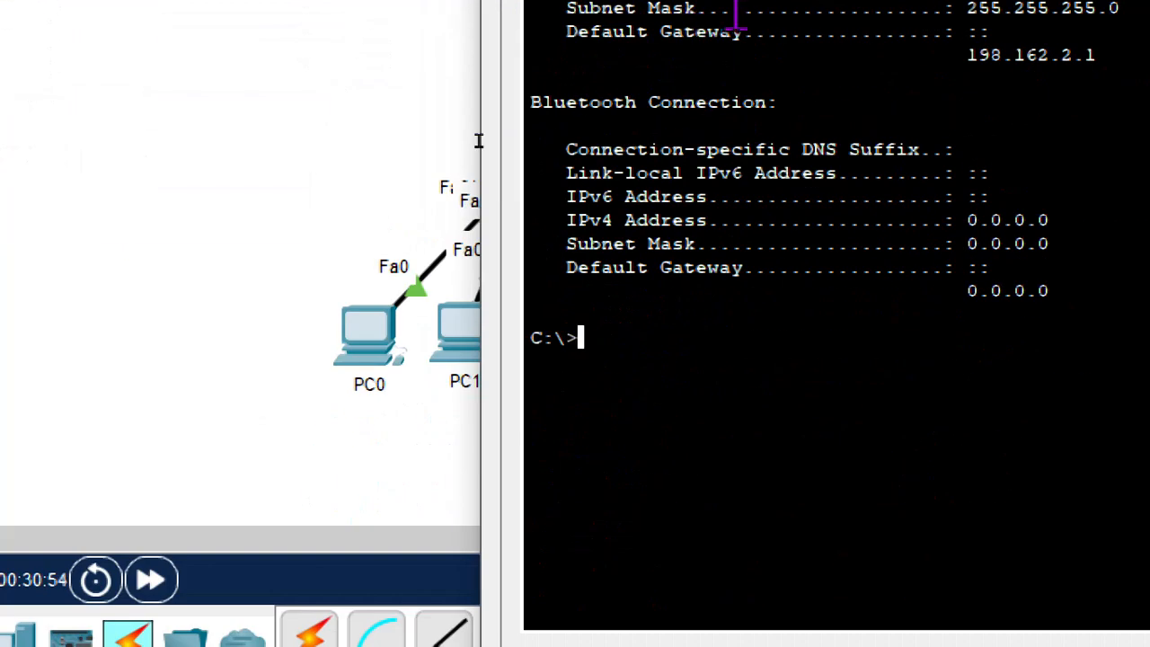
left_click_drag(1003, 244, 848, 158)
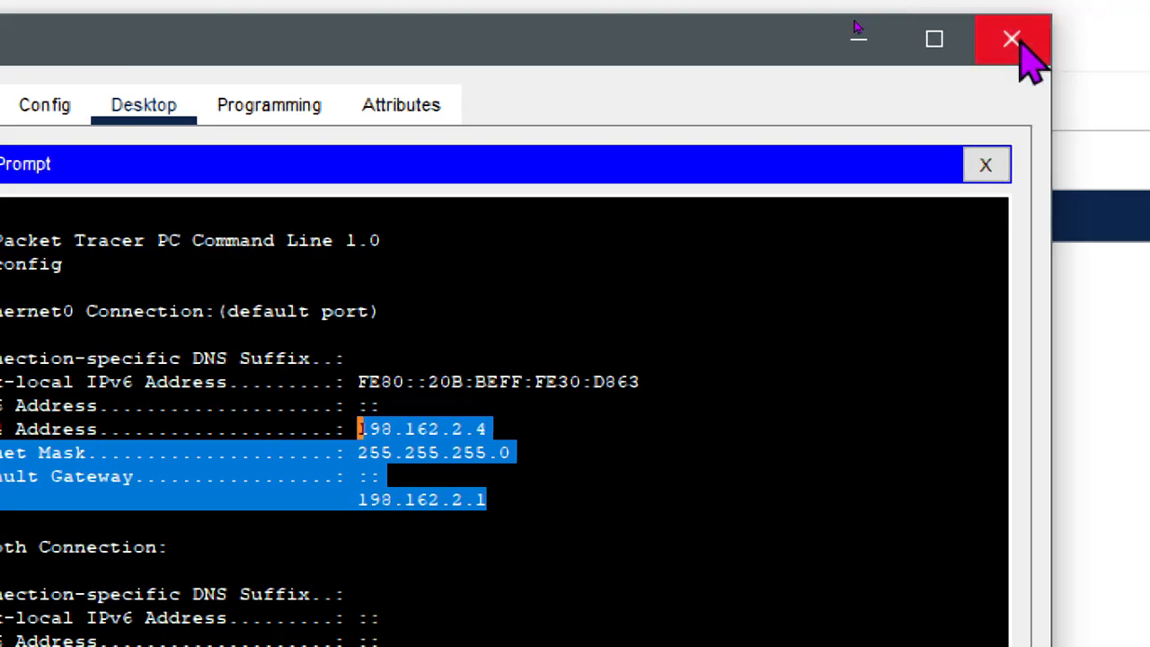
left_click(1019, 36)
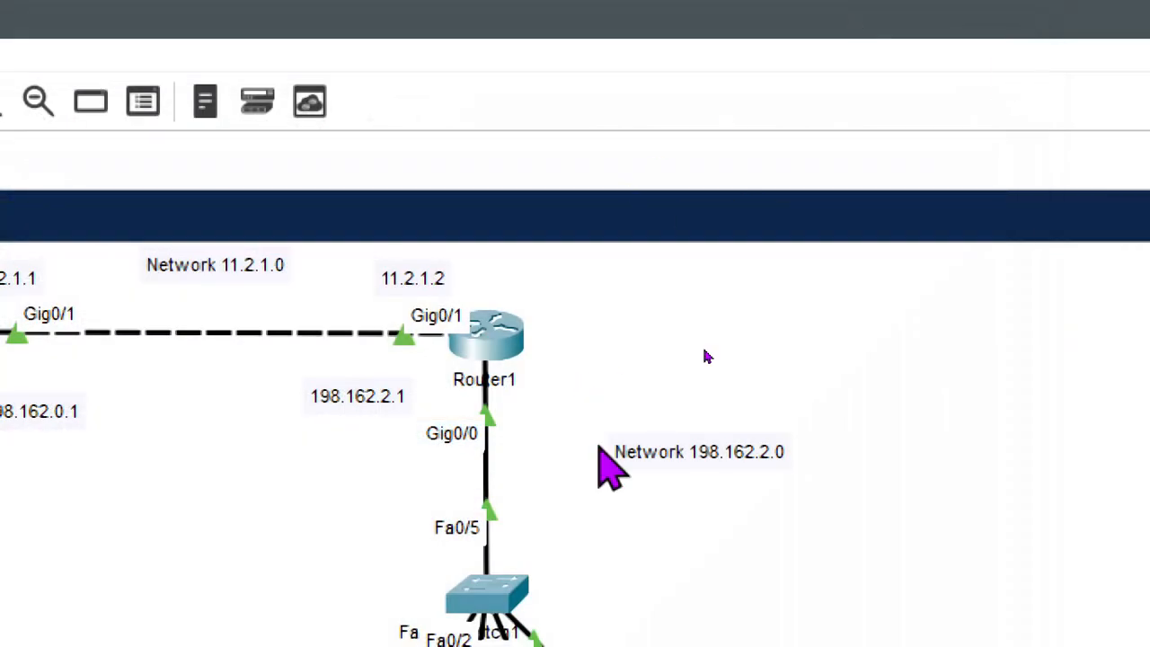
Ping the default gateway 198.162.2.1 from Laptop2's command prompt.
left_click(569, 570)
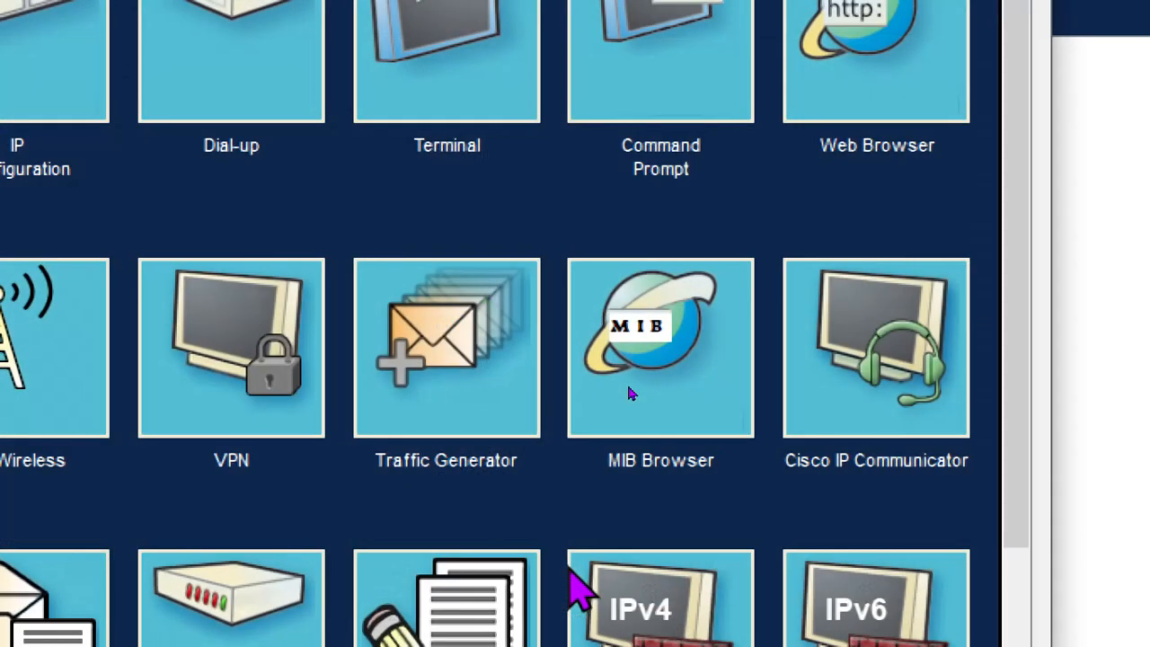
left_click(658, 135)
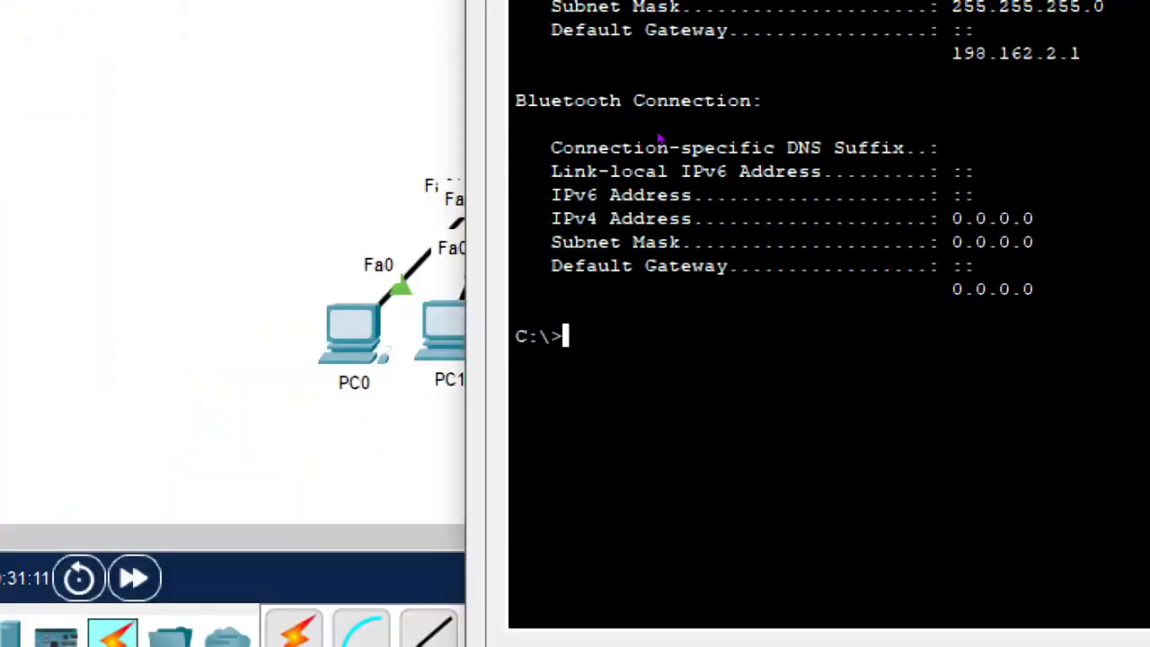
type("ping ")
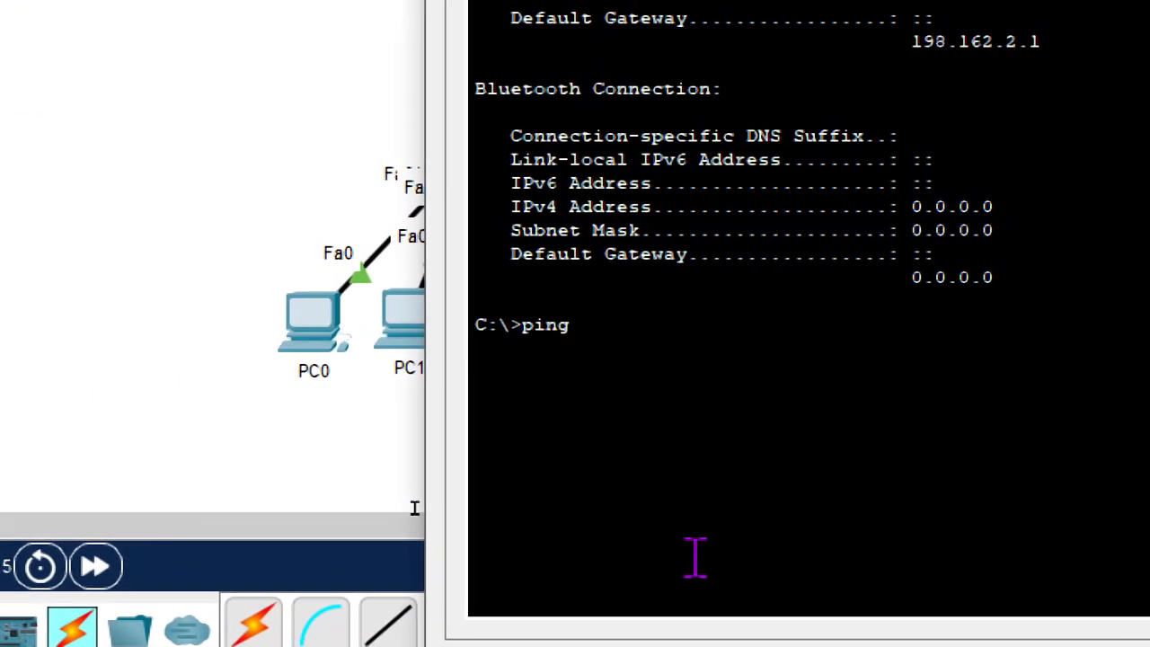
type("198")
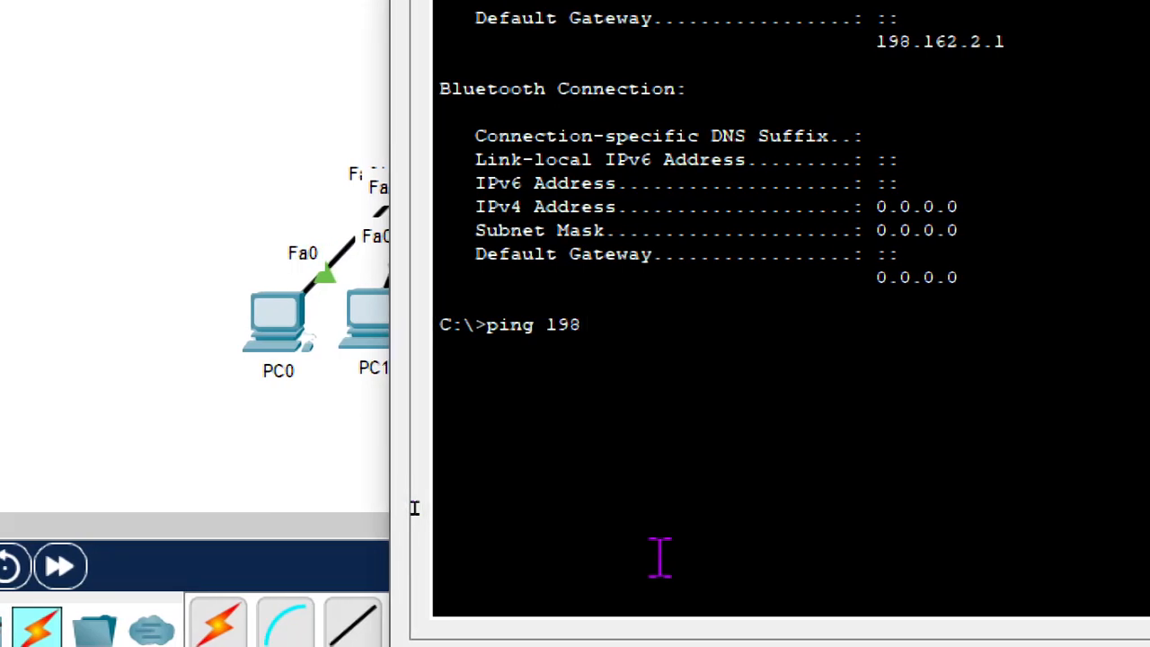
type(".16")
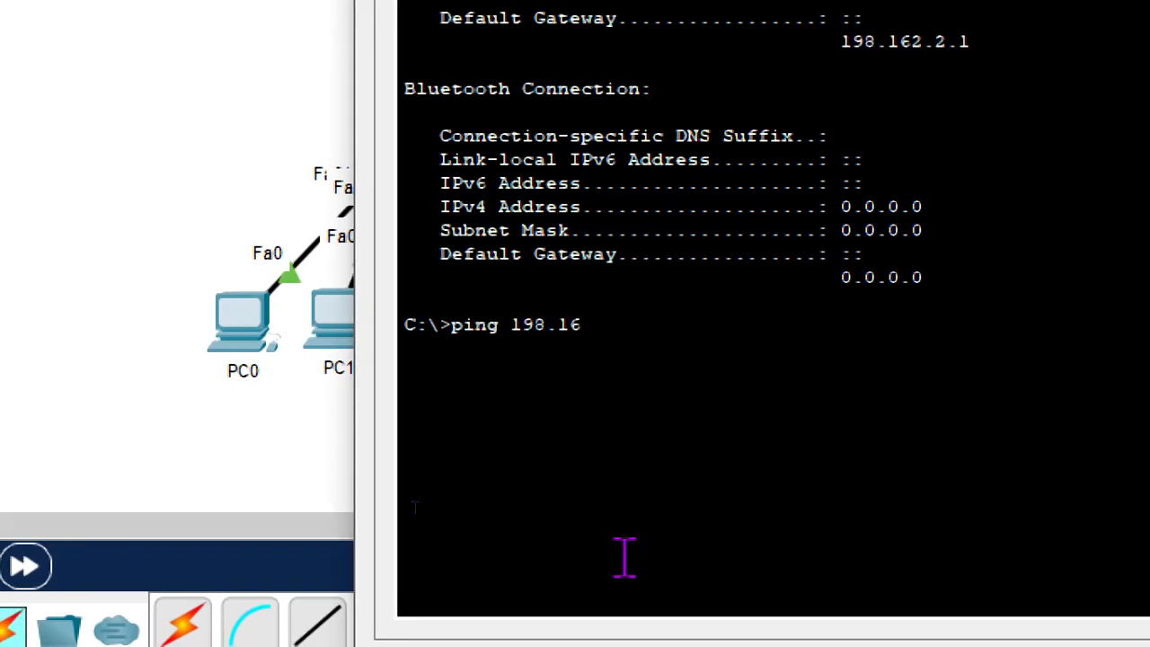
type("2.2.1")
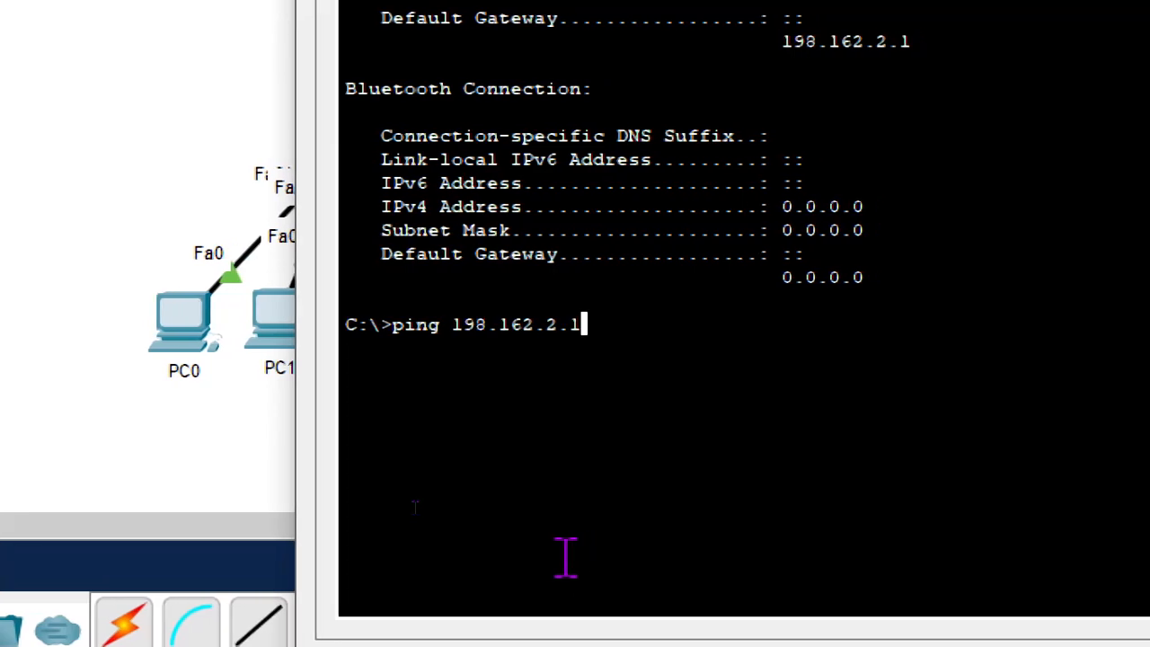
key("Return")
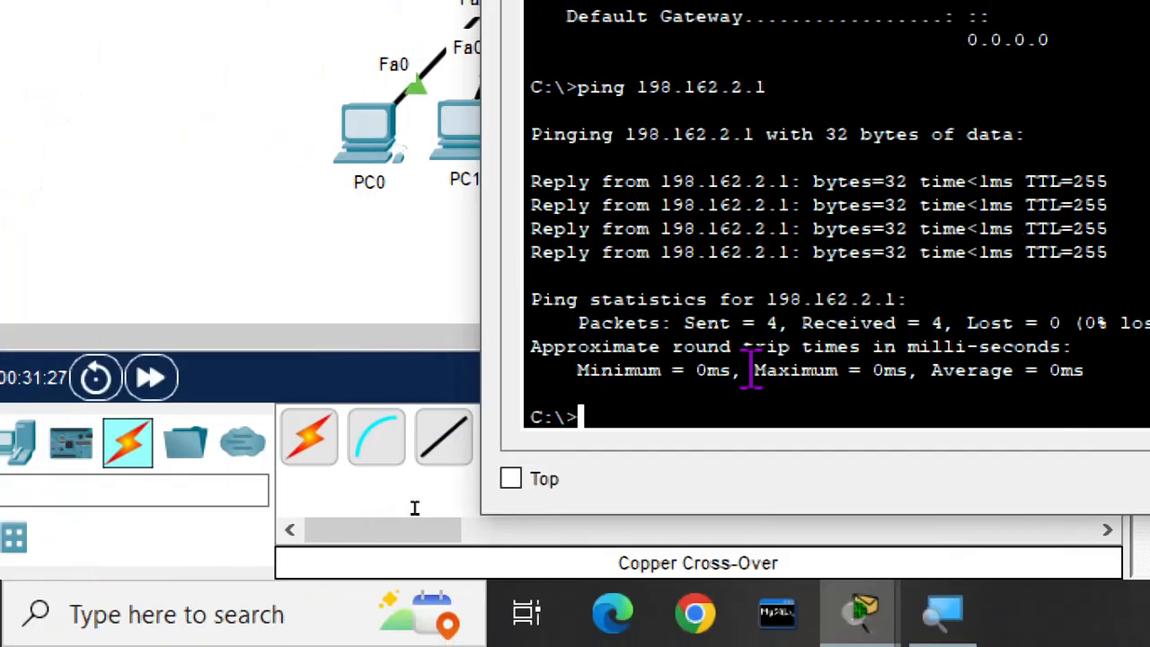
Examine the sent, received and lost packets in the ping statistics and close Laptop2's window.
left_click_drag(693, 317, 803, 323)
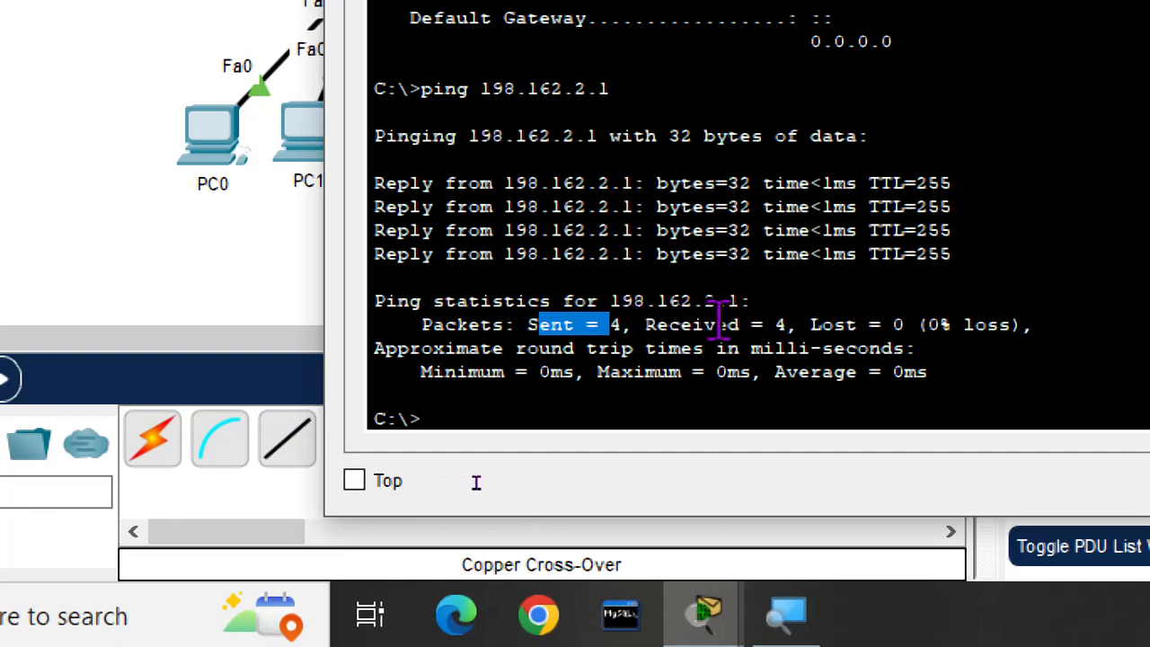
left_click_drag(719, 325, 796, 311)
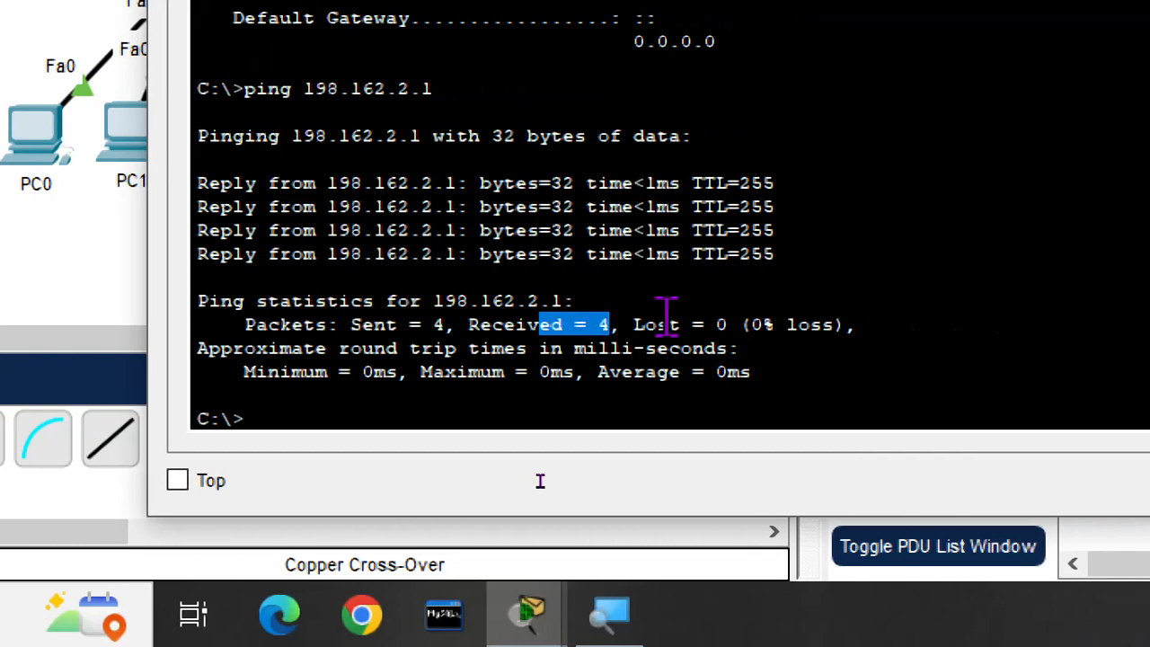
left_click_drag(682, 317, 729, 314)
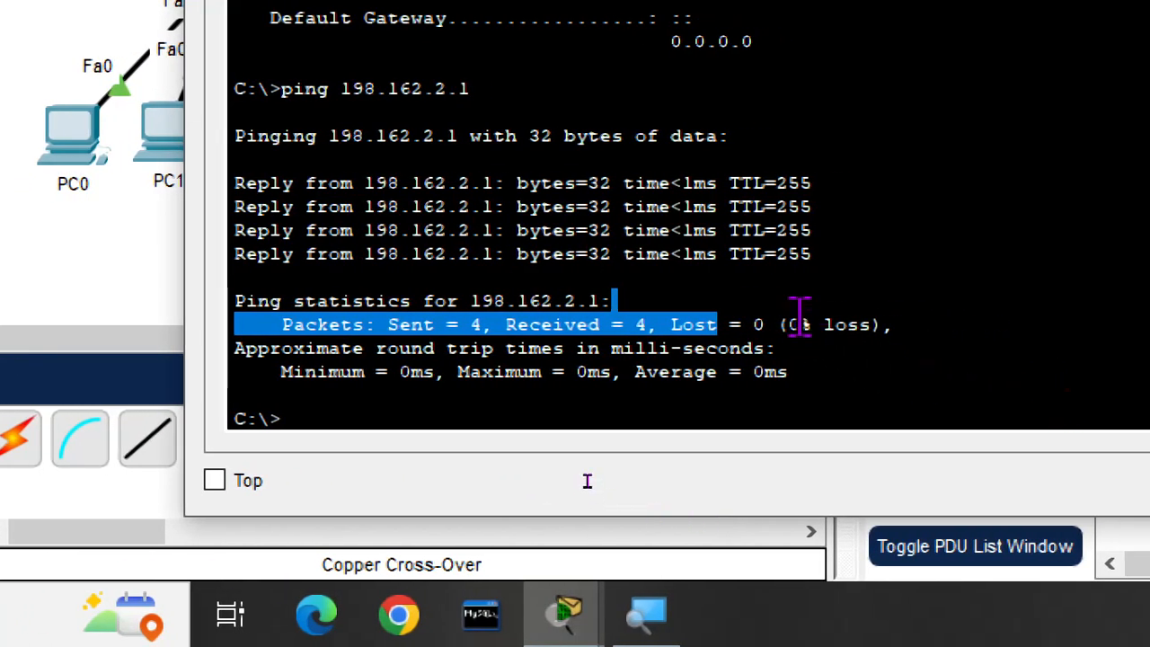
left_click(847, 251)
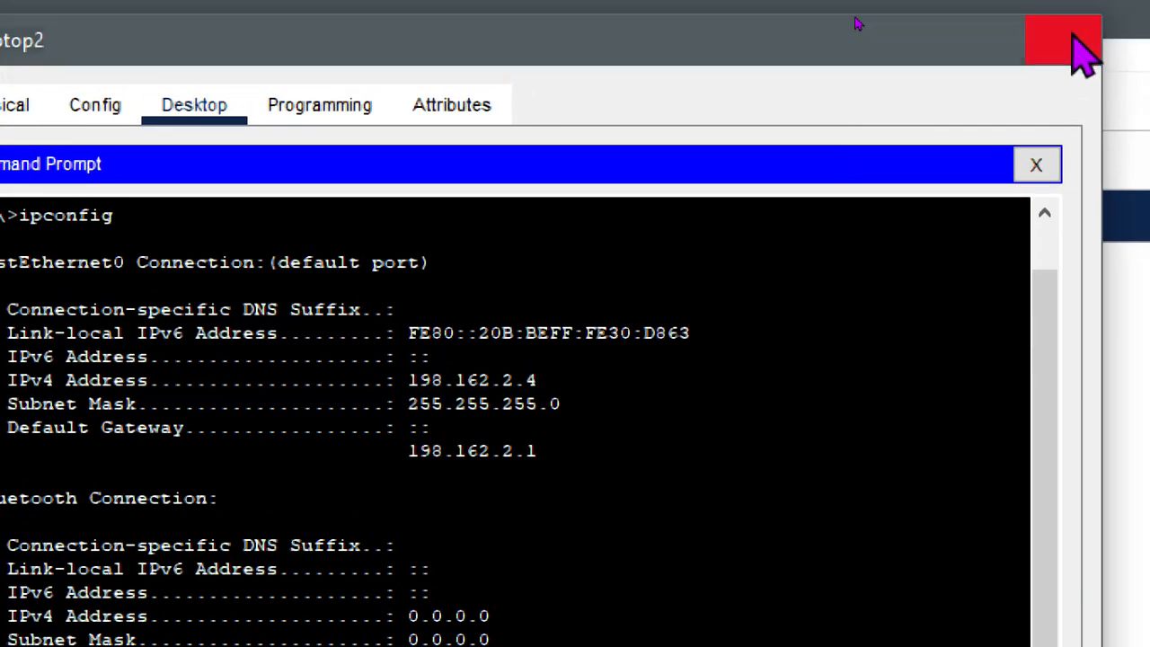
left_click(1073, 40)
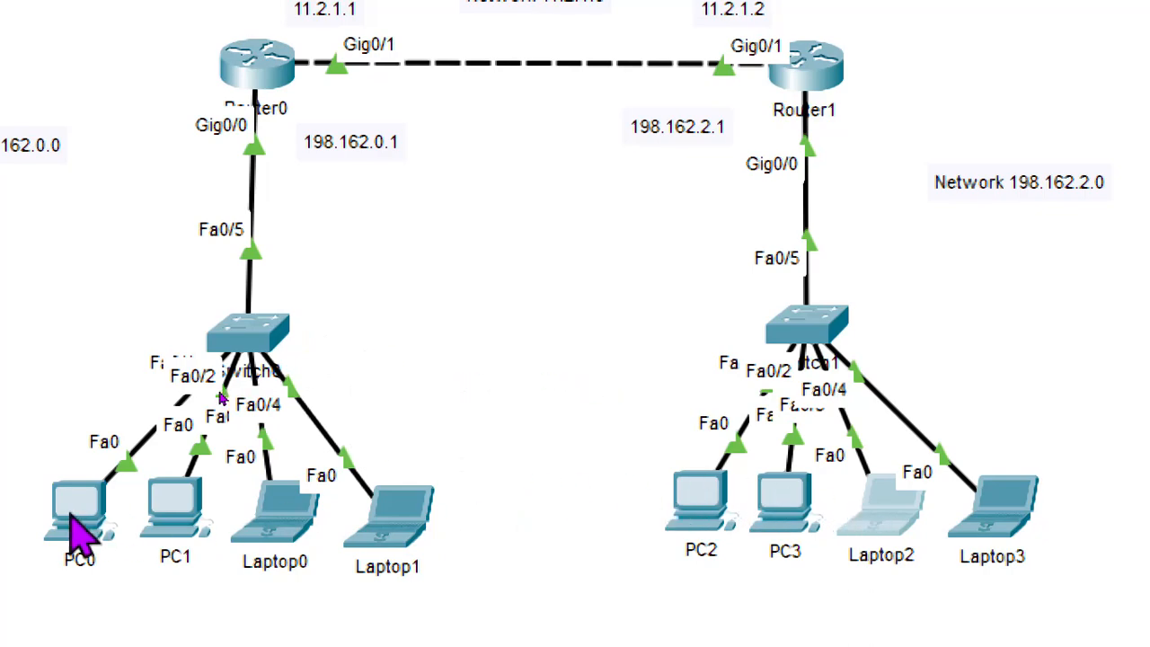
Look up PC0's IP address in the topology and open Laptop2's command prompt on a fresh line.
mouse_move(72, 520)
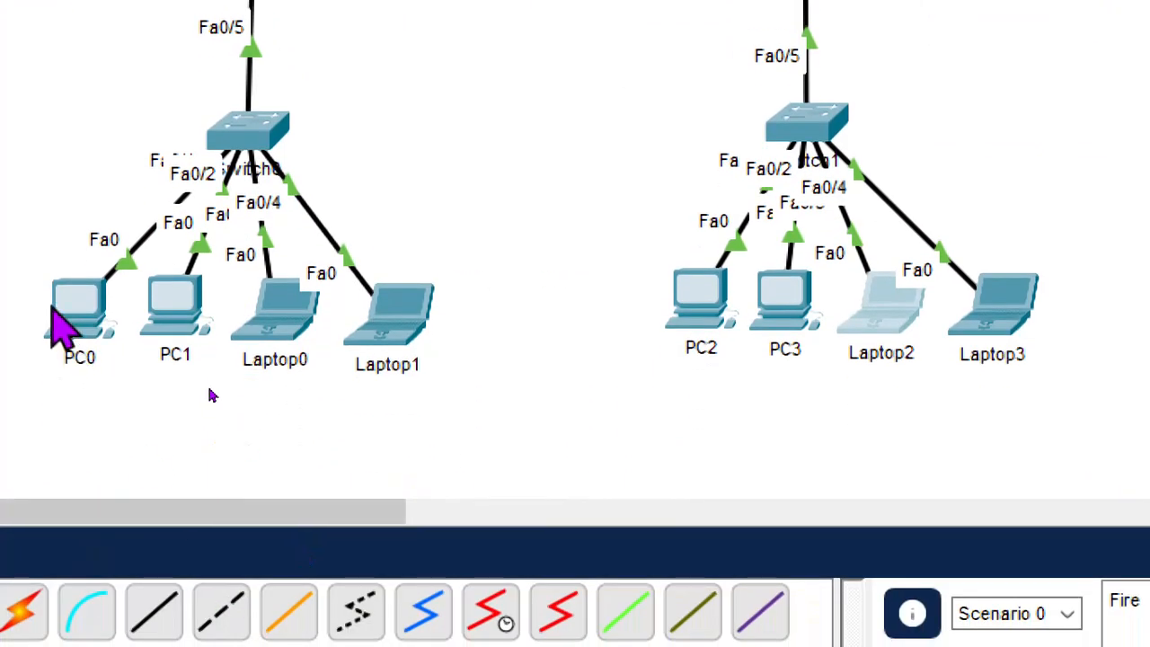
mouse_move(70, 293)
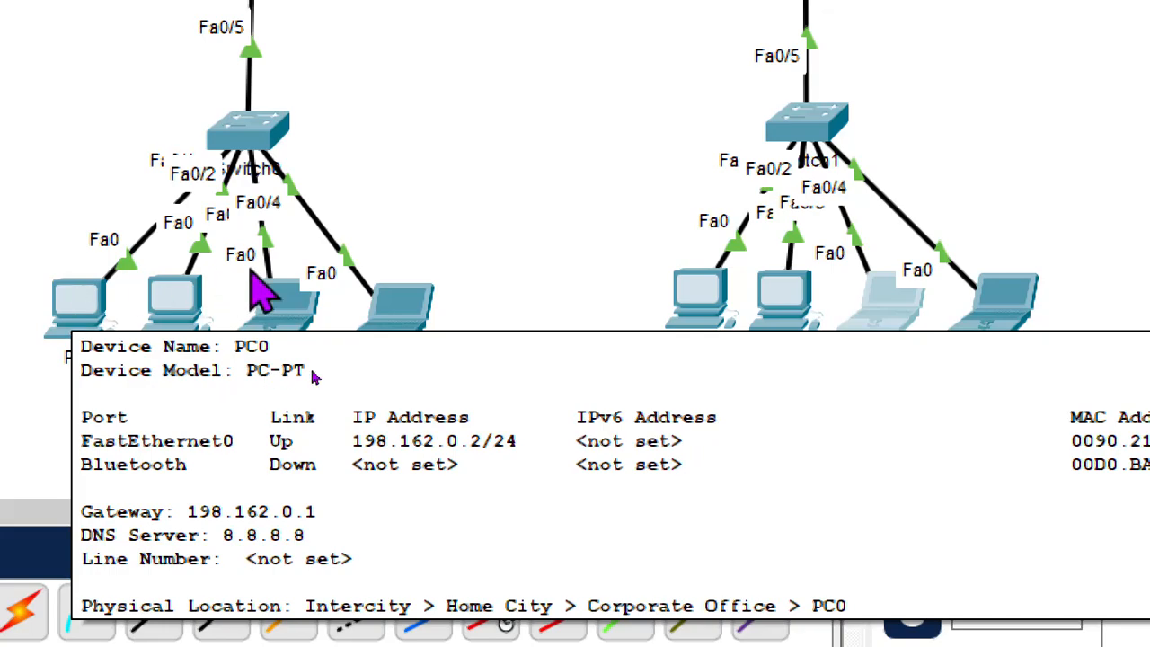
left_click(897, 316)
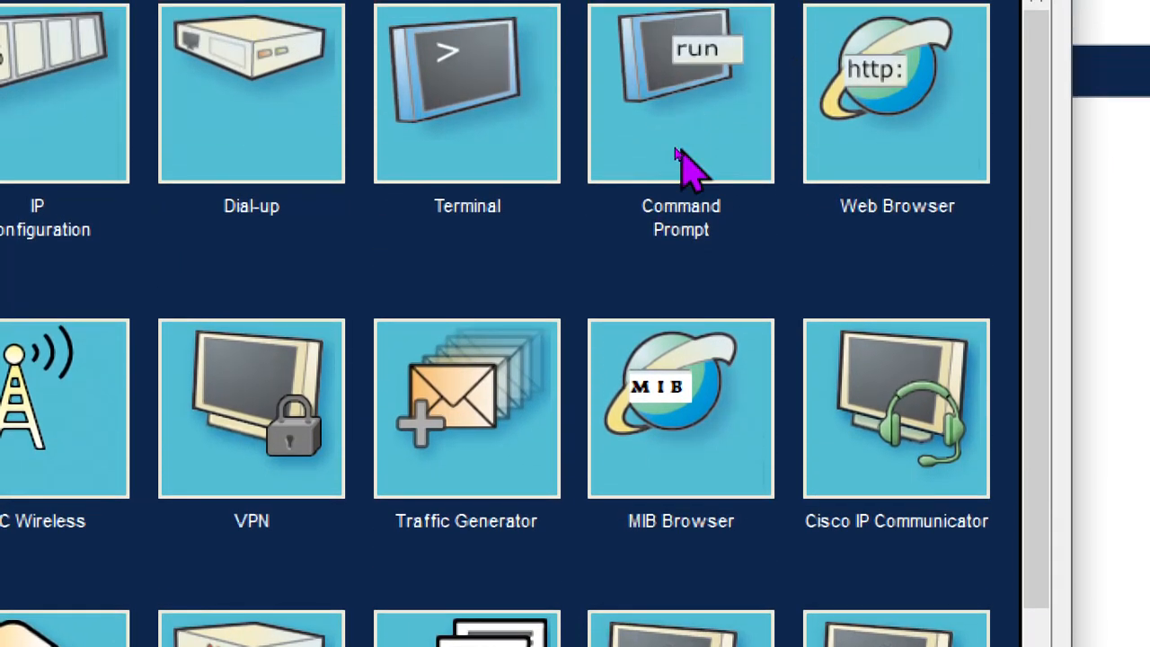
left_click(674, 135)
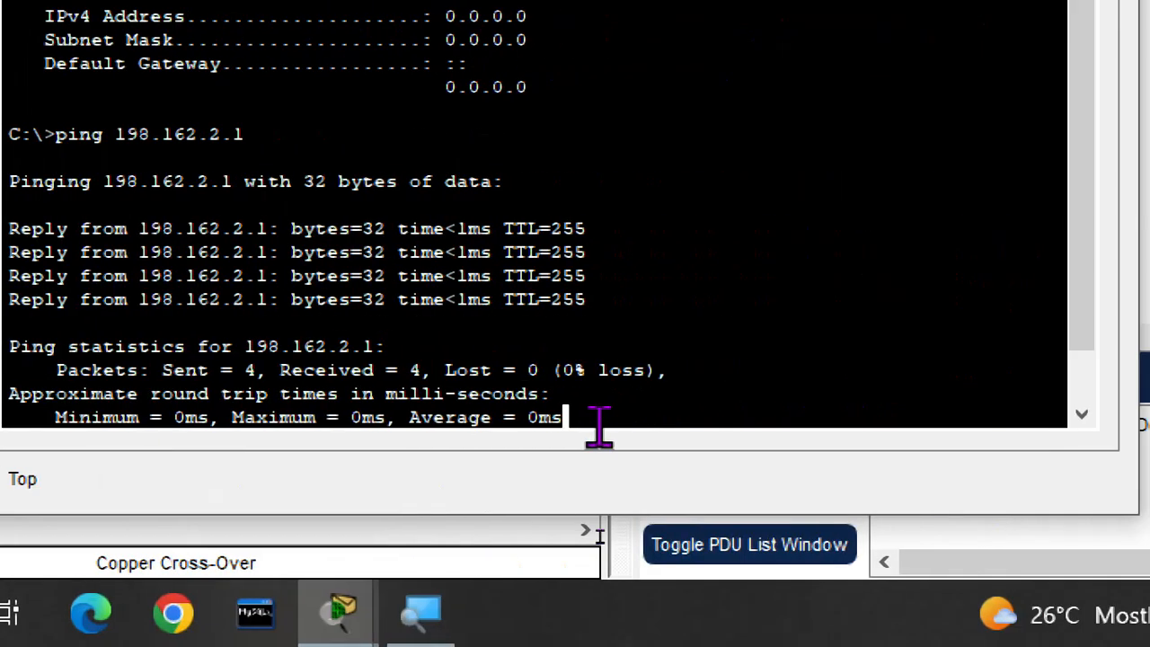
key("Return")
key("Return")
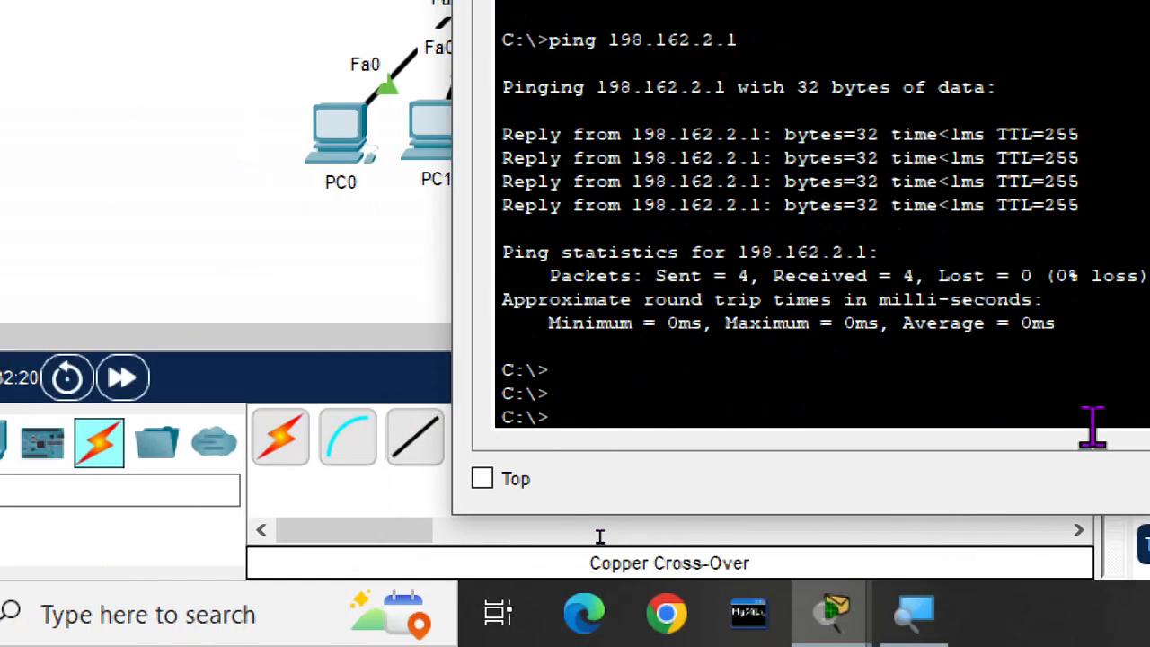
key("Return")
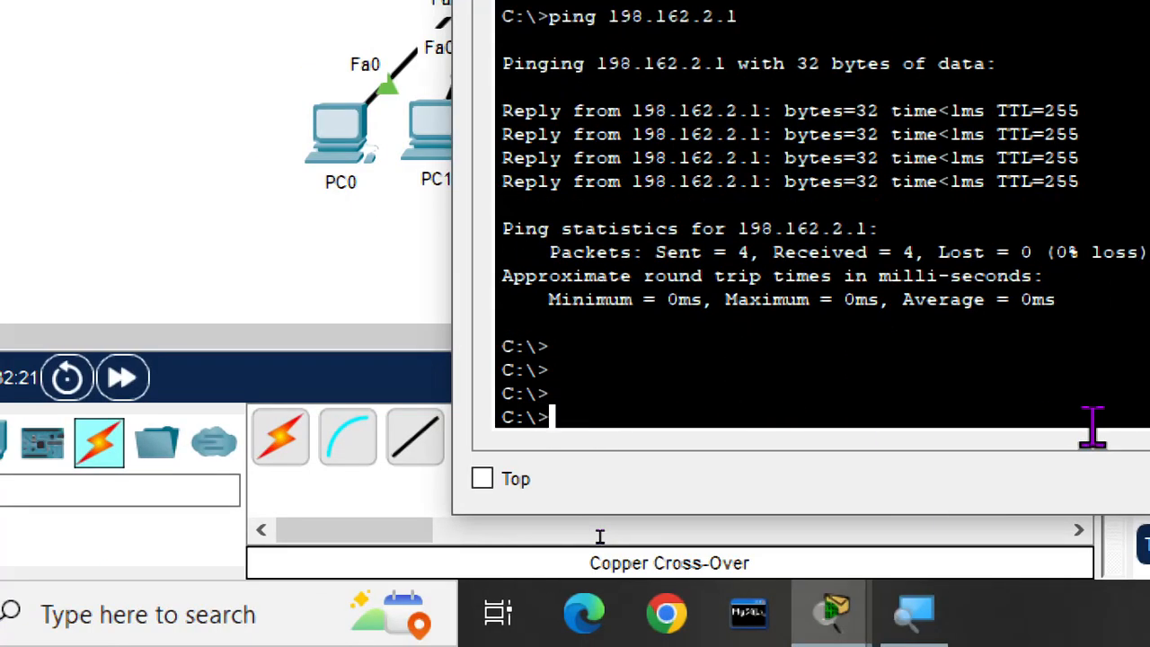
Ping PC0 at 198.162.0.2 from Laptop2's command prompt to test connectivity between the two networks.
type("ping")
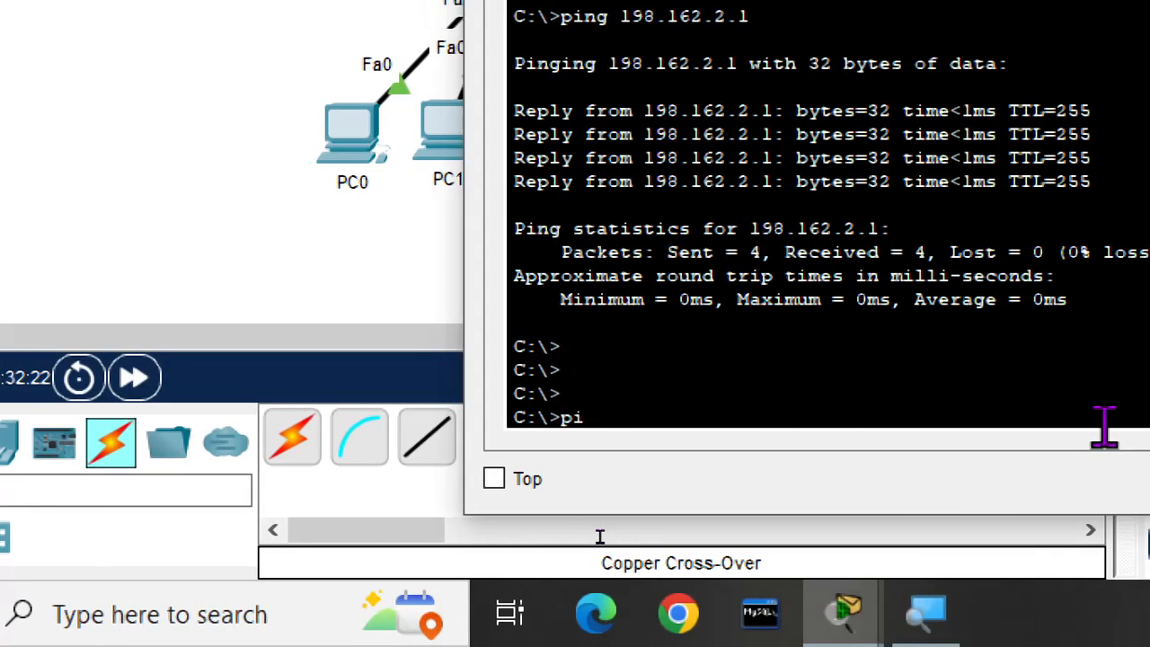
type(" 198.1")
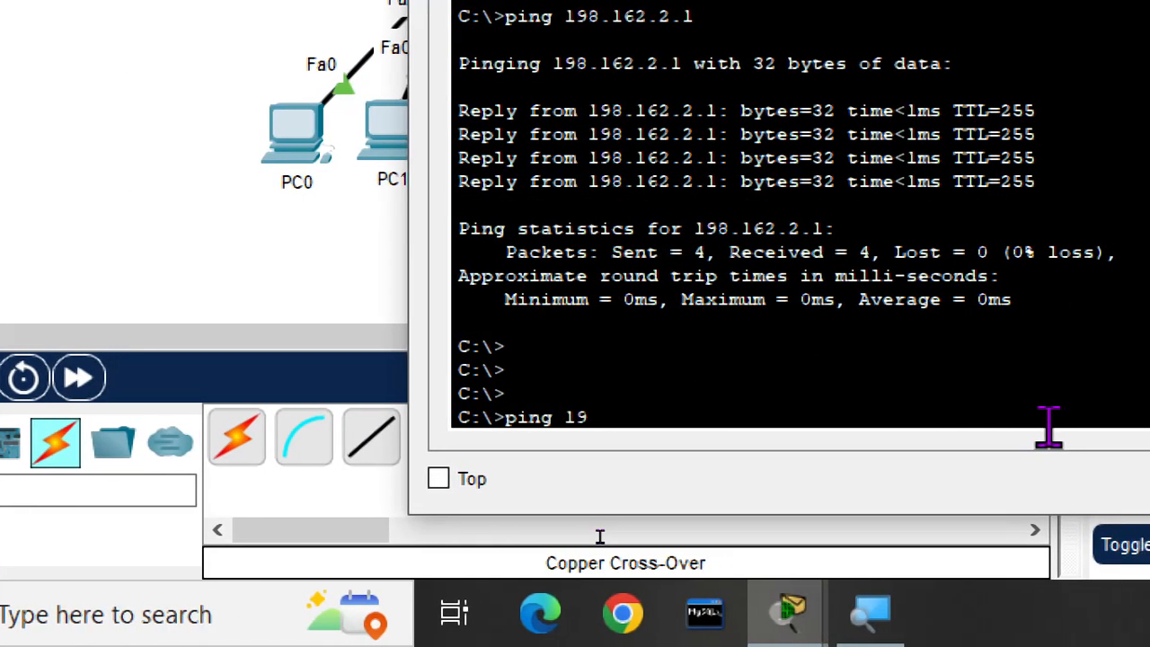
type("62")
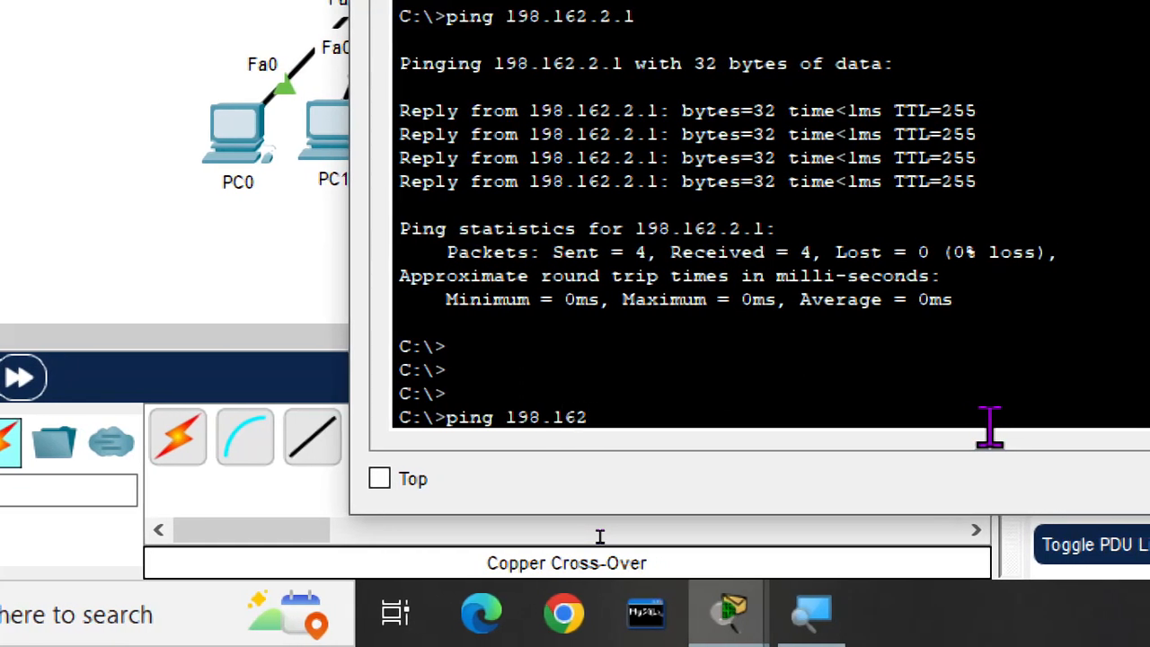
type(".")
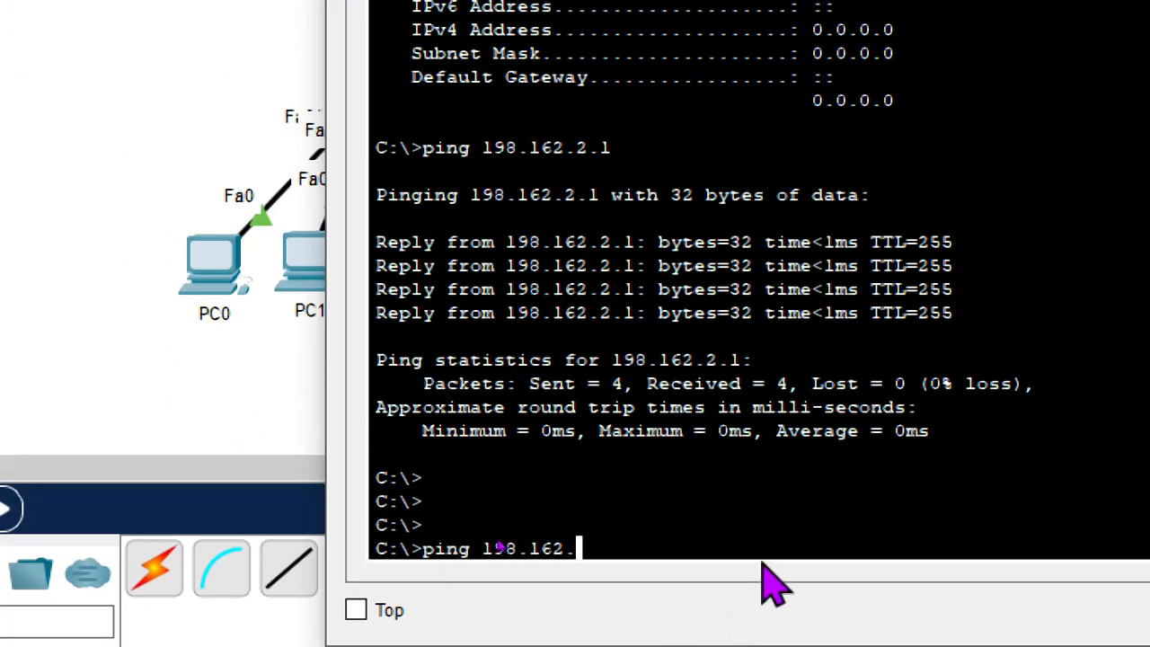
type("0.2")
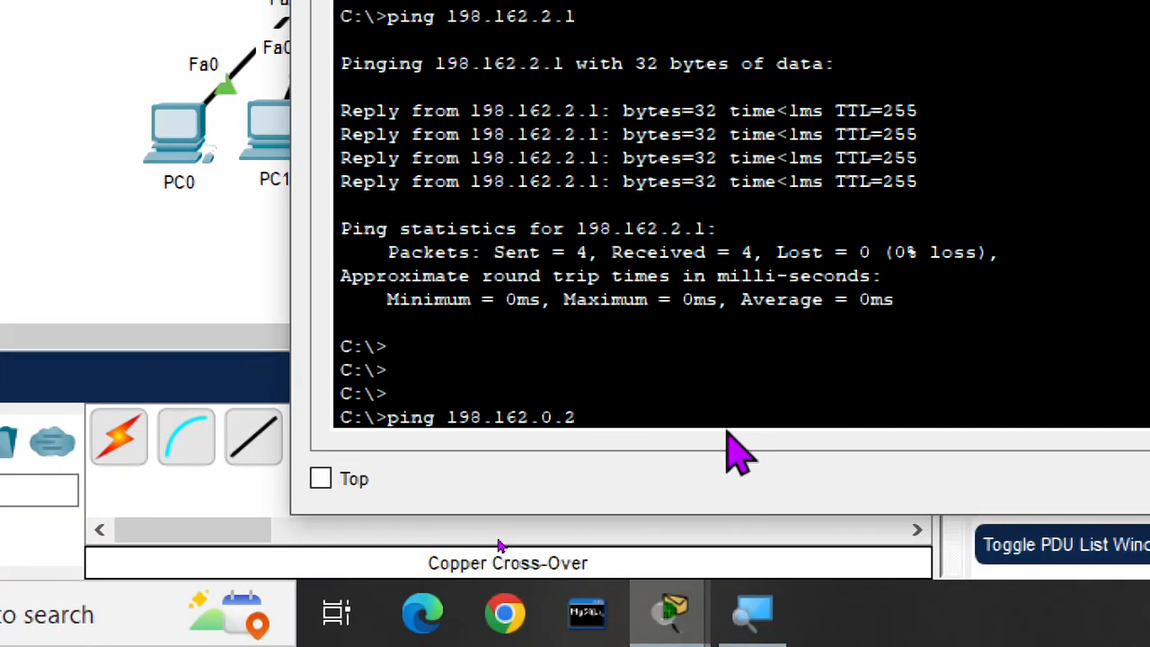
key("Return")
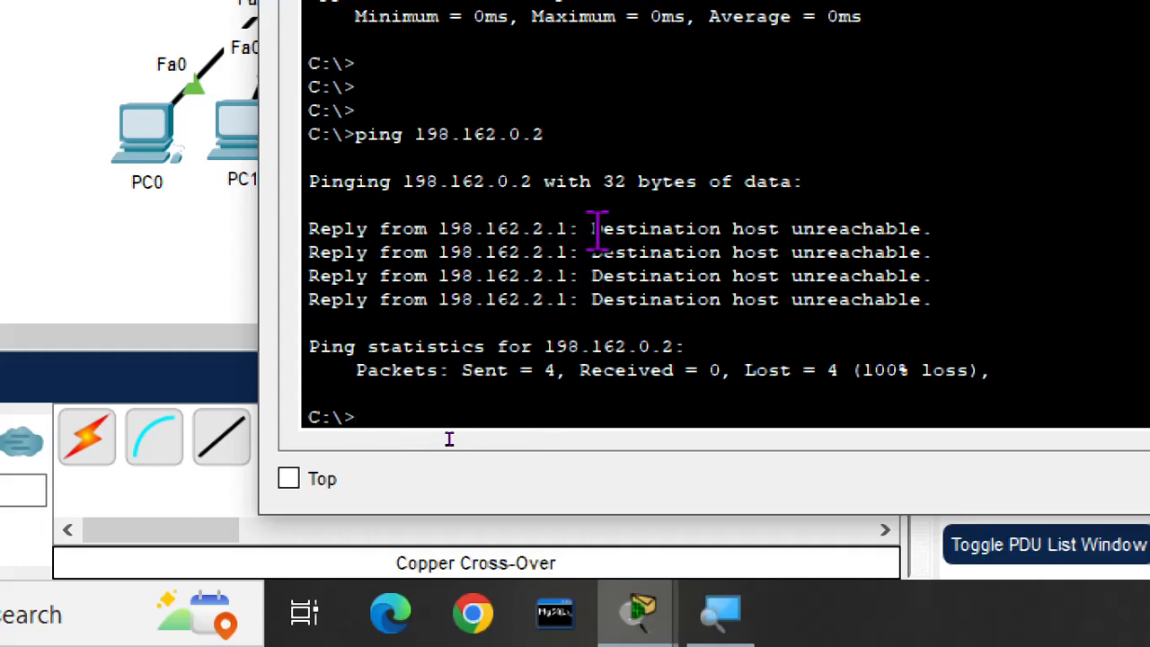
Highlight the reply source, reply text and packet statistics of the ping to PC0, and close Laptop2's window.
left_click_drag(579, 228, 359, 236)
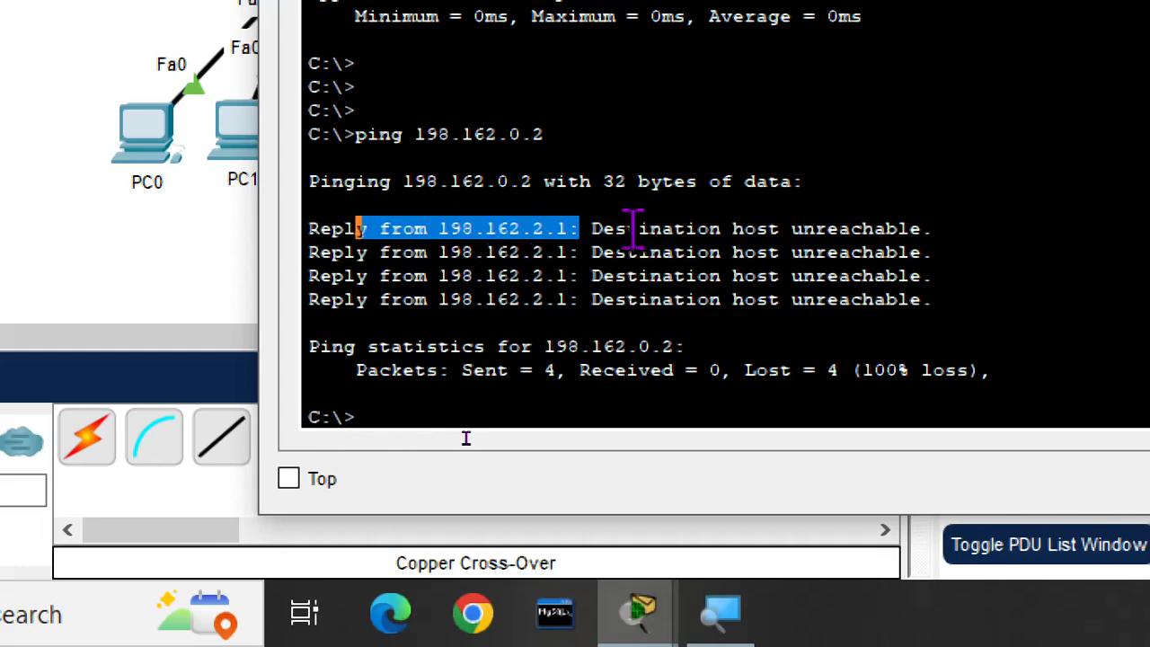
left_click_drag(631, 228, 921, 229)
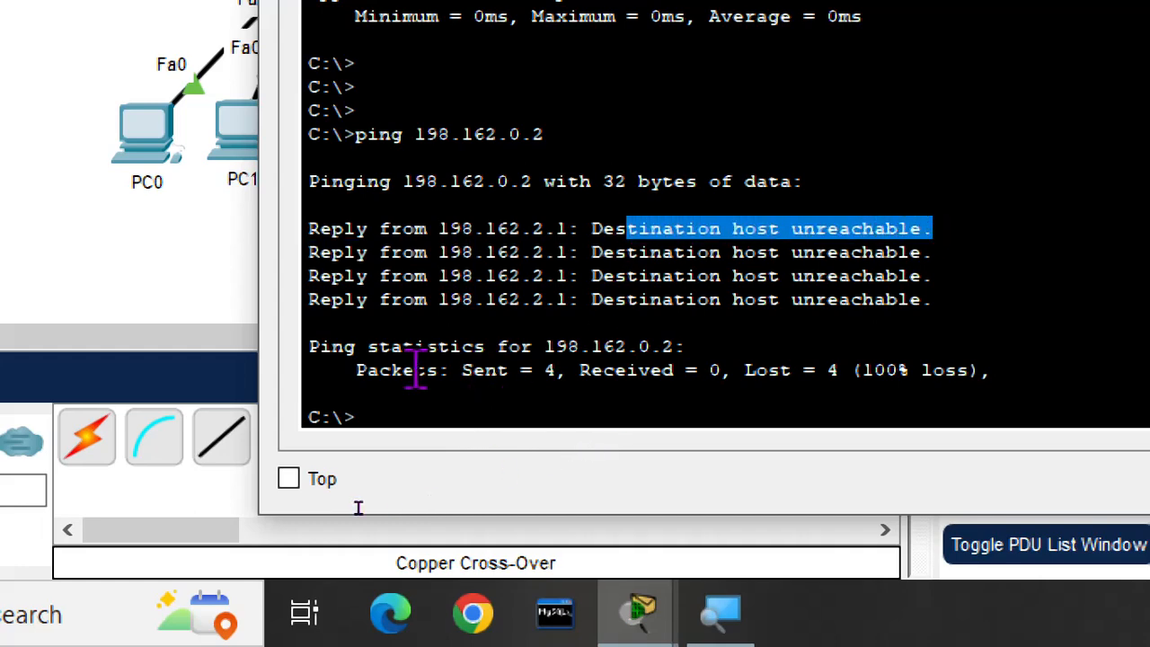
left_click_drag(467, 369, 833, 377)
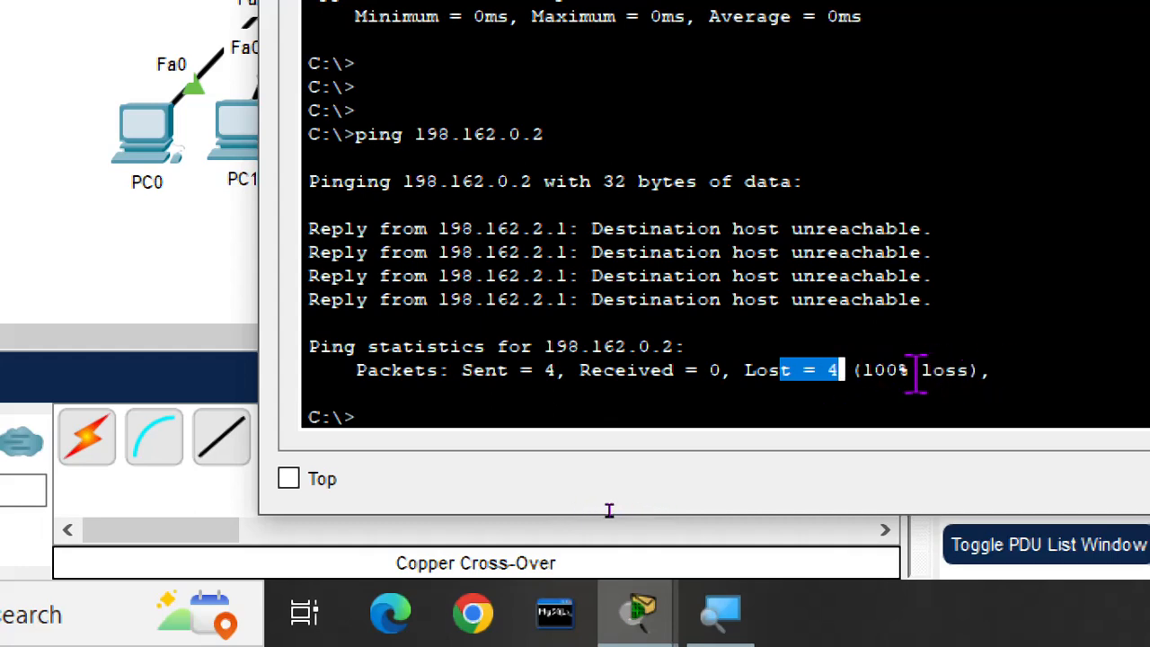
left_click_drag(913, 370, 995, 371)
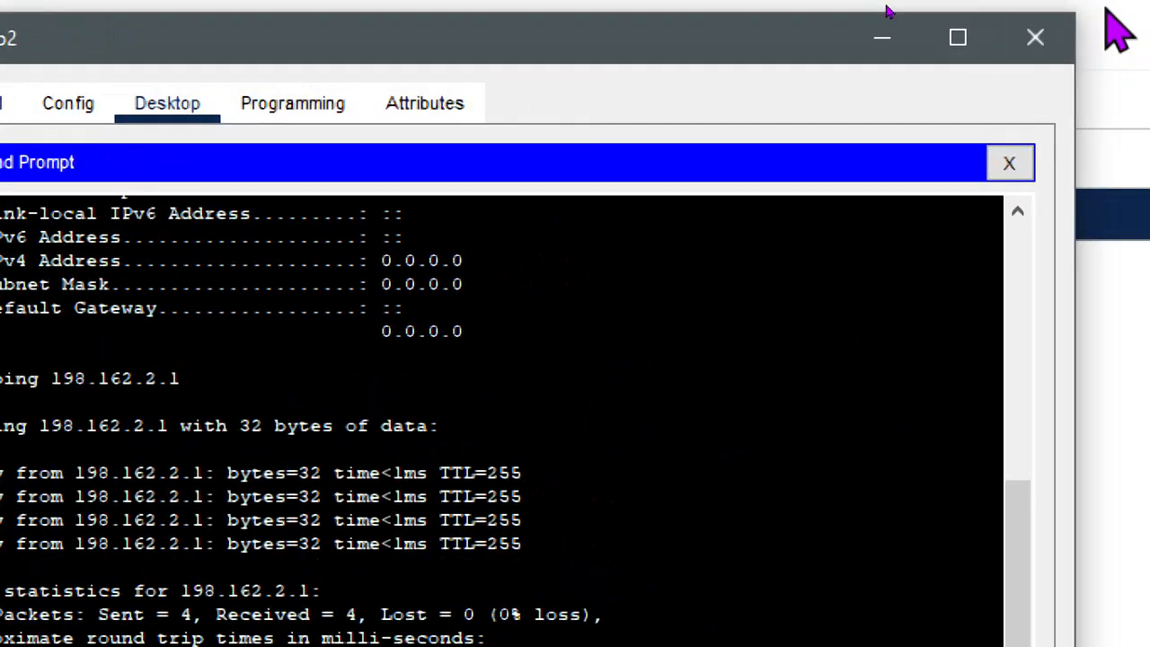
left_click(1044, 38)
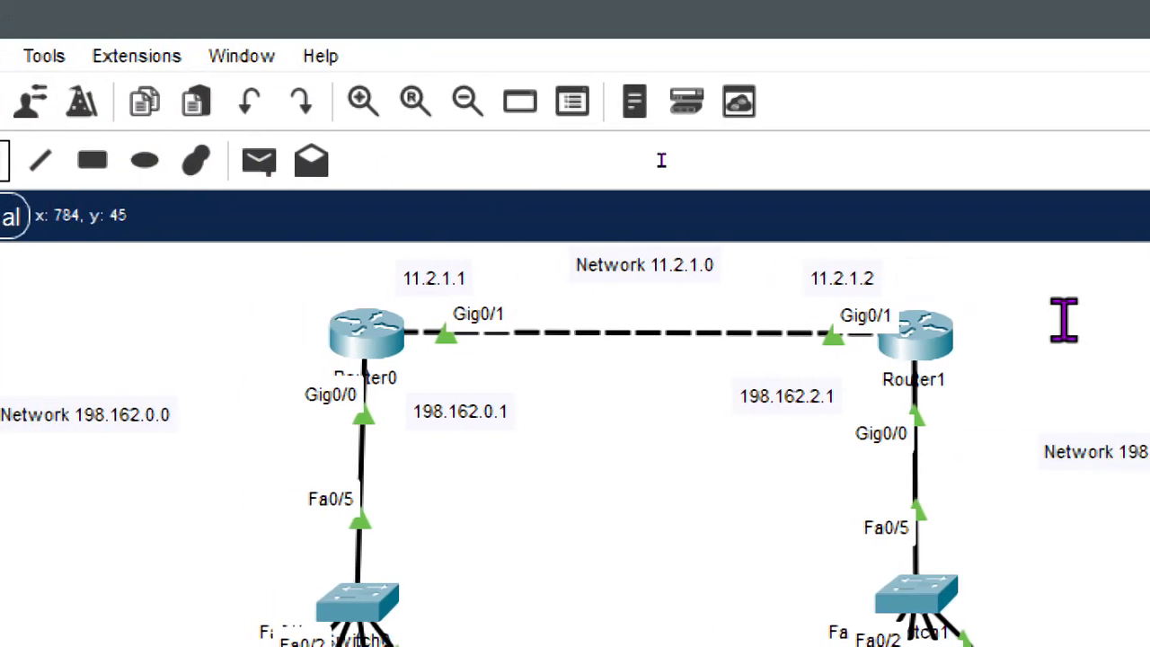
Add a text note reading "Static Route" in the empty workspace beside Router1, above the Network 198.162.2.0 label.
left_click(865, 296)
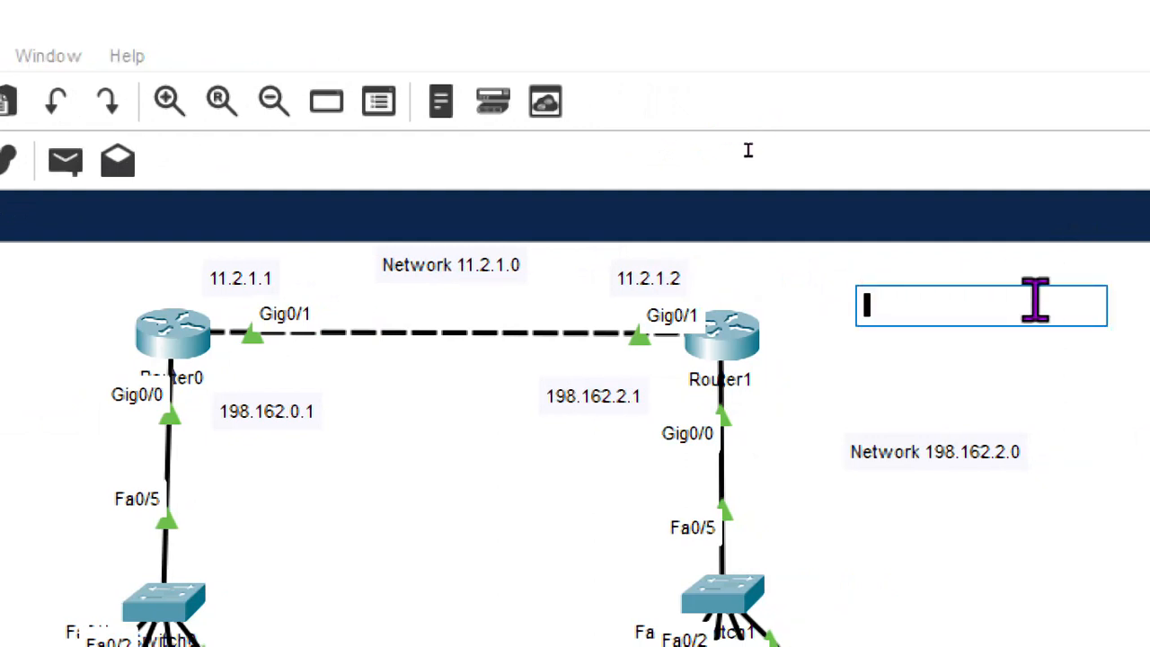
type("S")
type("ast")
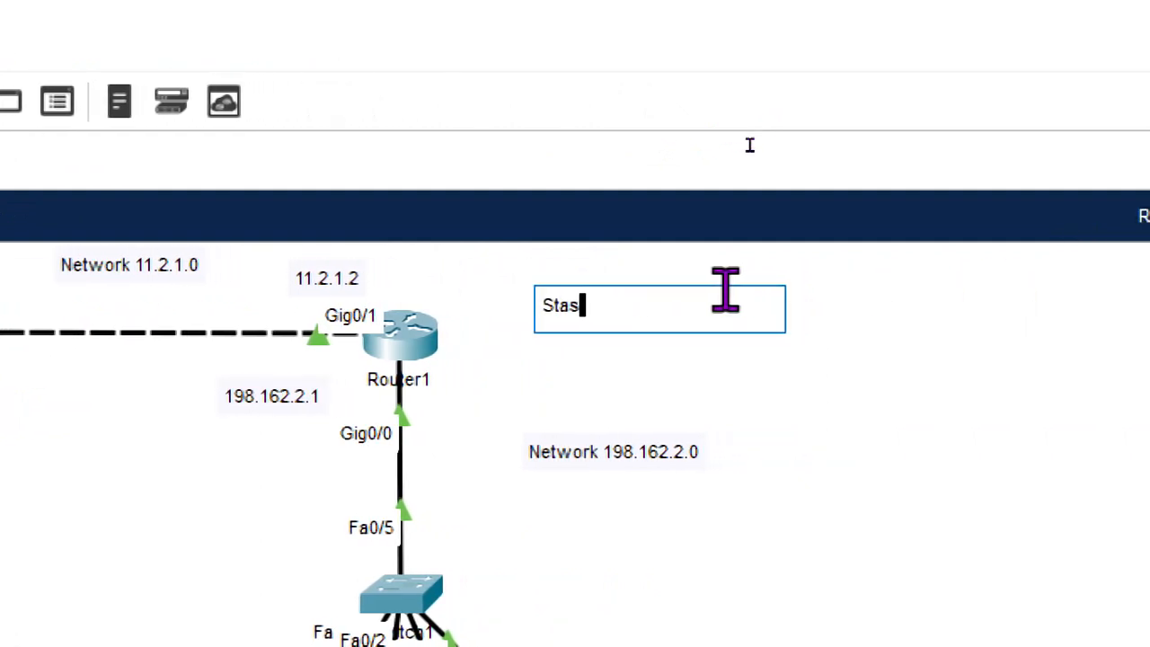
key("BackSpace")
key("BackSpace")
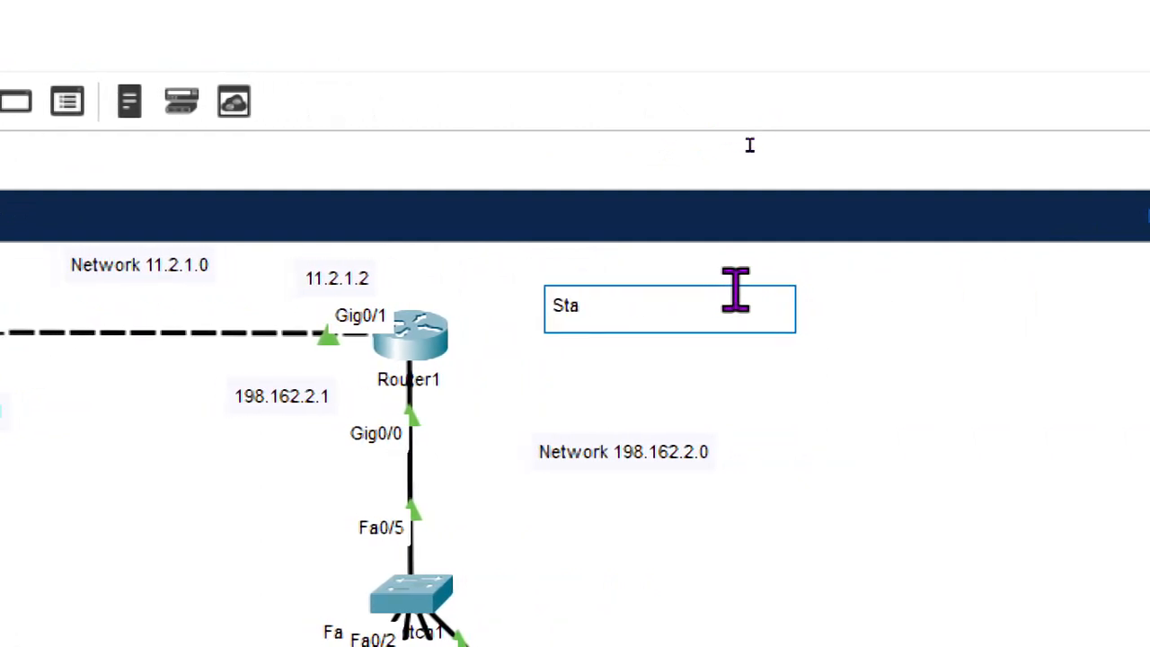
type("tic ")
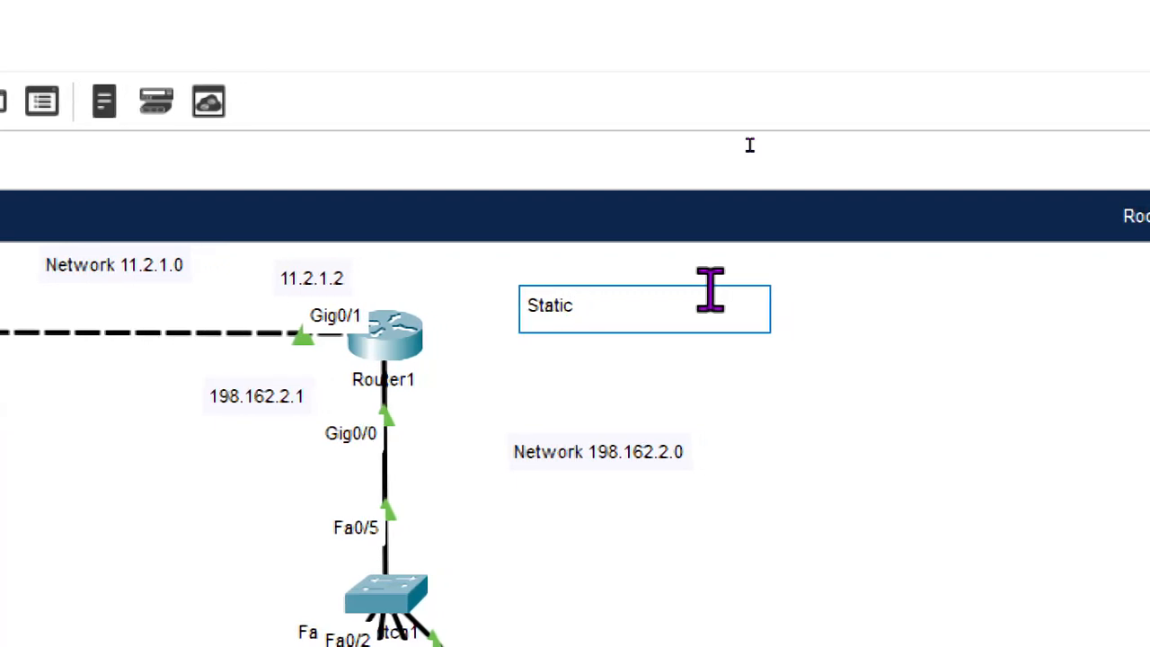
type("Route")
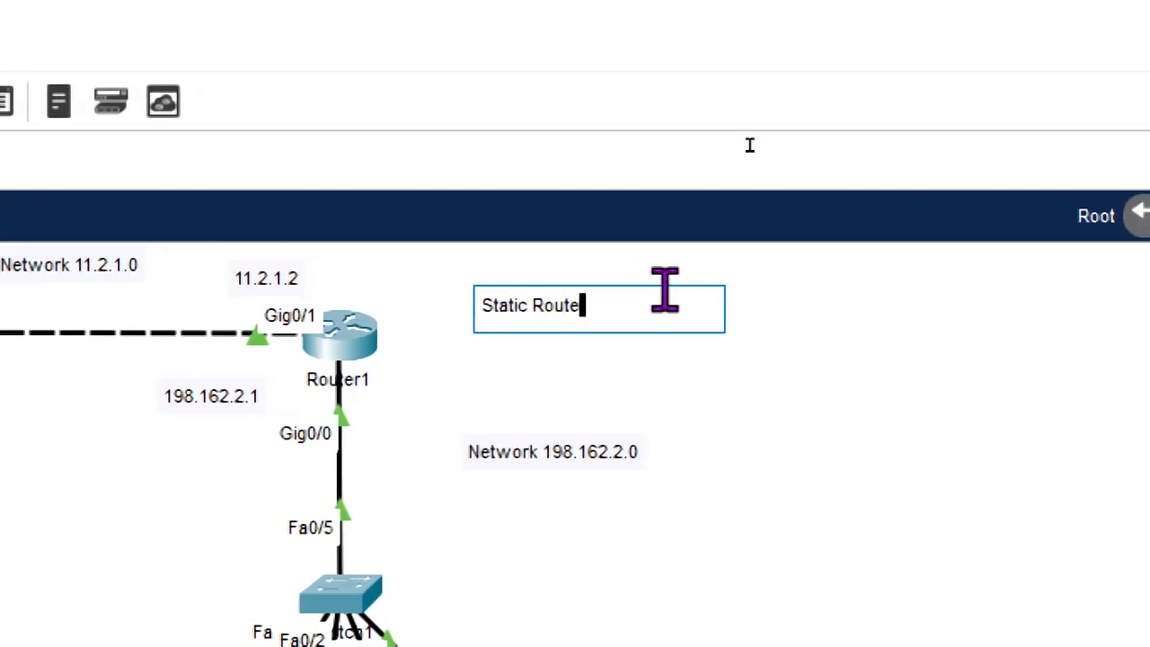
left_click(803, 417)
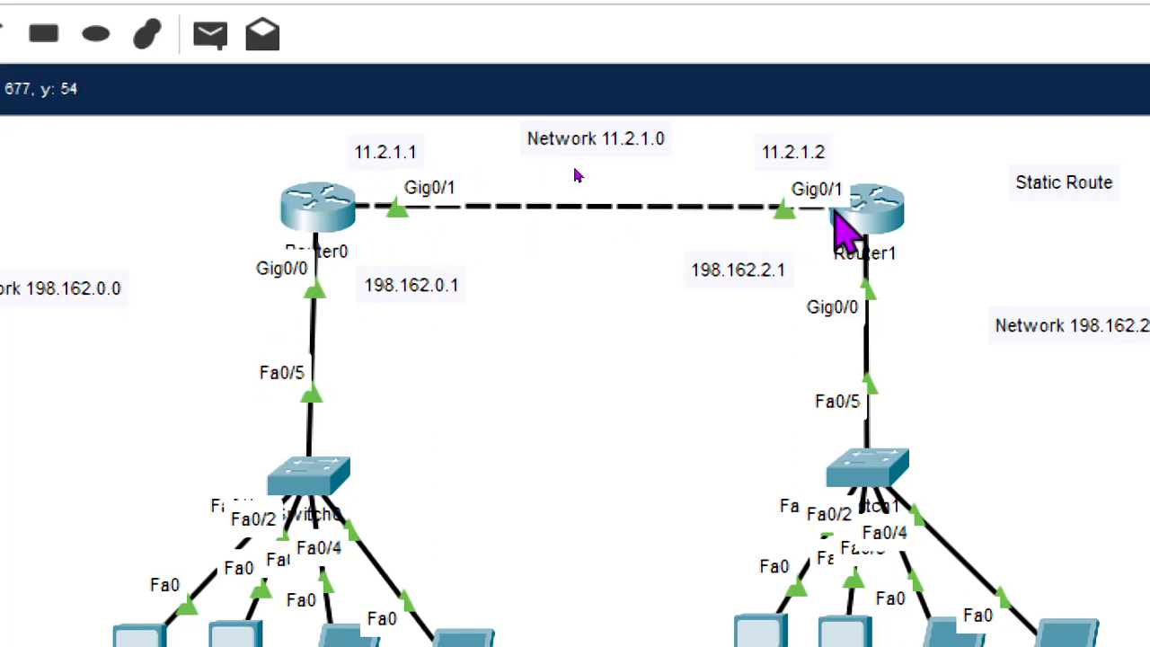
Open Router1's command line and enter global configuration mode with conf t.
mouse_move(867, 232)
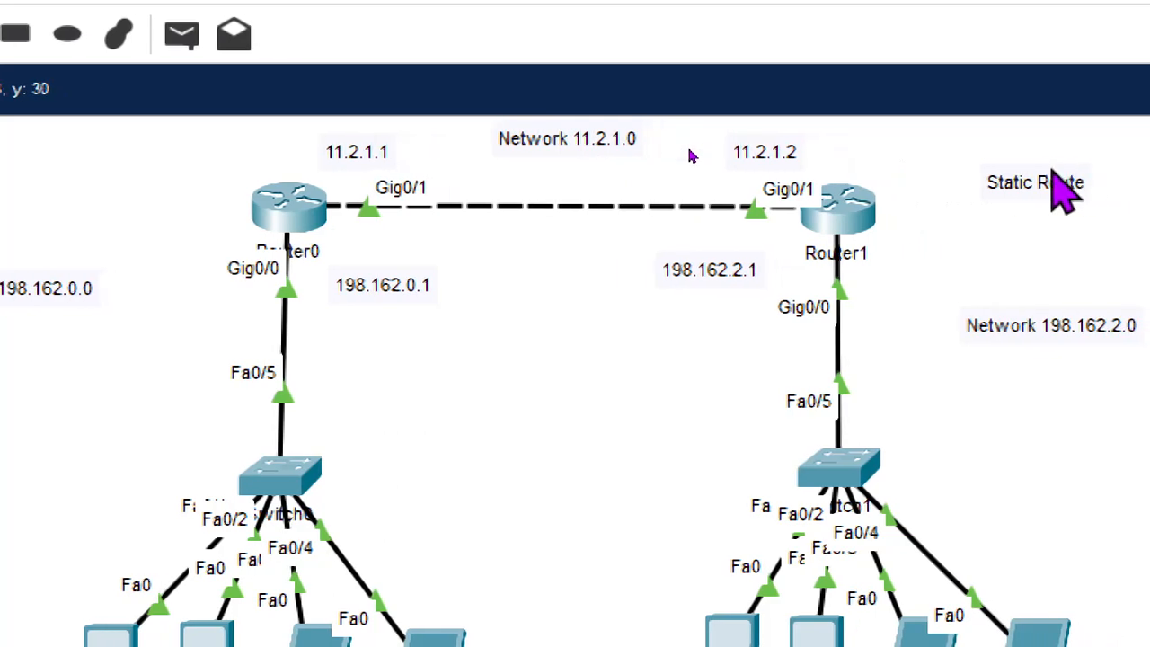
left_click(844, 220)
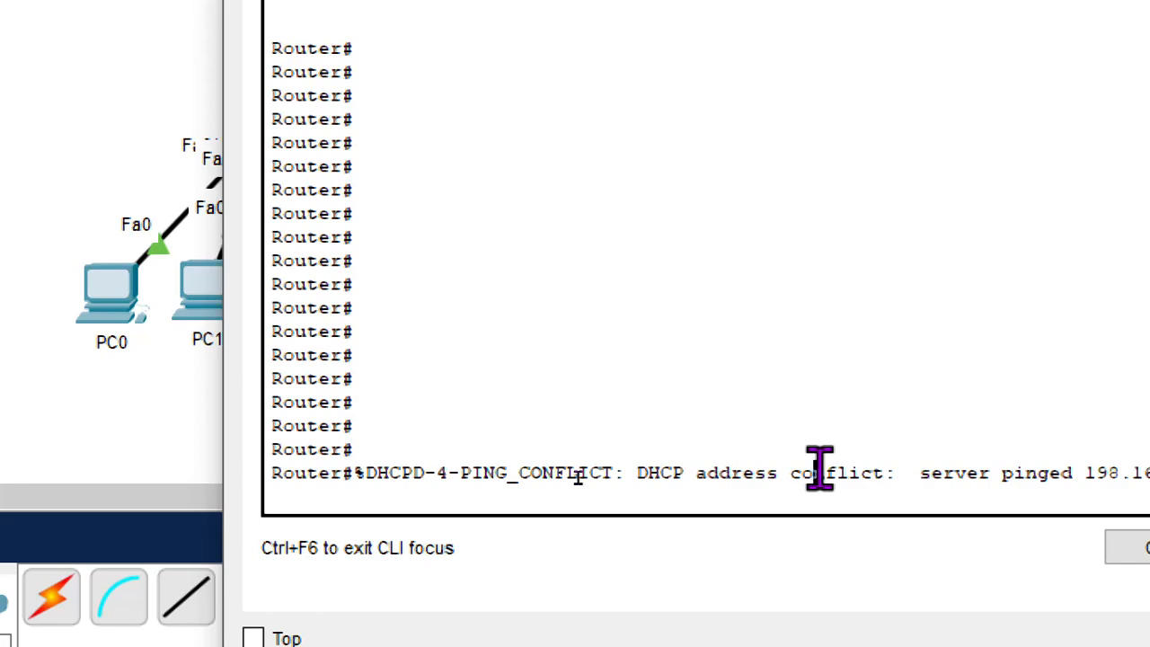
key("Return")
key("Return")
key("Return")
key("Return")
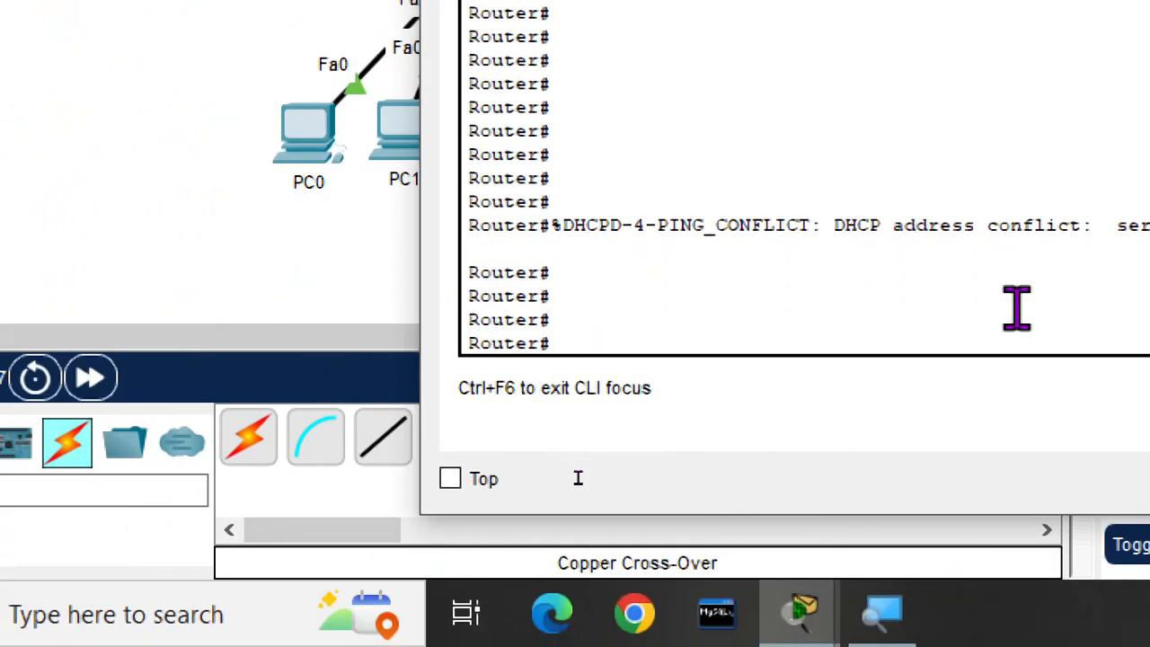
type("conf t")
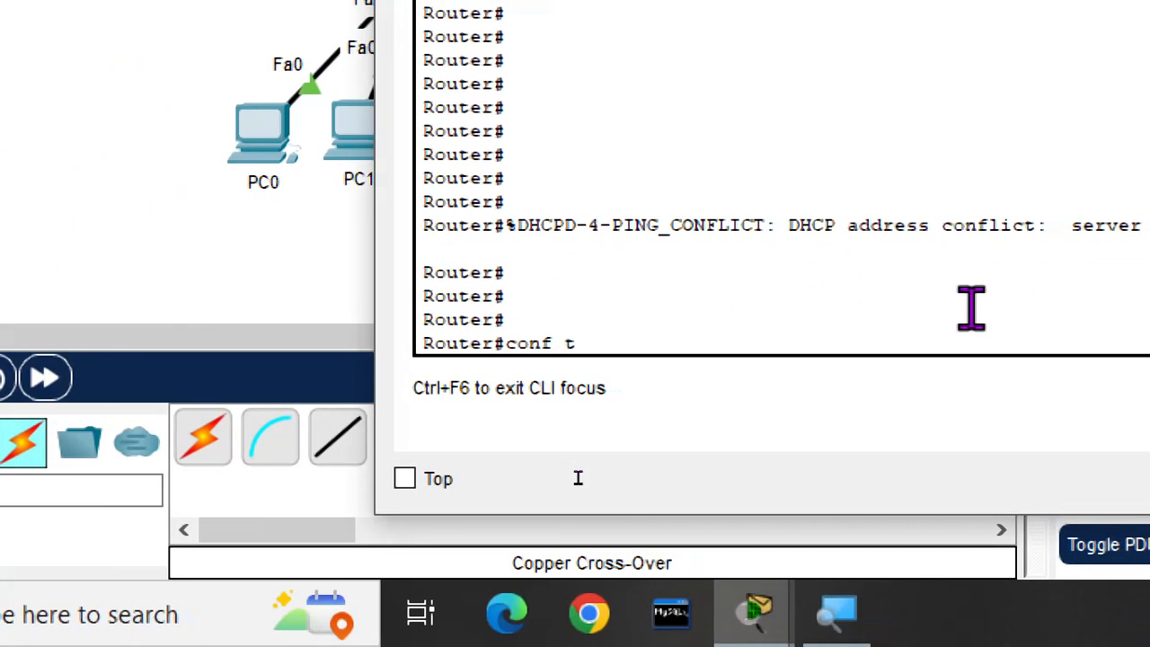
key("Return")
key("Return")
key("Return")
key("Return")
key("Return")
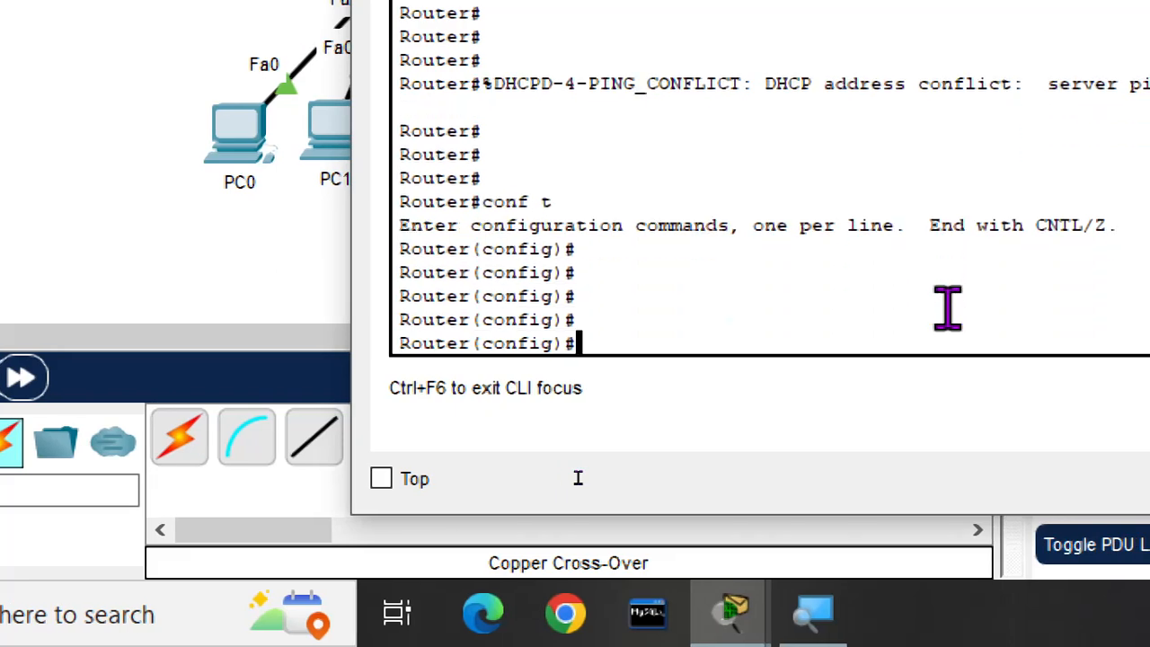
Write Router1's ip route command up to destination network 198.162.0.0 and subnet mask 255.255.255.0.
type("ip ro")
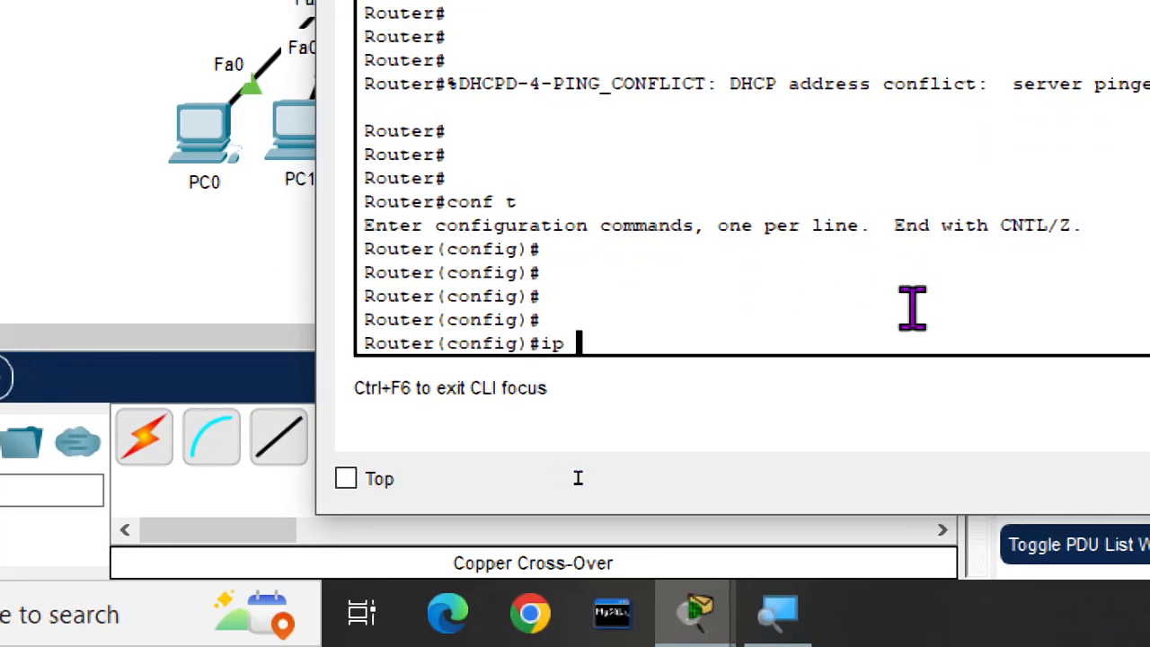
type("ute")
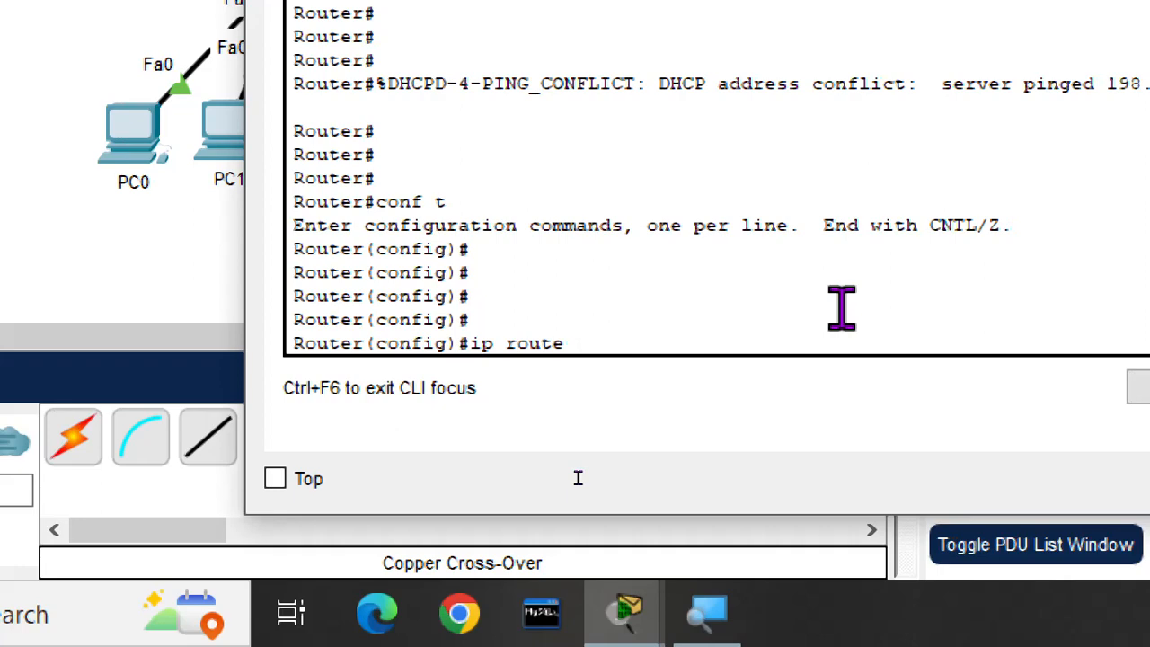
left_click(31, 69)
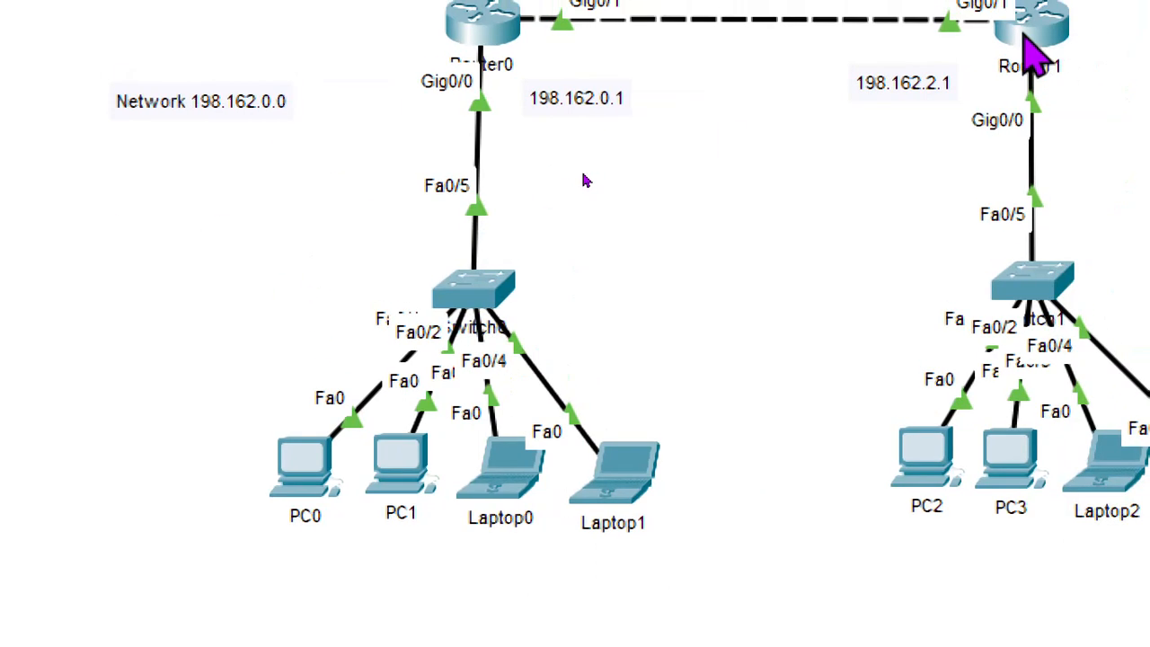
left_click(1125, 17)
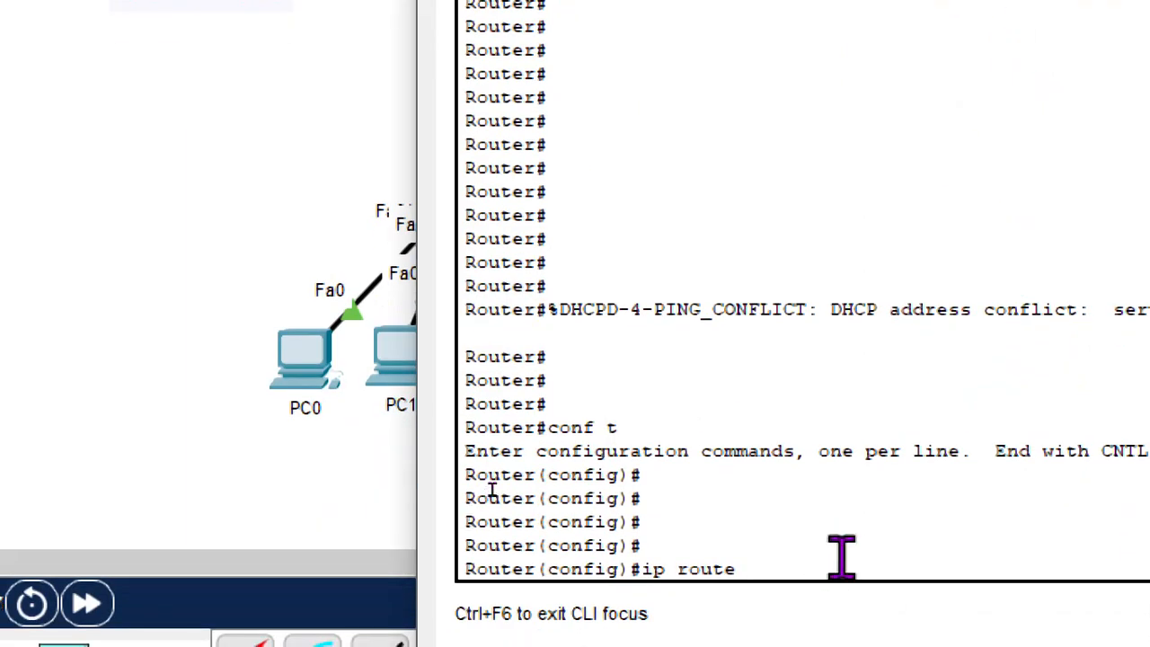
type("198")
type(".162")
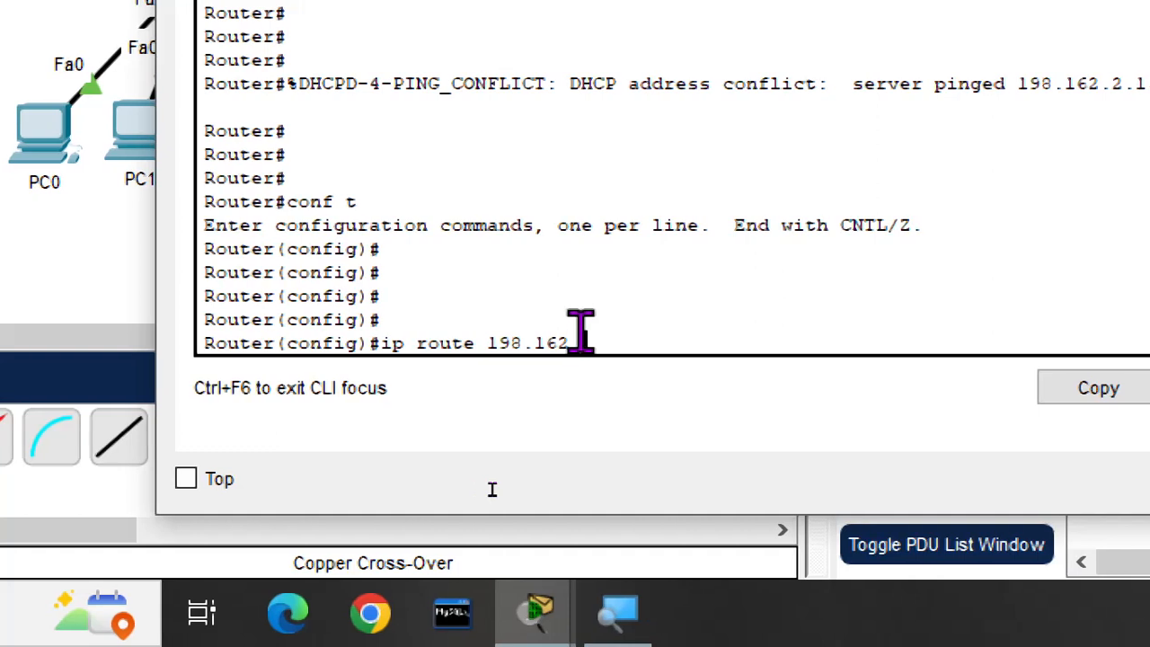
type(".0.0 ")
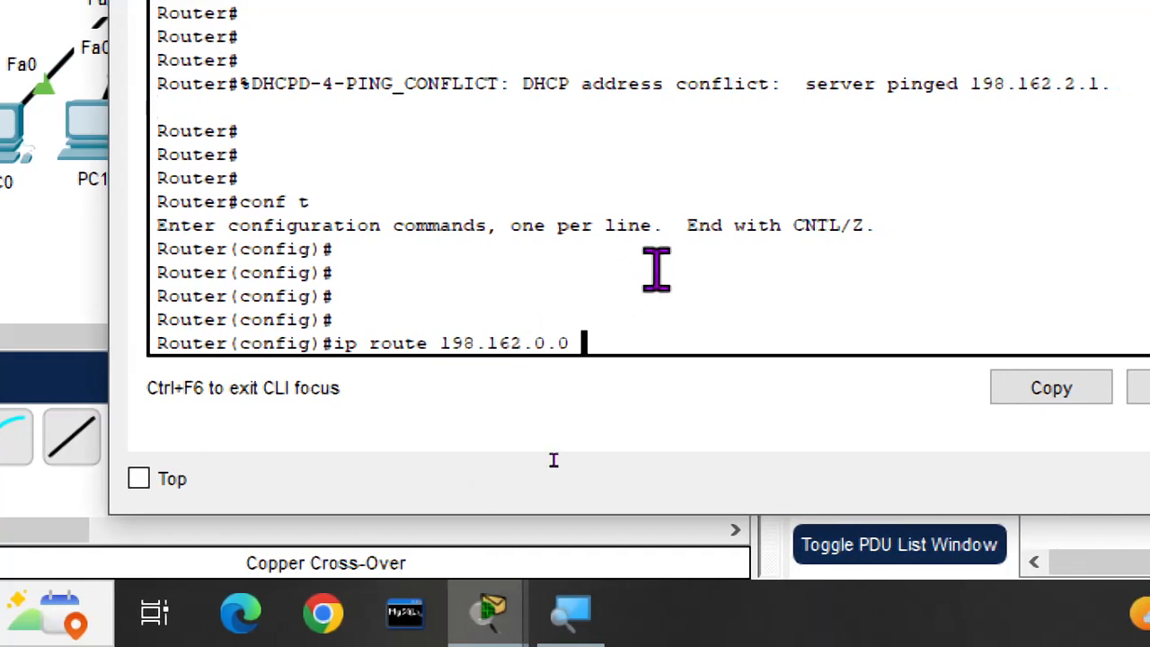
type("255.2")
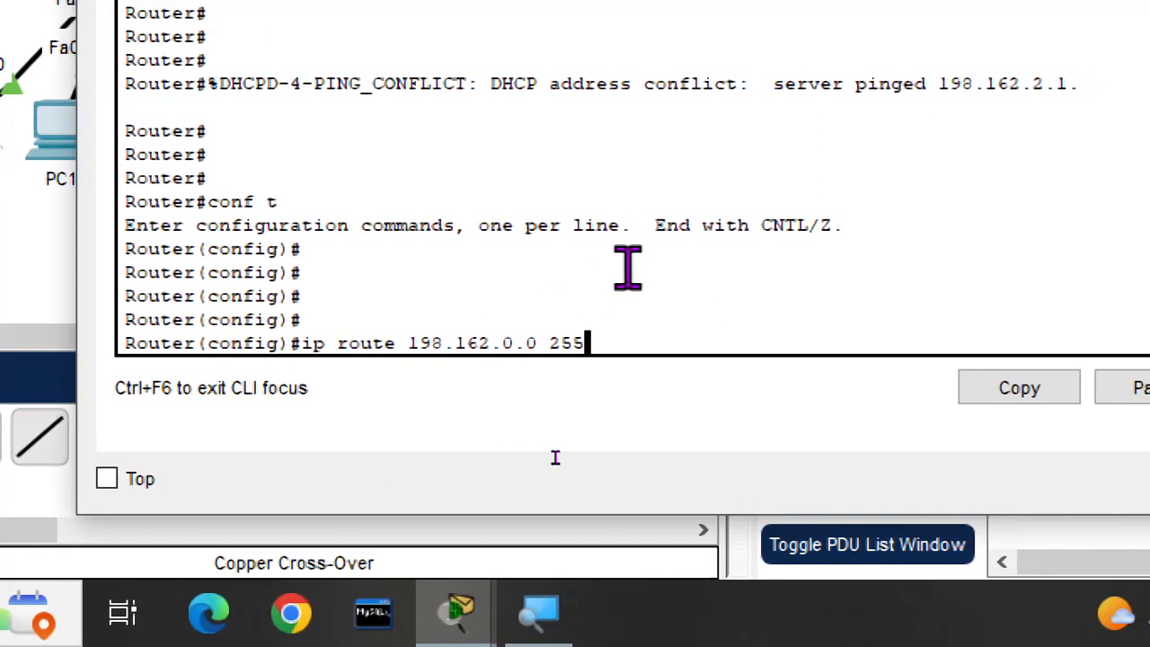
type("55.255")
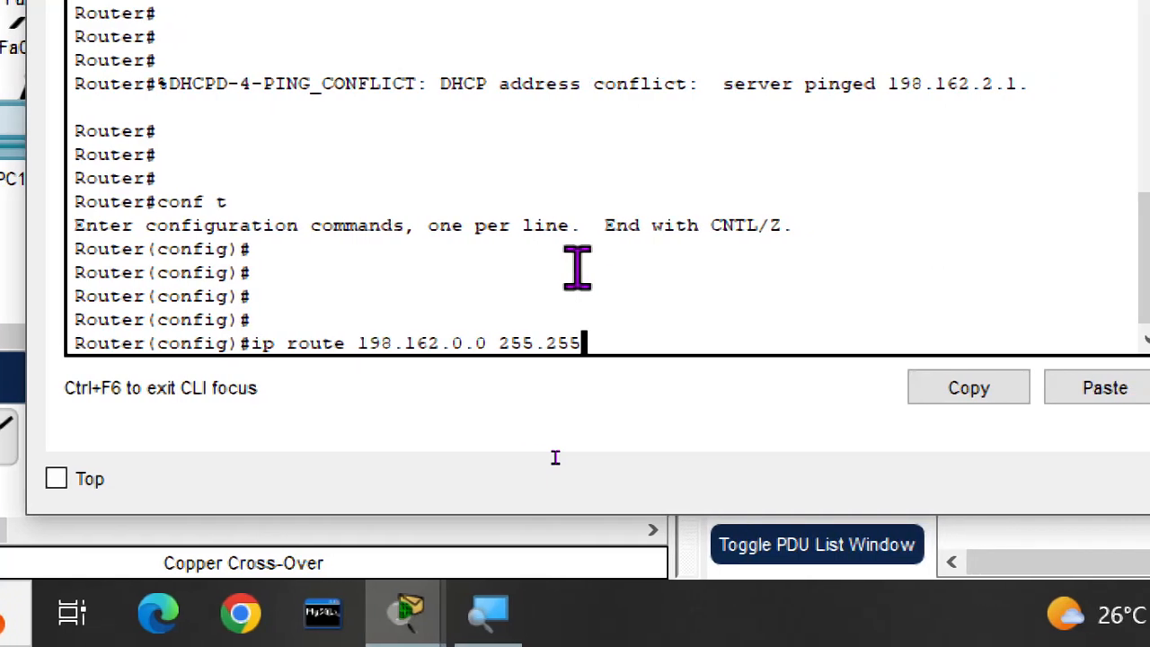
type(".0")
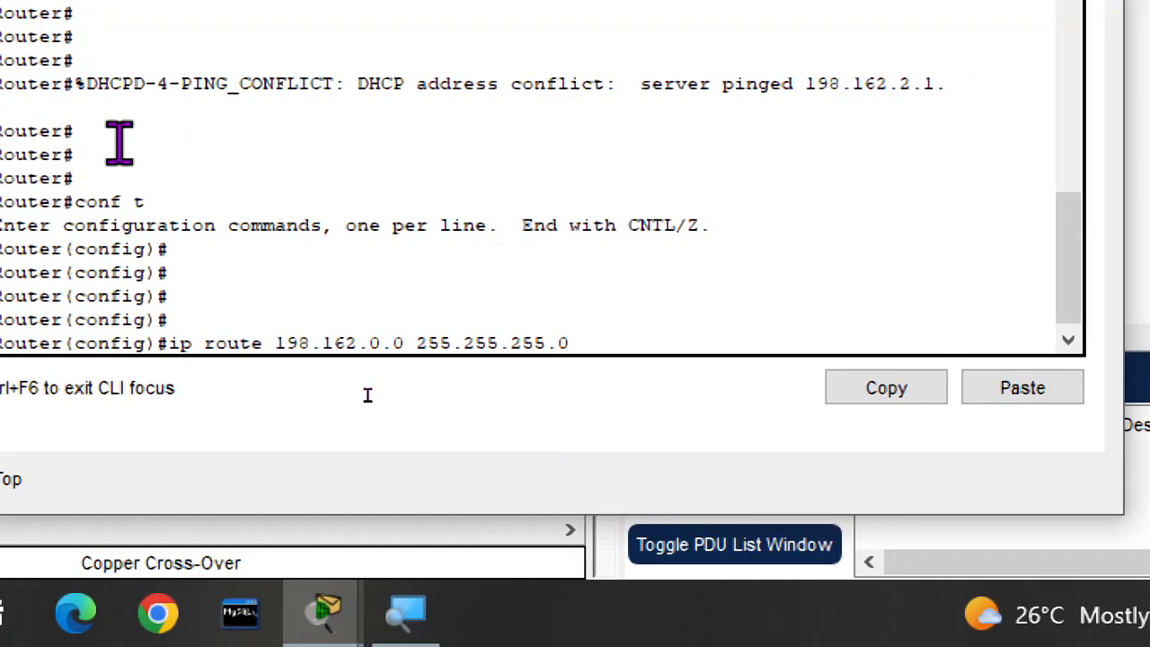
Complete Router1's static route with next hop 11.2.1.1, Router0's address on the link between the routers, and run it.
left_click(69, 259)
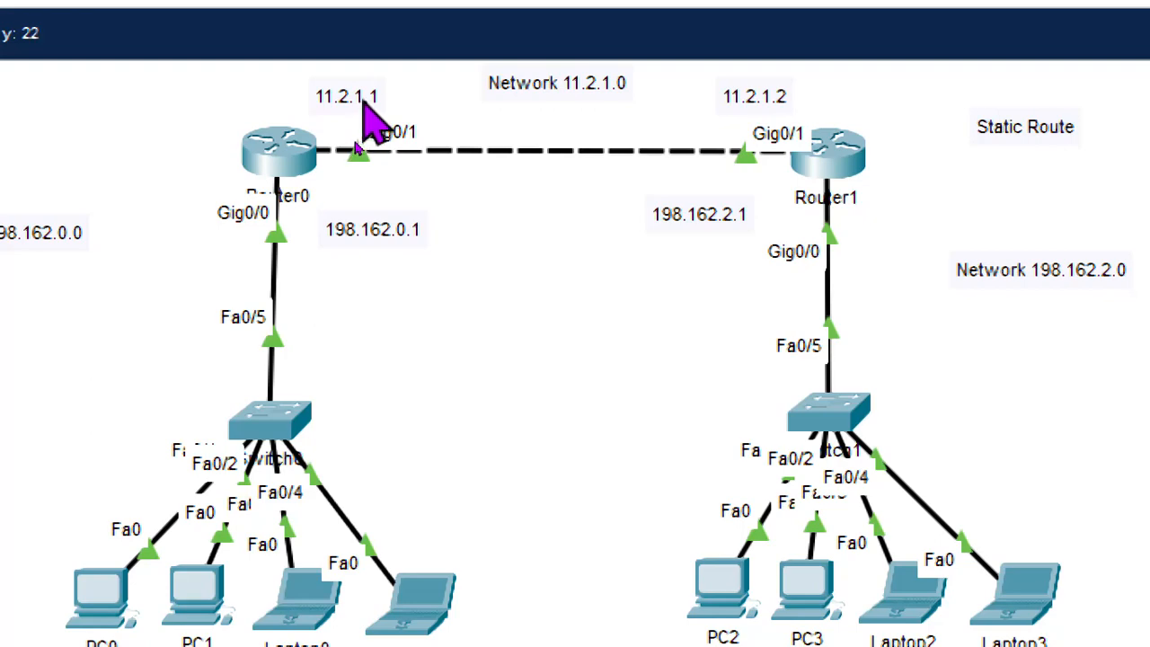
left_click(821, 153)
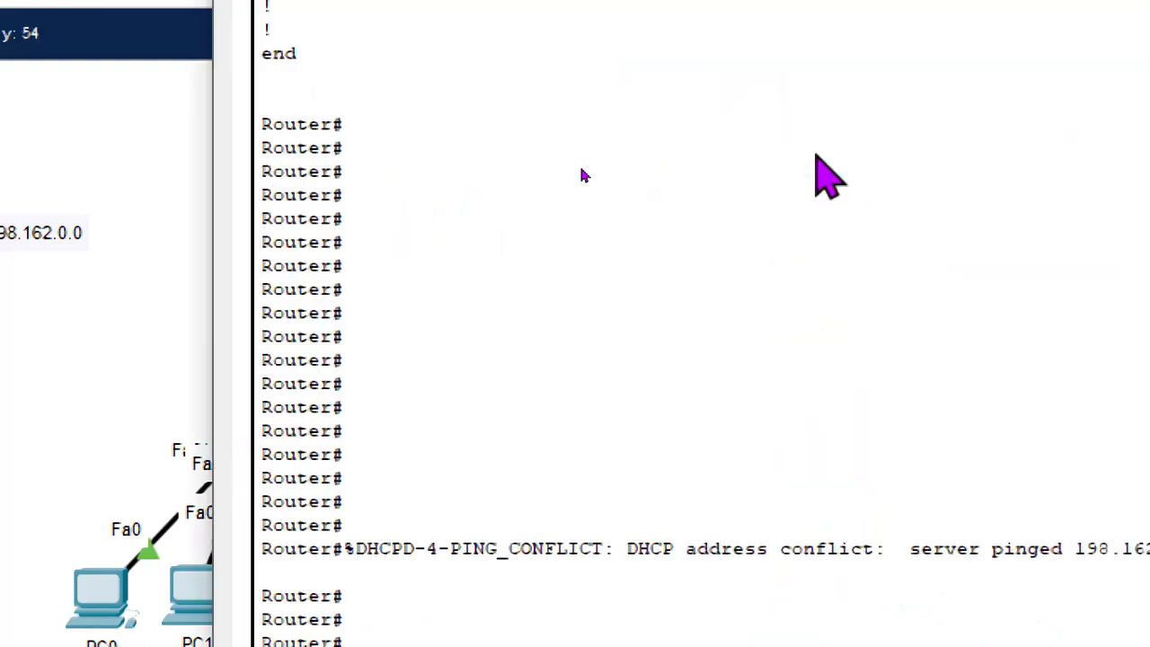
type("conf t")
key("Return")
key("Return")
key("Return")
key("Return")
key("Return")
type("ip route 198.162.0.0 255.255.255.0 ")
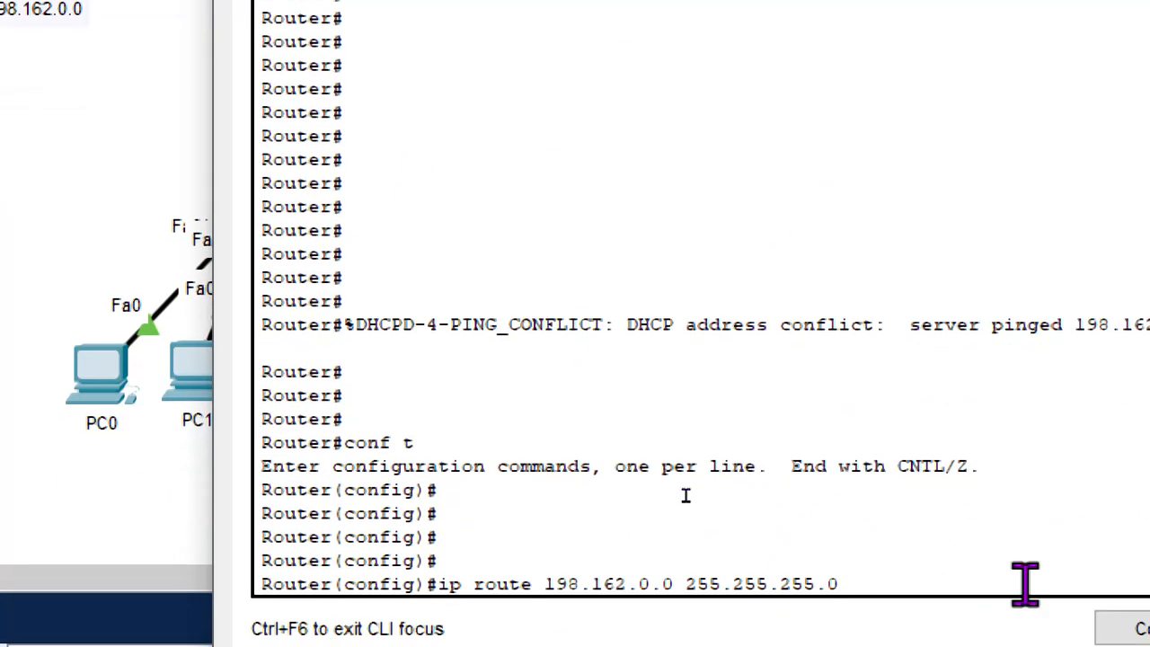
type("11")
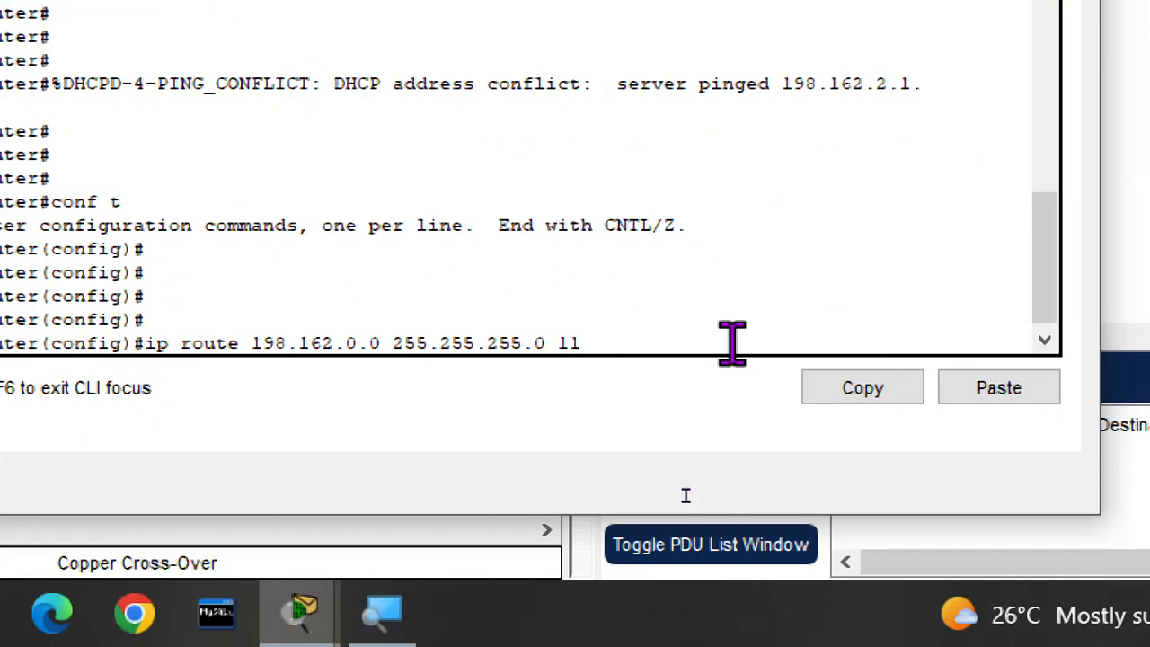
type(".2")
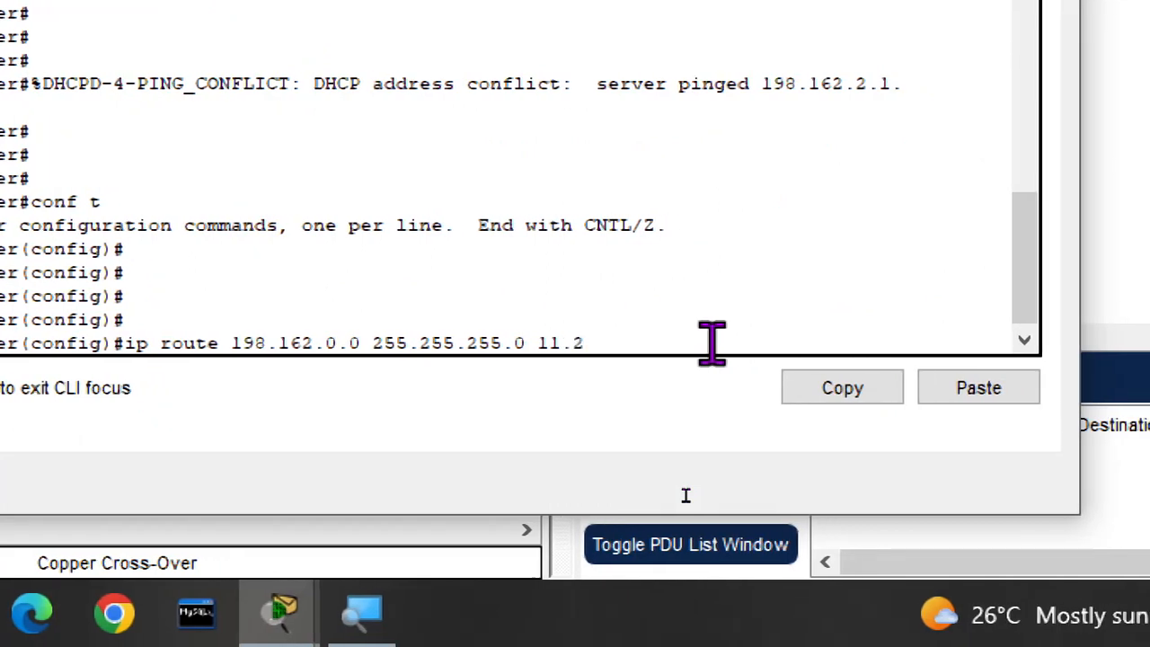
type(".1.1")
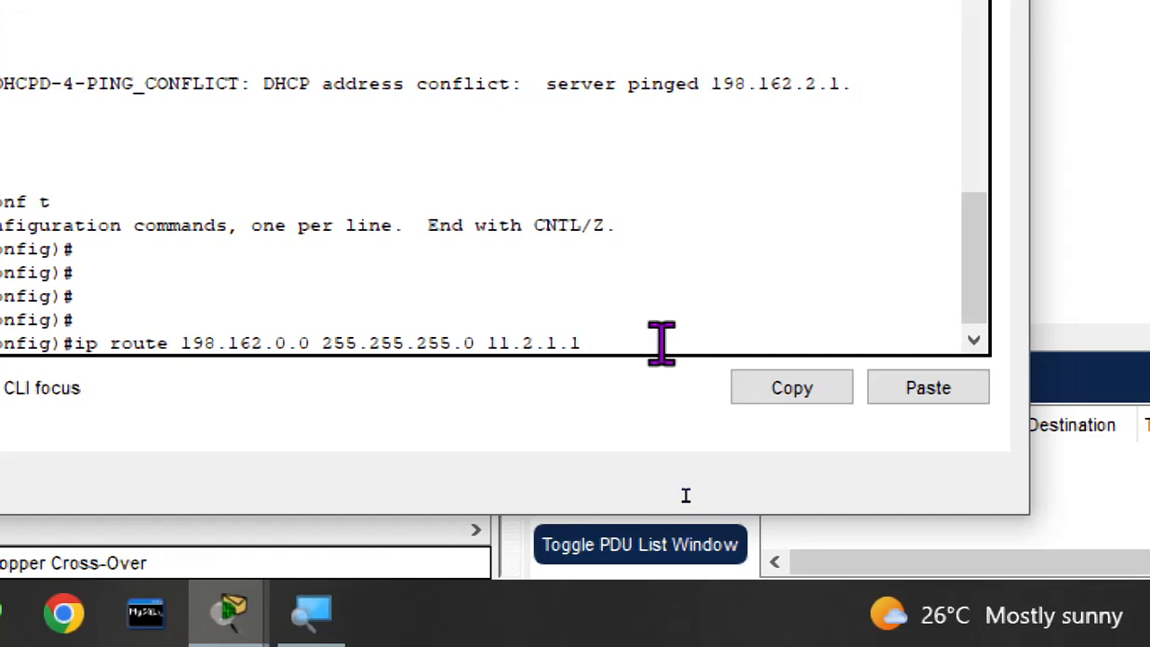
key("Return")
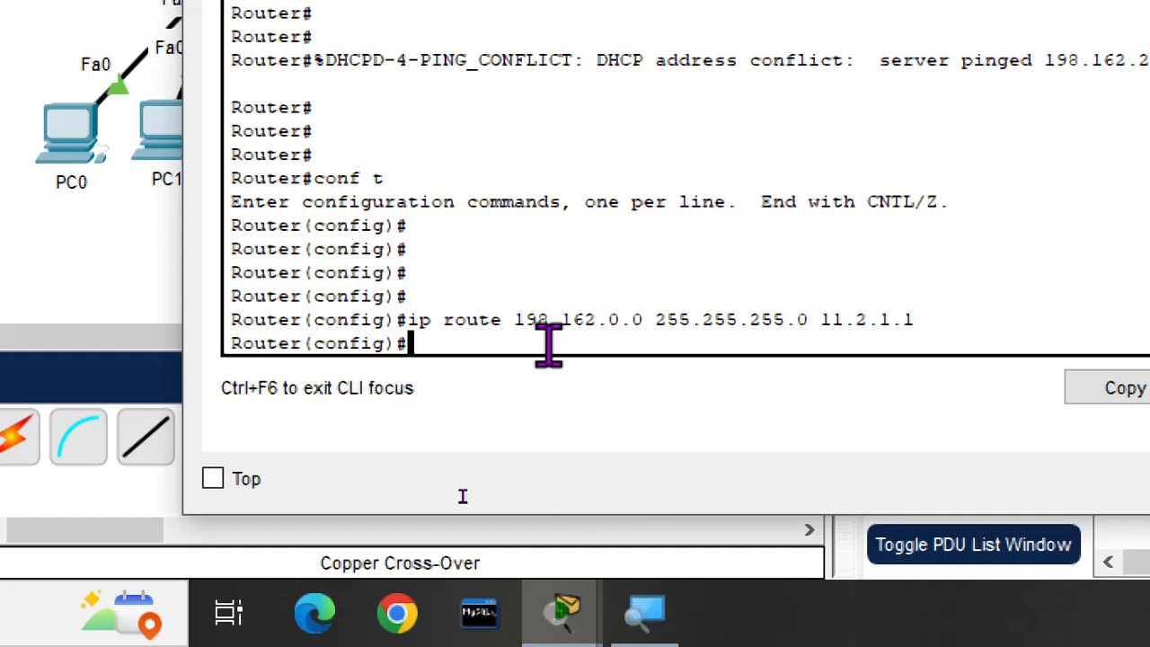
Leave global configuration mode on Router1 with exit.
type("exit")
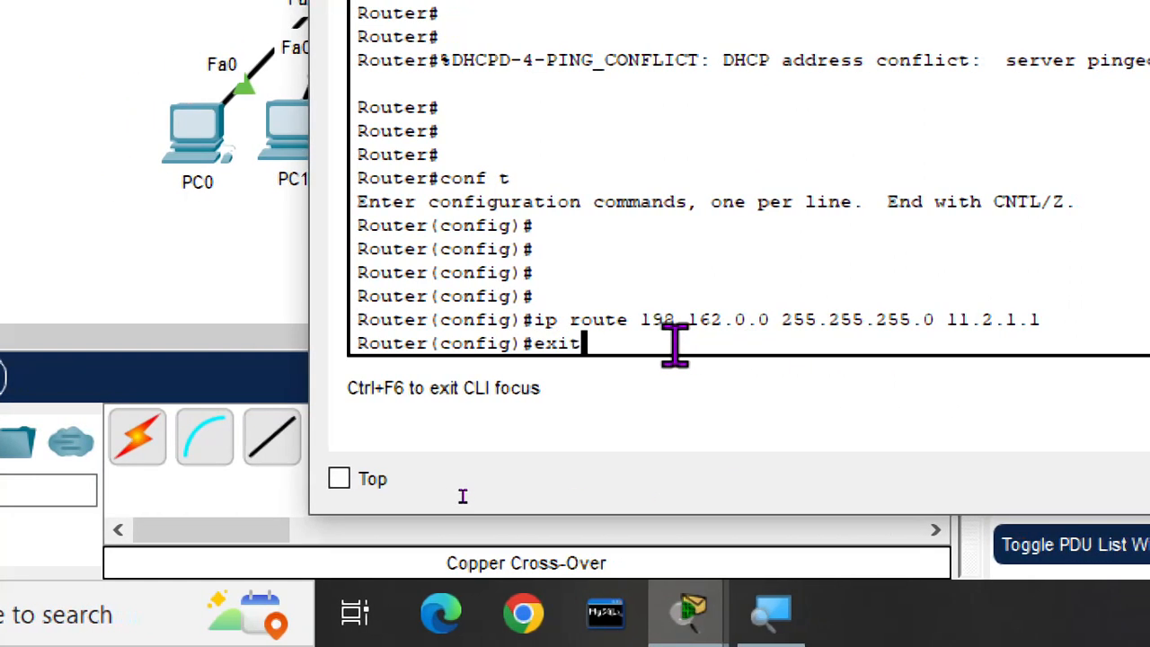
key("Return")
key("Return")
key("Return")
key("Return")
key("Return")
key("Return")
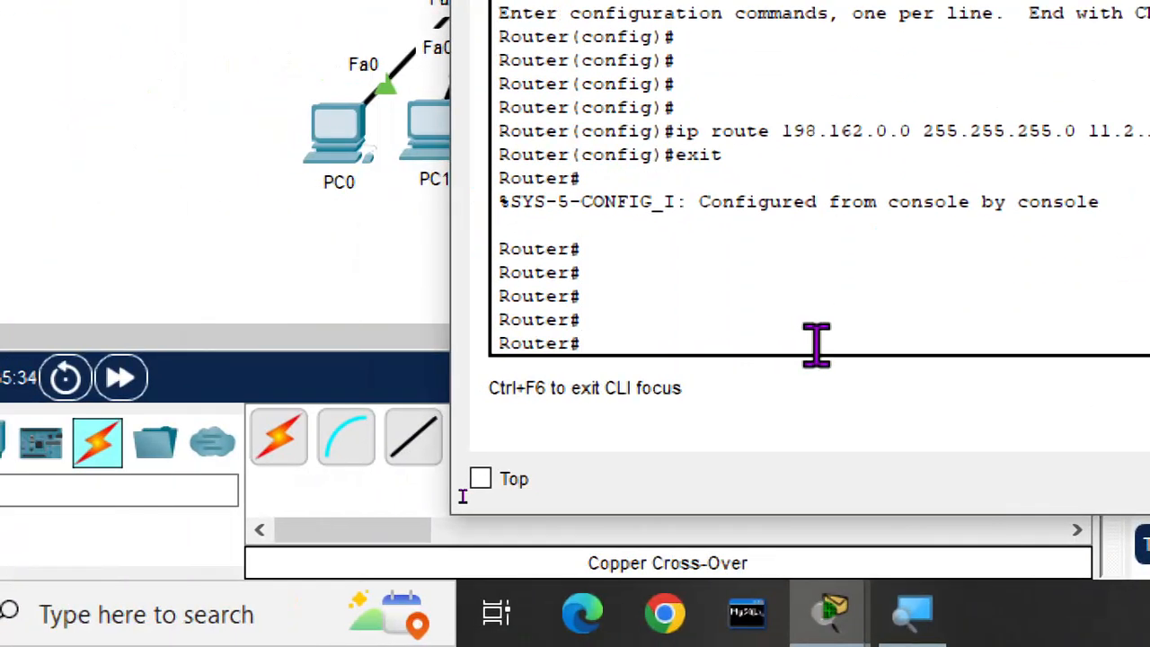
Save Router1's configuration with copy running-config startup-config and close its window.
type("cop")
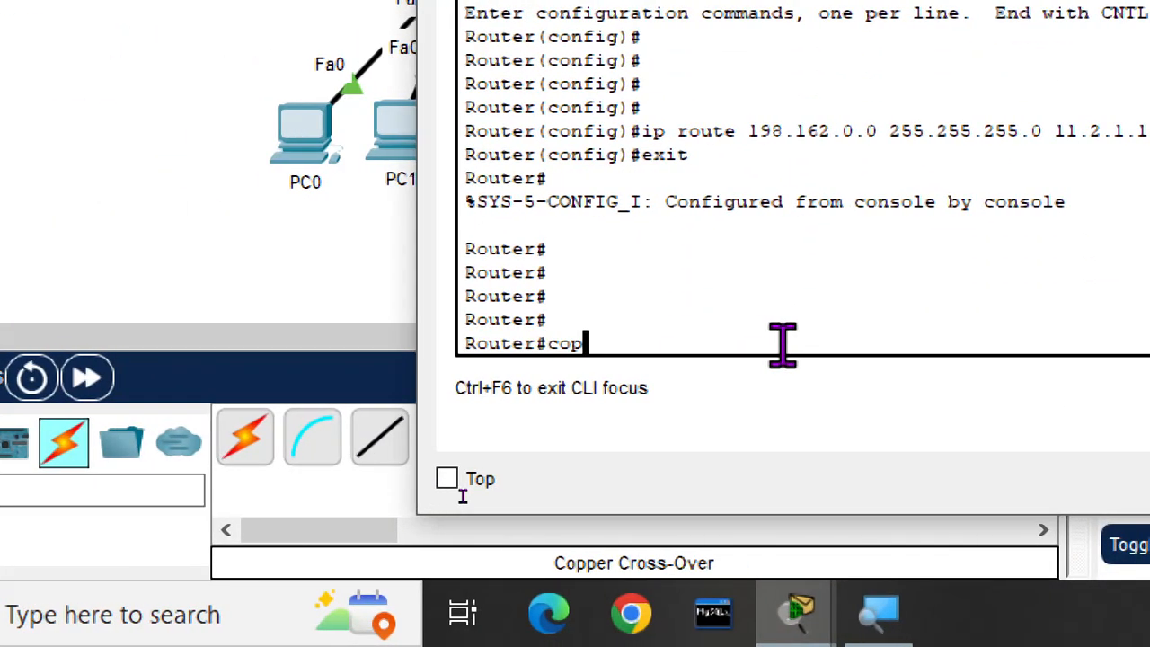
key("Tab")
type("r")
key("Tab")
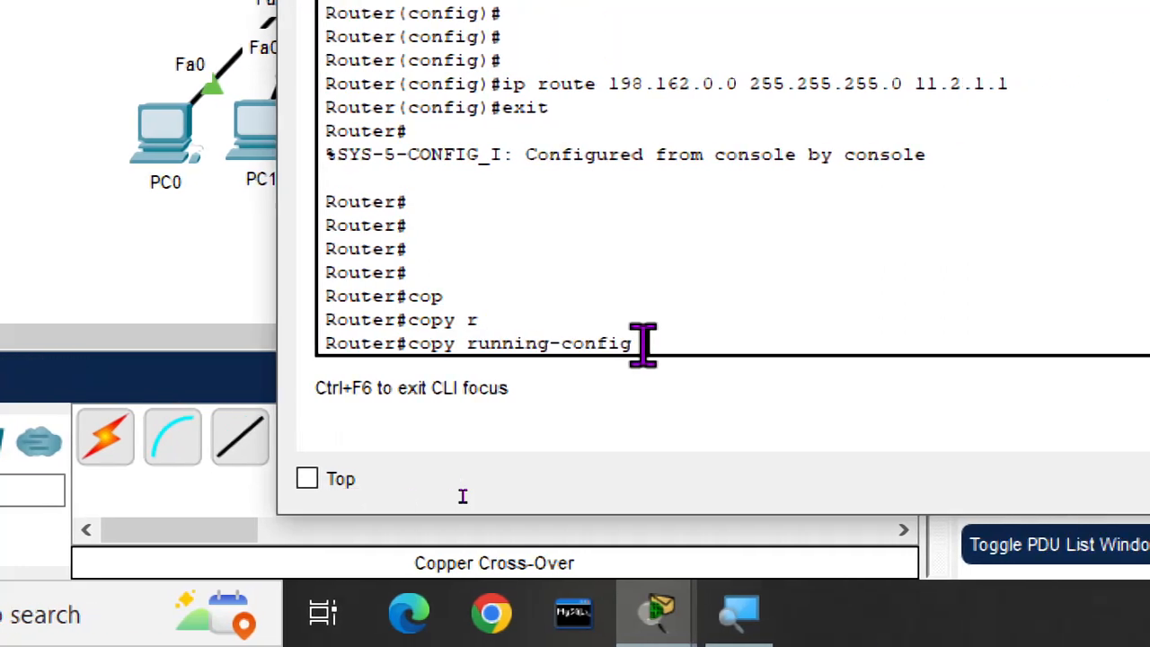
type("s")
key("Tab")
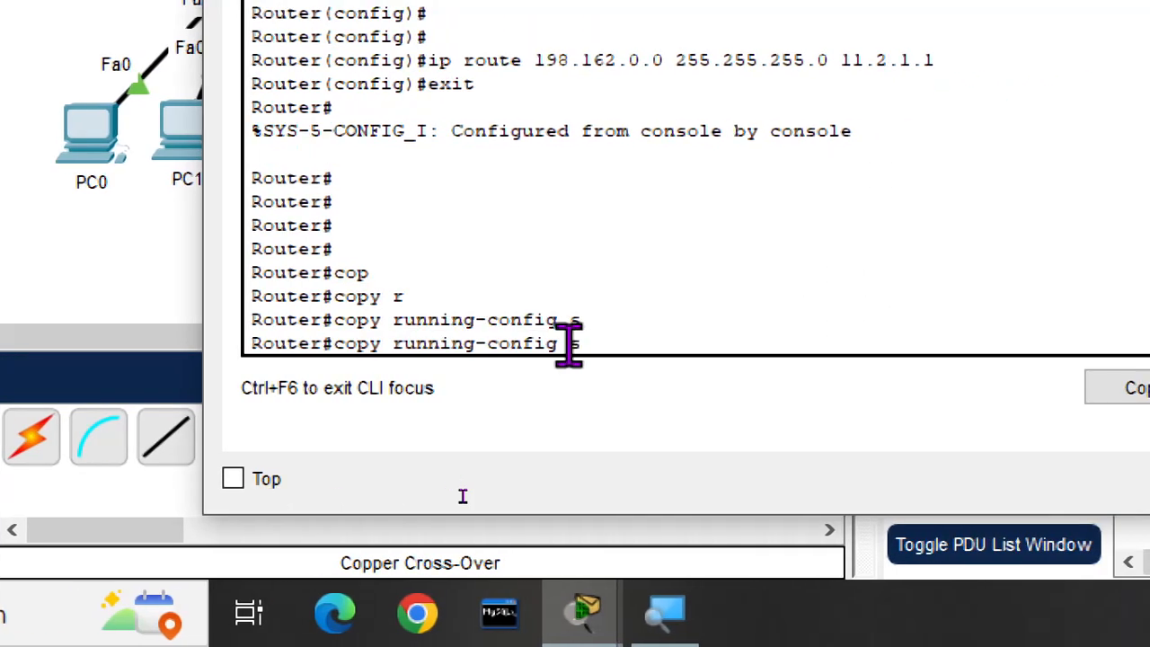
type("t")
key("Tab")
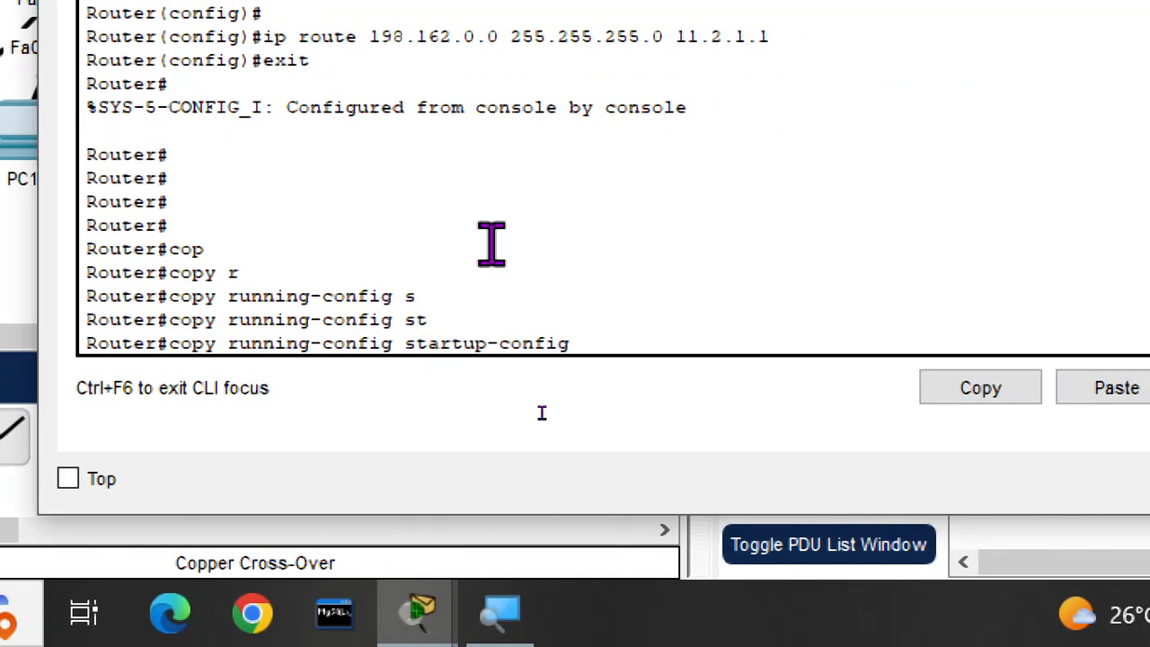
key("Return")
key("Return")
key("Return")
key("Return")
key("Return")
key("Return")
key("Return")
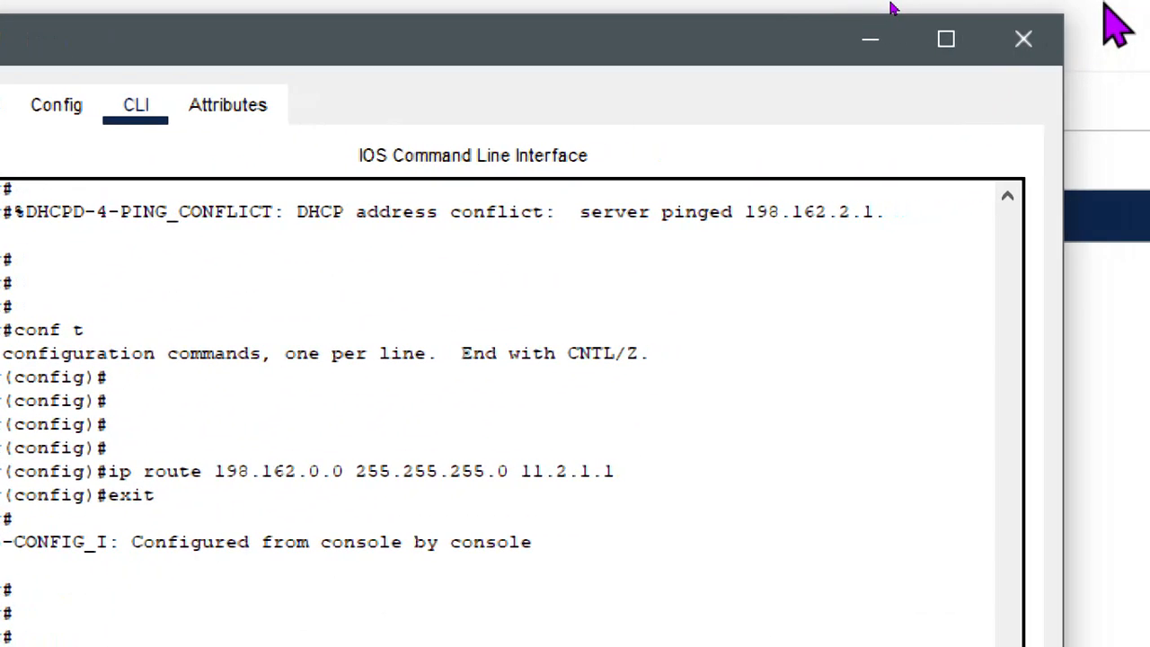
left_click(1024, 39)
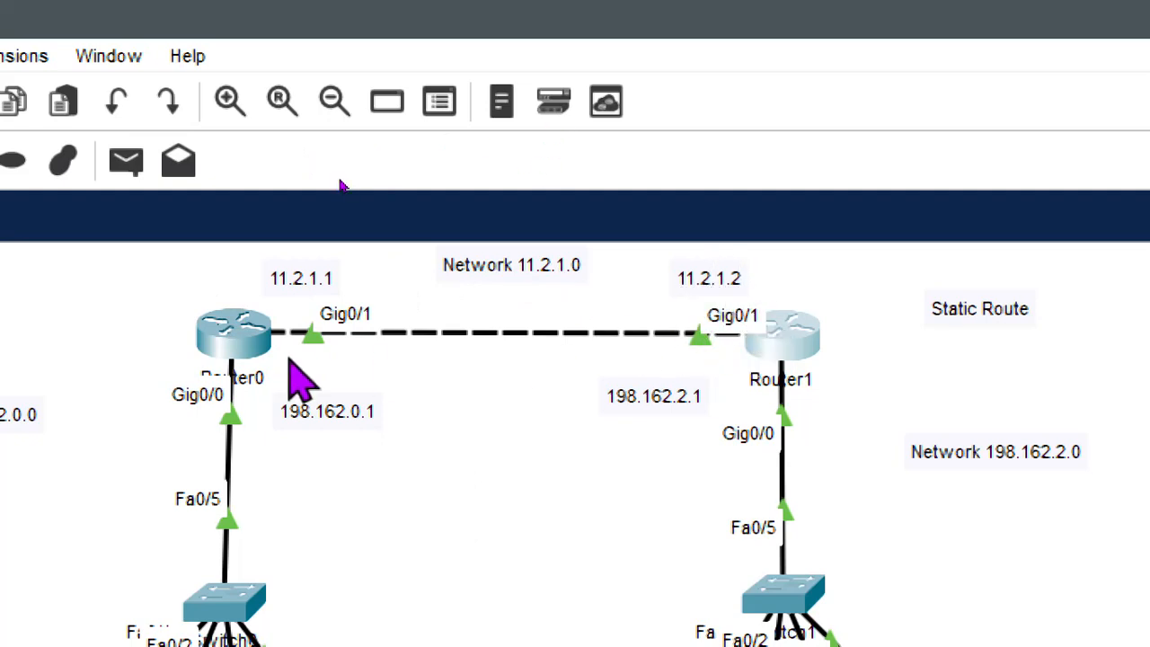
Open Router0's command line and enter global configuration mode with enable and configure terminal.
left_click(238, 335)
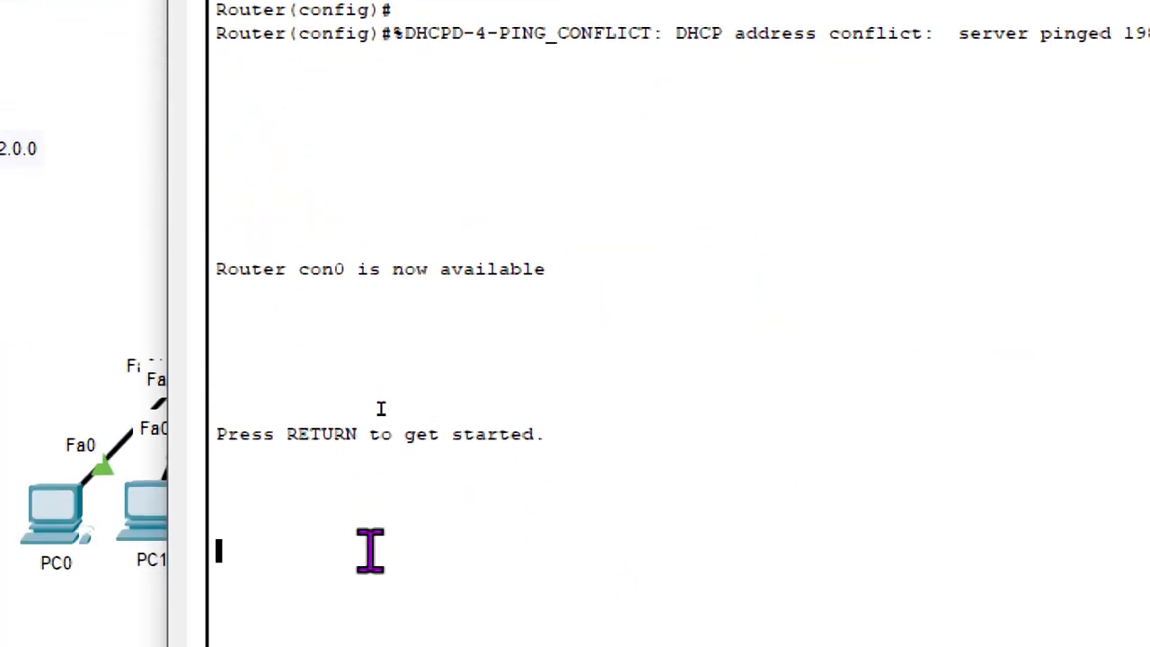
key("Return")
key("Return")
key("Return")
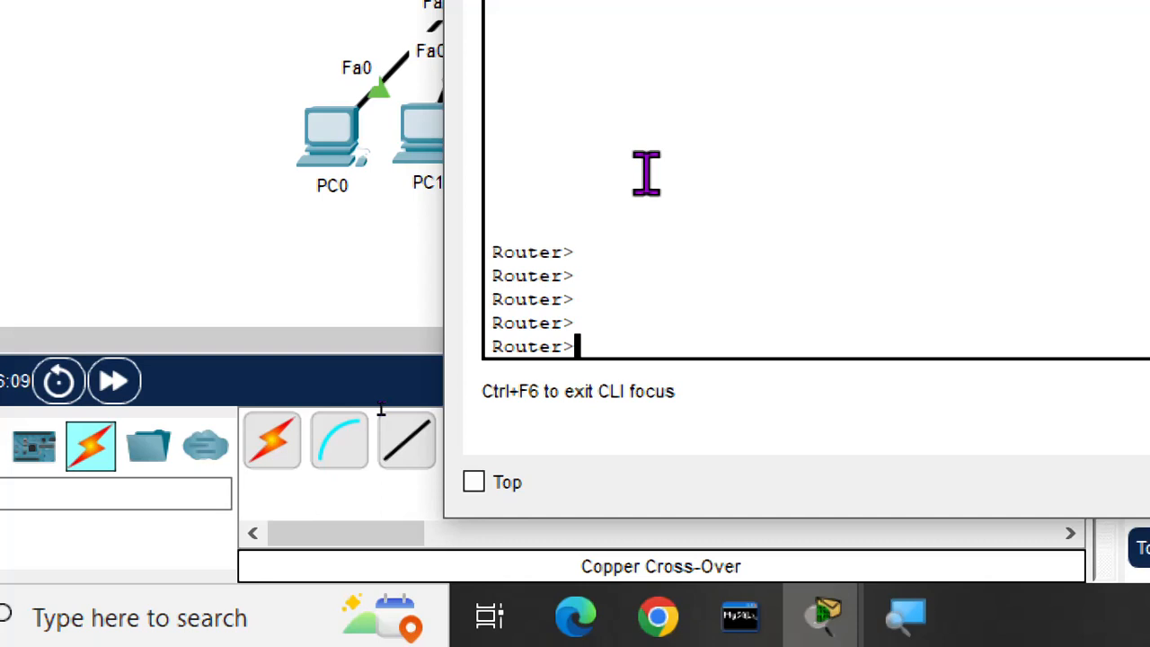
type("enable")
key("Return")
key("Return")
key("Return")
type("configure term")
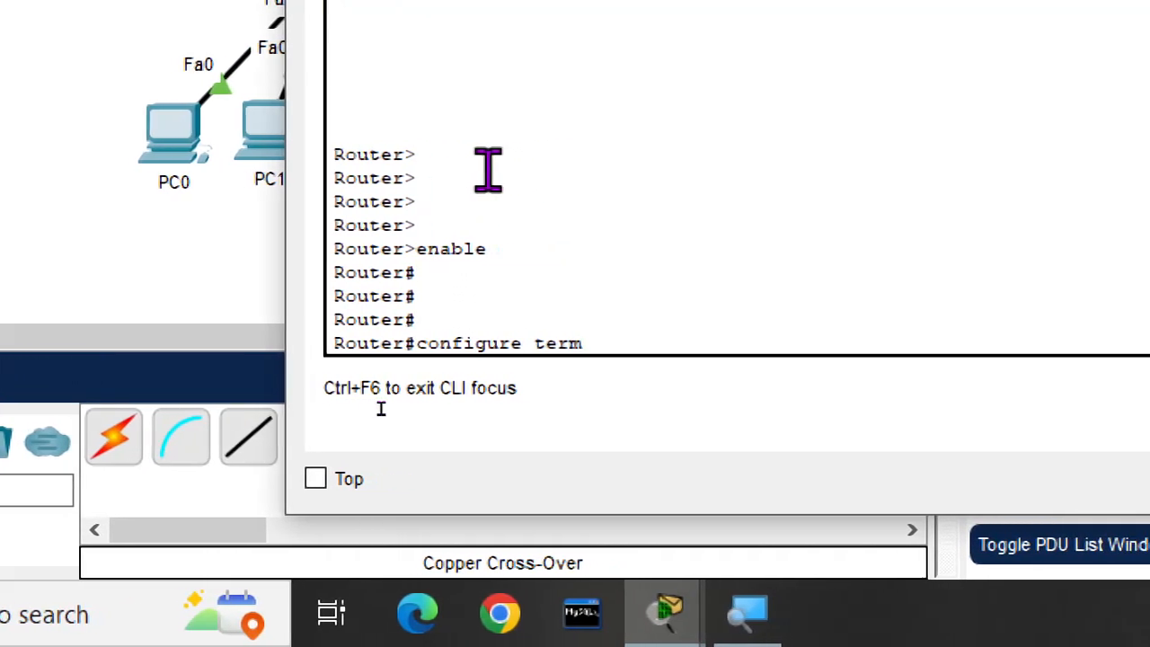
type("inal")
key("Return")
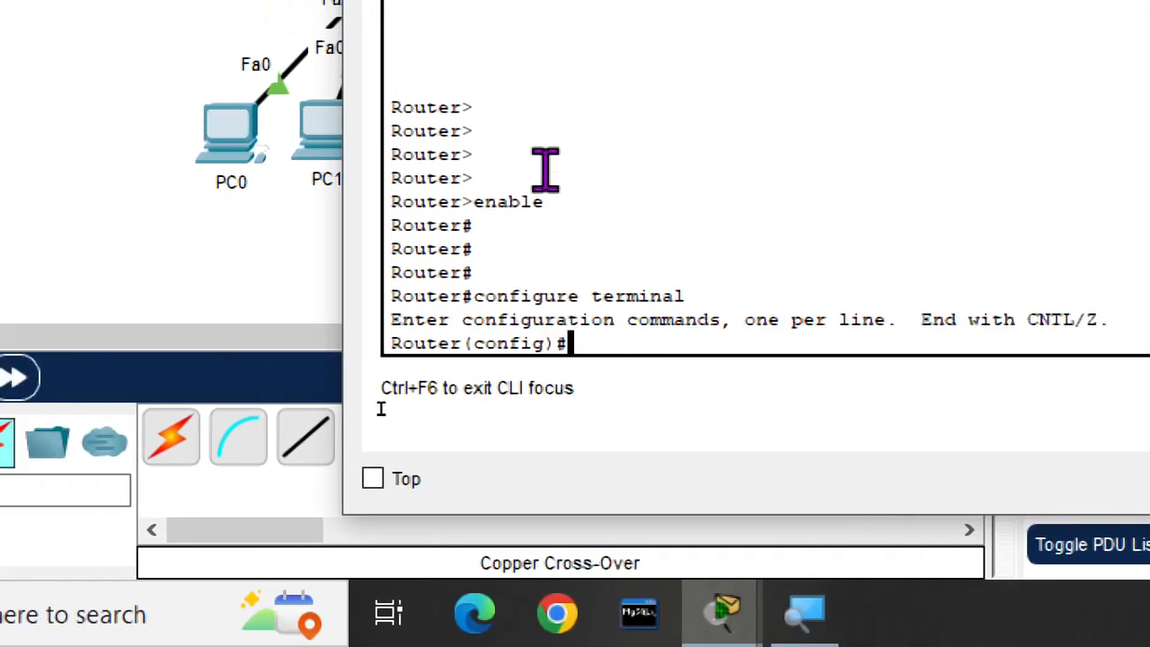
key("Return")
key("Return")
key("Return")
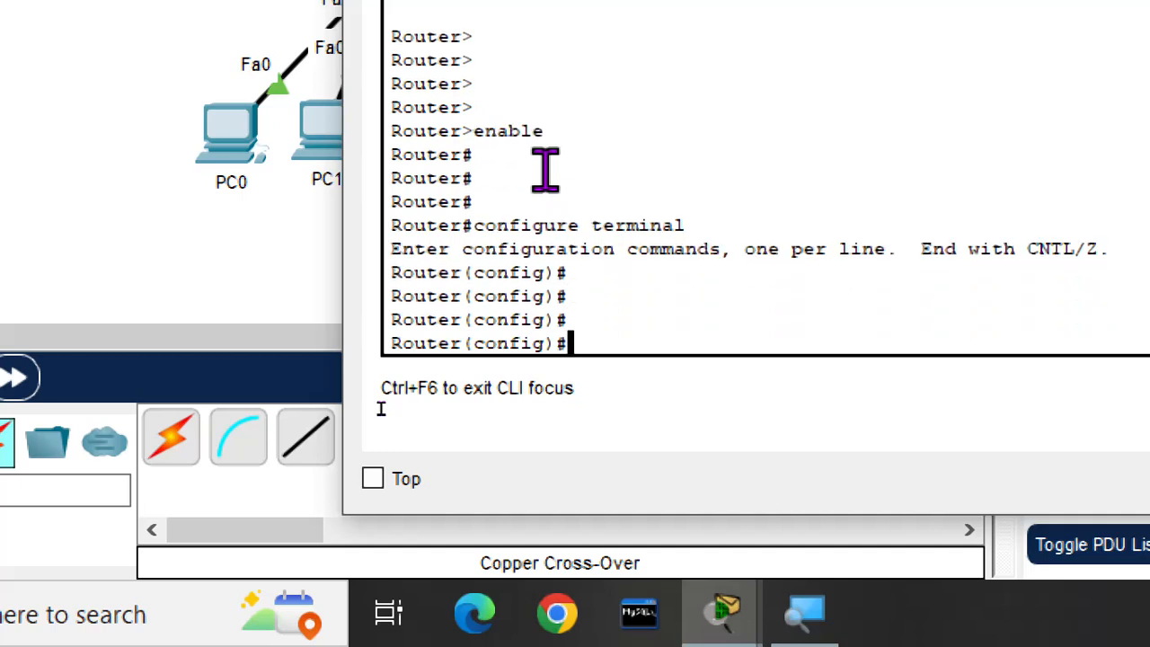
Enter Router0's static route command with ip route, destination network 198.162.2.0 and mask 255.255.255.0.
type("ip rou")
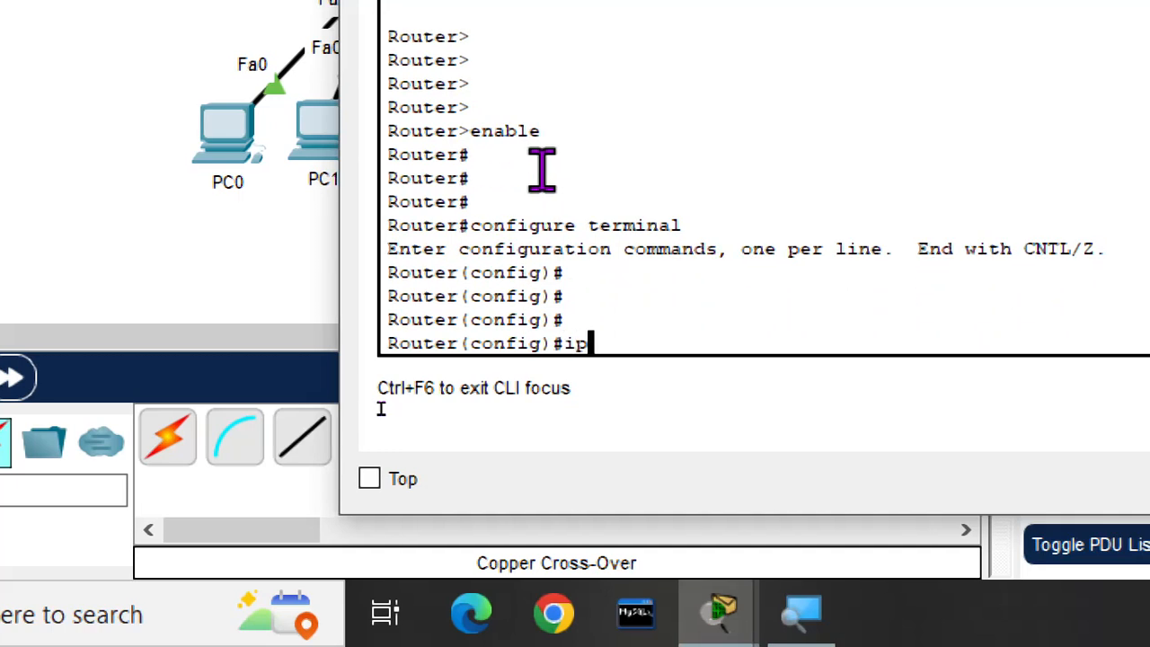
type("te")
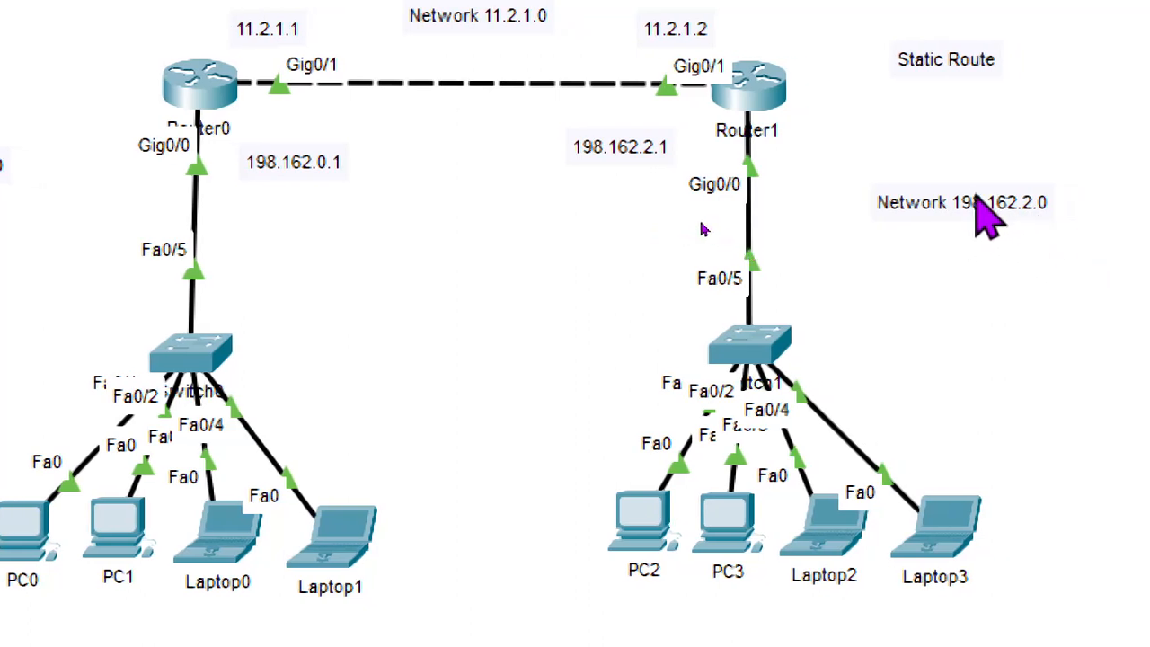
left_click(176, 82)
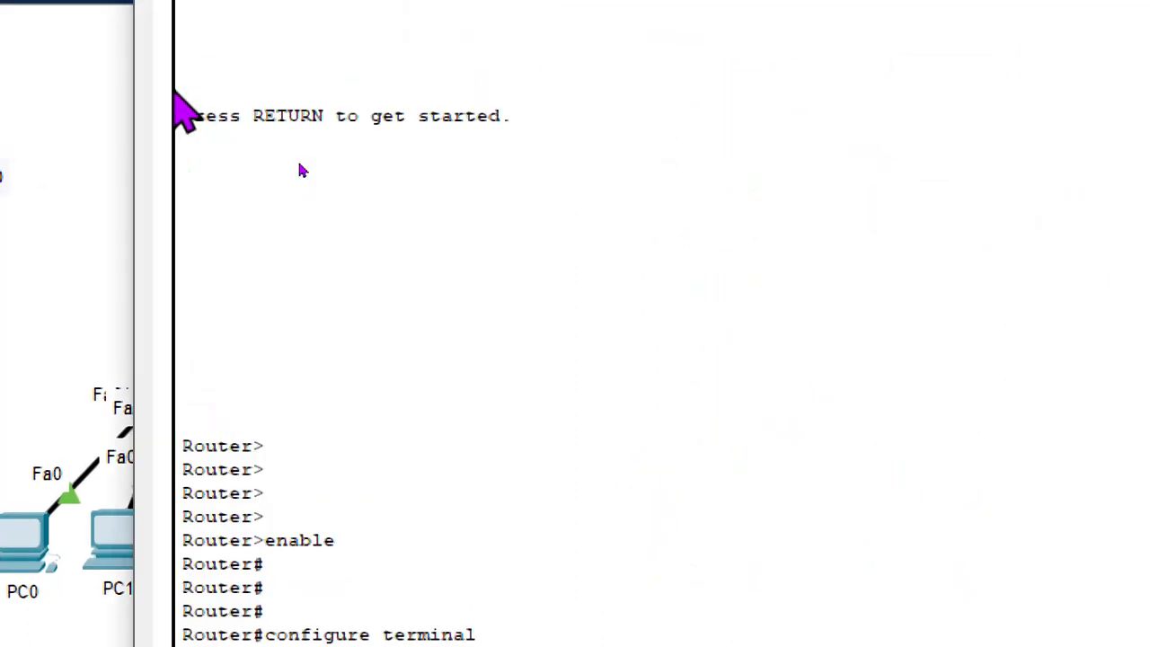
key("Return")
key("Return")
key("Return")
key("Return")
type("ip route ")
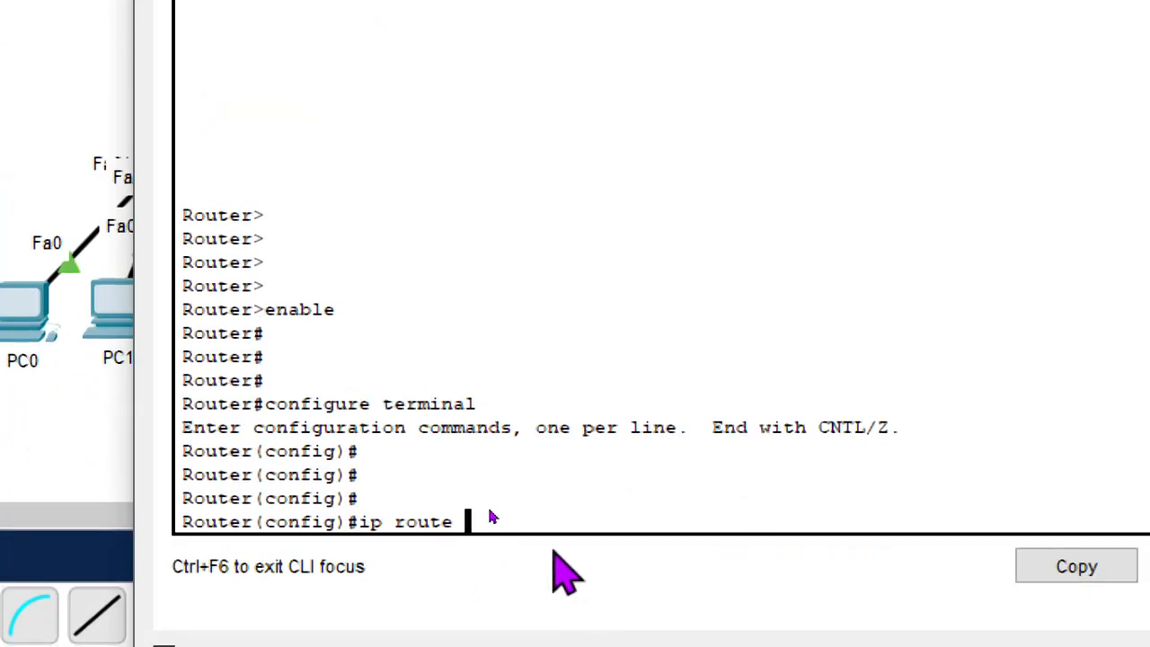
type("198")
type(".162")
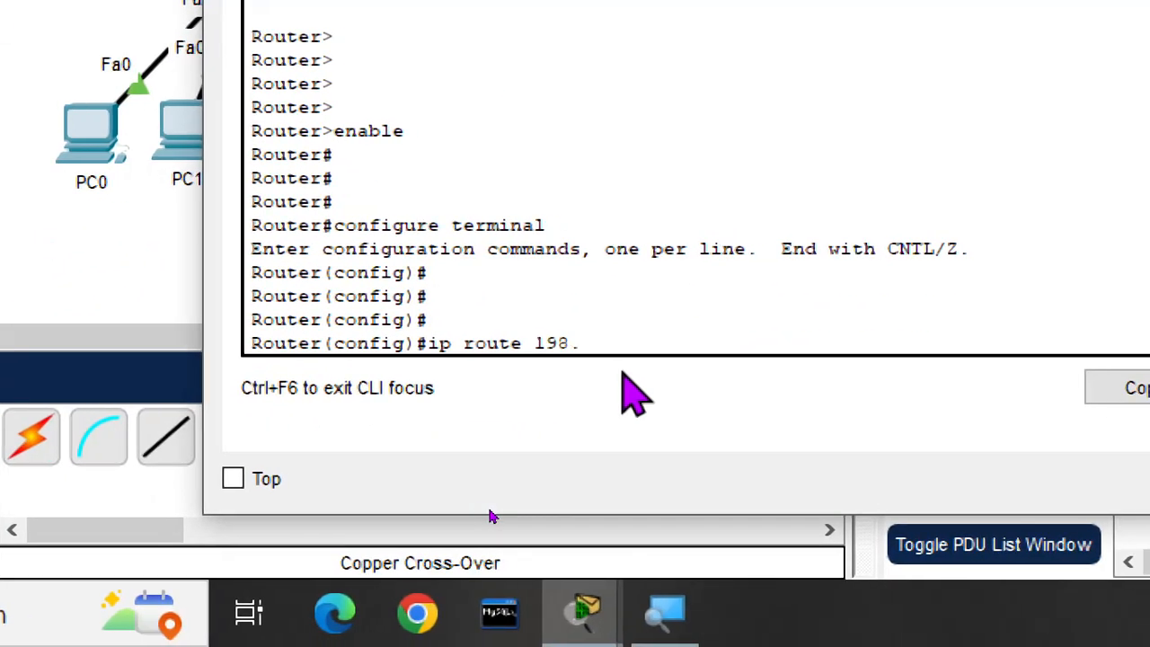
type(".")
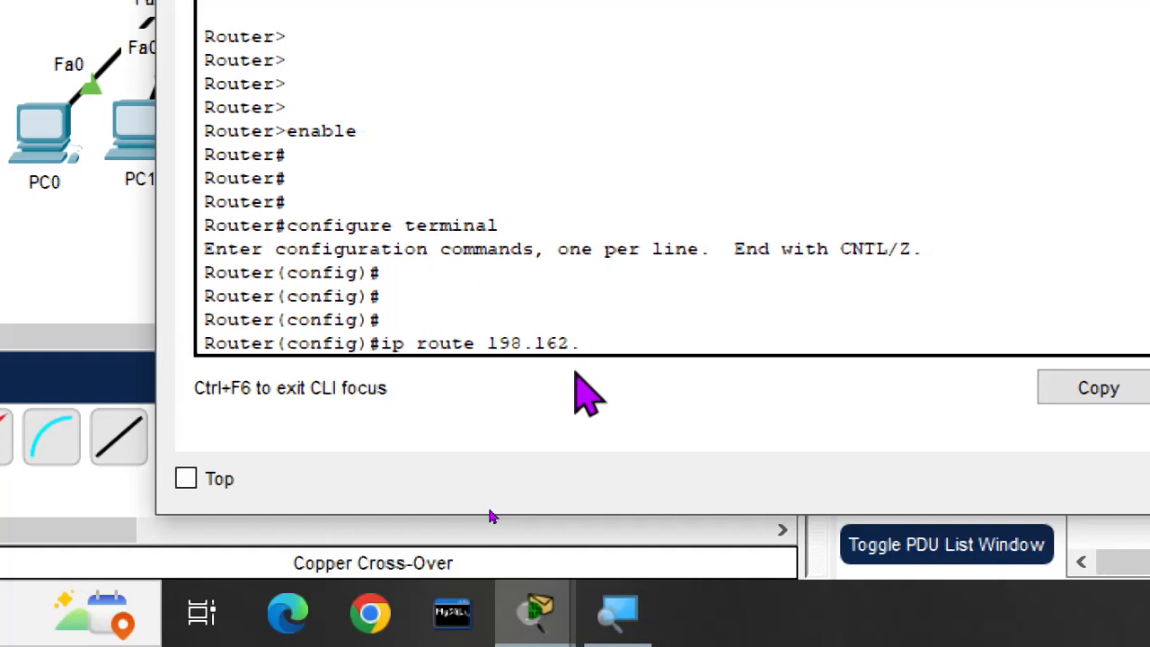
type("2.0")
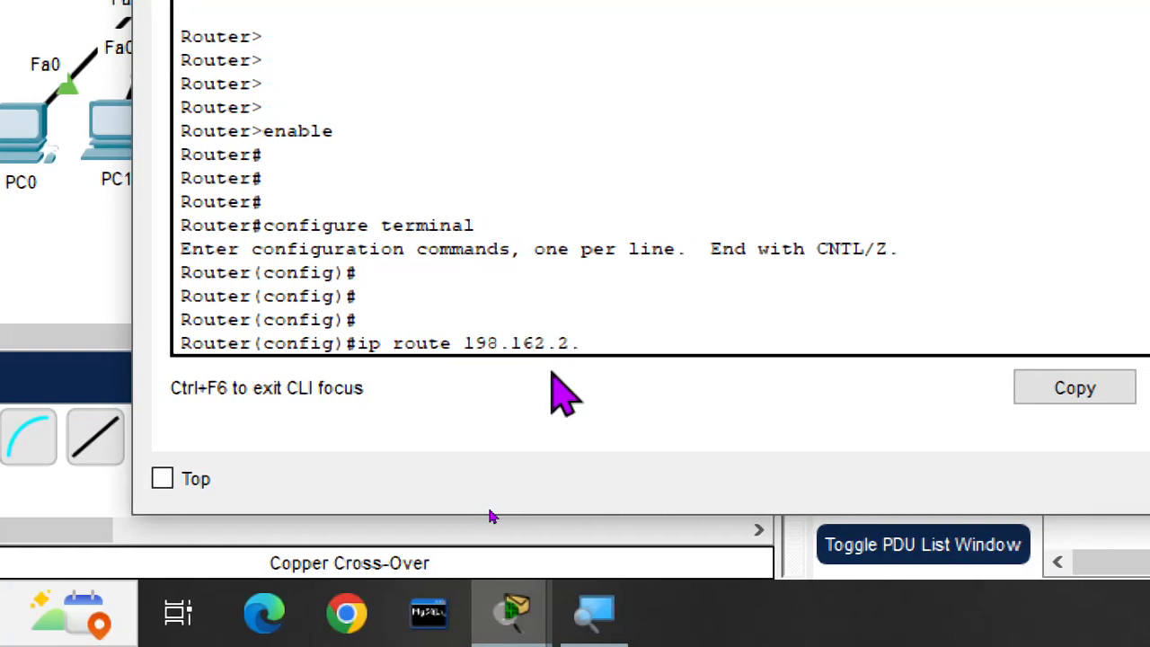
type(" 255")
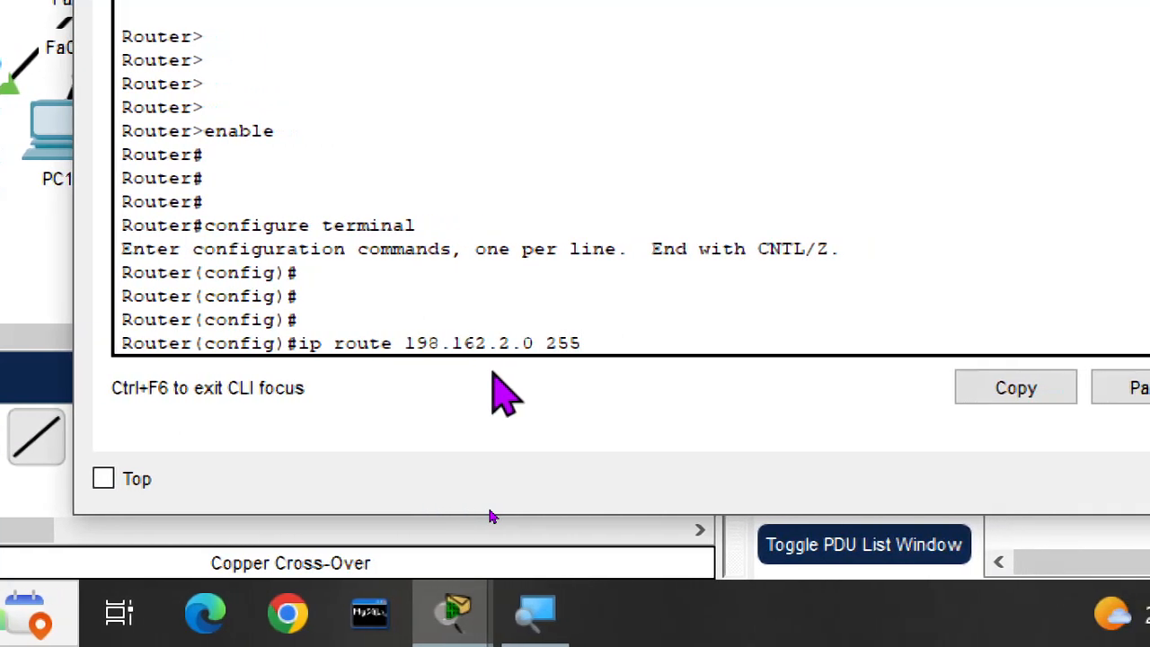
type(".255")
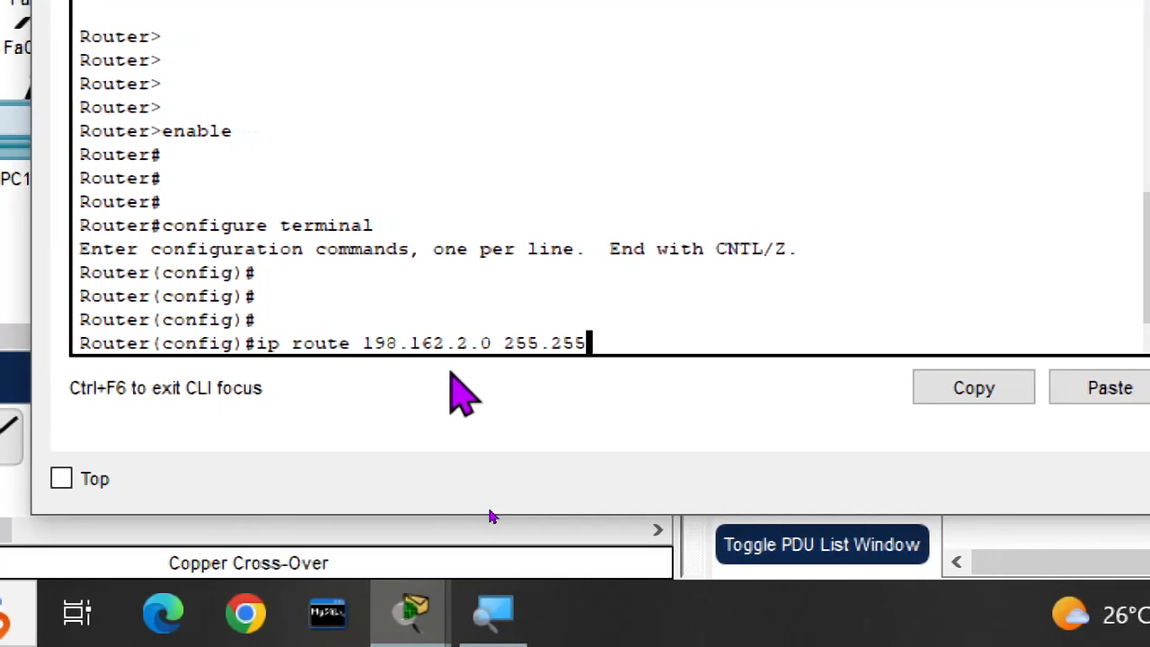
type(".255.0")
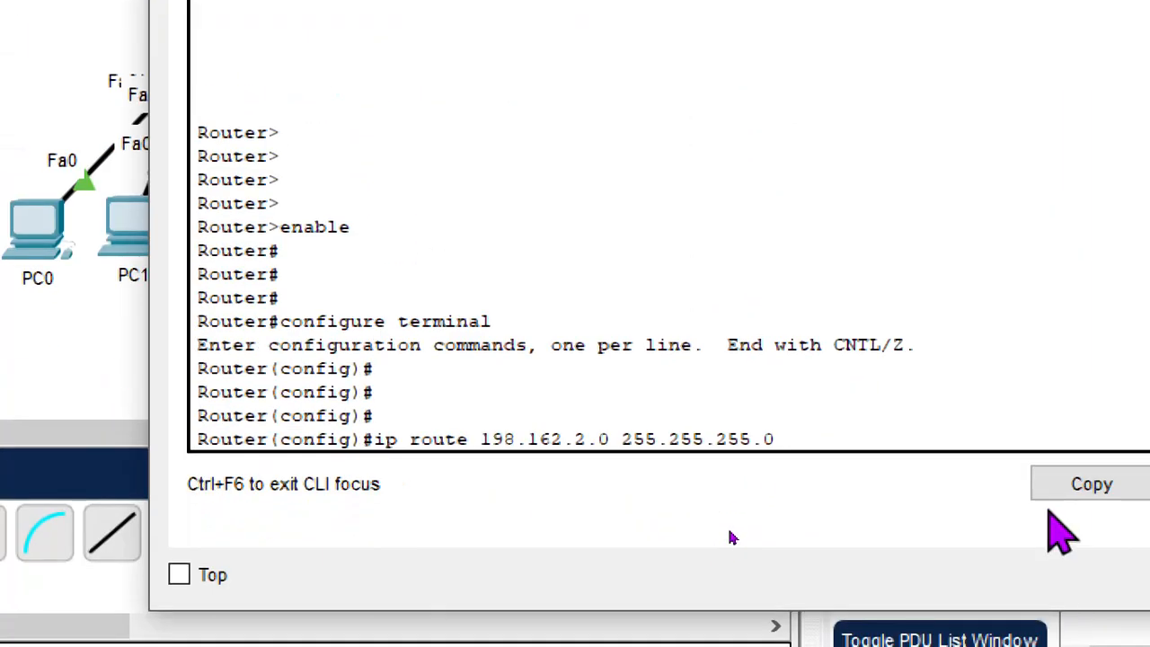
Complete Router0's static route with next hop 11.2.1.2, Router1's address on the link between the routers, and run it.
type("11")
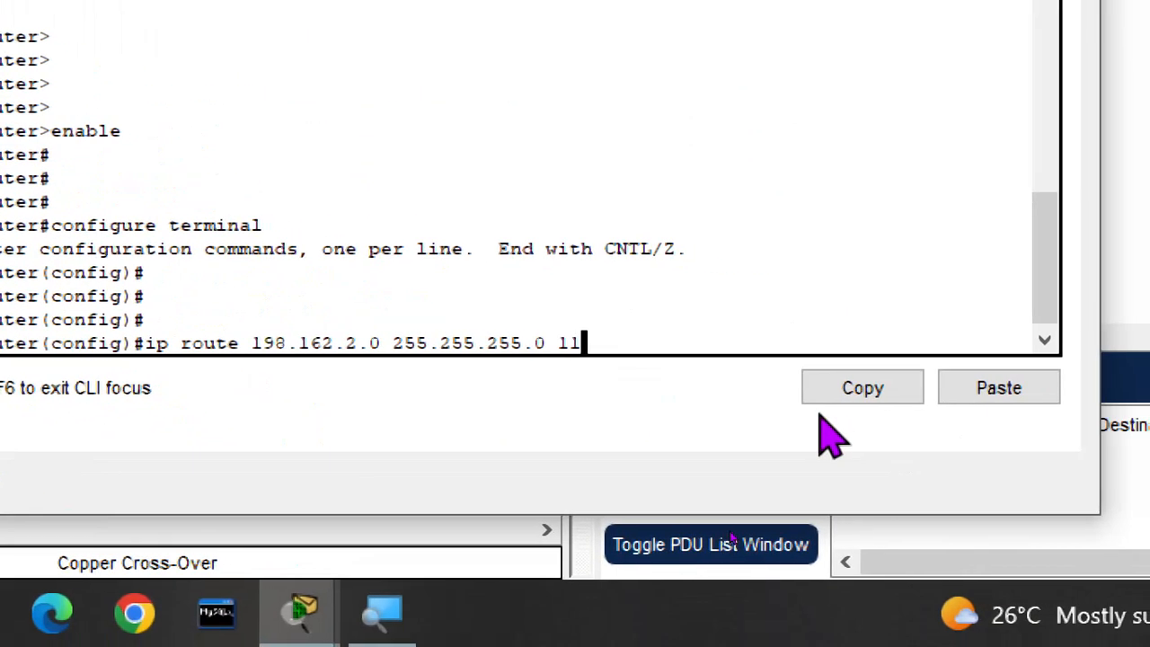
type(".2.1.")
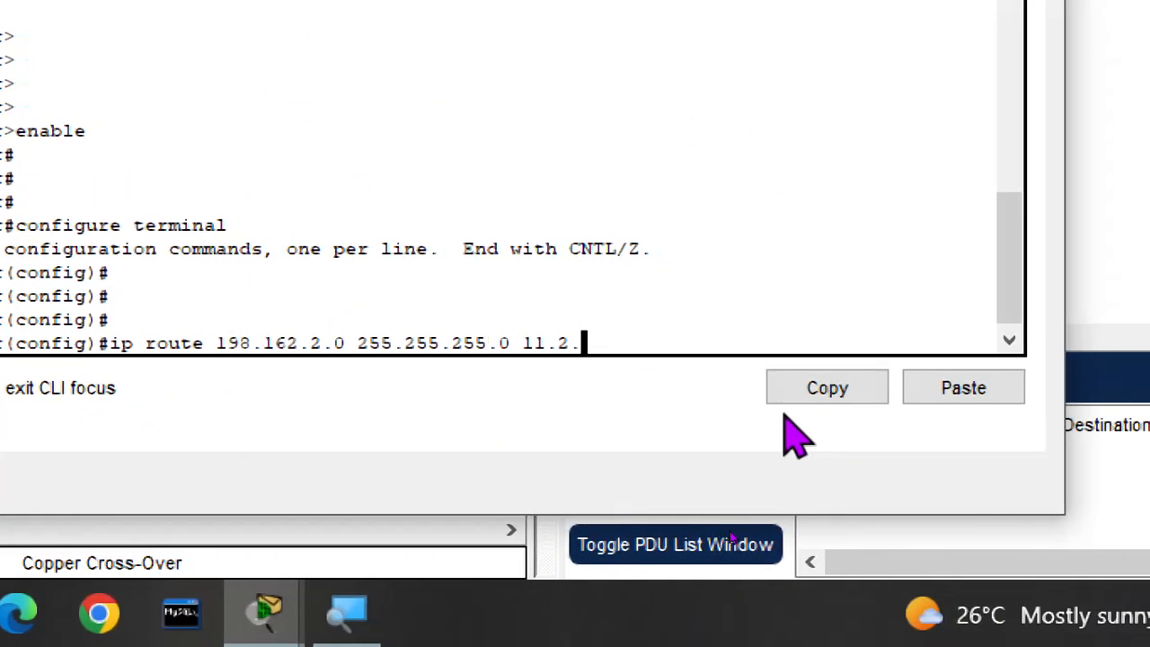
type("2")
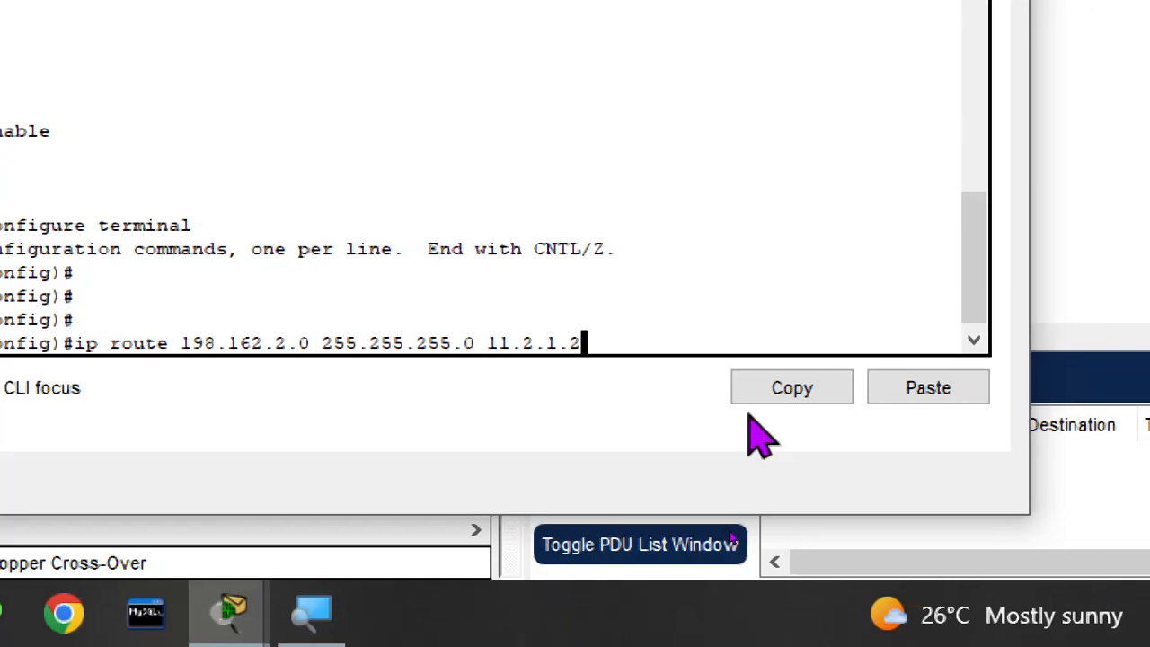
key("Return")
key("Return")
key("Return")
key("Return")
Leave global configuration mode on Router0 with exit.
type("exi")
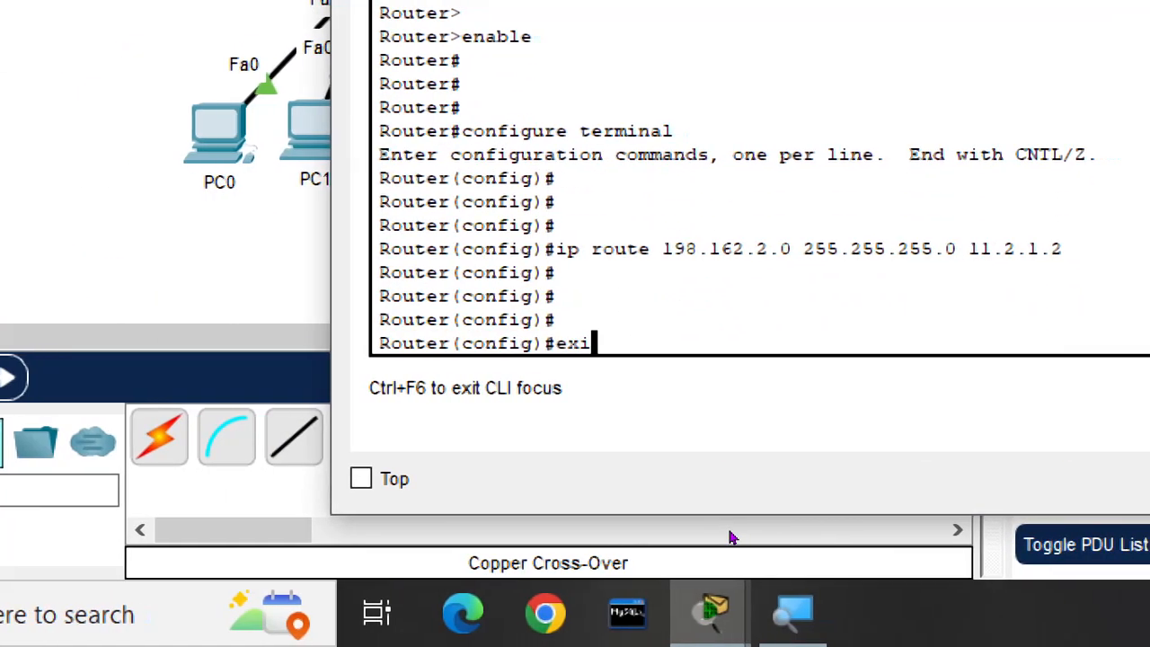
type("t")
key("Return")
key("Return")
key("Return")
key("Return")
key("Return")
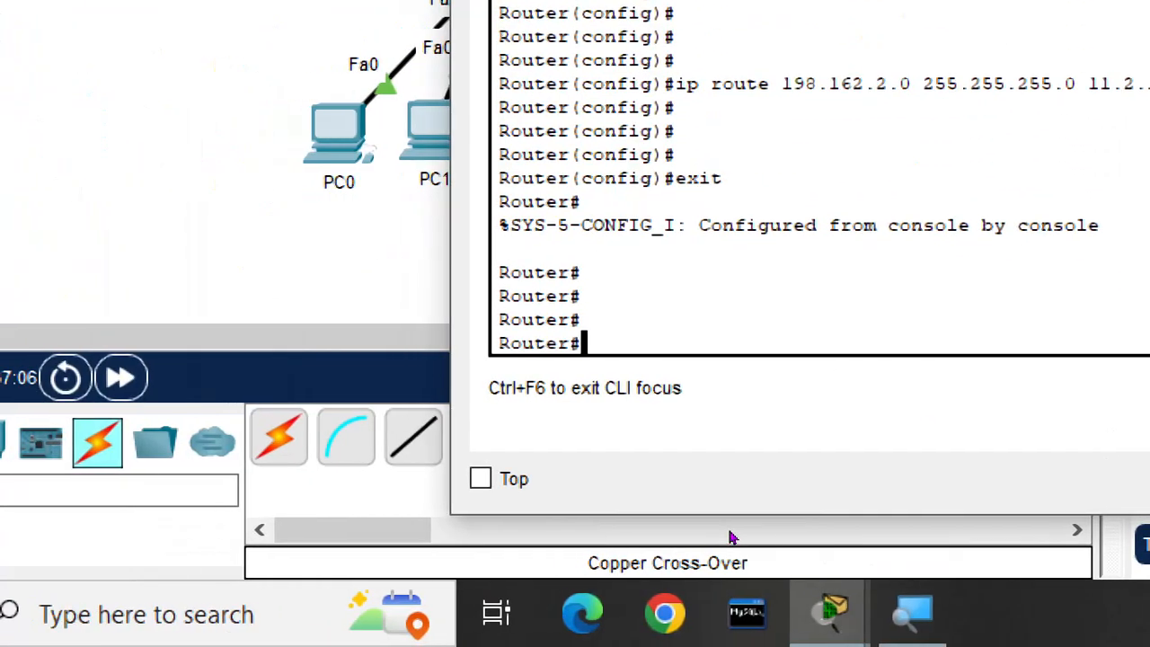
key("Return")
Save Router0's configuration with copy running-config startup-config and close its window.
type("copy ")
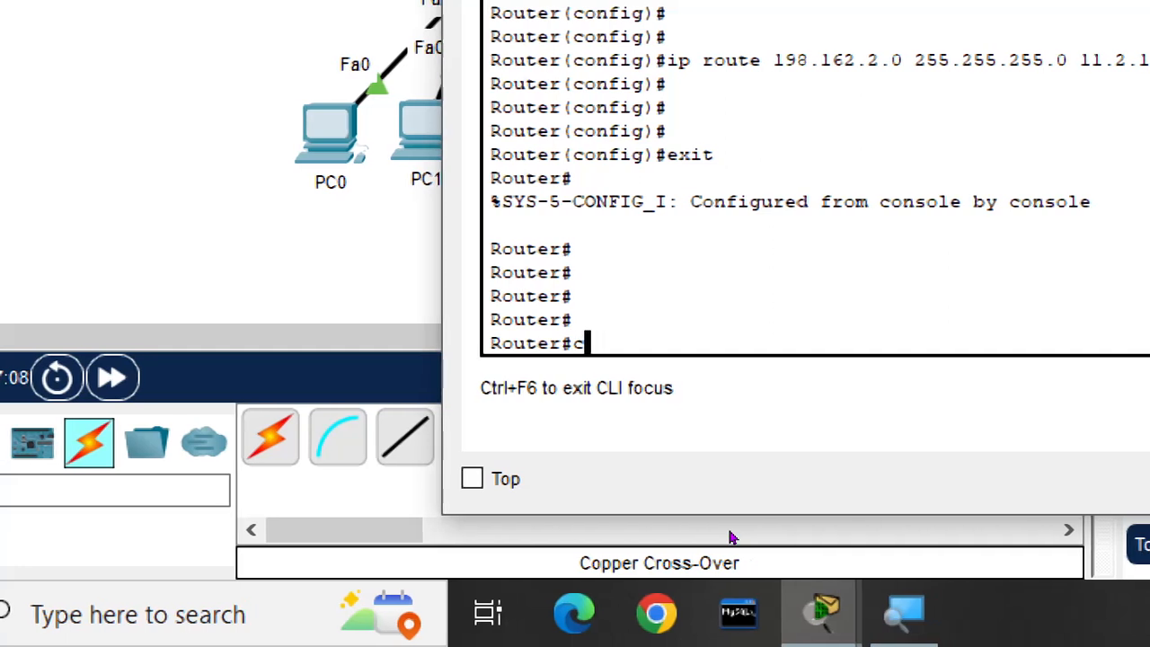
type("ru")
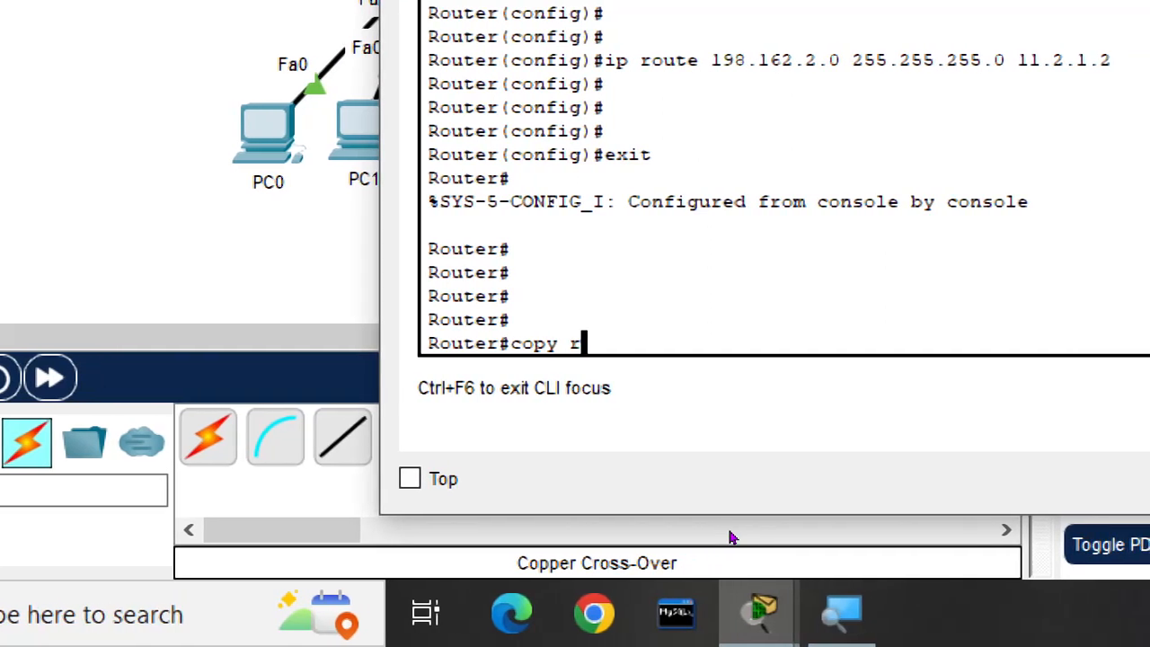
key("Tab")
type("st")
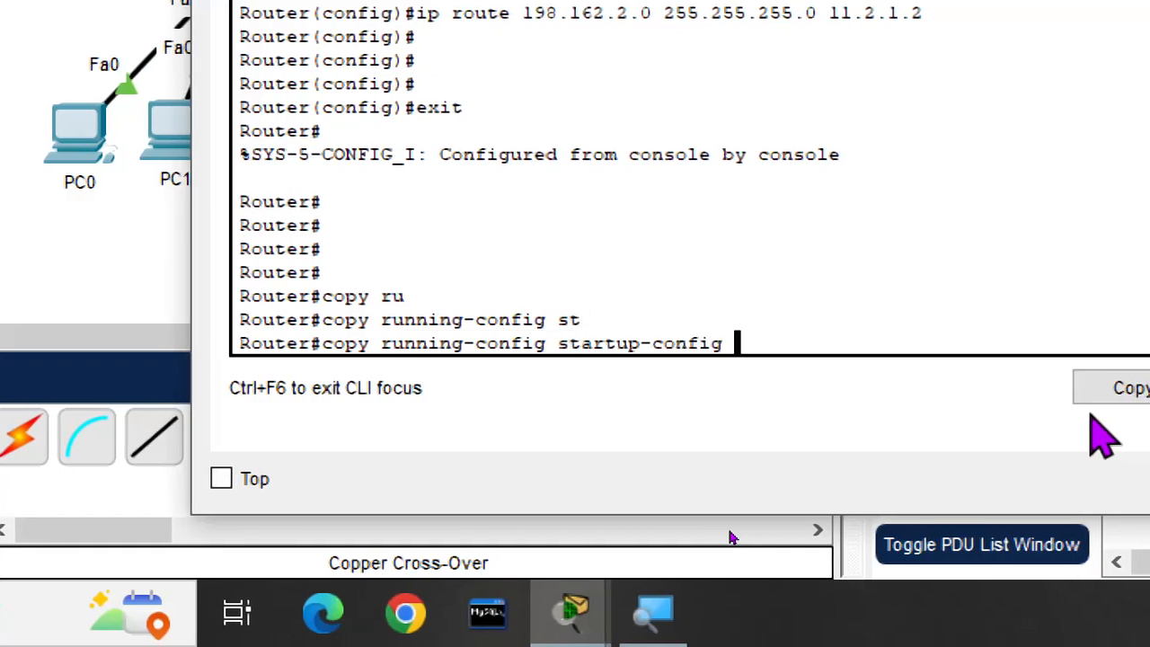
key("Tab")
key("Return")
key("Return")
key("Return")
key("Return")
key("Return")
key("Return")
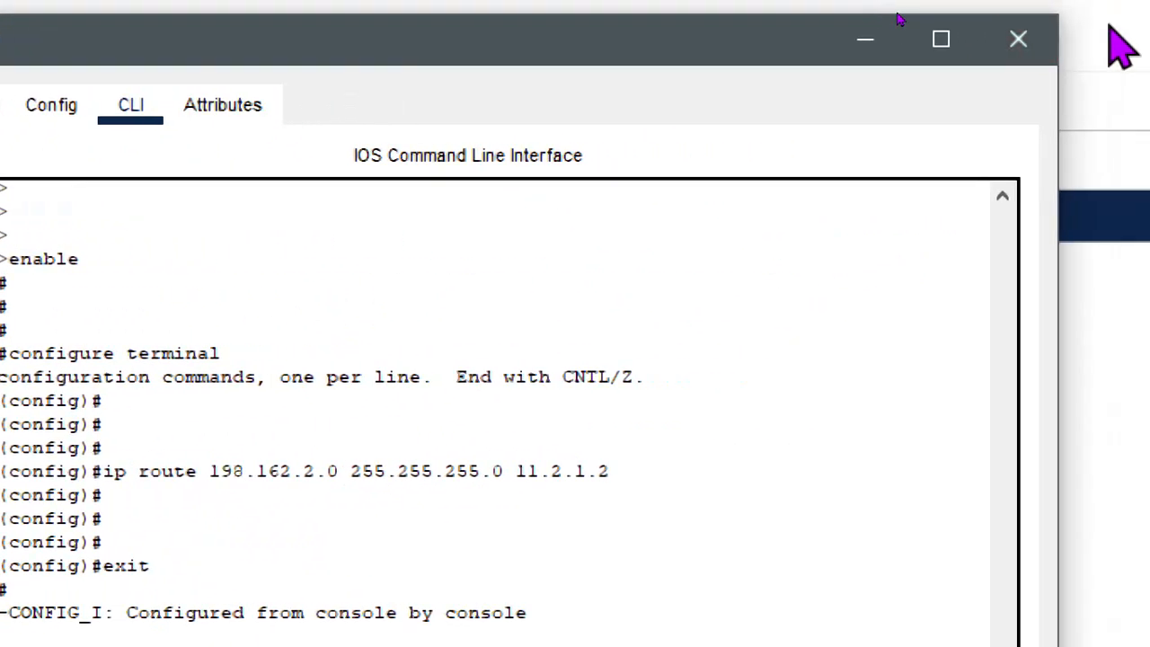
left_click(1011, 40)
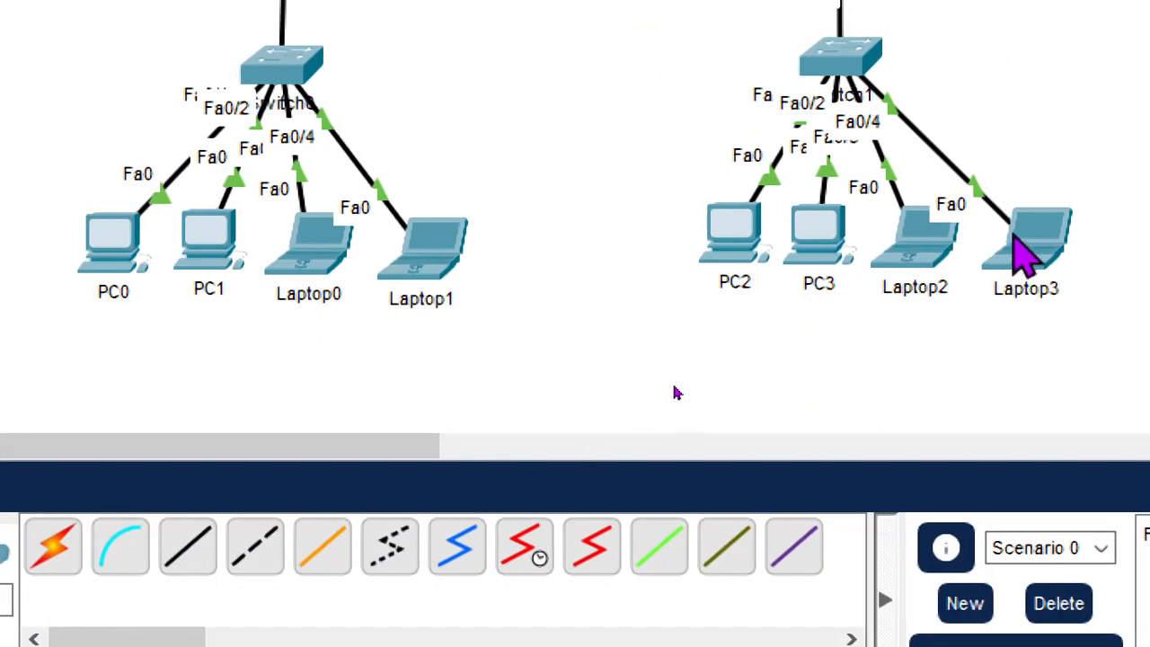
Check Laptop3's IP address, view PC0's IP configuration and close it.
mouse_move(1042, 252)
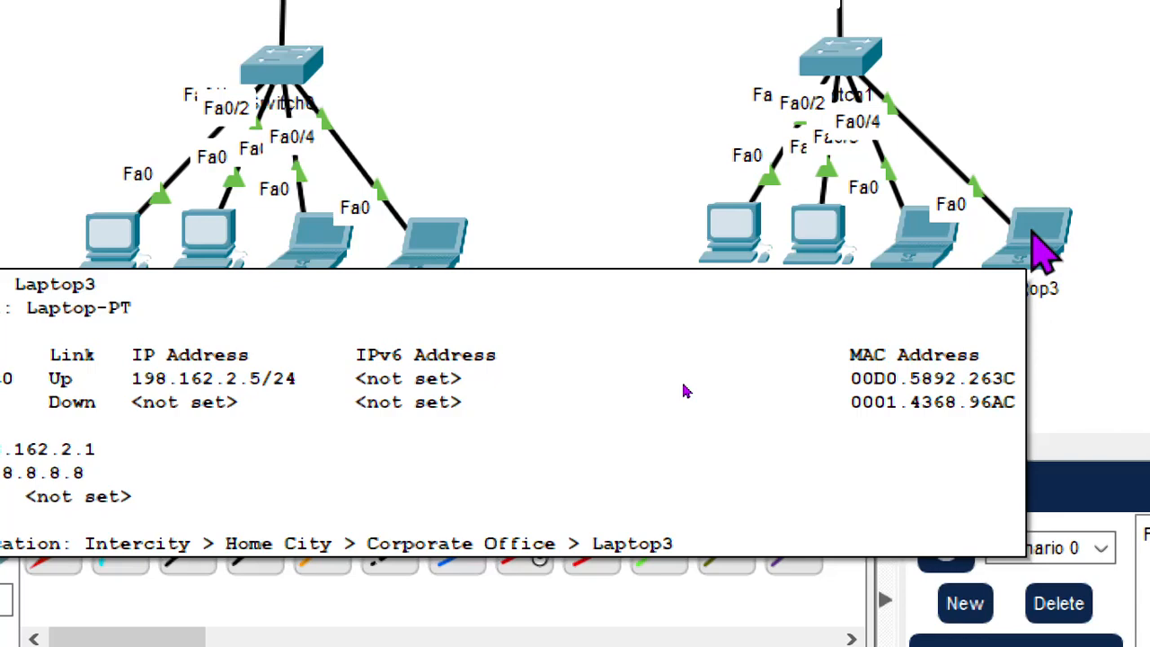
left_click(109, 244)
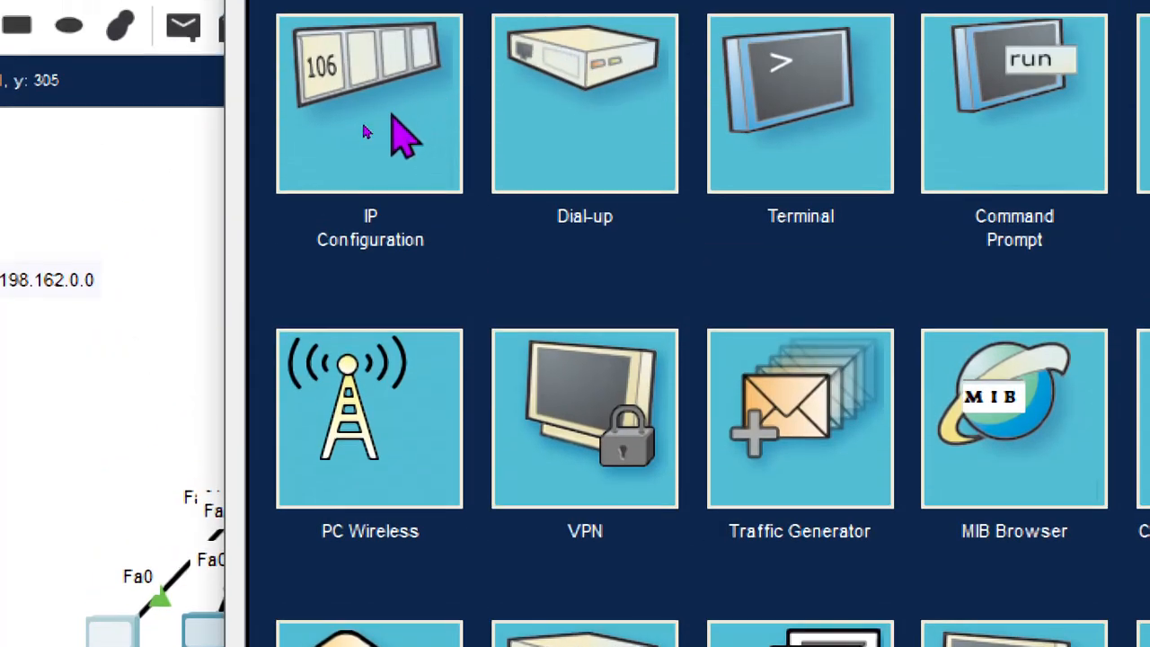
left_click(363, 132)
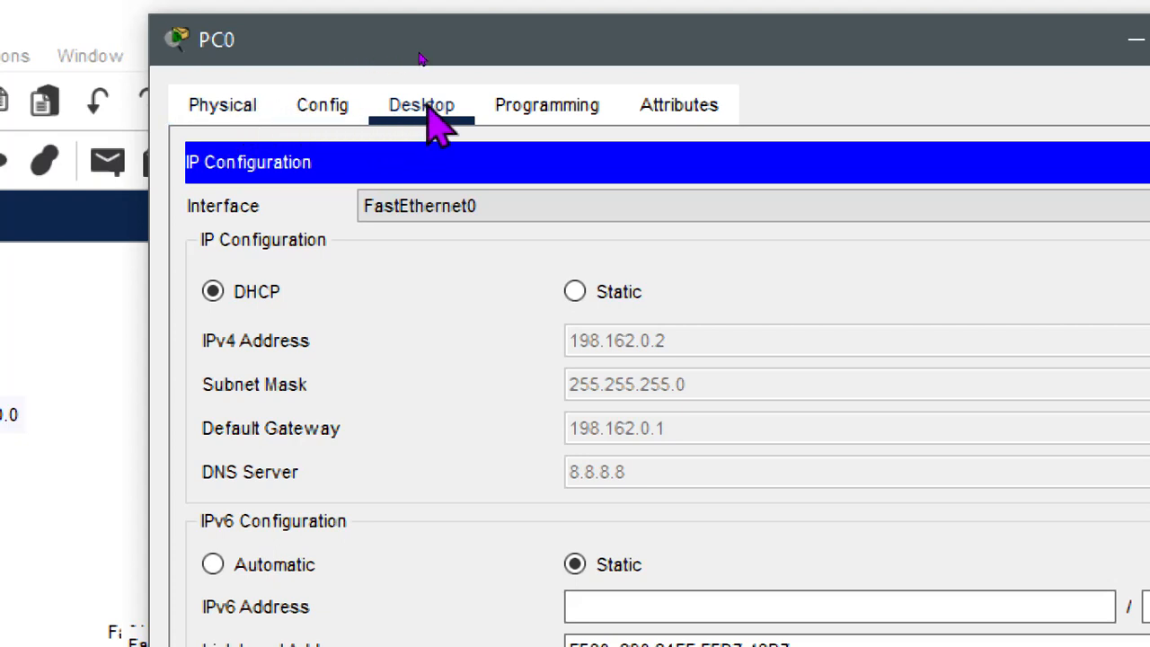
left_click(1046, 162)
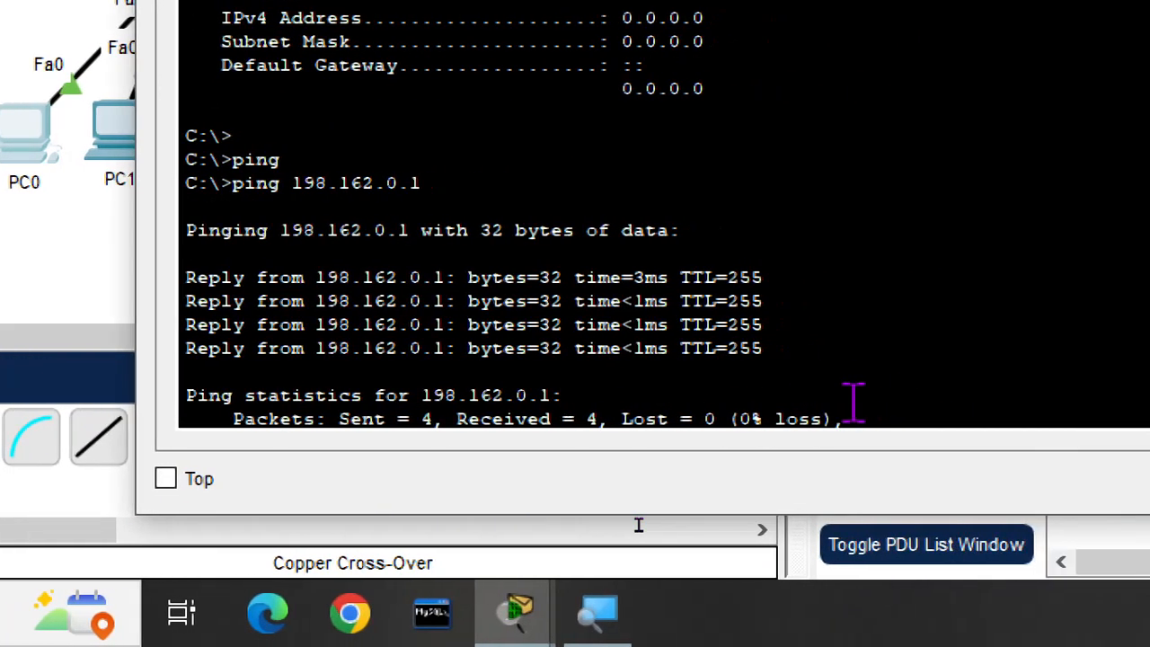
Ping Laptop3 at 198.162.2.5 from PC0's command prompt to test the route between the networks.
key("Return")
key("Return")
key("Return")
key("Return")
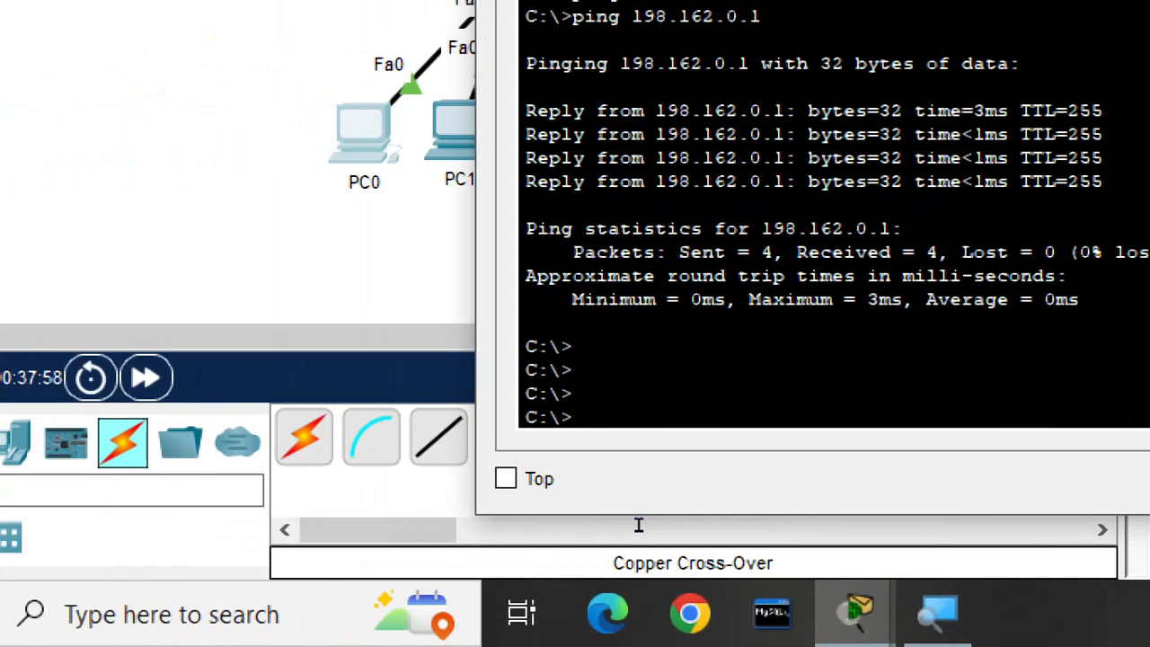
type("ping ")
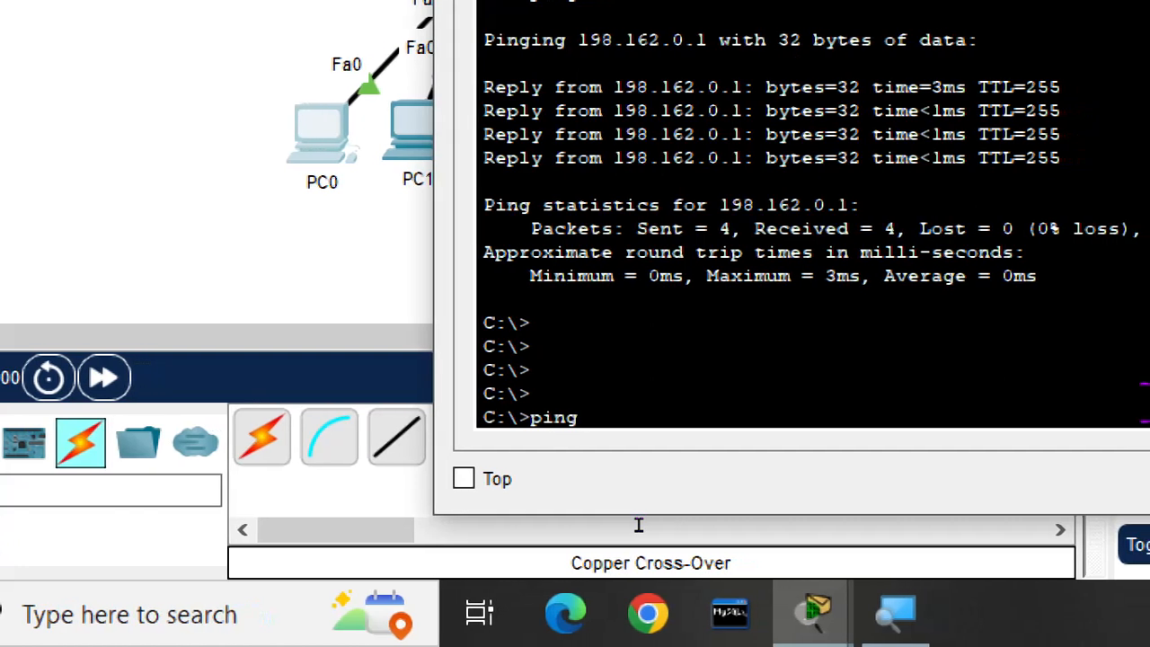
type("198")
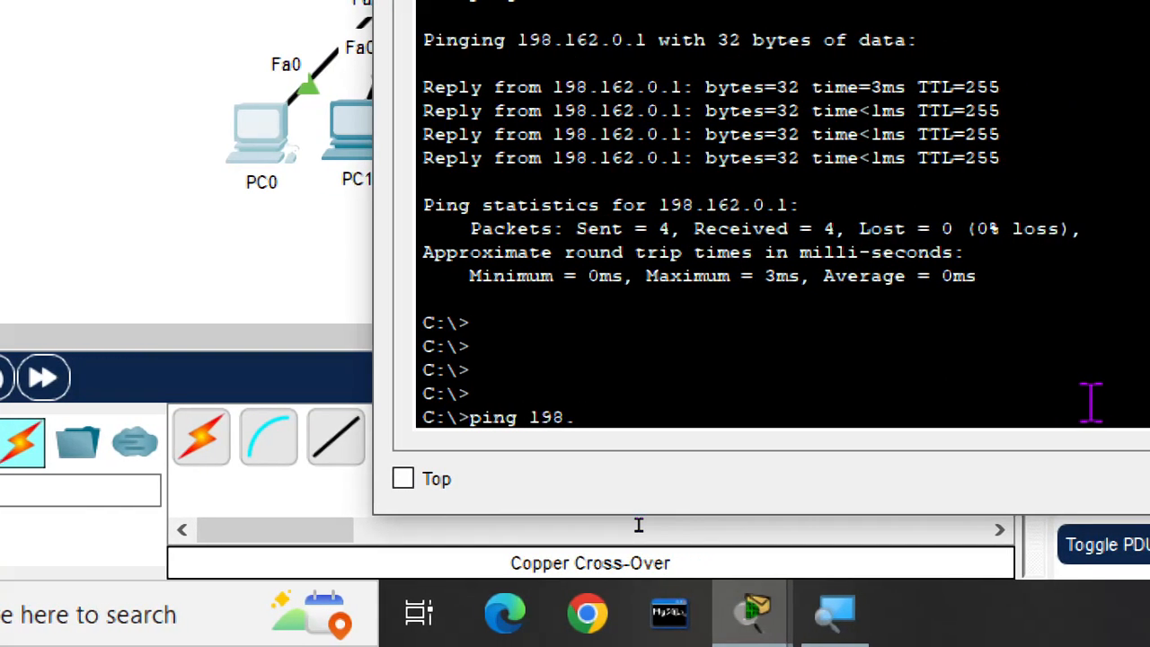
type(".162.")
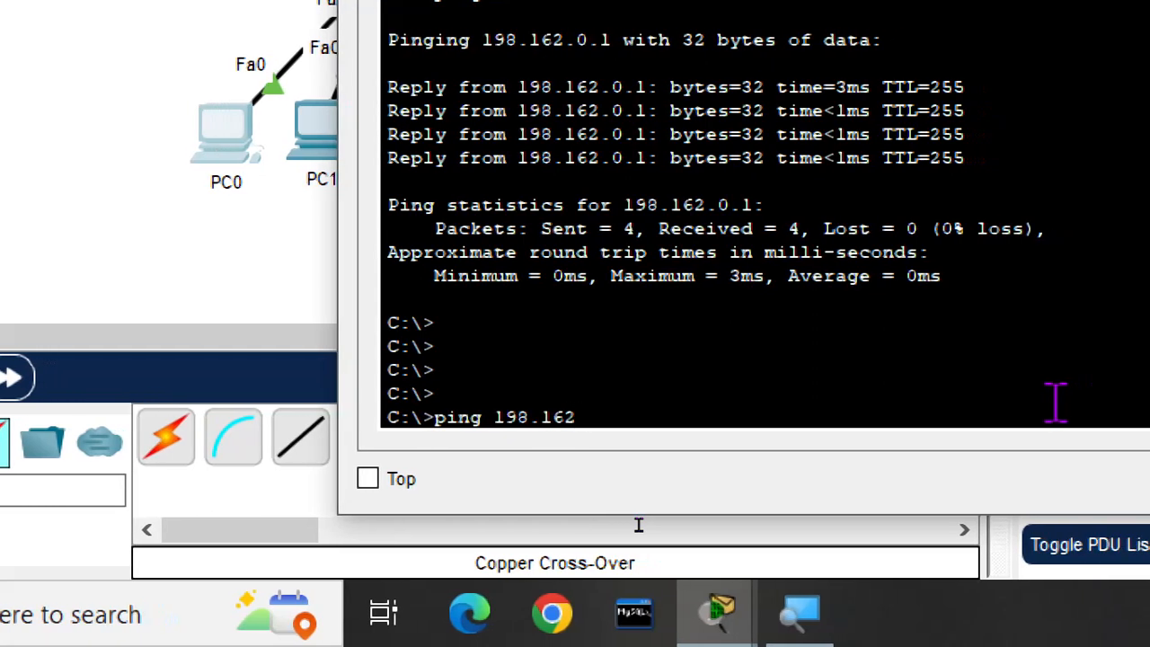
type("2.")
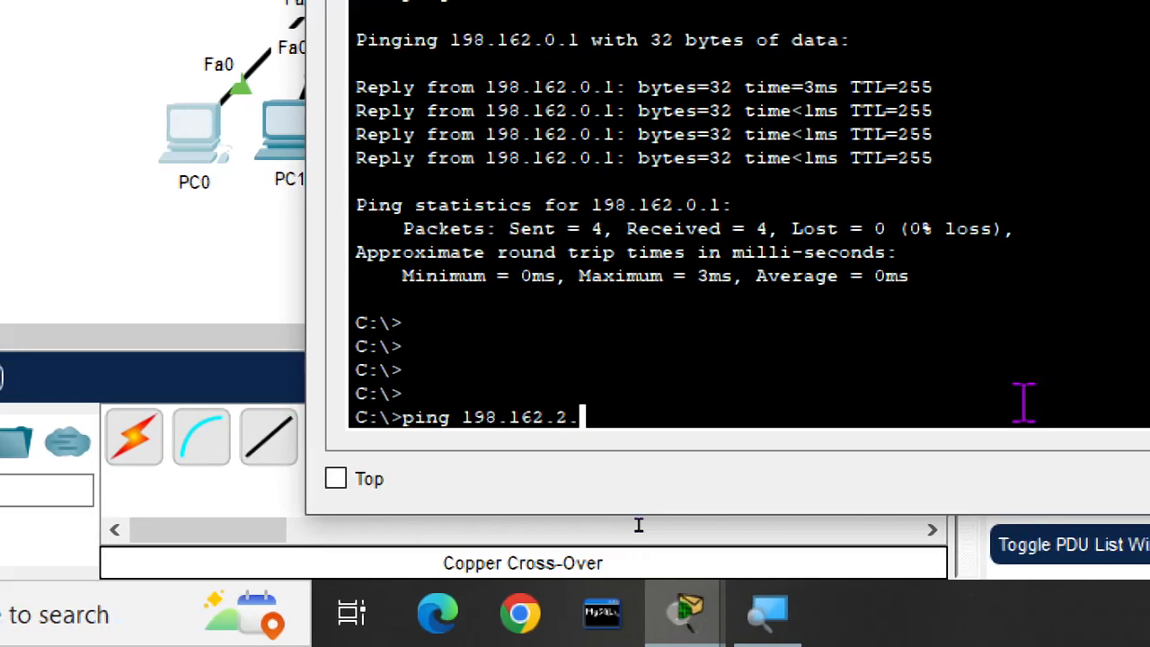
type("5")
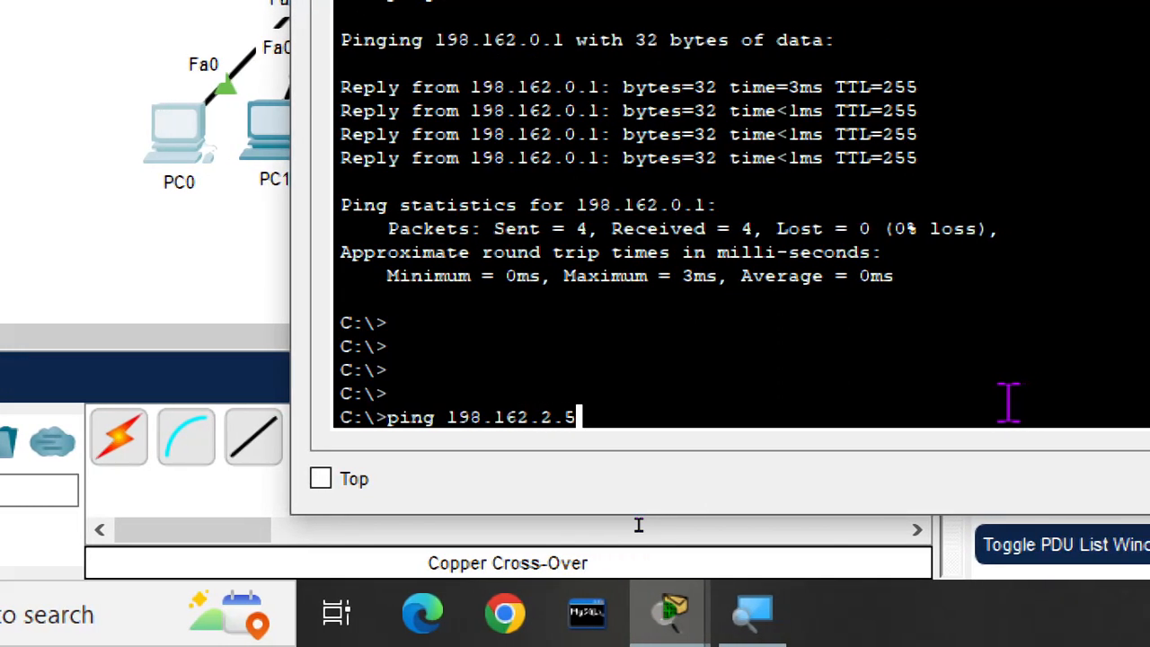
key("Return")
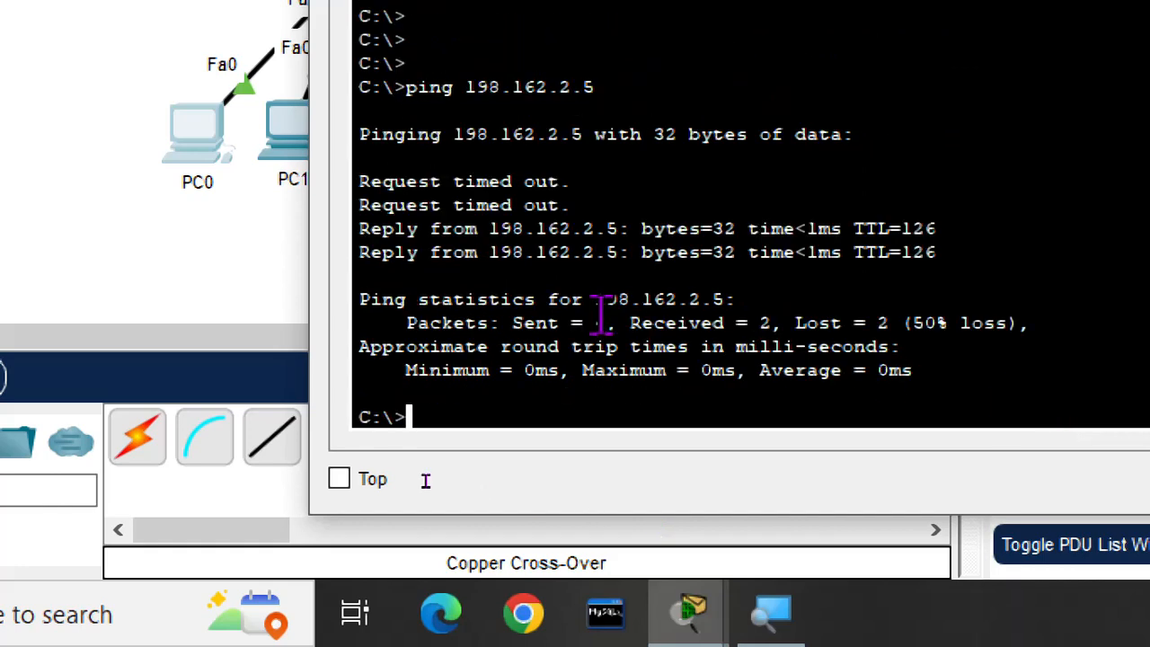
Examine the packet statistics and individual responses of the ping to Laptop3, and return to the command line.
left_click_drag(516, 319, 930, 319)
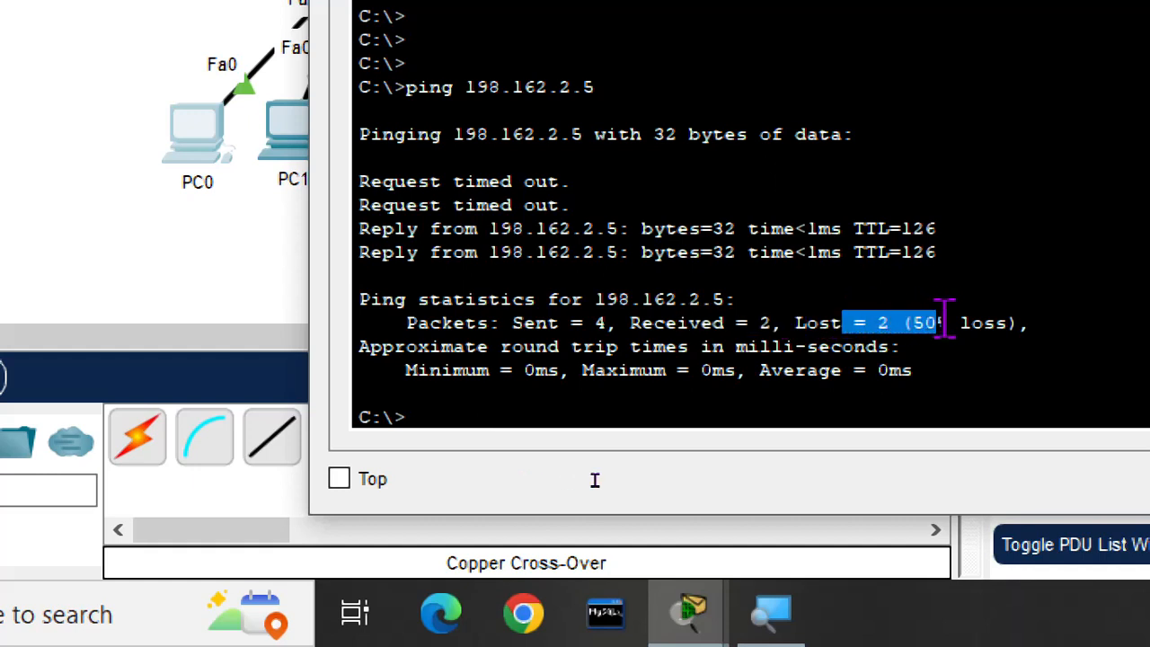
left_click(919, 319)
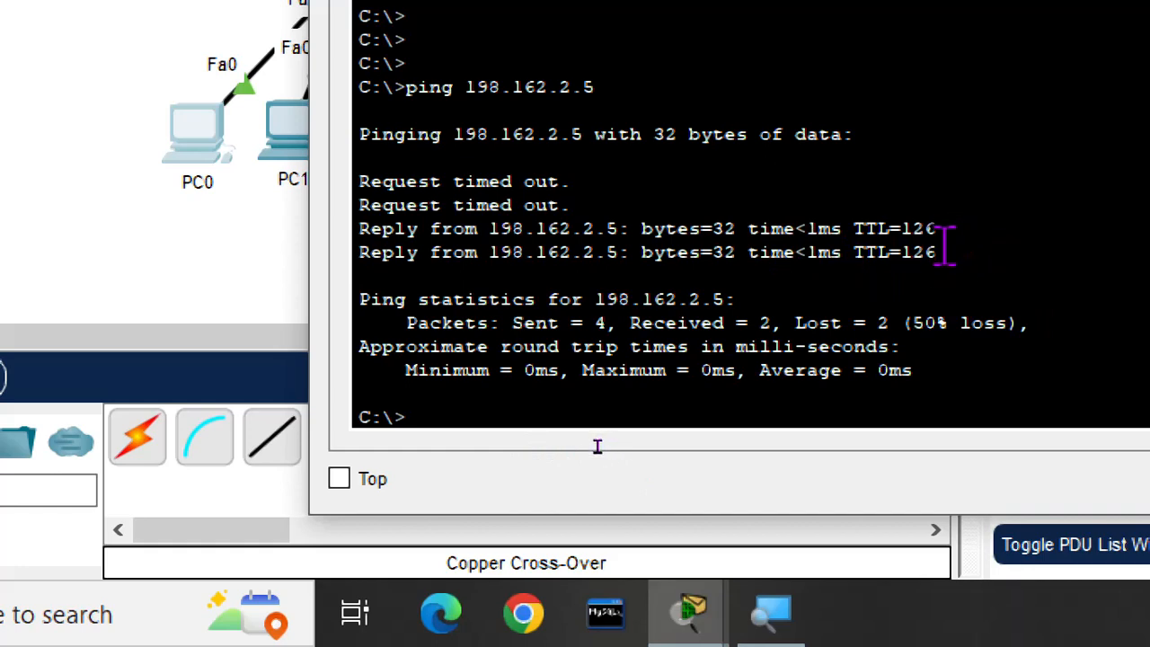
left_click_drag(570, 202, 364, 193)
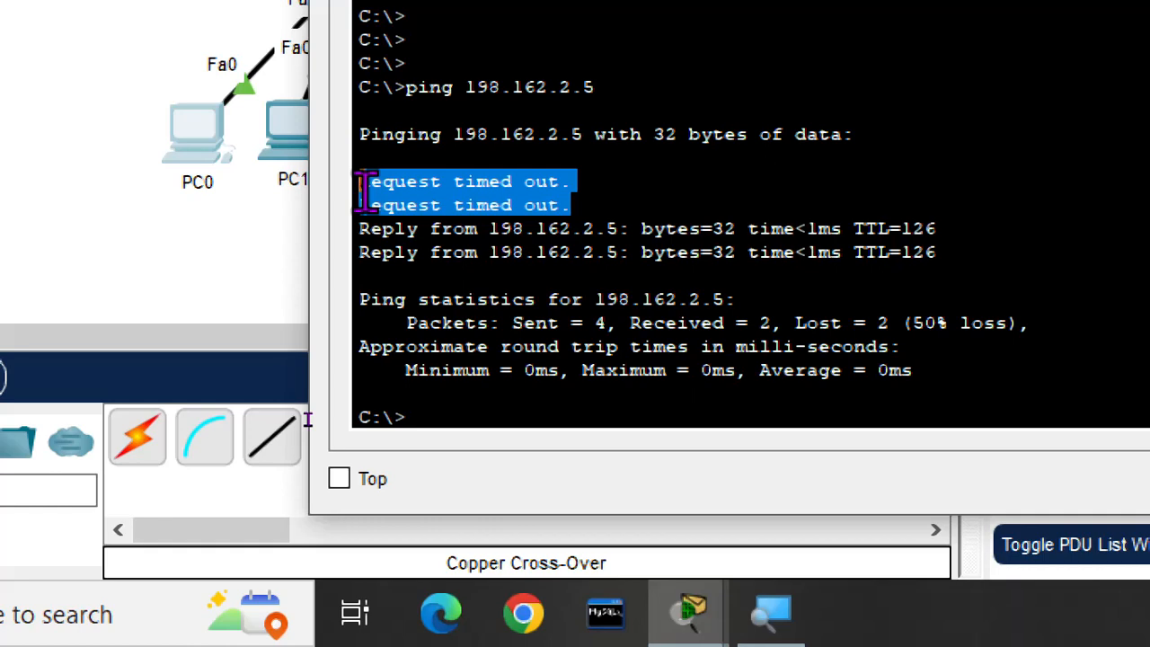
left_click_drag(363, 192, 358, 192)
left_click(418, 413)
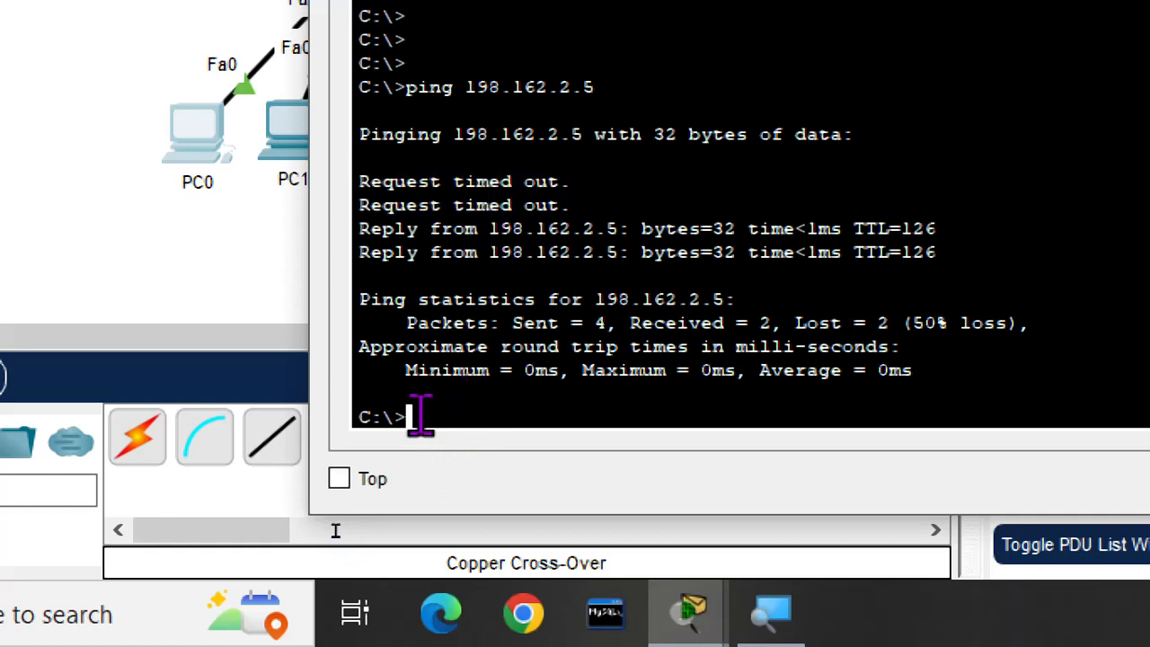
Repeat the ping to Laptop3 at 198.162.2.5 from PC0, review the sent and received packet counts, and close PC0's window.
key("Up")
key("Return")
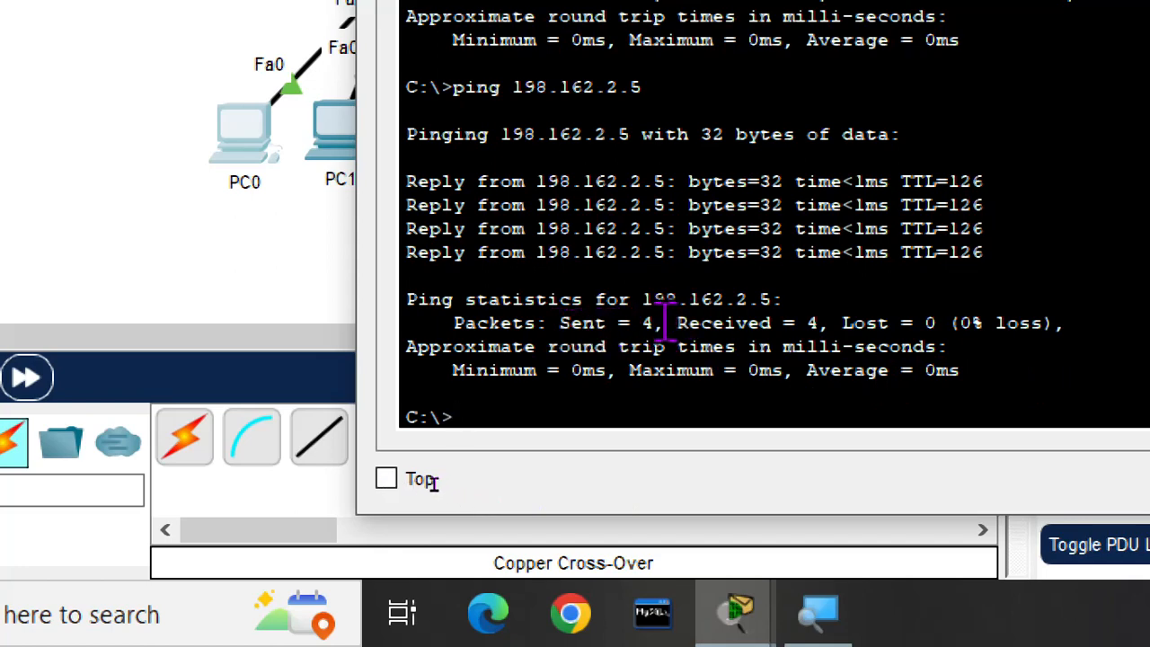
left_click_drag(666, 320, 552, 316)
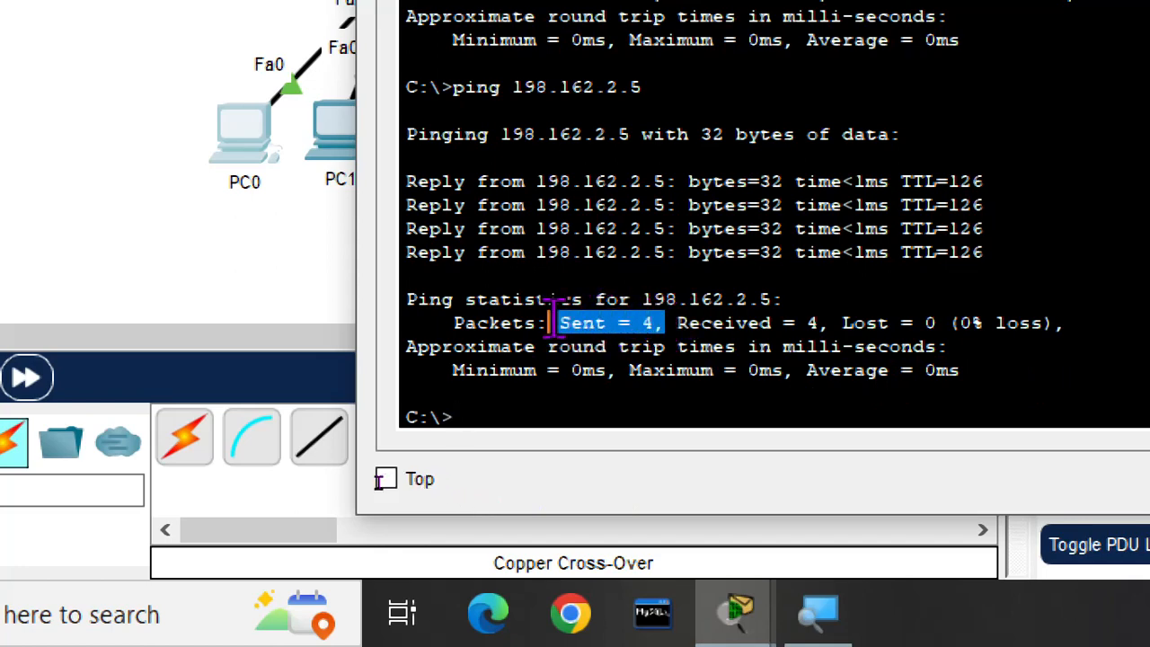
left_click_drag(838, 320, 676, 321)
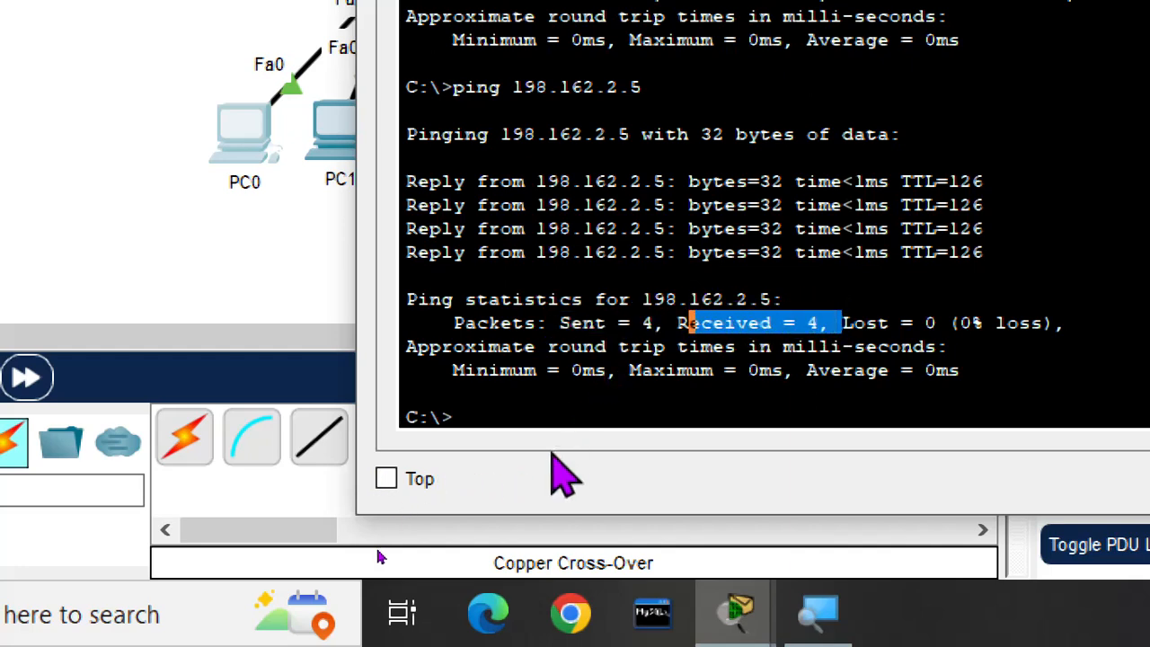
key("Up")
key("Return")
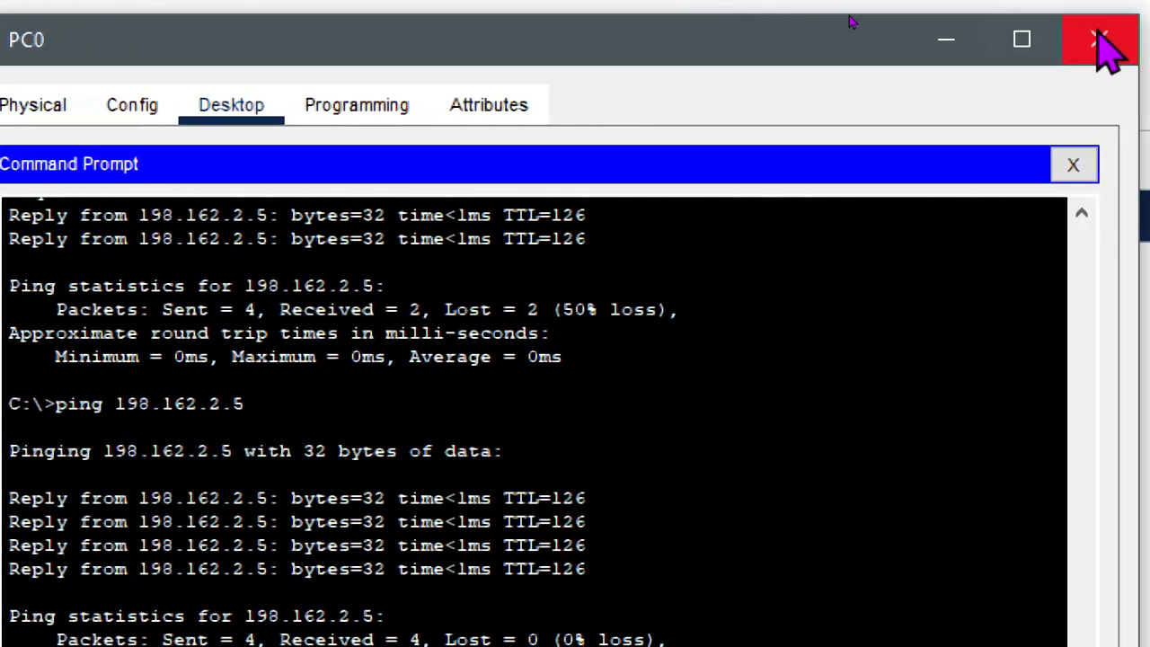
left_click(1112, 40)
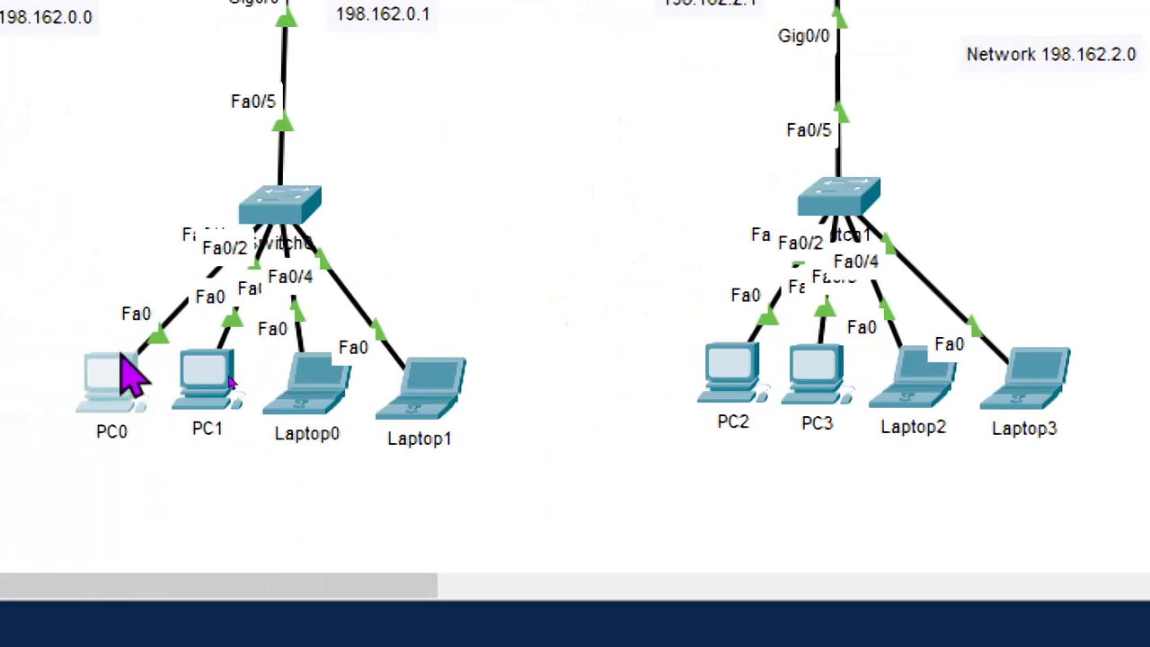
Check Laptop0's IP address and ping it at 198.162.0.4 from PC3's command prompt to test the reverse direction.
mouse_move(314, 413)
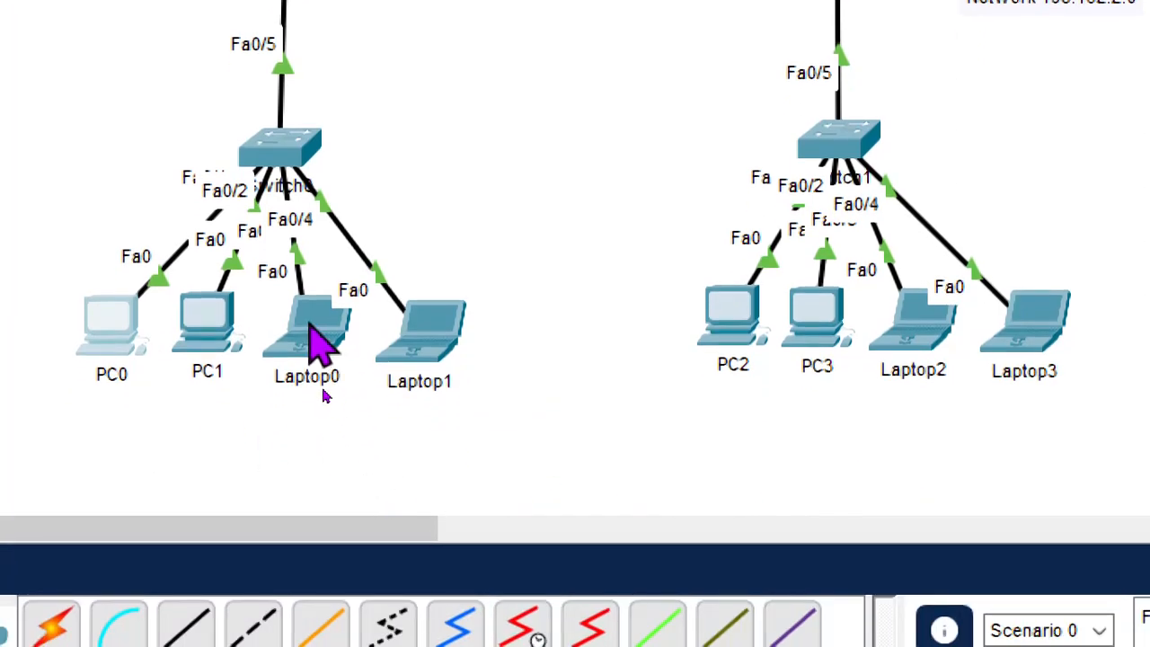
mouse_move(322, 391)
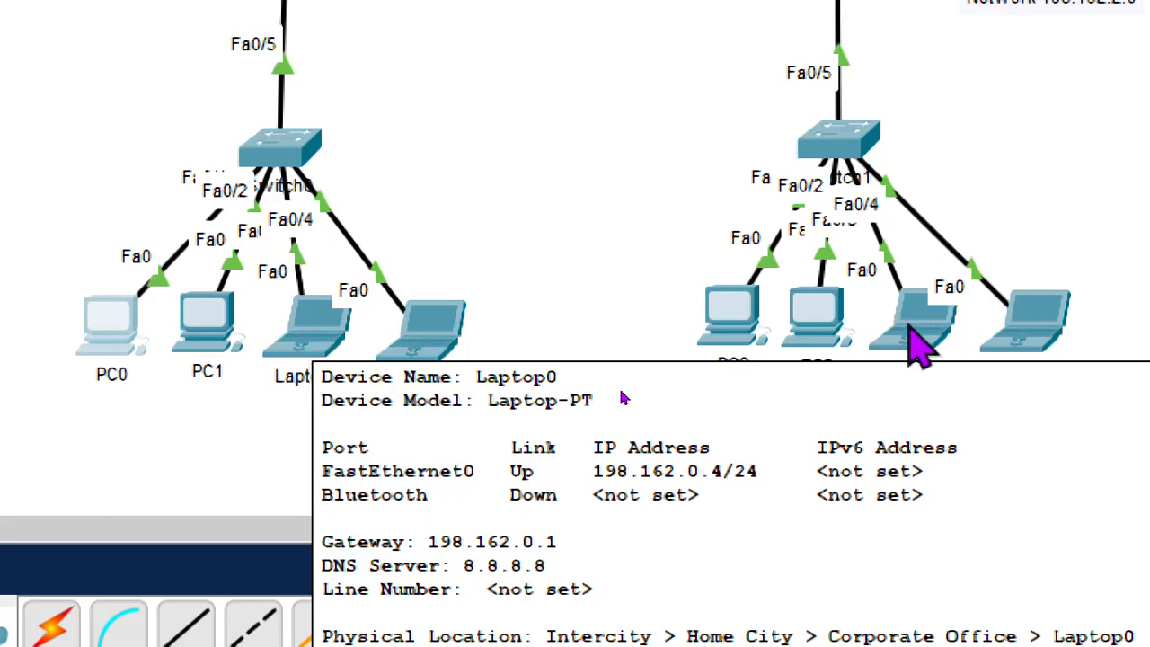
left_click(812, 314)
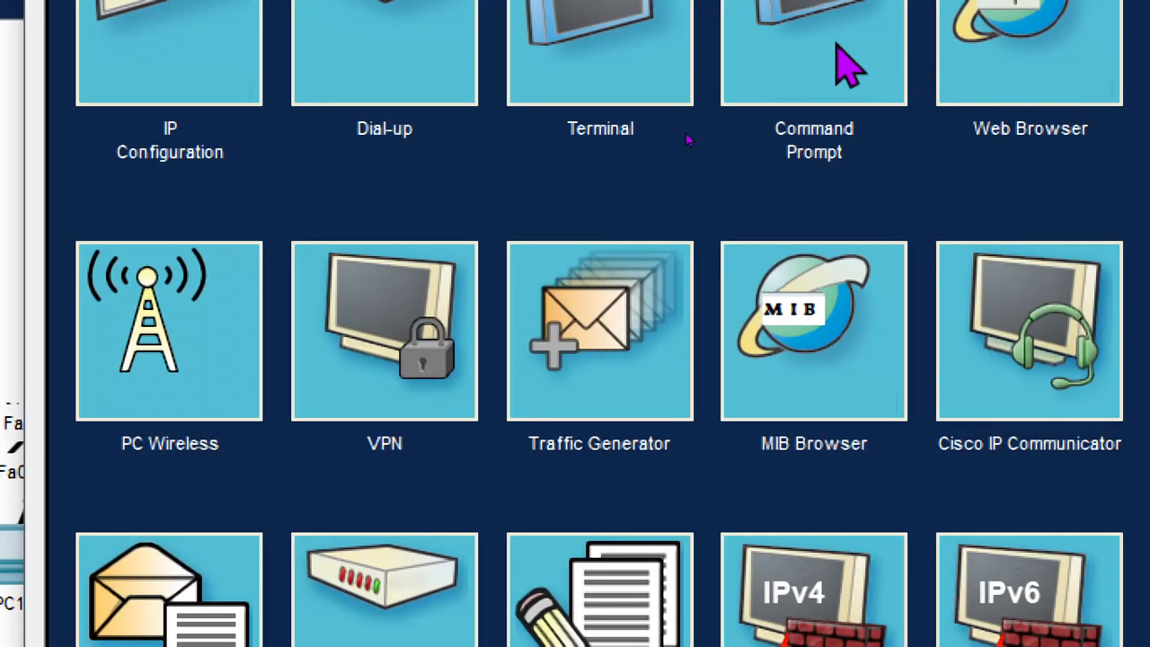
left_click(1033, 34)
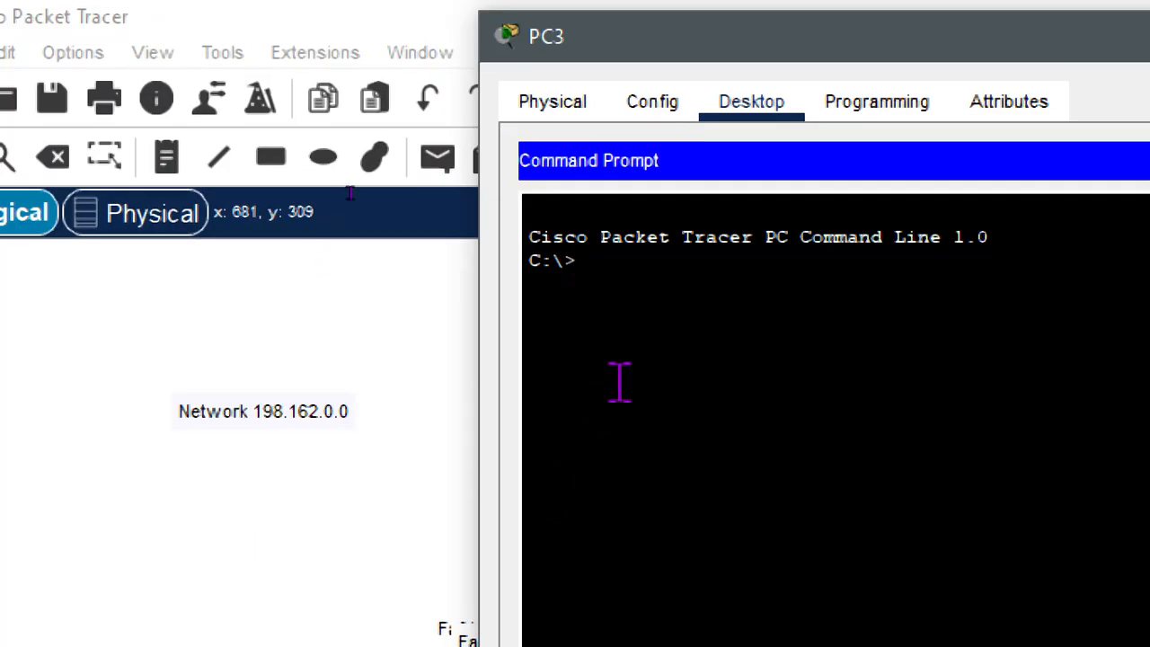
type("ping ")
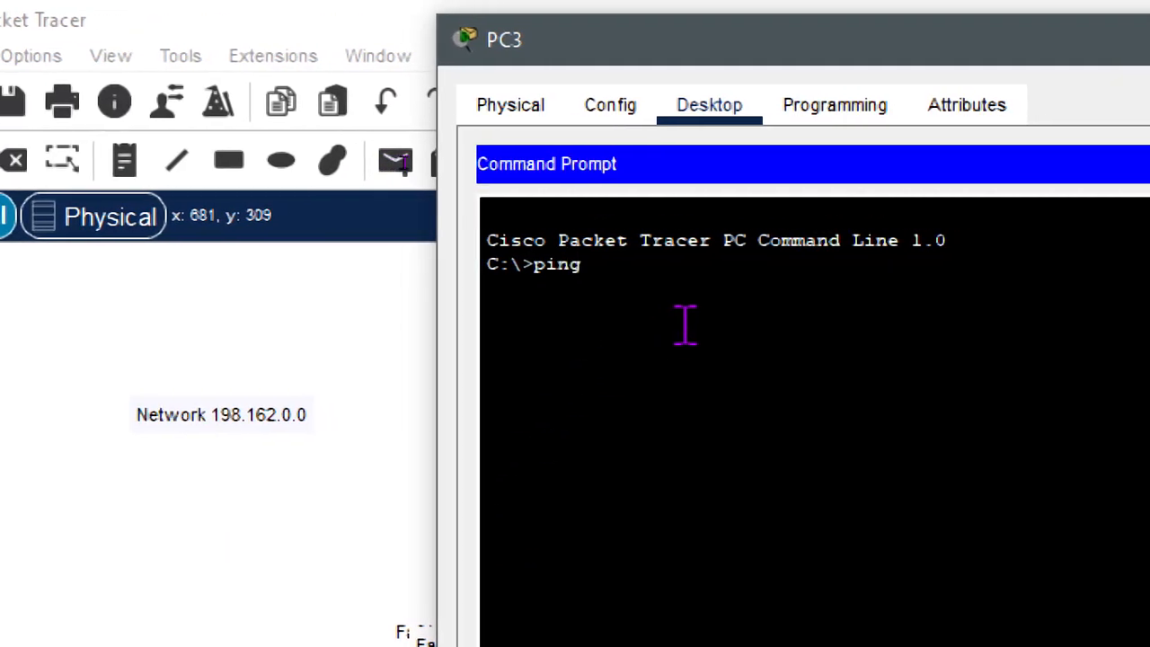
type("198.16")
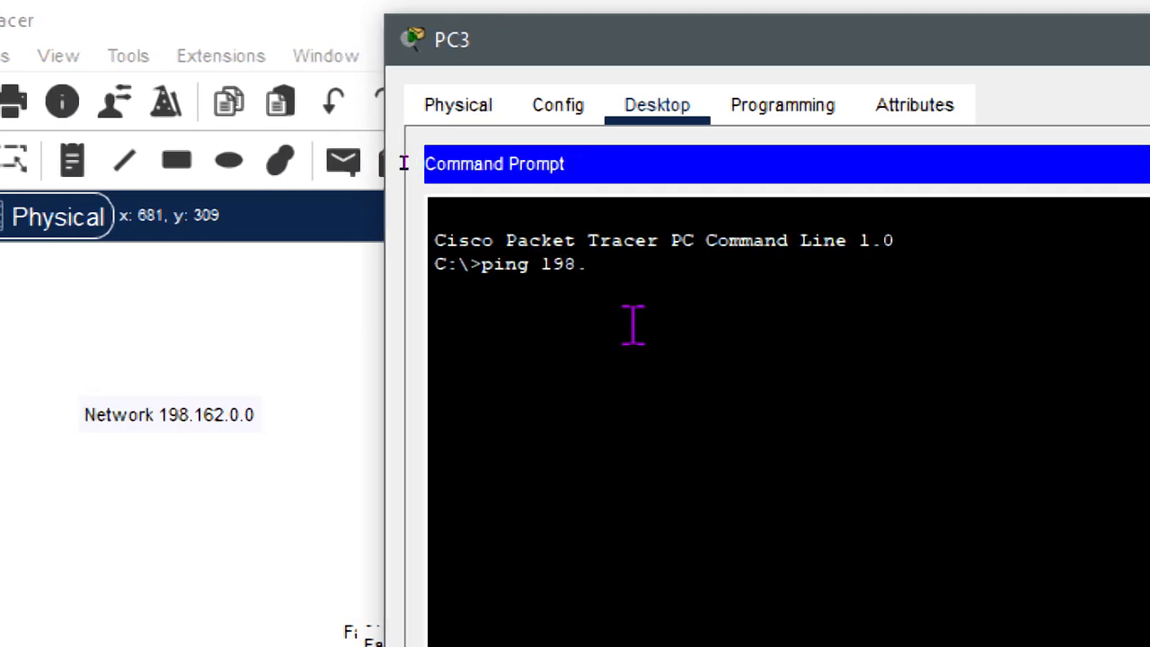
type("2")
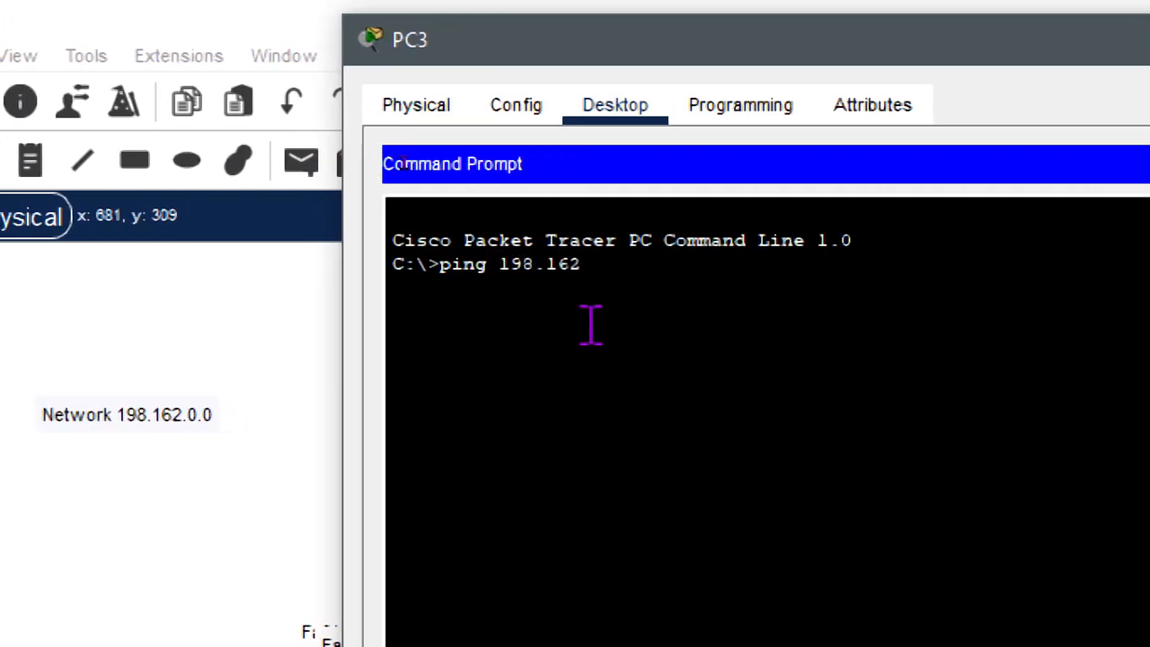
type(".0.4")
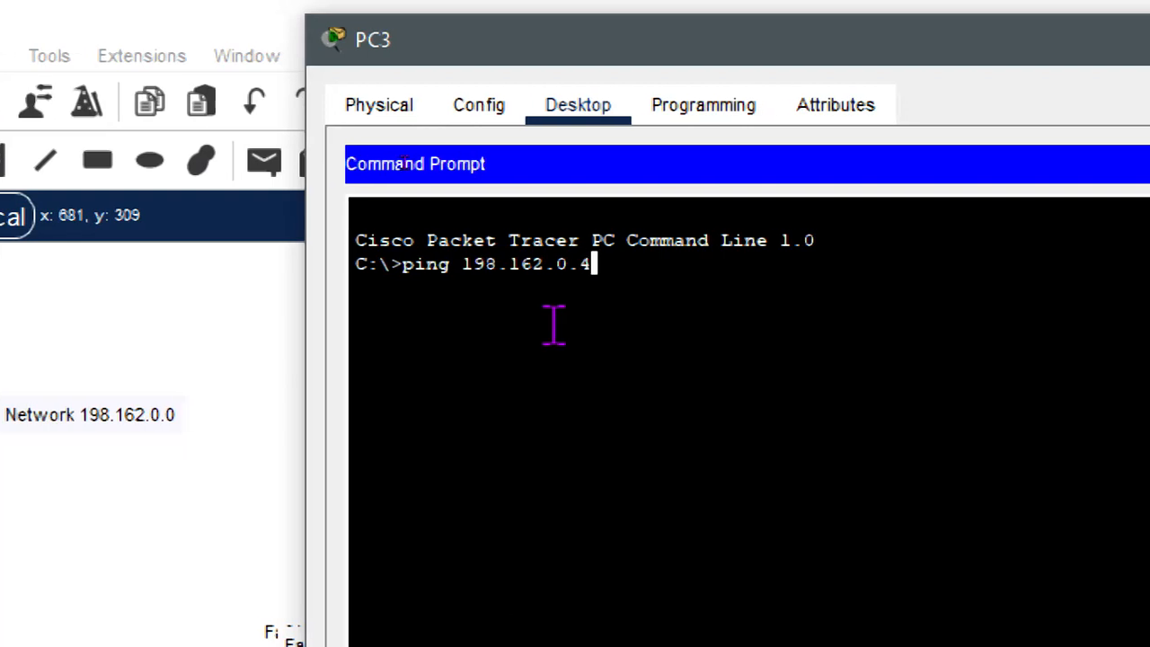
key("Return")
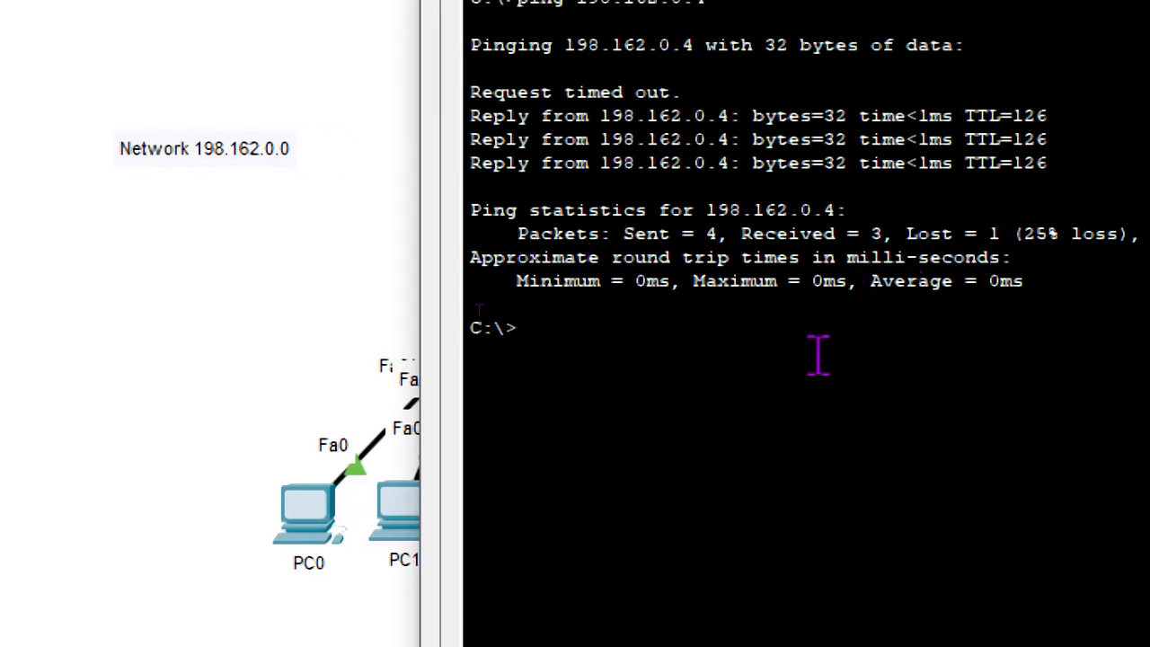
Repeat the ping to Laptop0 from PC3, review the packet statistics, and close PC3's window.
key("Up")
key("Return")
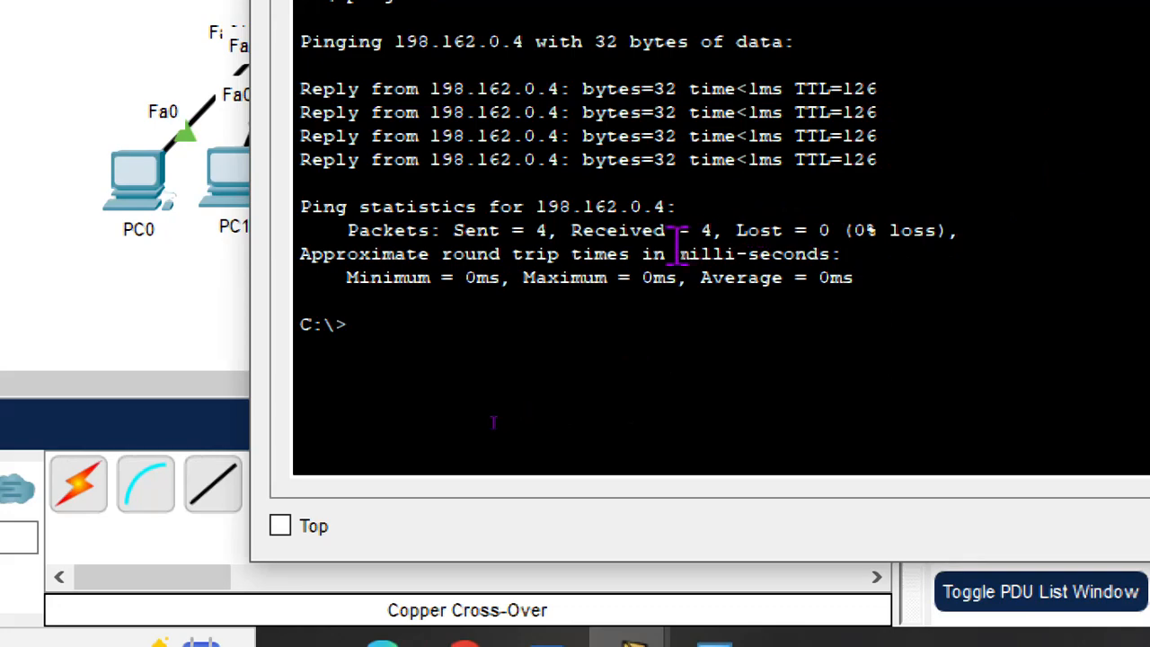
left_click_drag(680, 252, 371, 230)
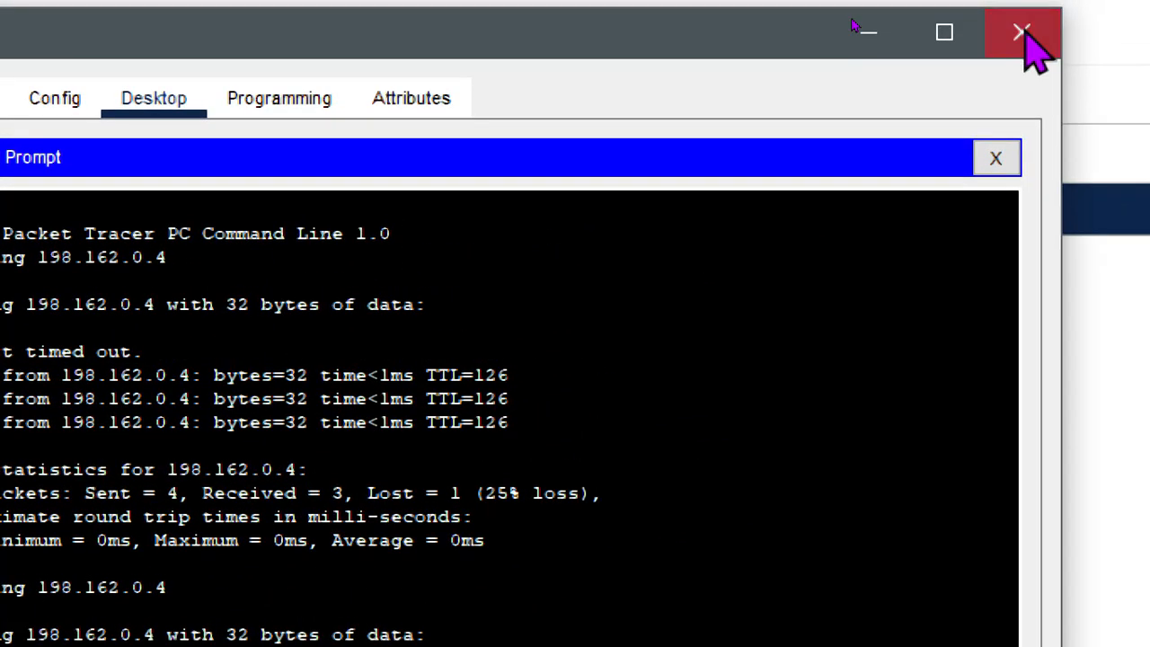
left_click(1022, 33)
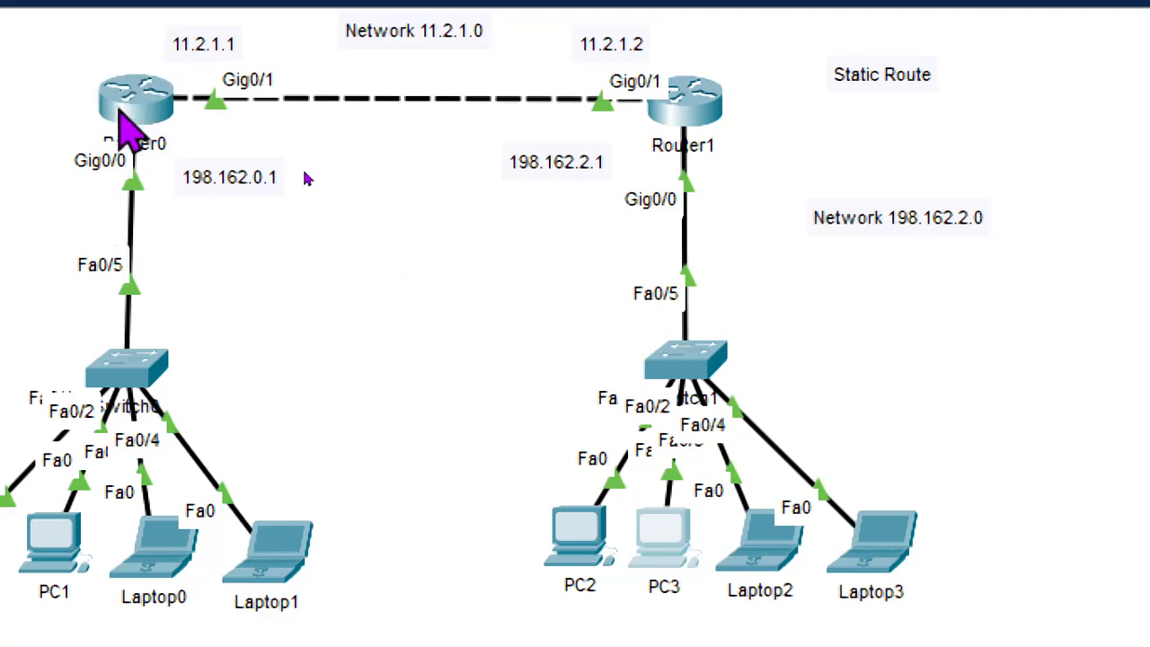
Display Router1's routing table with the command show ip route in its command line.
mouse_move(125, 116)
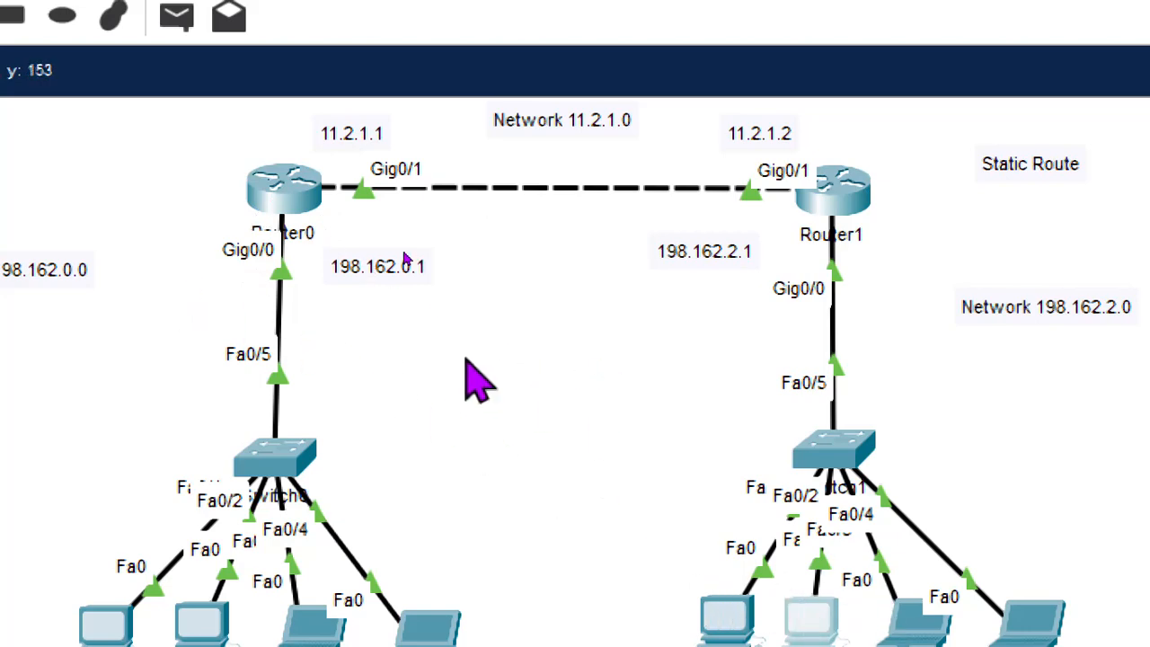
left_click(827, 200)
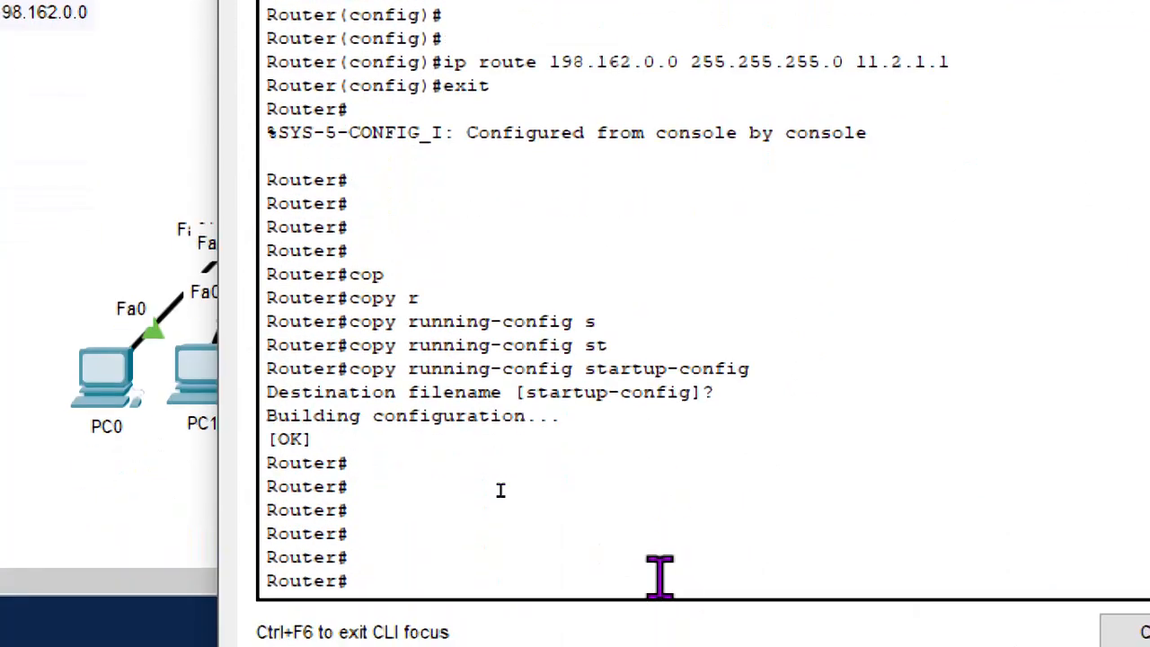
key("Return")
key("Return")
type("show ip")
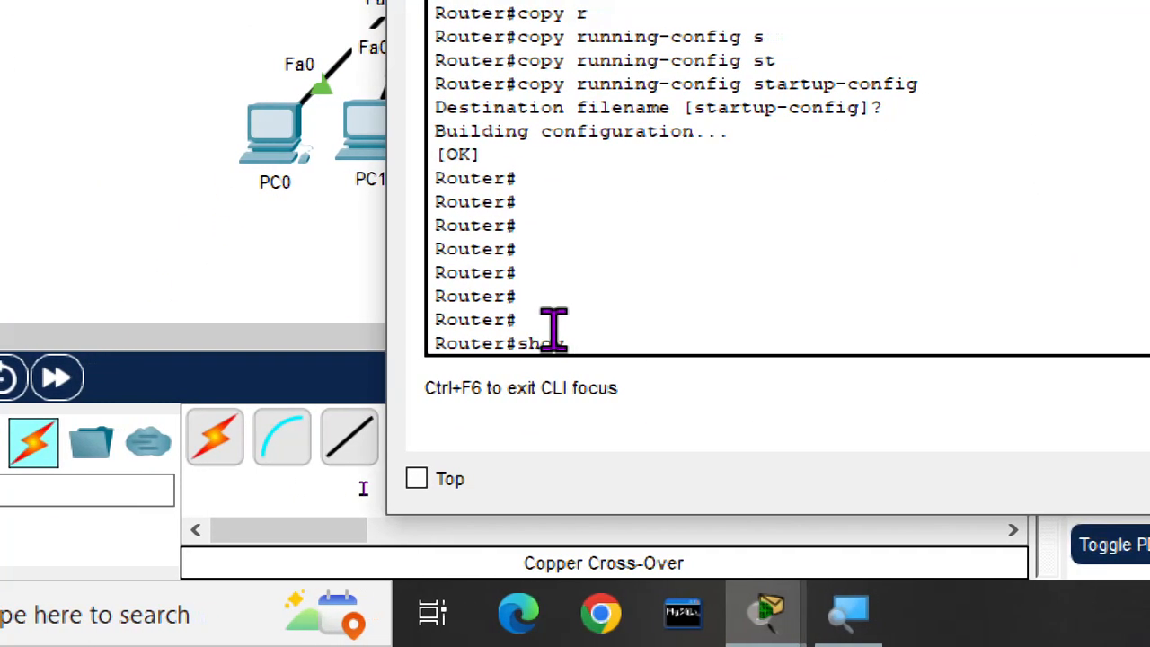
type(" route")
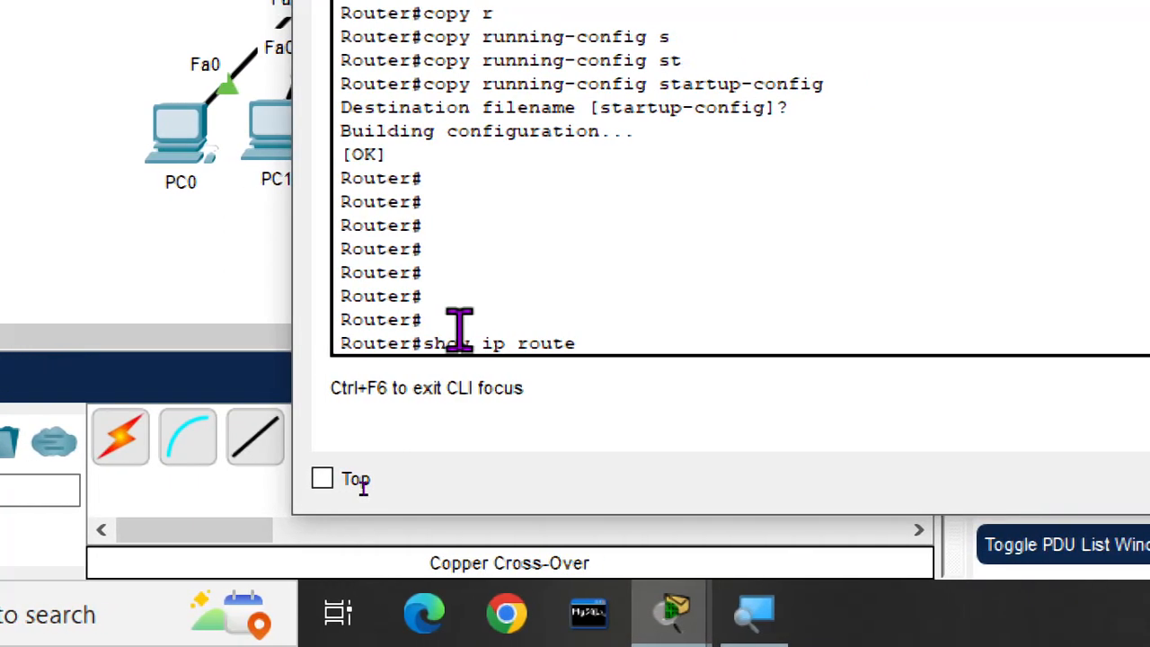
key("Return")
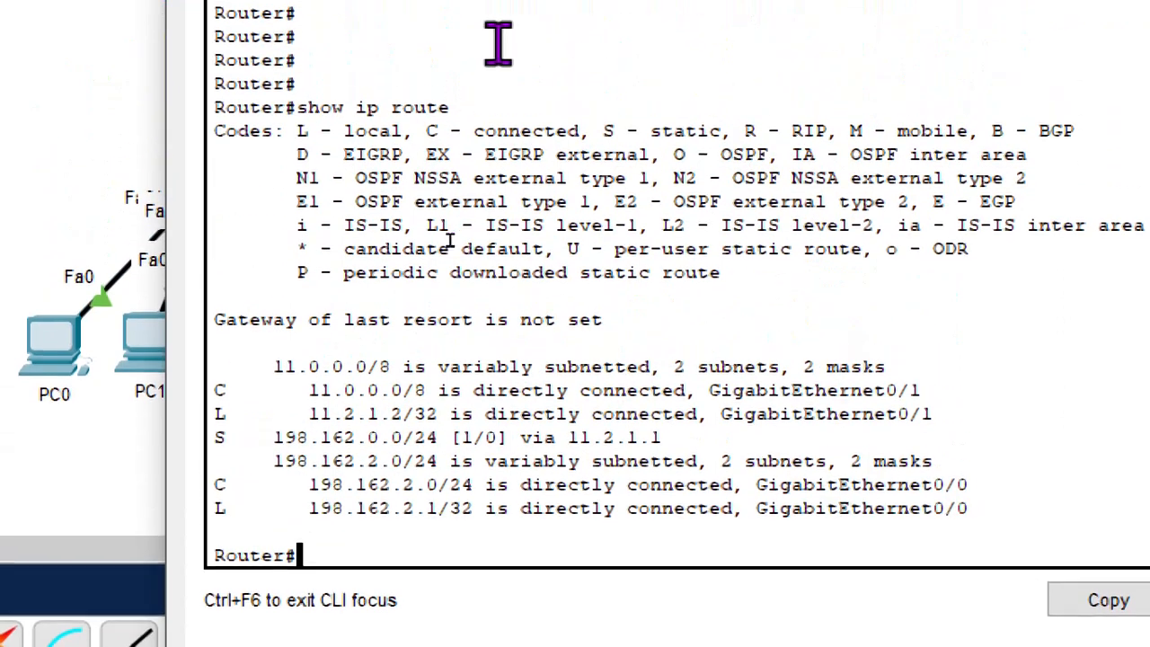
Examine the static, connected and local entries in Router1's routing table, comparing them with the topology's networks and reopening Router1's command line.
left_click_drag(459, 106, 302, 99)
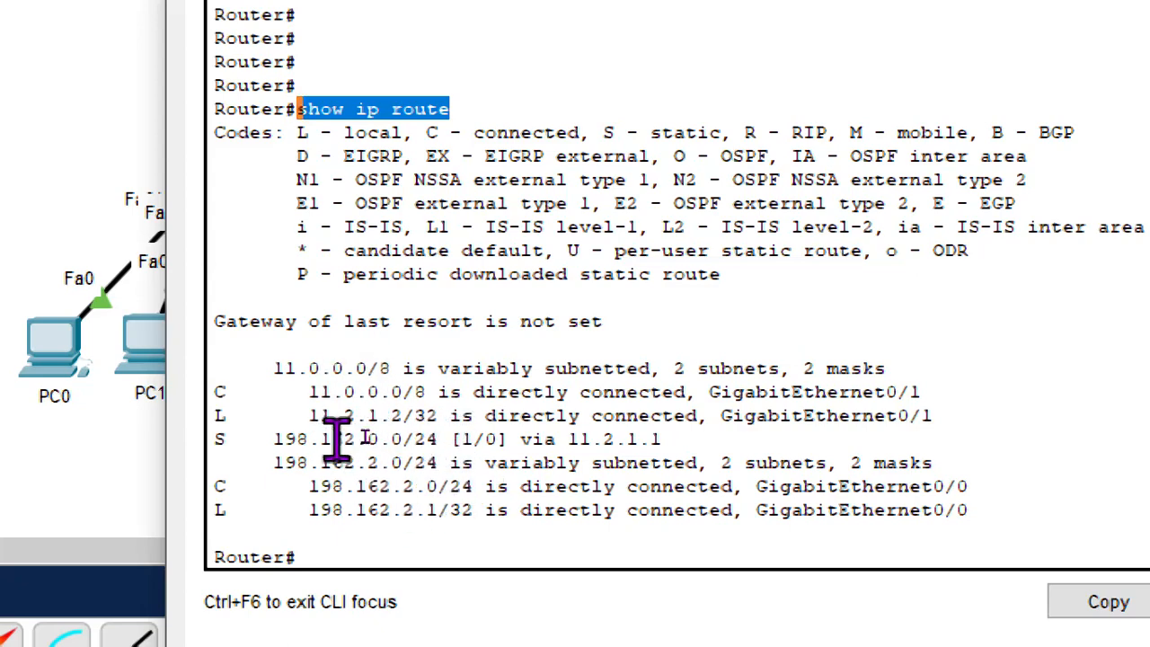
left_click(240, 391)
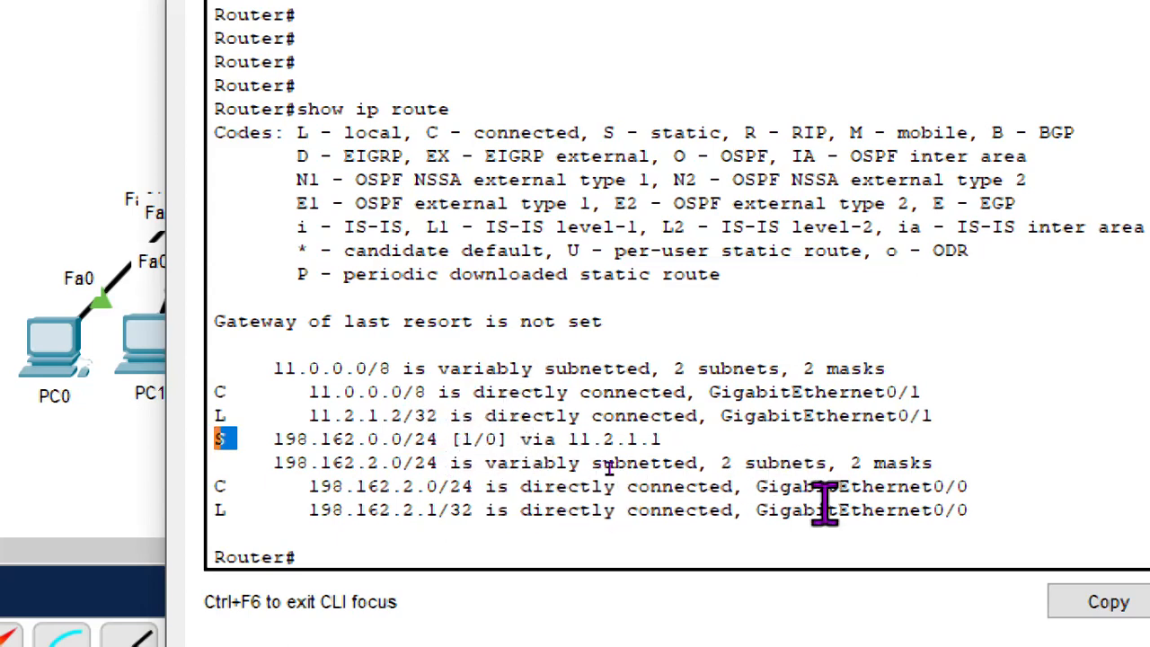
left_click_drag(802, 490, 909, 505)
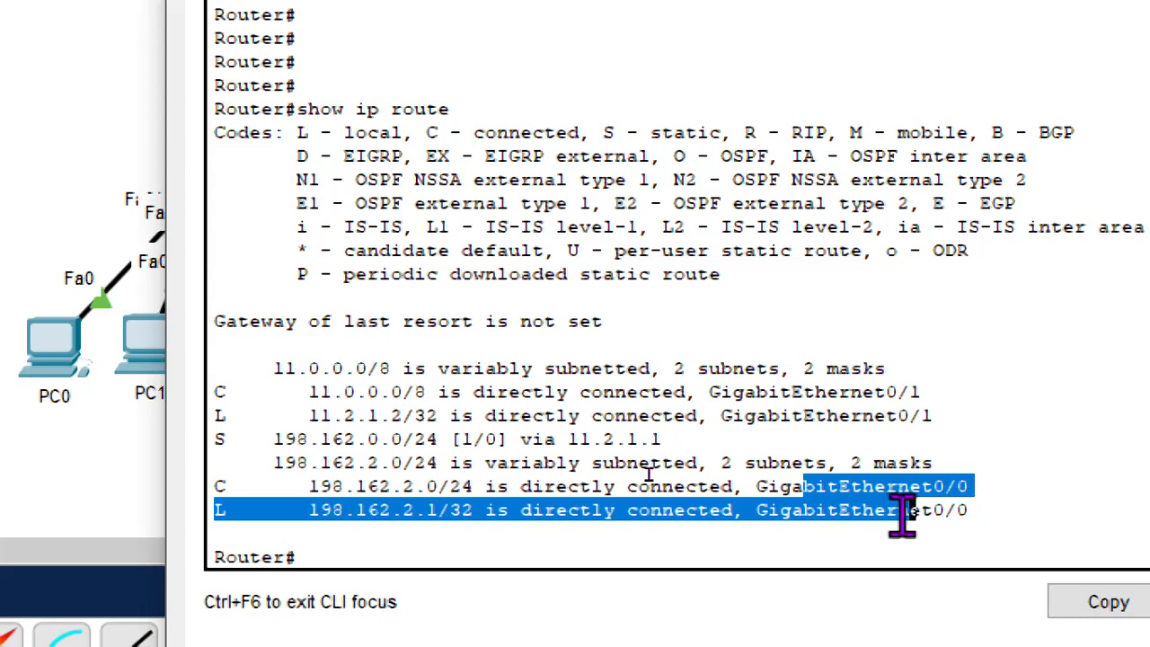
left_click(646, 490)
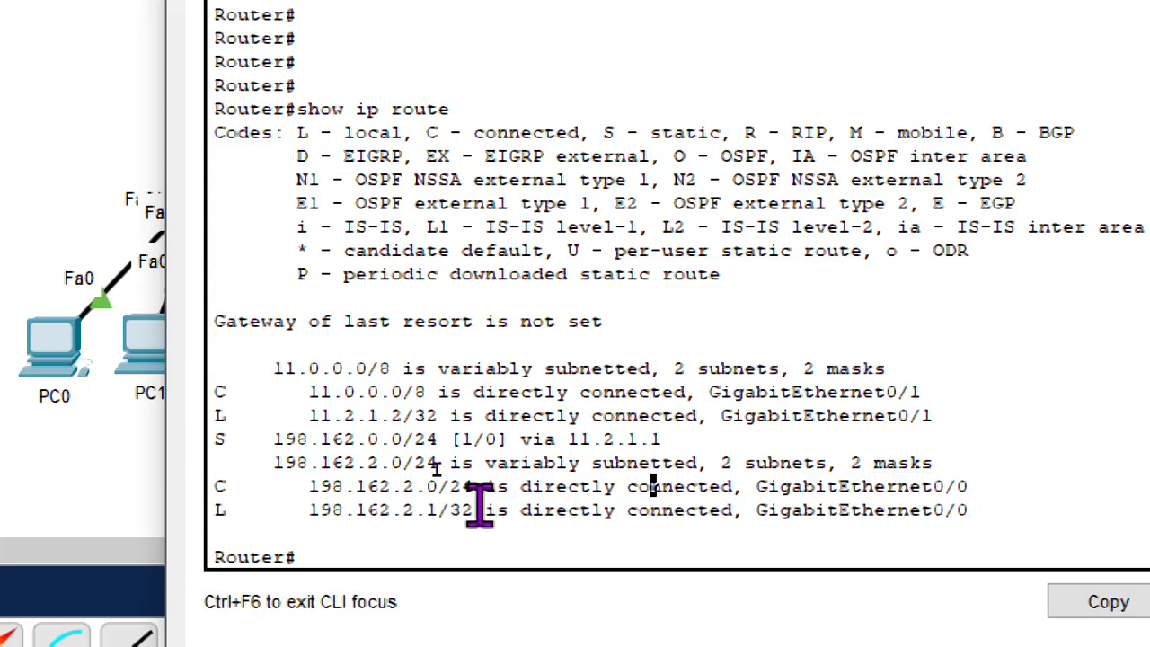
left_click_drag(476, 510, 362, 490)
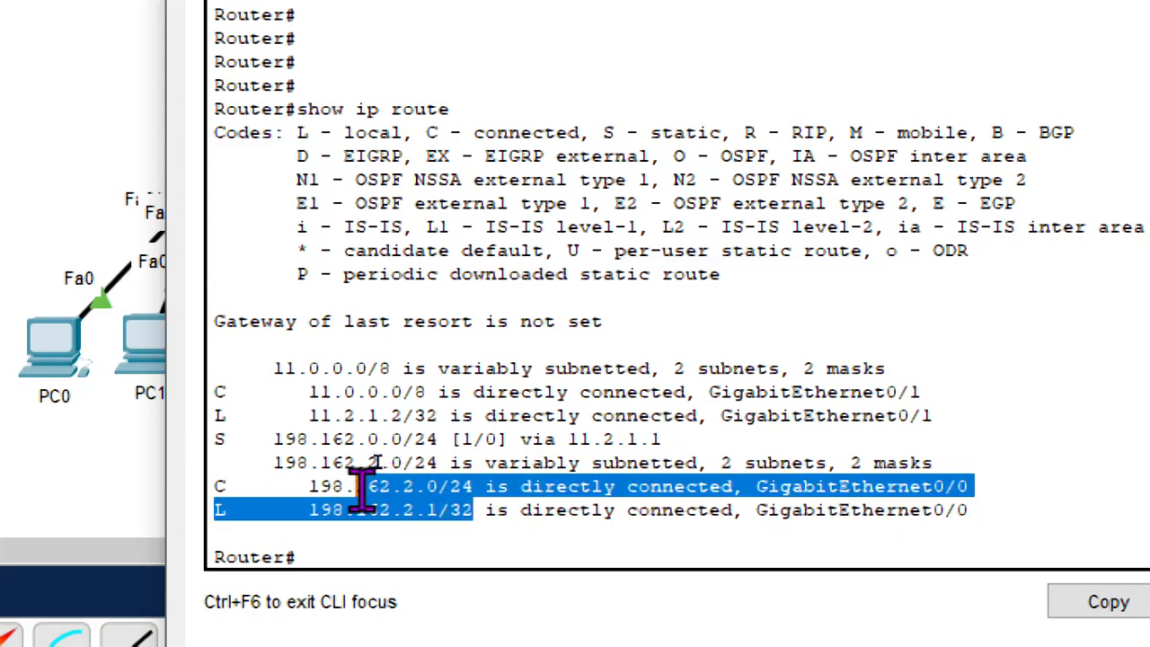
left_click(358, 391)
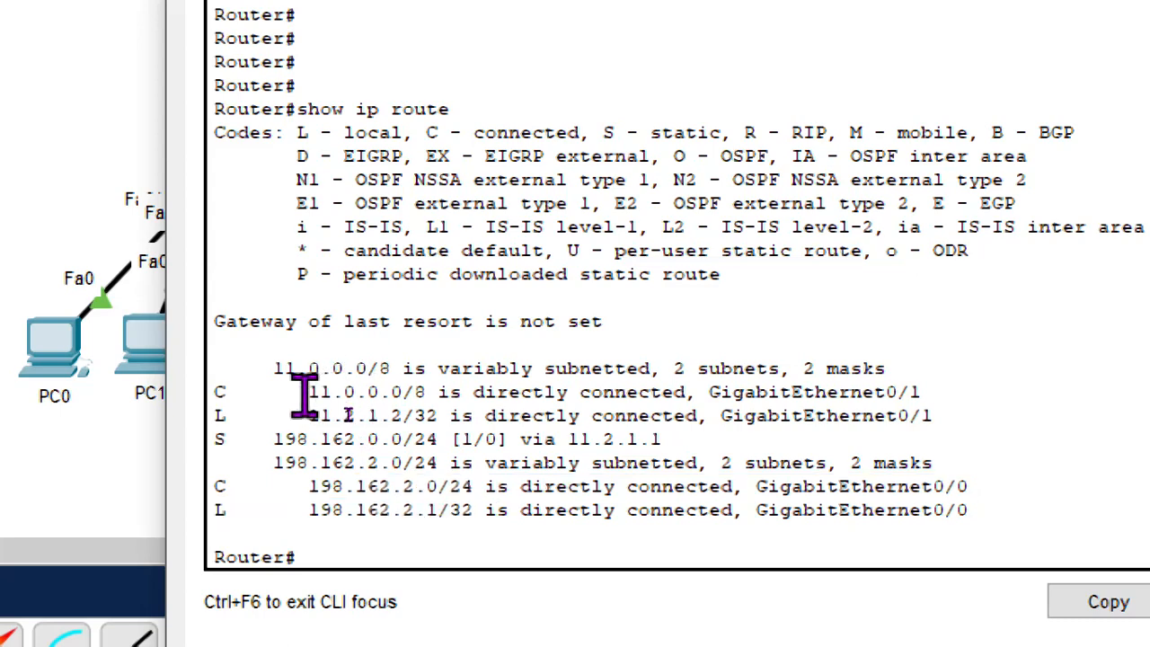
left_click_drag(239, 392, 195, 390)
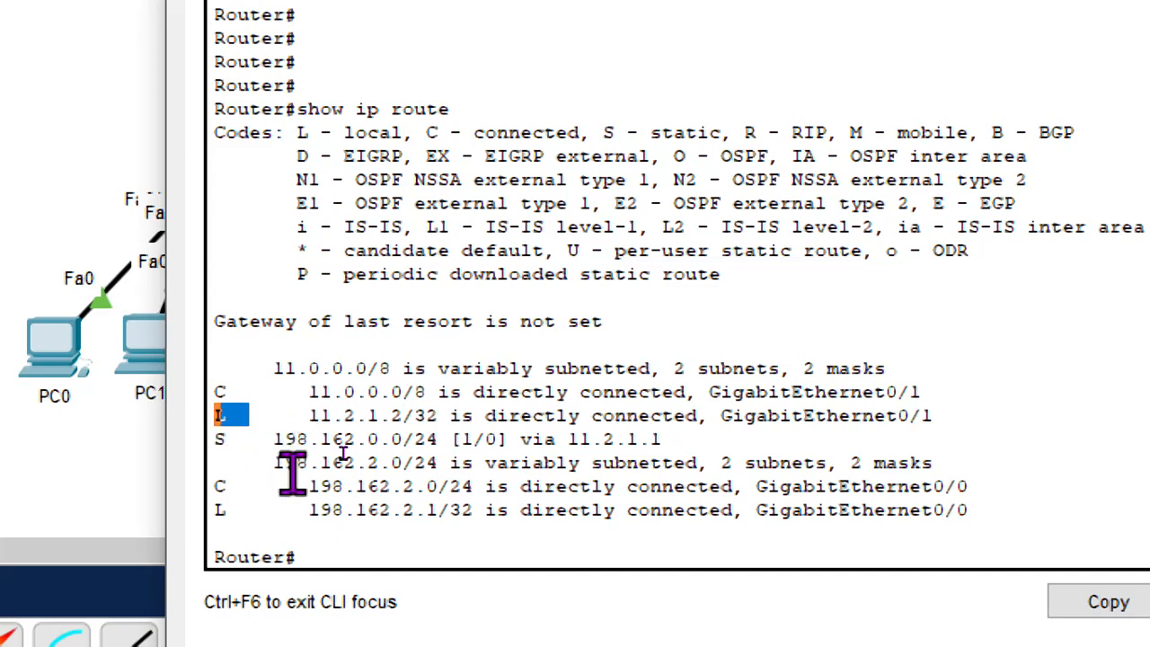
left_click_drag(249, 510, 221, 509)
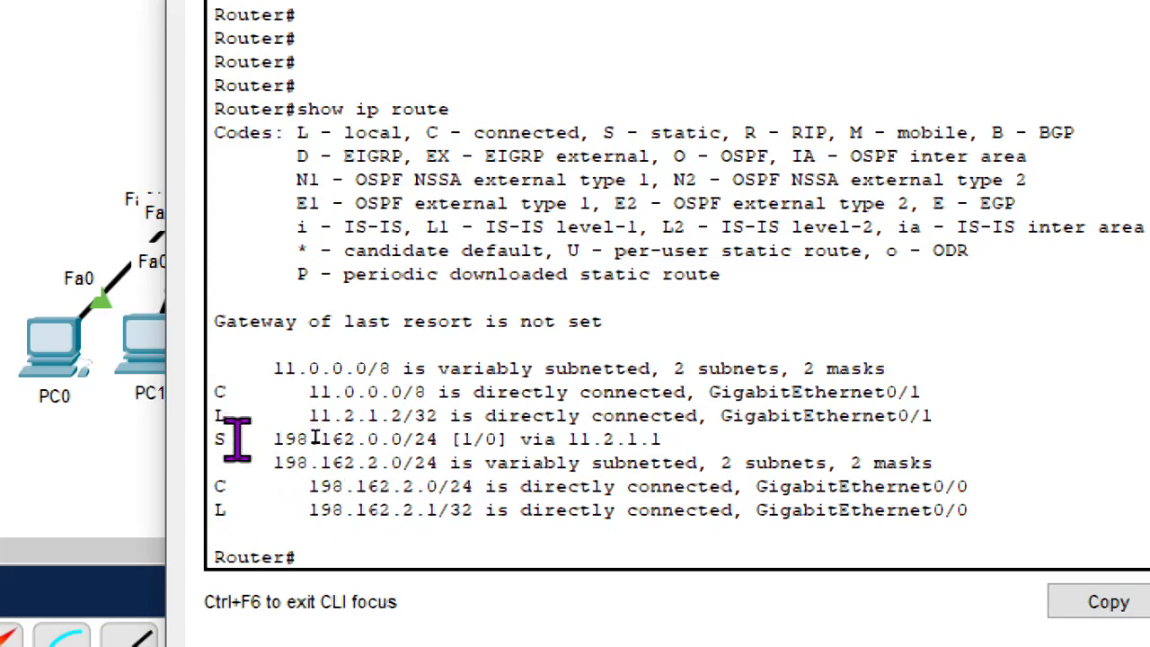
left_click_drag(237, 439, 206, 454)
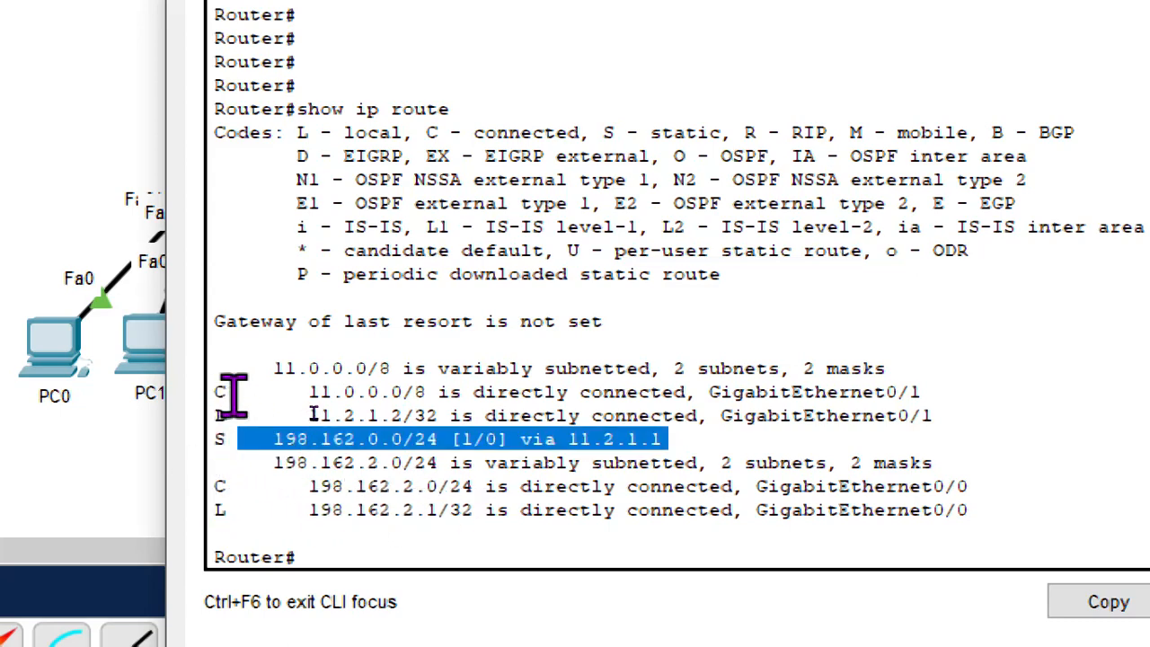
left_click_drag(232, 392, 219, 388)
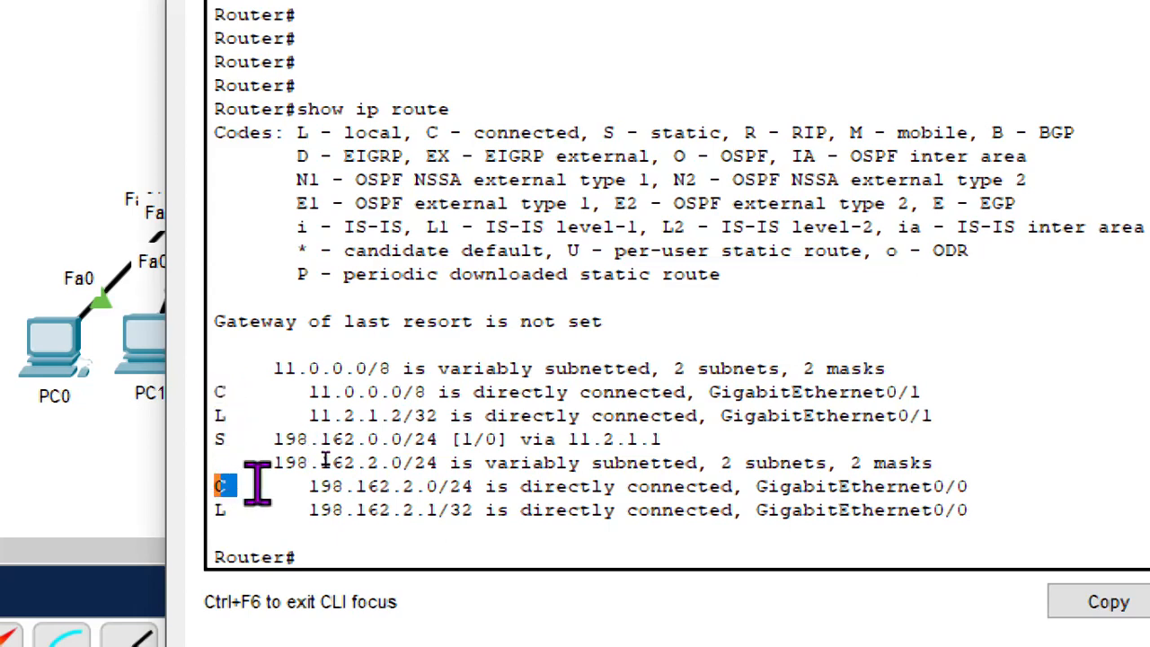
left_click_drag(308, 486, 461, 488)
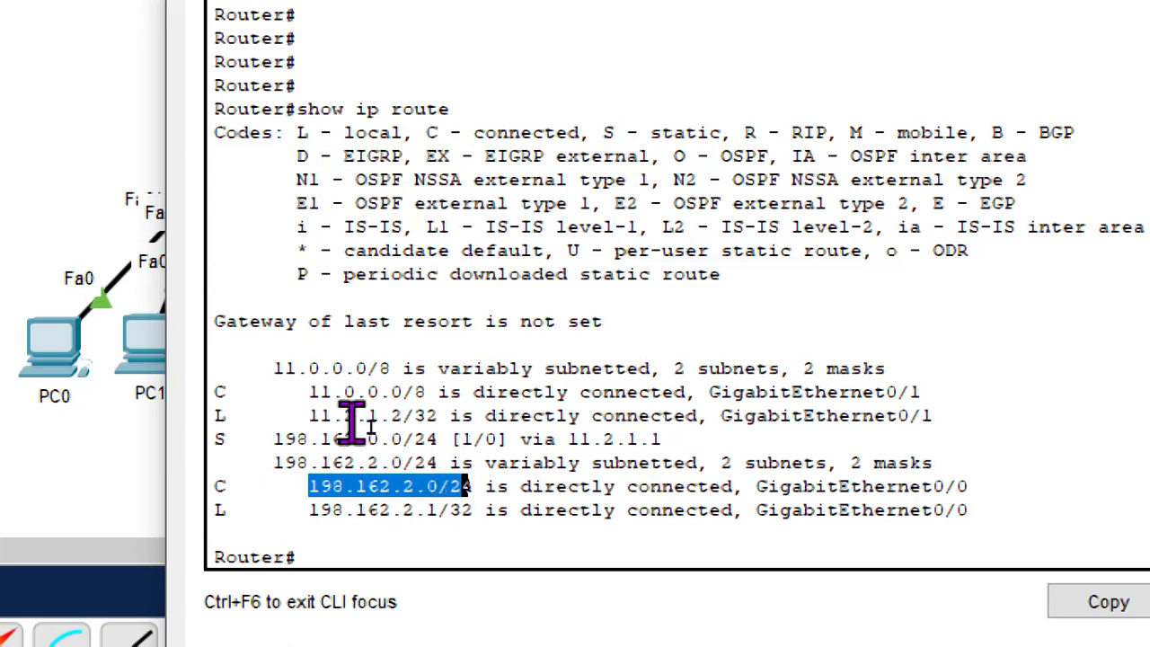
left_click_drag(297, 370, 411, 392)
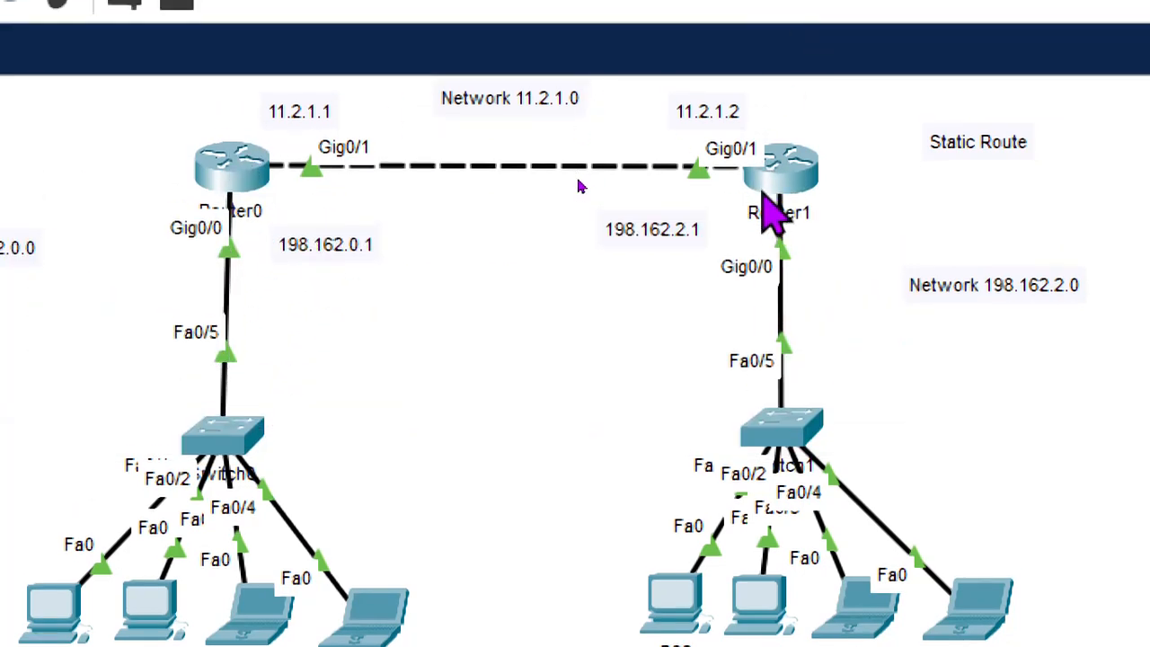
left_click(789, 182)
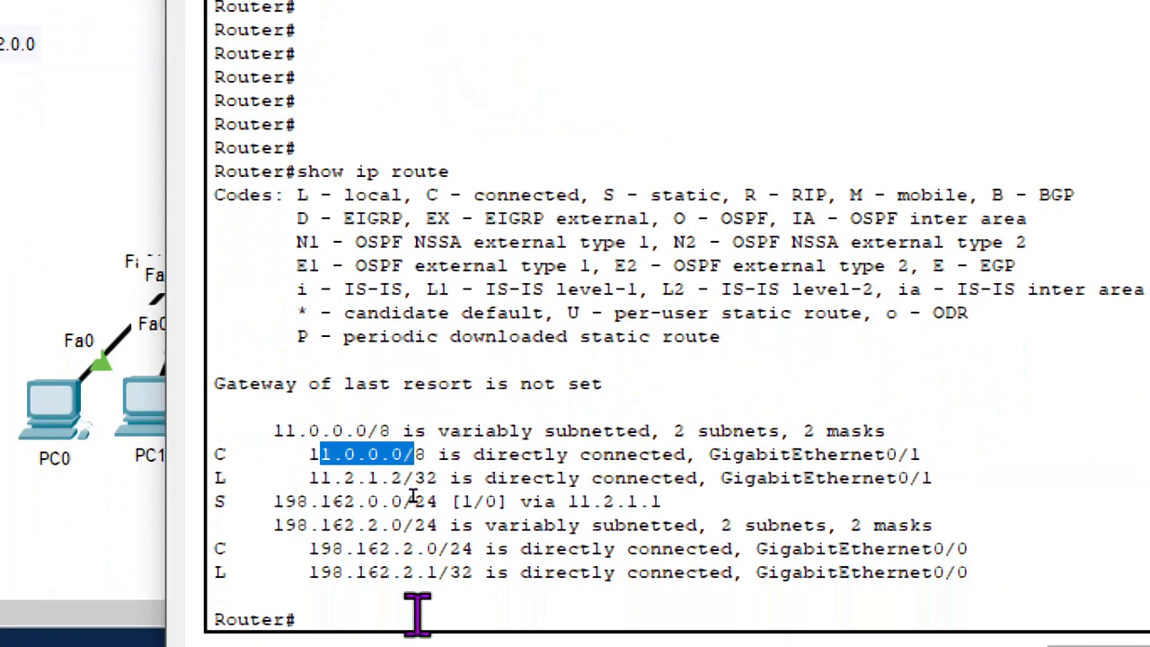
Review Router1's static route entry and the local addresses of both its interfaces, and return to the topology.
left_click_drag(230, 502, 200, 505)
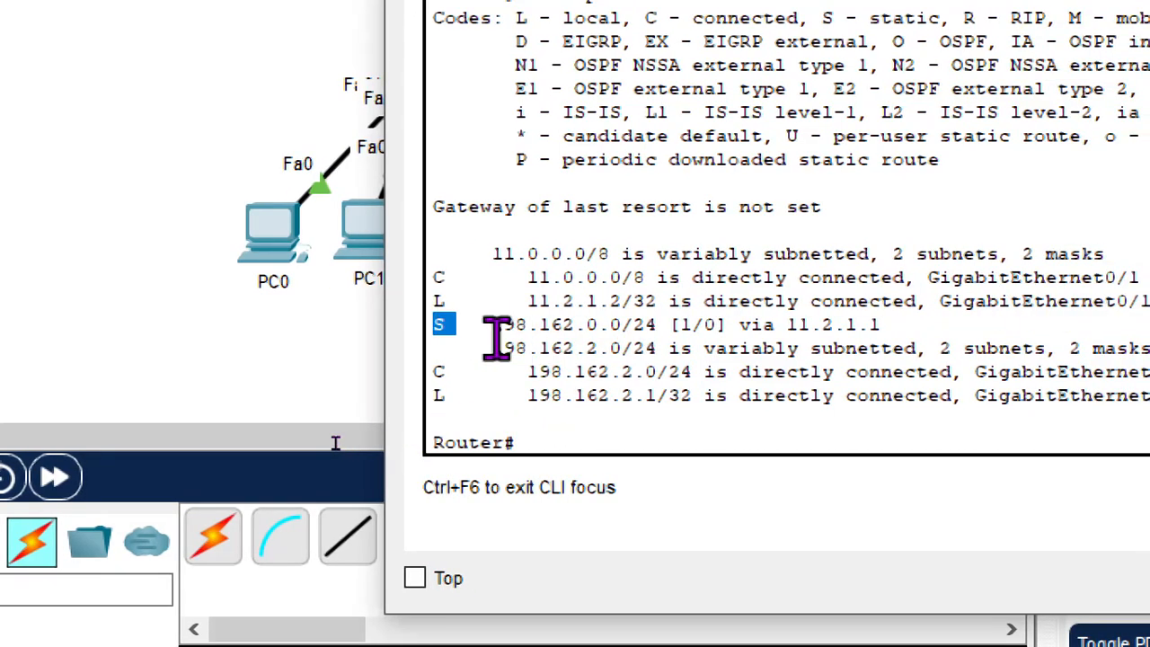
left_click_drag(487, 331, 653, 318)
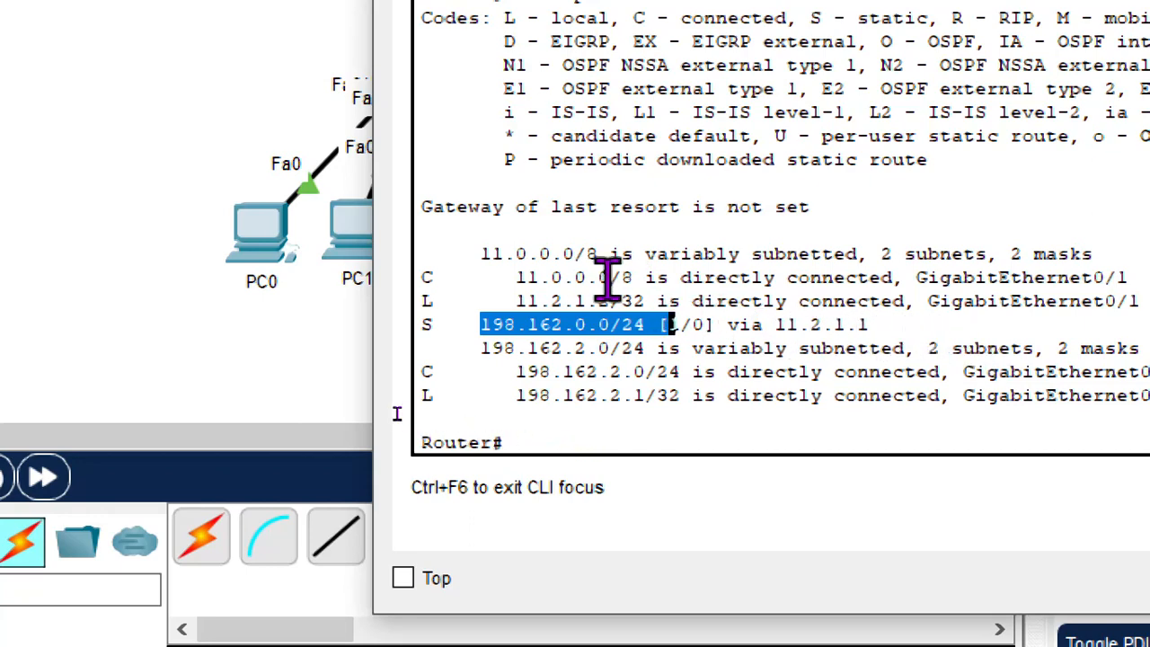
left_click_drag(517, 301, 677, 301)
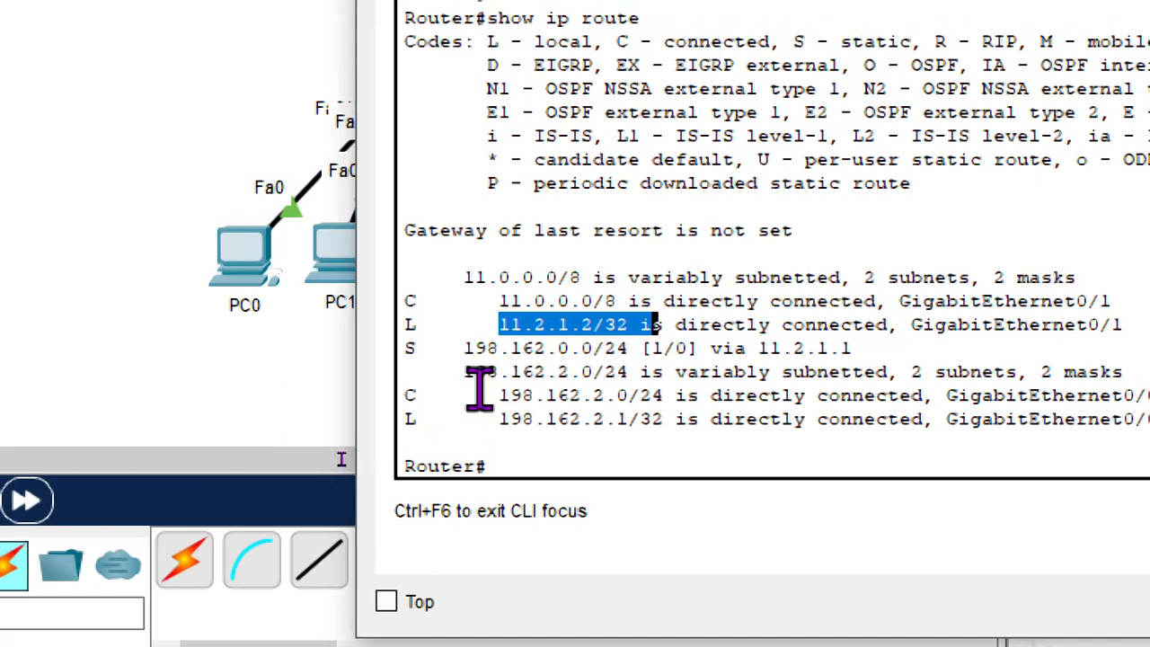
left_click_drag(488, 419, 620, 419)
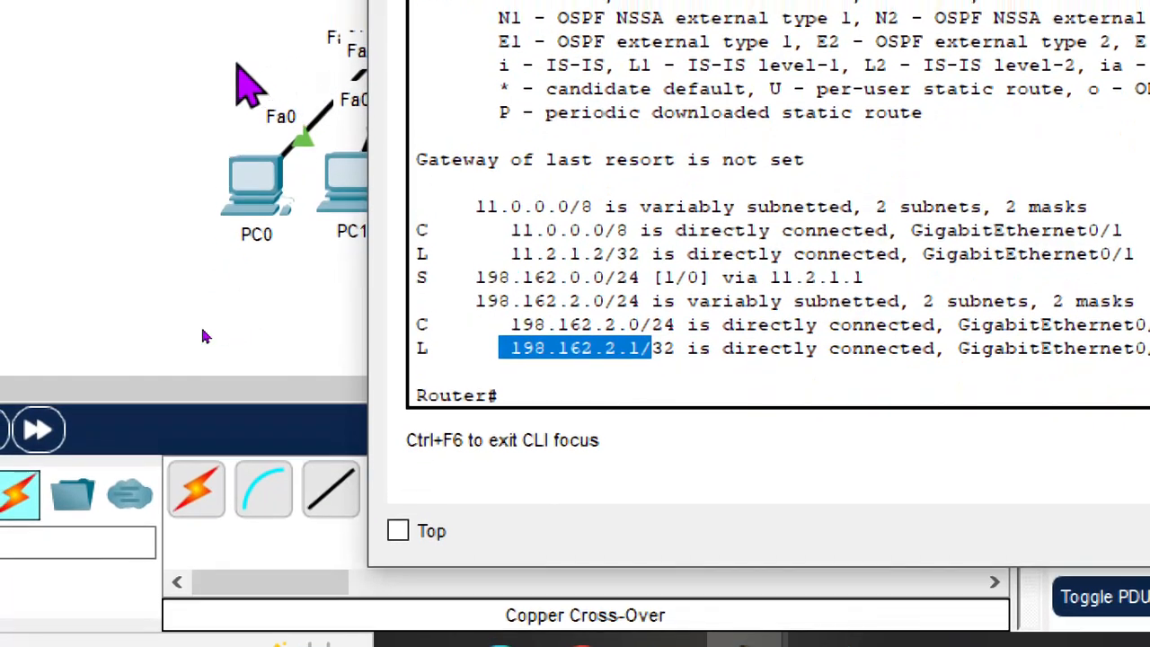
left_click(167, 138)
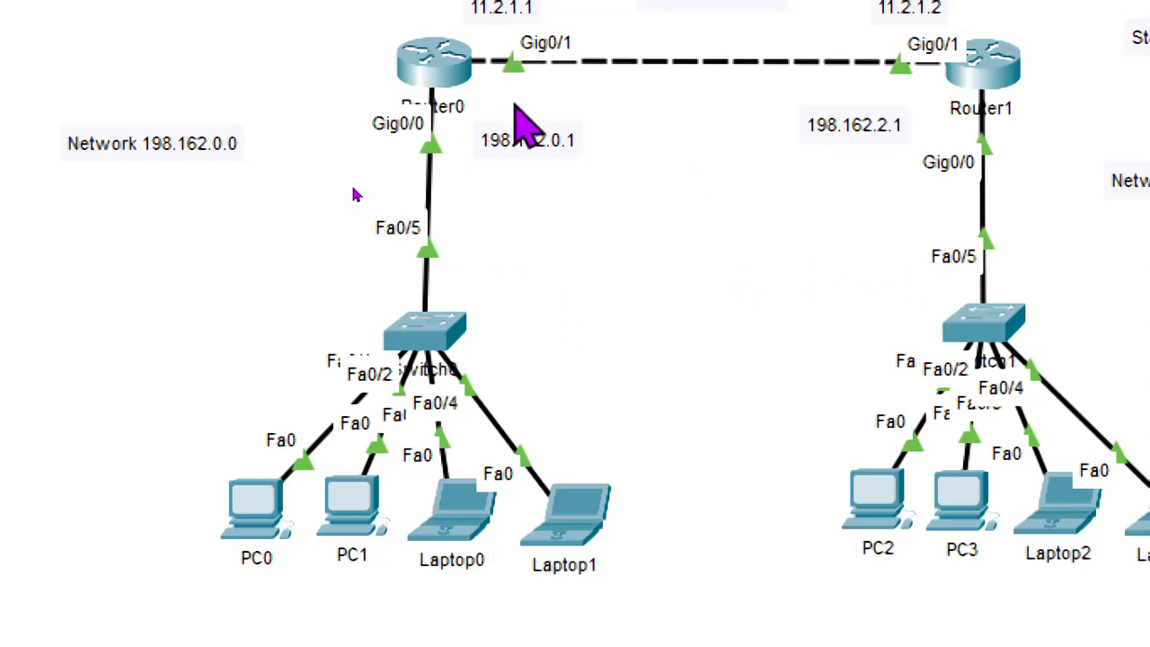
Try to list Router0's static routes with the command show static route in its command line.
left_click(438, 62)
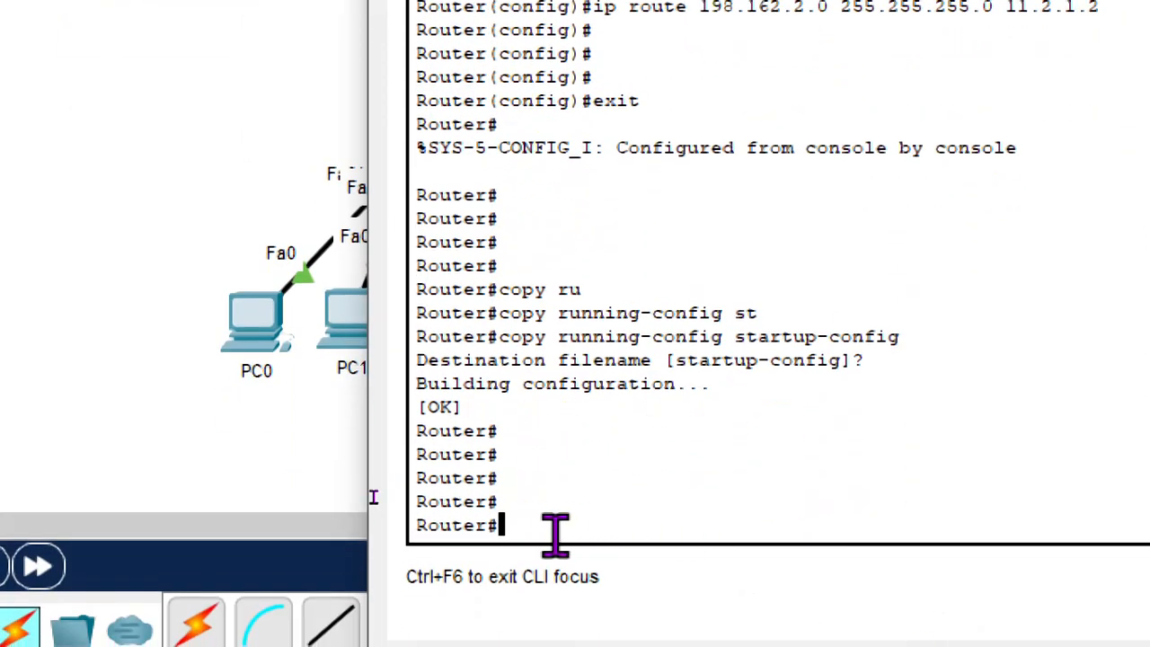
type("show")
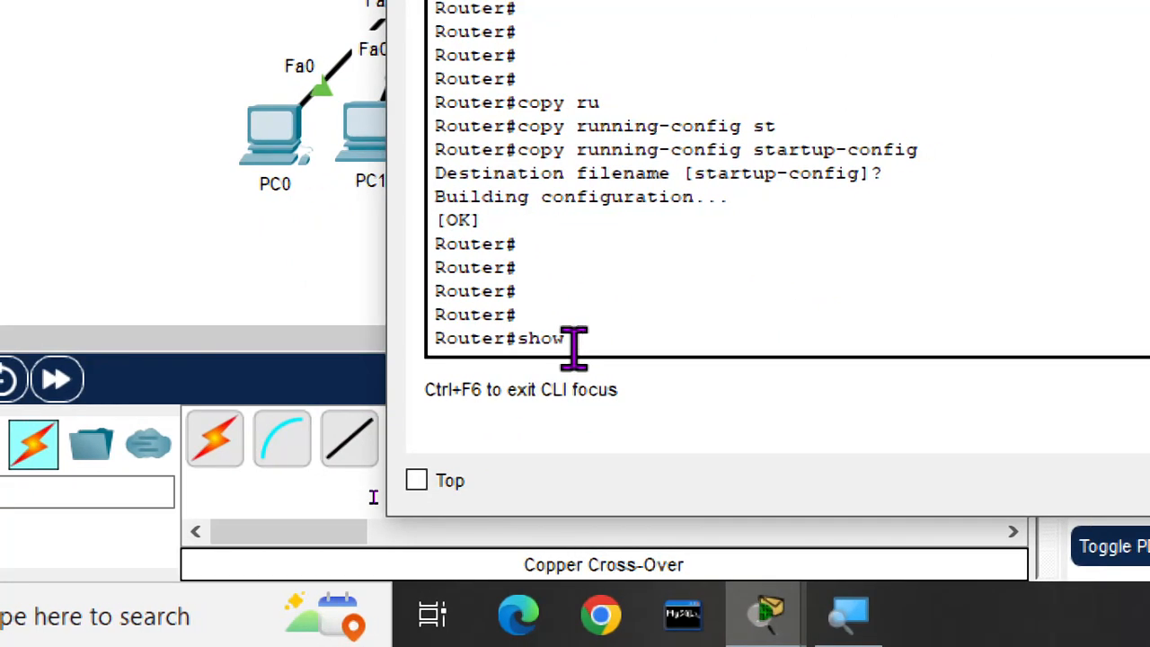
type(" st")
key("Tab")
type("atic")
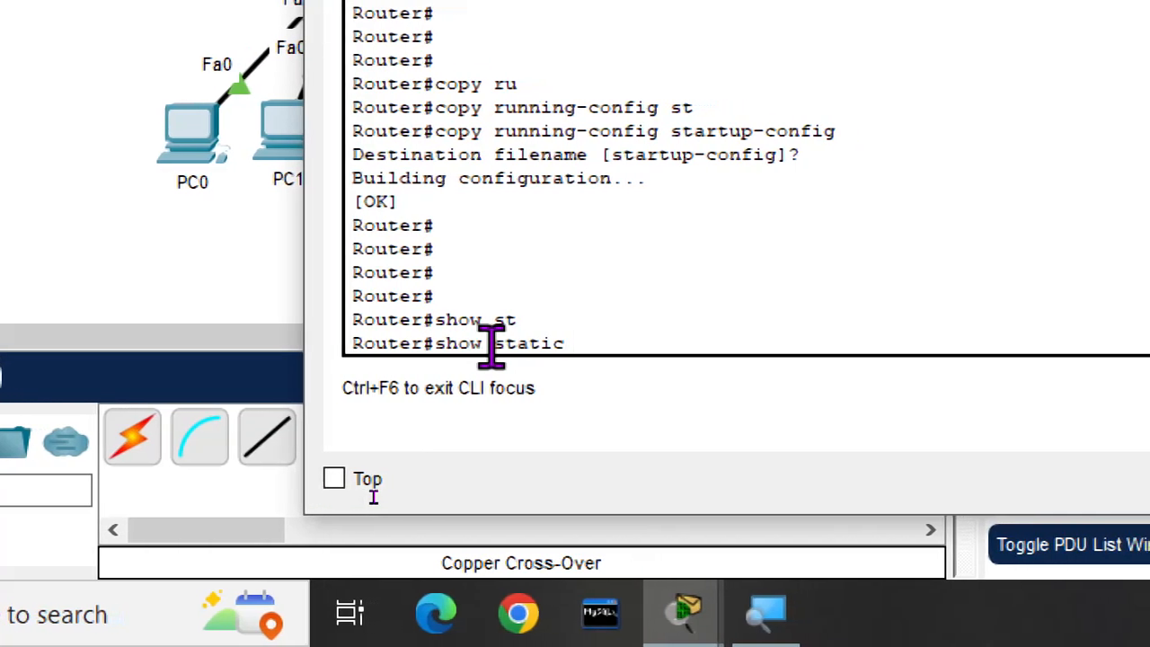
type(" route")
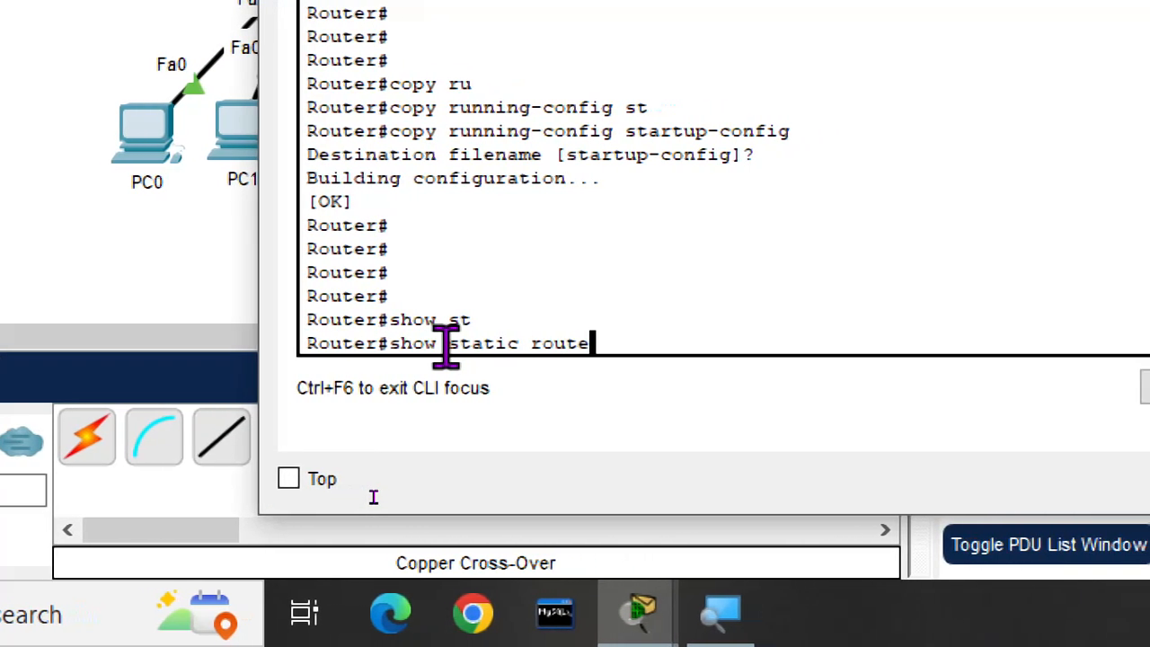
key("Return")
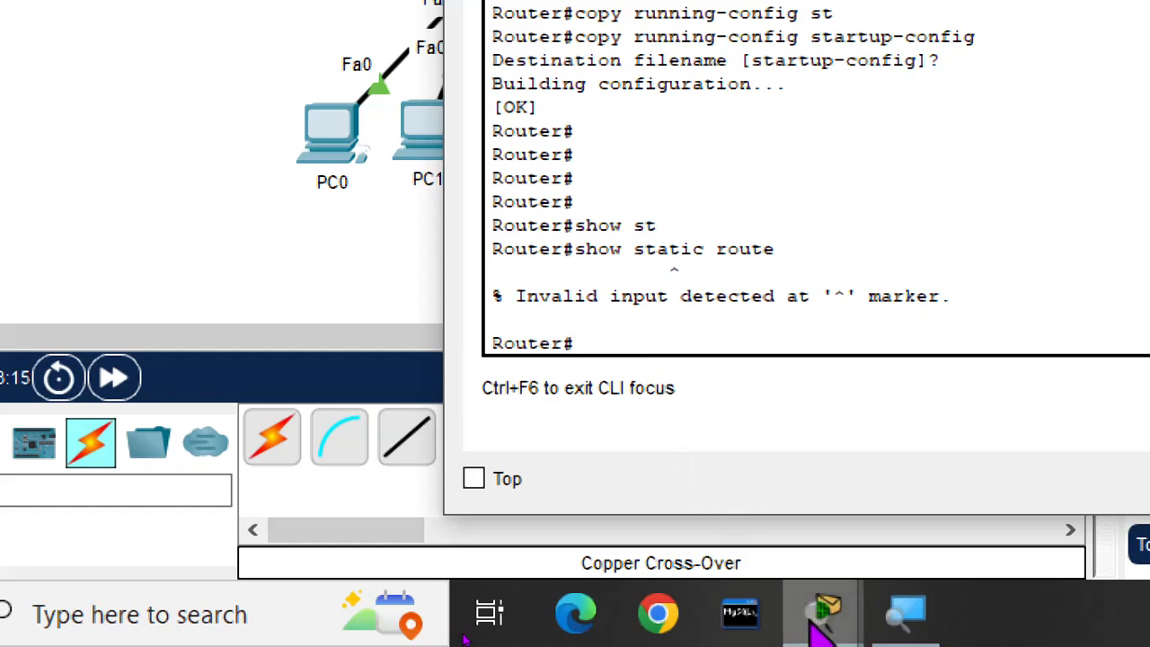
Look back at Router1's command line to check its routing table output.
mouse_move(816, 622)
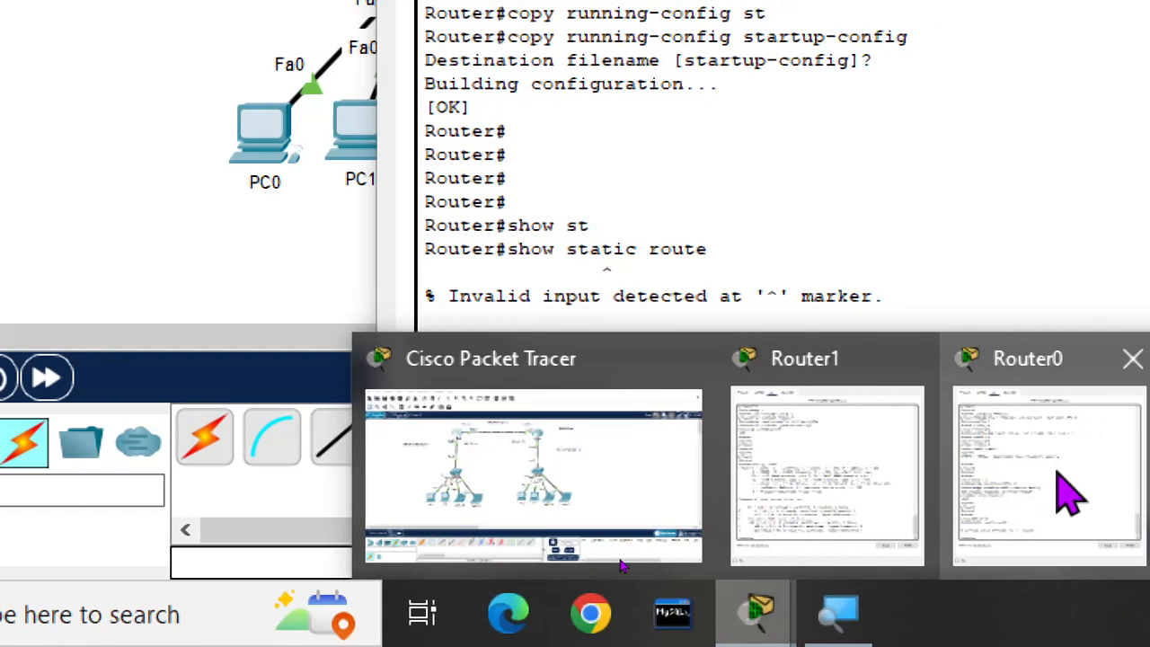
left_click(1134, 493)
mouse_move(757, 616)
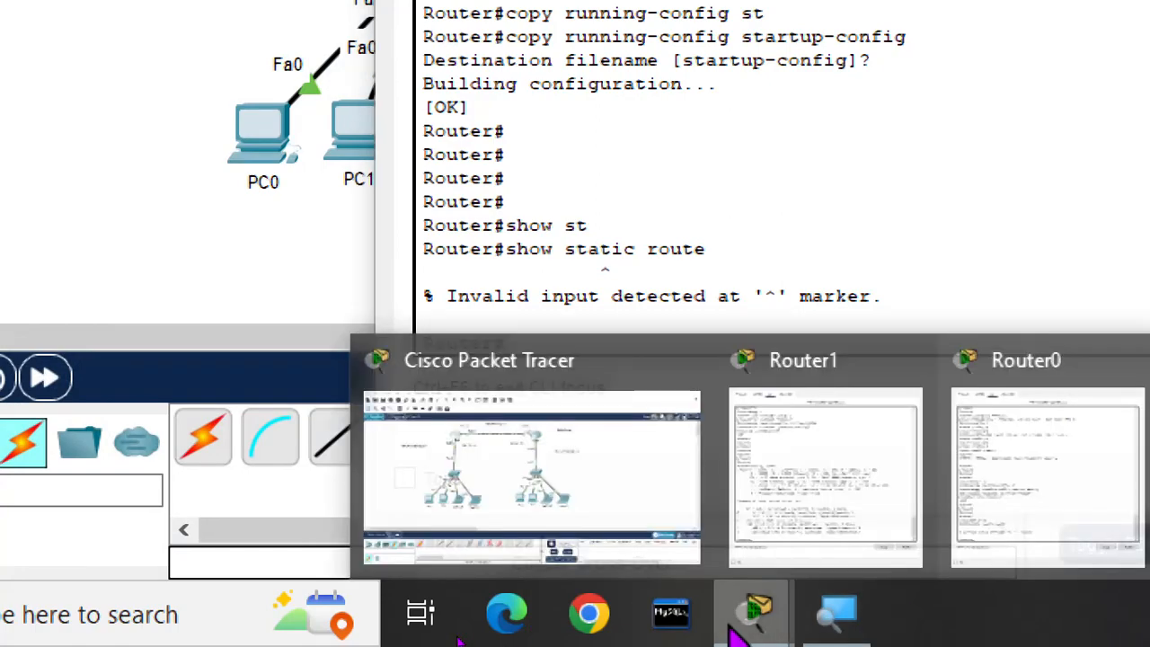
left_click(821, 494)
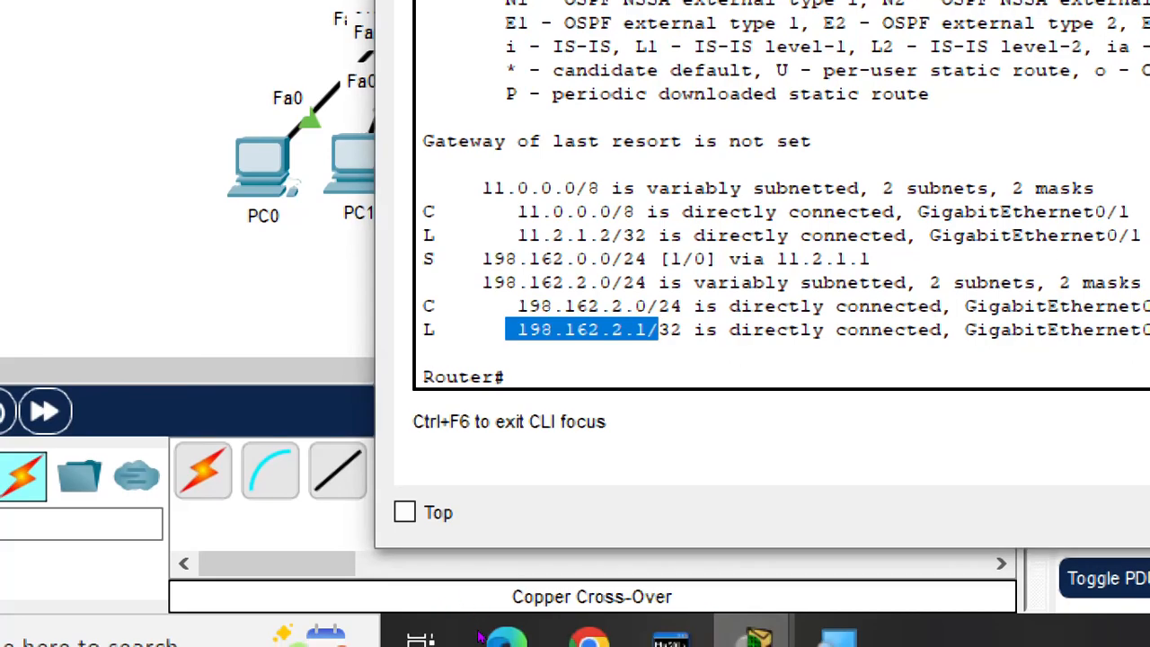
mouse_move(757, 634)
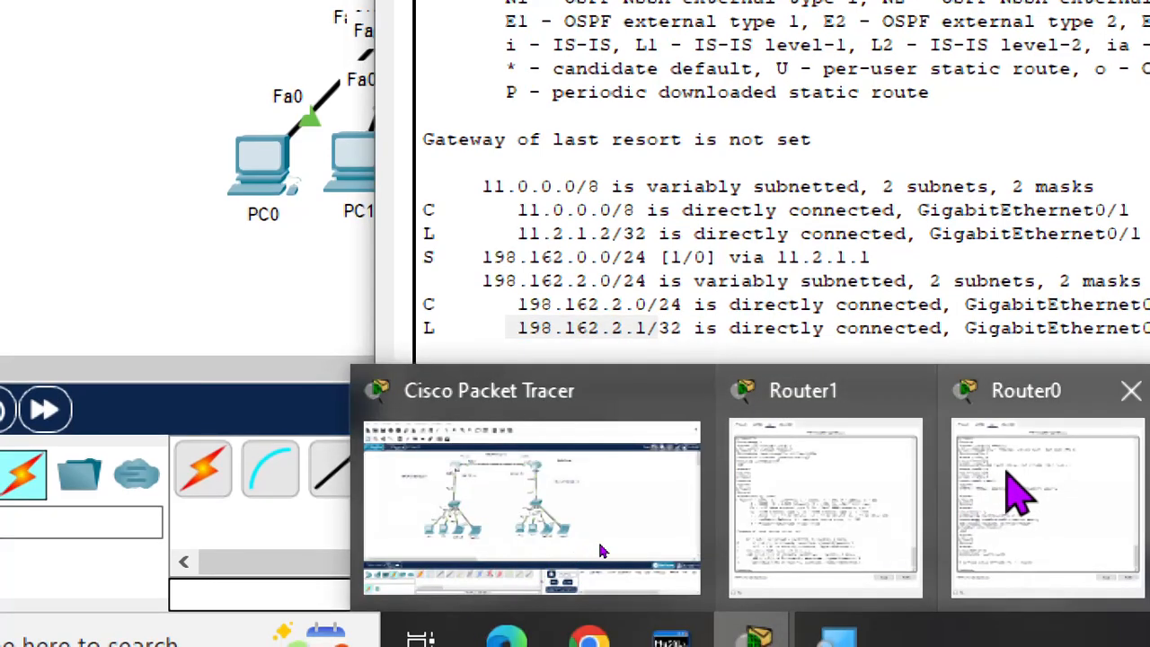
Display Router0's routing table with the command show ip route in its command line.
left_click(1052, 528)
type("s")
type("ho")
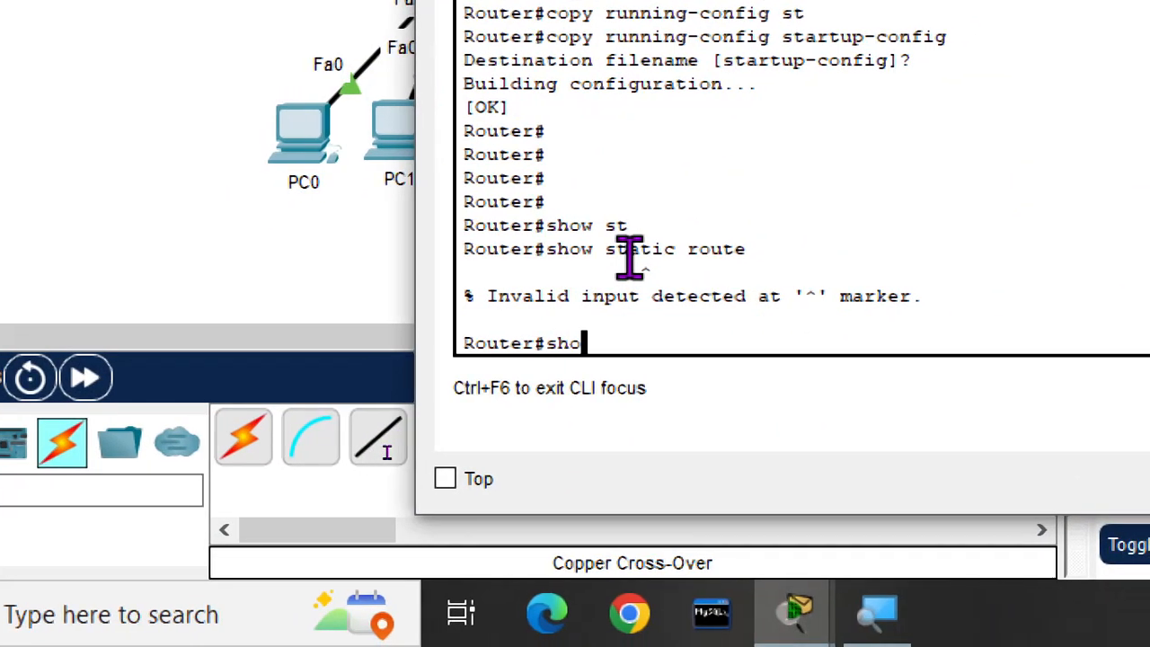
type("w ip ")
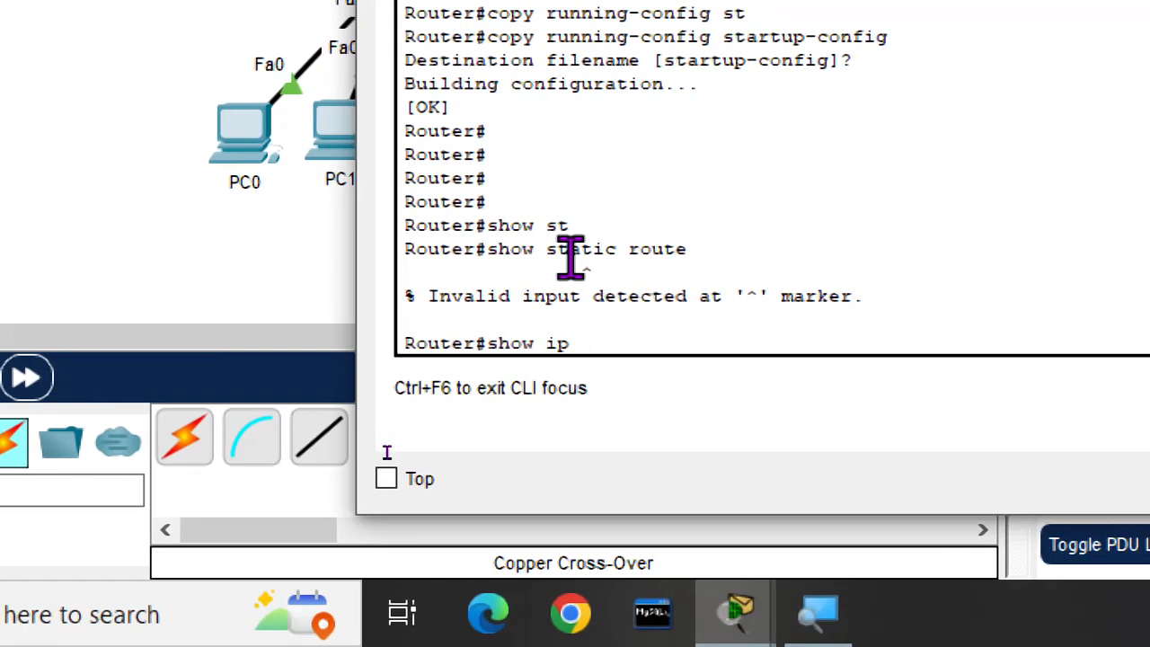
type("r")
key("Tab")
type("oute")
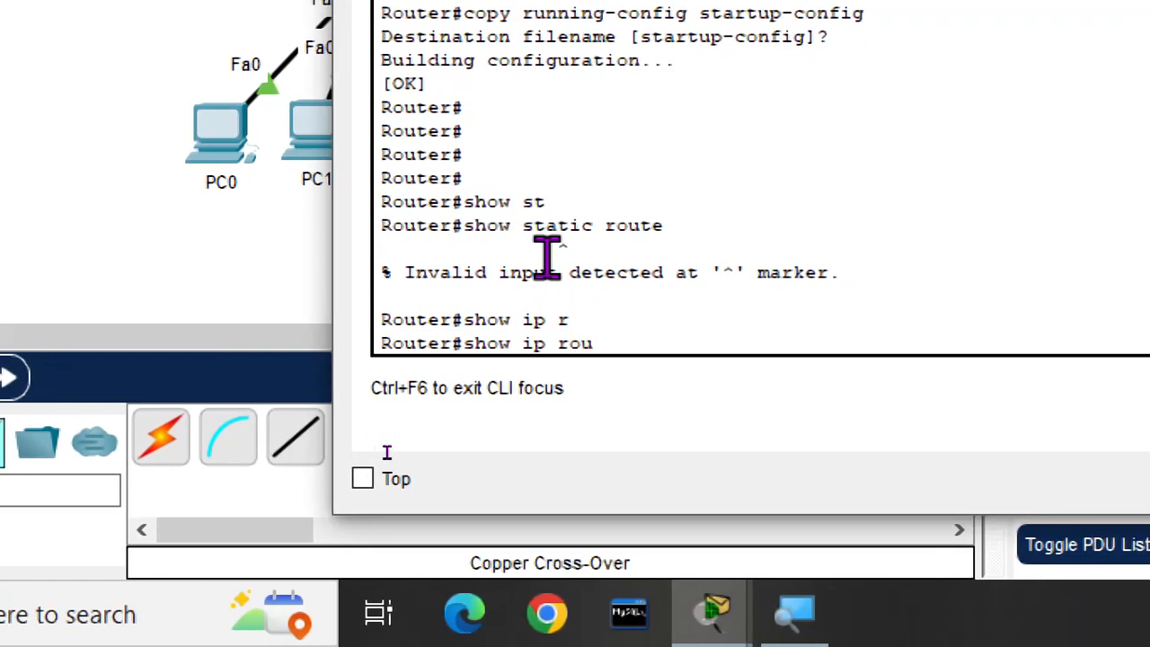
key("Return")
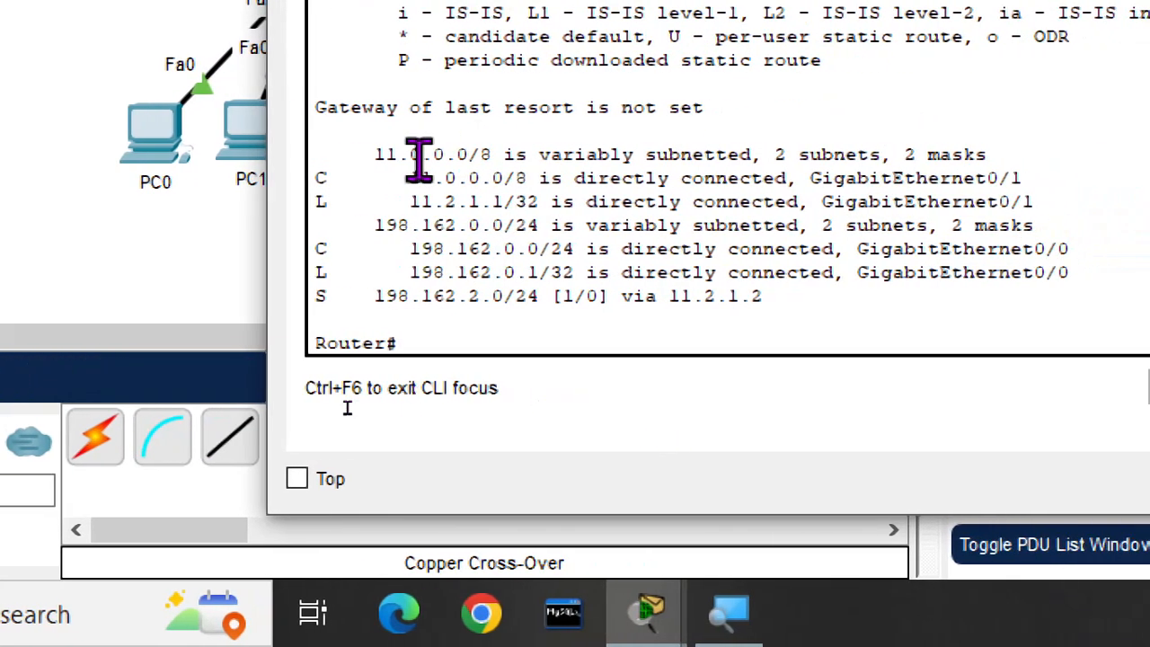
Examine the connected, static and local entries in Router0's routing table, comparing them with the networks and interface addresses in the topology.
left_click(123, 241)
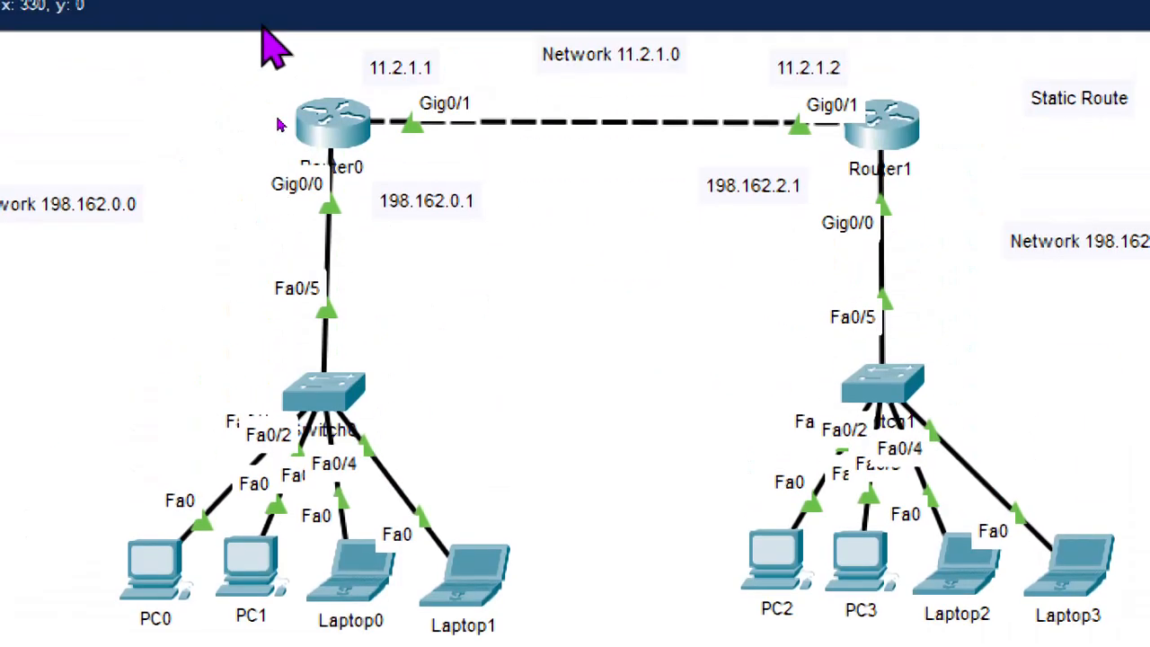
left_click(334, 131)
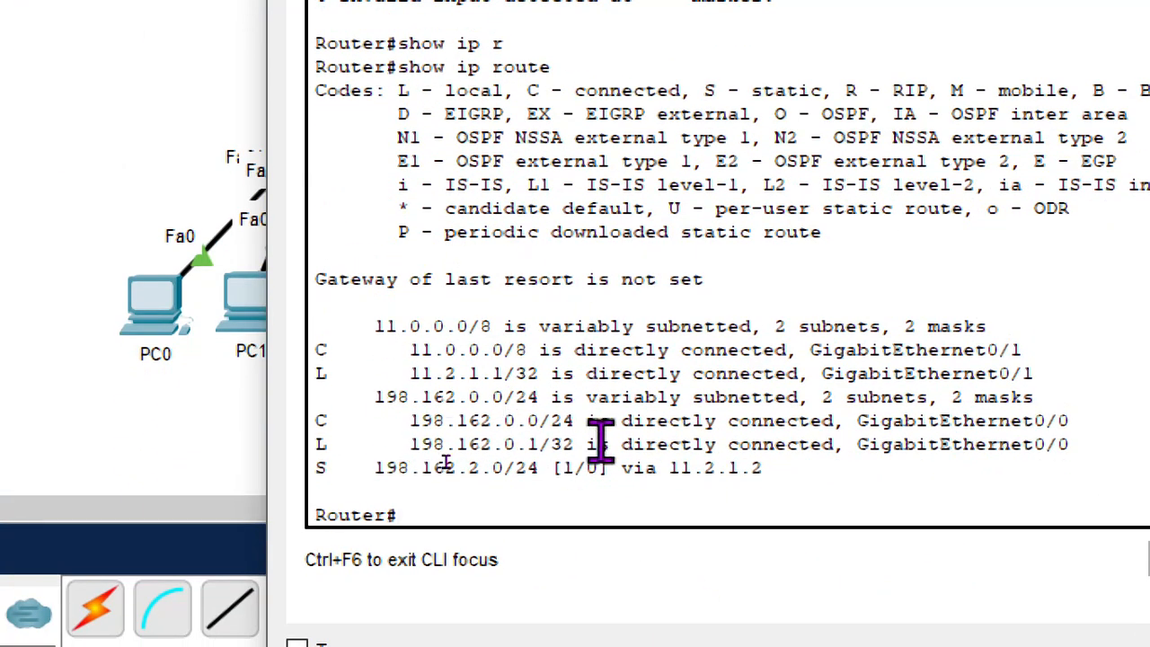
left_click_drag(339, 356, 312, 358)
left_click_drag(599, 395, 560, 392)
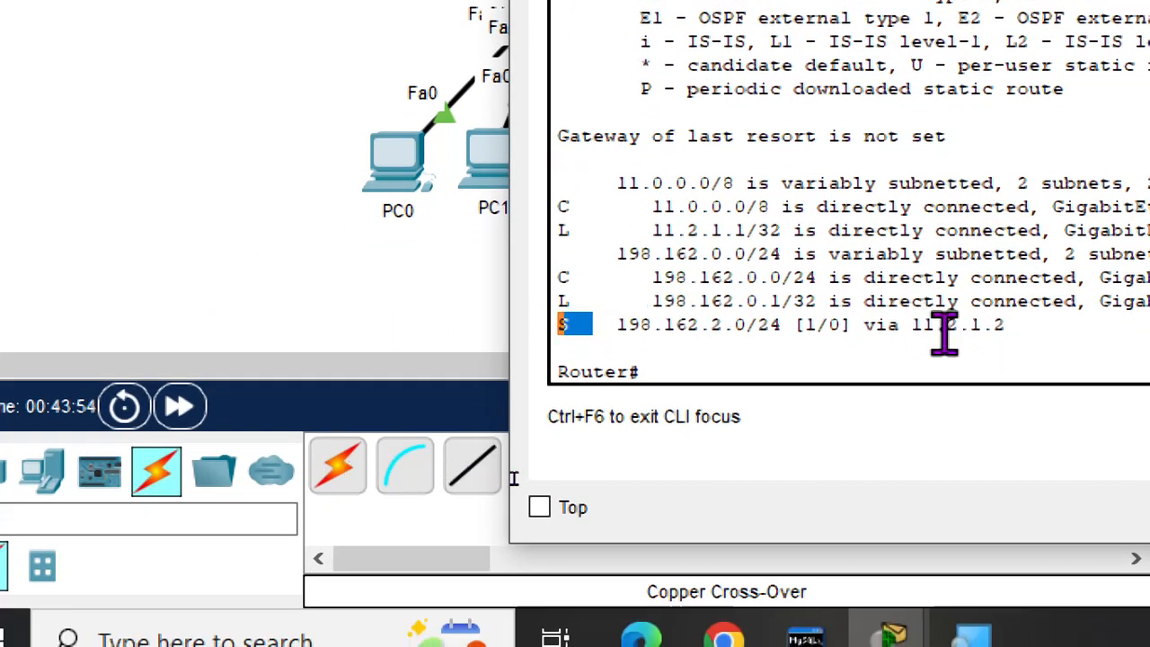
left_click_drag(618, 325, 1016, 332)
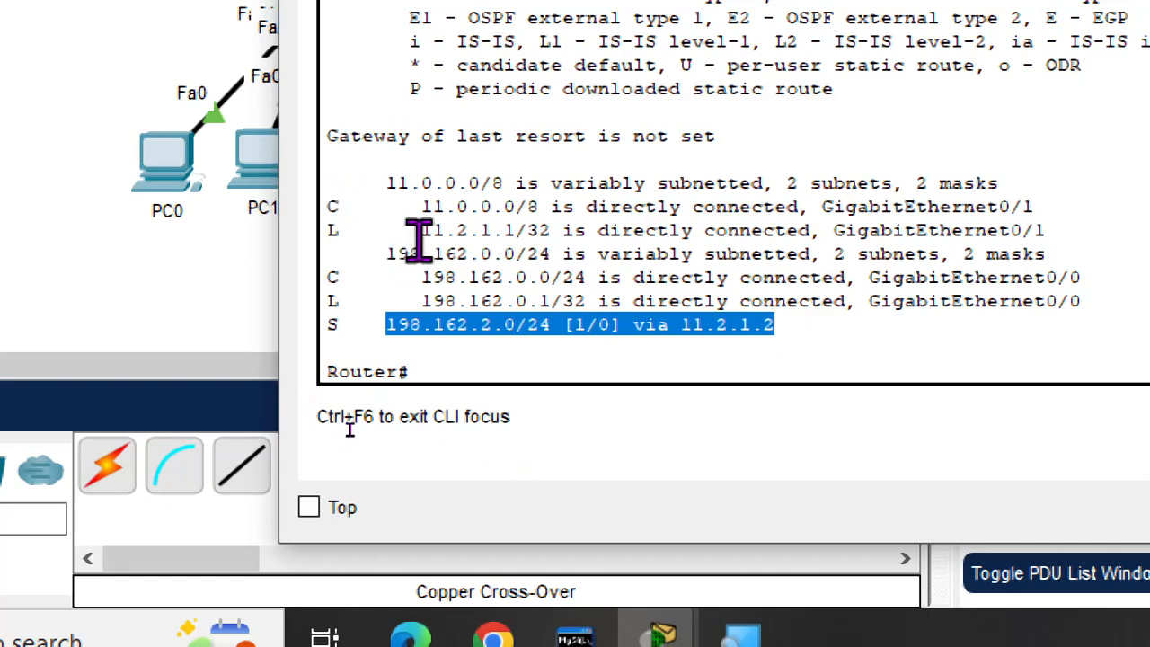
left_click_drag(420, 232, 616, 231)
left_click_drag(470, 394, 697, 403)
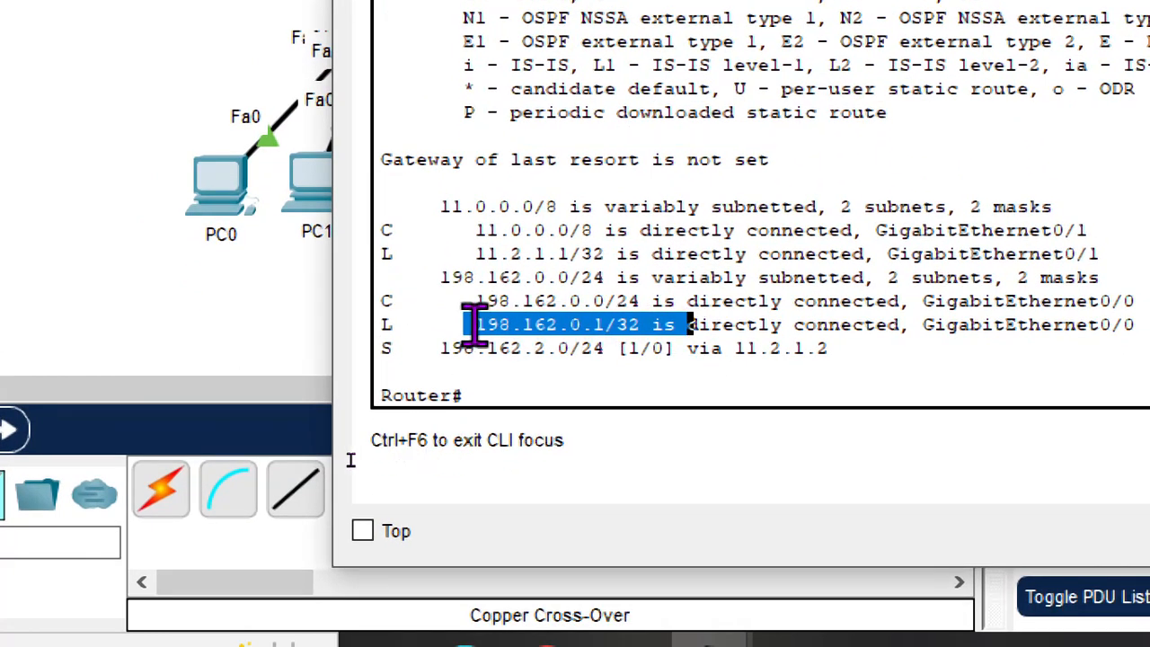
left_click(283, 303)
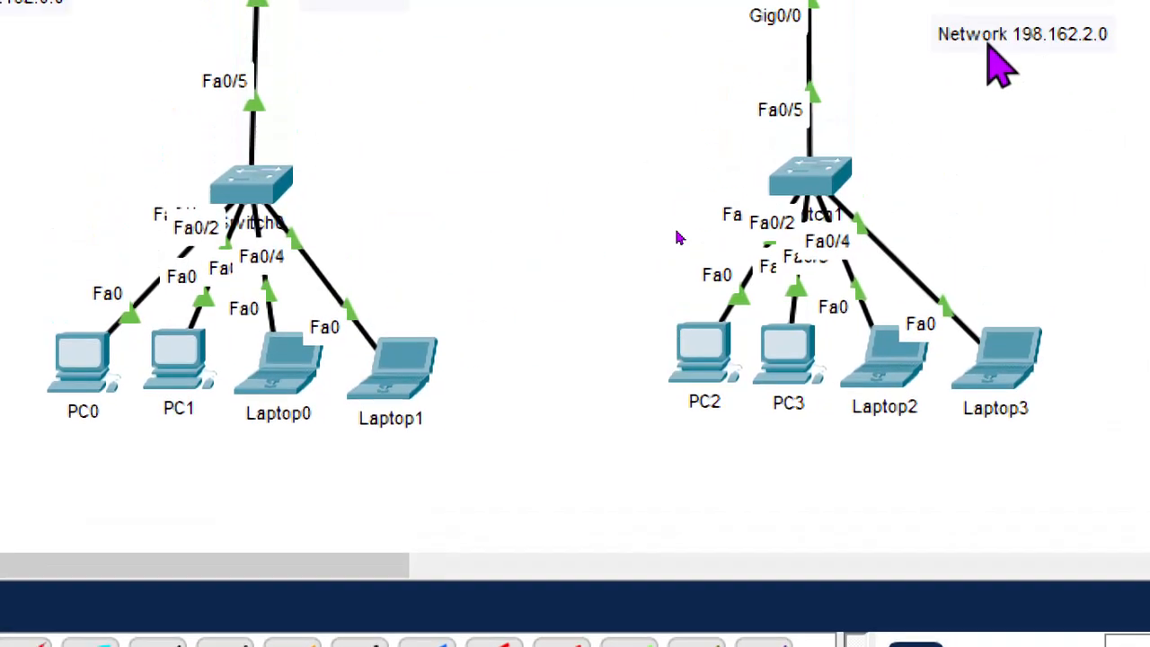